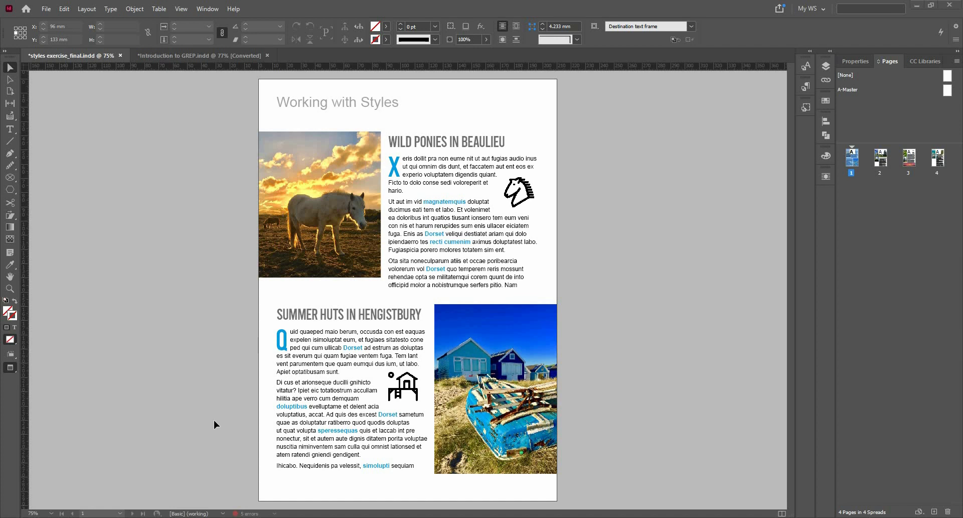
Step: Select the Wild Ponies text frame and open Find/Change, placing the dialog clear of the article text
left_click(66, 13)
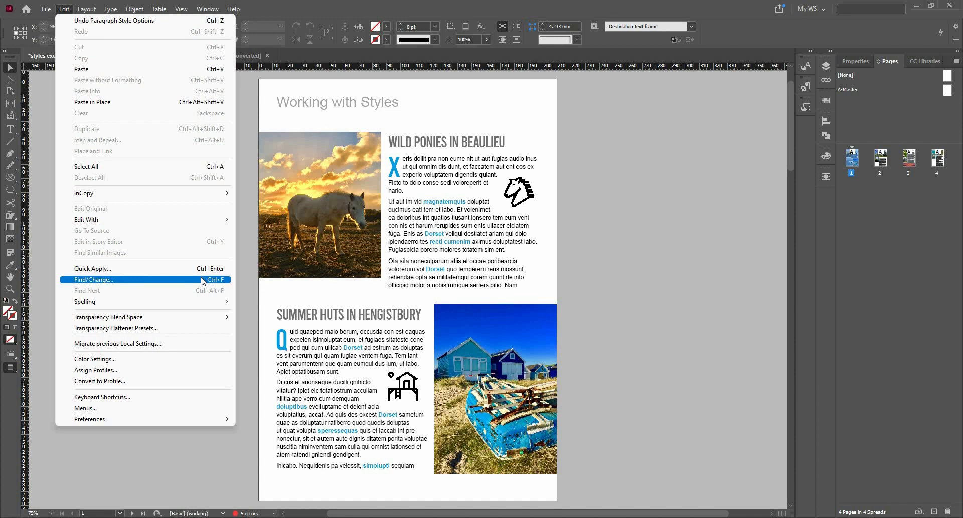
left_click(251, 270)
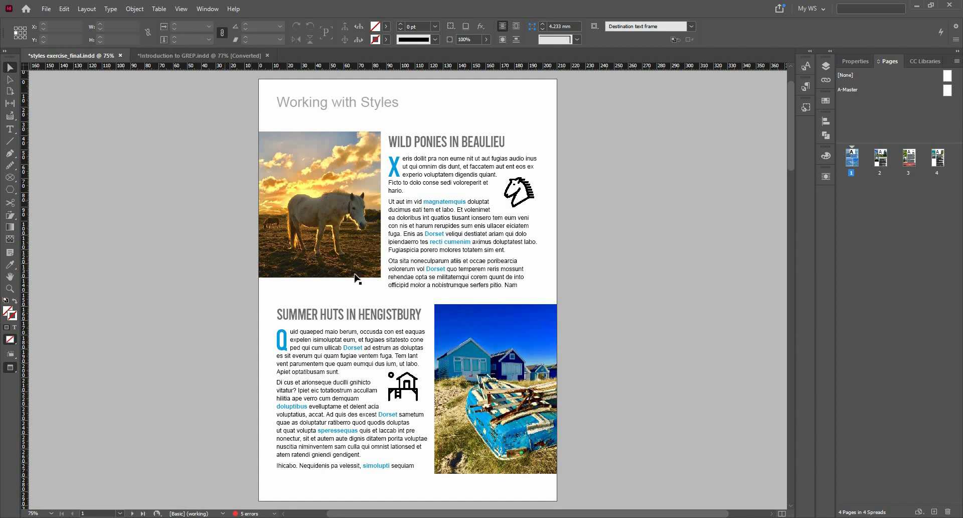
left_click(496, 260)
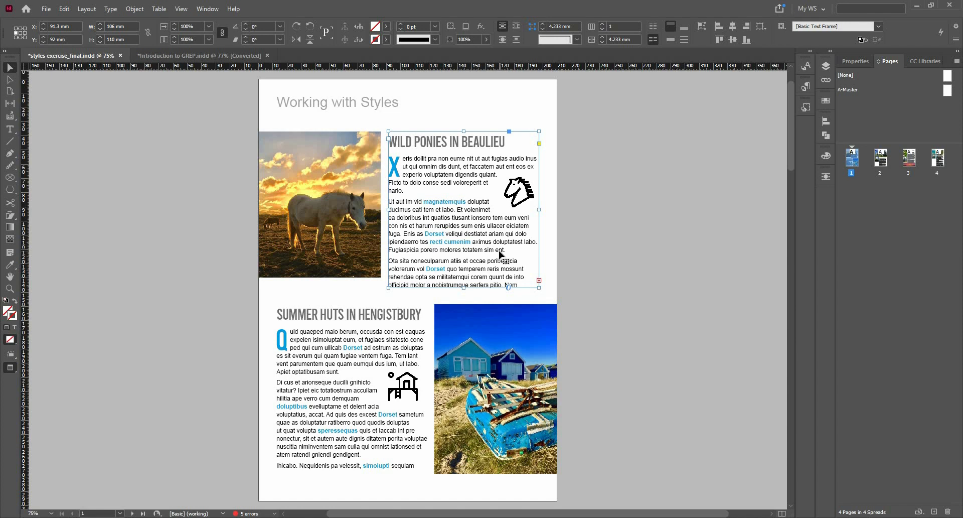
key("ctrl+f")
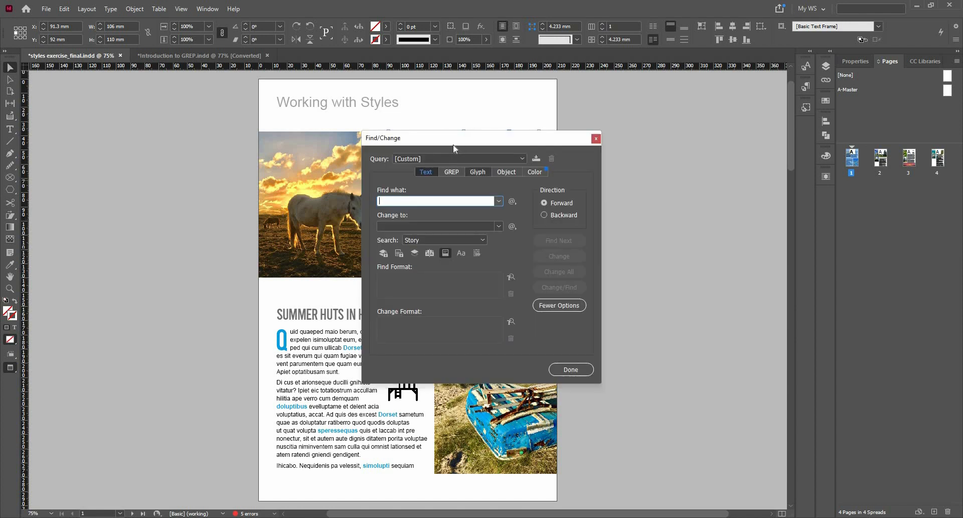
left_click_drag(452, 144, 648, 155)
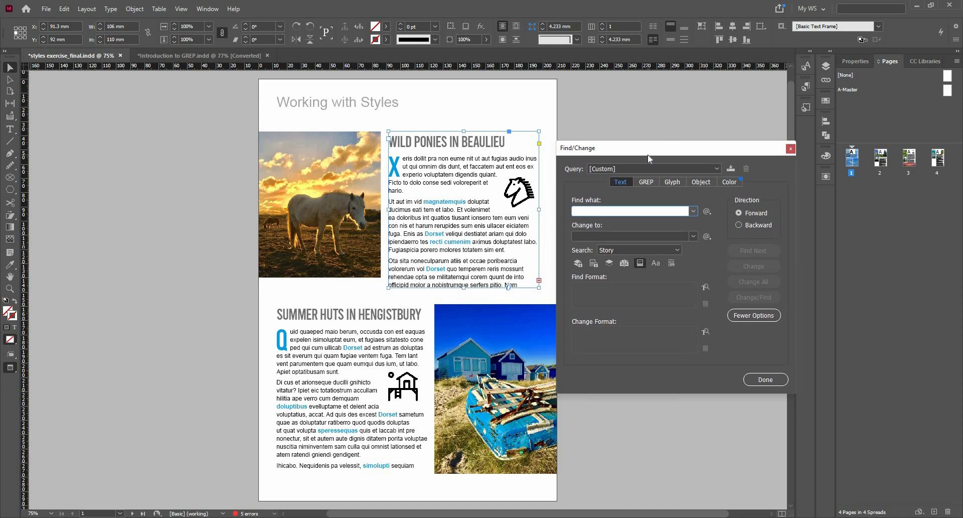
left_click(715, 169)
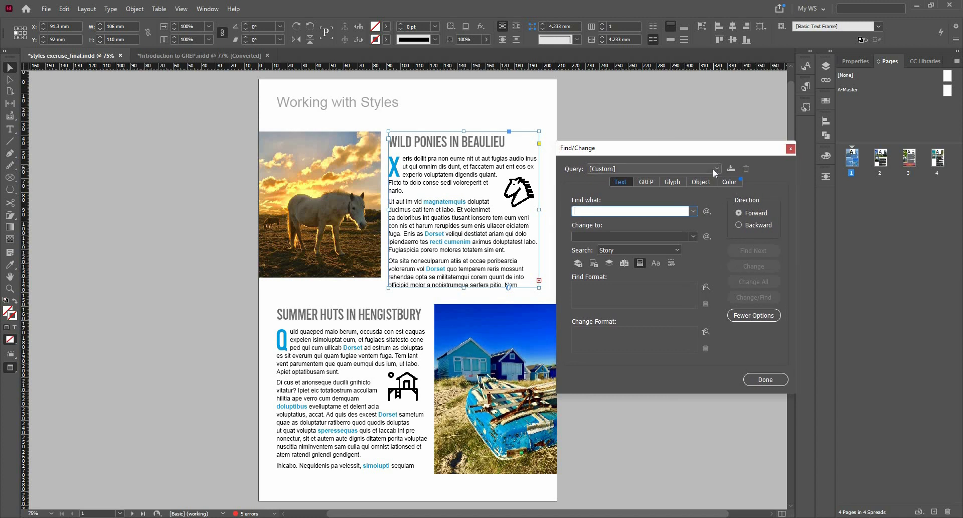
left_click(715, 169)
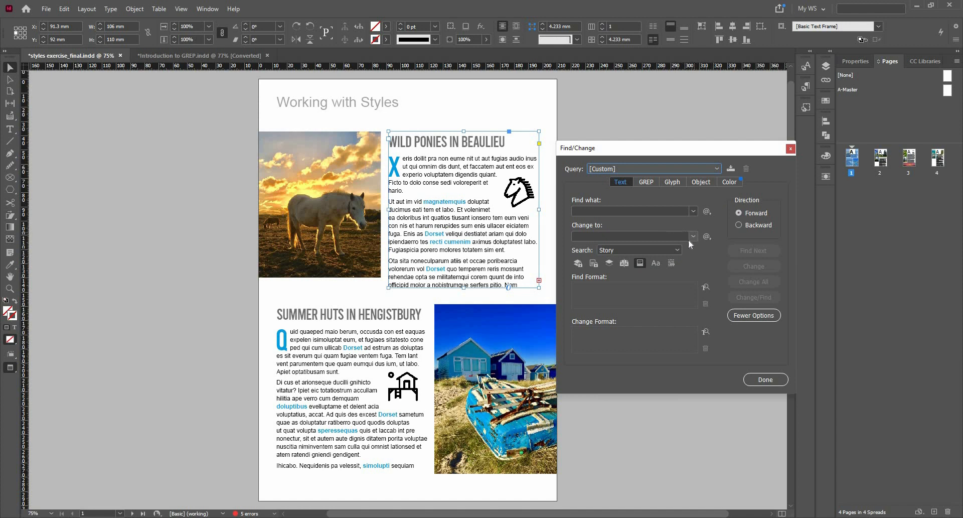
left_click(640, 249)
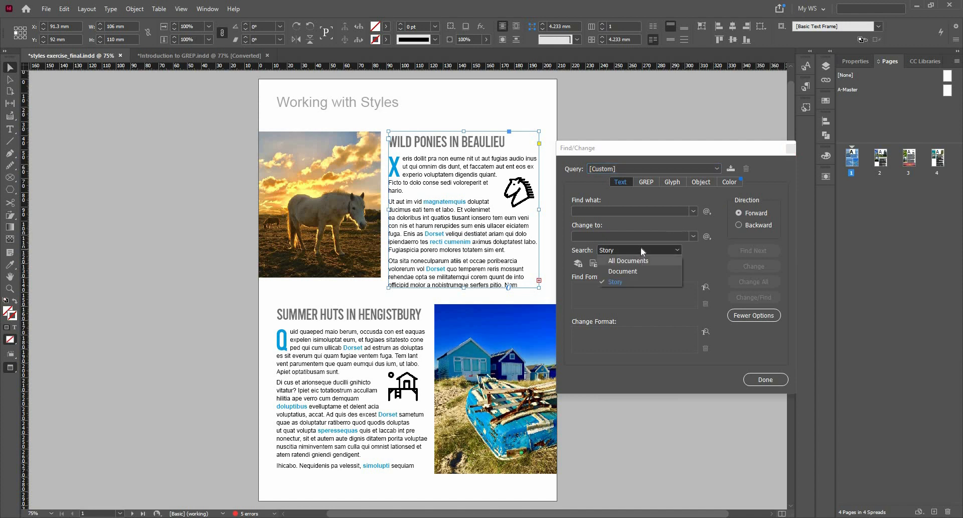
left_click(647, 249)
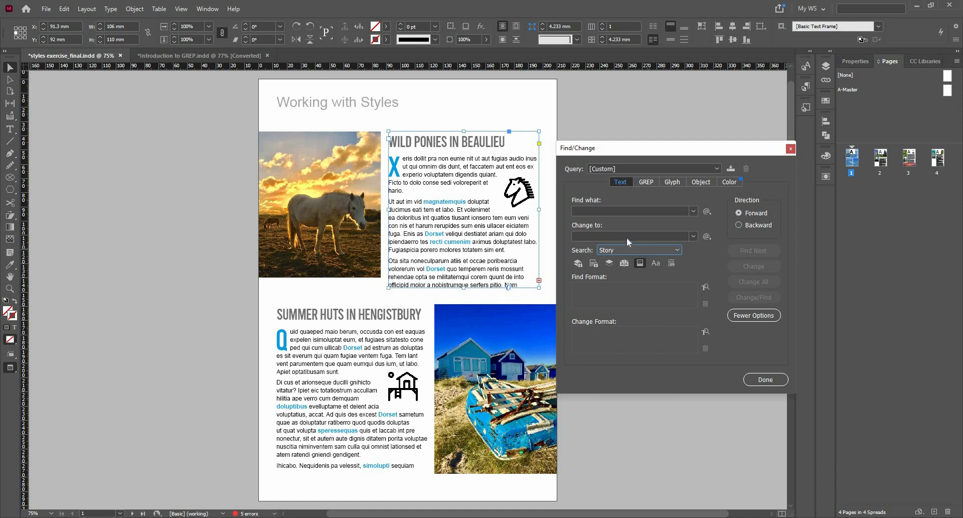
Step: Search the Wild Ponies story for the first occurrence of "Dorset"
left_click(421, 210)
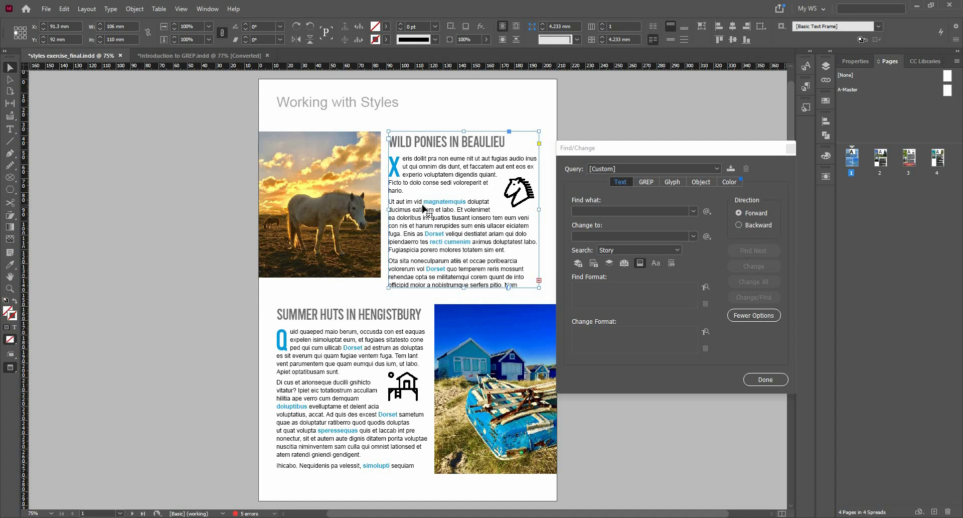
left_click(587, 208)
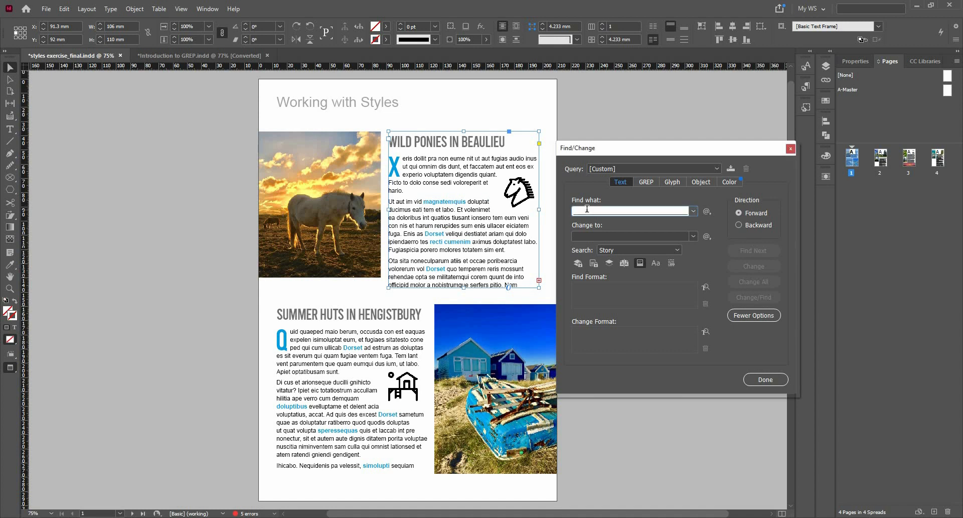
type("D")
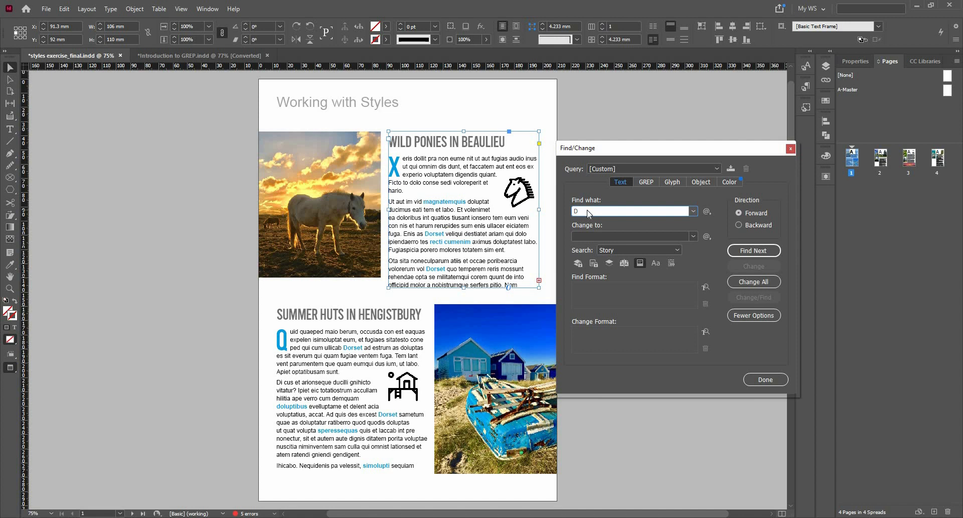
type("orset")
left_click(768, 253)
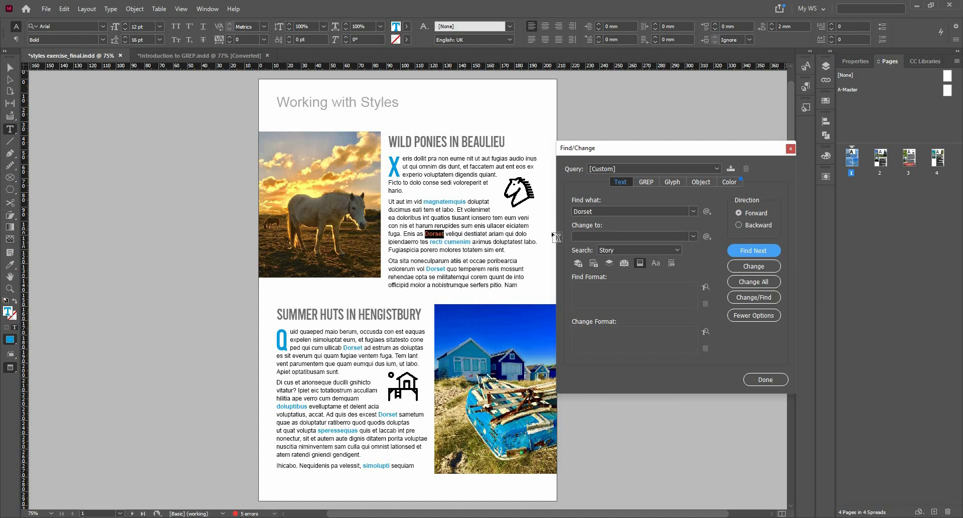
Step: Replace both occurrences of "Dorset" in the Wild Ponies story with "Bournemouth", one at a time
left_click(578, 235)
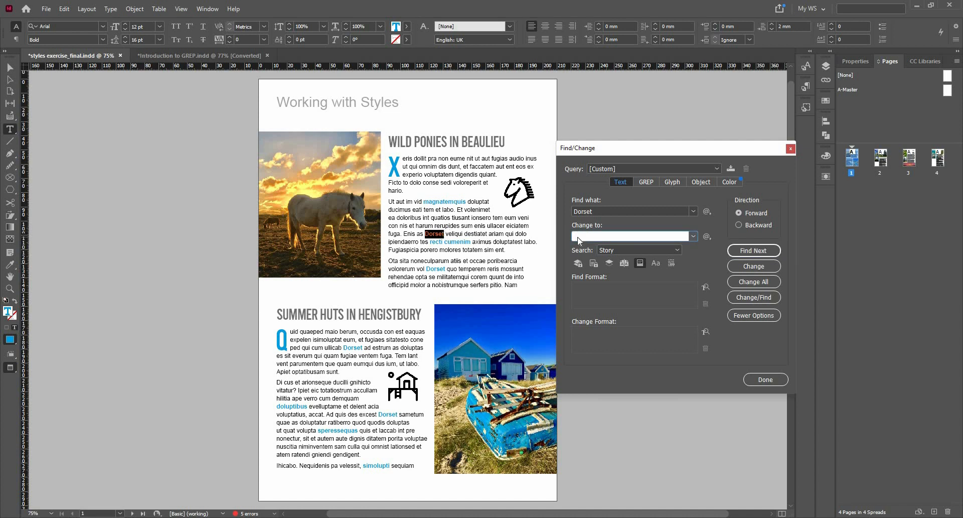
type("Bournemouth")
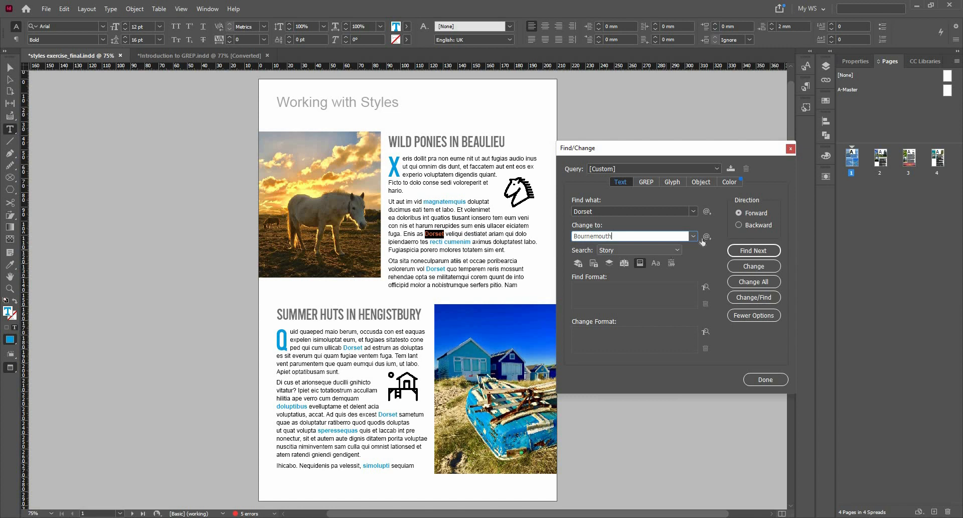
left_click(753, 266)
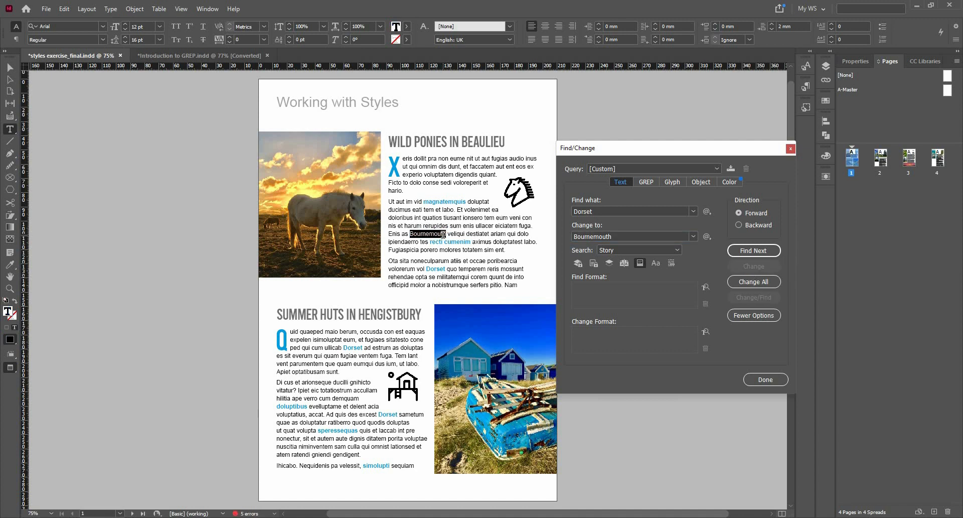
left_click(744, 251)
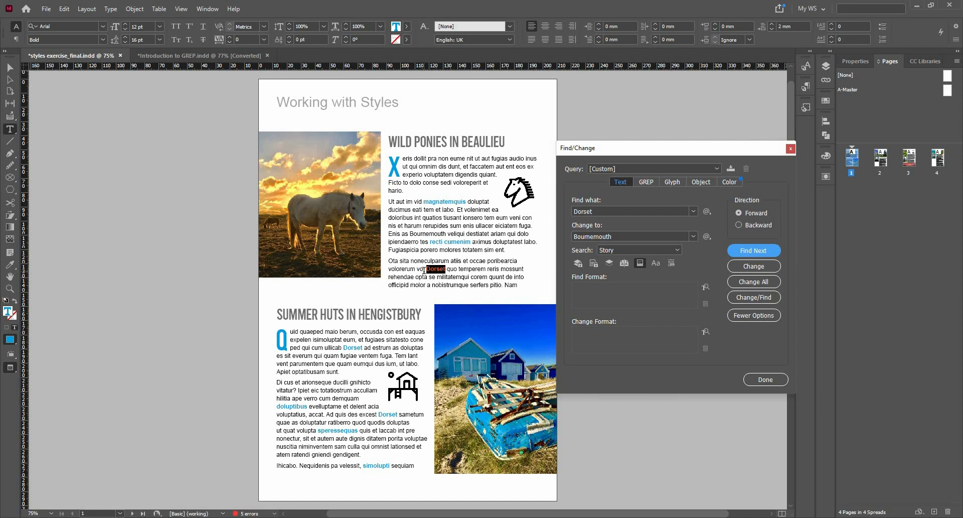
left_click(763, 297)
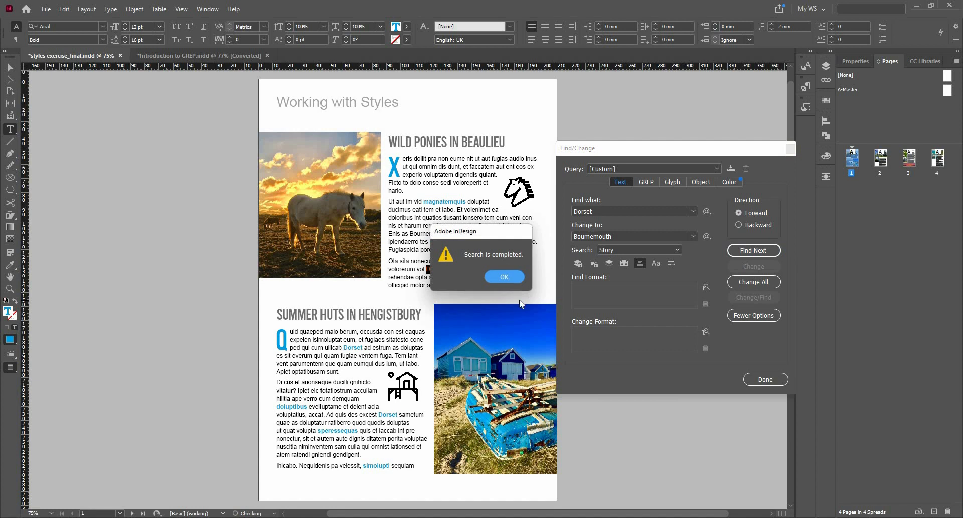
left_click(504, 277)
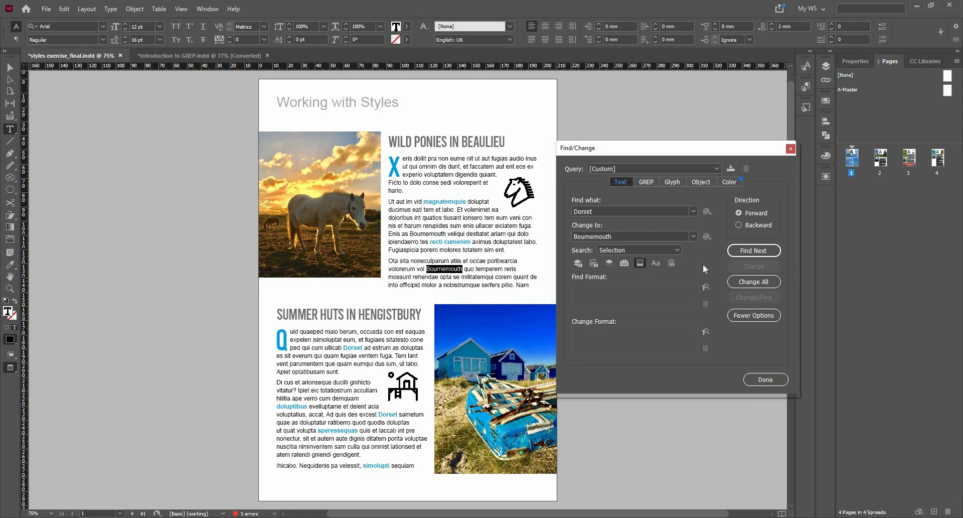
left_click(747, 284)
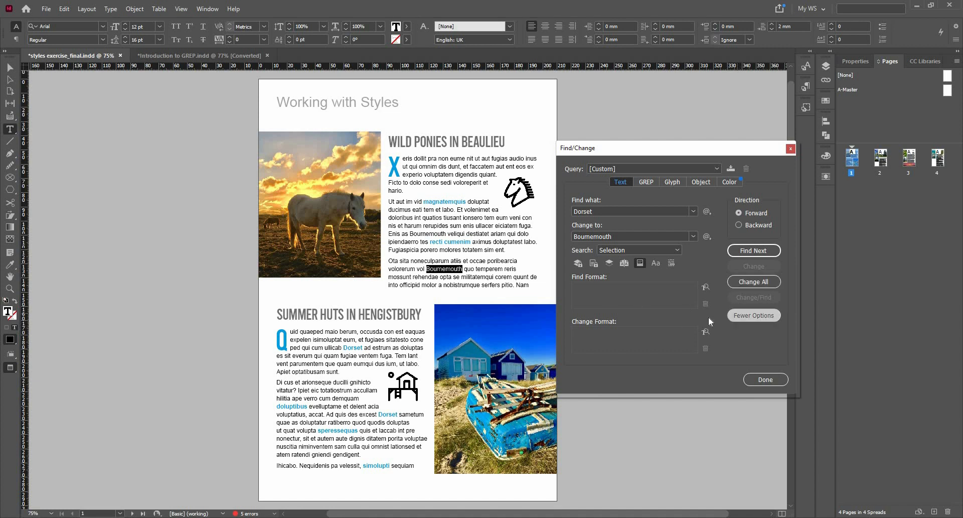
left_click(748, 316)
left_click(758, 320)
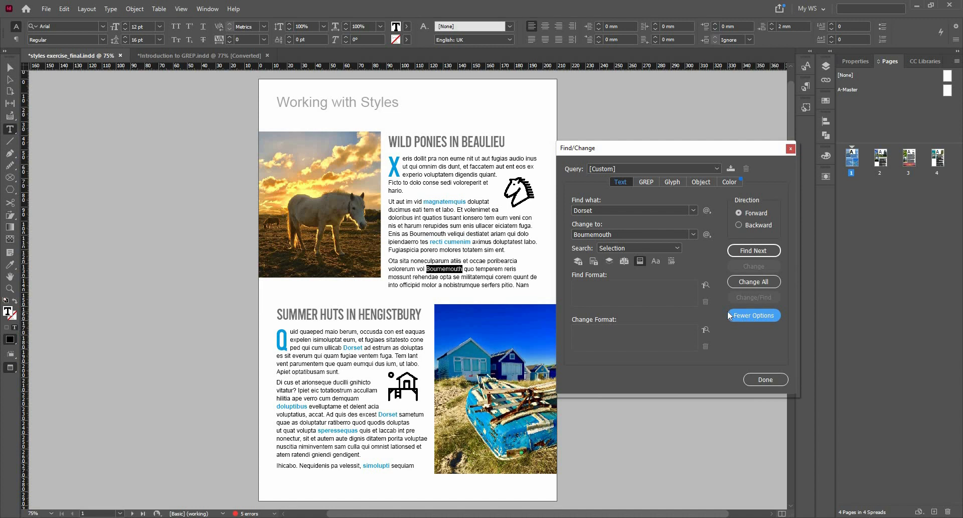
Step: Set the replacement text's format to the highlight character style in Find/Change
left_click(613, 335)
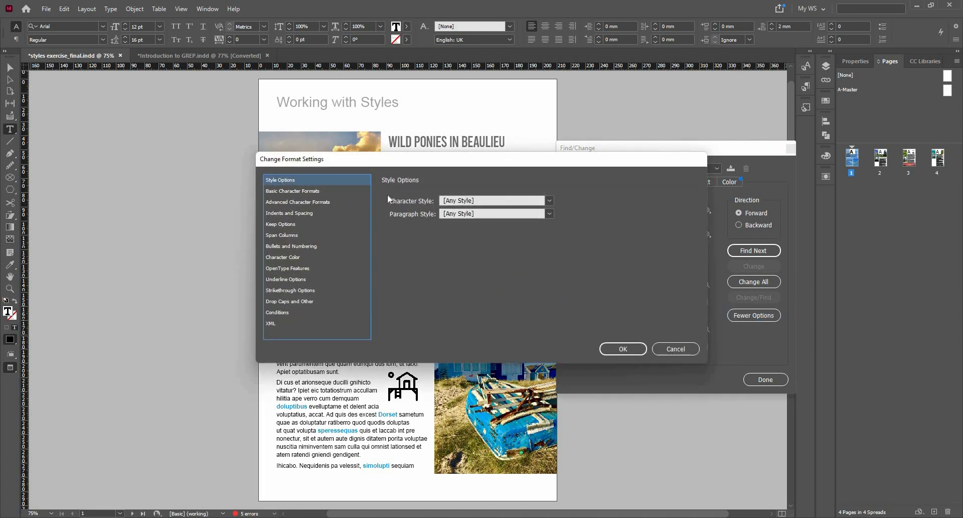
left_click(550, 200)
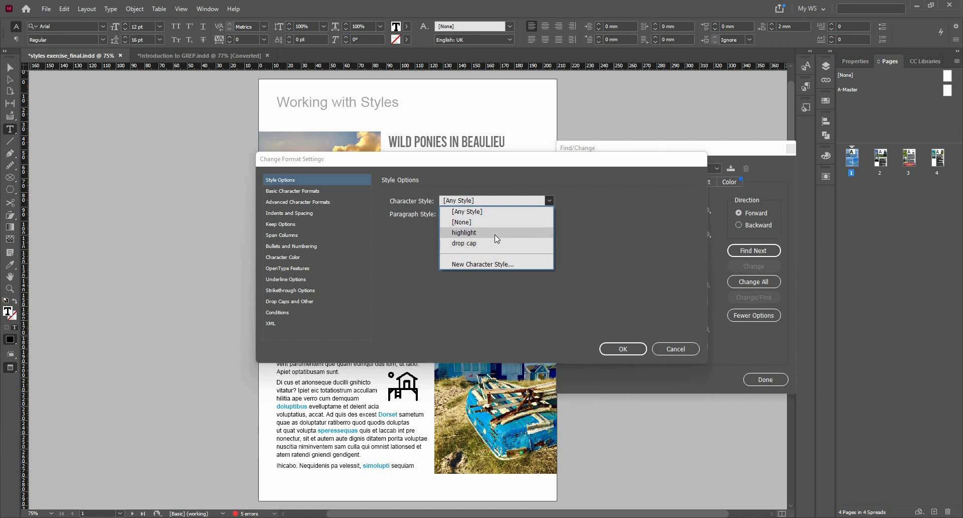
left_click(494, 234)
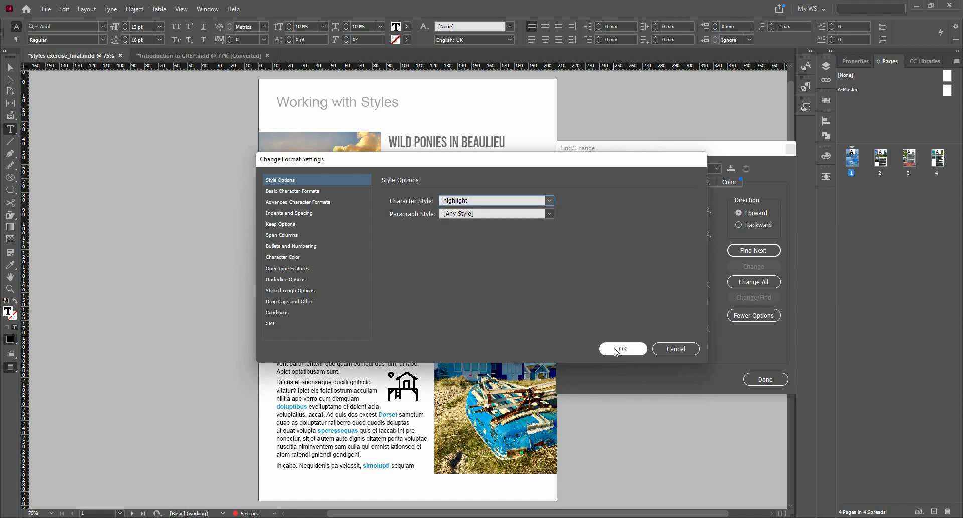
left_click(617, 351)
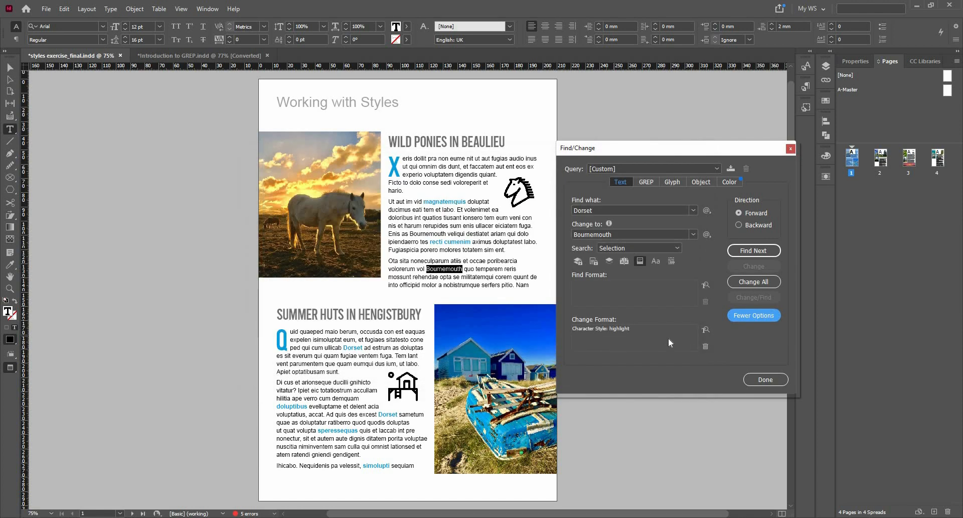
Step: Set the replacement format's character style to drop cap
left_click(631, 325)
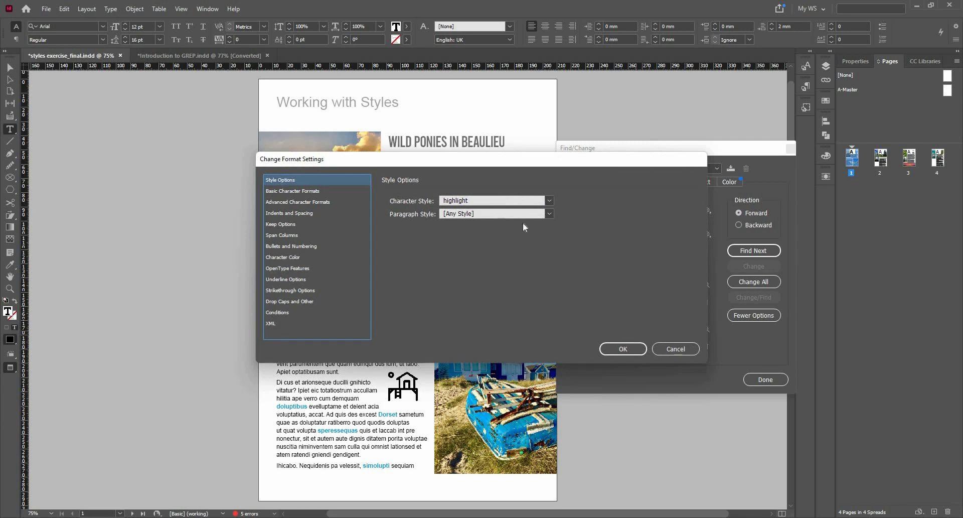
left_click(523, 201)
left_click(507, 242)
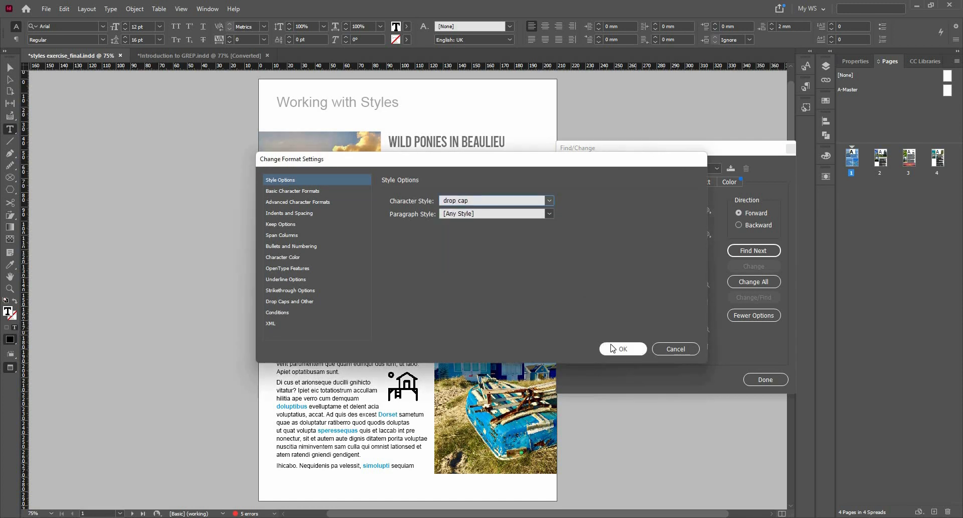
left_click(613, 348)
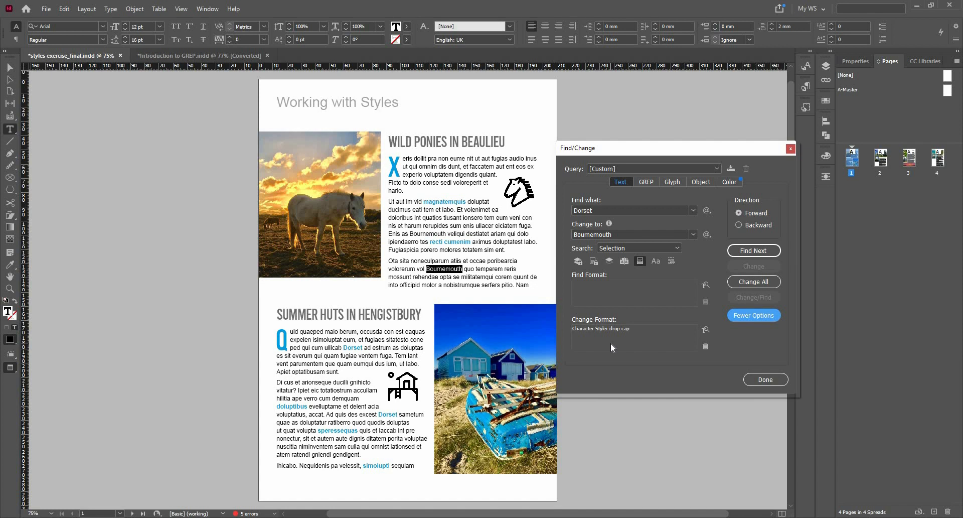
Step: Set the search scope to Document and replace the first "Dorset" in the Summer Huts text with "Bournemouth" in the drop cap style
left_click(750, 251)
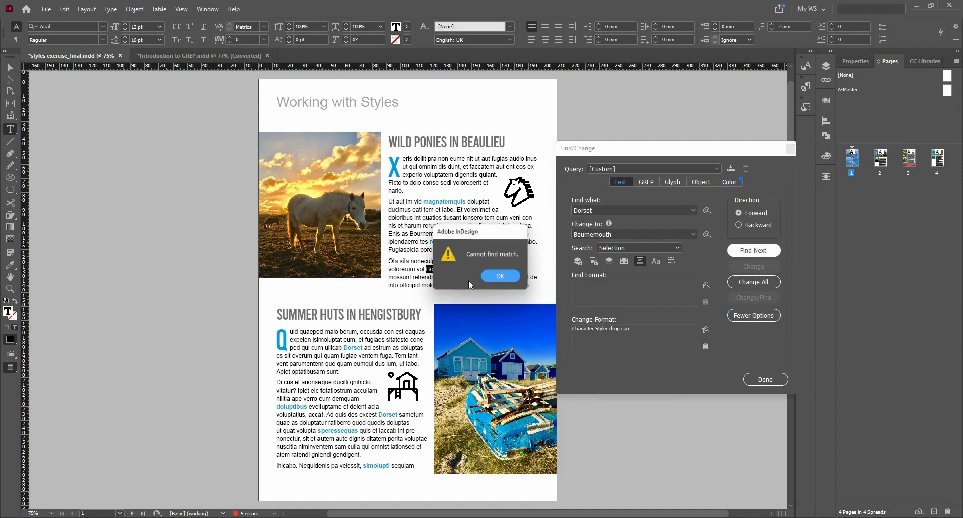
left_click(494, 275)
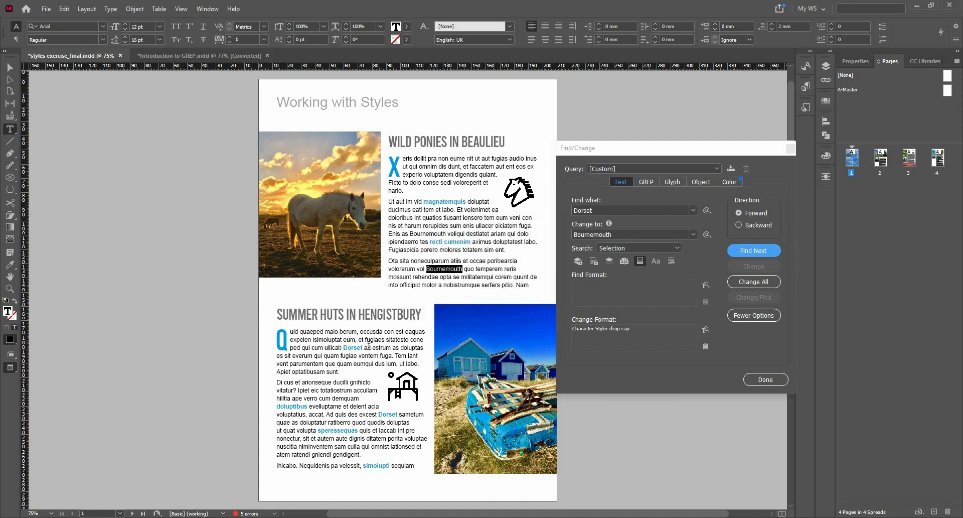
left_click(660, 248)
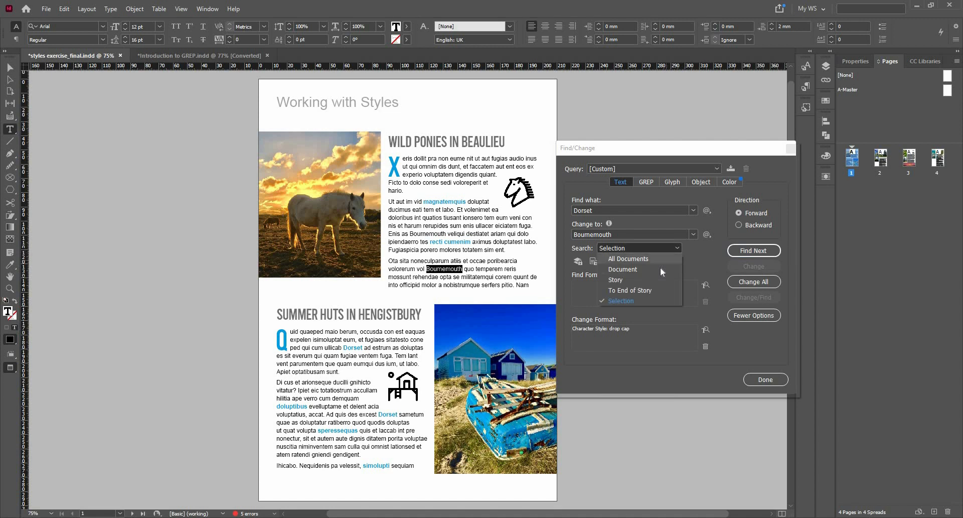
left_click(661, 269)
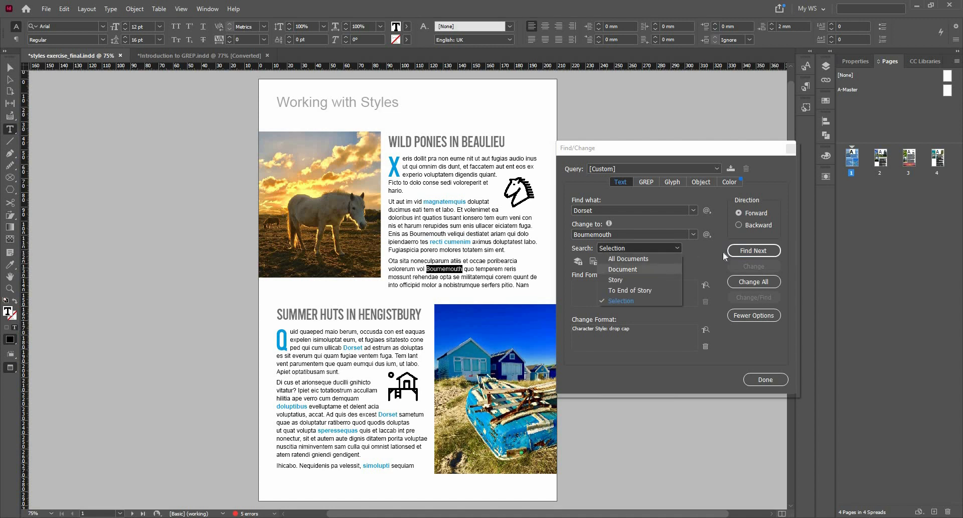
left_click(758, 251)
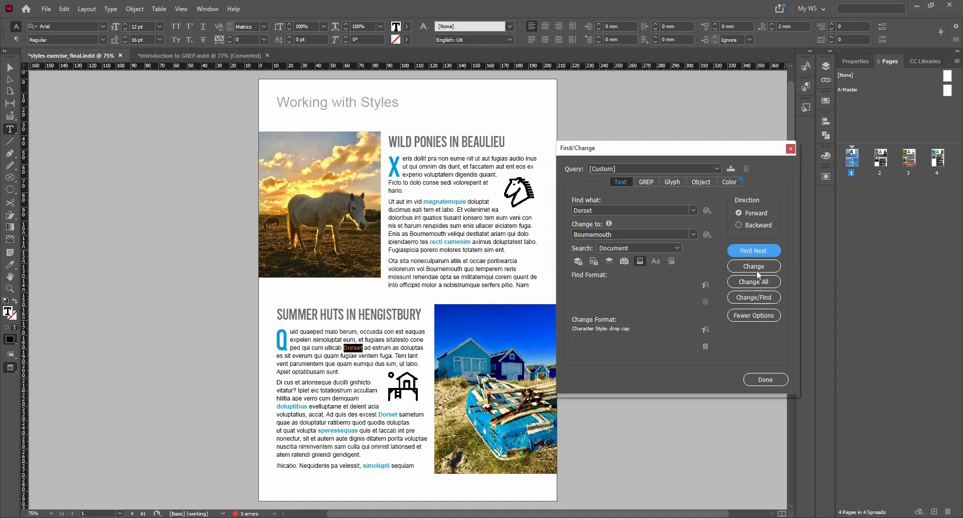
left_click(759, 298)
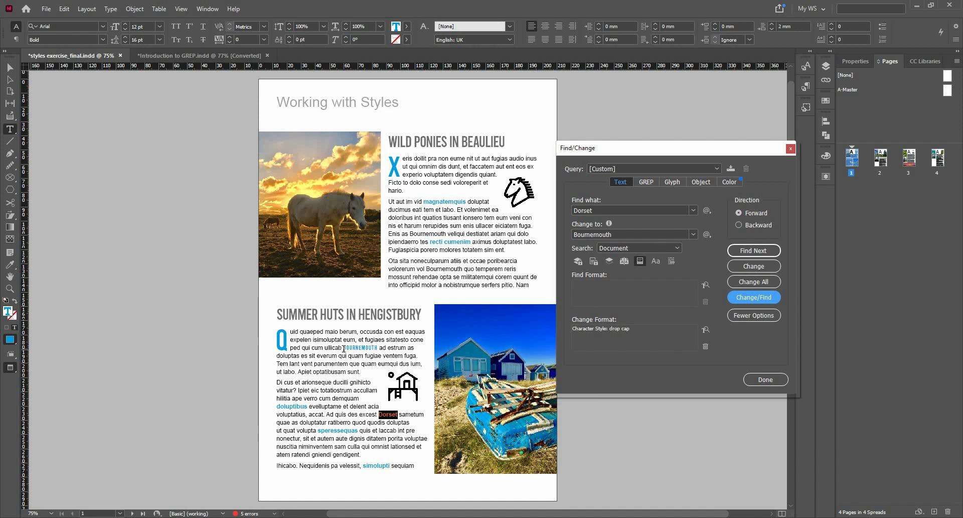
Step: Set the replacement format's character style to [None] and its font to Verdana Regular
double_click(636, 339)
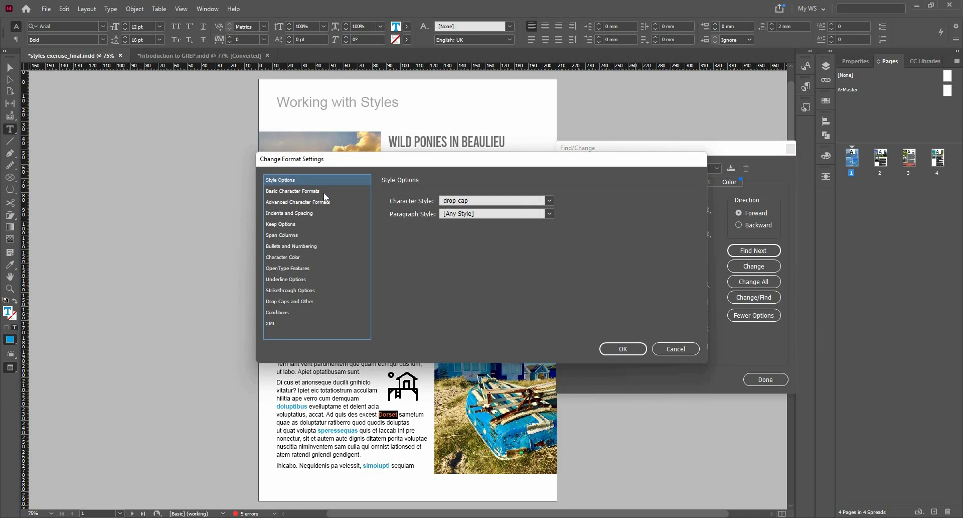
left_click(507, 201)
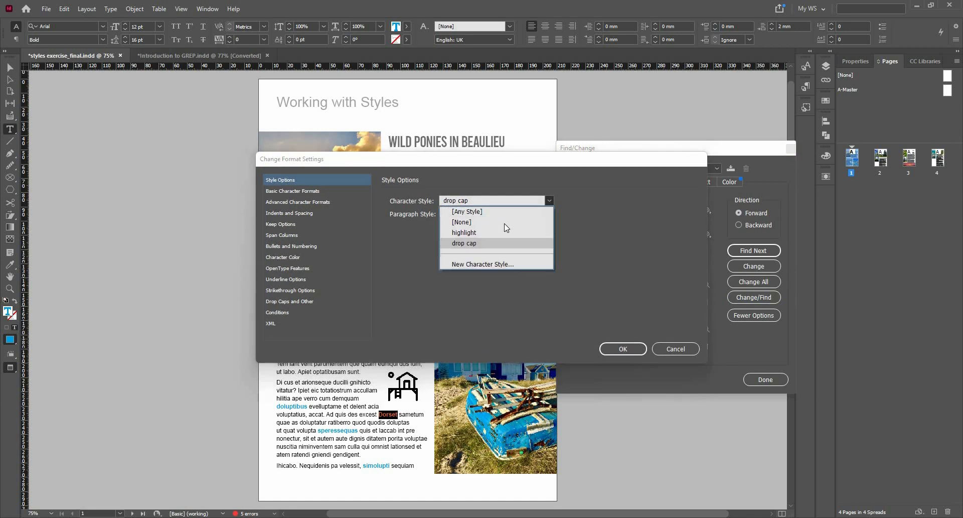
left_click(451, 220)
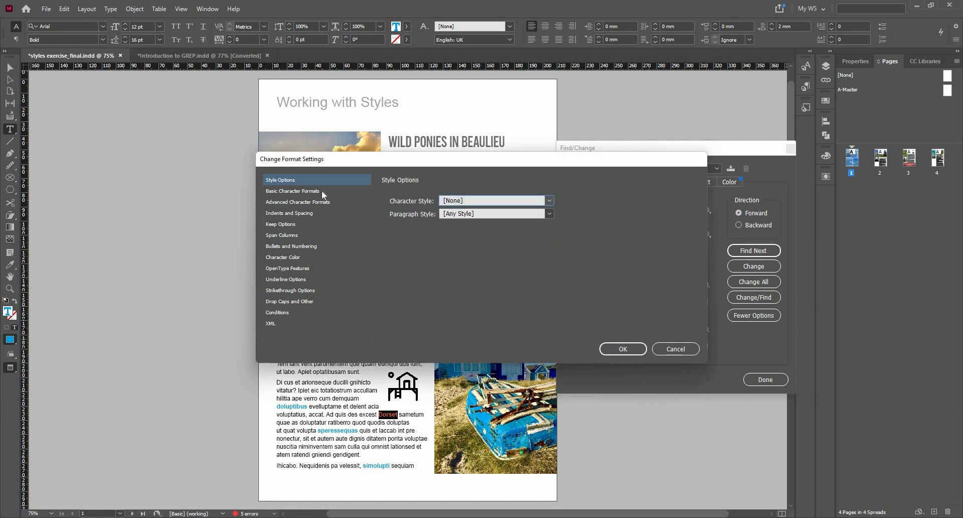
left_click(322, 191)
left_click(491, 198)
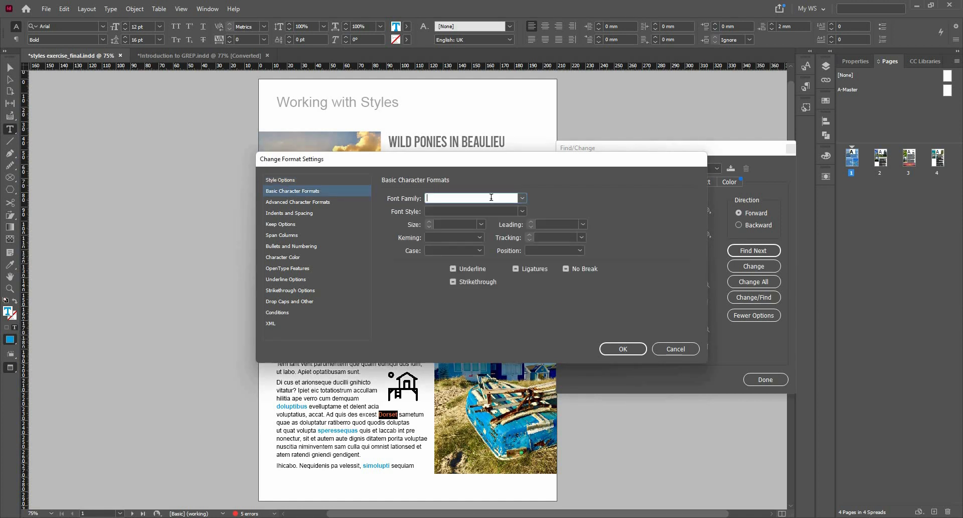
type("Verdana")
key("Tab")
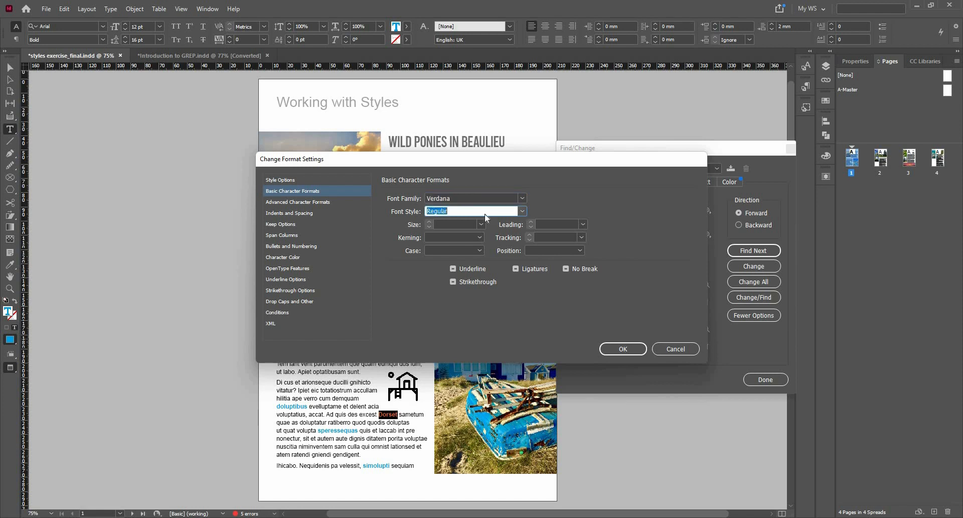
key("Tab")
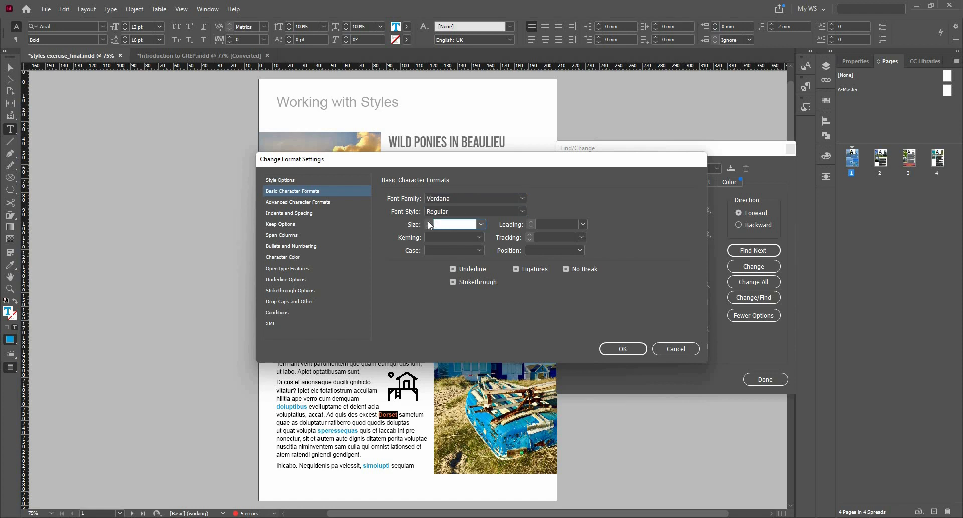
Step: Add a 28 pt size and underline to the replacement format and replace the selected "Dorset" in the Summer Huts text
left_click(439, 236)
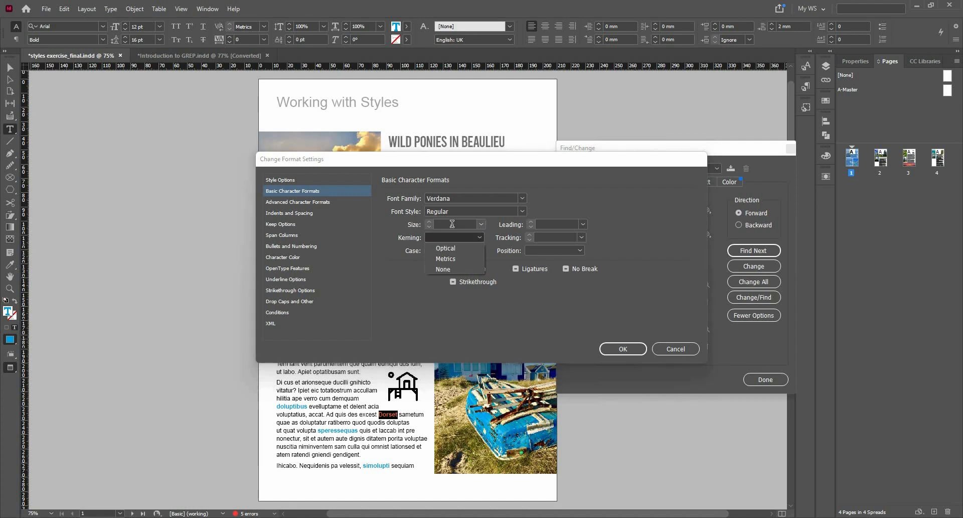
left_click(452, 224)
type("28")
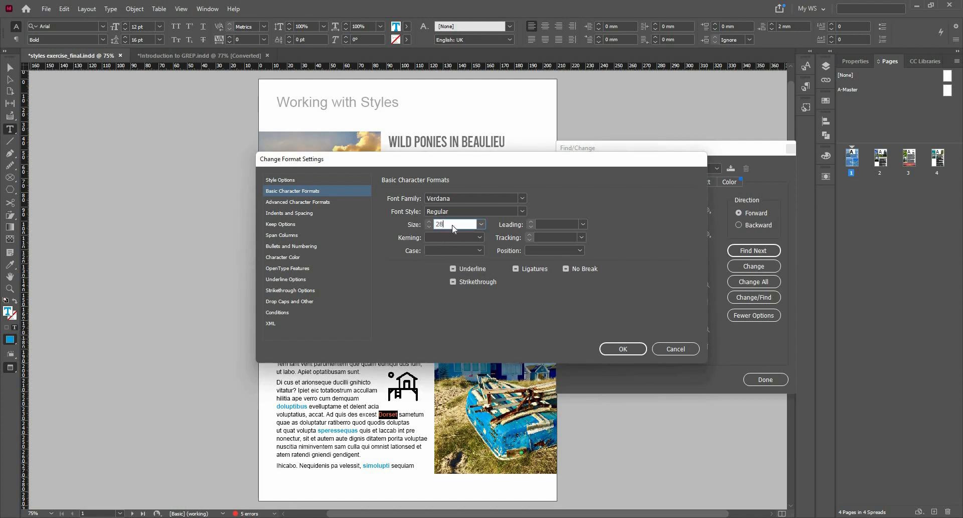
key("Tab")
key("Tab")
left_click(453, 268)
left_click(466, 271)
left_click(622, 348)
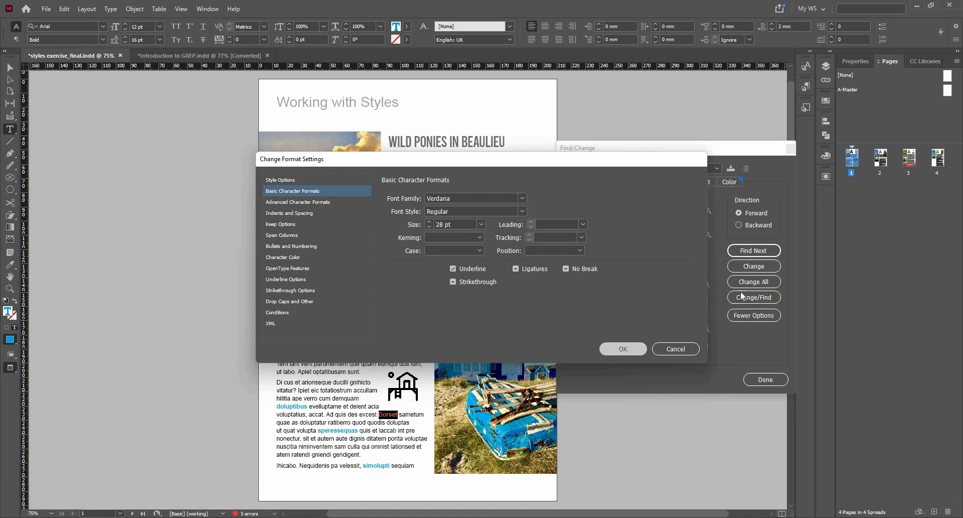
left_click(752, 266)
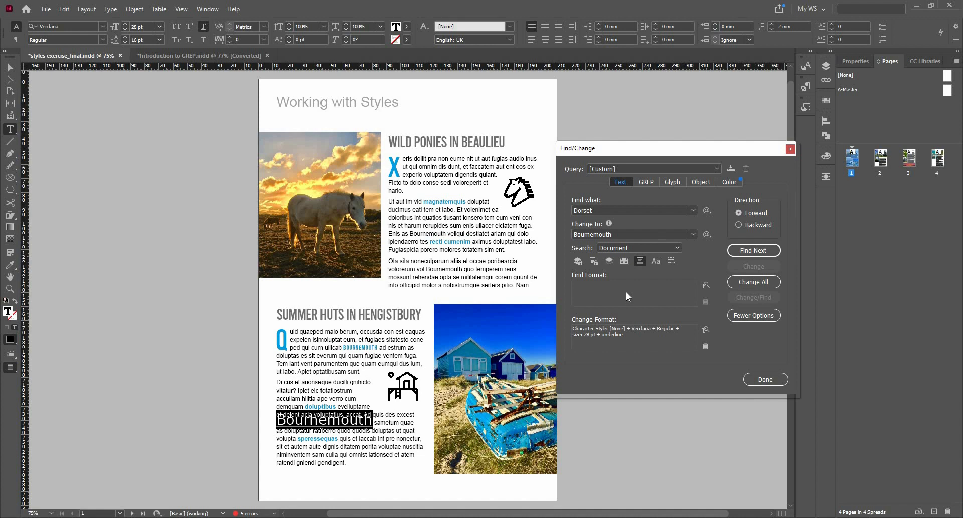
left_click(659, 291)
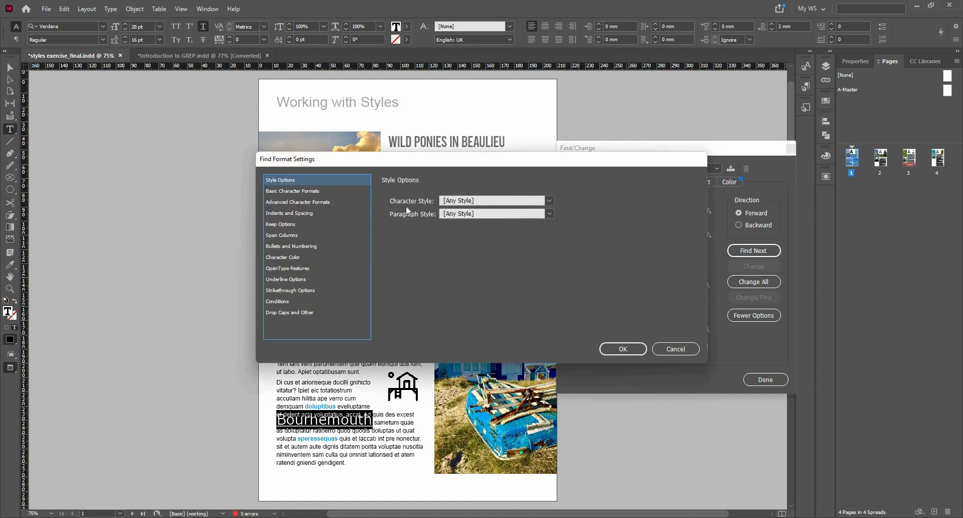
left_click(311, 191)
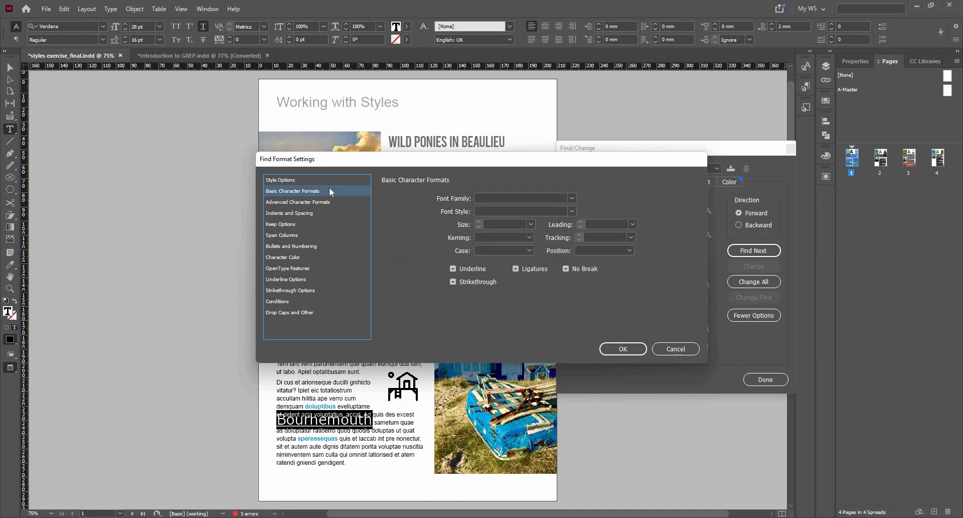
left_click(551, 200)
type("Bebas (OTF")
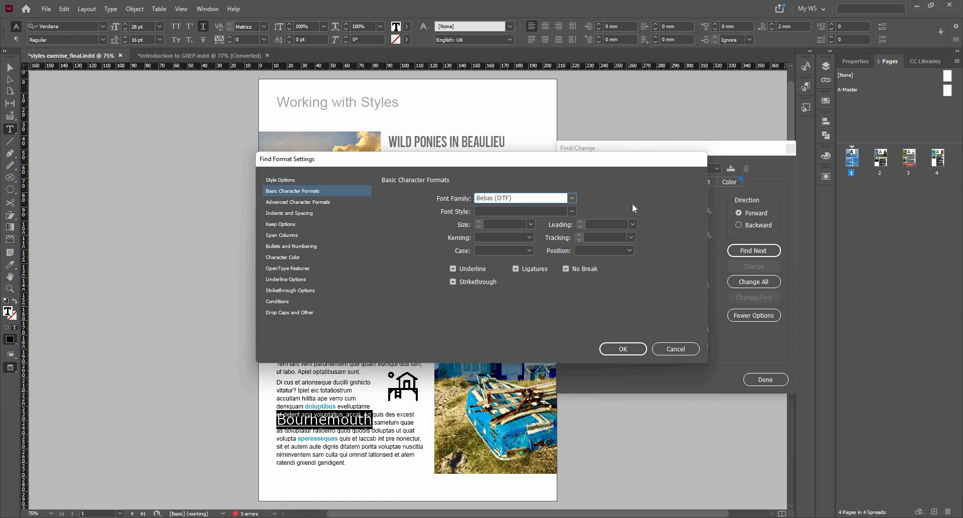
left_click_drag(564, 165, 529, 172)
key("Escape")
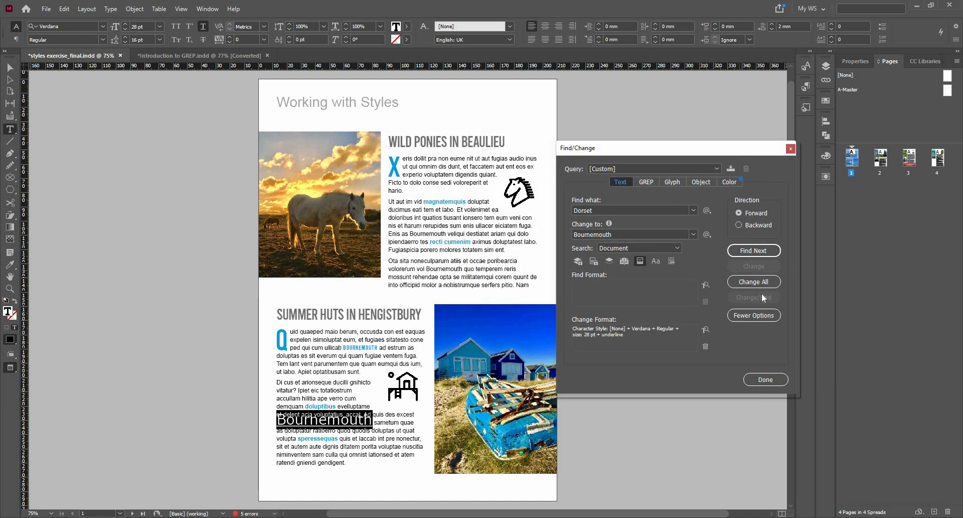
Step: Set the search direction to Backward and find previous occurrences until "Dorset" in the Jurassic Coast heading is selected
left_click(748, 225)
left_click(749, 251)
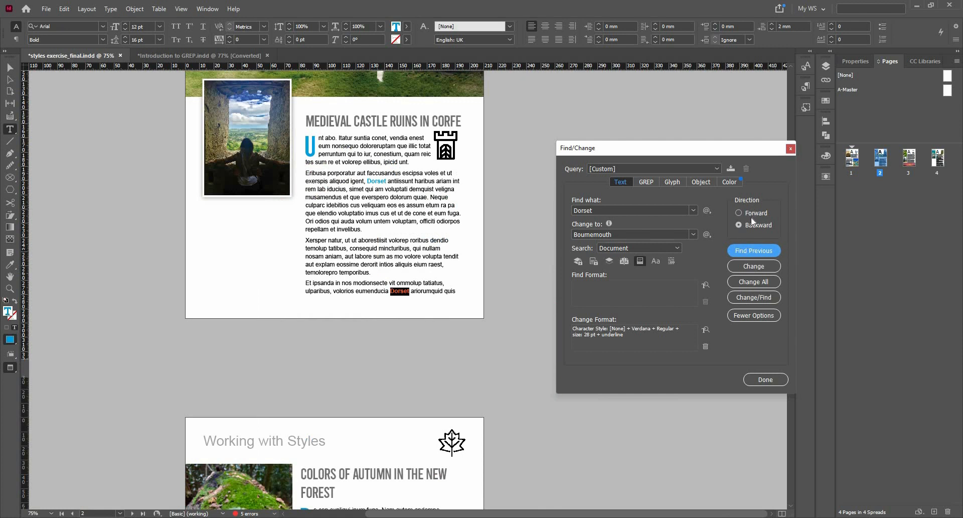
left_click(756, 251)
left_click(756, 251)
left_click(757, 251)
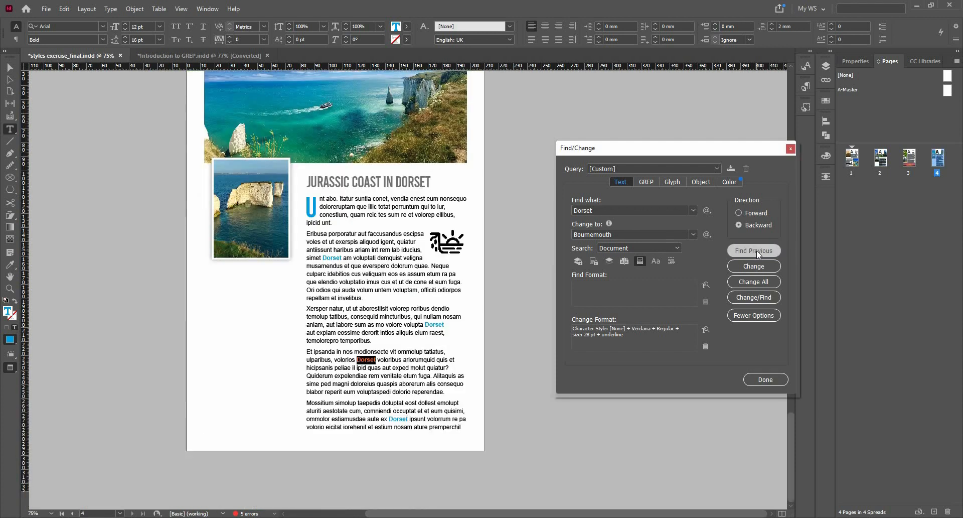
left_click(757, 251)
left_click(757, 251)
left_click(756, 250)
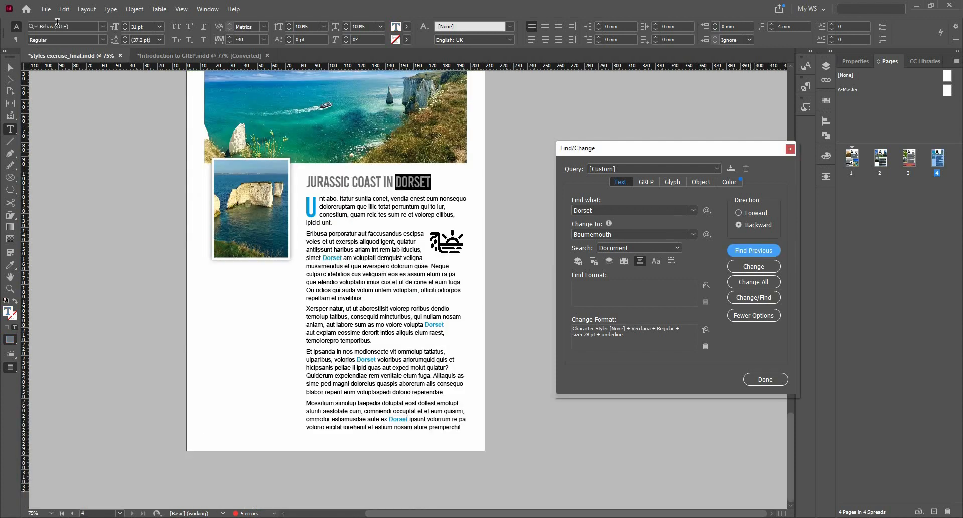
Step: Limit the find format to Bebas (OTF) Regular and replace "Dorset" in the Jurassic Coast heading with the formatted "Bournemouth"
left_click(655, 297)
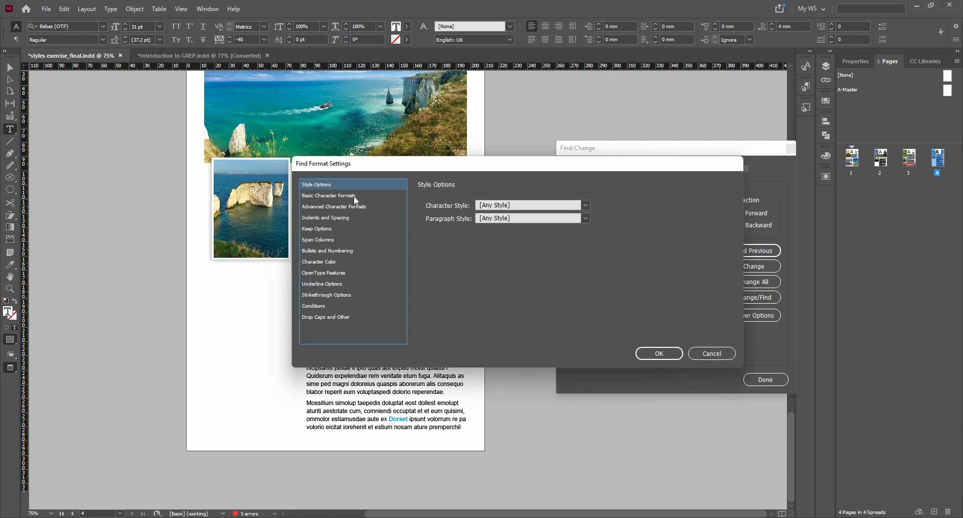
left_click(355, 199)
left_click(533, 202)
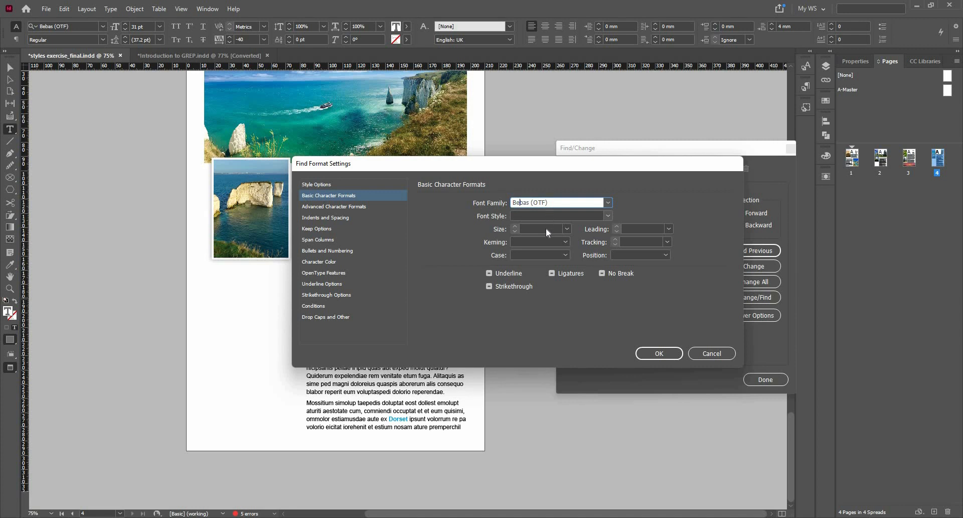
left_click(648, 353)
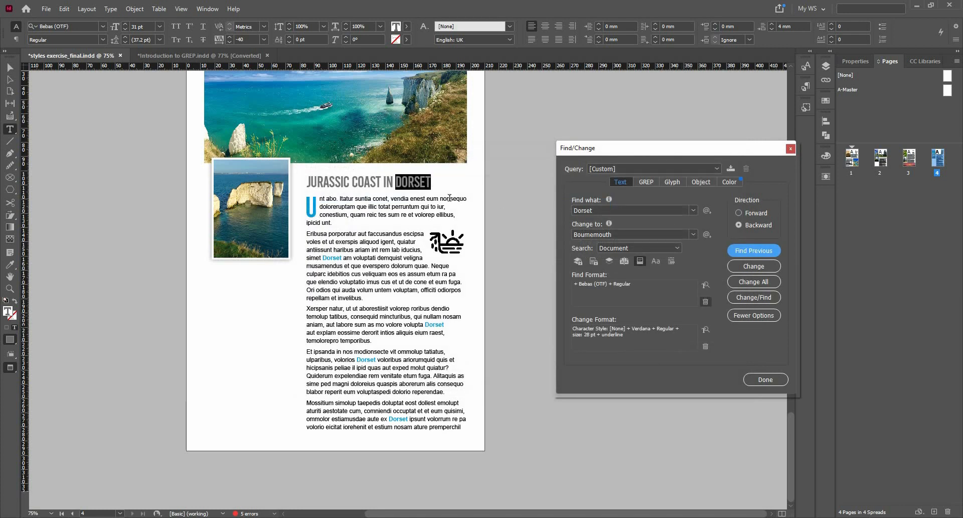
left_click(745, 265)
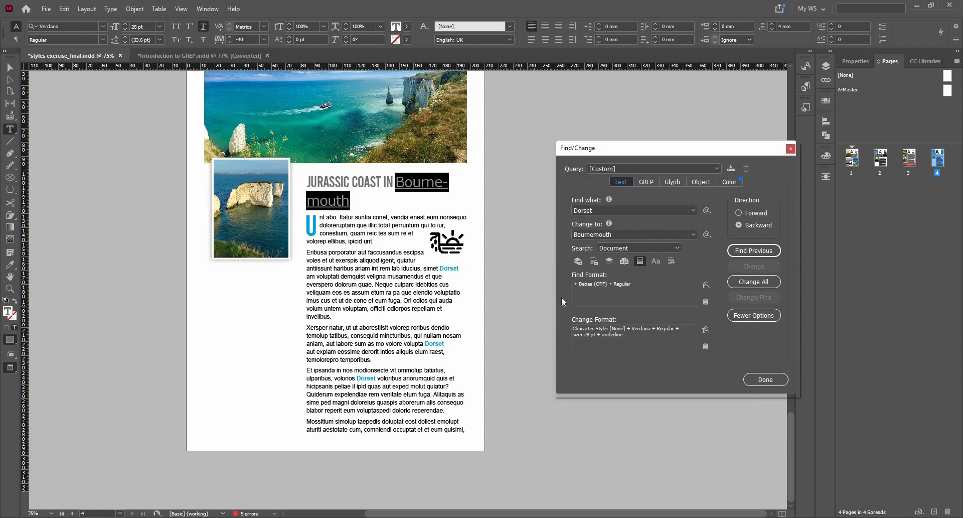
Step: Search backward through the document for another "Dorset" in Bebas (OTF) Regular
left_click(753, 251)
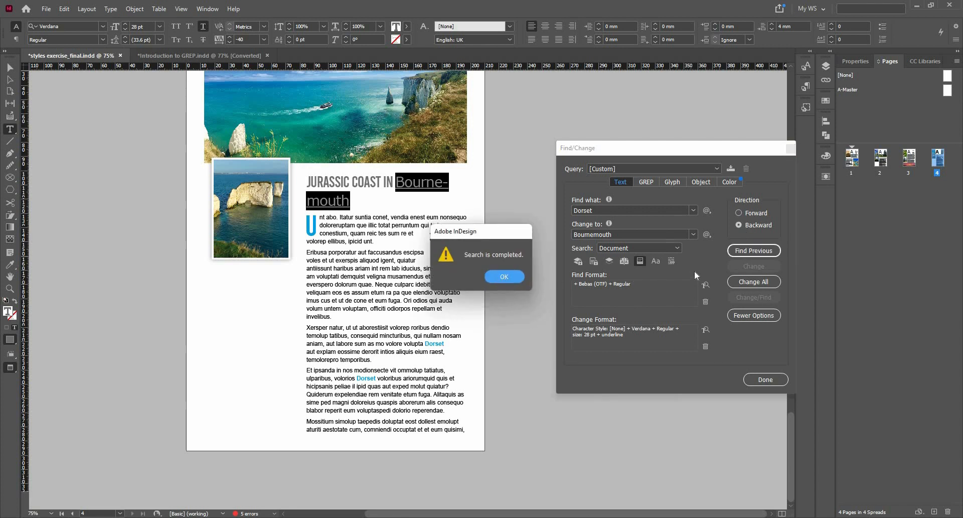
key("Return")
key("Return")
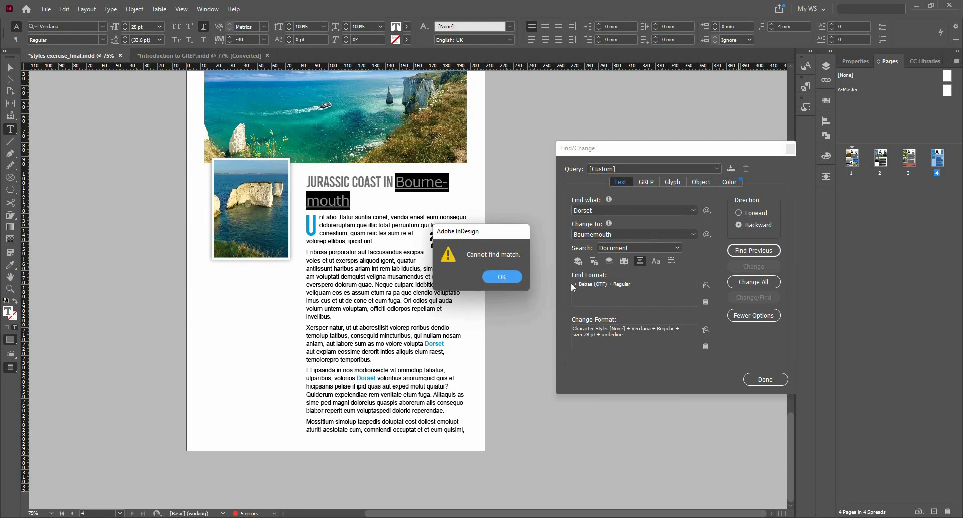
key("Return")
Step: Set the search direction to Forward and search for "Dorset" with the Wild Ponies text frame on page 1 selected
left_click(764, 215)
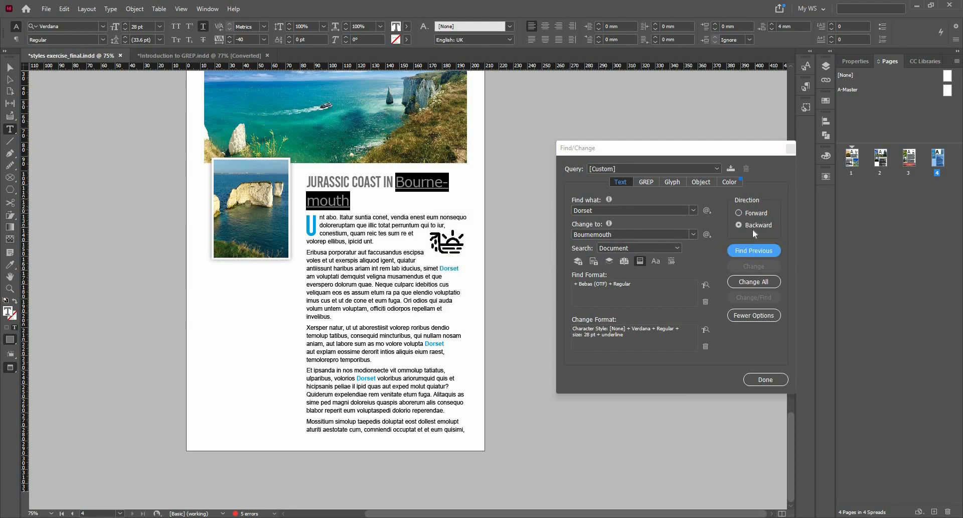
scroll(302, 177, "up", 5)
scroll(302, 178, "up", 20)
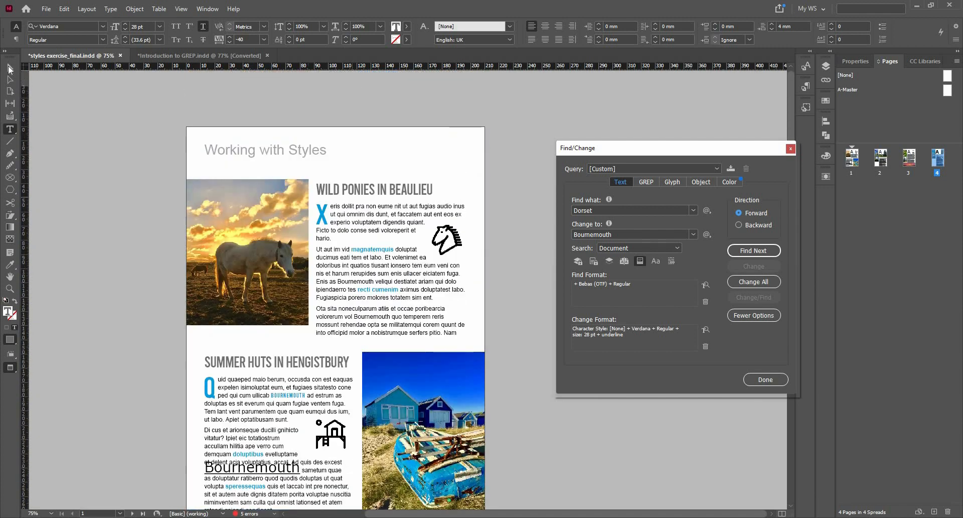
left_click(10, 67)
left_click(466, 269)
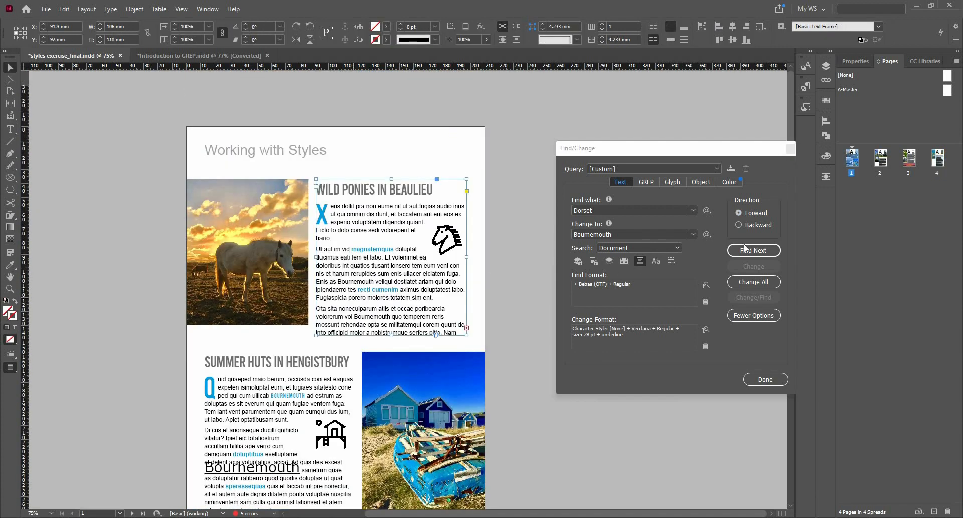
left_click(772, 254)
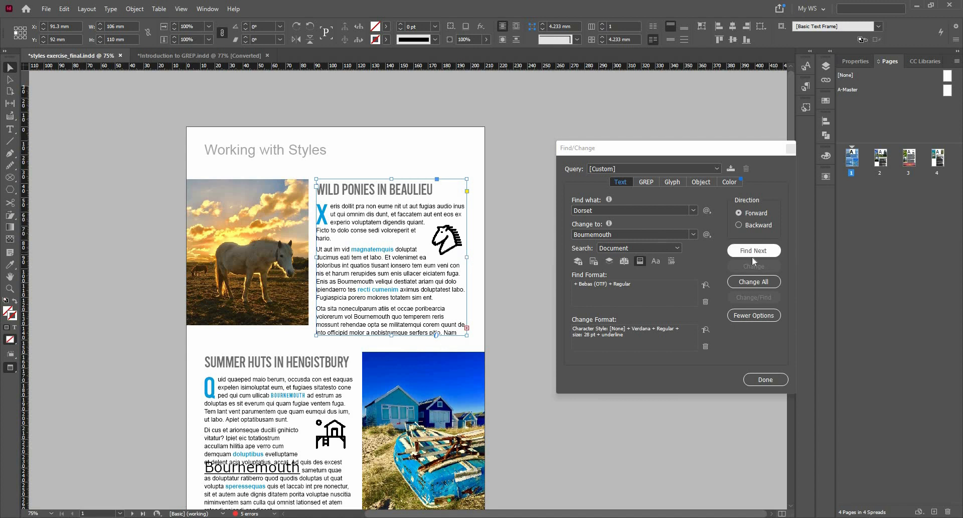
left_click(497, 275)
Step: Repeat the forward search for "Dorset" in Bebas (OTF) Regular with the Medieval Castle Ruins text frame on page 2 selected
left_click(86, 133)
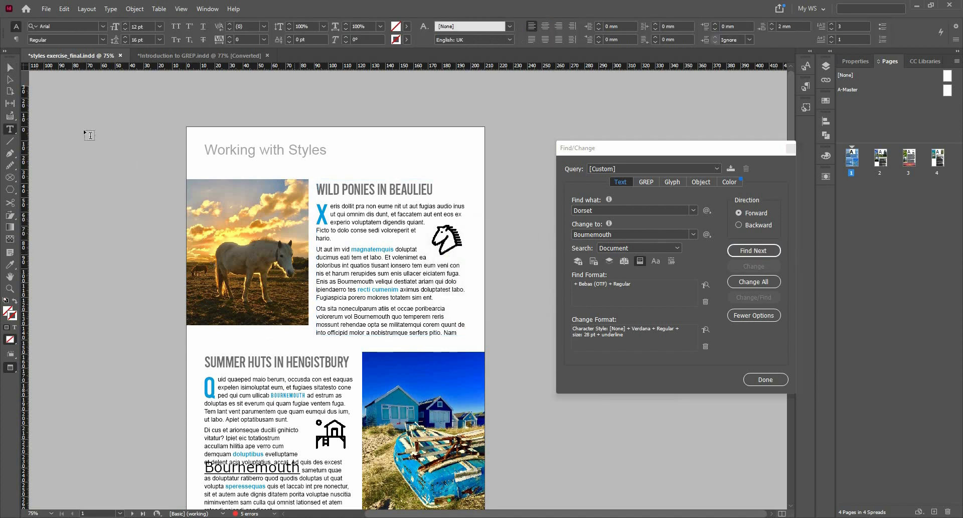
left_click(11, 69)
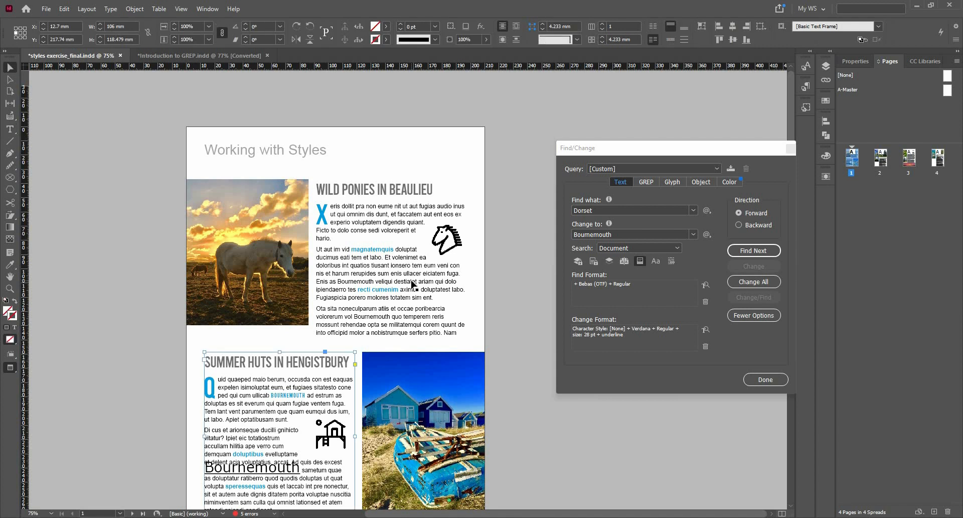
scroll(412, 288, "down", 3)
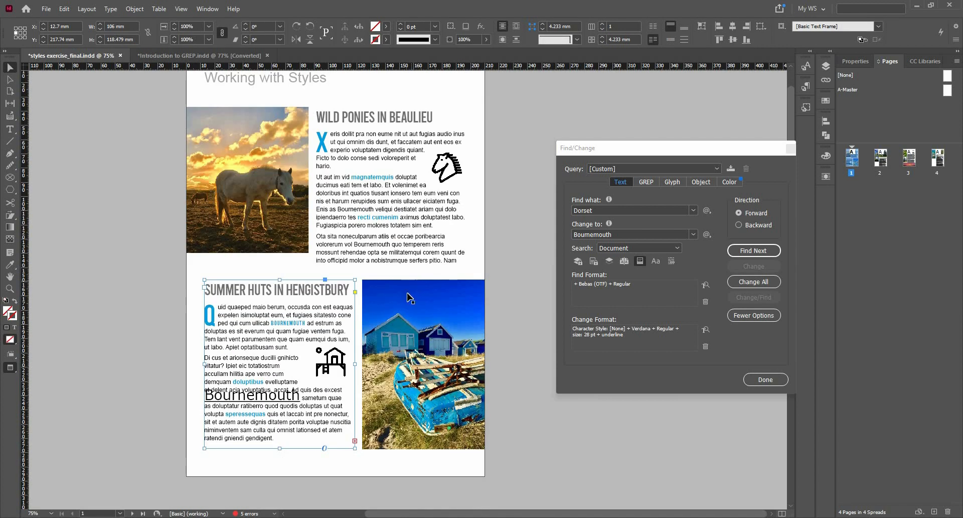
scroll(411, 297, "down", 20)
left_click(753, 251)
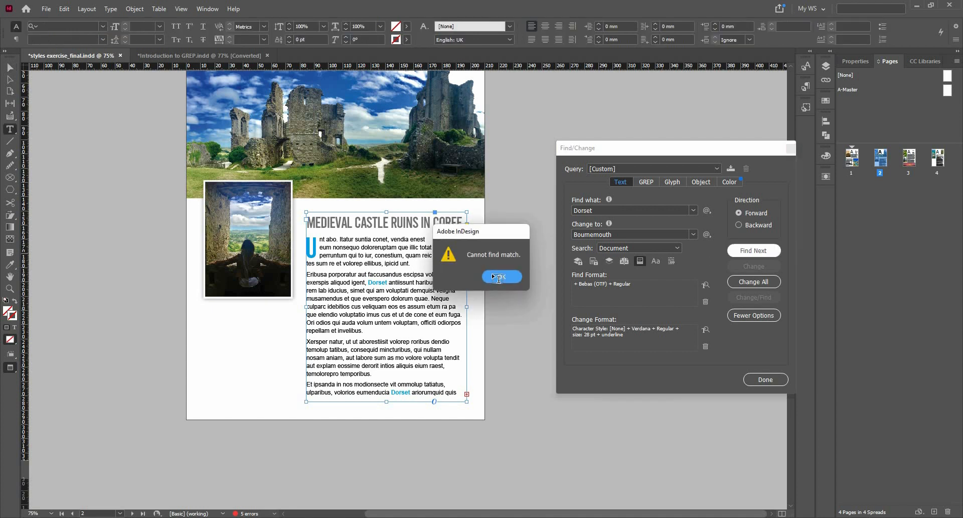
left_click(494, 275)
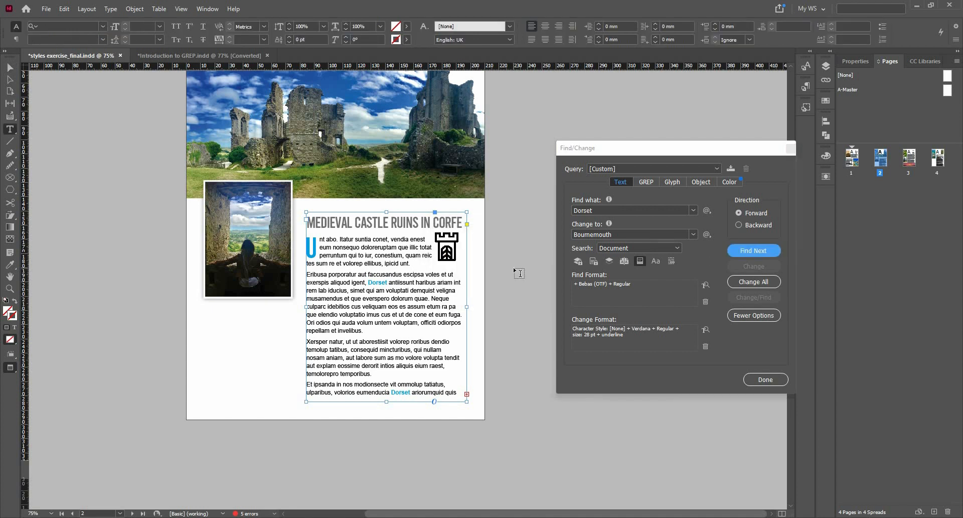
Step: Clear both the find and replacement text and find the next text formatted in Bebas (OTF) Regular
left_click(678, 210)
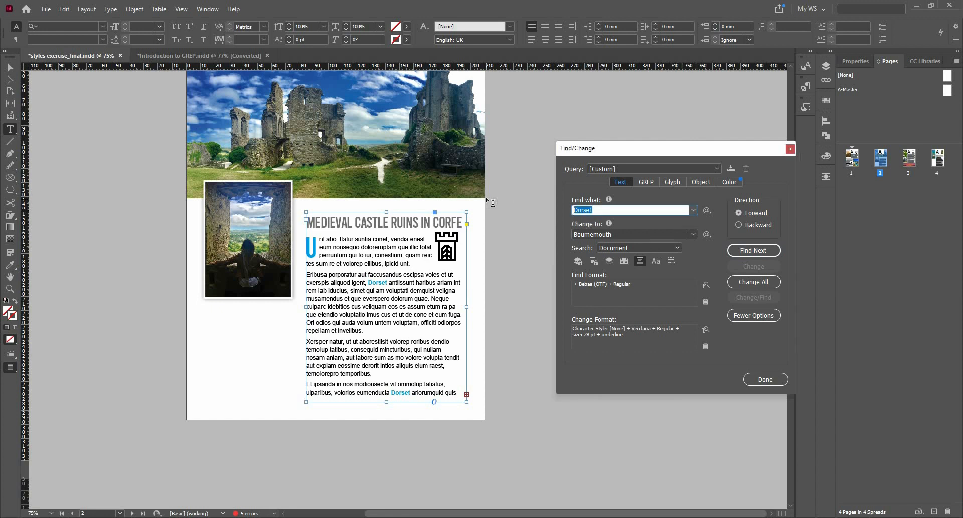
key("BackSpace")
key("Tab")
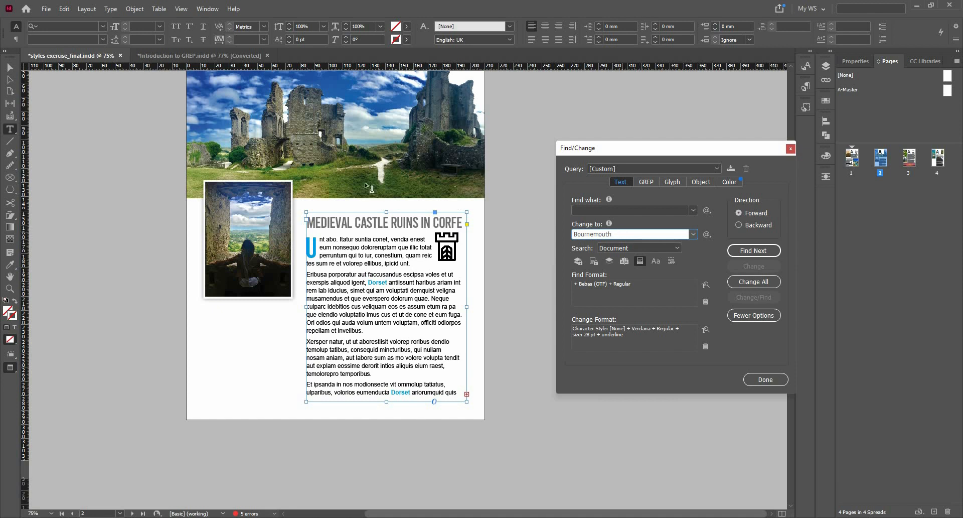
key("ctrl+a")
key("BackSpace")
left_click(746, 251)
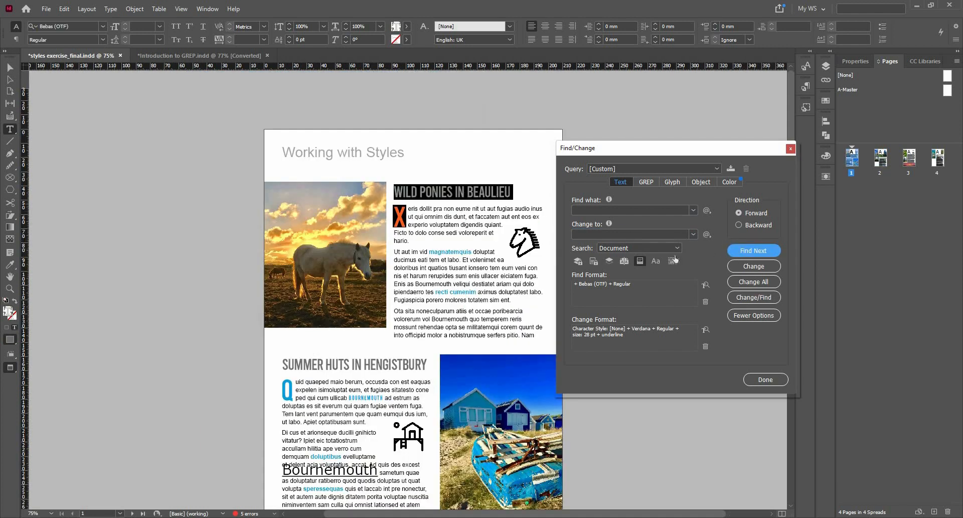
Step: Change the found Wild Ponies heading to Verdana Regular, 28 pt, underlined, and find further Bebas (OTF) Regular text forward and backward
left_click(748, 266)
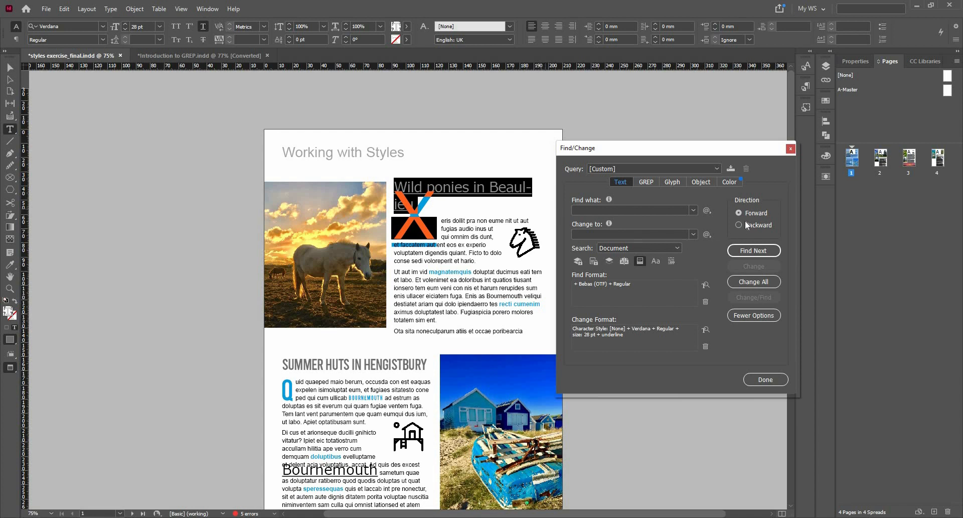
left_click(747, 252)
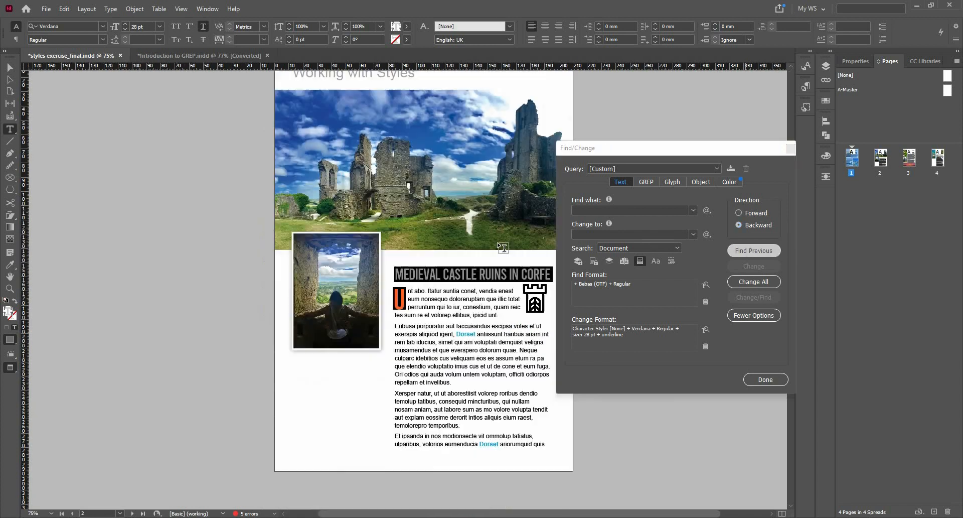
left_click(748, 249)
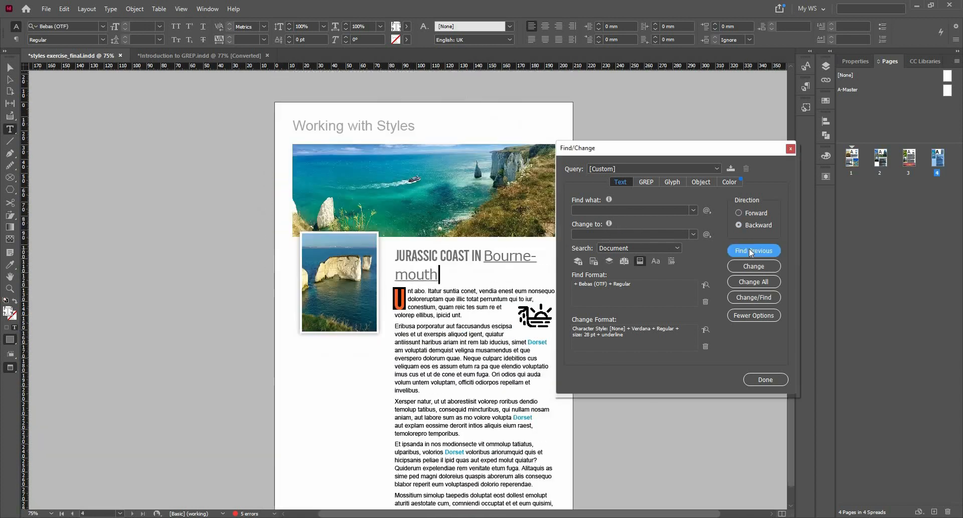
left_click(750, 251)
left_click(750, 251)
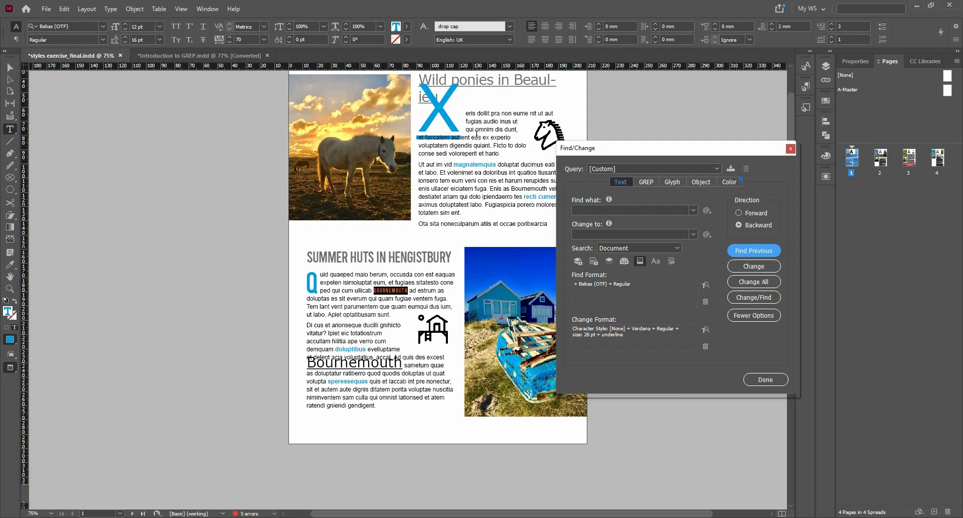
Step: Include locked layers, locked stories, hidden layers and parent pages in the text search
left_click(579, 261)
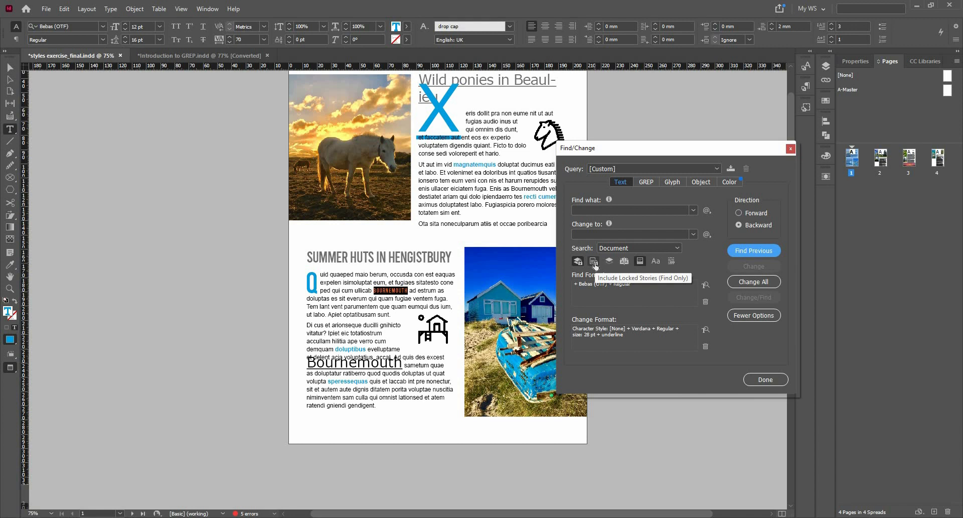
left_click(594, 261)
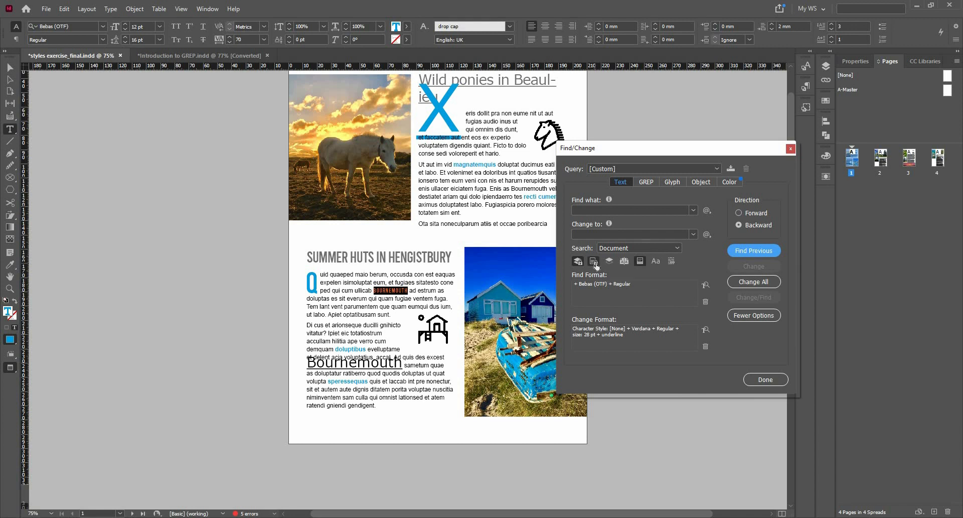
left_click(609, 262)
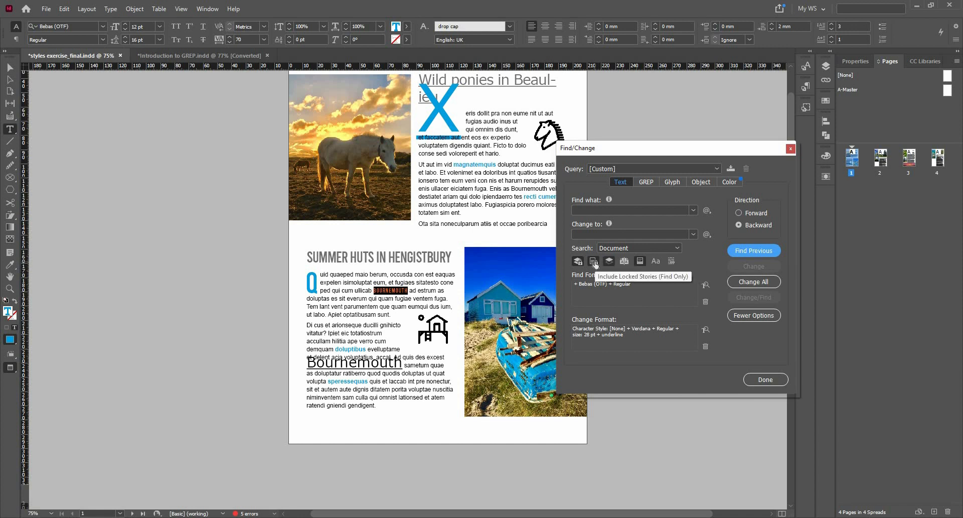
left_click(594, 263)
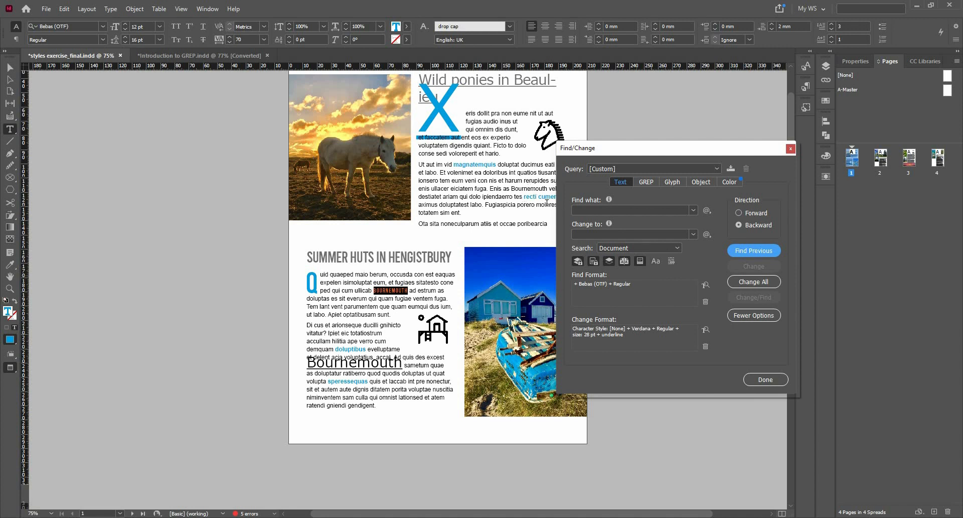
Step: Search backward through the document for "dorset" in Bebas (OTF) Regular
left_click(598, 211)
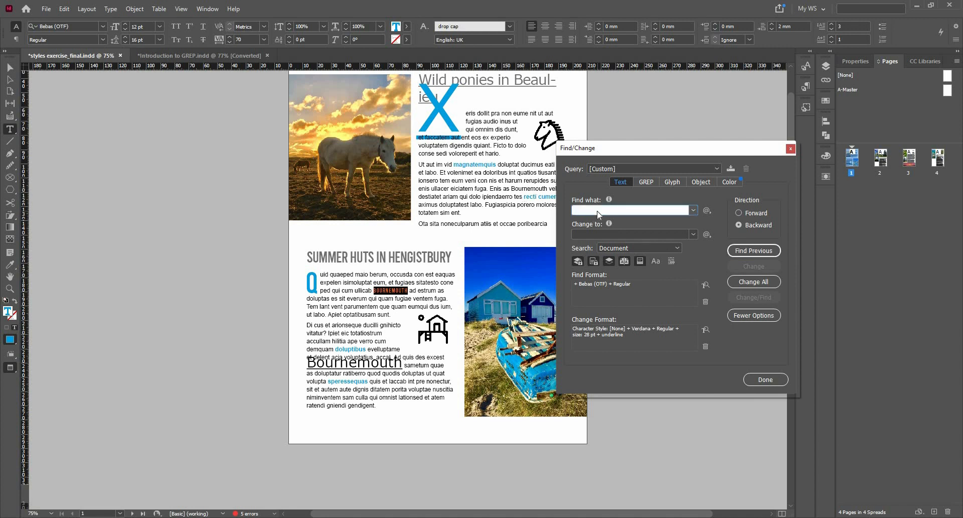
type("dorset")
left_click(746, 254)
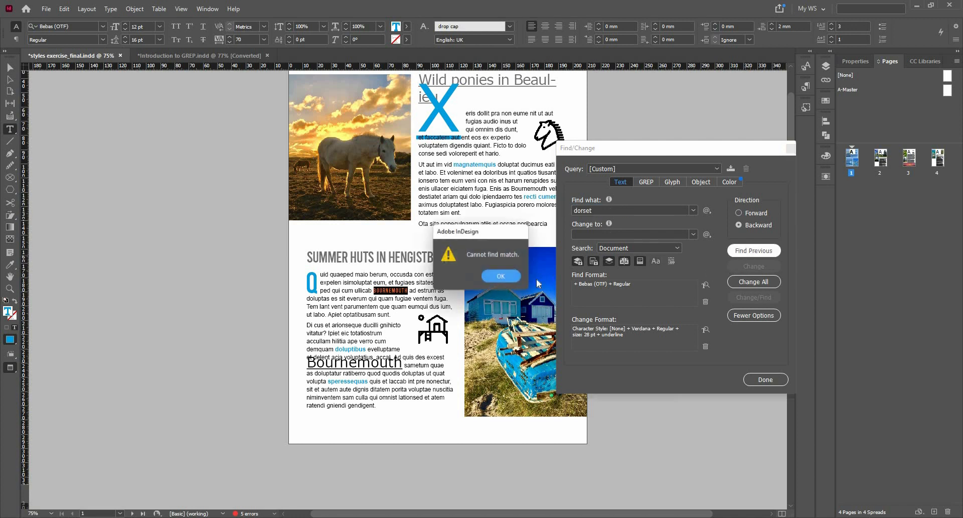
left_click(504, 276)
Step: Search for "dorset" backward and forward with the Medieval Castle Ruins text frame on page 2 selected
scroll(495, 267, "up", 3)
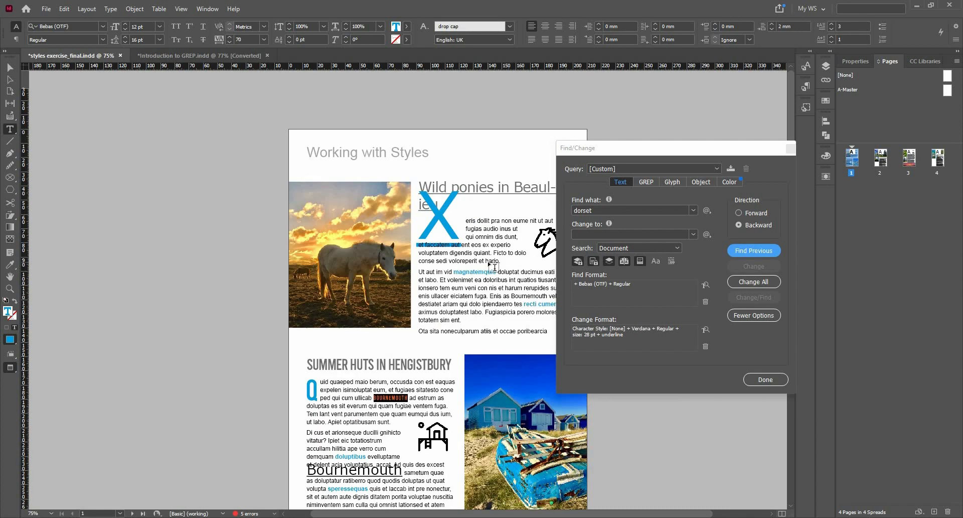
scroll(494, 267, "down", 12)
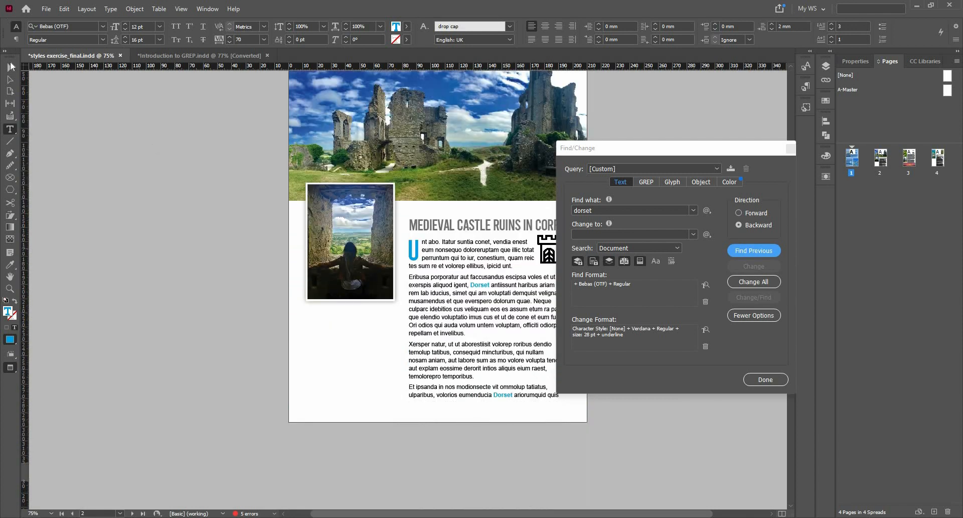
left_click(11, 66)
left_click(751, 252)
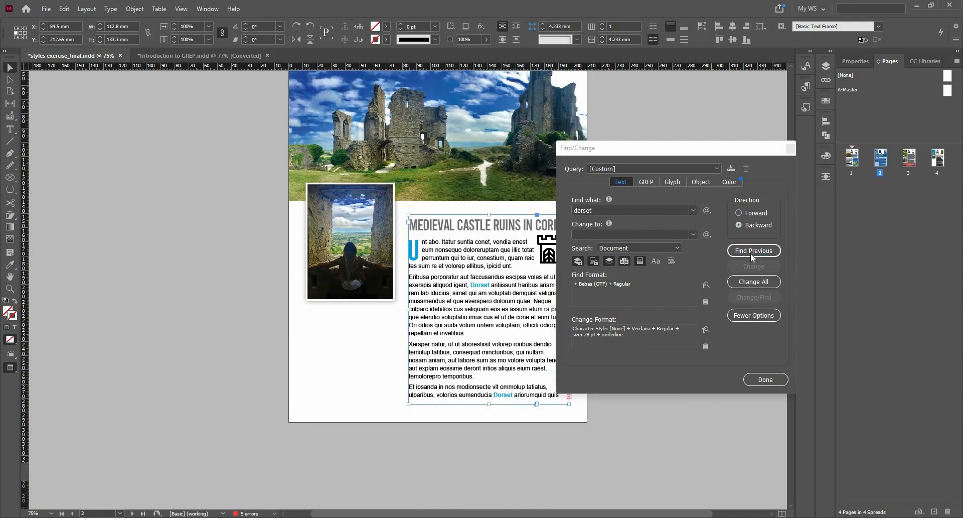
left_click(748, 252)
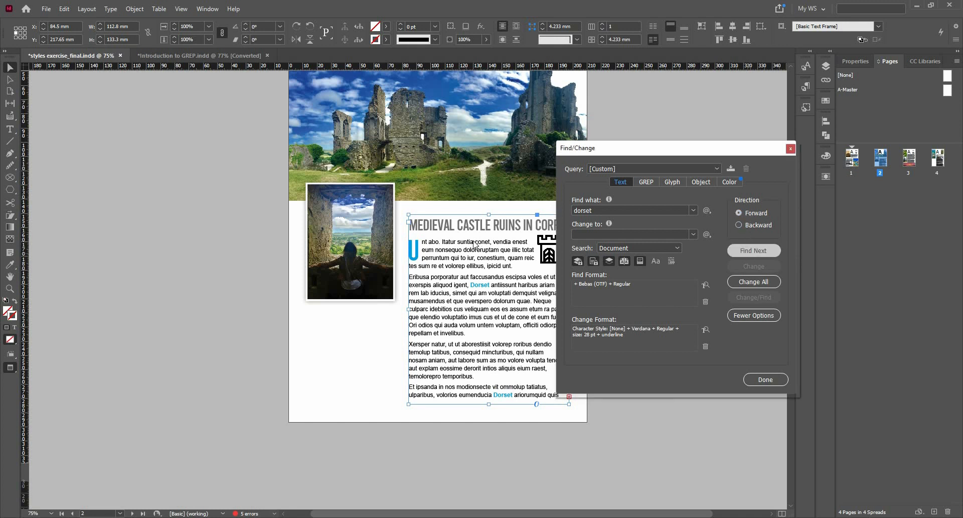
left_click(499, 276)
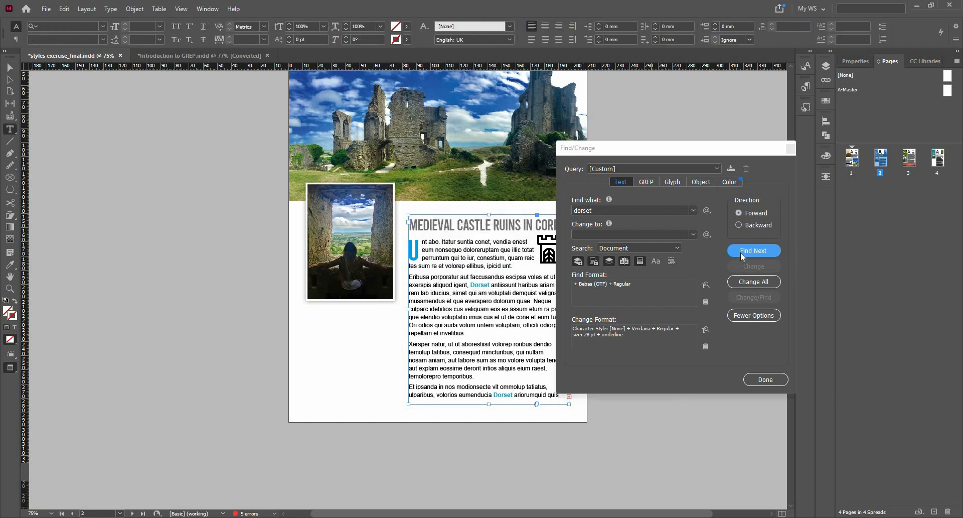
left_click(740, 251)
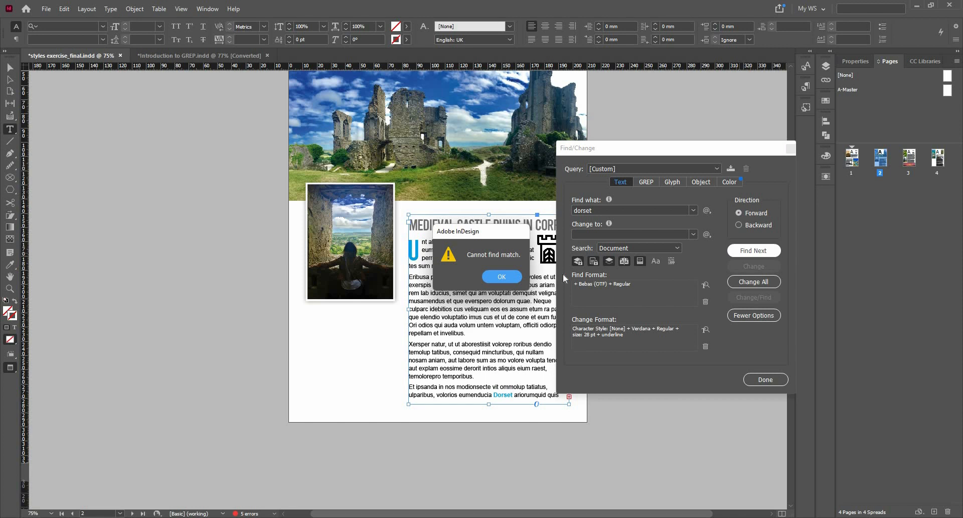
key("Return")
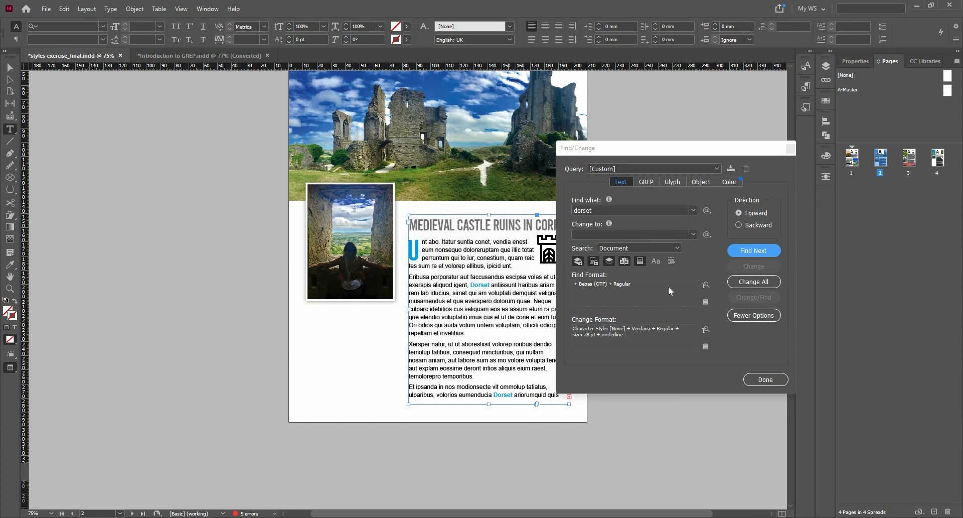
Step: Clear the find format and find the next "dorset" in any formatting
left_click(705, 301)
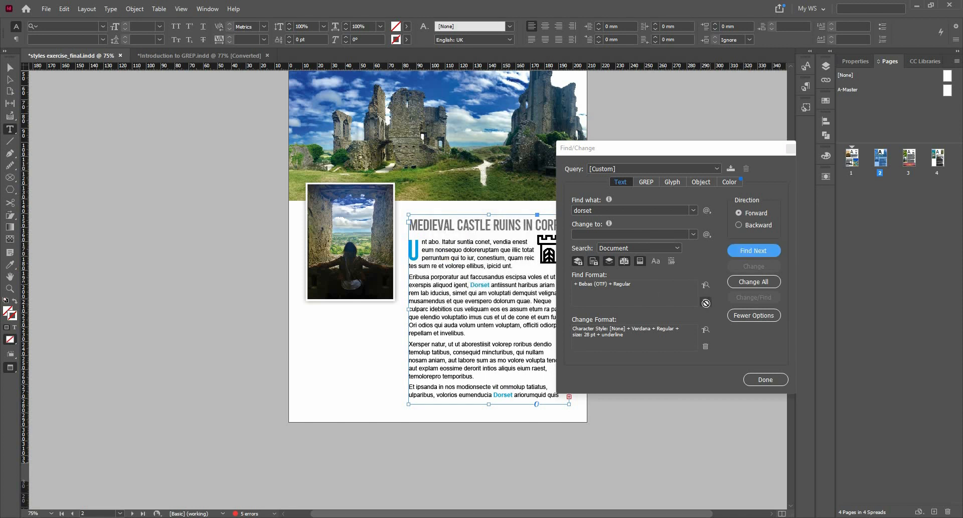
left_click(755, 252)
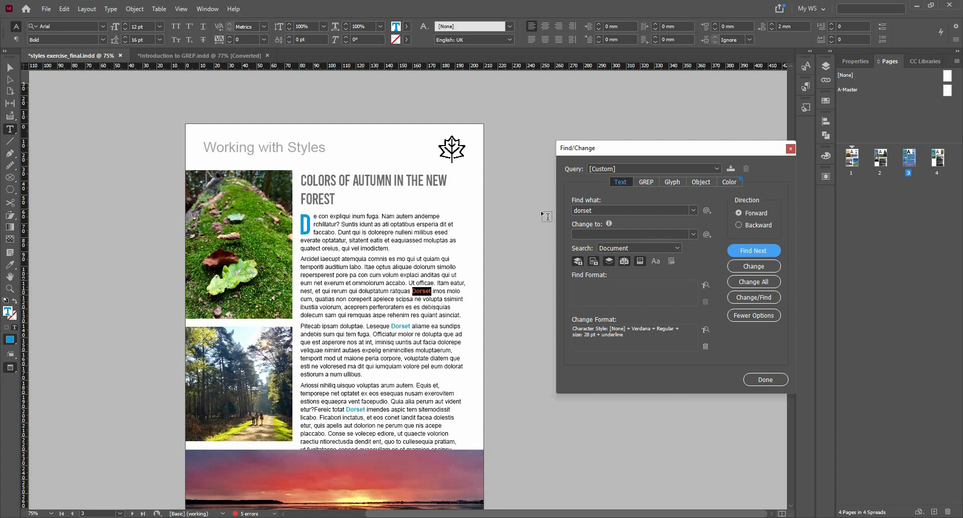
Step: Shorten the find text to "or" and find its next occurrence in the document
left_click(606, 210)
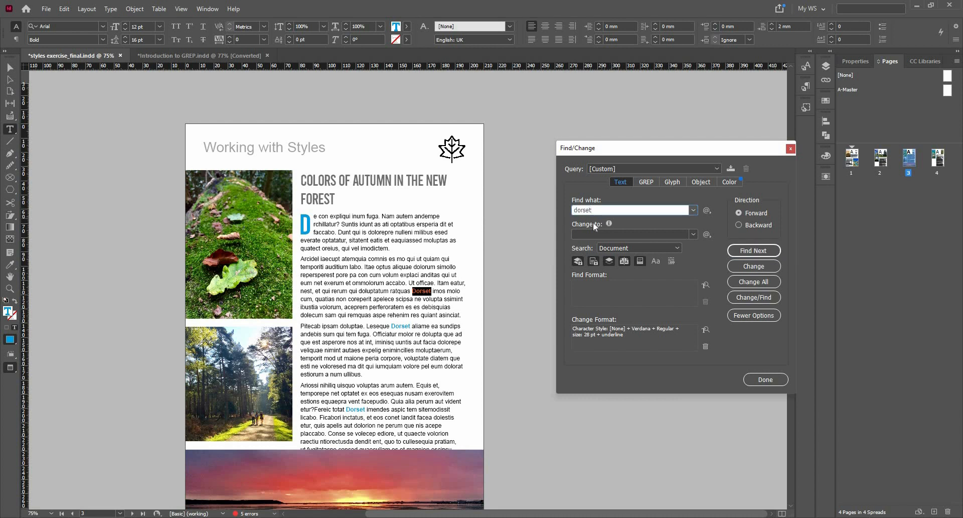
key("BackSpace")
key("BackSpace")
key("BackSpace")
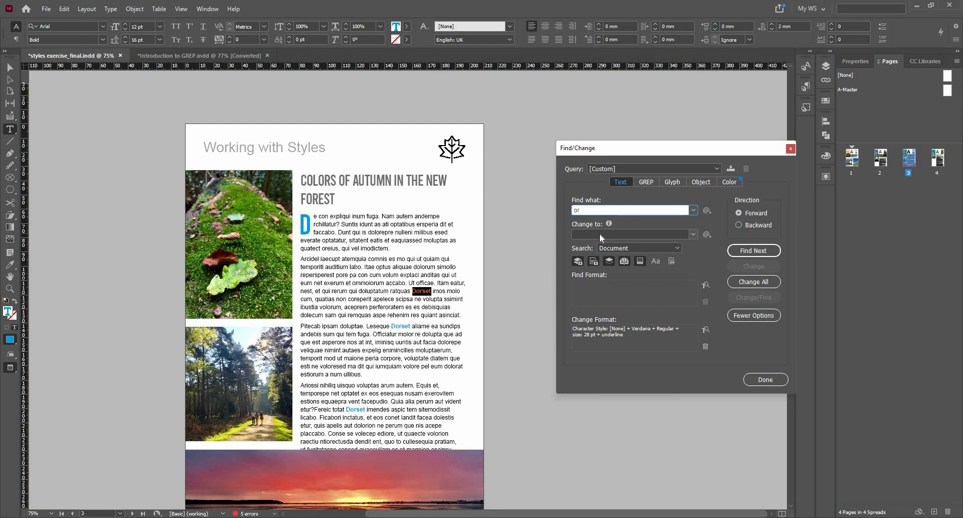
left_click(752, 253)
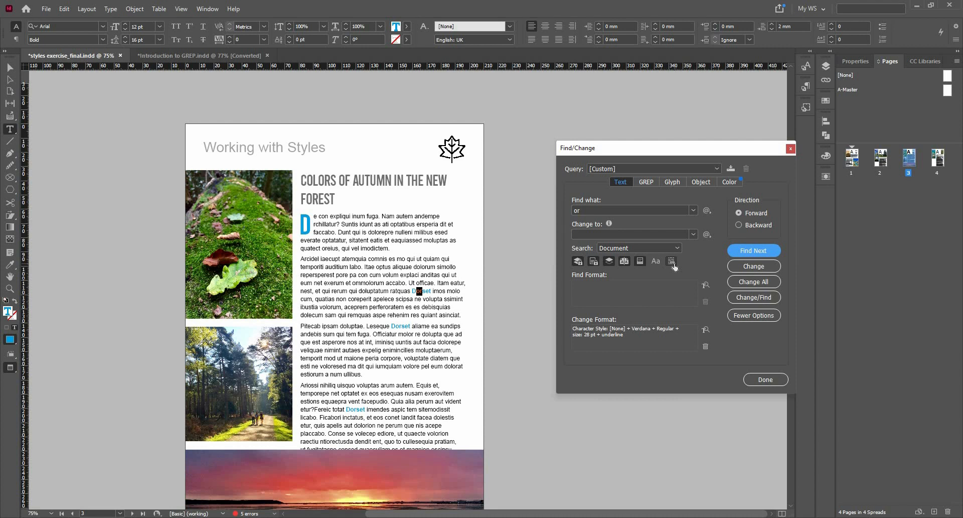
Step: Restrict the search to whole words and search the document for "or" again
left_click(672, 262)
left_click(752, 251)
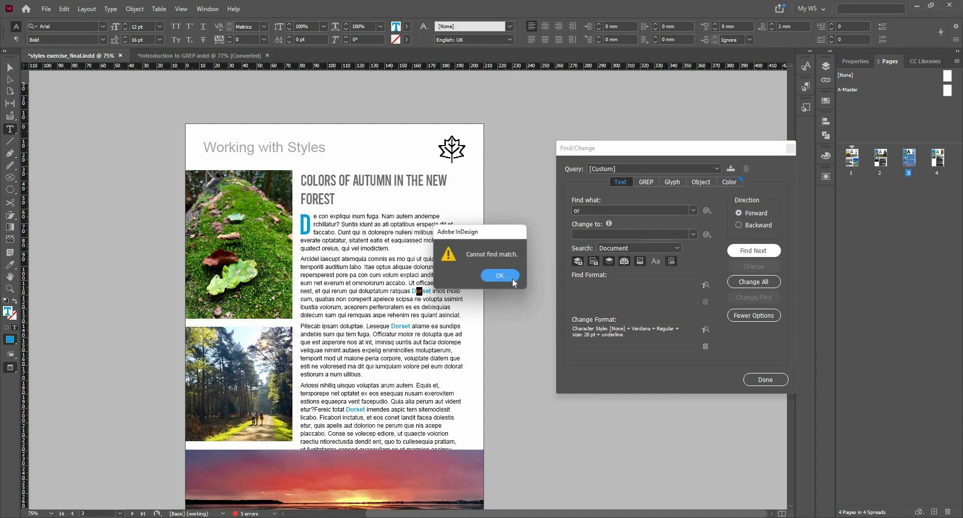
left_click(514, 279)
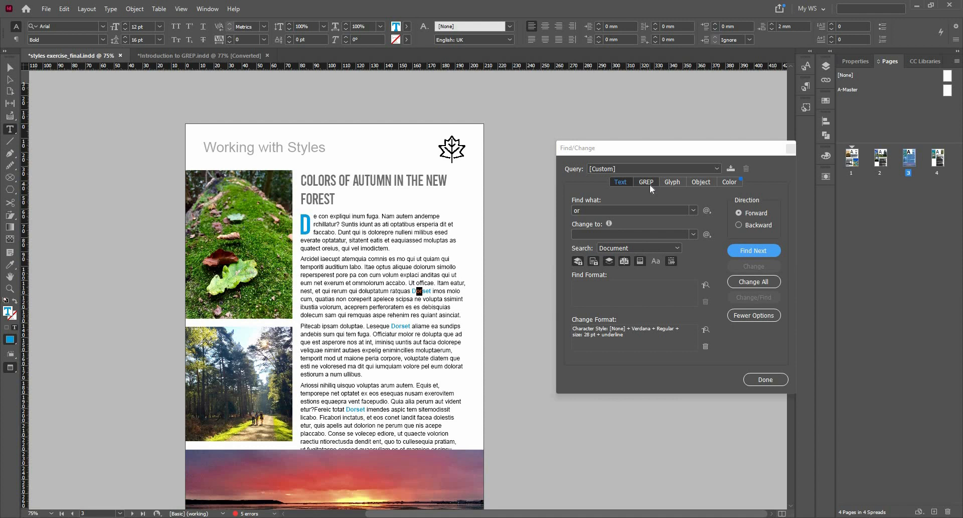
Step: Set up an object search whose find format is Text Wrap & Other with wrap around bounding box
left_click(702, 182)
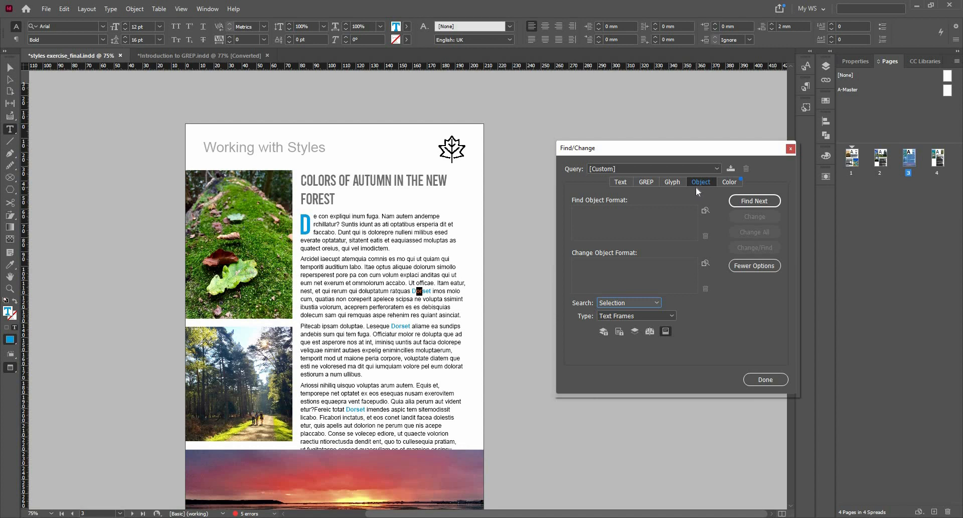
left_click(658, 231)
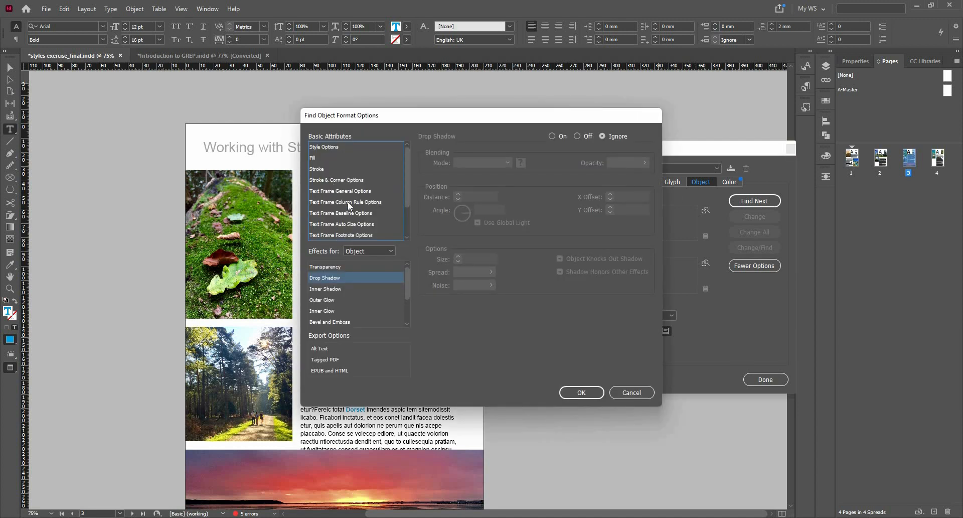
scroll(348, 201, "down", 2)
left_click(346, 216)
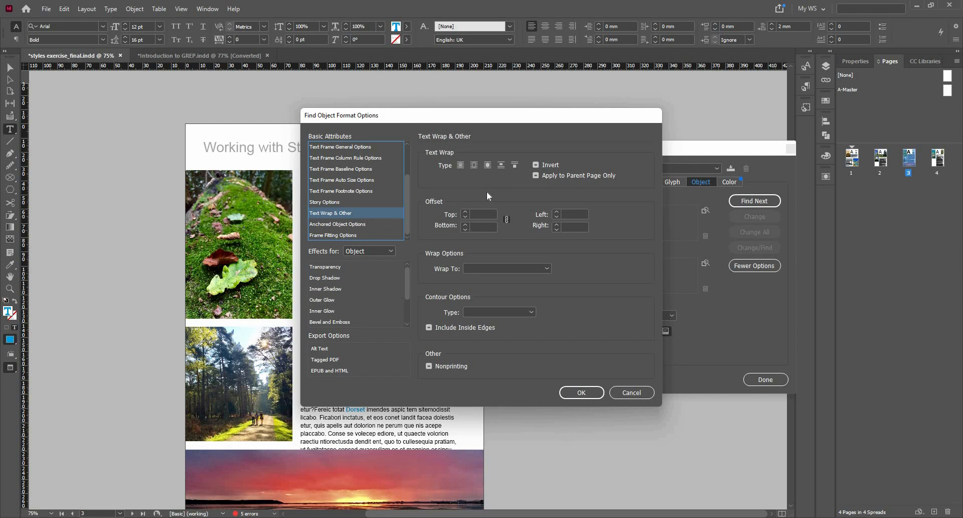
left_click(464, 167)
left_click(474, 165)
left_click(580, 393)
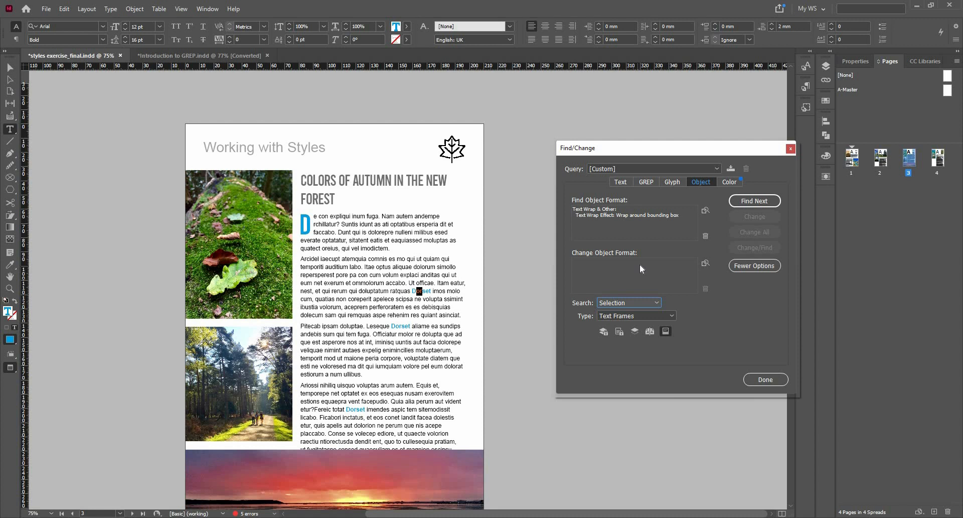
Step: Set the object search to Document and All Frames, and find the first two objects with bounding-box text wrap
left_click(657, 303)
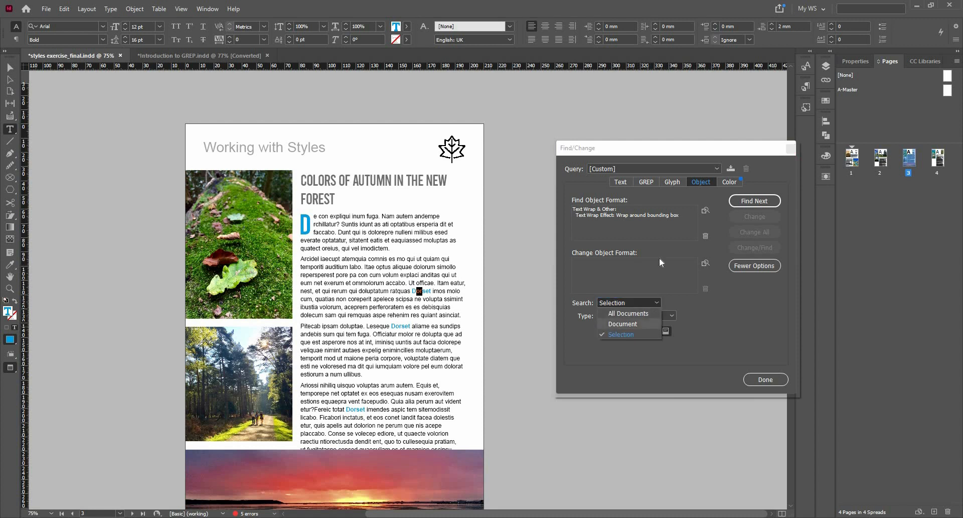
left_click(647, 323)
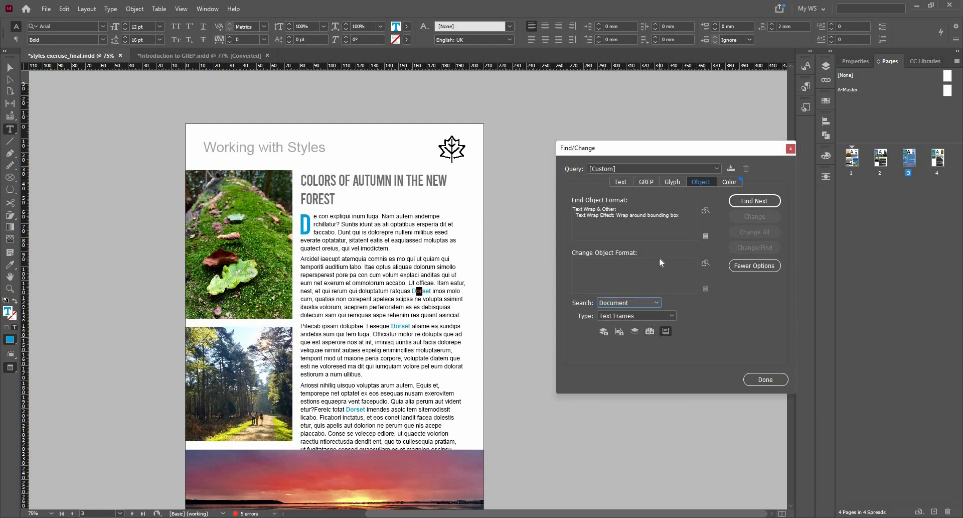
left_click(666, 319)
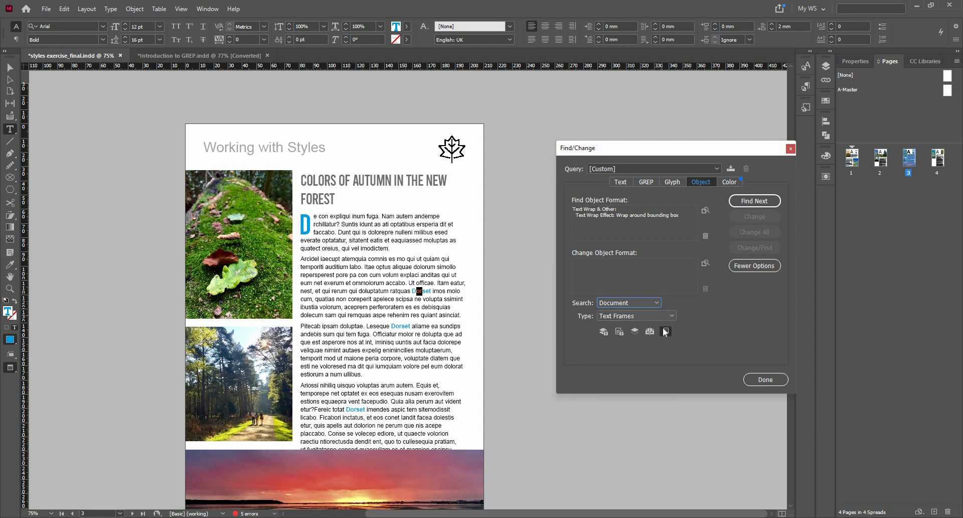
left_click(622, 331)
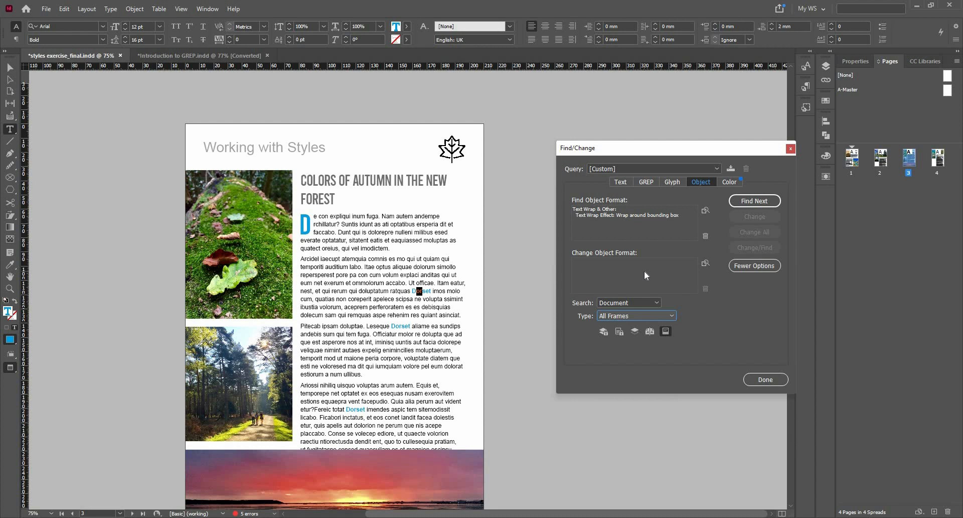
left_click(761, 201)
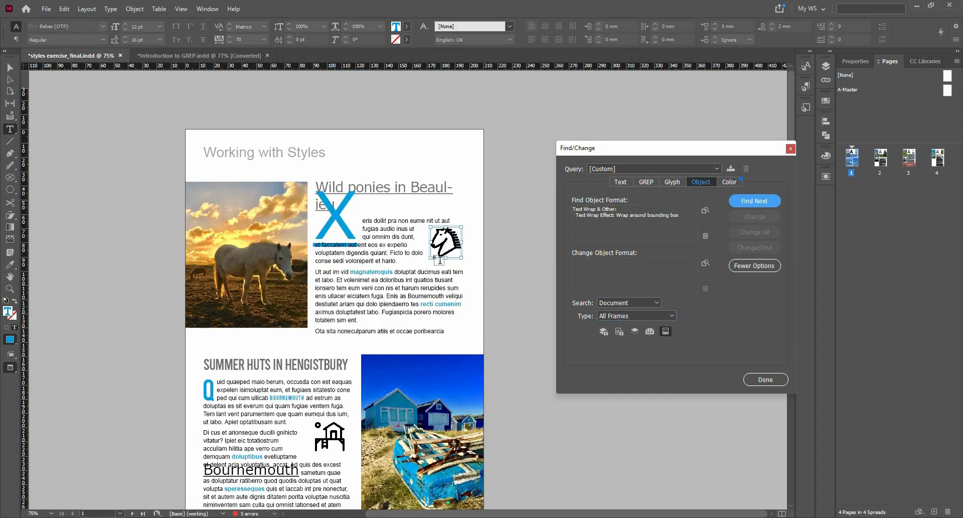
left_click(770, 201)
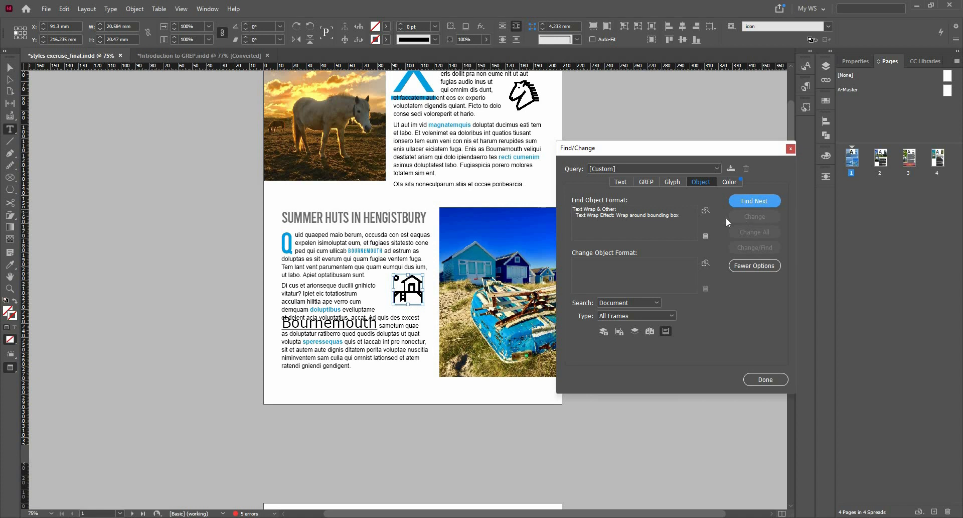
Step: Review the glyph search options for find and change glyphs, view the GREP search options, and close Find/Change
left_click(668, 181)
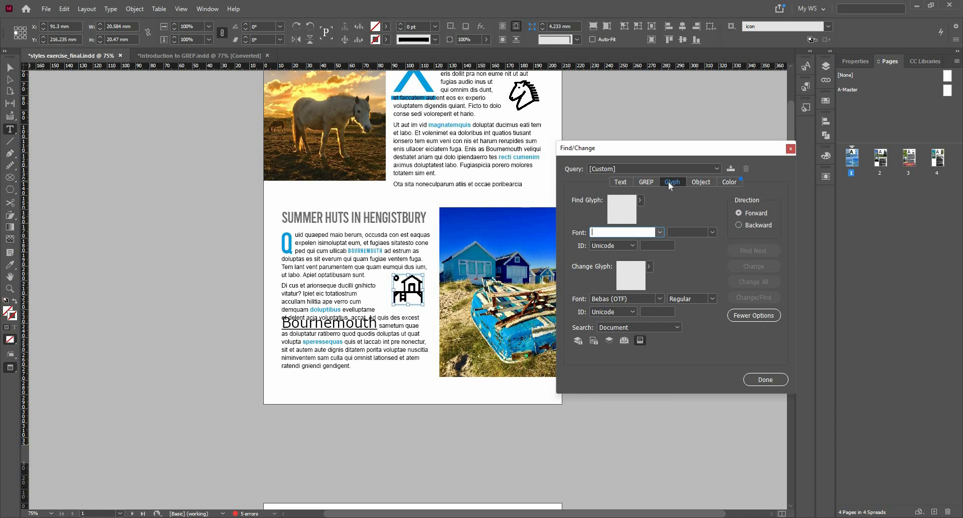
left_click(640, 197)
left_click(640, 197)
left_click(652, 266)
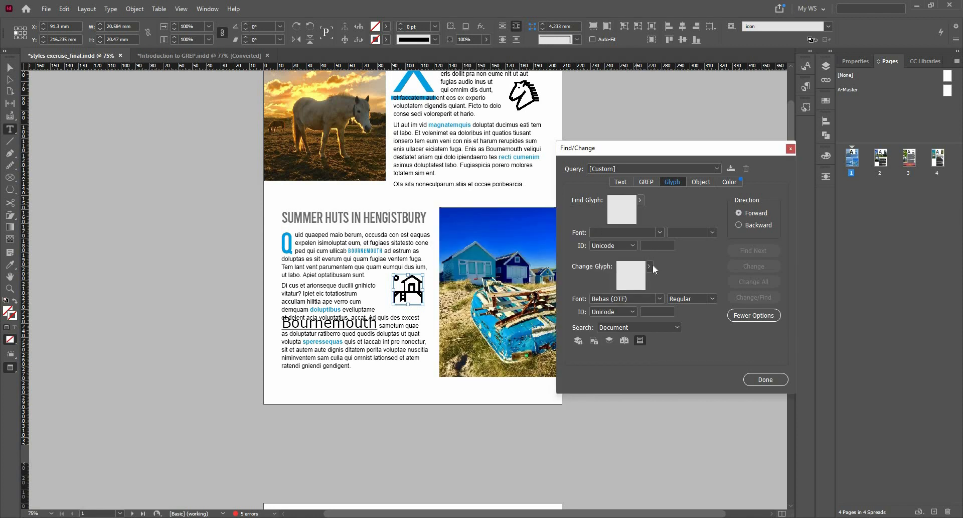
left_click(678, 273)
left_click(641, 184)
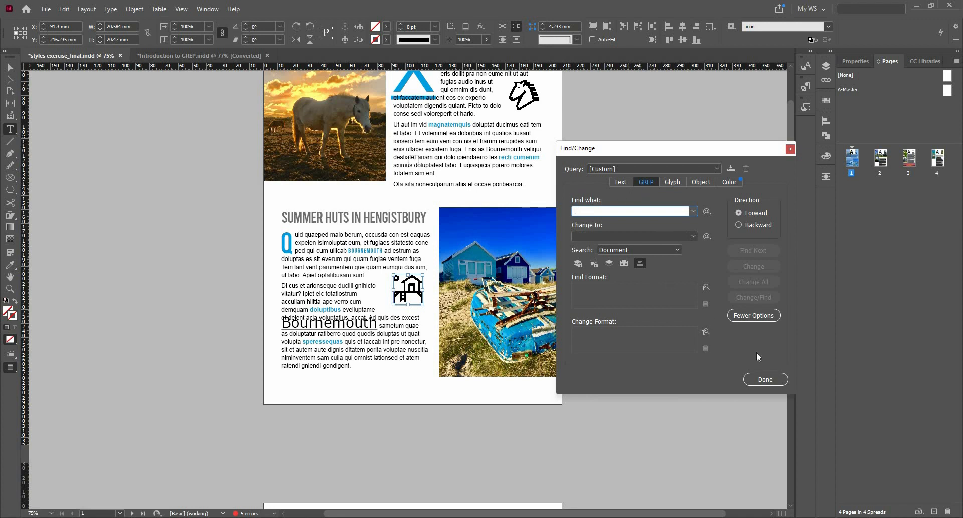
left_click(767, 381)
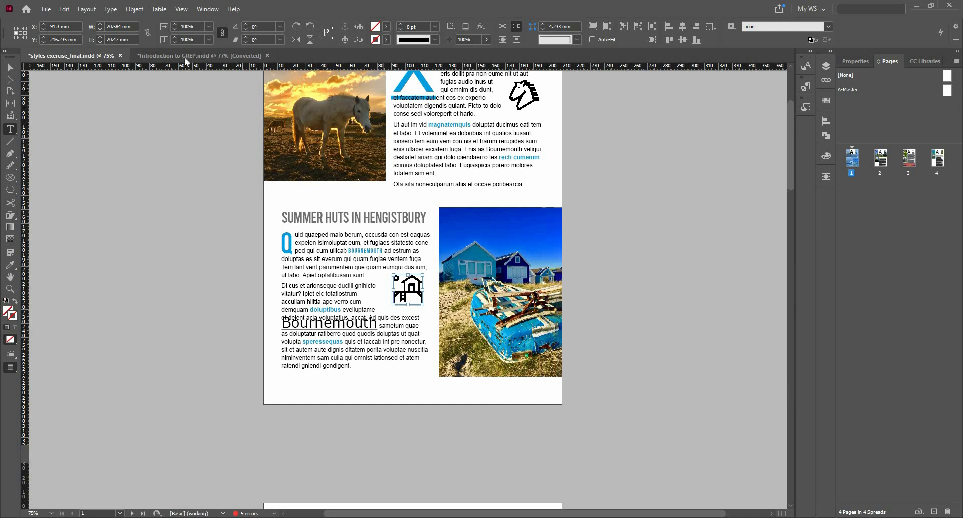
Step: Switch to the Introduction to GREP document, select the sample text frame below Example 1, and reopen Find/Change for GREP
left_click(186, 59)
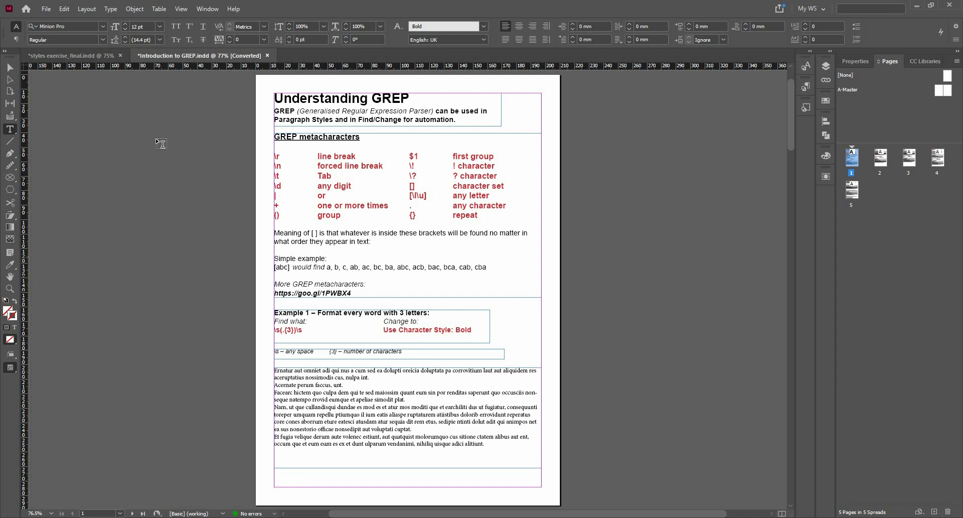
left_click(5, 68)
scroll(381, 432, "up", 1)
scroll(381, 432, "down", 4)
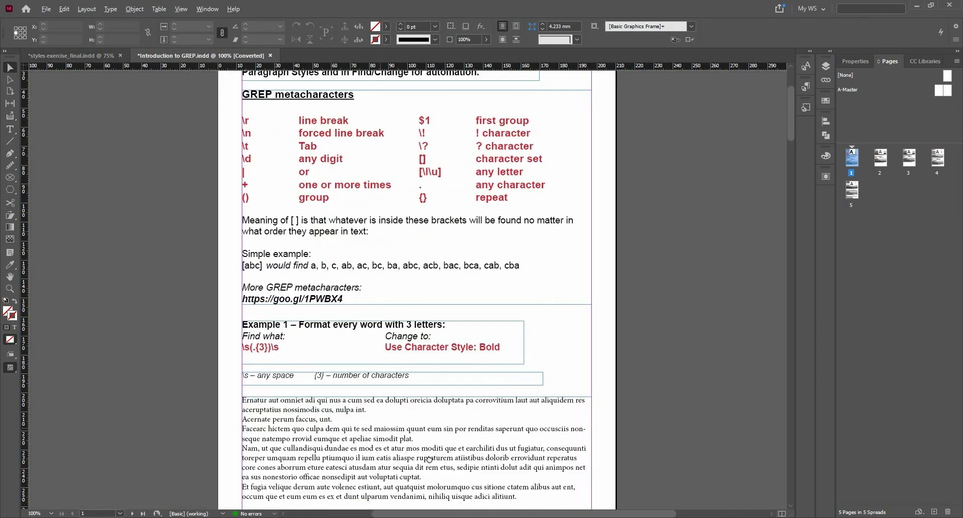
scroll(370, 393, "up", 2, "alt")
scroll(360, 394, "down", 1)
left_click(360, 394)
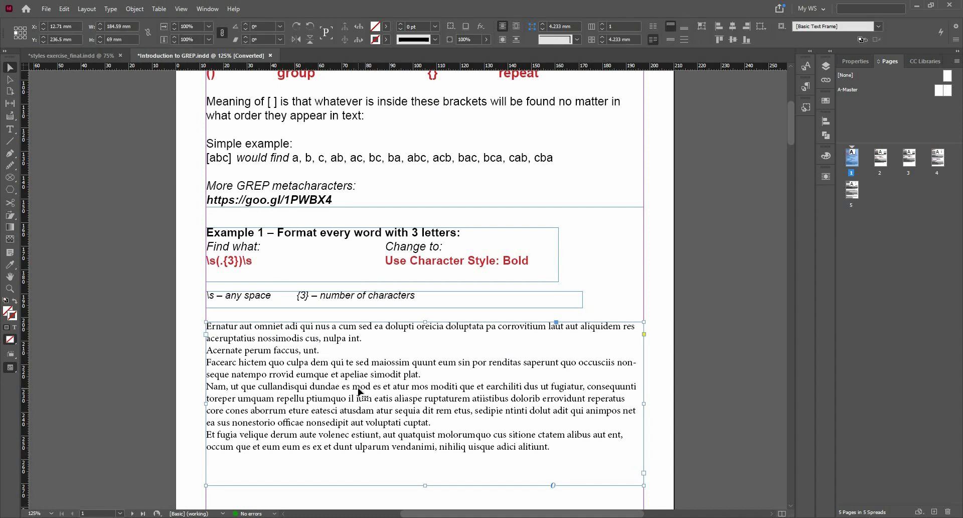
key("ctrl+f")
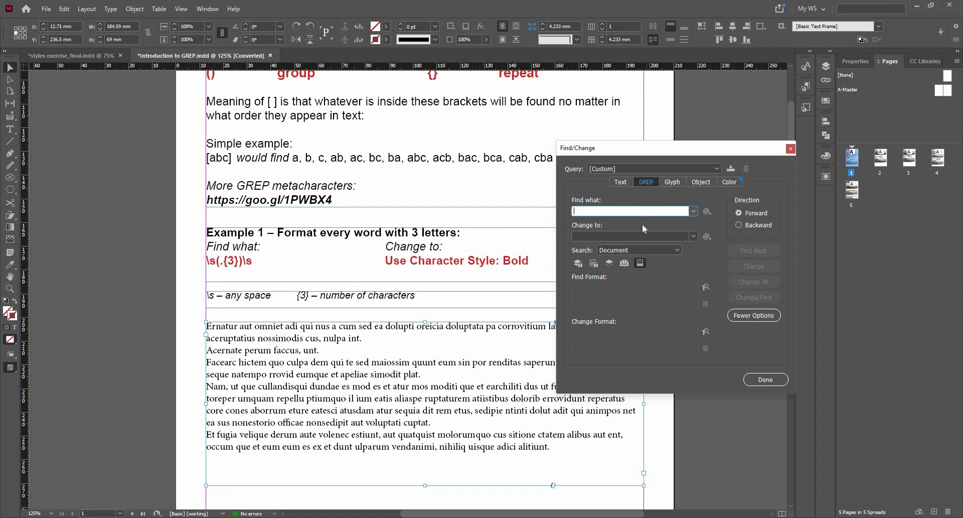
Step: Enter /s(.{3})/s as the GREP expression to find
left_click(651, 335)
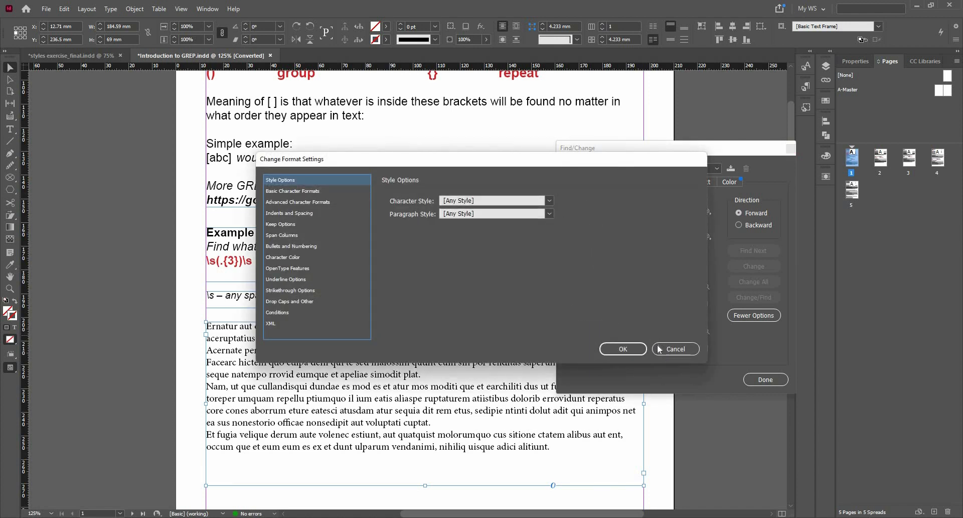
left_click(687, 351)
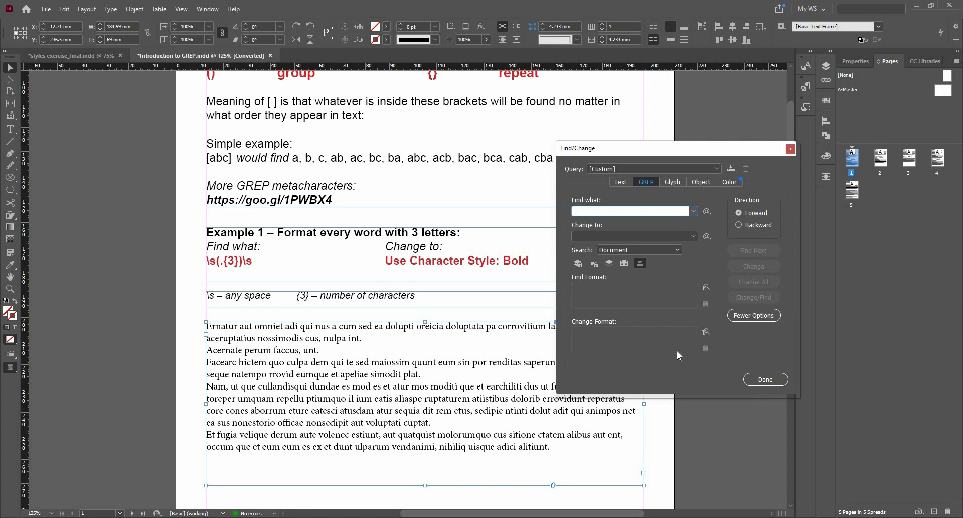
type("\\s")
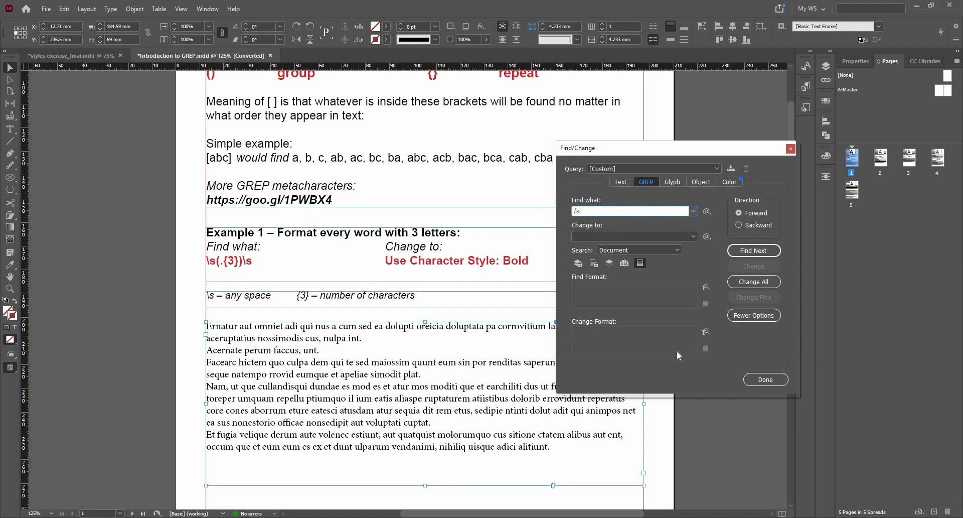
scroll(406, 316, "up", 3)
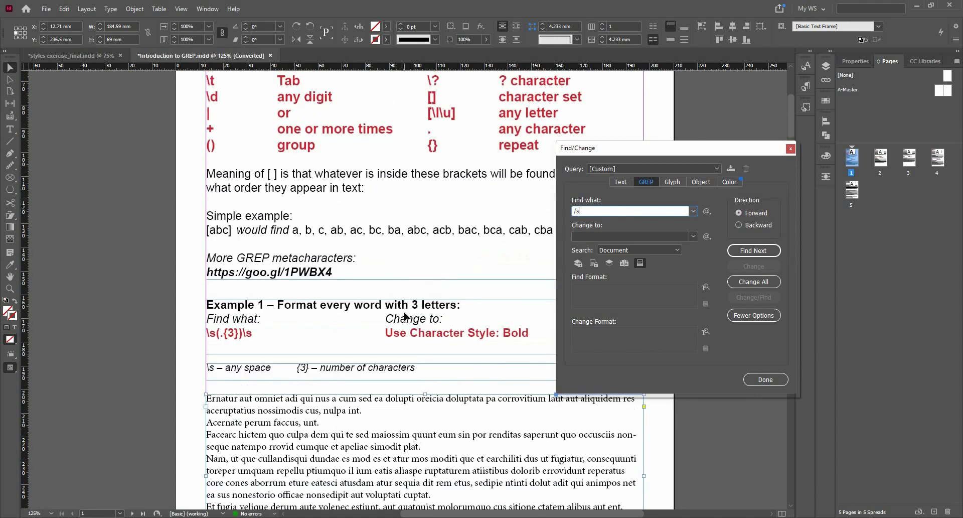
scroll(406, 316, "up", 3)
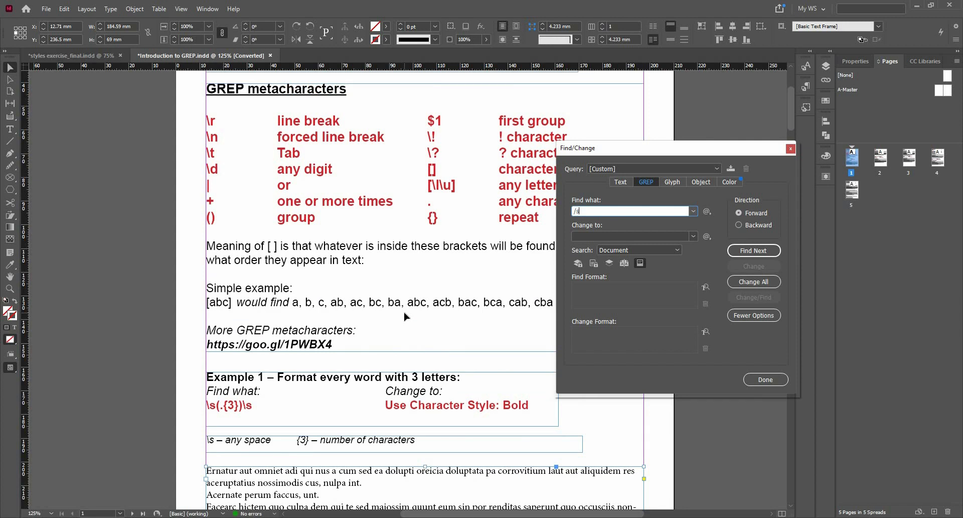
scroll(407, 316, "down", 2)
type("(")
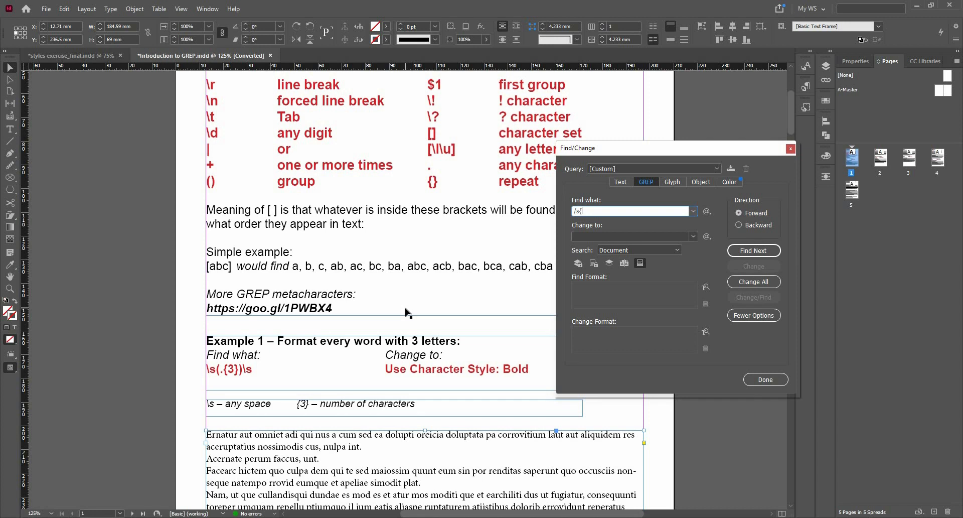
key("BackSpace")
type("3")
type("})")
type("/s")
Step: Reselect the sample text frame below Example 1 and try searching the document for the /s(.{3})/s expression
left_click(637, 250)
left_click(635, 282)
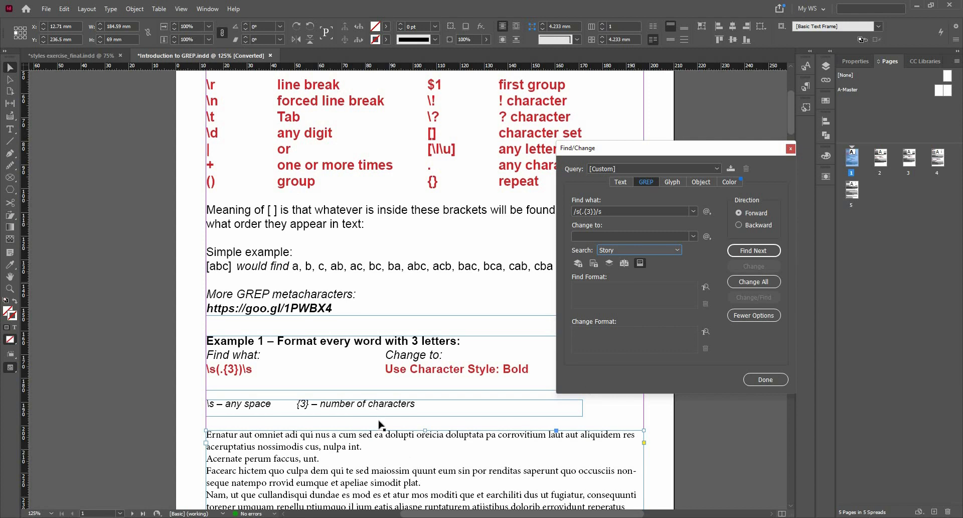
left_click(378, 315)
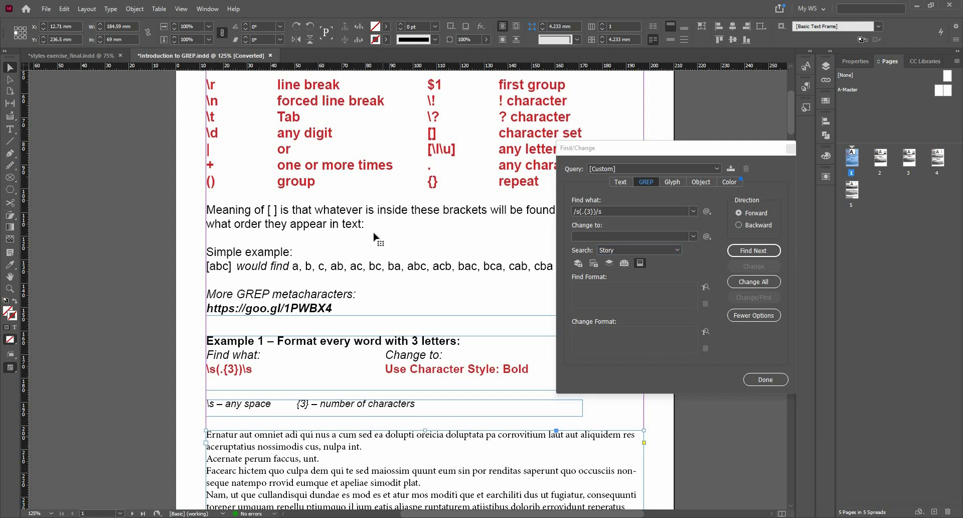
left_click(325, 258)
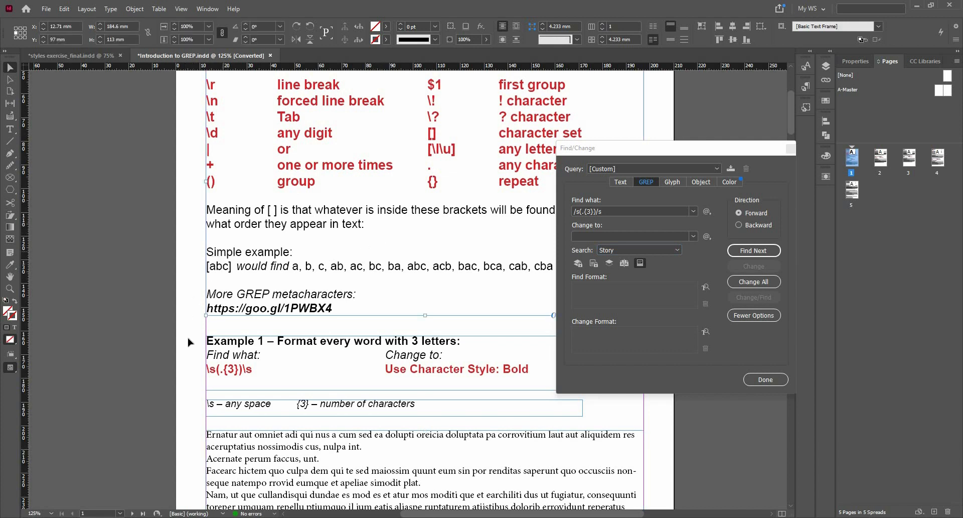
left_click(247, 422)
left_click(246, 440)
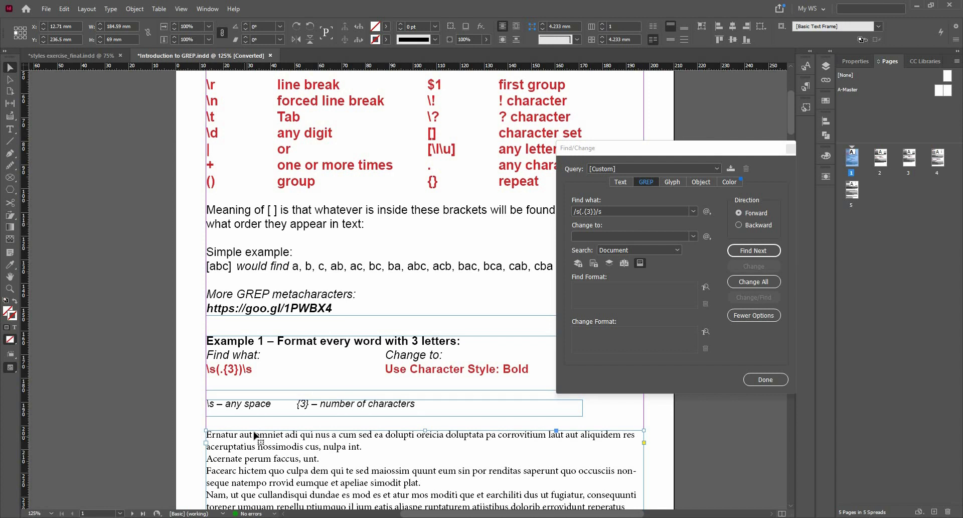
left_click(761, 250)
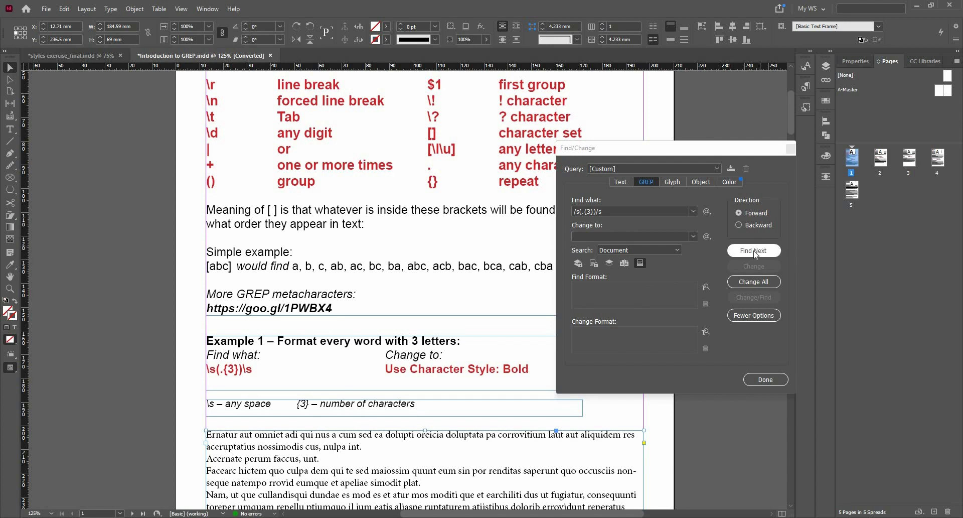
left_click(501, 277)
Step: Limit the search scope to Story and try finding the GREP expression again
scroll(501, 281, "down", 5)
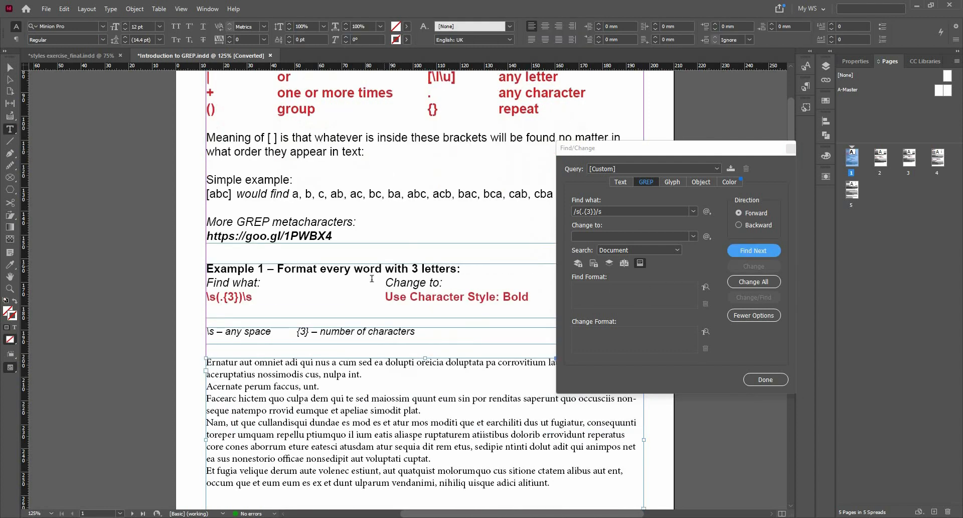
left_click(639, 250)
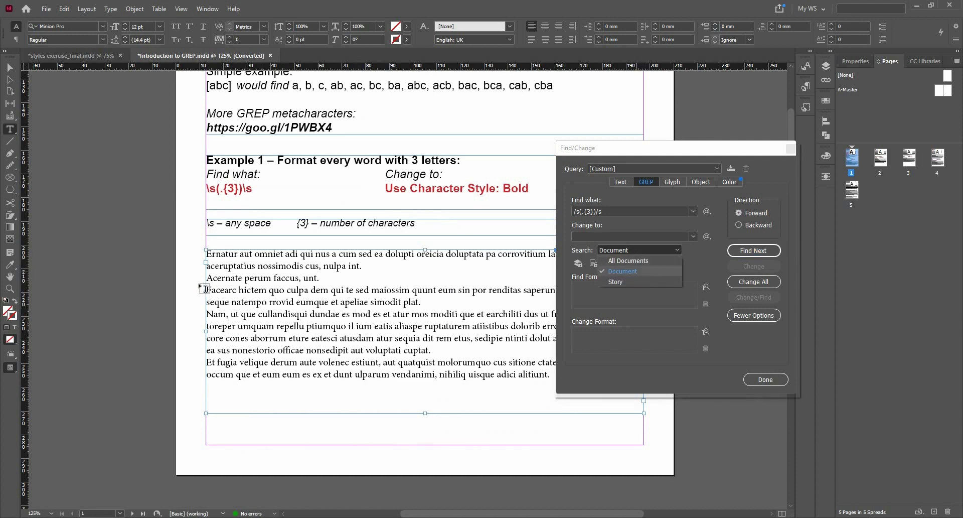
left_click(623, 282)
left_click(767, 251)
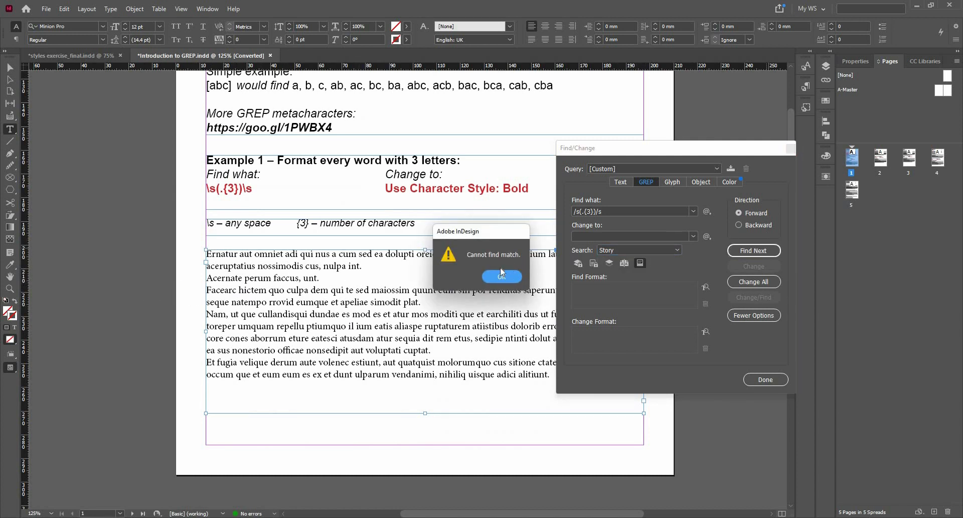
key("Return")
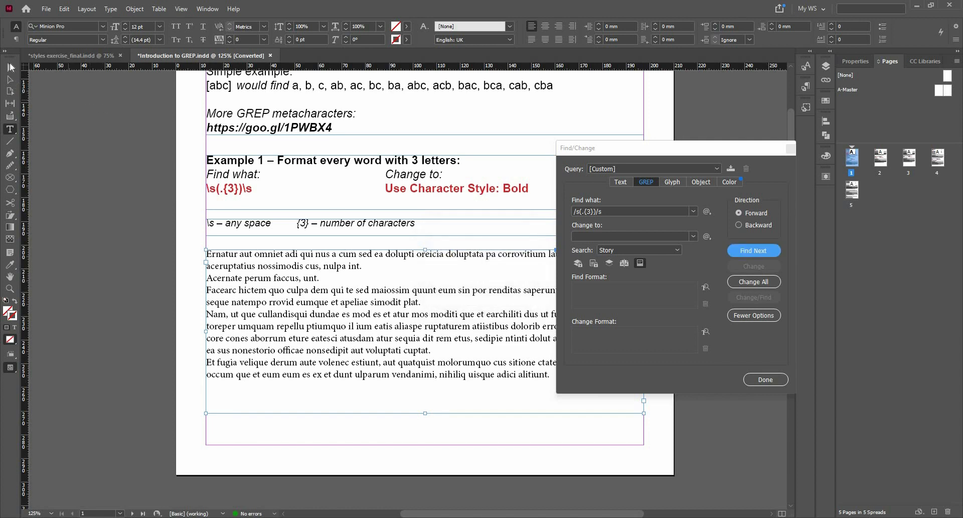
Step: Select the sample text frame with the Selection tool and retry the GREP search across the document
left_click(10, 68)
left_click(340, 268)
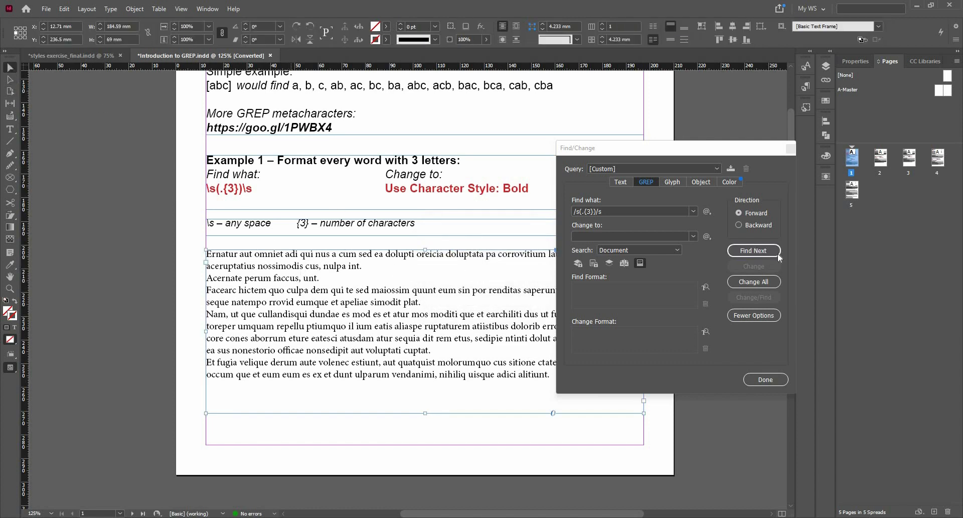
left_click(771, 254)
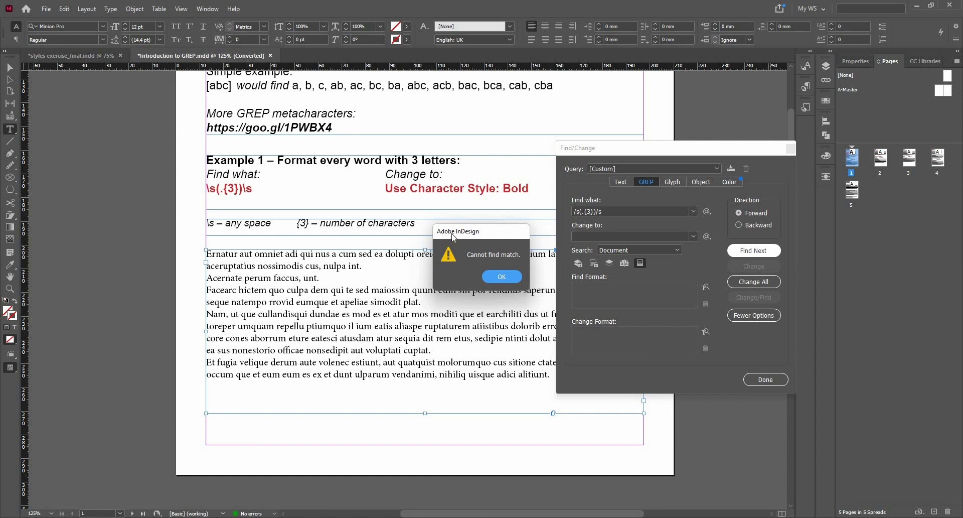
left_click(502, 276)
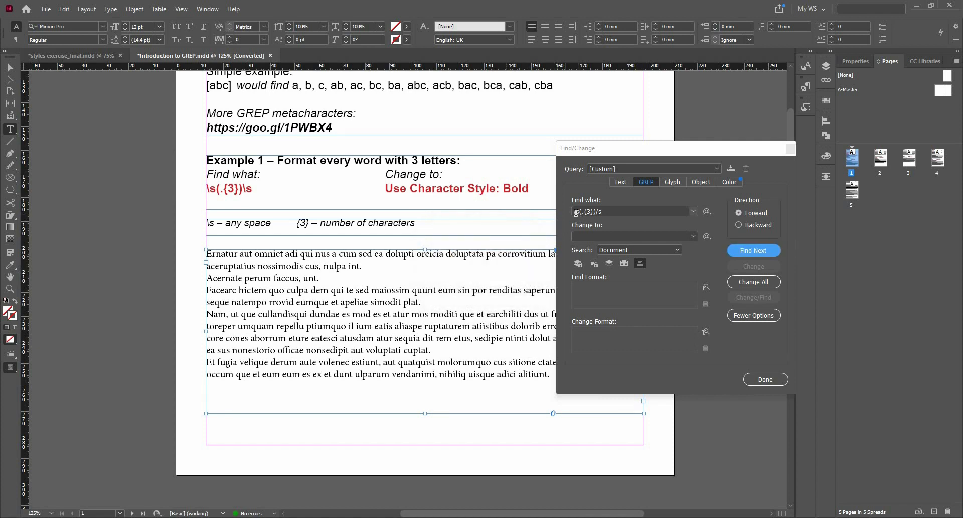
Step: Replace the find expression with \s(.{3})\s and find its next match in the document
left_click(590, 210)
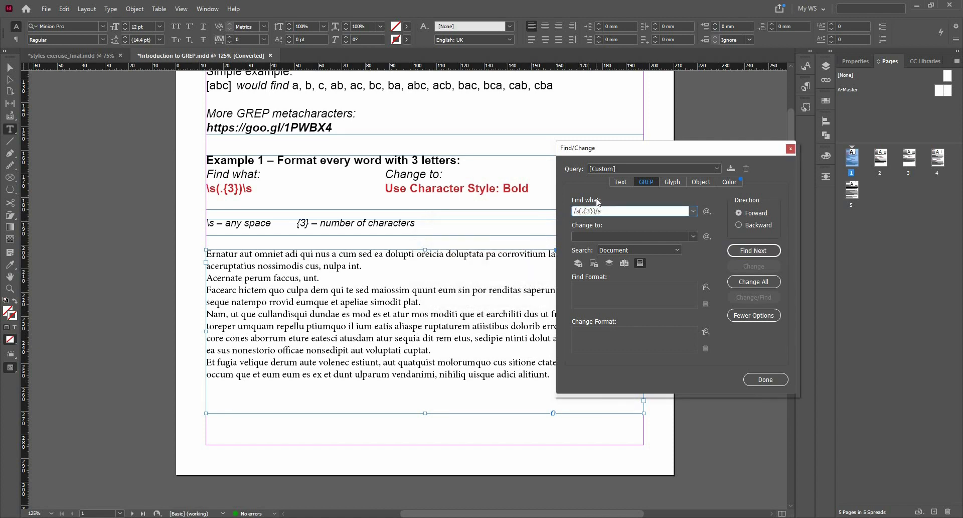
key("BackSpace")
key("ctrl+a")
type("\\")
type("s(.{3}")
key("BackSpace")
type("{3}")
type(")\\s")
left_click(766, 252)
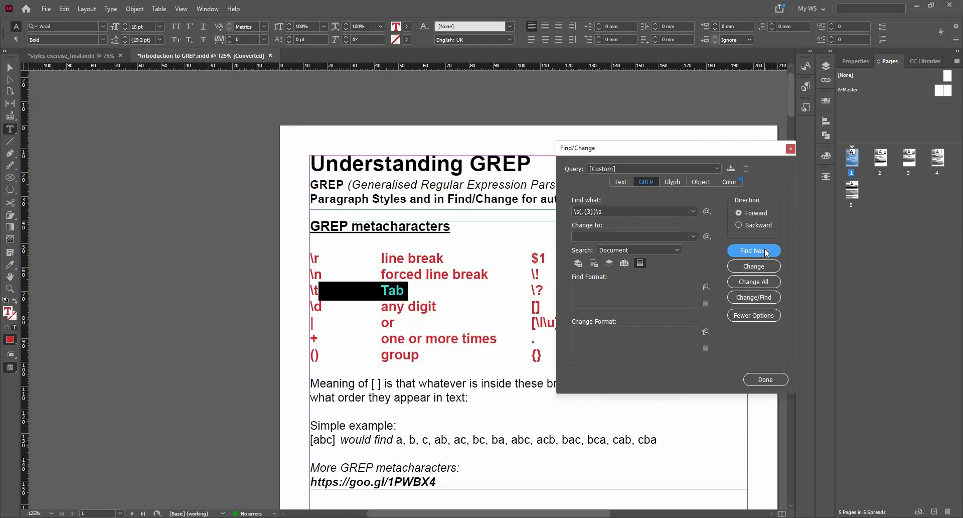
Step: Set the search scope to Story, select the Example 1 sample text frame, and find the next three-character word in it
left_click(639, 249)
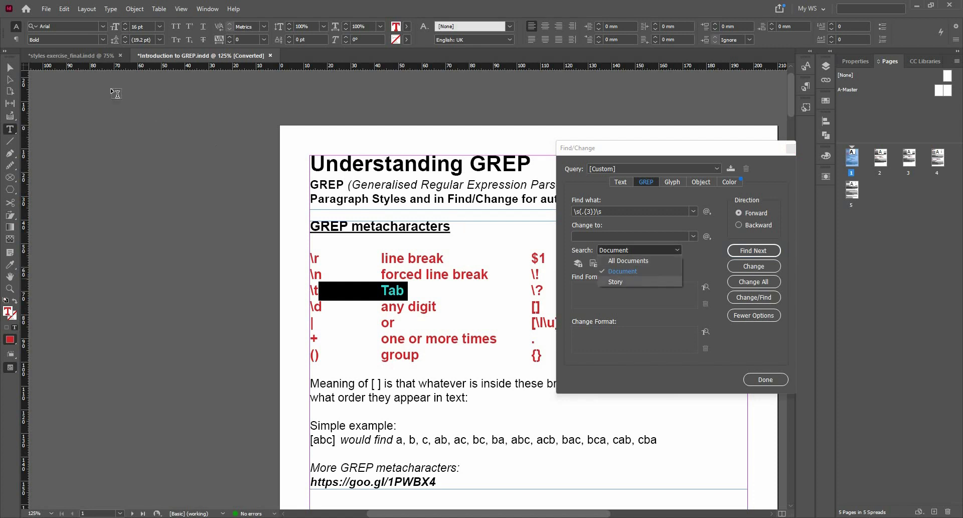
left_click(642, 282)
scroll(119, 98, "down", 4)
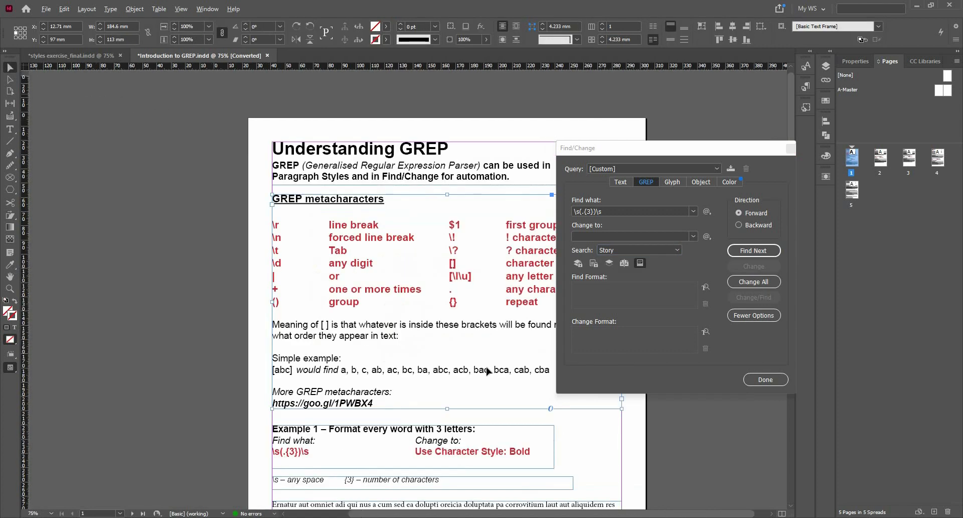
scroll(341, 311, "up", 3)
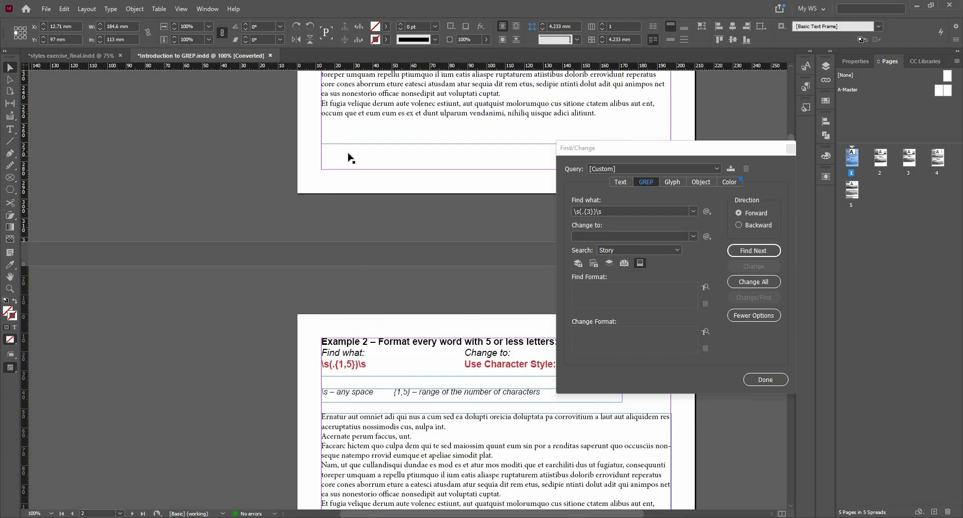
scroll(351, 158, "up", 3)
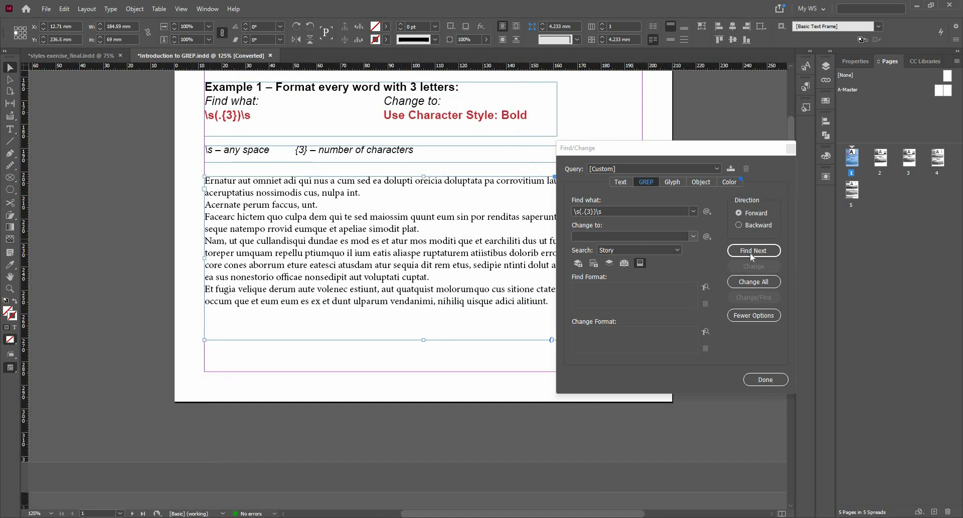
left_click(752, 253)
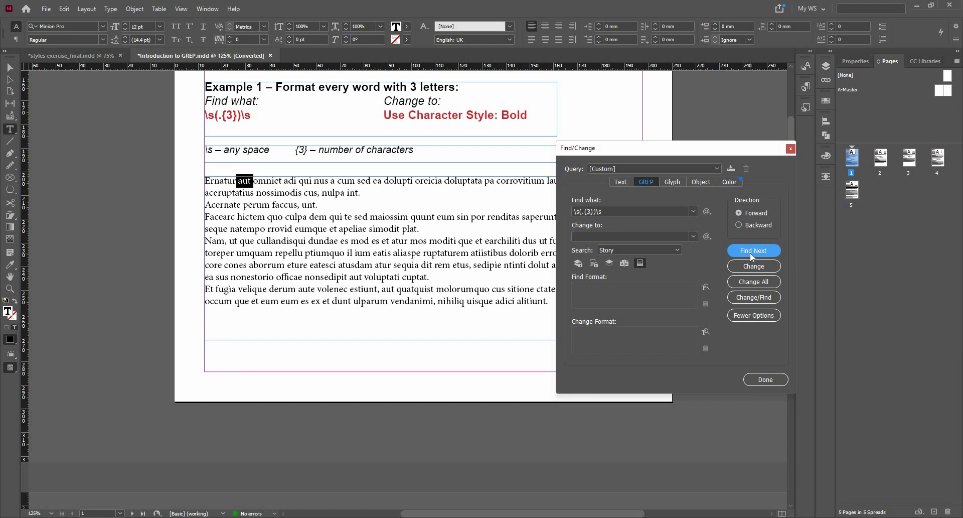
Step: Set the change format's font style to Bold and apply it to all three-character matches in the story
left_click(666, 338)
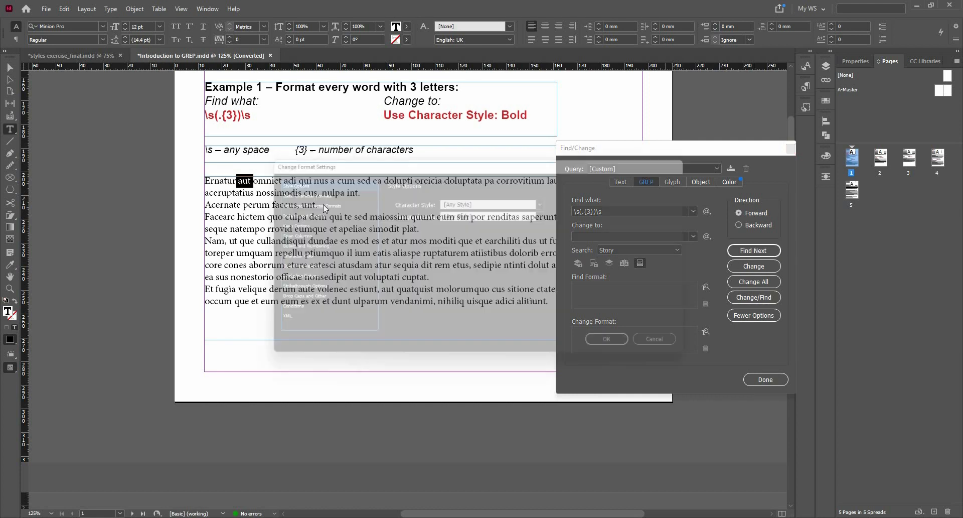
left_click(301, 190)
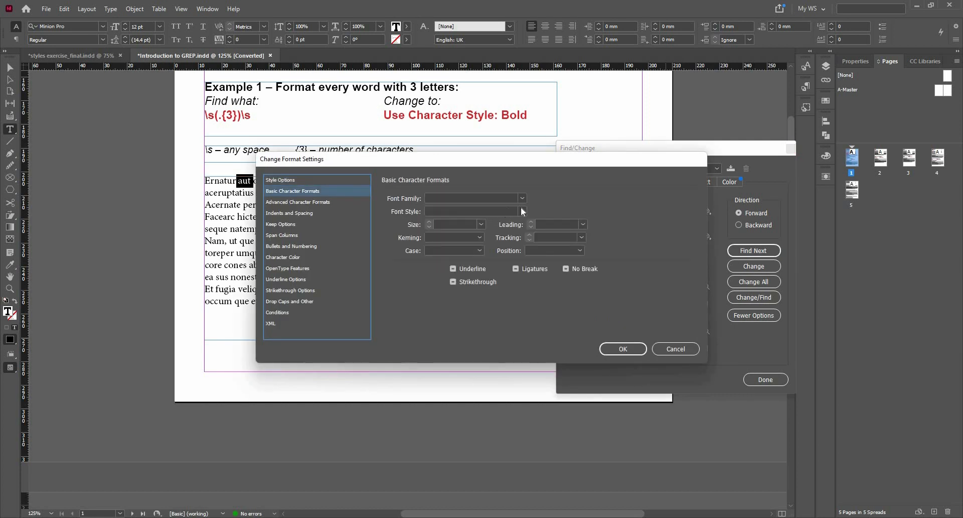
left_click(522, 211)
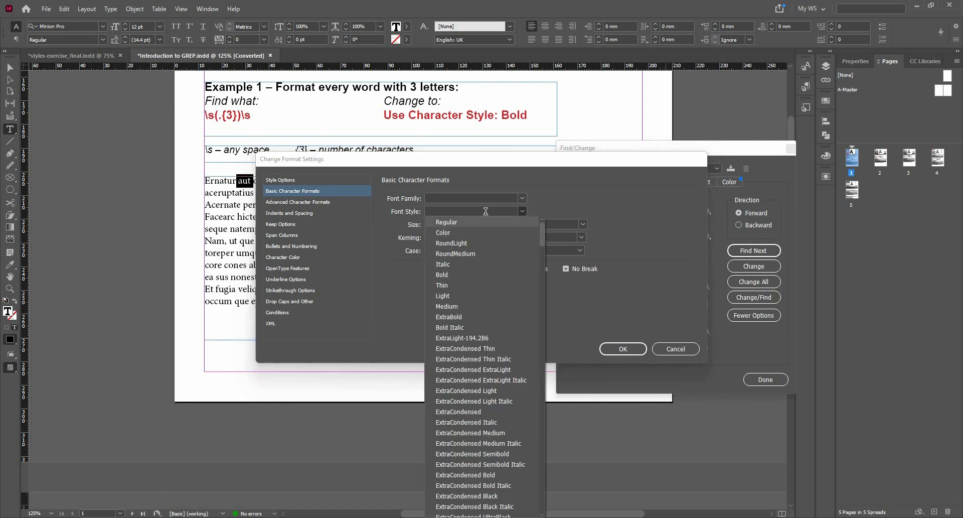
left_click(485, 211)
type("Bold")
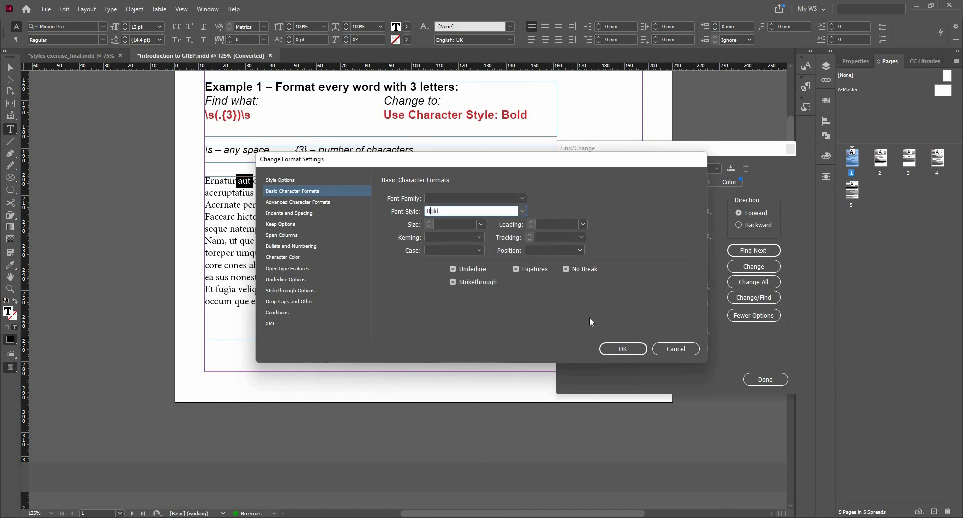
left_click(625, 350)
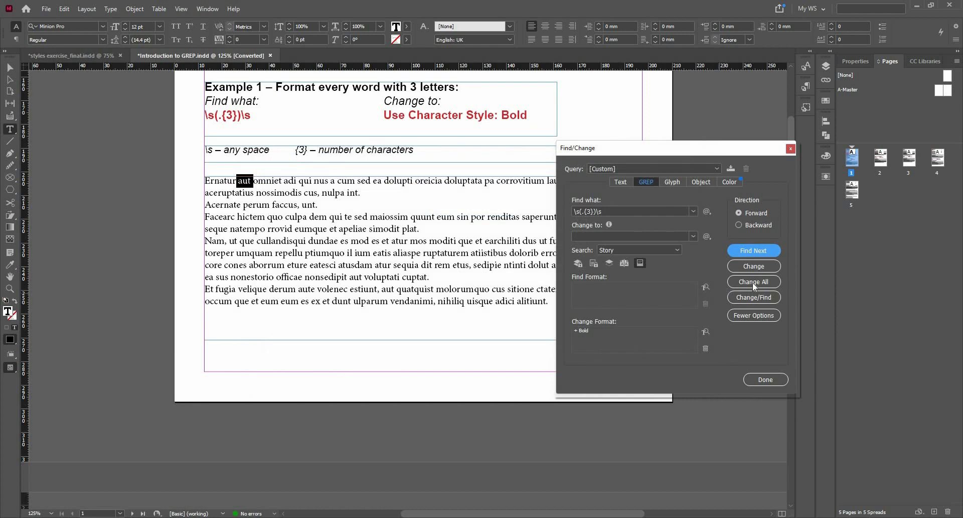
left_click(754, 282)
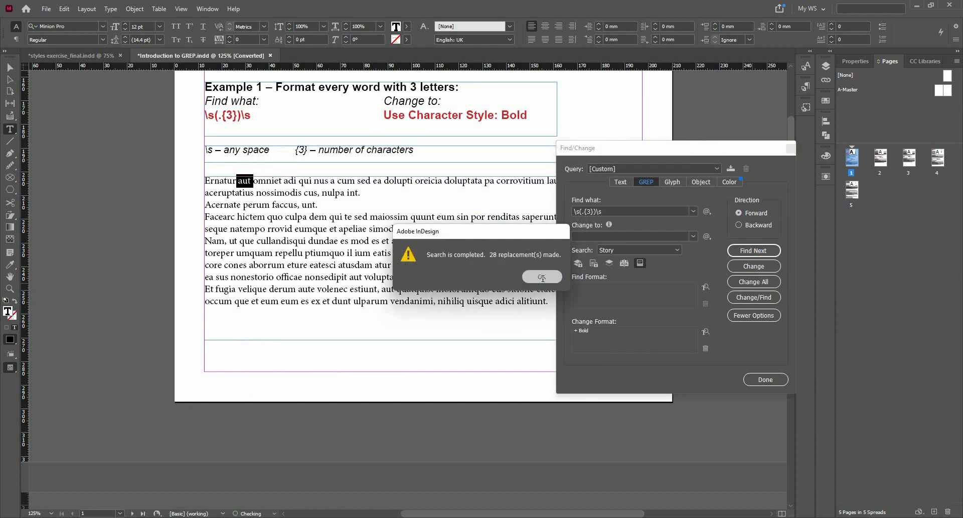
left_click(542, 277)
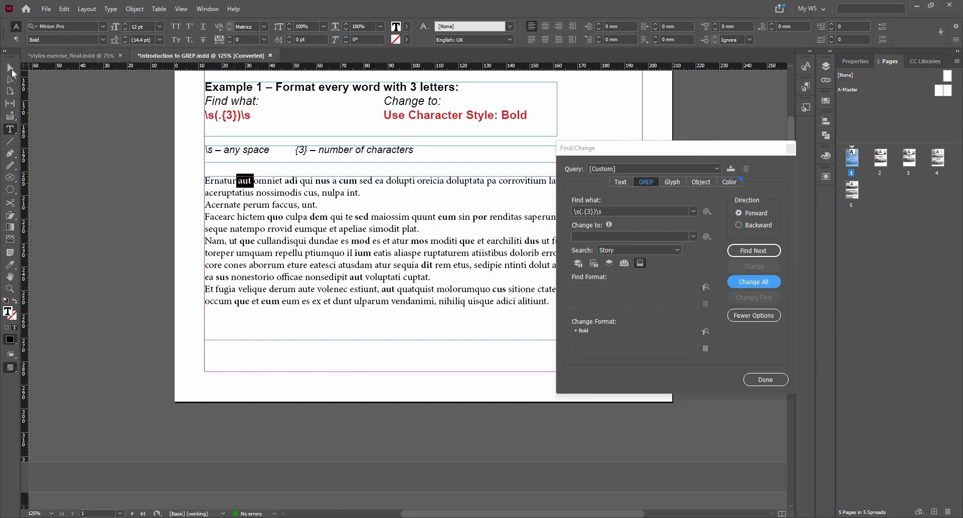
Step: Add the character colour C=0 M=100 Y=0 K=0 to the change format and apply it to all matches
left_click(610, 343)
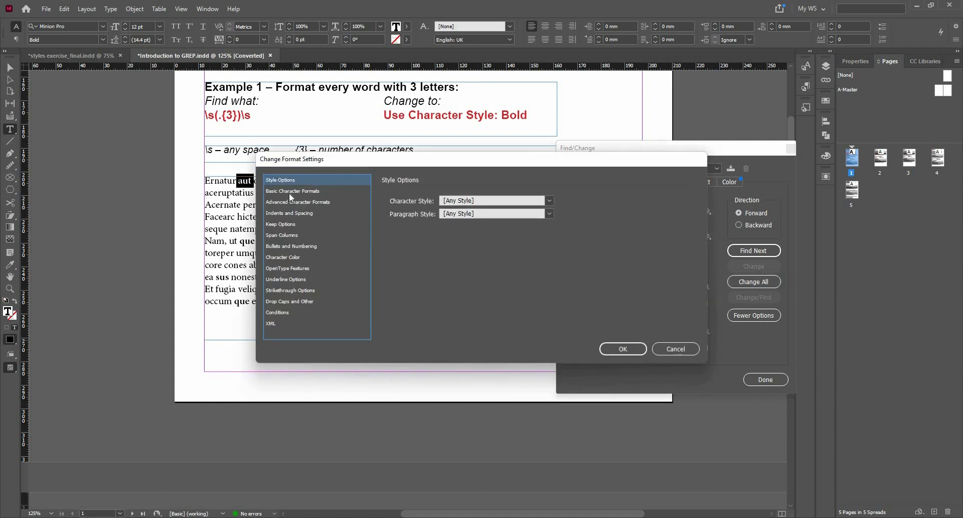
left_click(312, 192)
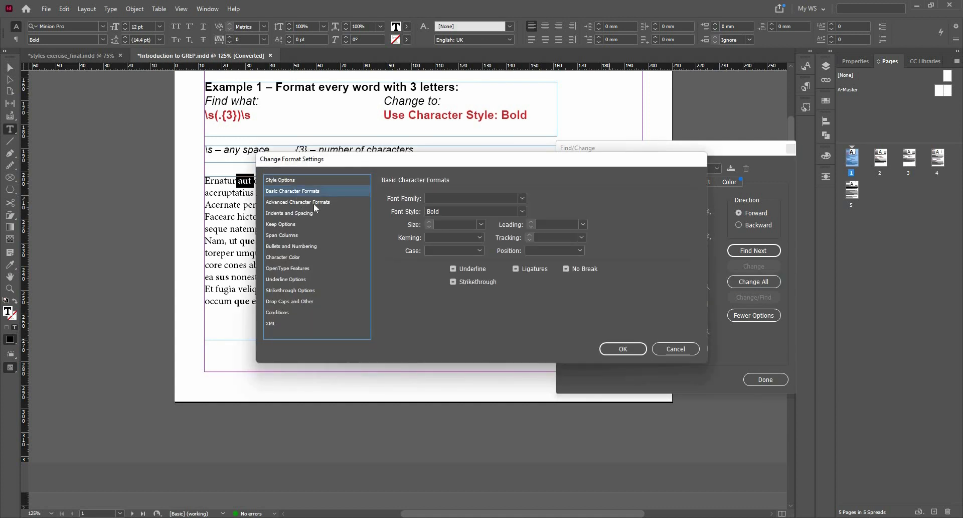
left_click(314, 203)
left_click(314, 213)
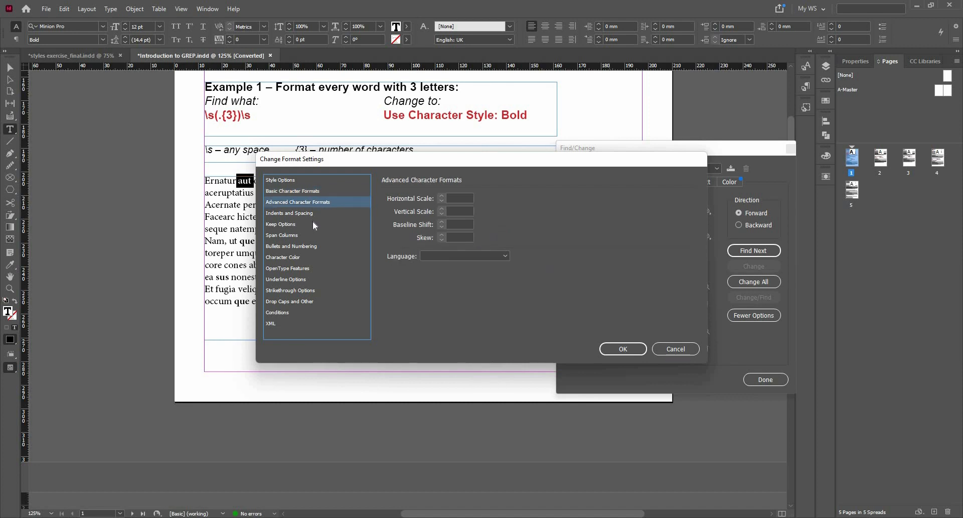
left_click(313, 222)
key("Down")
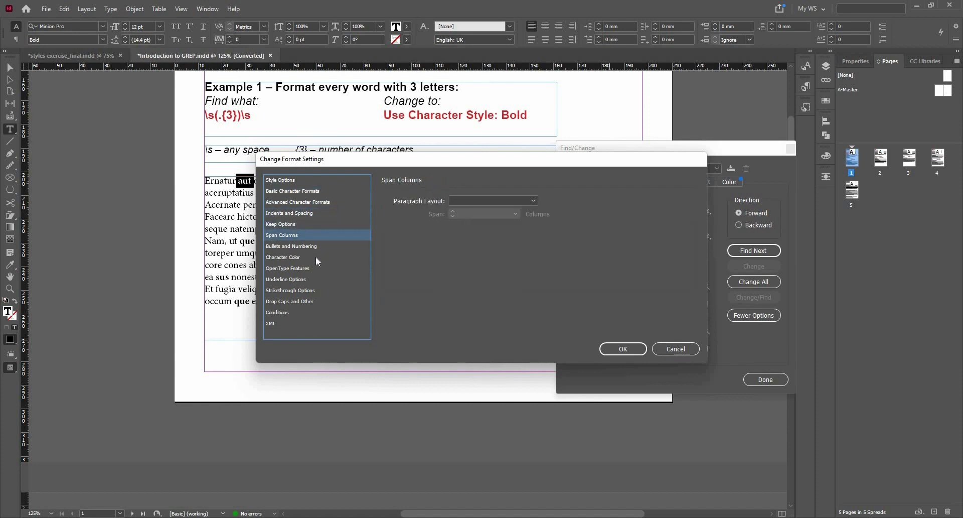
key("Down")
key("Down")
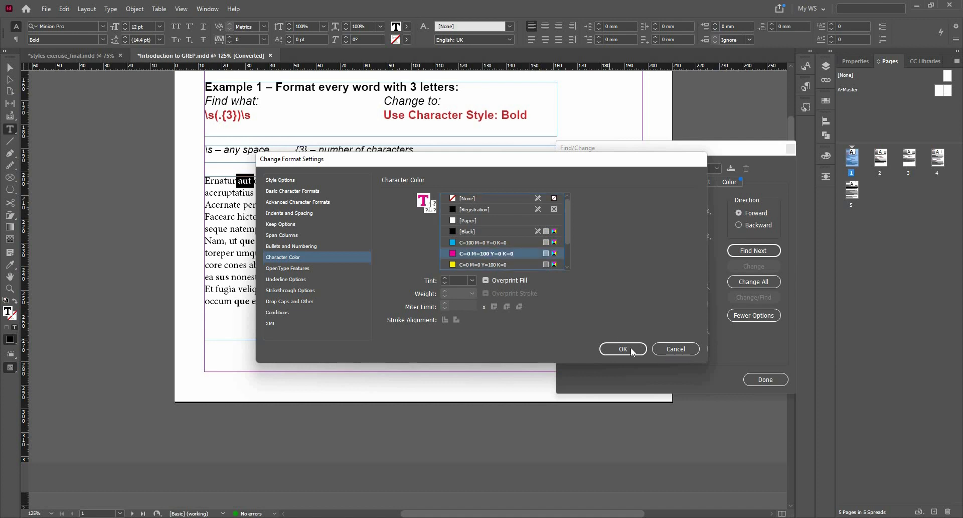
key("Return")
left_click(754, 282)
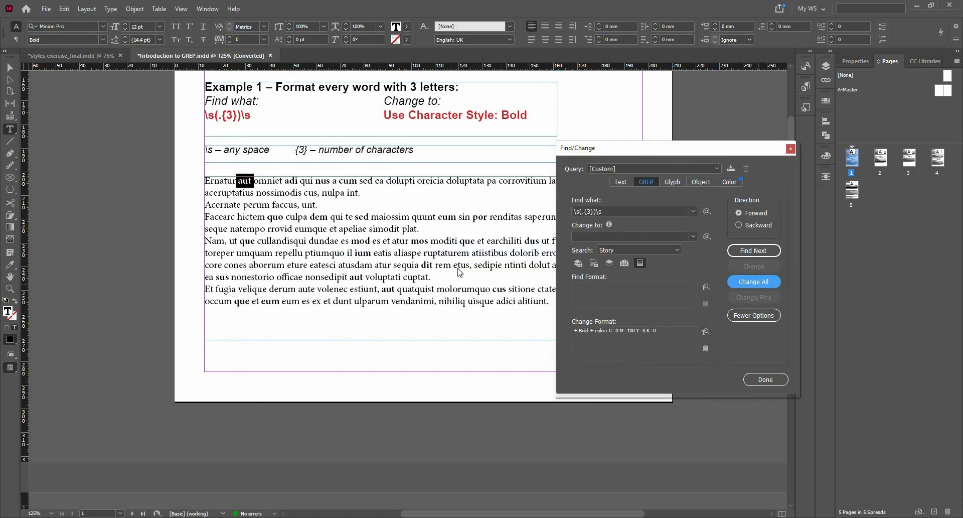
left_click(543, 277)
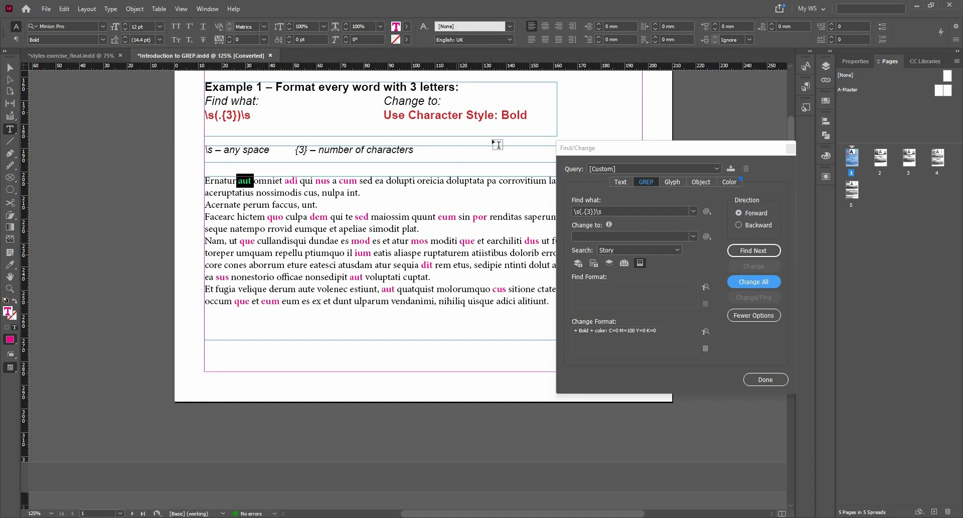
Step: Close Find/Change and activate the Selection tool
left_click(761, 380)
scroll(466, 126, "down", 3)
scroll(465, 120, "up", 2)
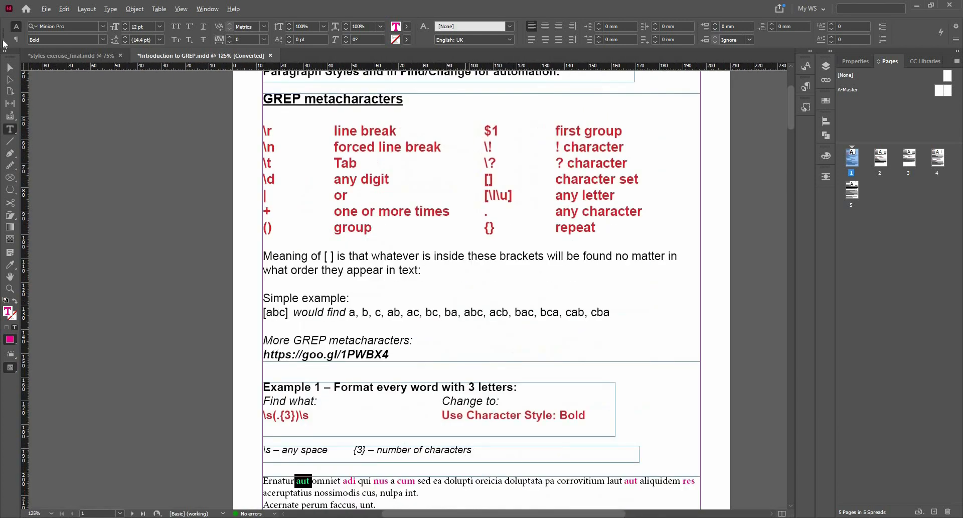
left_click(10, 68)
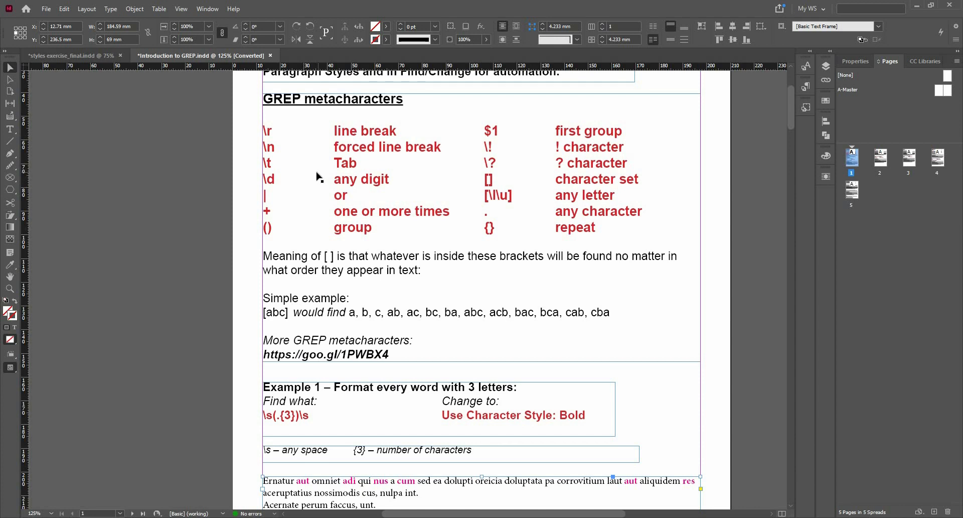
scroll(318, 176, "down", 3)
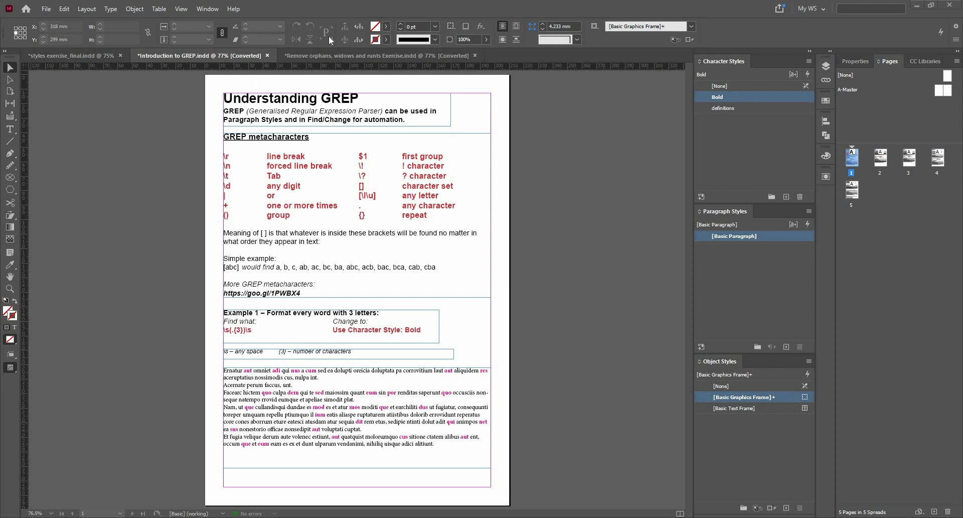
Step: Switch to the Remove orphans, widows and runts Exercise document, shorten the two-column text frame to about 151.5 mm high, and deselect it
left_click(340, 56)
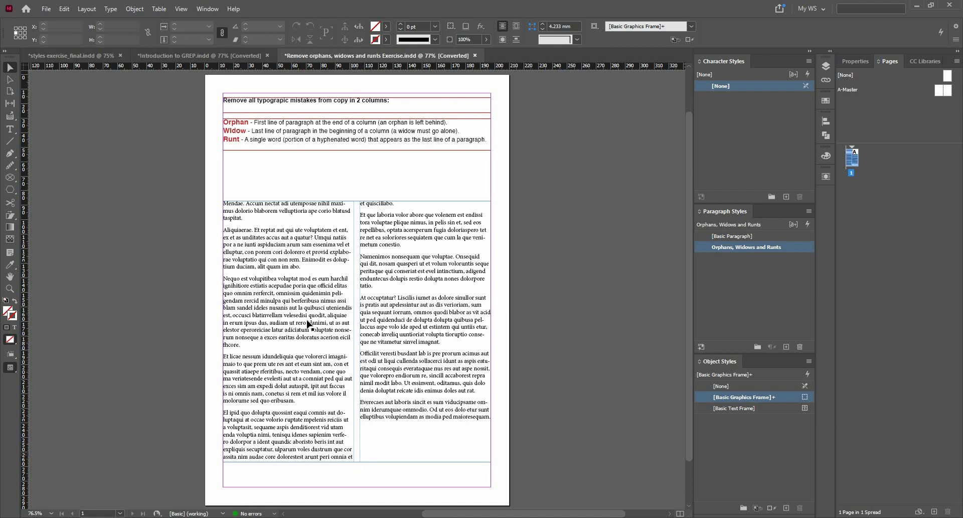
left_click(351, 438)
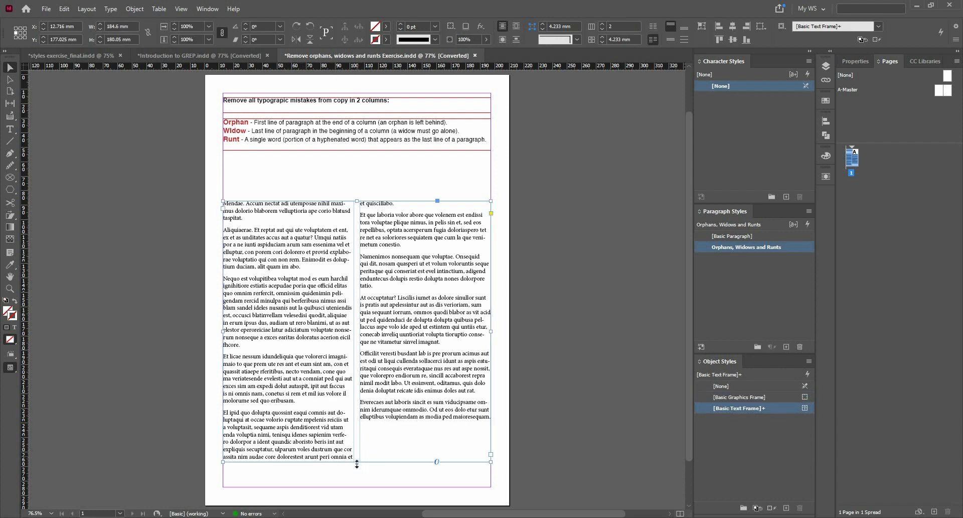
left_click_drag(356, 462, 361, 420)
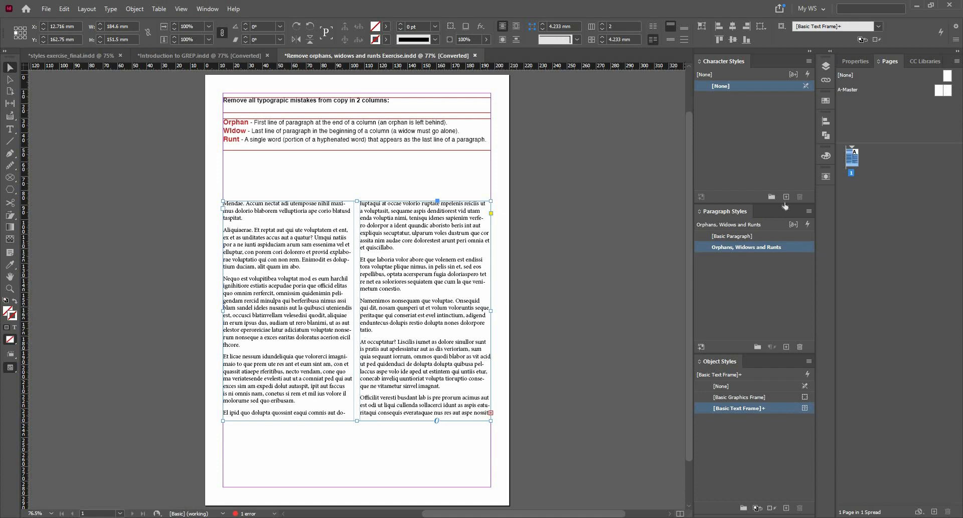
left_click(675, 164)
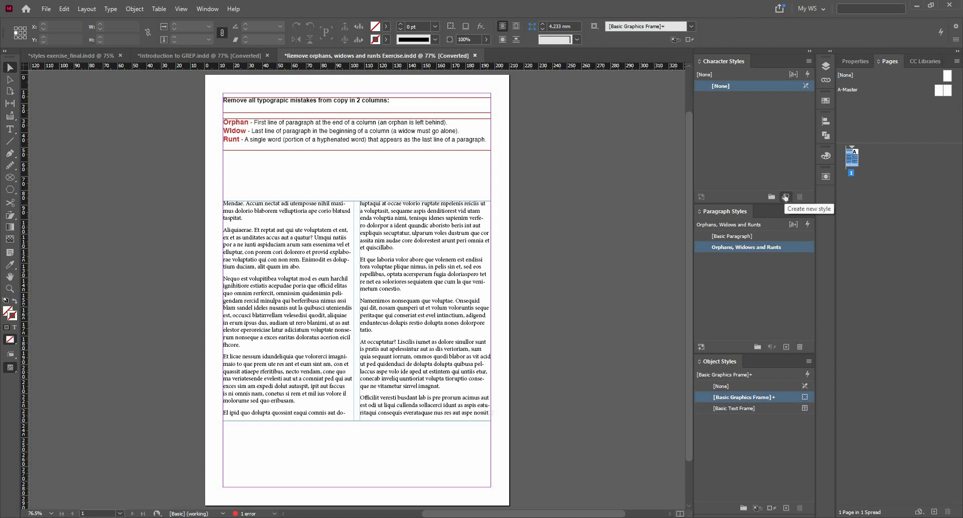
Step: Create a character style named "no break" with the No Break option turned on
left_click(786, 196, "alt")
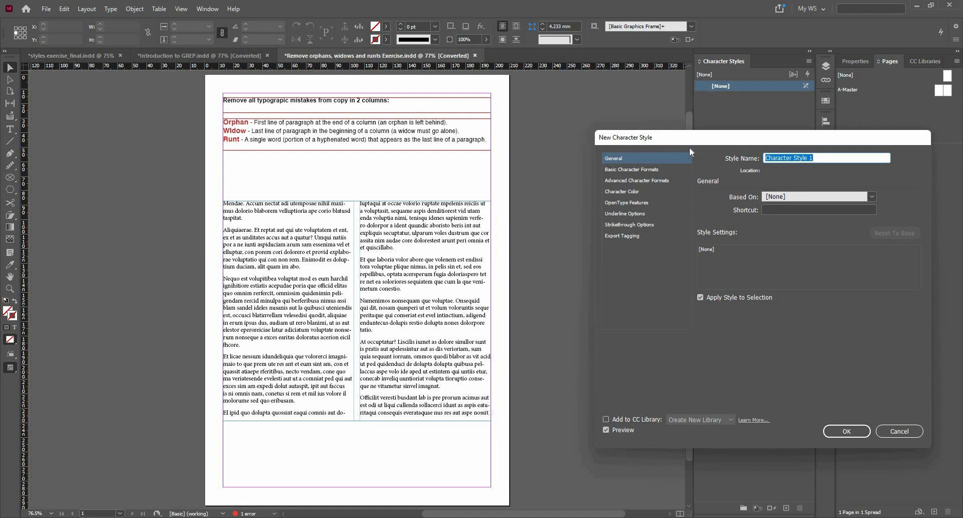
type("no break")
left_click(631, 169)
left_click(835, 272)
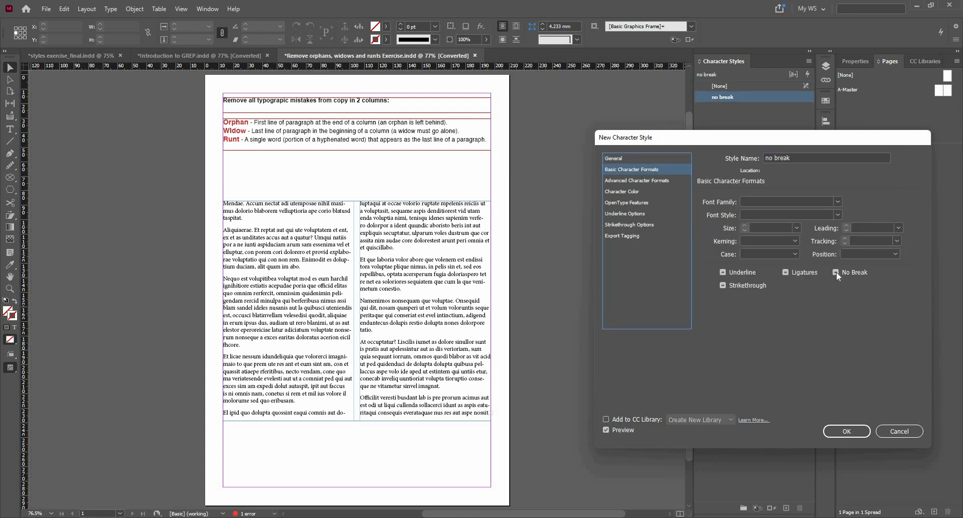
left_click(858, 434)
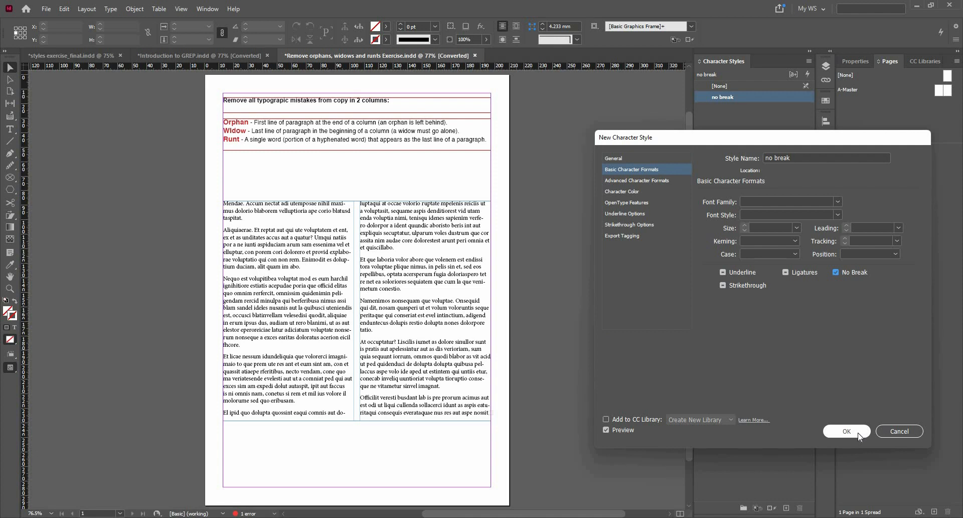
left_click(858, 434)
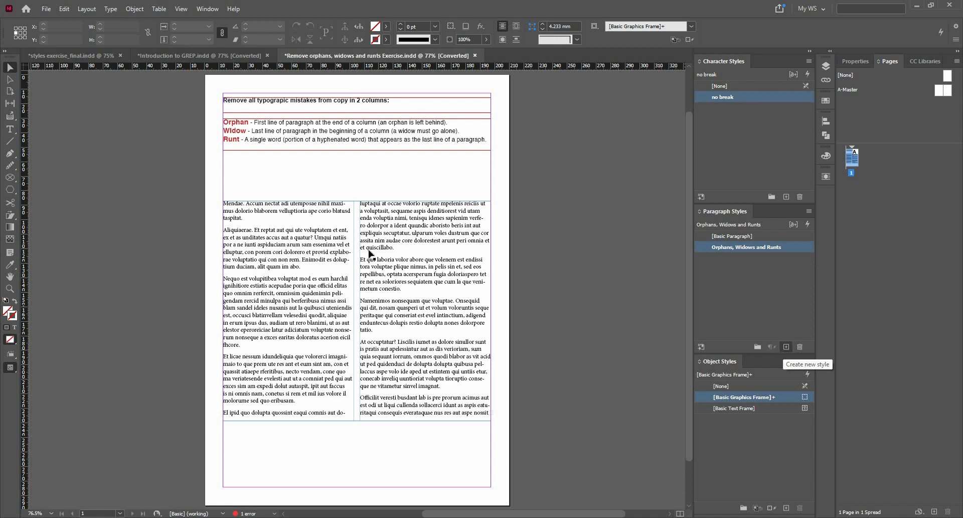
Step: Start a new paragraph style named "body copy fixing mistakes" and turn off its No Break option
left_click(784, 348, "alt")
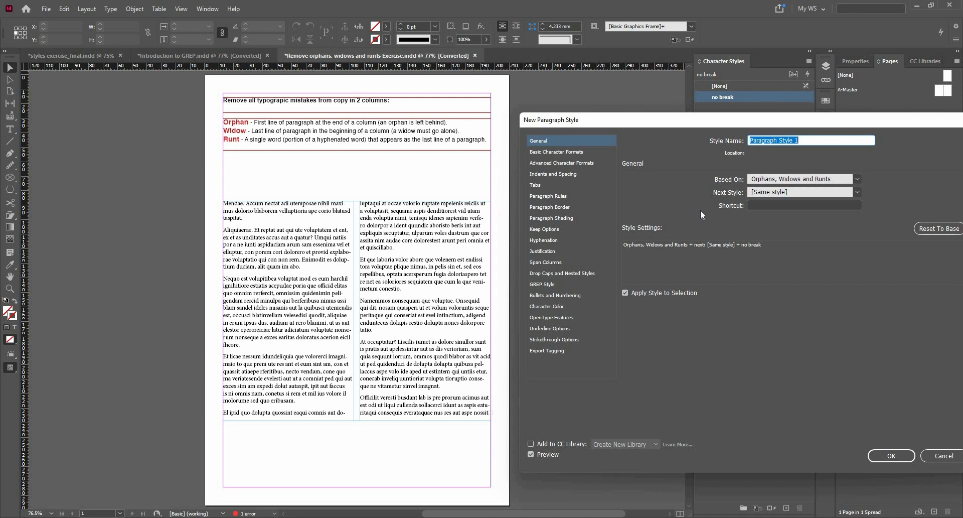
left_click(585, 152)
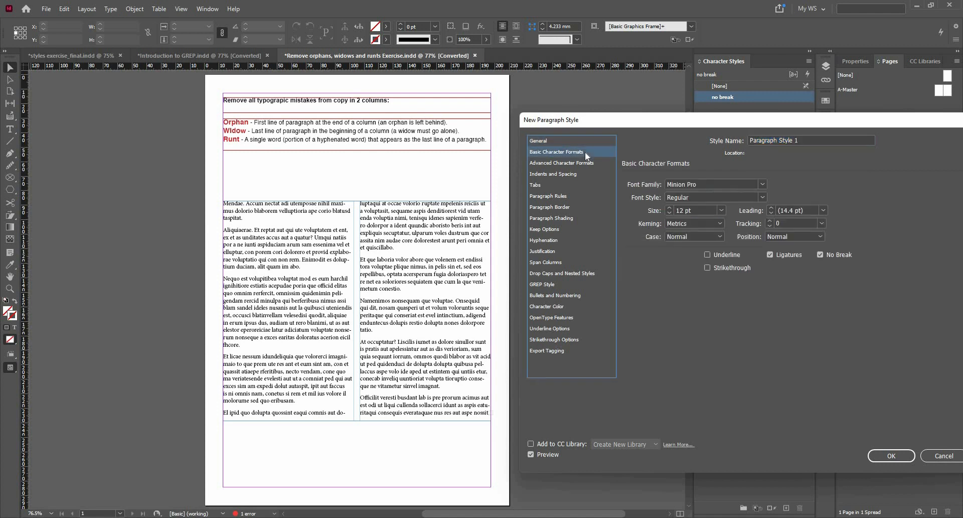
left_click(820, 254)
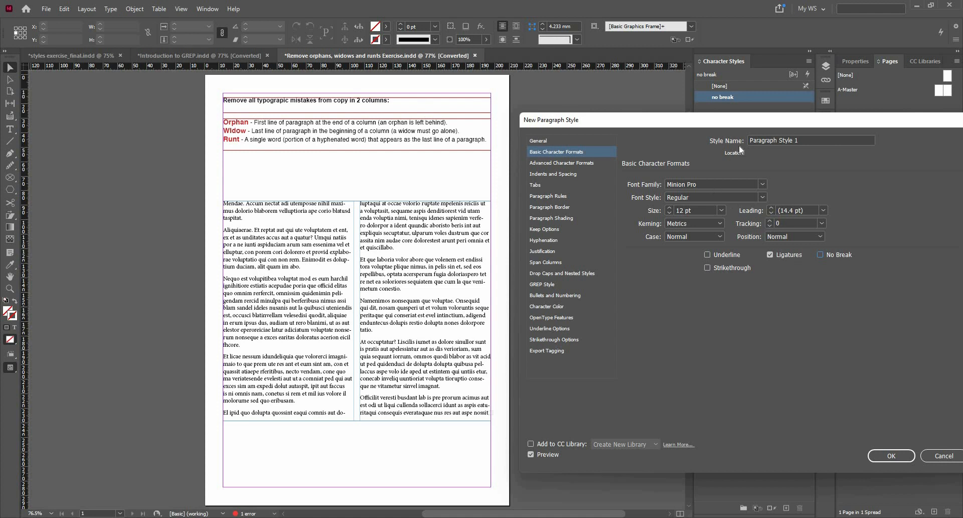
left_click(597, 142)
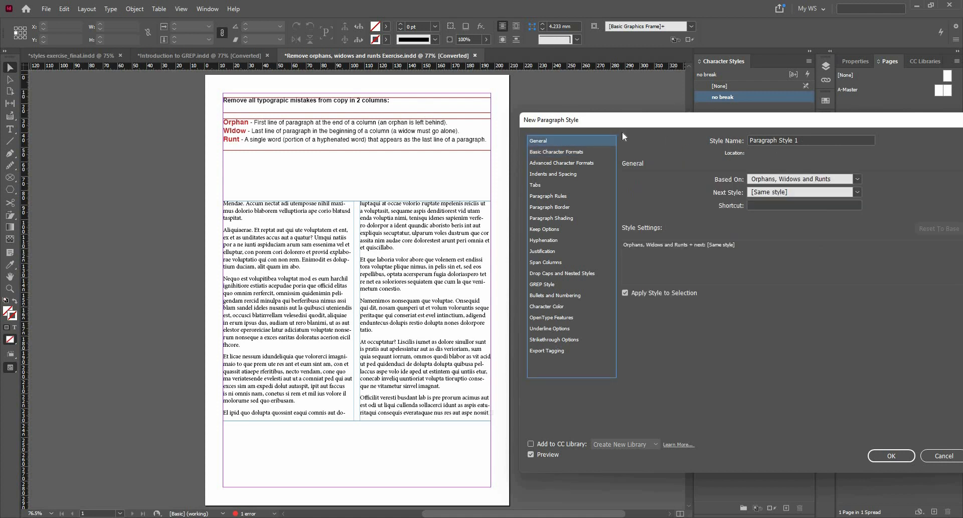
key("Tab")
type("bo")
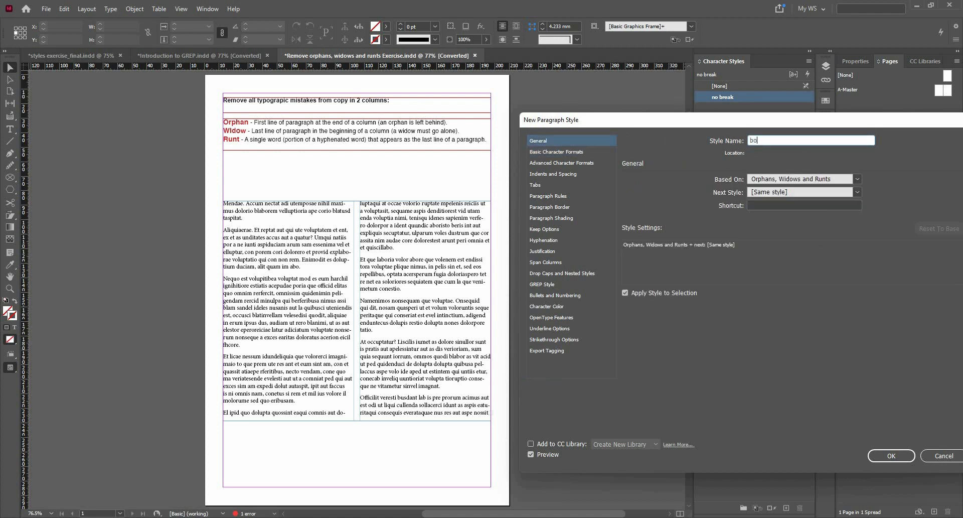
type("dy copy")
type("fixing mistakes")
Step: Turn on Keep Lines Together at the start and end of paragraphs in the new style's keep options
left_click(561, 229)
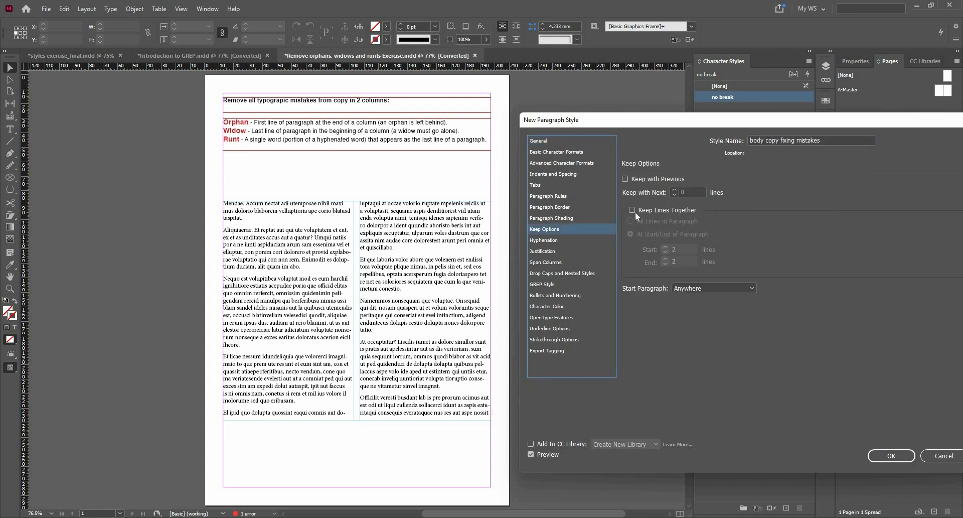
left_click(633, 210)
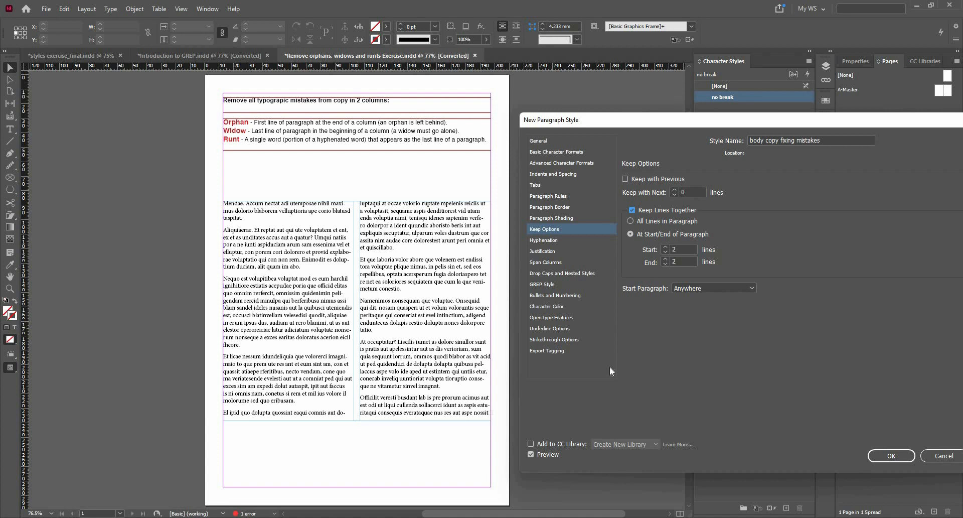
left_click(563, 156)
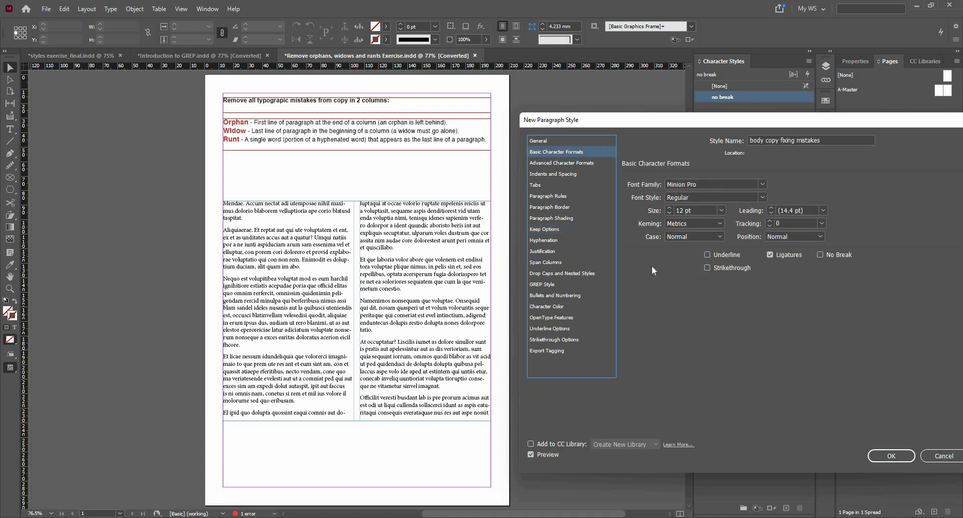
left_click(557, 142)
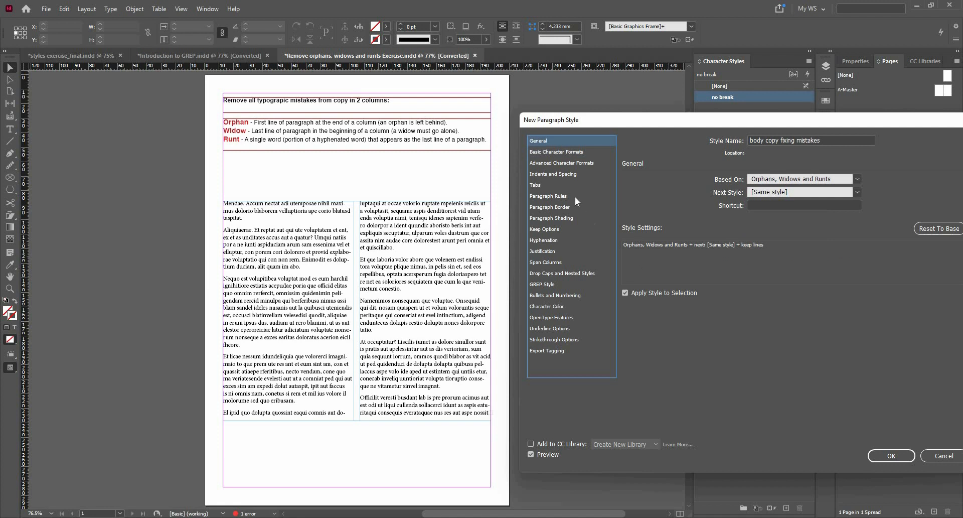
left_click(567, 231)
left_click_drag(631, 124, 452, 345)
left_click_drag(573, 126, 572, 127)
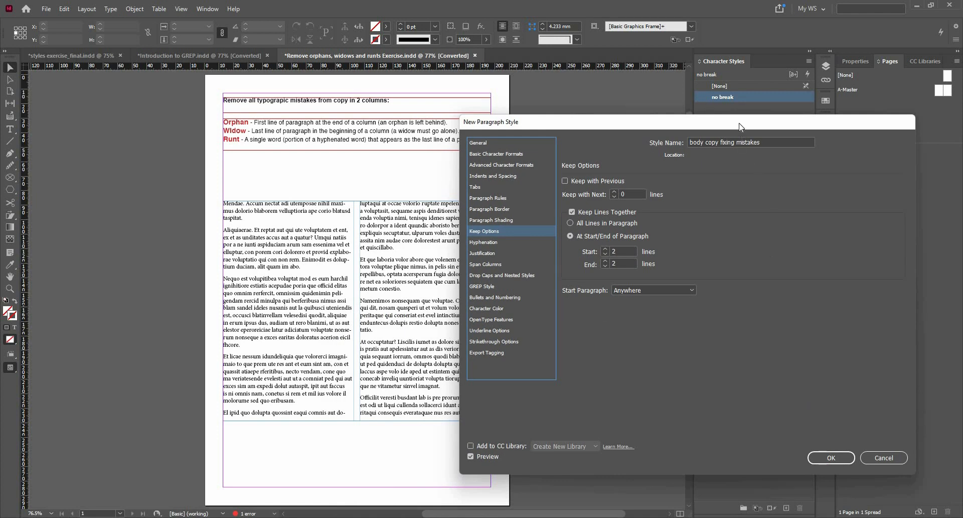
Step: Save the "body copy fixing mistakes" paragraph style and apply it to the two-column text frame
left_click_drag(741, 127, 495, 172)
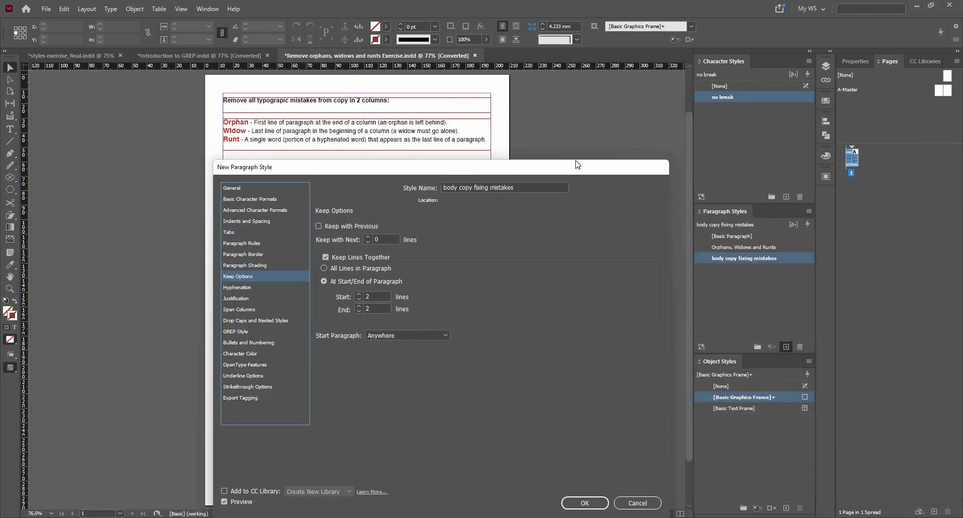
left_click_drag(578, 165, 742, 144)
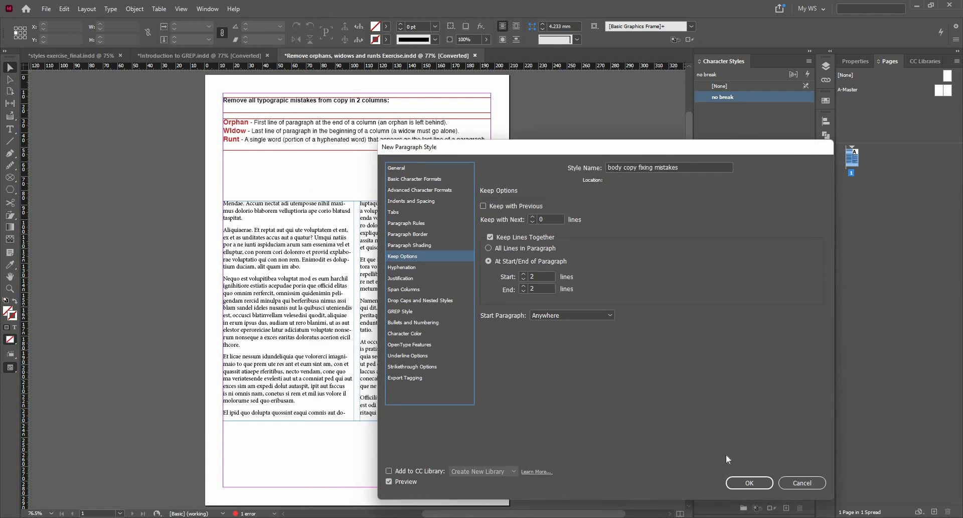
left_click(755, 489)
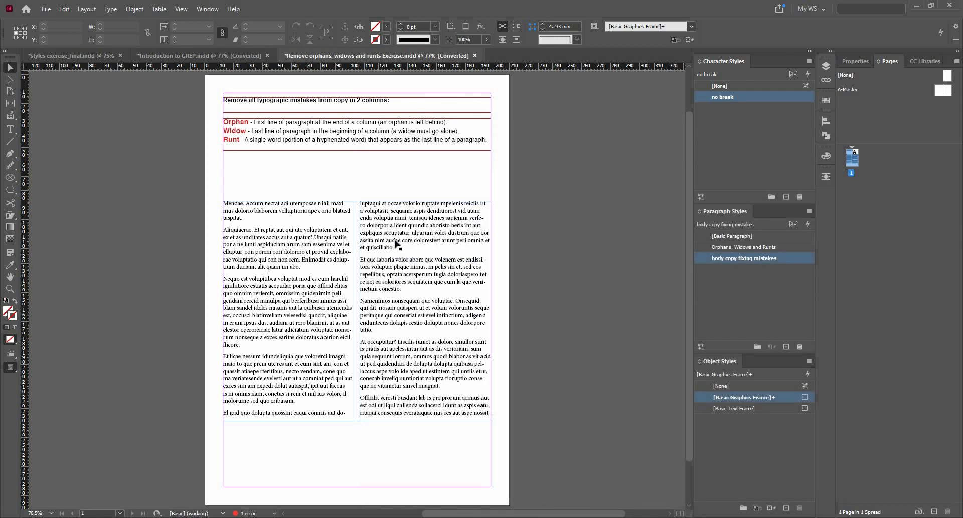
left_click(446, 240)
left_click(745, 257)
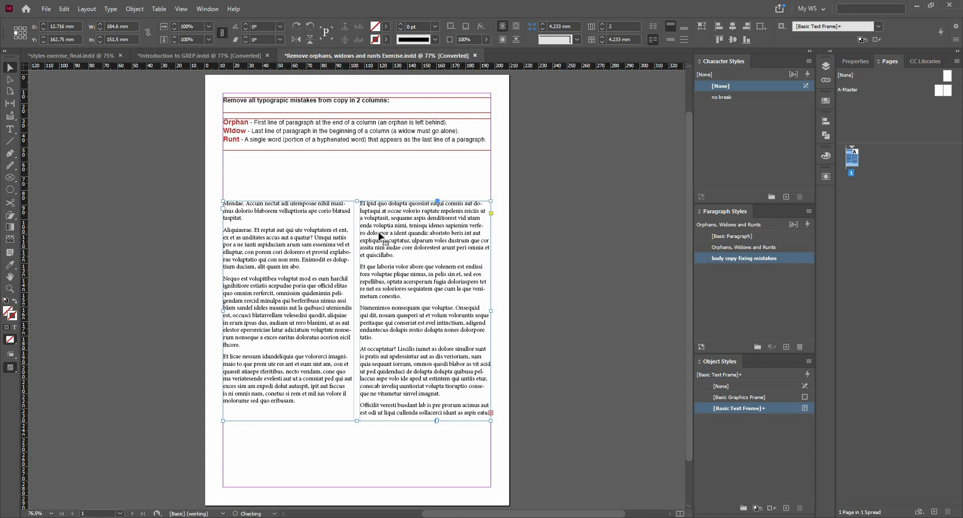
Step: Try keeping 4 lines at the paragraph start in the "body copy fixing mistakes" keep options, and set it back to 2
right_click(793, 257)
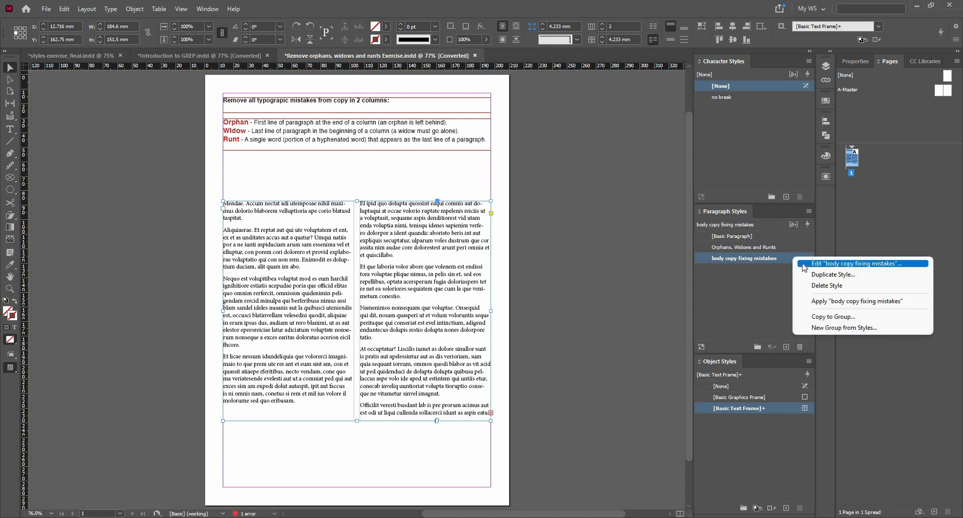
left_click(803, 263)
left_click_drag(602, 147, 732, 107)
left_click(556, 216)
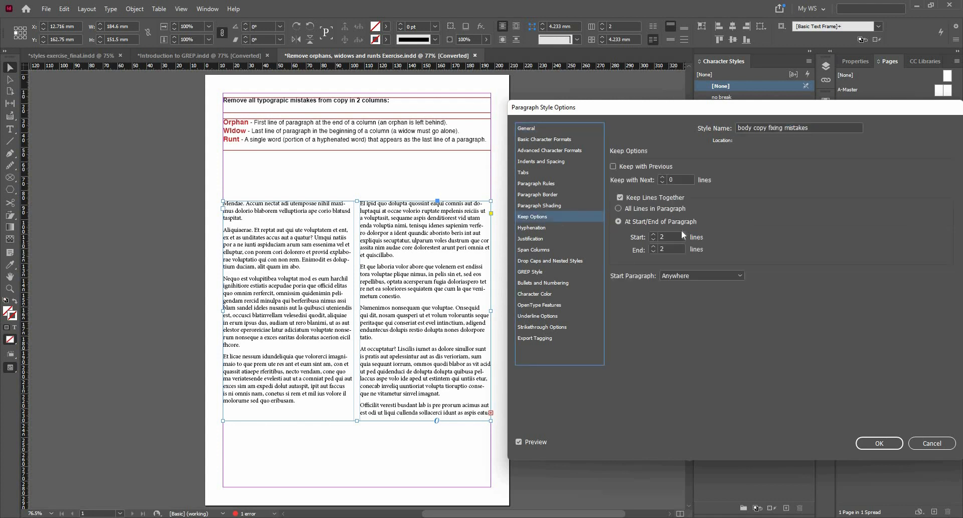
left_click(653, 234)
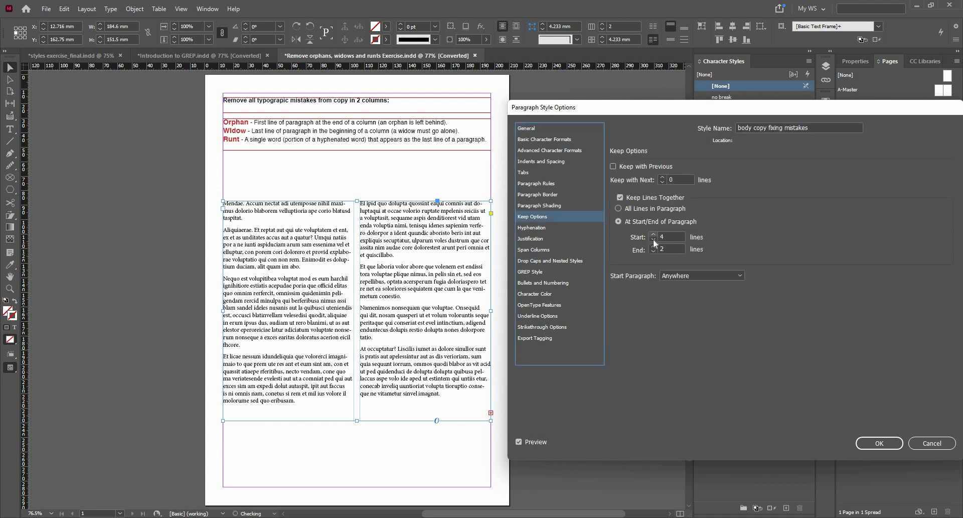
left_click(653, 239)
left_click(653, 239)
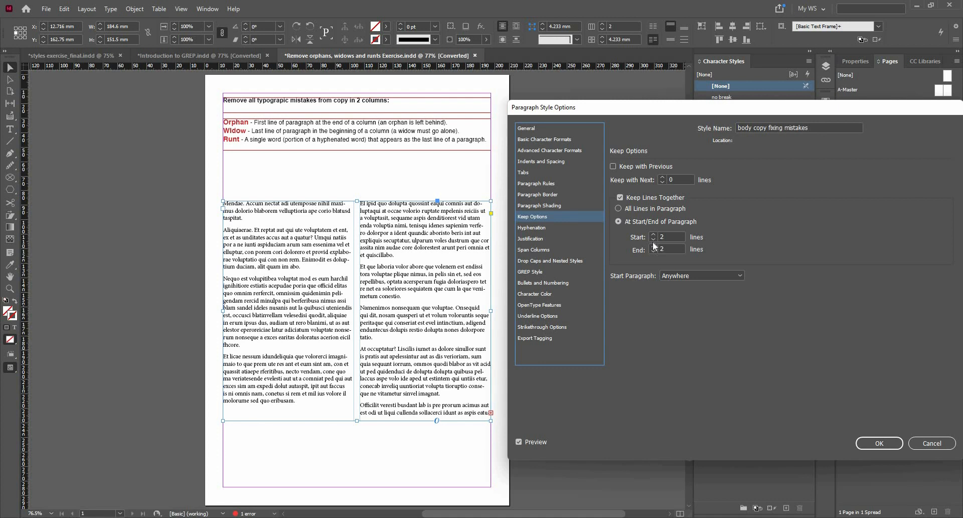
left_click(857, 445)
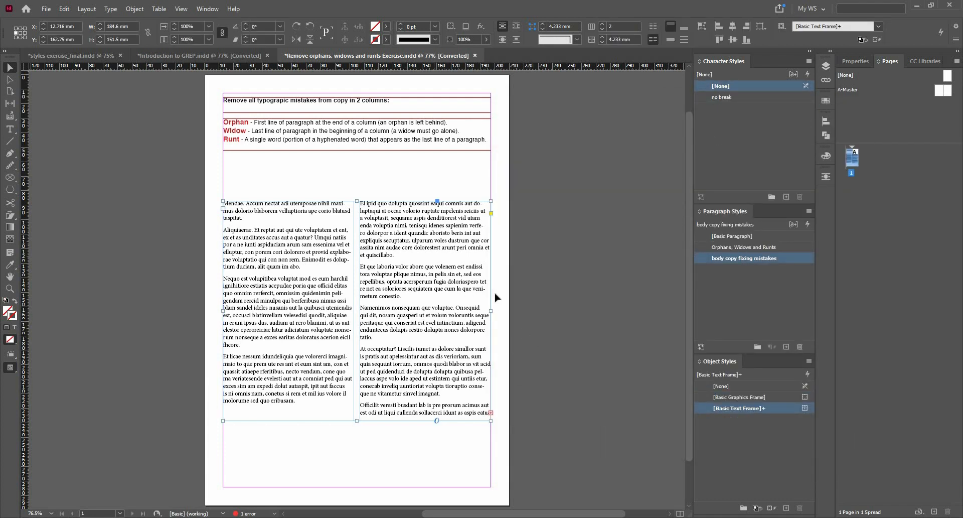
Step: Reapply "body copy fixing mistakes" to the two-column text frame and extend the frame to about 159 mm high
left_click(742, 247)
left_click(741, 258)
mouse_move(357, 420)
left_mouse_down()
mouse_move(358, 440)
mouse_move(358, 431)
left_mouse_up()
left_click(407, 319)
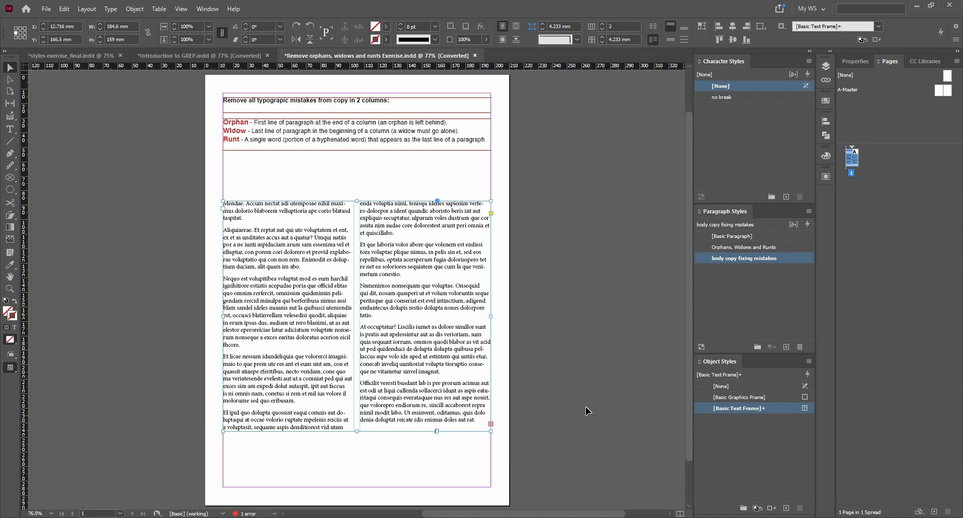
Step: Add a GREP style to the "body copy fixing mistakes" paragraph style that applies the "no break" character style
right_click(791, 256)
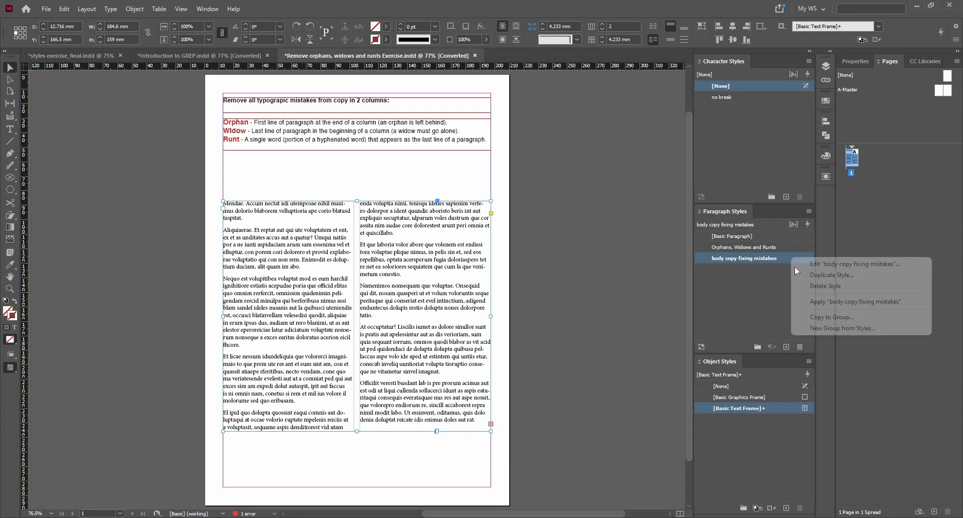
left_click(796, 264)
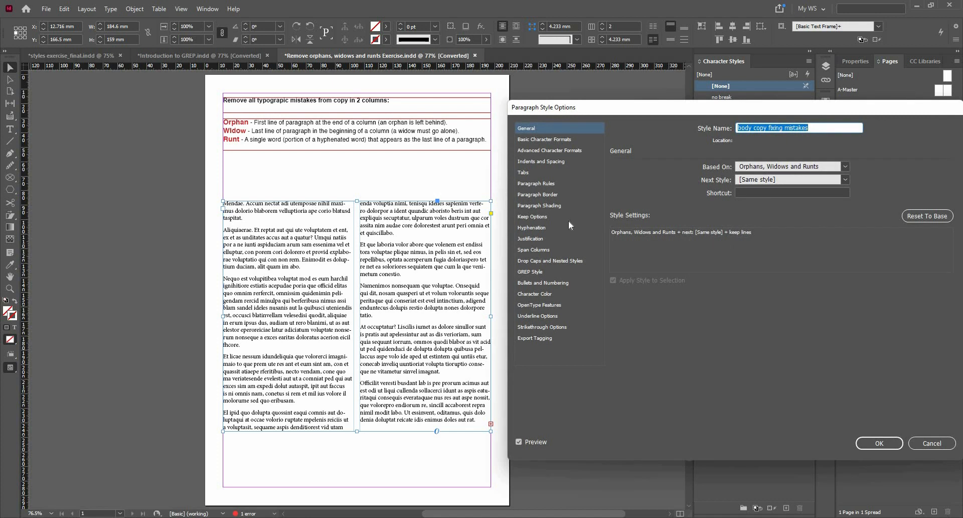
left_click(596, 271)
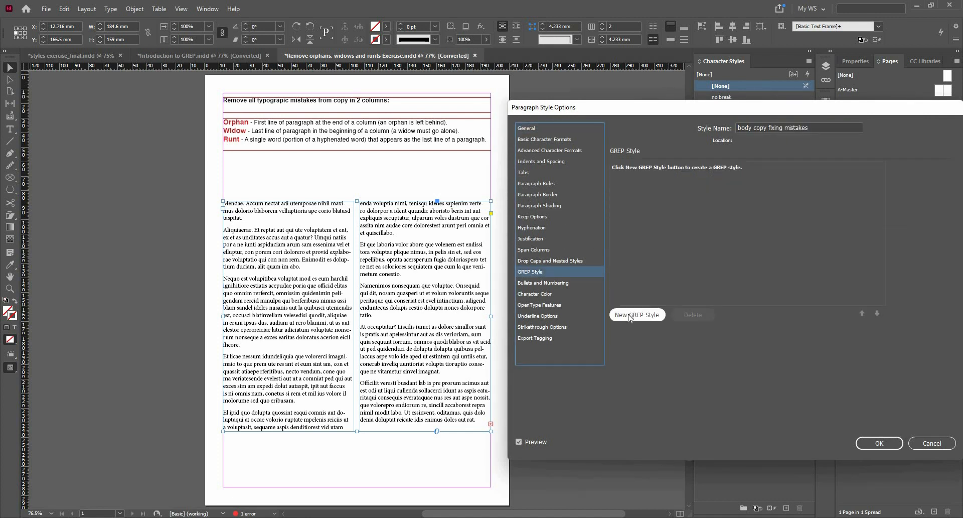
left_click(630, 316)
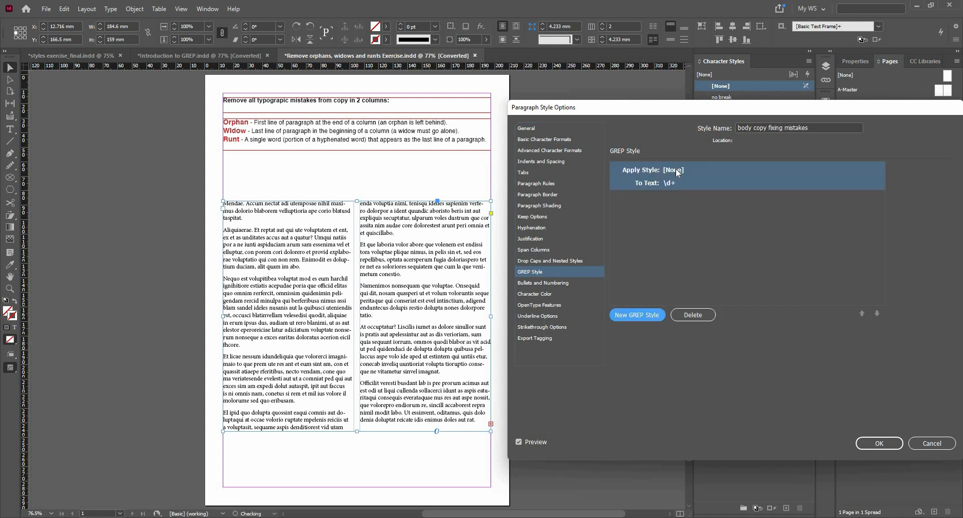
left_click(677, 171)
left_click(772, 170)
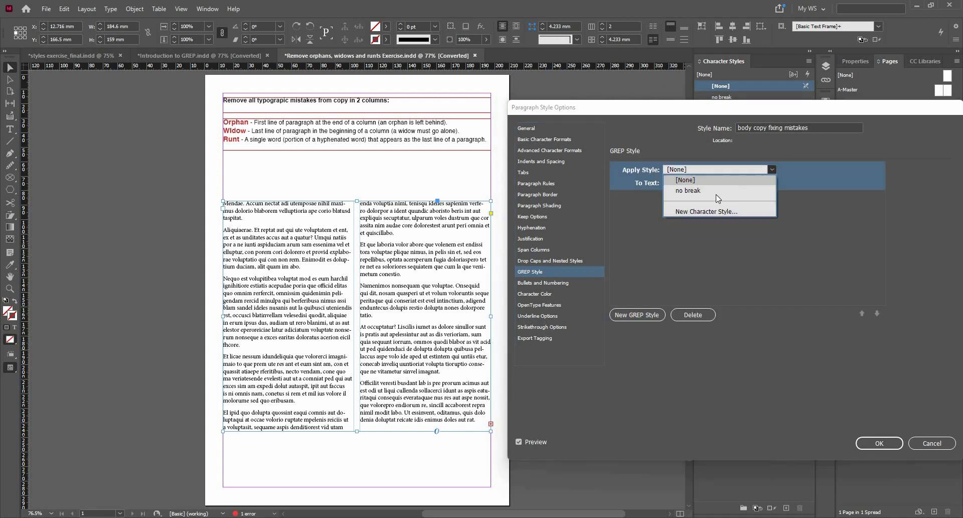
left_click(689, 191)
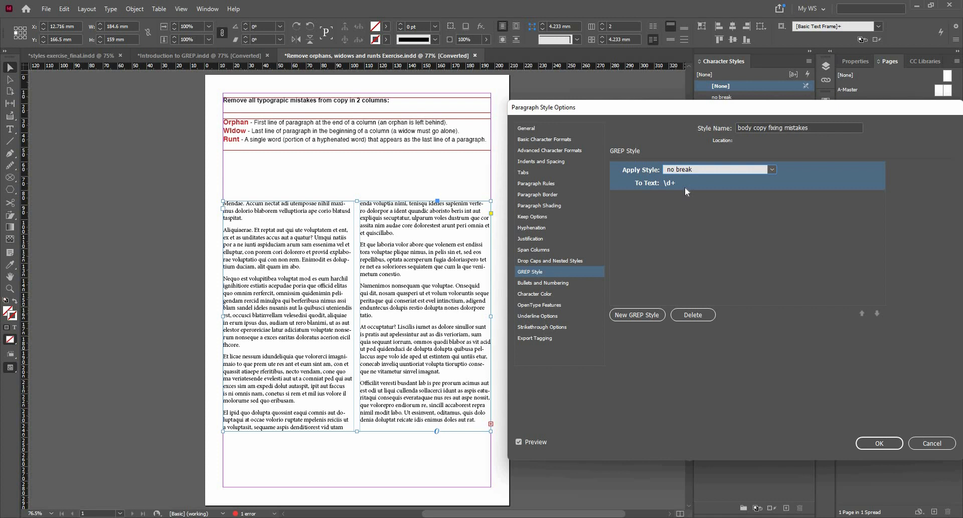
Step: Set the GREP style's target text to the expression .{15}$ so it covers the last 15 characters of each paragraph
left_click(677, 184)
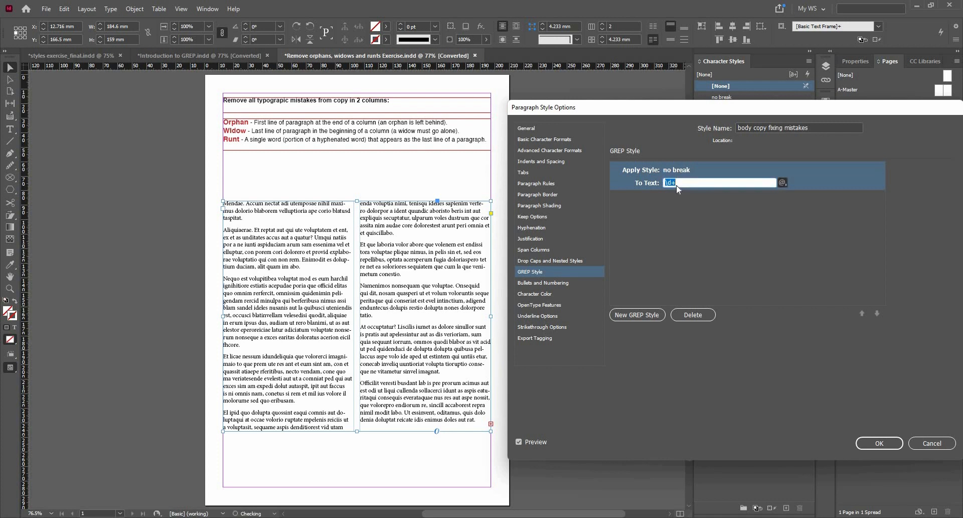
type("$")
type(".")
left_click(674, 214)
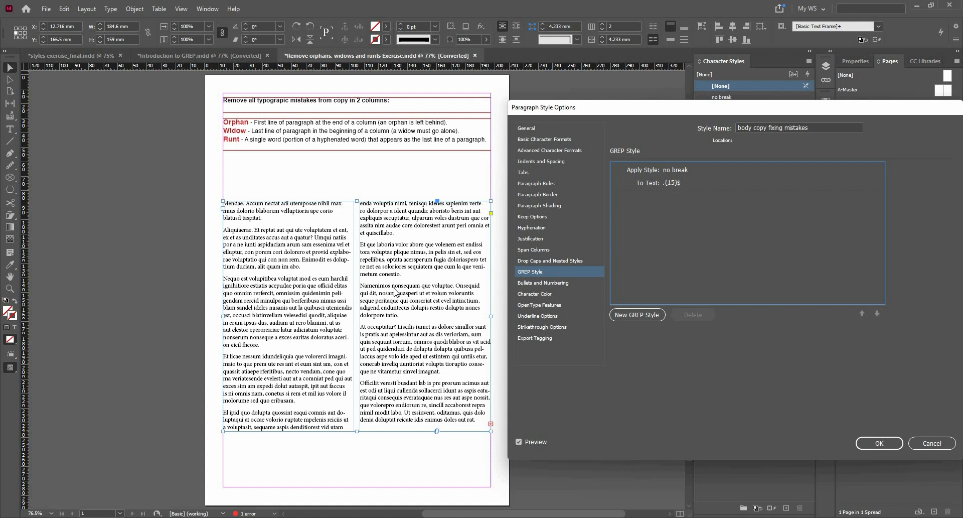
Step: Try the shorter expression .{5}$ in the GREP style and preview its effect on the copy
left_click(675, 183)
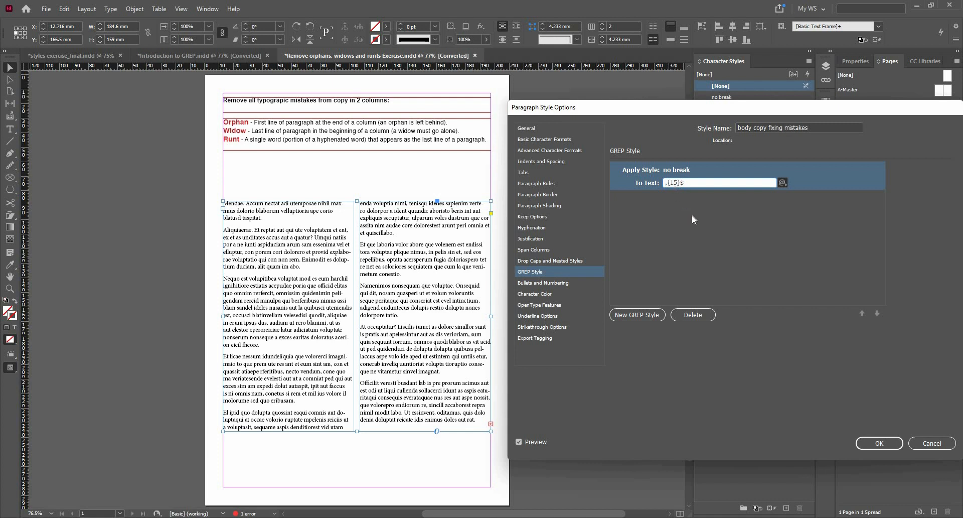
key("BackSpace")
left_click(687, 228)
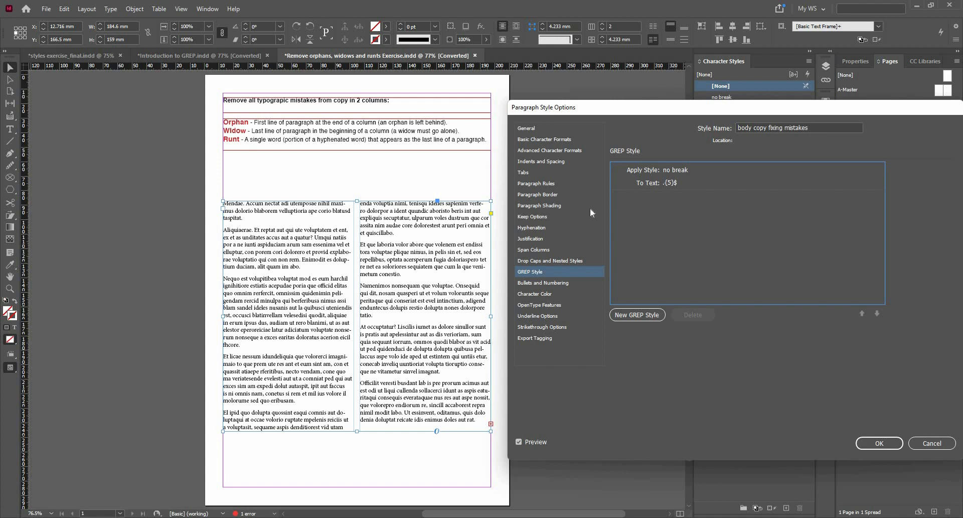
Step: Try the longer expression .{30}$ in the GREP style and preview its effect on the copy
left_click(672, 185)
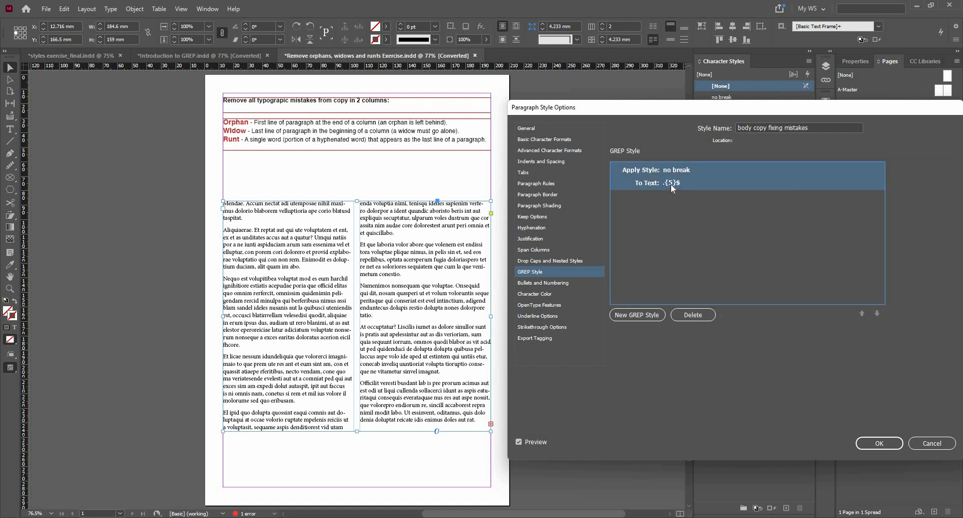
left_click(671, 183)
left_click(674, 182)
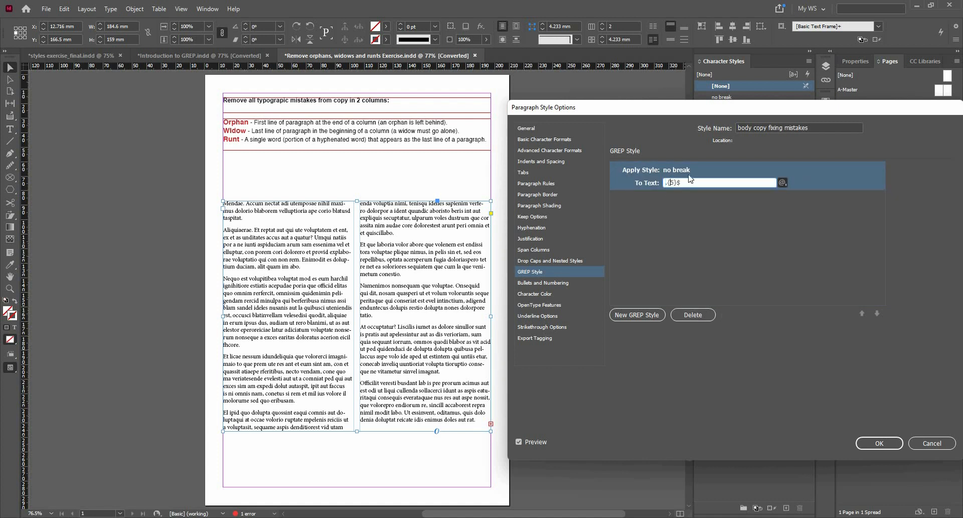
key("BackSpace")
type("30")
left_click(685, 228)
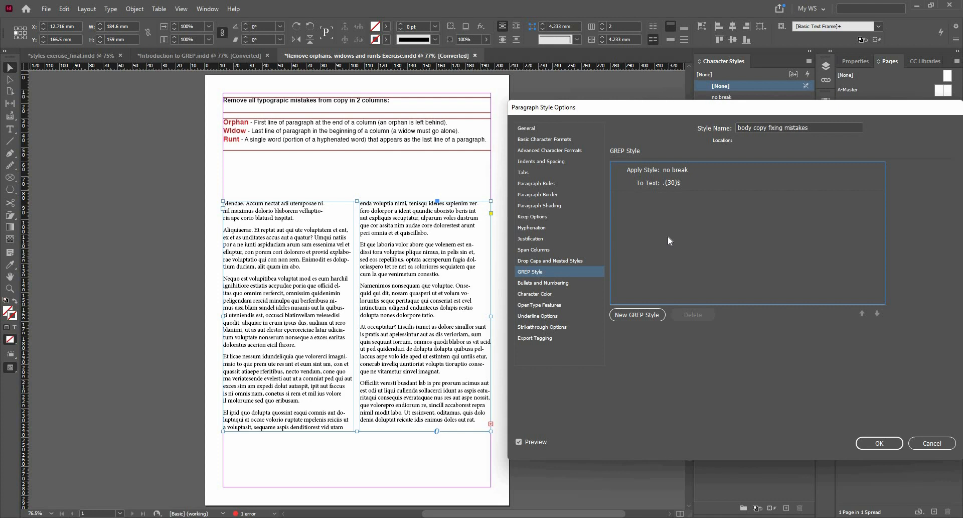
Step: Set the GREP style's expression to .{20}$ and save the changes to the paragraph style
left_click(676, 183)
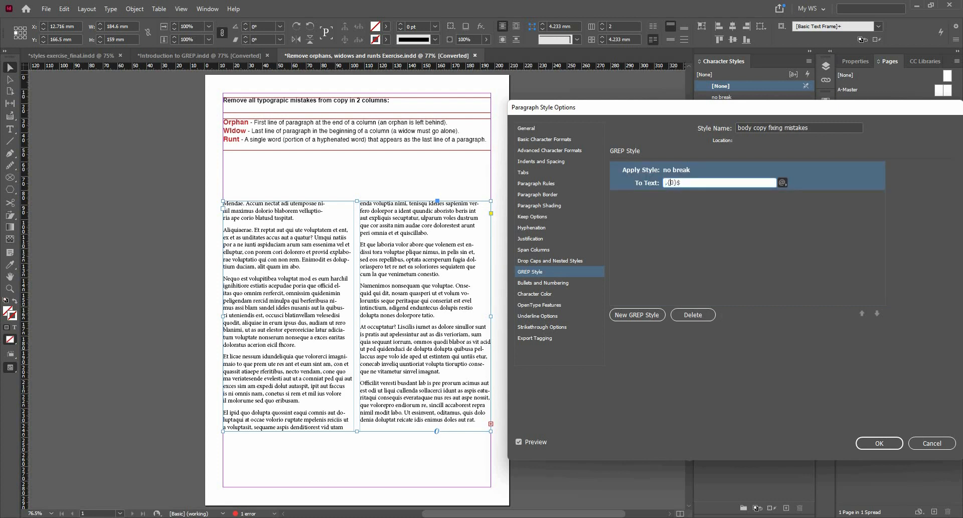
key("Caps_Lock")
left_click(679, 212)
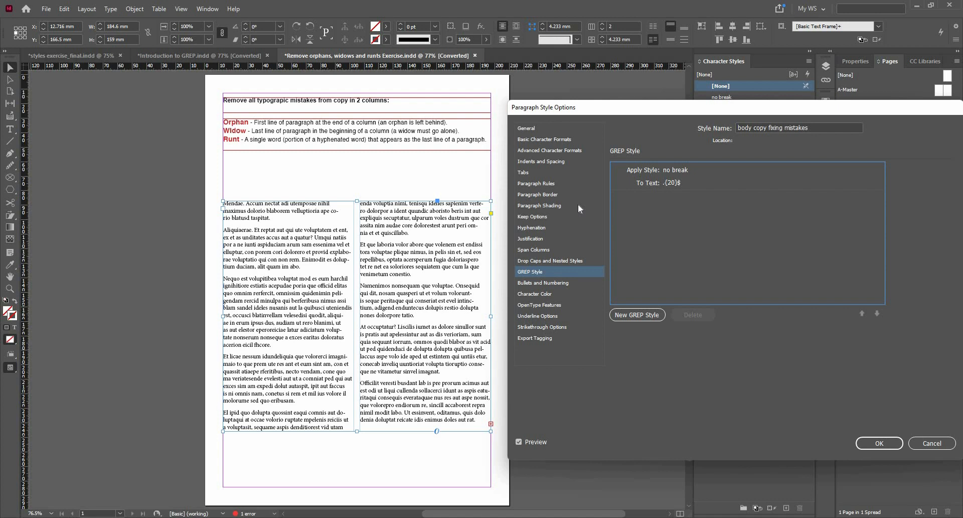
left_click(868, 444)
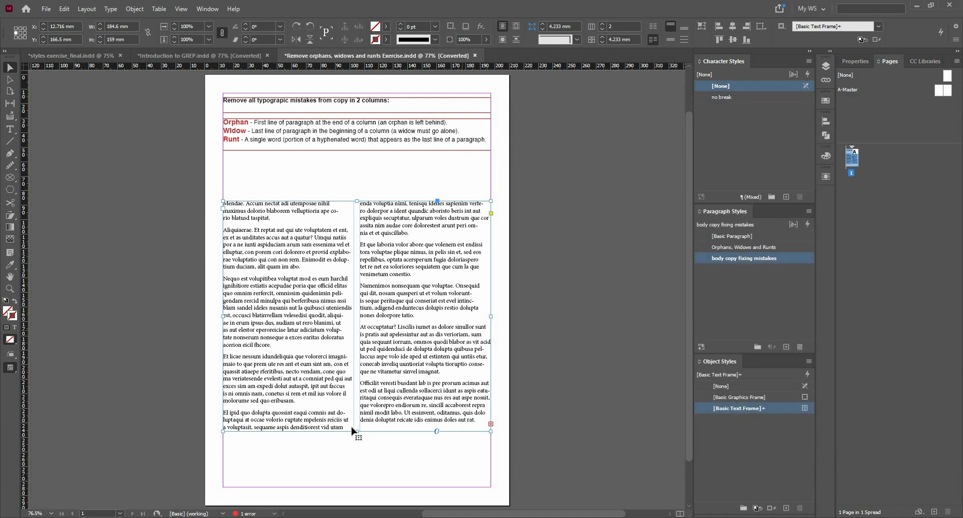
left_click_drag(357, 381, 351, 433)
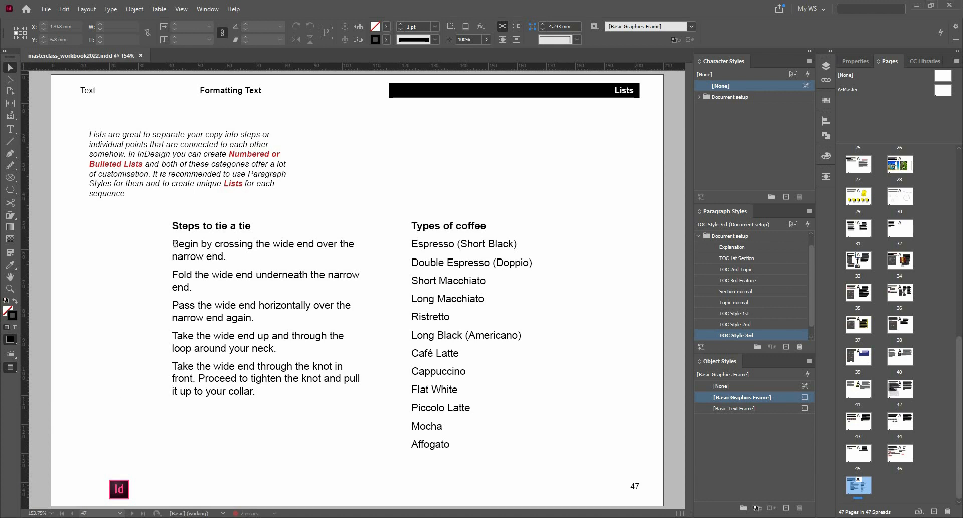
key("t")
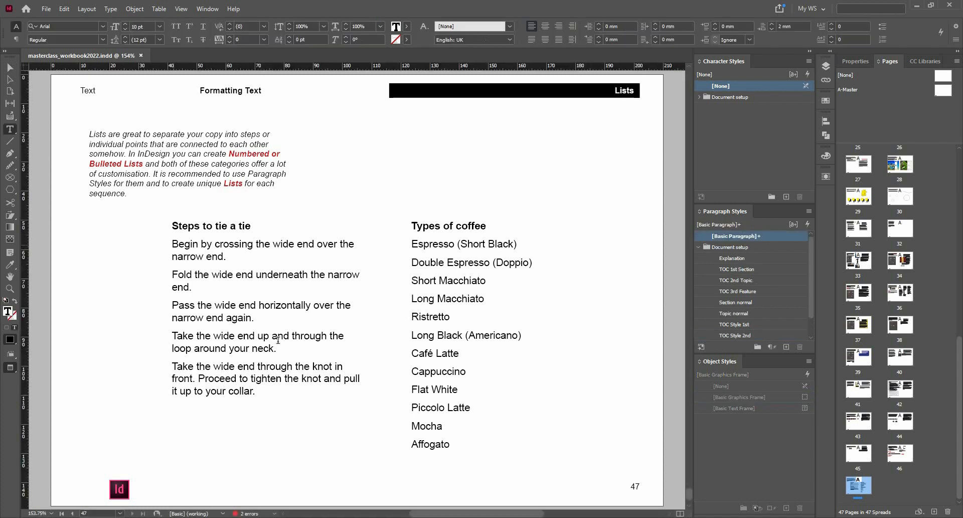
triple_click(205, 255)
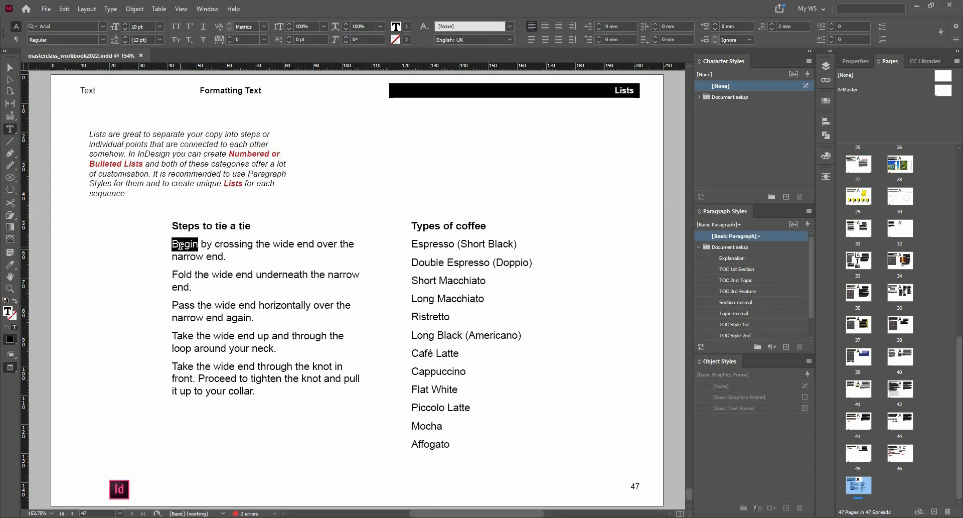
triple_click(180, 245)
left_click_drag(173, 244, 259, 409)
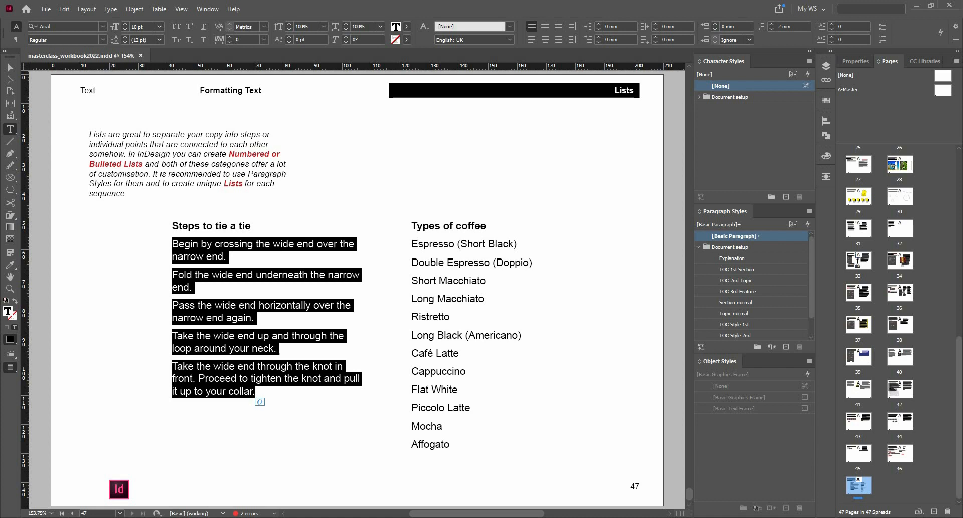
type("w")
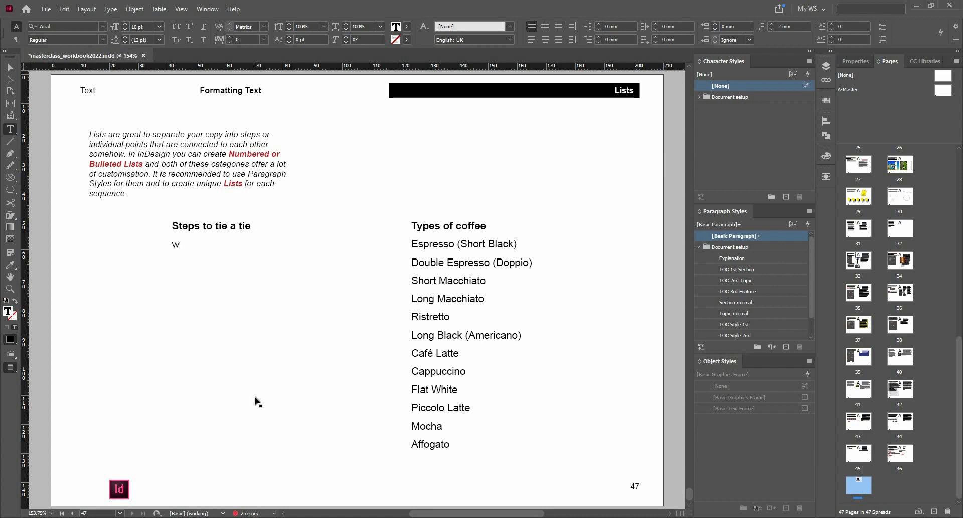
key("ctrl+z")
key("Escape")
Step: Turn the five paragraphs under "Steps to tie a tie" into a numbered list
left_click(203, 252)
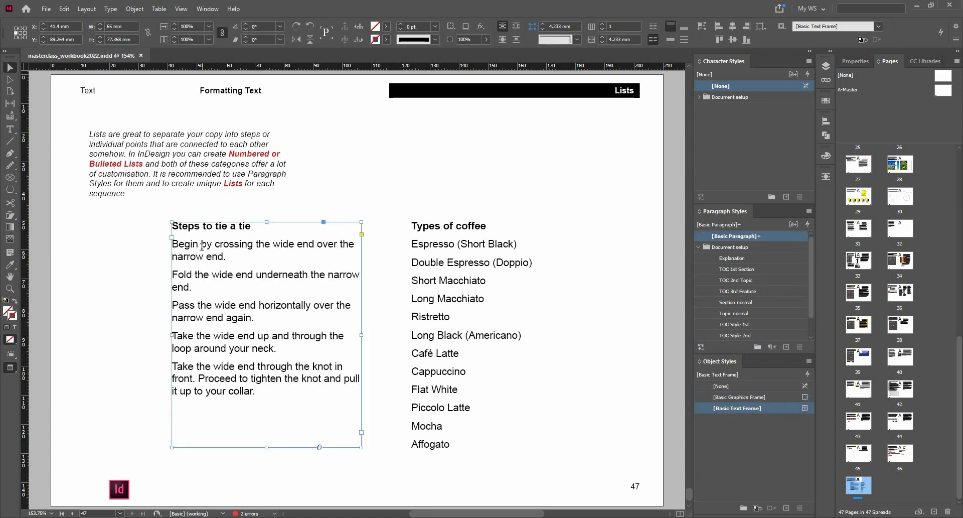
triple_click(203, 245)
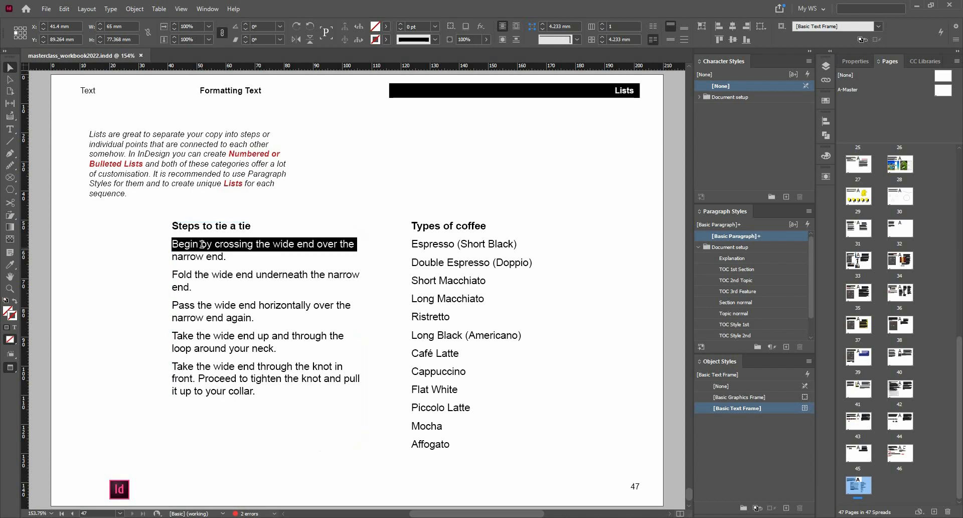
key("ctrl+a")
left_click(175, 244)
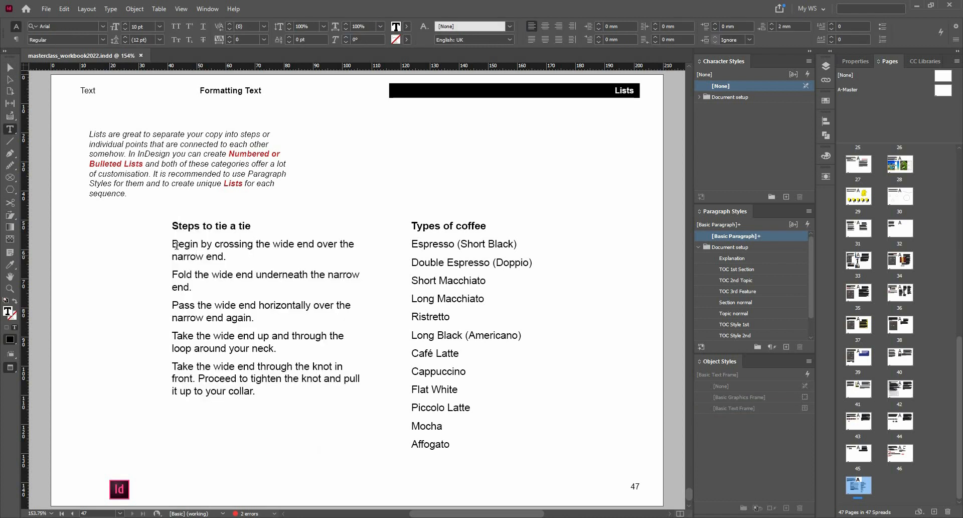
left_click(265, 387, "shift")
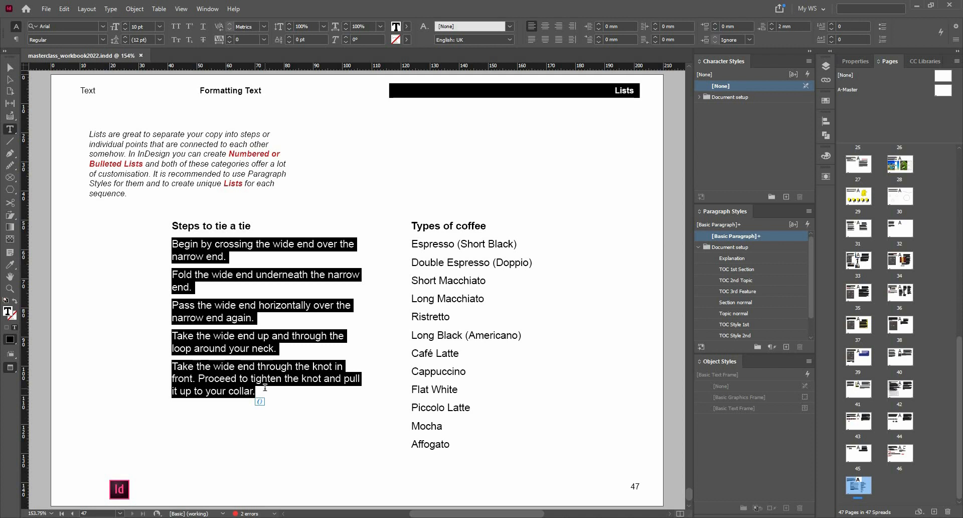
left_click(17, 39)
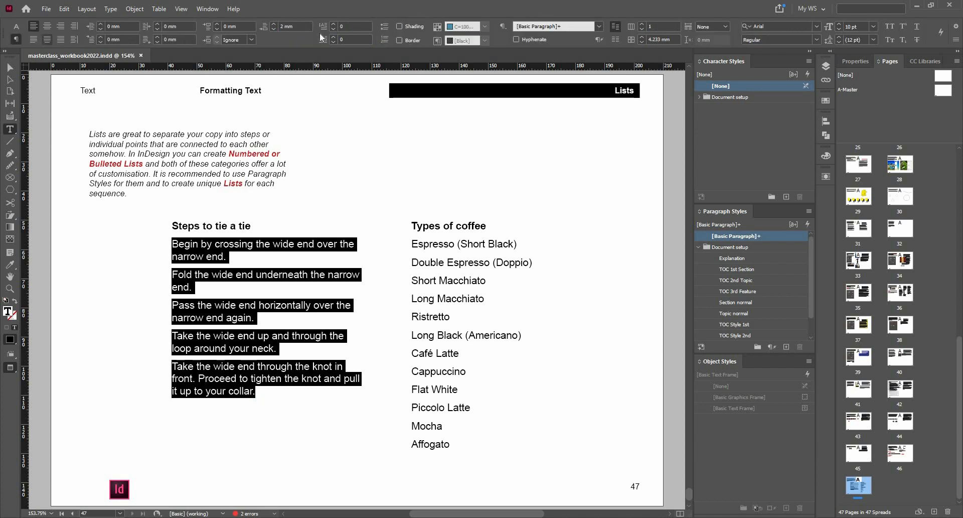
left_click(385, 40)
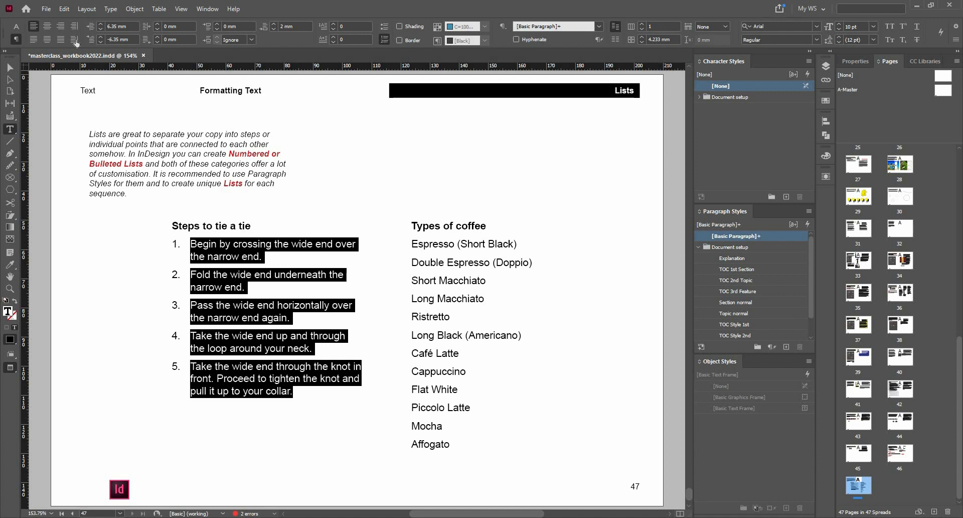
Step: Turn all the coffee names under "Types of coffee" into a bulleted list
left_click(10, 67)
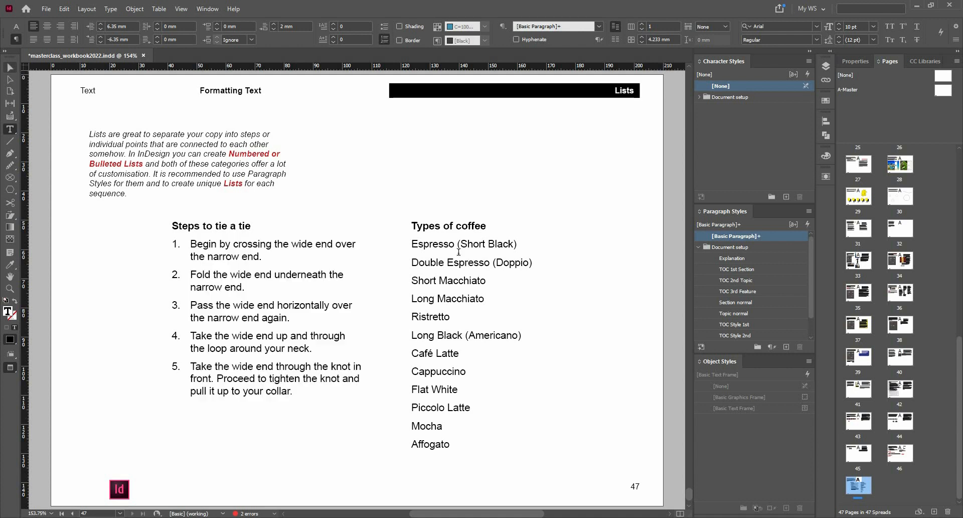
left_click(419, 247)
left_click_drag(412, 245, 456, 438)
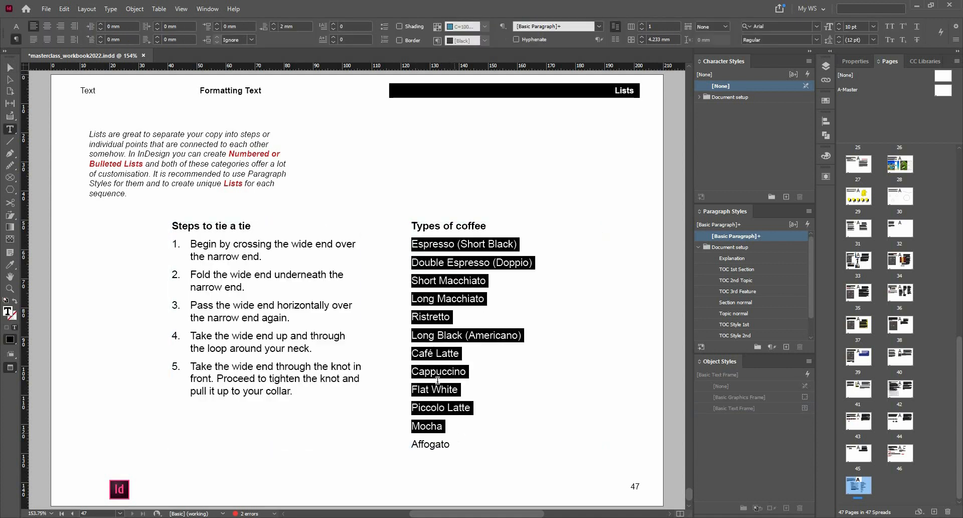
left_click(385, 30)
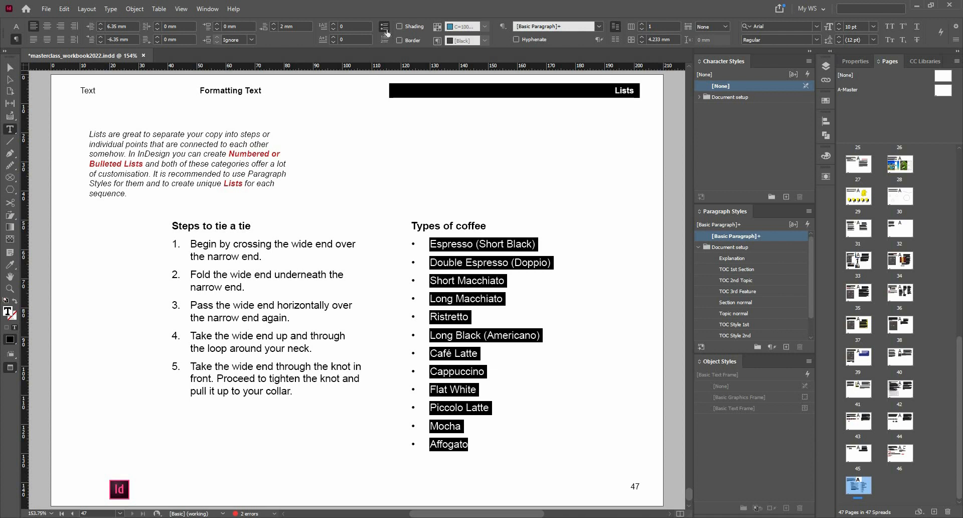
Step: Open the Bullets and Numbering options for the tie steps with the preview on and view the available number formats
triple_click(197, 247)
left_click(196, 246)
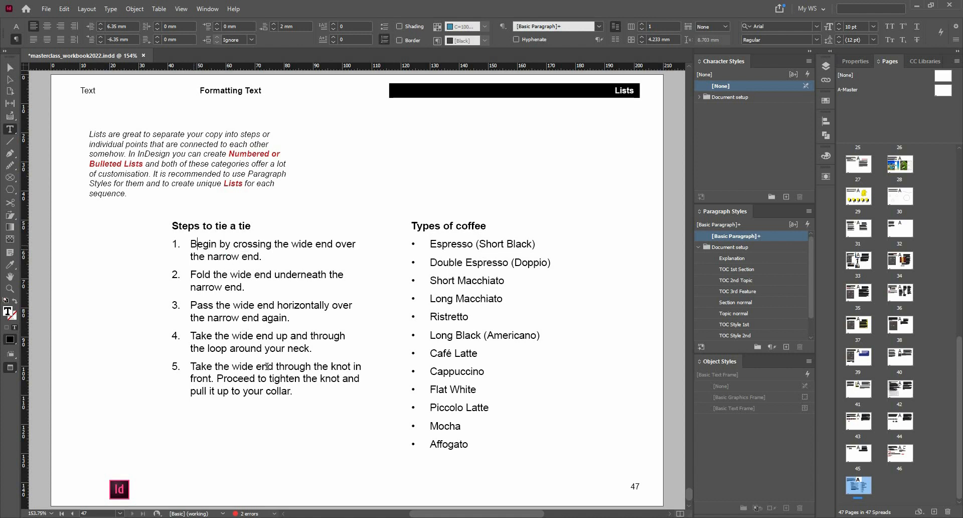
left_click_drag(190, 243, 295, 386)
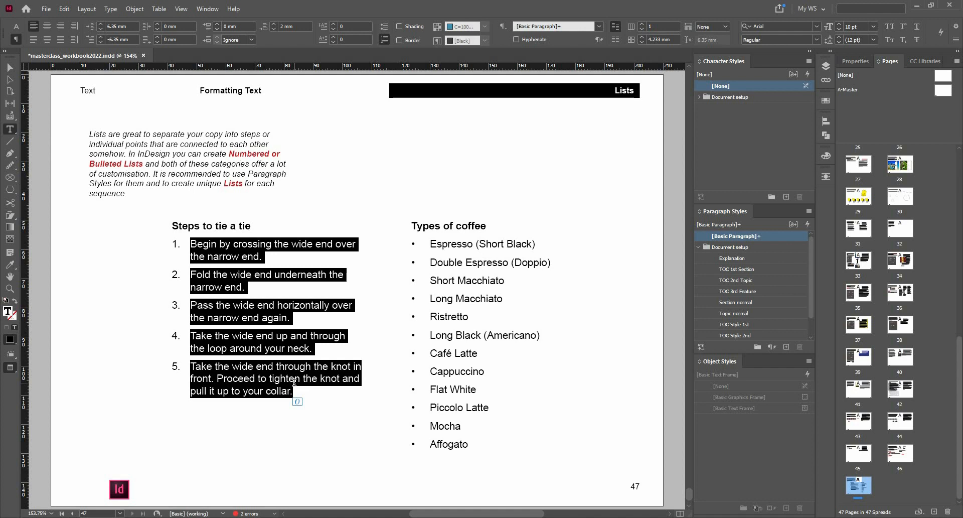
left_click(385, 40, "alt")
left_click_drag(424, 137, 454, 136)
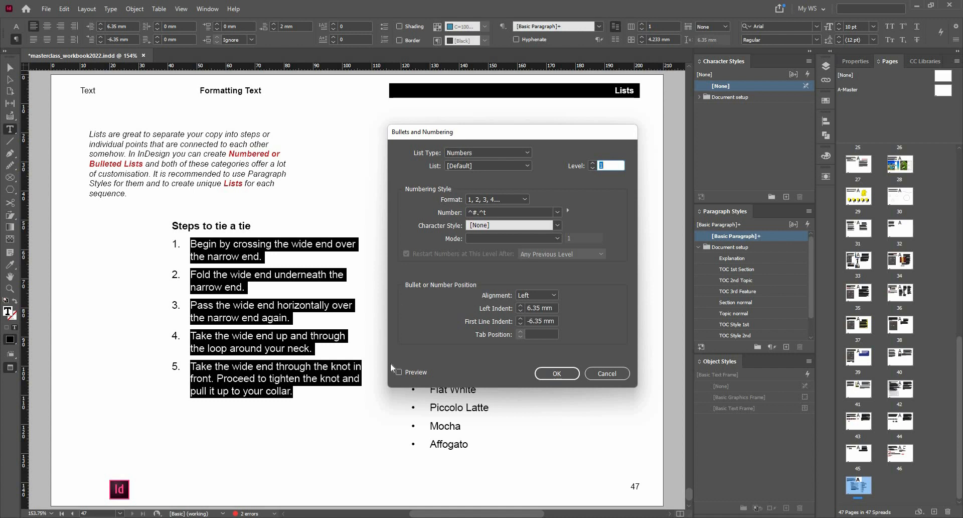
left_click(405, 372)
left_click(522, 201)
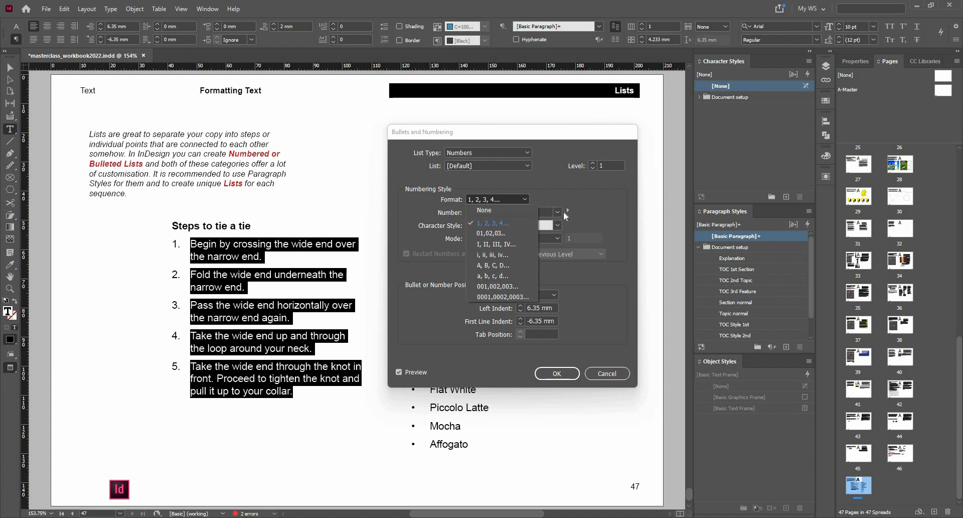
left_click(587, 200)
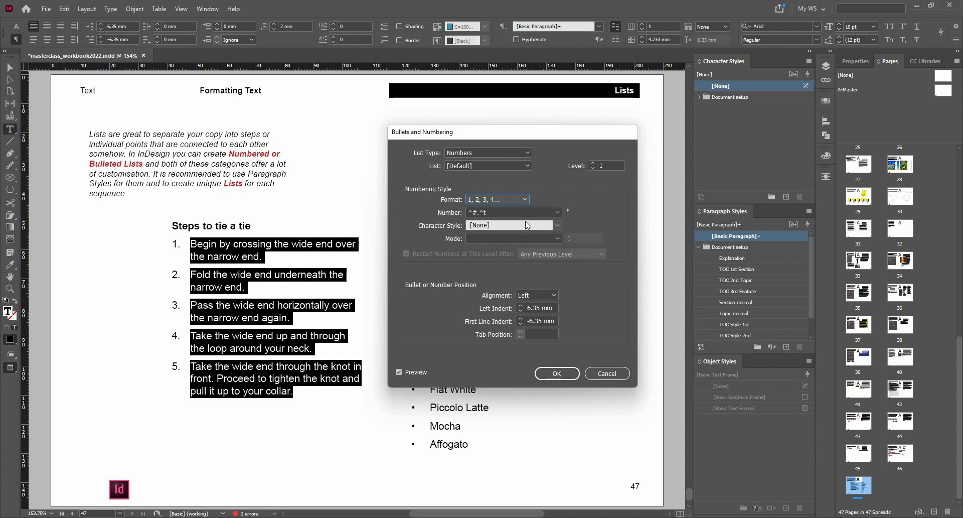
Step: Try an em space instead of the tab after the list numbers and restore the number expression ^#.^t
left_click(570, 210)
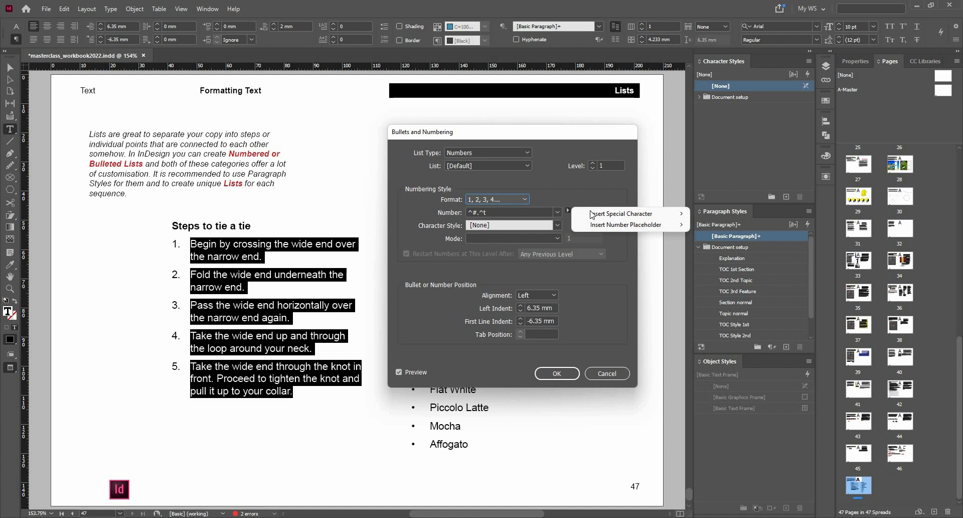
mouse_move(591, 215)
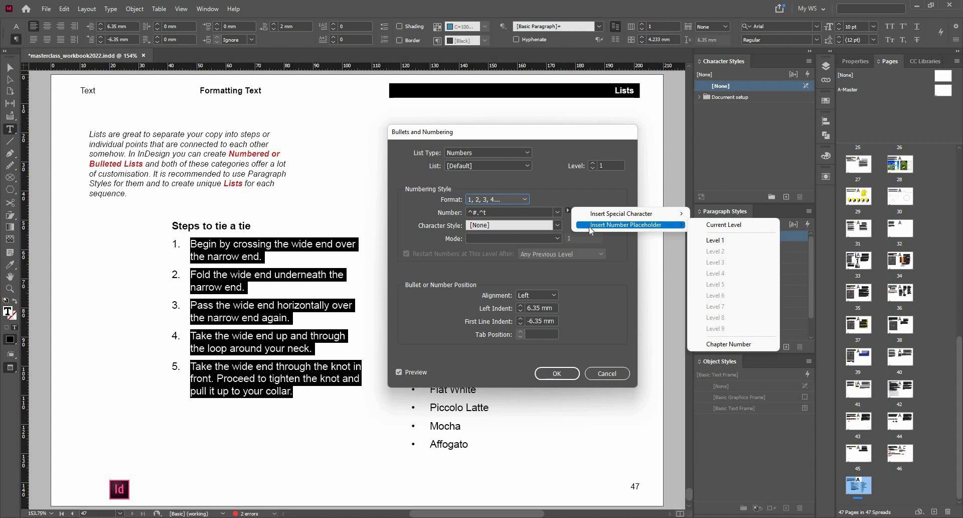
left_click(501, 210)
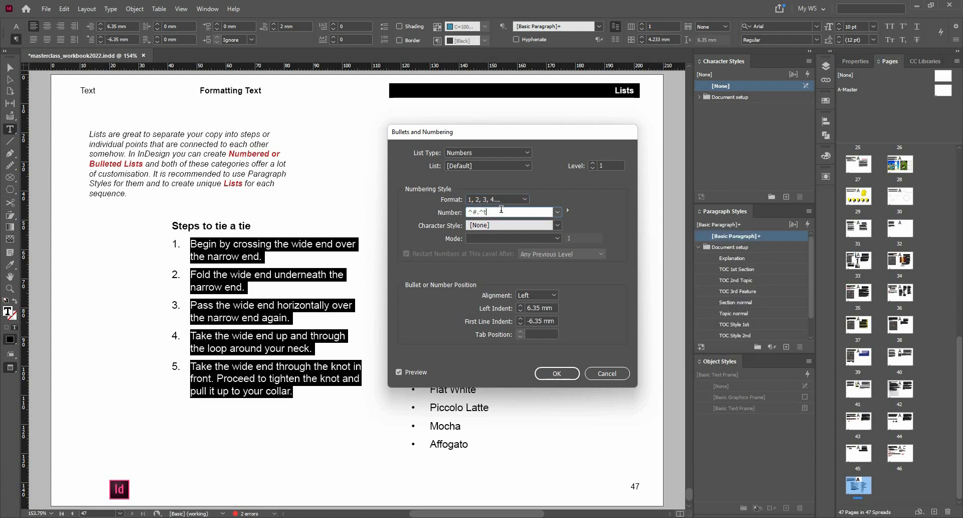
key("BackSpace")
left_click(568, 210)
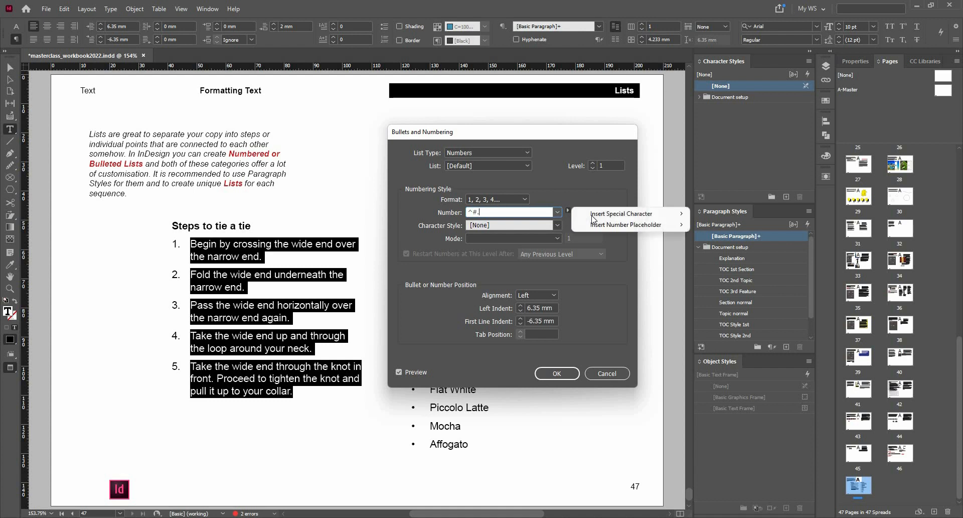
mouse_move(647, 214)
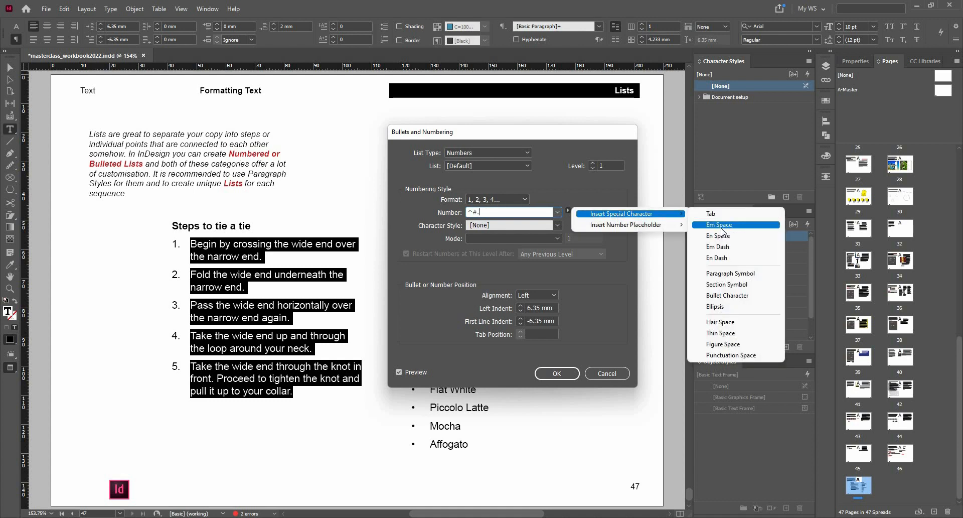
left_click(722, 227)
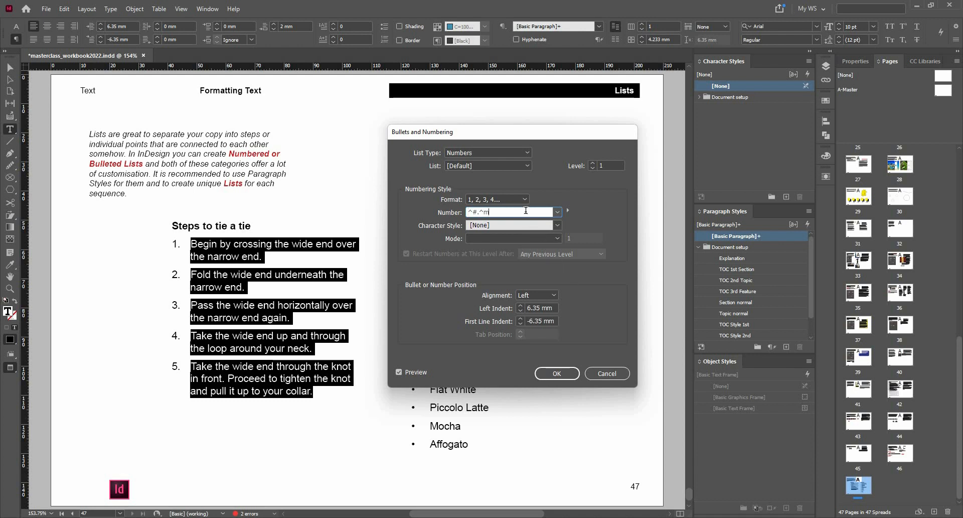
key("BackSpace")
type("t")
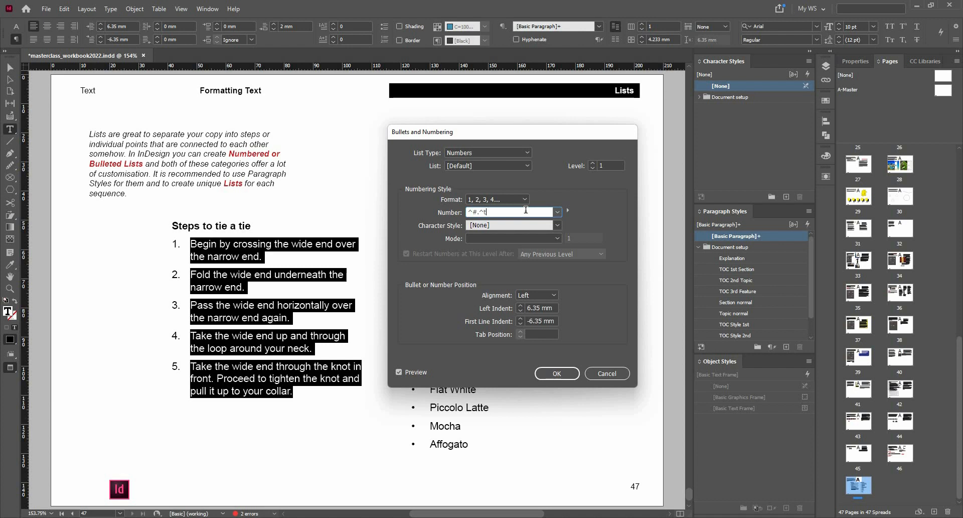
Step: Try lower and higher left indents for the numbered list, including 6 mm, 12 mm and 7 mm
left_click(521, 311)
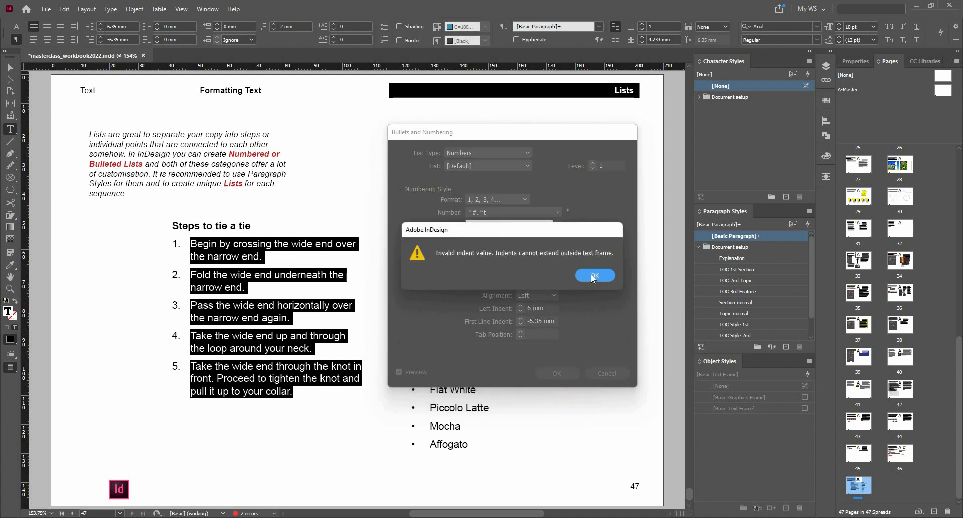
key("Return")
left_click(520, 304)
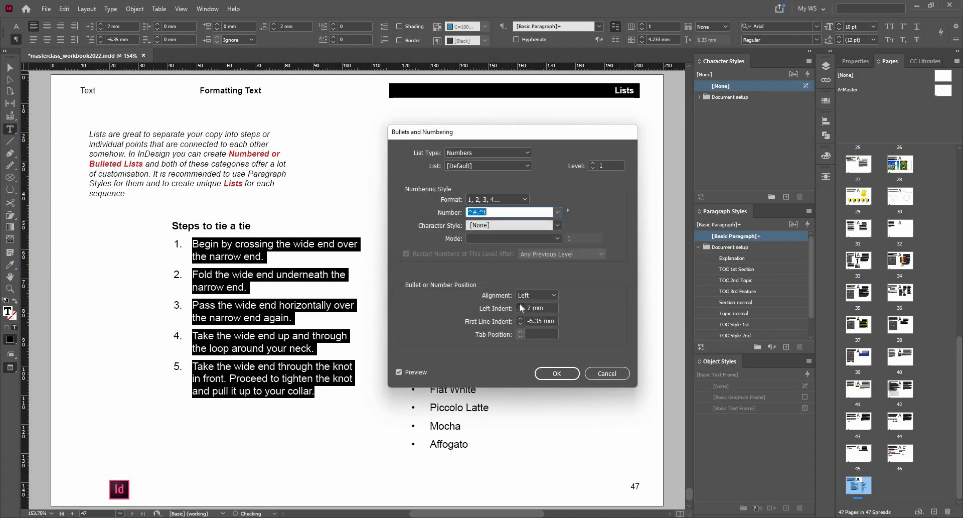
left_click(521, 304)
left_click(520, 305)
left_click(520, 304)
left_click(520, 304)
left_click(520, 305)
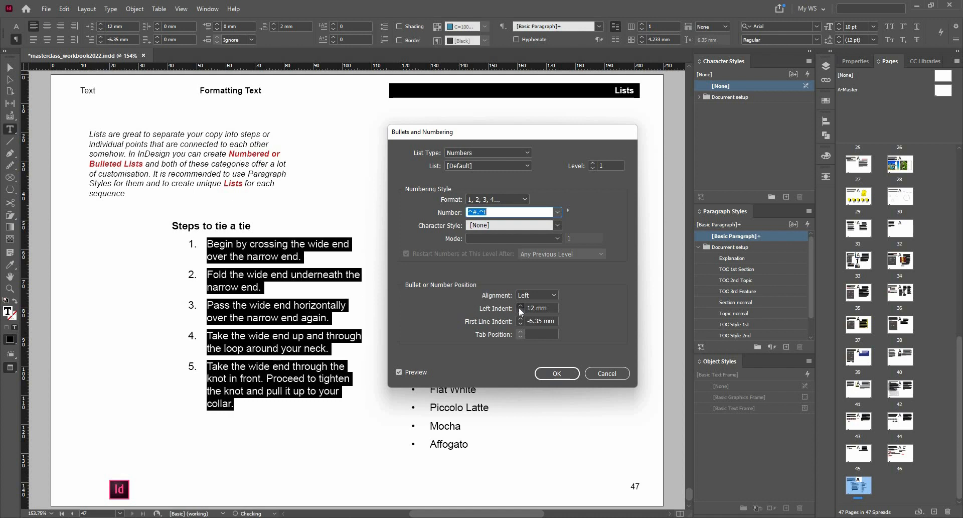
left_click(521, 306)
left_click(520, 306)
left_click(520, 310)
left_click(520, 310)
left_click(520, 310)
left_click(520, 310)
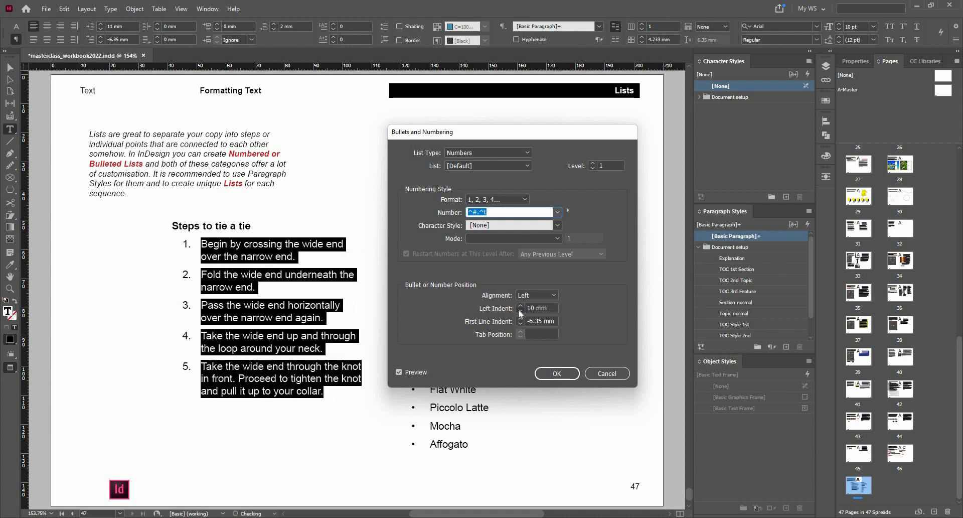
left_click(520, 311)
left_click(520, 311)
left_click(520, 311)
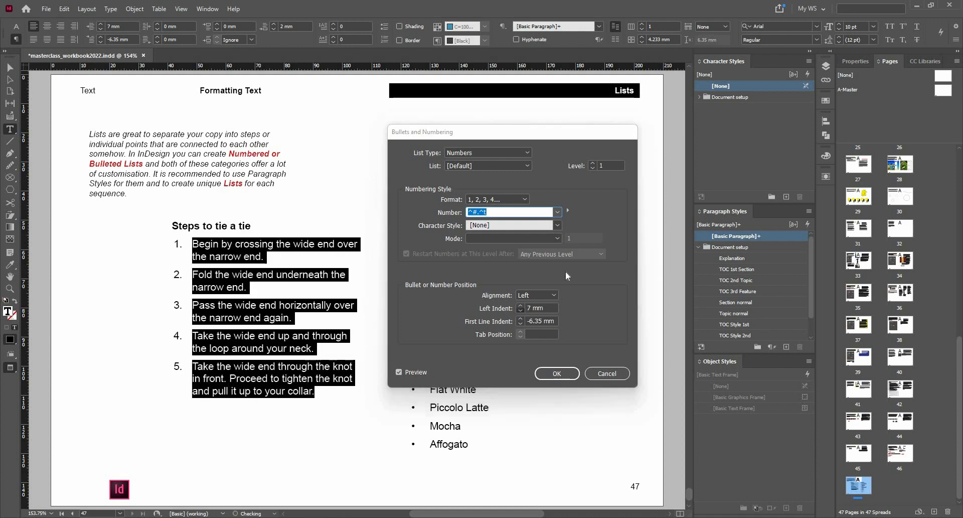
key("Return")
Step: Set the numbered list's left indent to 25 mm
left_click(520, 306)
double_click(520, 306)
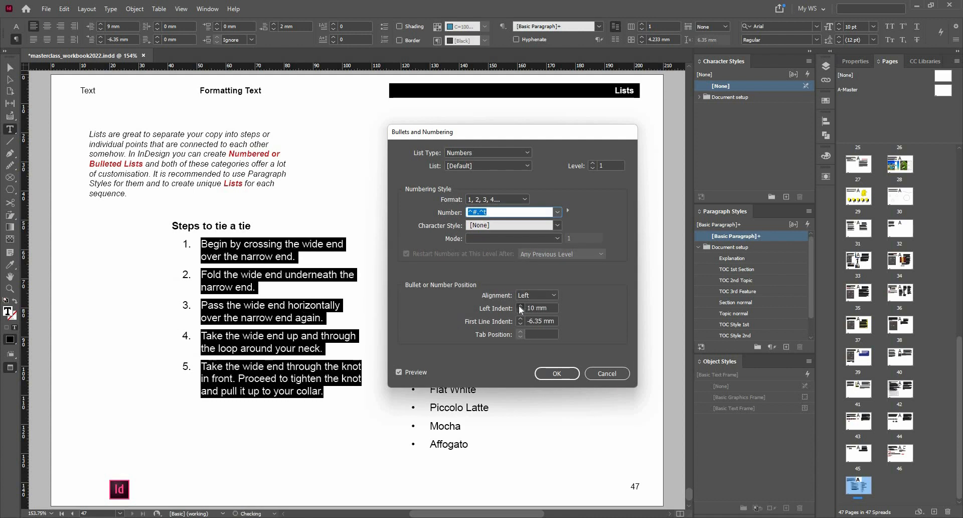
left_click(520, 306)
left_click(520, 306)
left_click(521, 306)
left_click(520, 306)
left_click(520, 306)
left_click(520, 306)
left_click(520, 306)
double_click(520, 306)
left_click(520, 306)
left_click(521, 306)
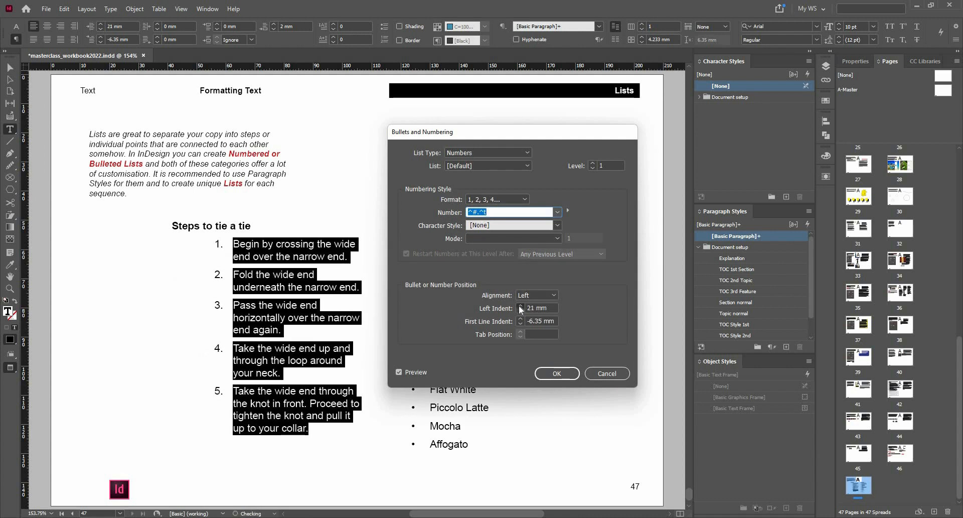
left_click(520, 306)
left_click(520, 306)
left_click(520, 306)
left_click(520, 306)
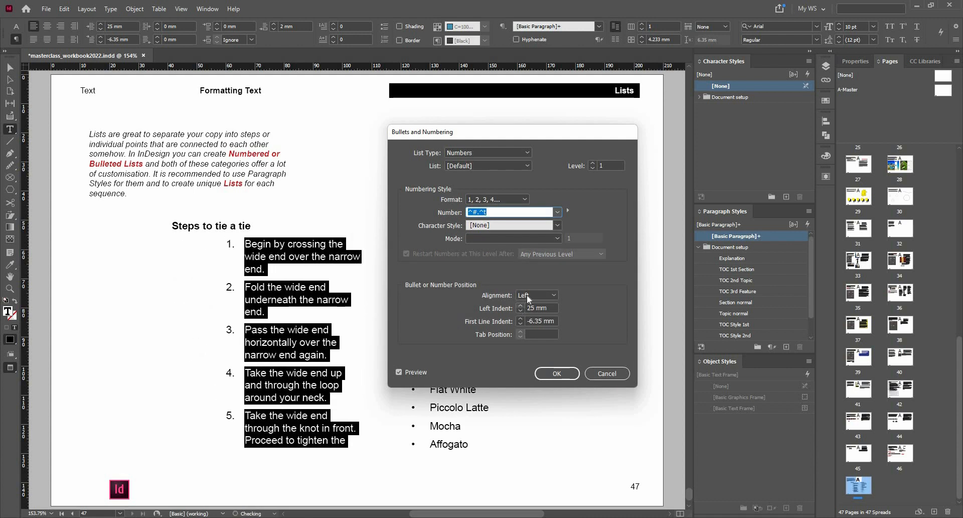
Step: Try first line indents of -4 mm, -2 mm and 0 mm to compare the gap between numbers and text
left_click(520, 319)
left_click(521, 320)
left_click(521, 319)
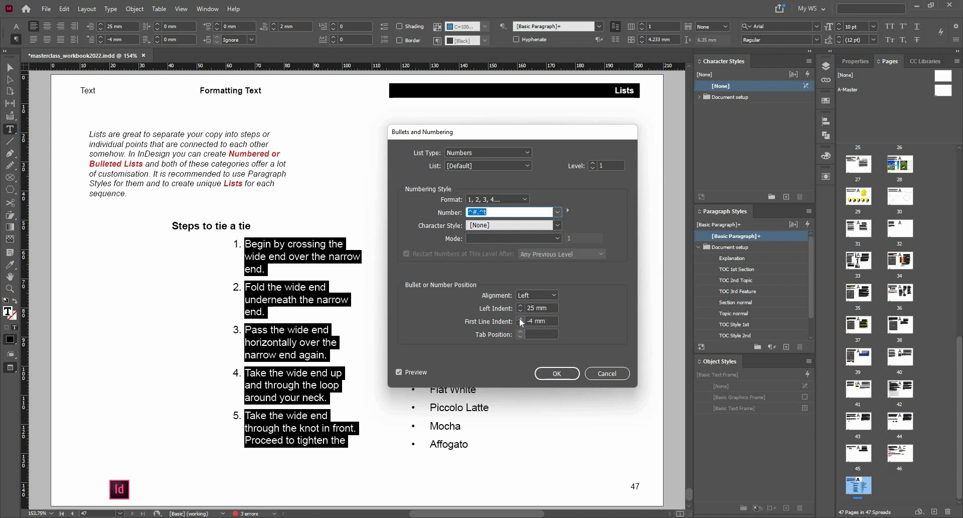
left_click(521, 319)
left_click(520, 319)
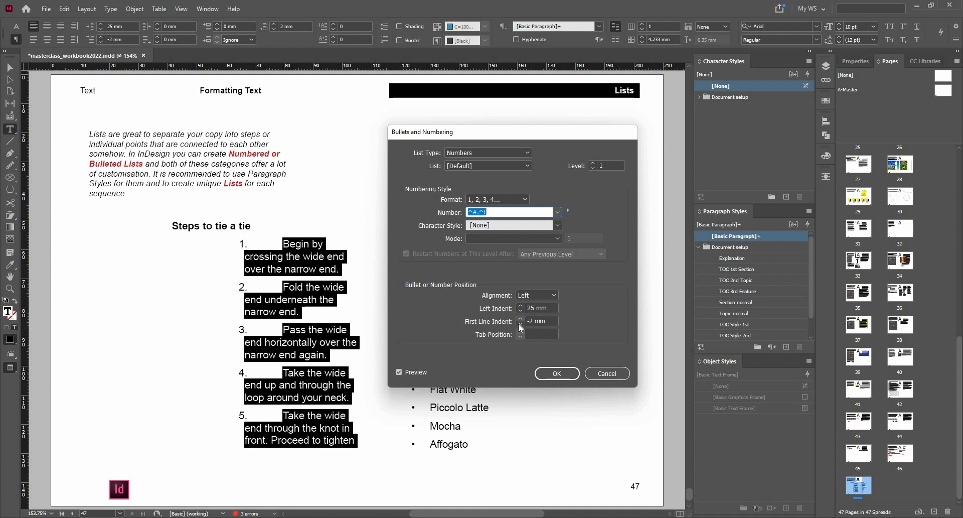
left_click(519, 324)
left_click(519, 324)
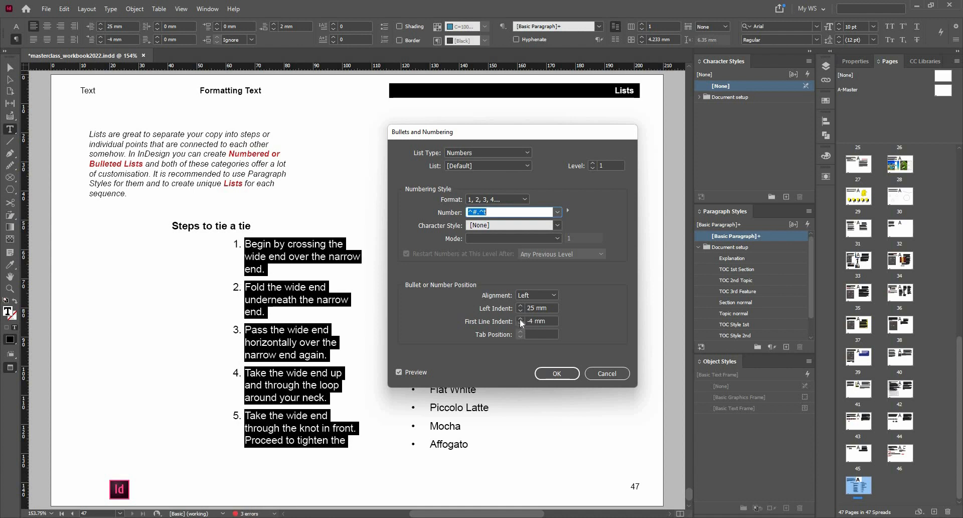
left_click(520, 320)
left_click(520, 320)
left_click(521, 319)
left_click(520, 319)
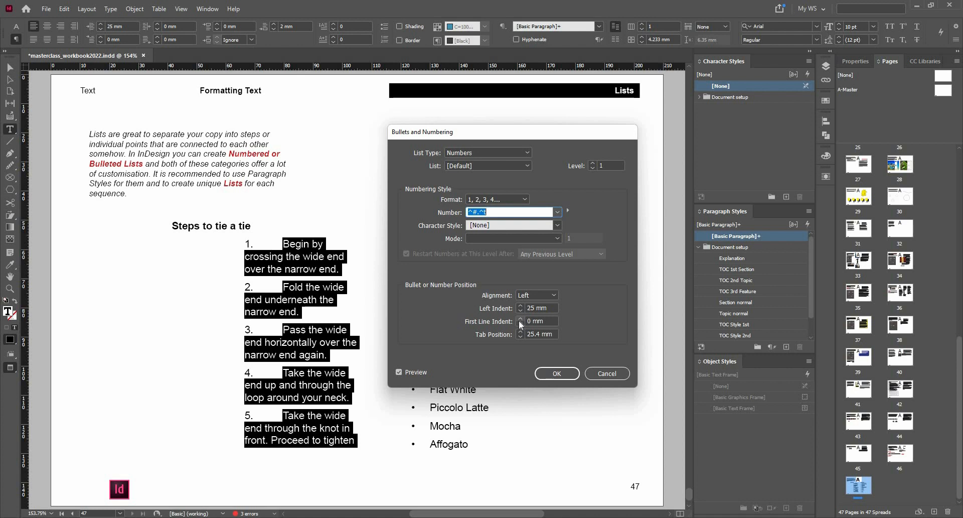
Step: Set the numbered list's first line indent to -12 mm
left_click(521, 324)
left_click(520, 323)
left_click(520, 323)
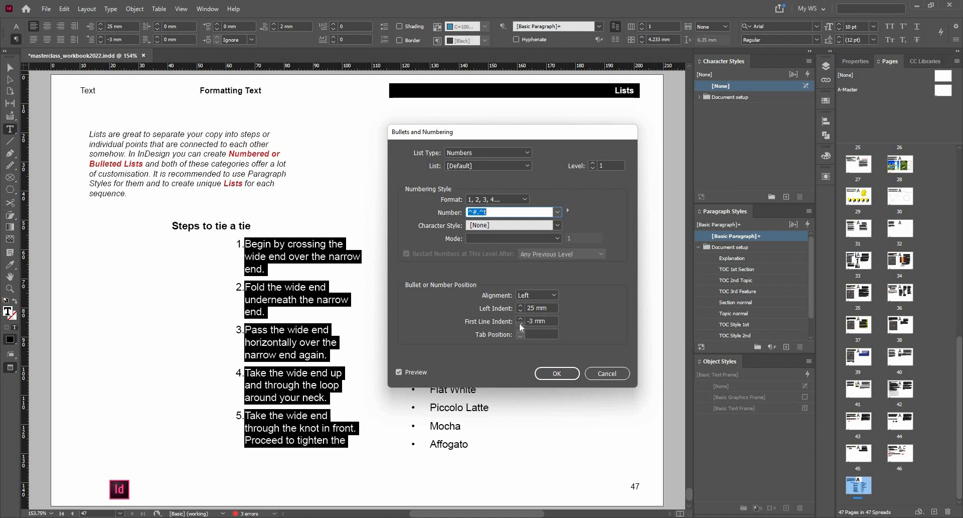
left_click(520, 324)
left_click(520, 323)
left_click(520, 324)
left_click(520, 324)
left_click(520, 323)
left_click(520, 324)
left_click(520, 324)
left_click(520, 323)
left_click(520, 324)
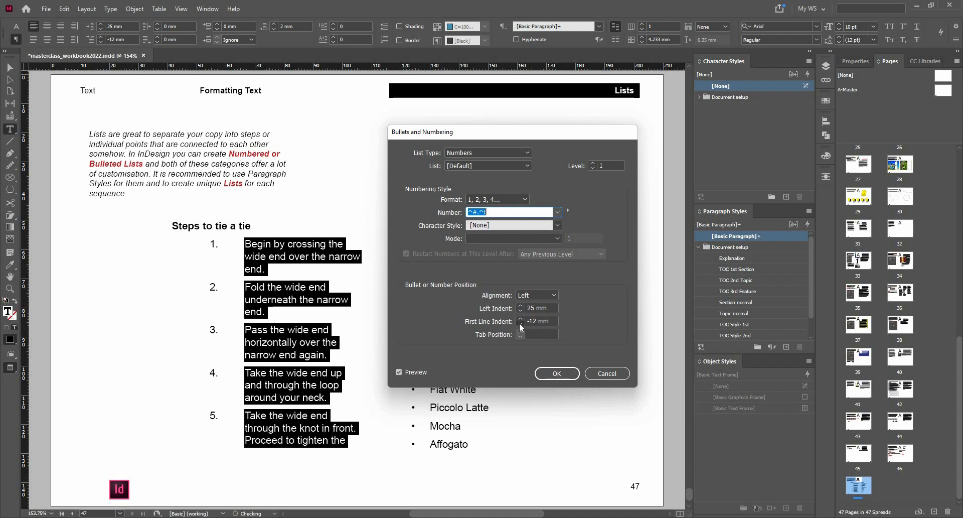
Step: Try to lower the numbered list's first line indent from page edge limits down to -26 mm
left_click(520, 324)
left_click(520, 324)
left_click(521, 323)
left_click(521, 324)
left_click(520, 323)
left_click(521, 324)
left_click(520, 324)
left_click(520, 324)
left_click(520, 323)
left_click(520, 323)
left_click(520, 324)
left_click(520, 323)
left_click(520, 324)
left_click(520, 324)
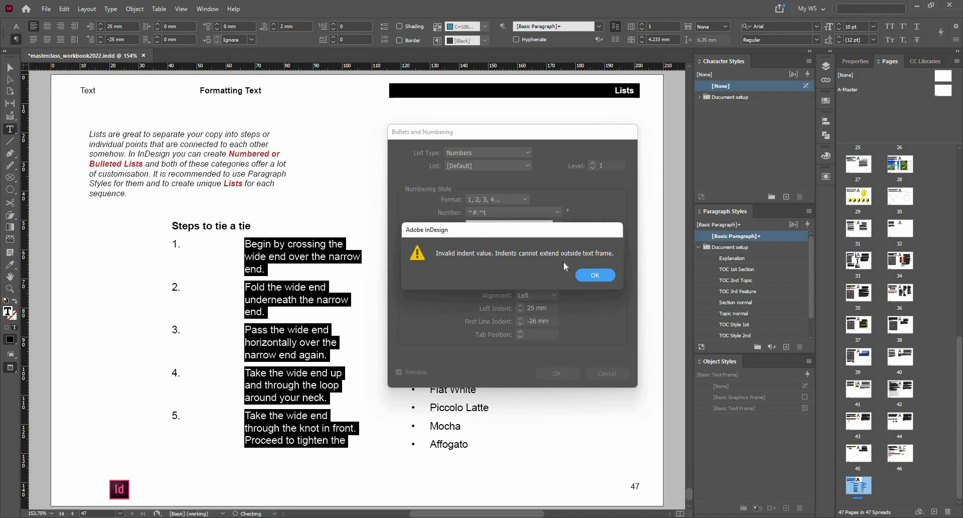
left_click(592, 279)
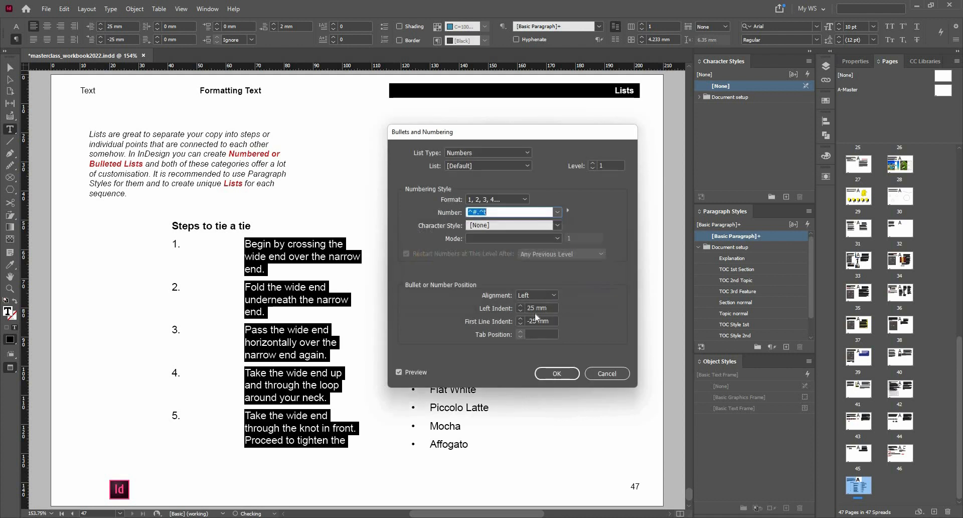
Step: Try left indents below and above 25 mm, including 36 mm and 28 mm, and return the numbered list to 25 mm
left_click(519, 310)
key("Return")
left_click(522, 306)
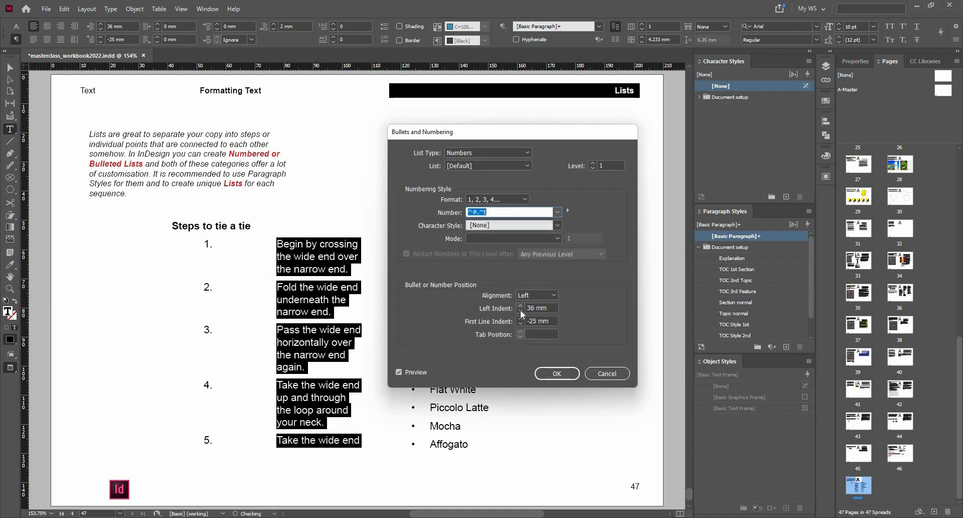
left_click(520, 311)
left_click(520, 309)
left_click(520, 309)
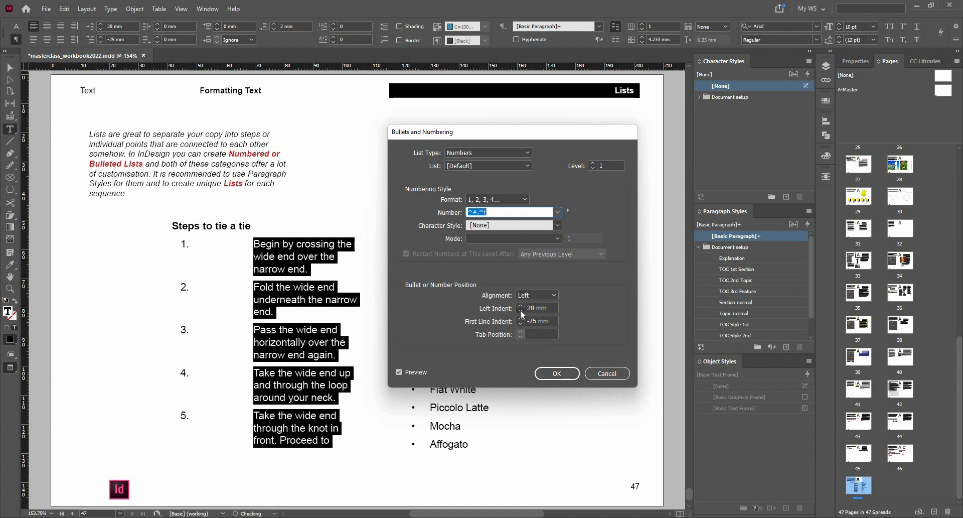
left_click(520, 309)
key("Return")
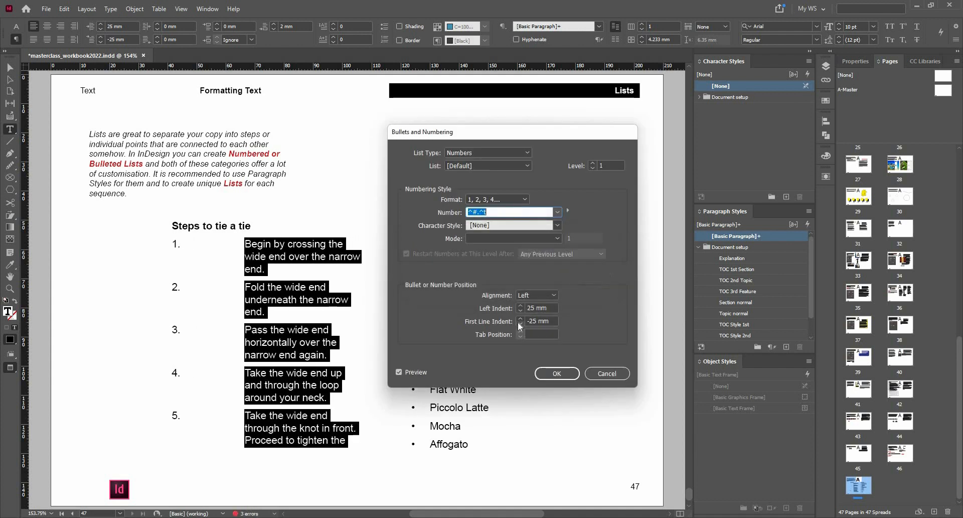
Step: Try a first line indent below -25 mm for the numbered list and raise it to -18 mm
left_click(520, 324)
key("Return")
left_click(521, 318)
left_click(520, 319)
left_click(520, 318)
left_click(520, 319)
left_click(521, 318)
left_click(520, 319)
left_click(520, 318)
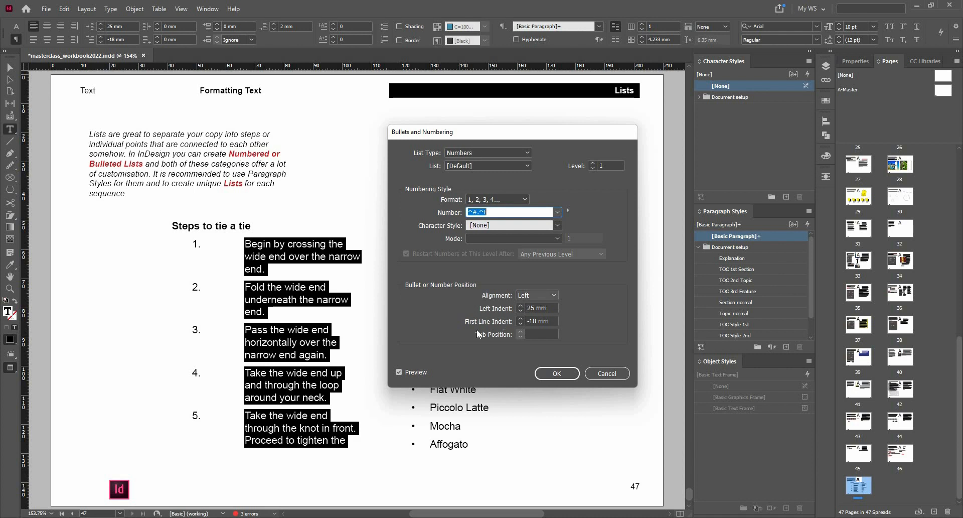
Step: Set the numbered list's first line indent to -6 mm and its left indent to 6 mm
left_click(547, 321)
key("ctrl+a")
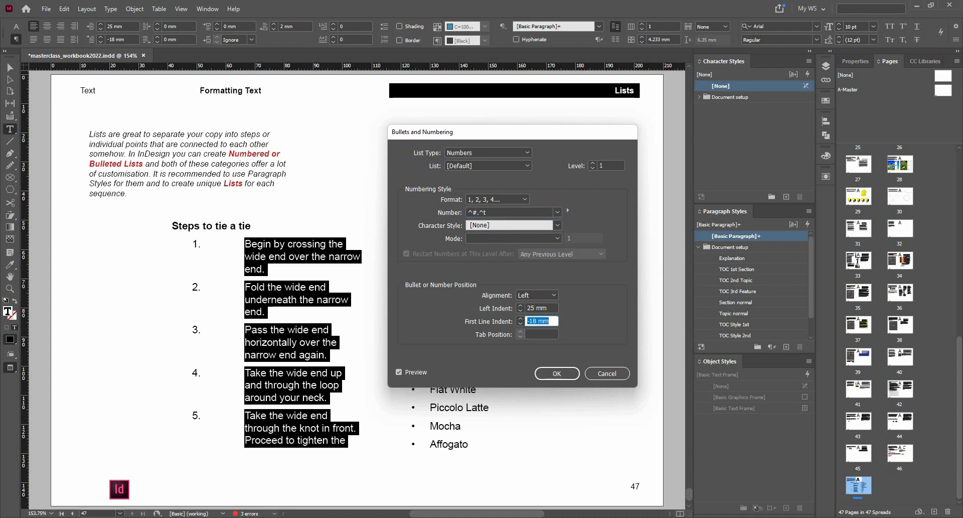
type("-6")
key("shift+Tab")
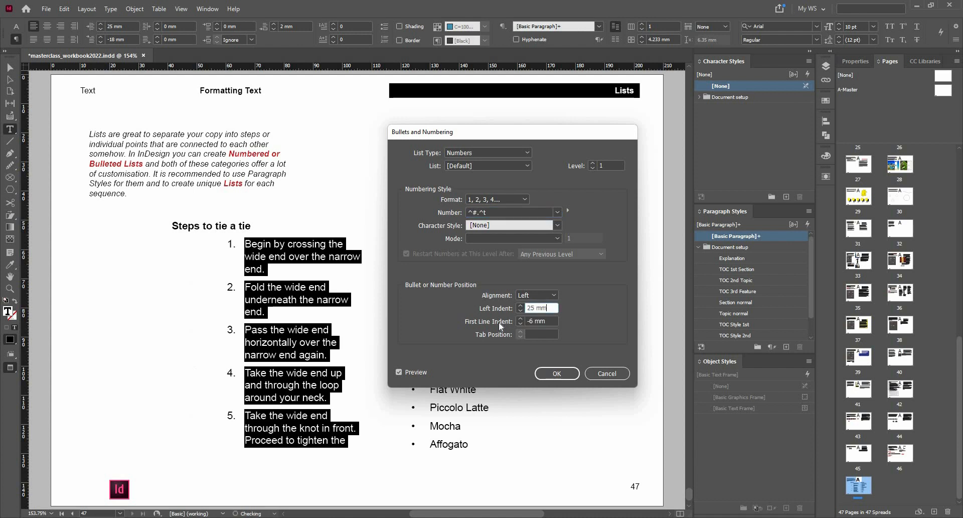
type("6")
key("Tab")
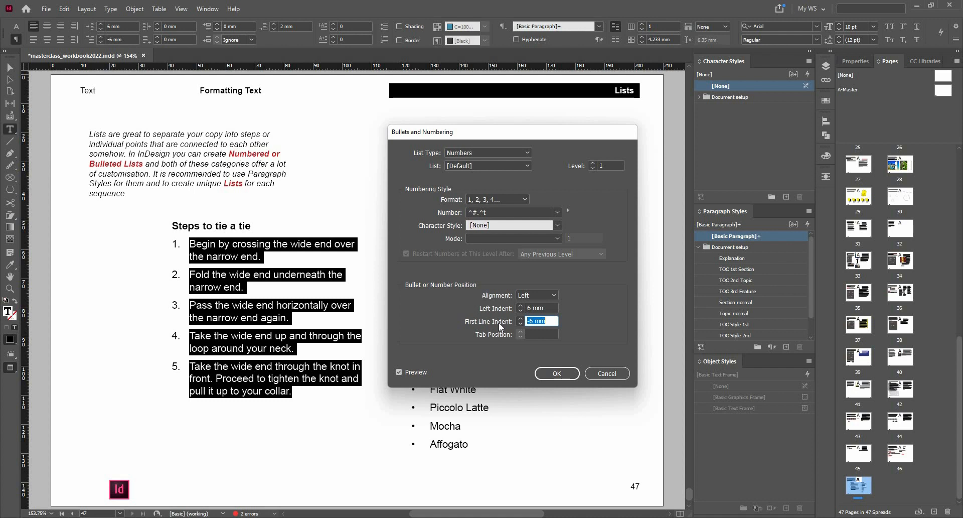
Step: Try the I, II, III, IV... numbering format on the tie steps and return to 1, 2, 3, 4..
left_click(502, 200)
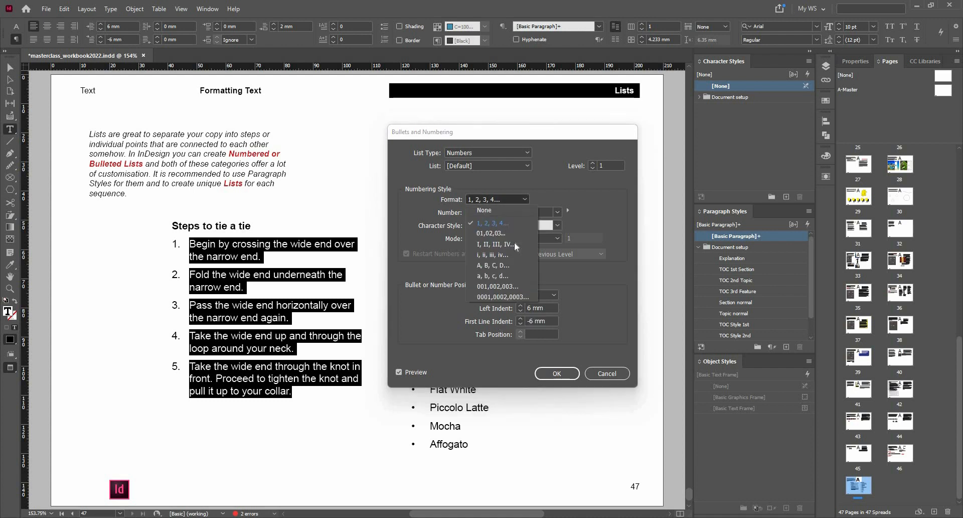
left_click(513, 243)
left_click(503, 200)
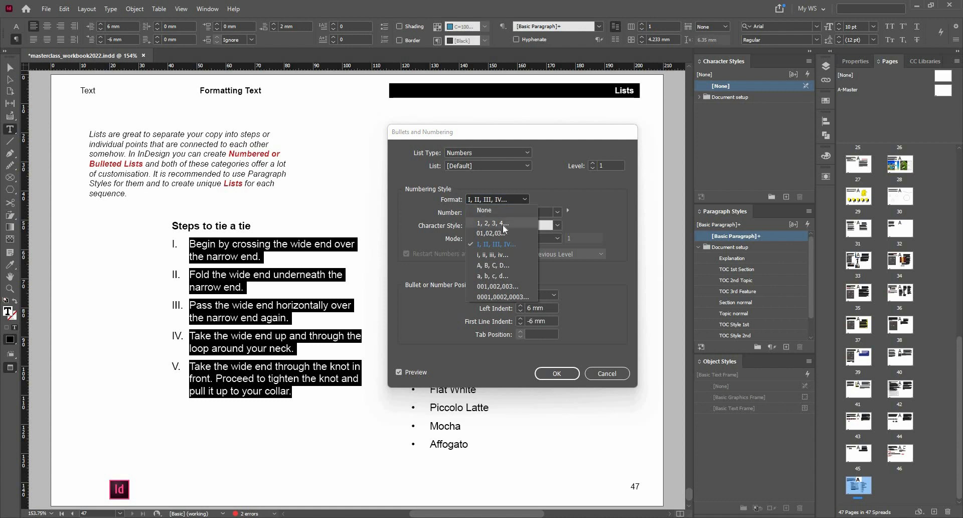
left_click(503, 224)
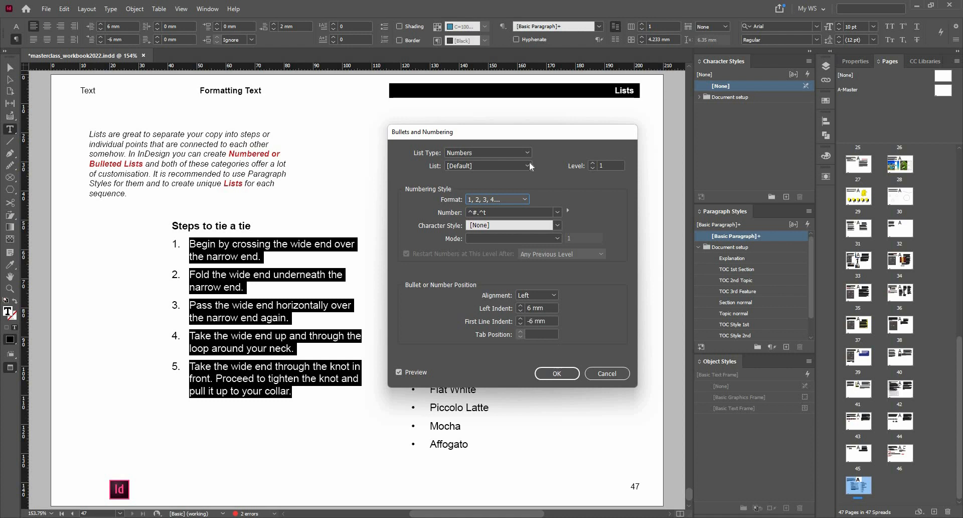
Step: Check the available list definitions, keep the default one, and apply the numbered list settings
left_click(510, 167)
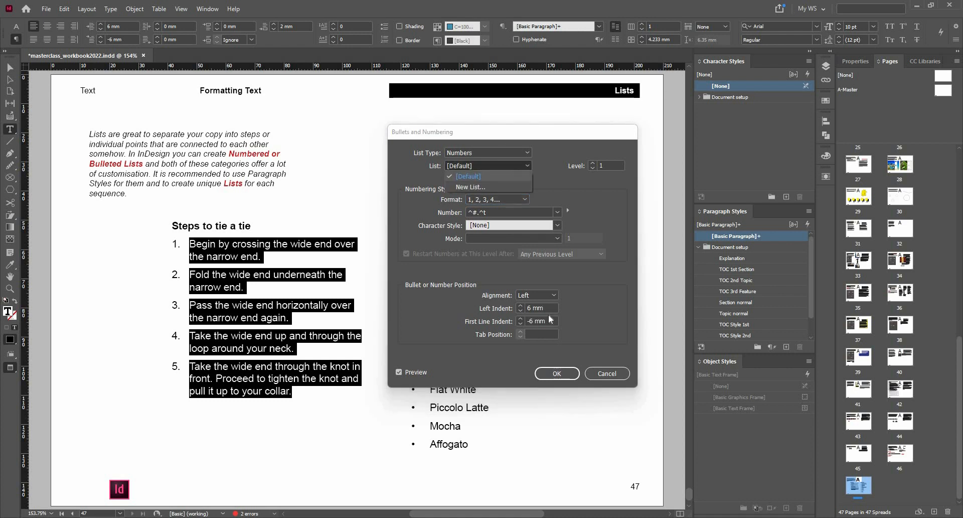
left_click(565, 370)
left_click(557, 373)
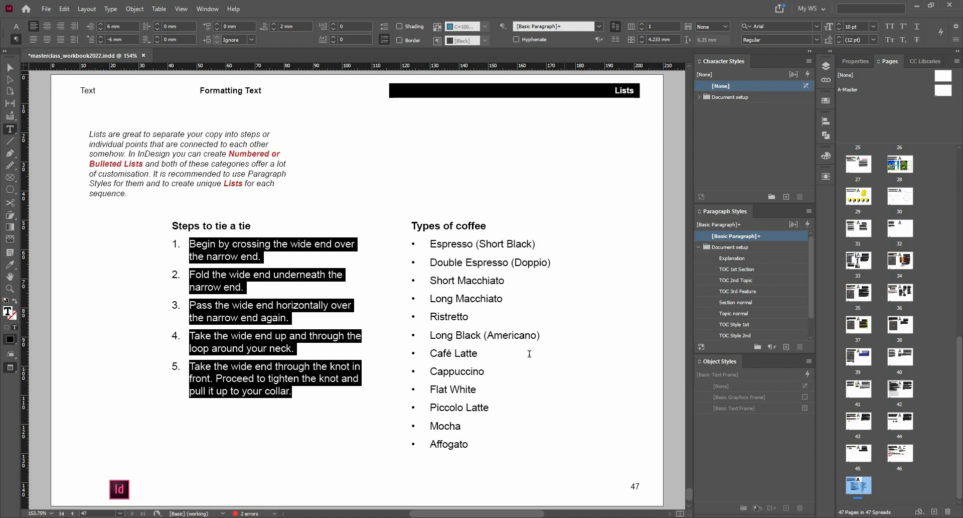
Step: Open the bullet and numbering options for all the items under "Types of coffee", keeping the list in view
left_click_drag(510, 266, 468, 450)
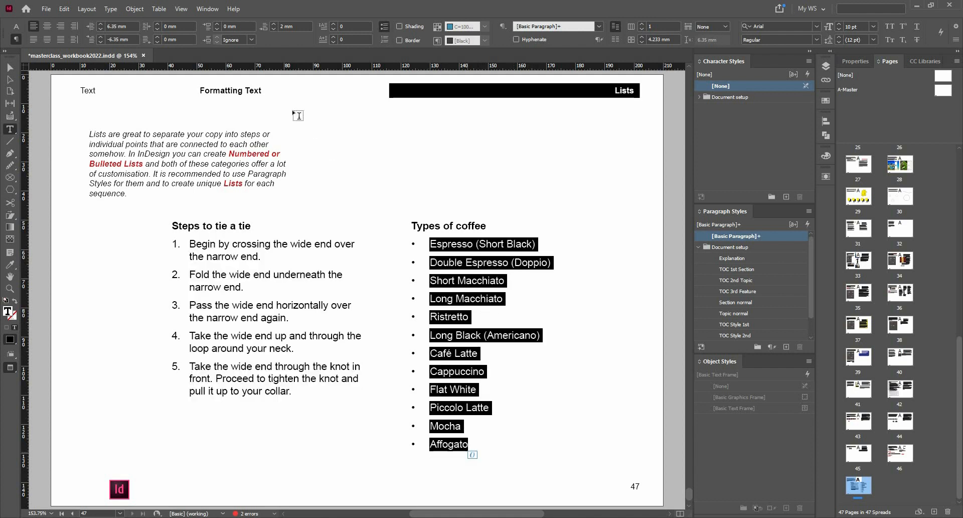
left_click(383, 30, "alt")
left_click_drag(483, 132, 701, 140)
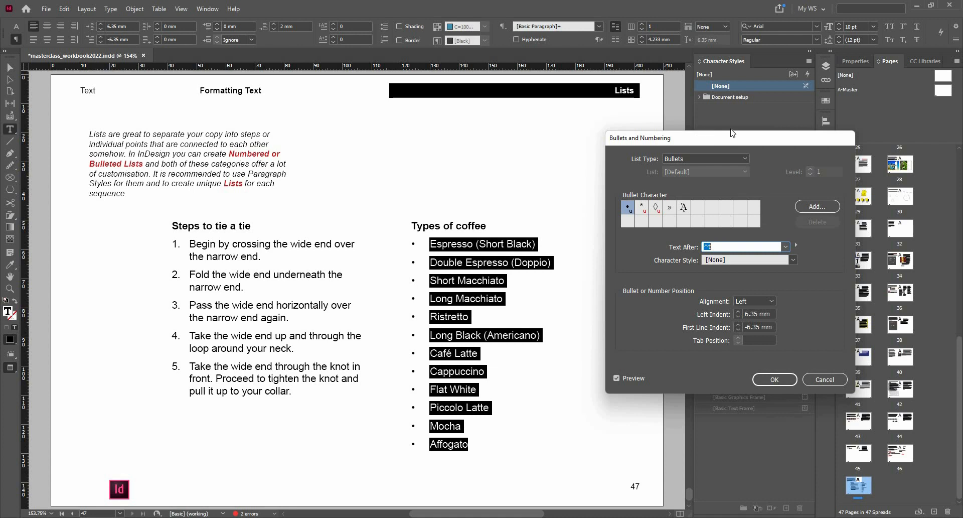
Step: Try to add a bullet character for the coffee list from the Webdings font
left_click(810, 210)
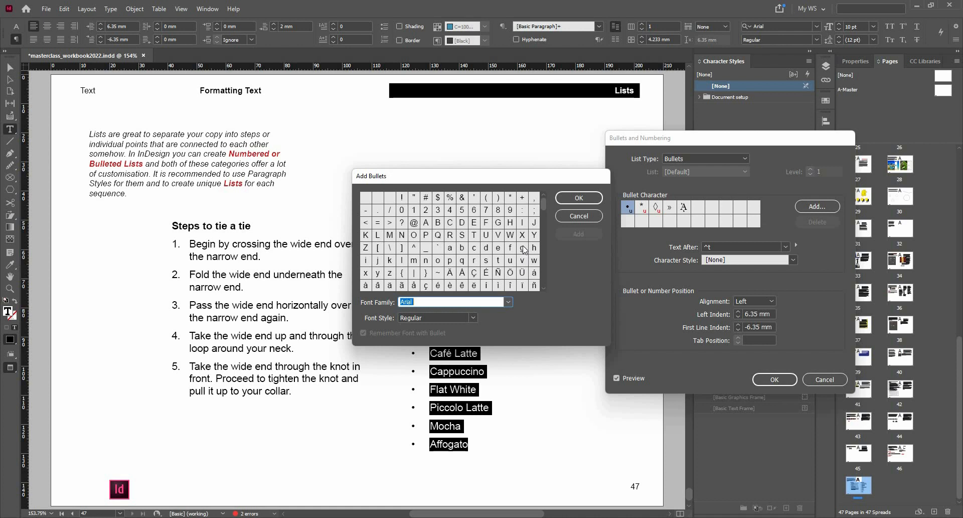
left_click(509, 302)
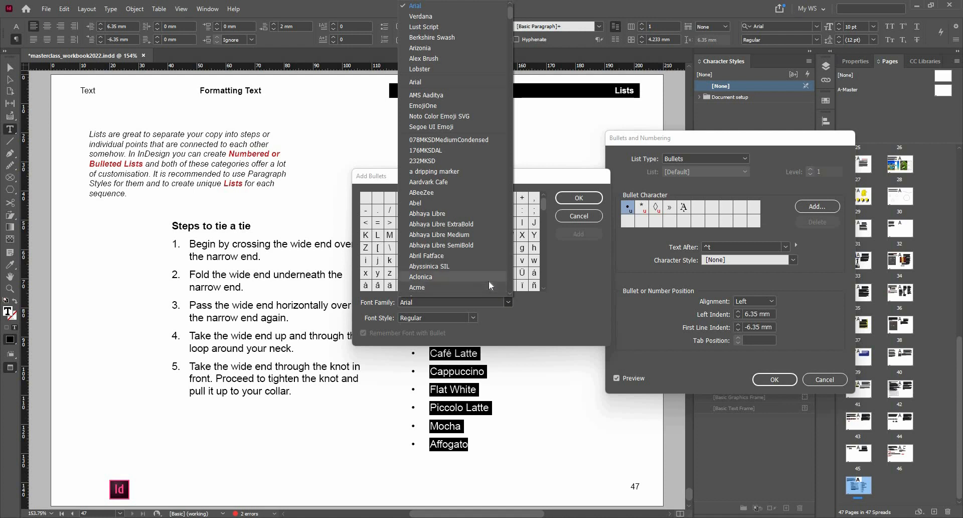
scroll(489, 281, "down", 15)
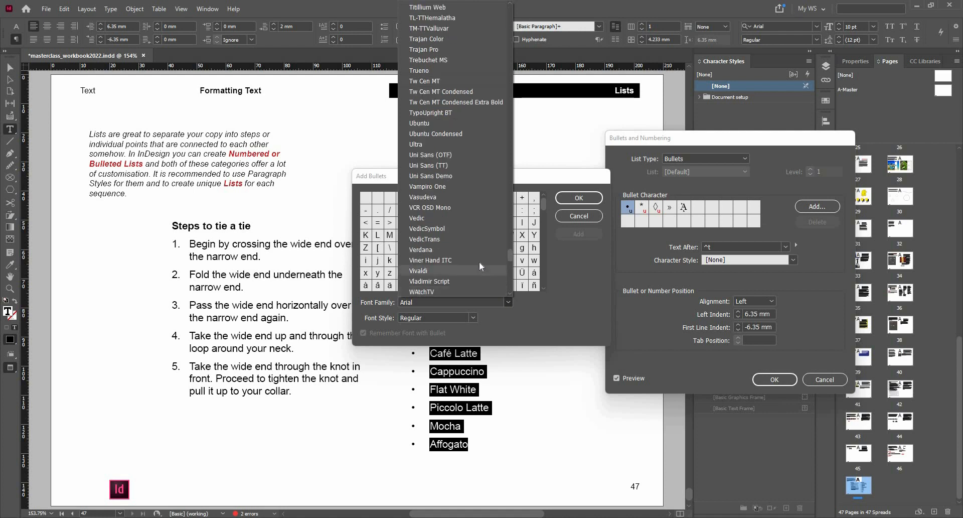
scroll(479, 261, "down", 6)
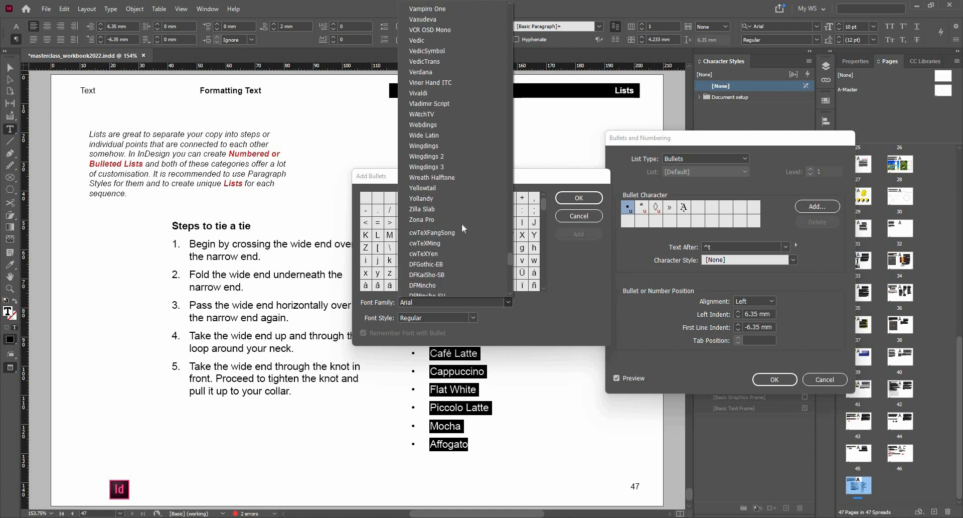
left_click(440, 124)
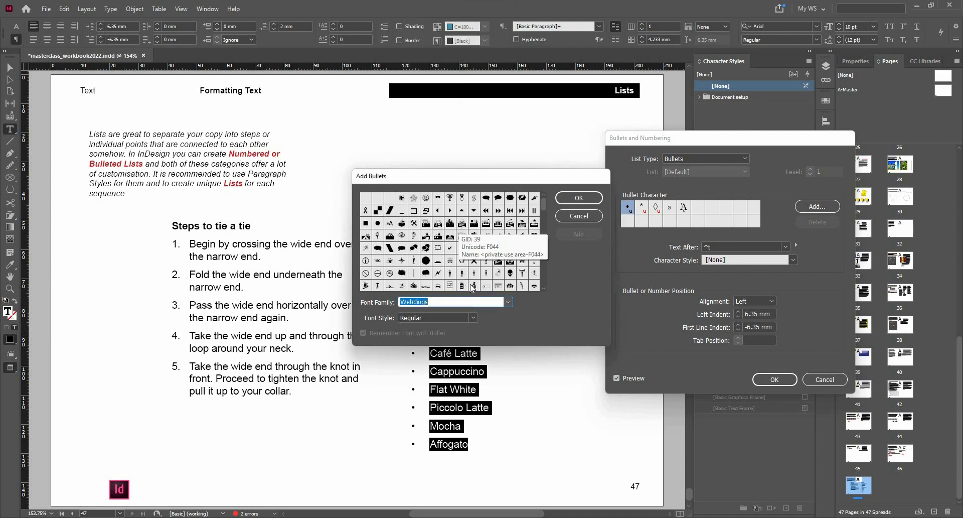
left_click(579, 198)
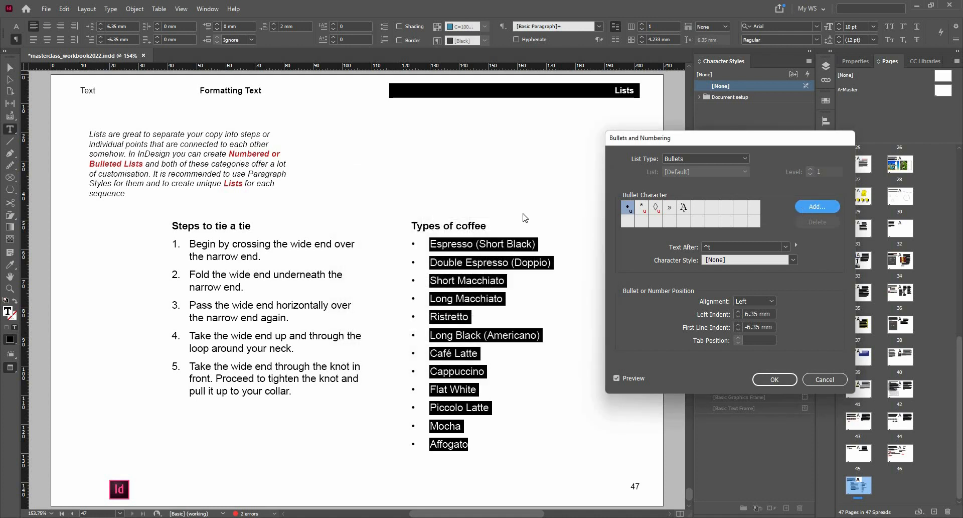
Step: Add the Webdings check mark to the bullet characters and use it as the coffee list's bullet
left_click(813, 206)
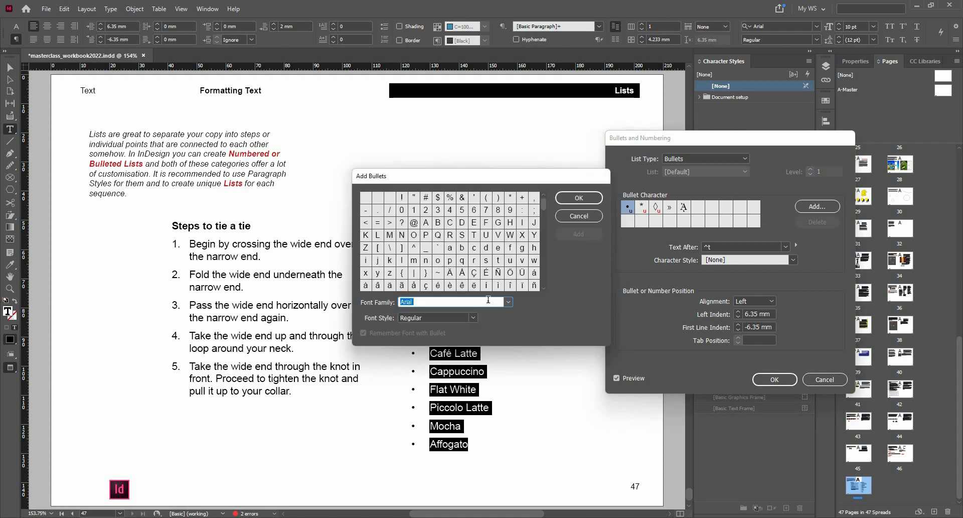
type("Webdings")
key("Tab")
left_click(486, 211)
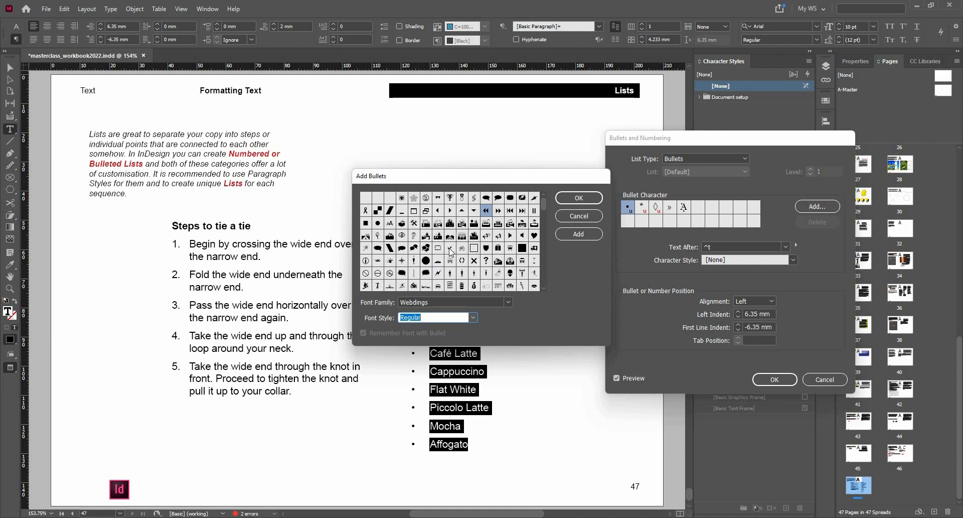
left_click(451, 249)
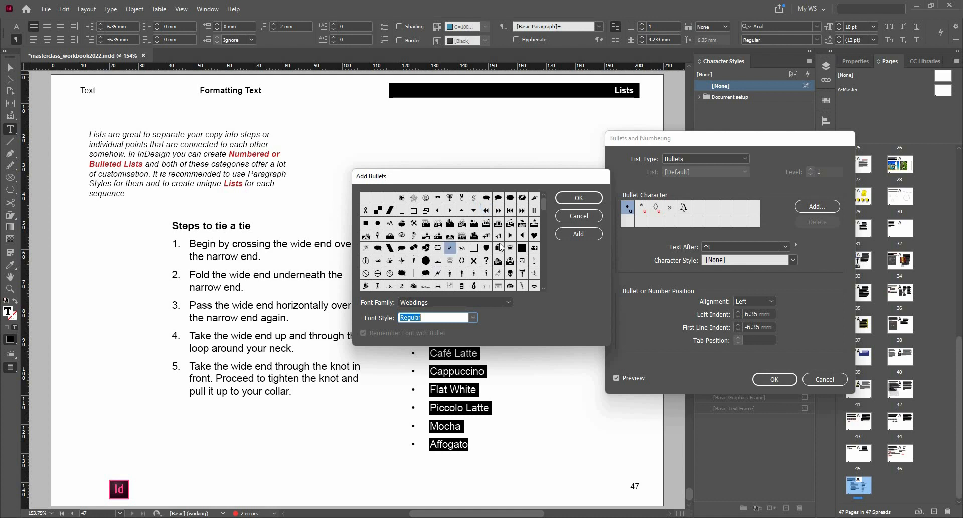
left_click(577, 198)
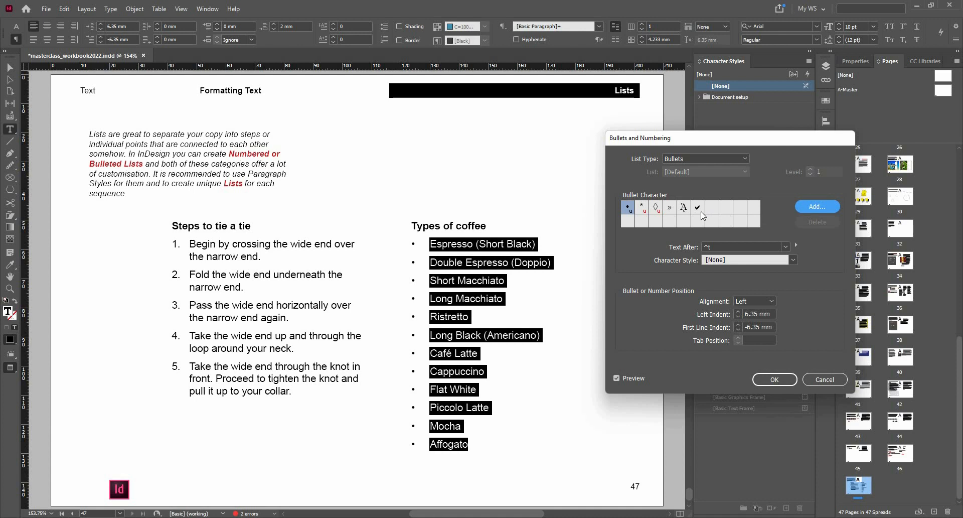
left_click(699, 207)
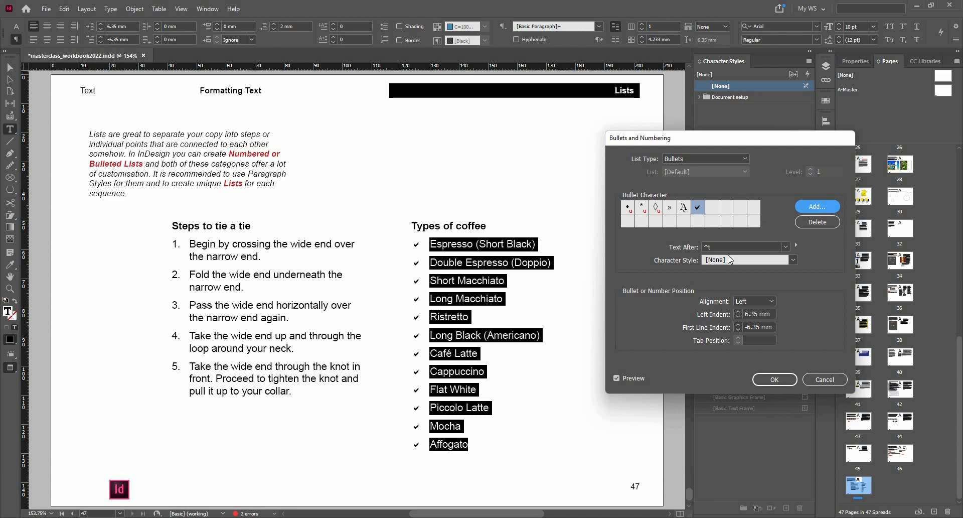
Step: Assign the Highlight character style to the coffee list's bullets, apply the settings, and switch to the Selection tool
left_click(793, 260)
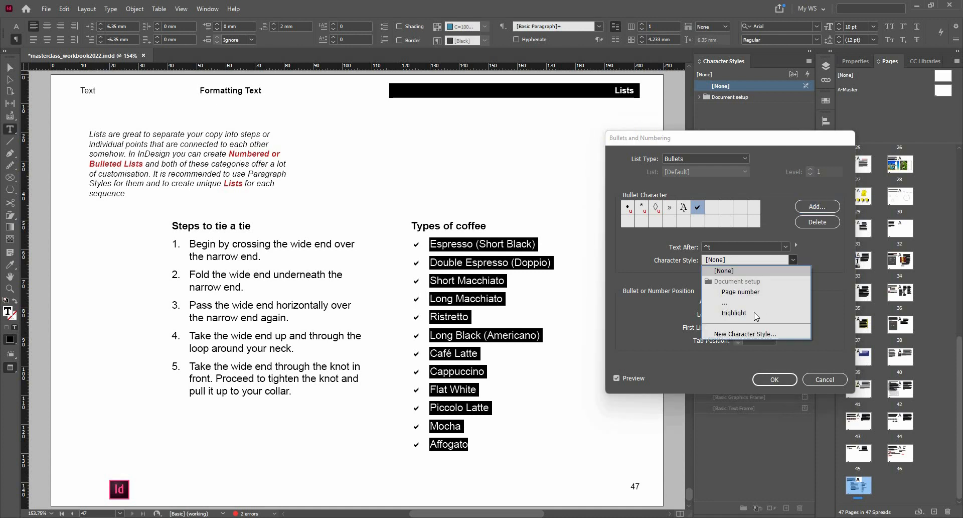
left_click(754, 312)
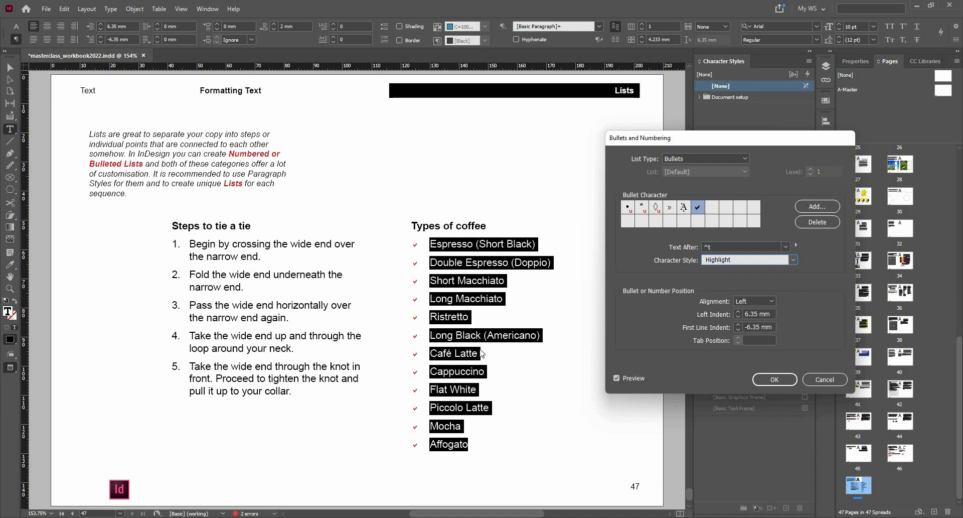
left_click(774, 380)
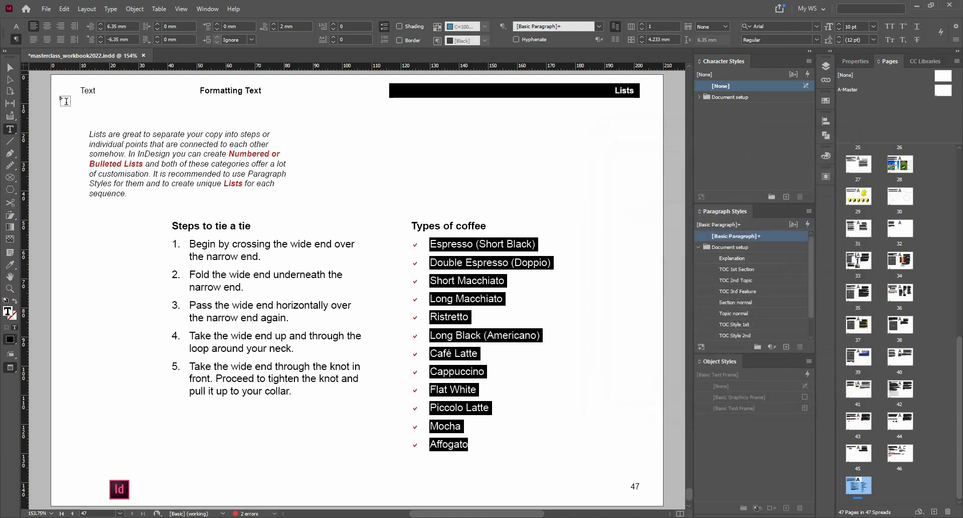
left_click(8, 68)
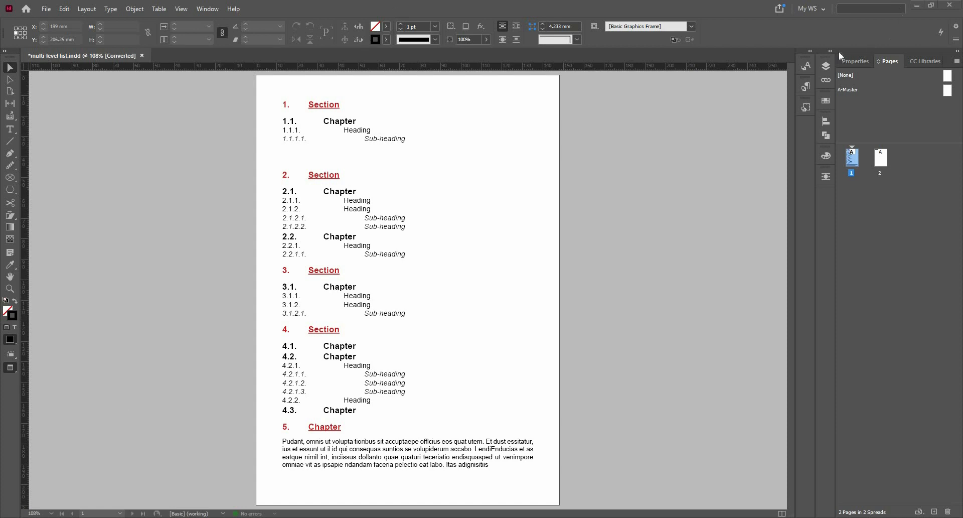
Step: Show the Bullets and Numbering settings of the MLL Level 1 paragraph style in the multi-level list document
left_click(807, 69)
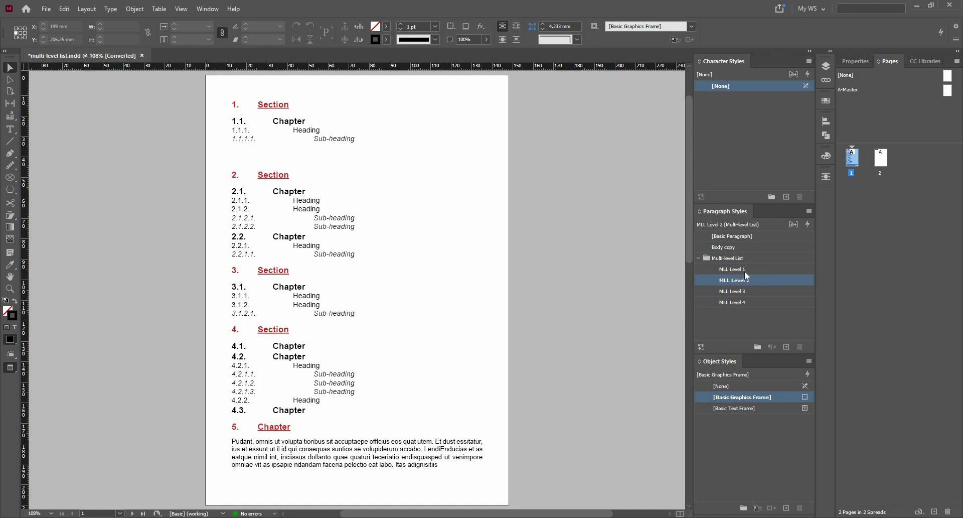
right_click(746, 270)
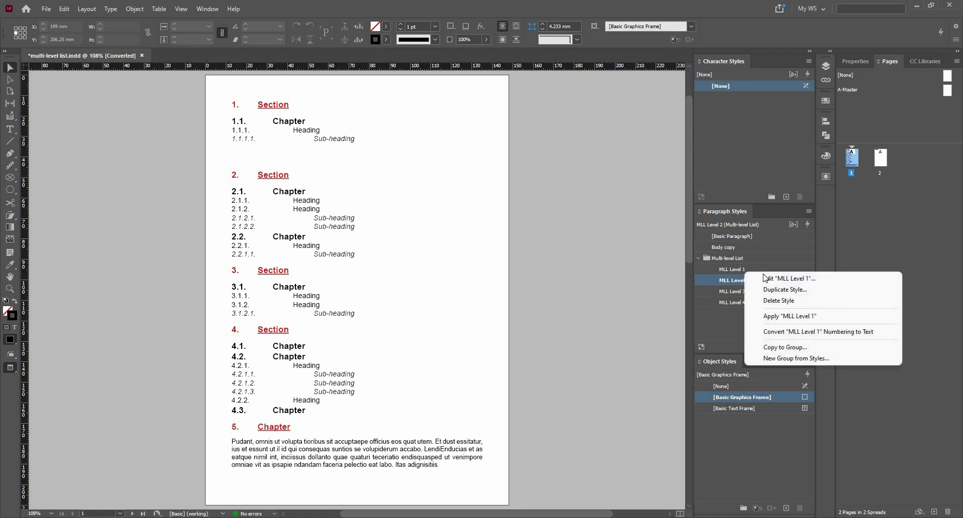
left_click(766, 278)
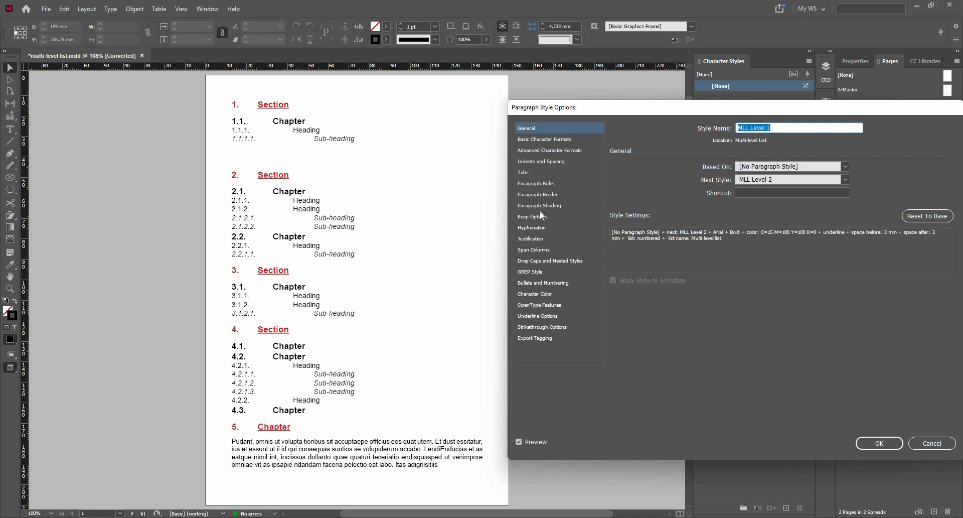
left_click(546, 282)
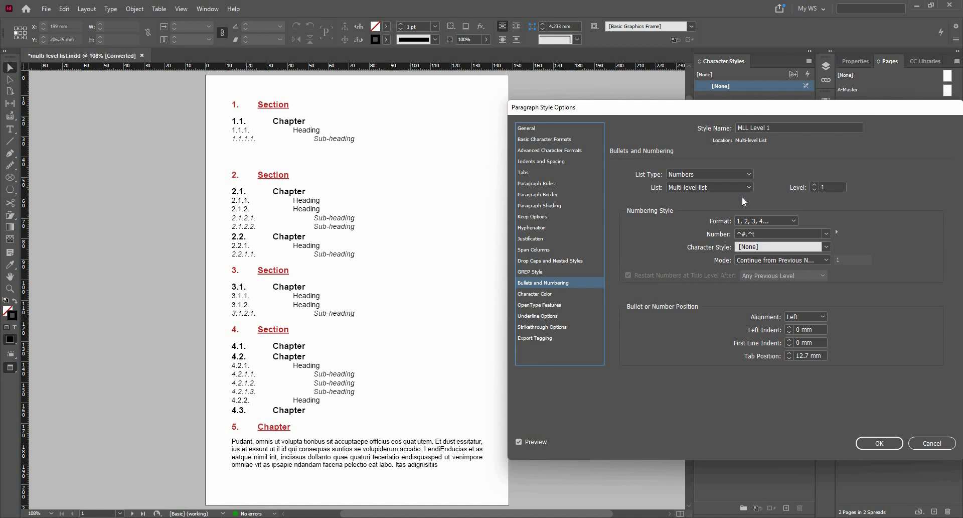
Step: Close the style options without changes and create a new A4 landscape document measured in millimetres
left_click(932, 443)
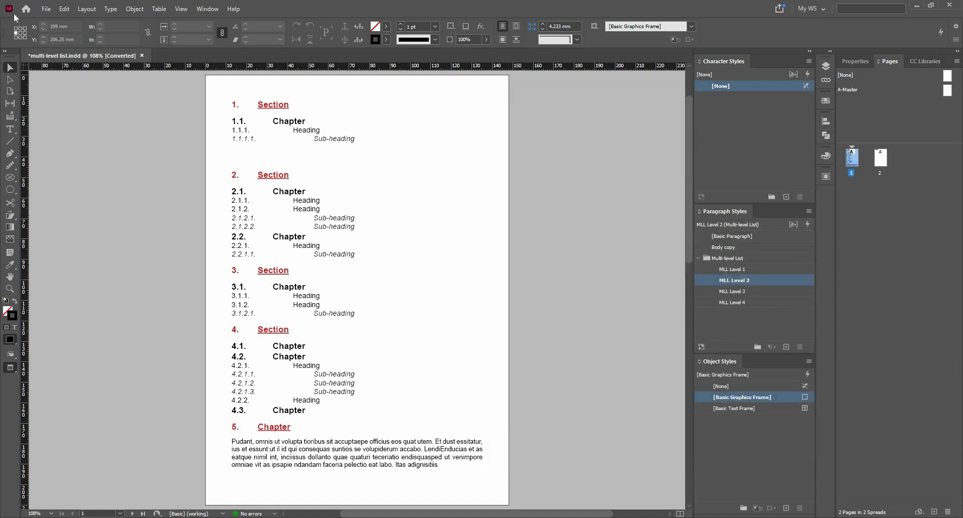
key("ctrl+n")
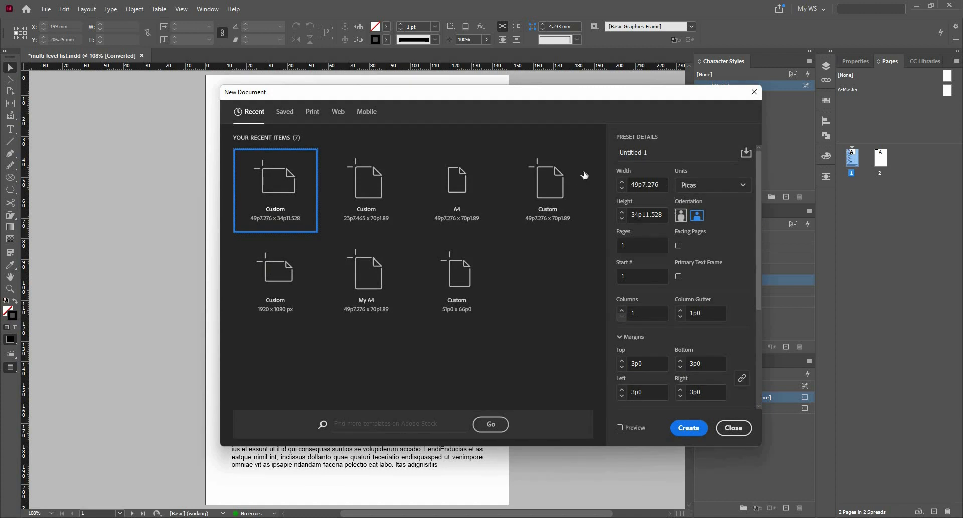
left_click(712, 187)
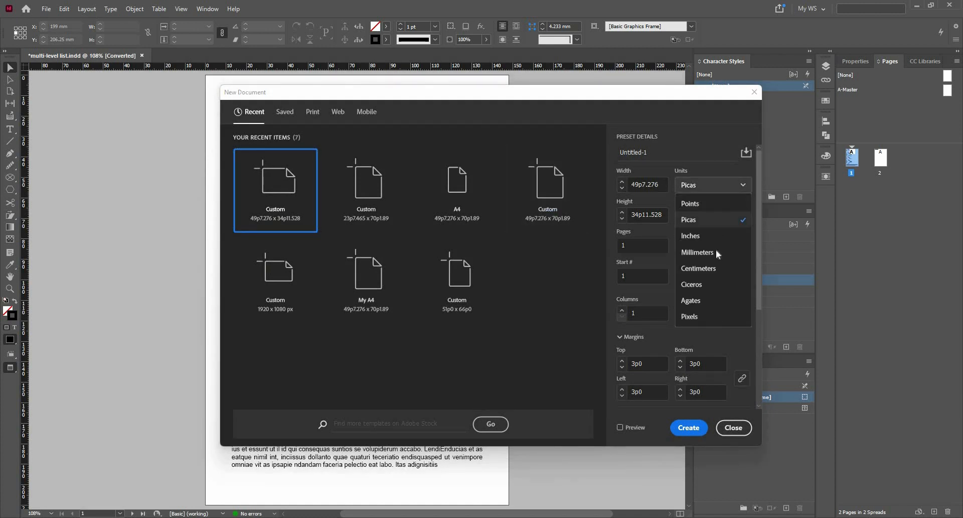
left_click(717, 252)
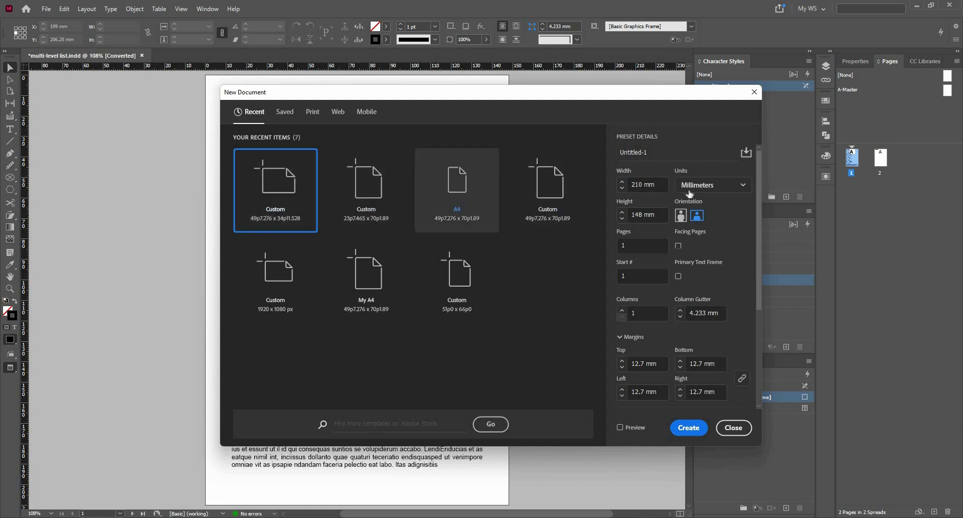
left_click(479, 206)
left_click(707, 187)
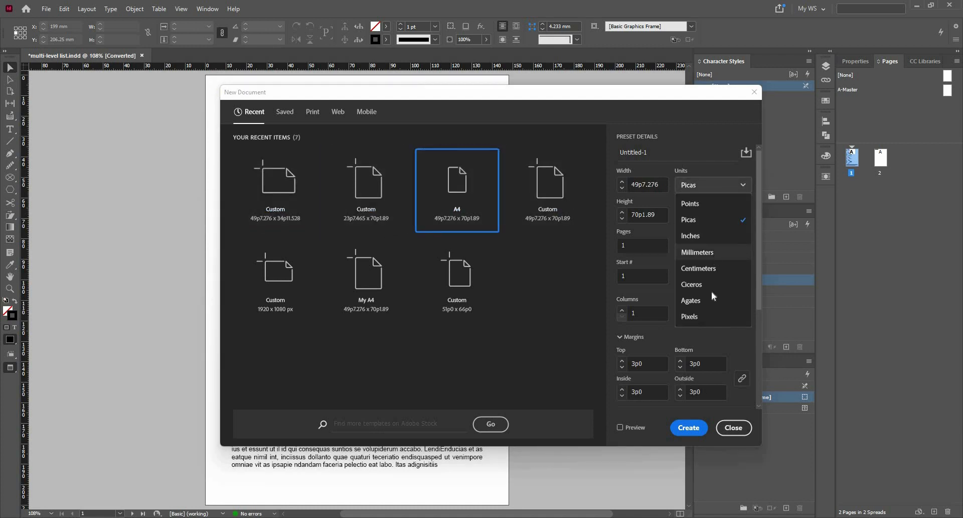
left_click(715, 254)
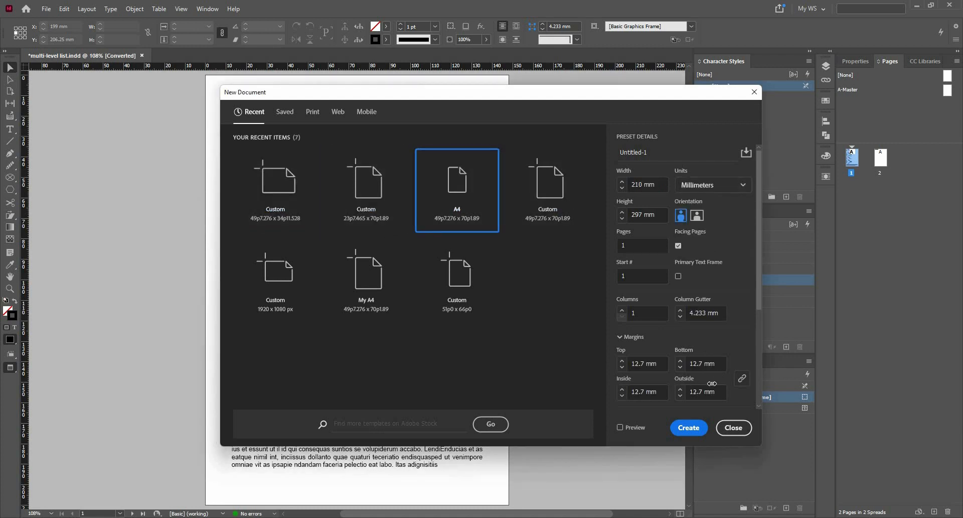
left_click(697, 215)
left_click(689, 428)
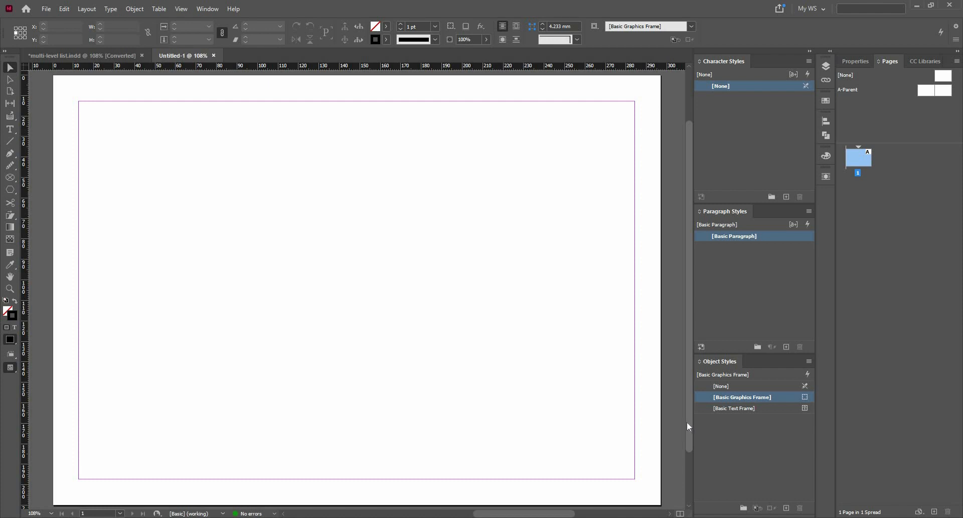
Step: Draw a text frame about 122 by 184 mm on the page's left half and enter "Chapter 1"
left_click(10, 129)
left_click_drag(82, 98, 331, 473)
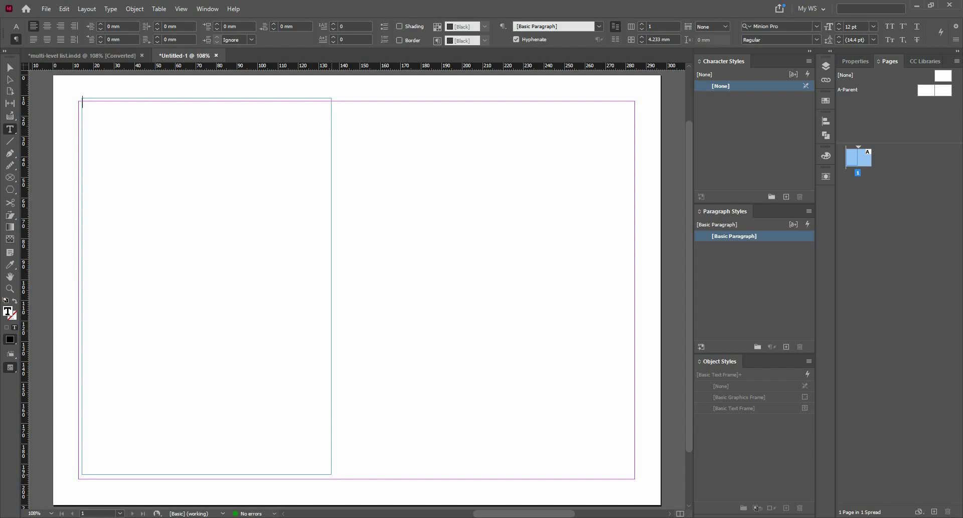
type("C")
type("hape=")
key("BackSpace")
key("BackSpace")
type("ter 1")
Step: Format the "Chapter 1" paragraph as a numbered list item
triple_click(100, 101)
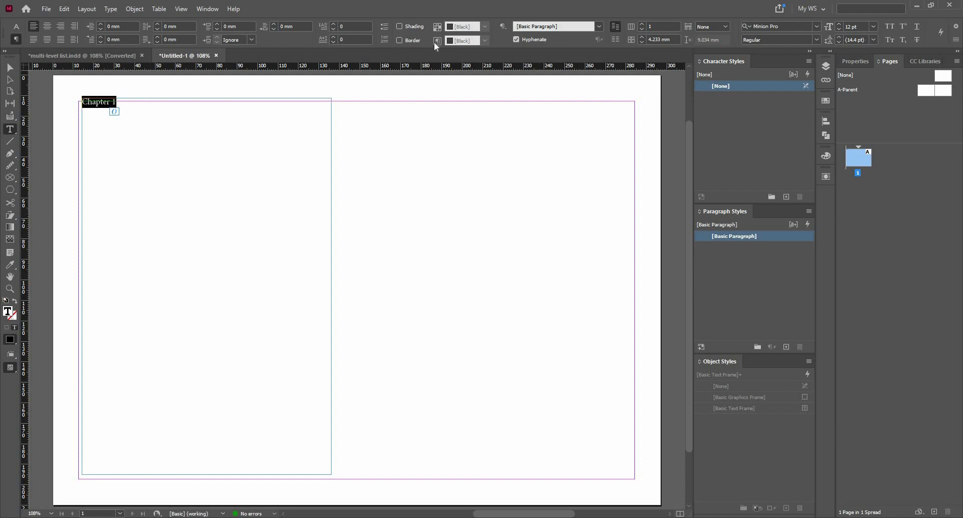
left_click(384, 40)
left_click(141, 104)
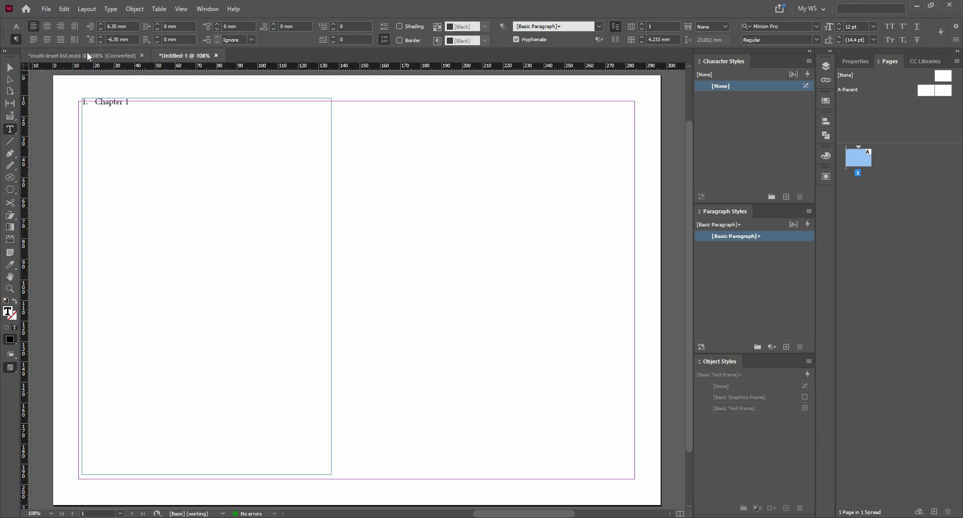
Step: Enlarge the "Chapter 1" text to 19 pt and move its frame slightly down and to the right
key("ctrl+a")
left_click(17, 29)
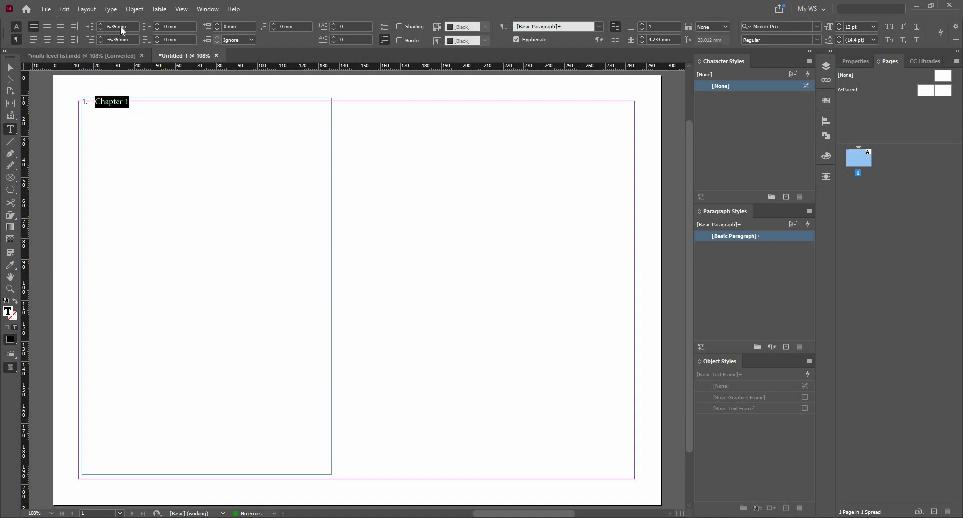
left_click(125, 24)
left_click(125, 24)
left_click(125, 24)
left_click(125, 23)
left_click(125, 24)
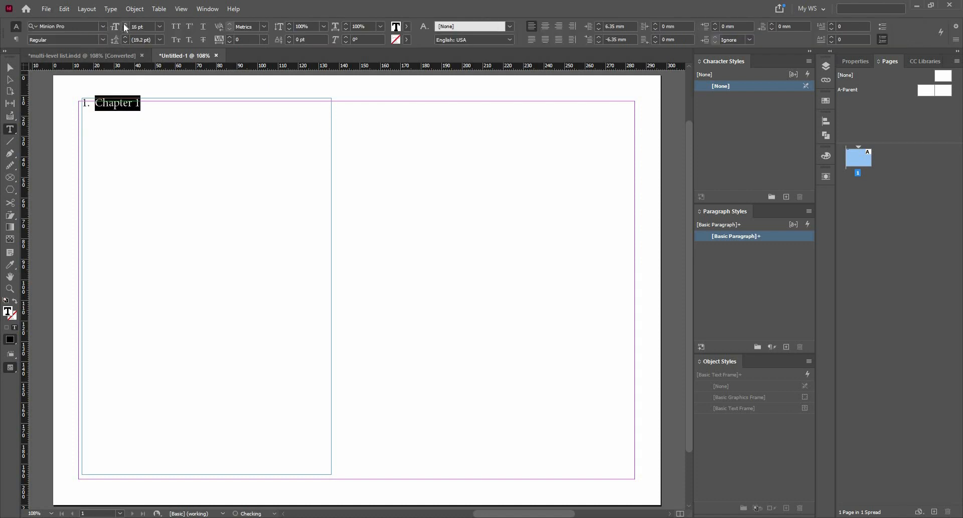
key("ctrl+shift+period")
key("Right")
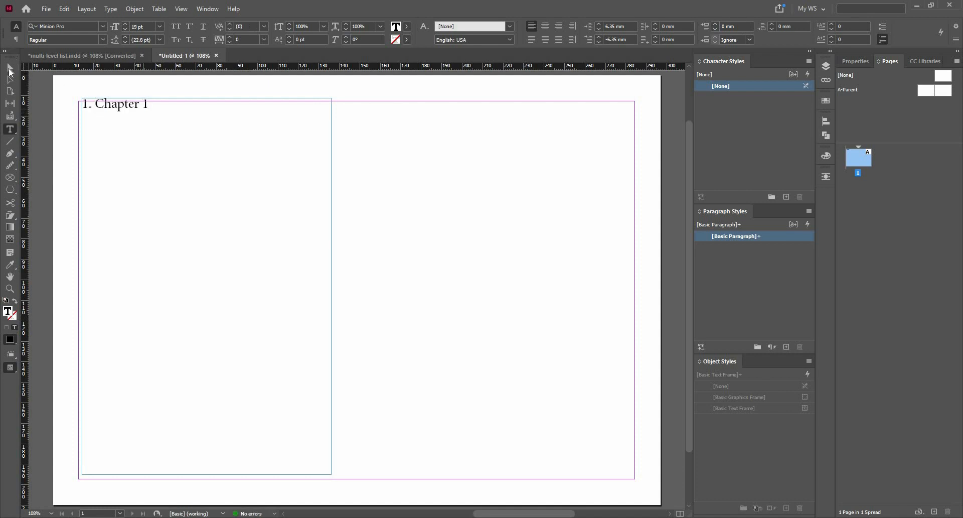
key("Escape")
left_click_drag(127, 106, 135, 121)
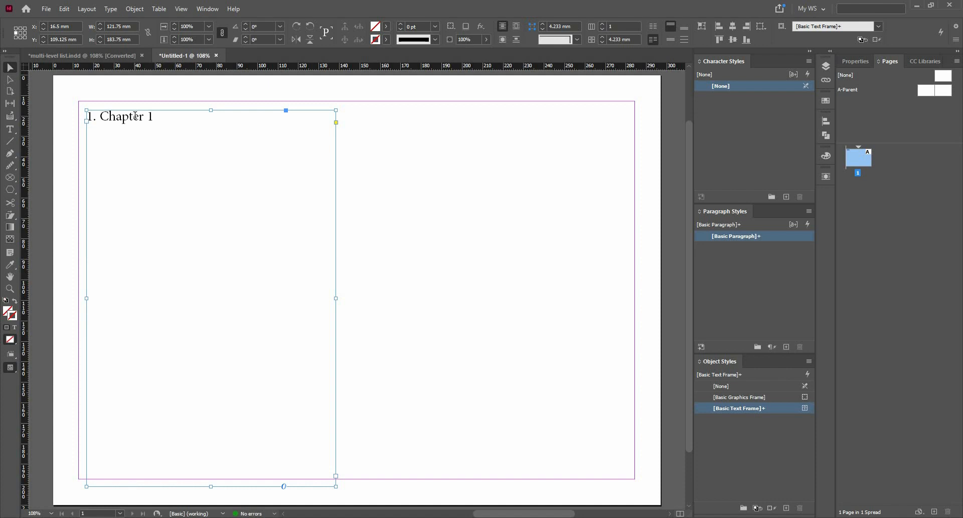
Step: Add "Chapter 2" as a second item of the numbered list below "Chapter 1"
double_click(135, 116)
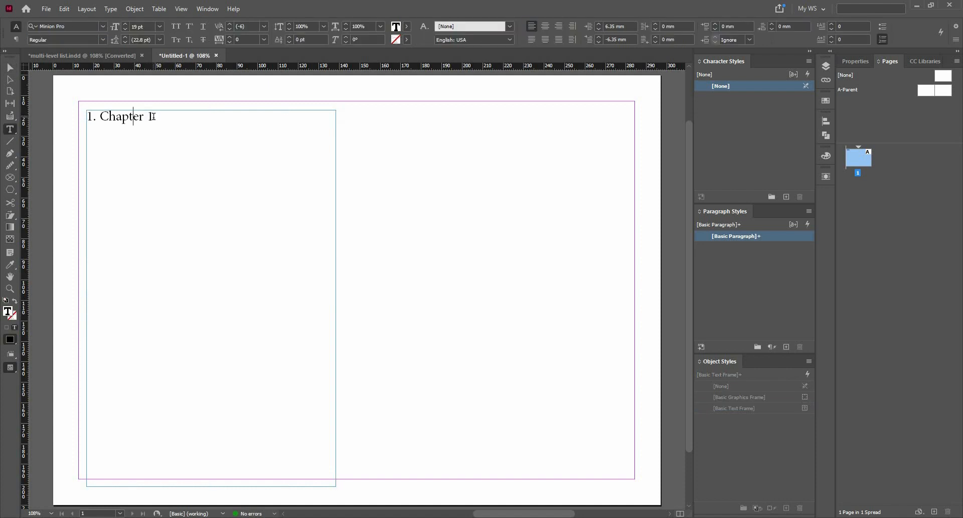
left_click(153, 117)
key("Return")
type("Chapte")
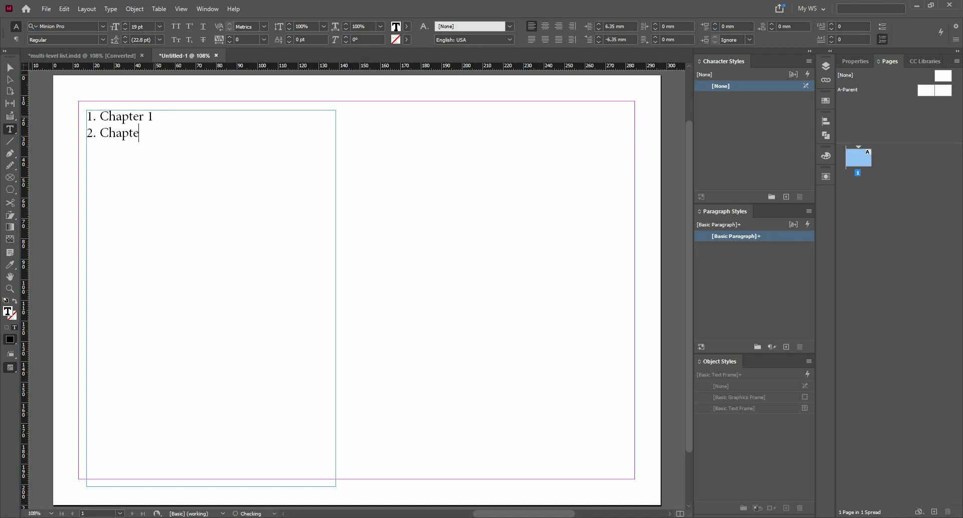
type("r 2")
key("Escape")
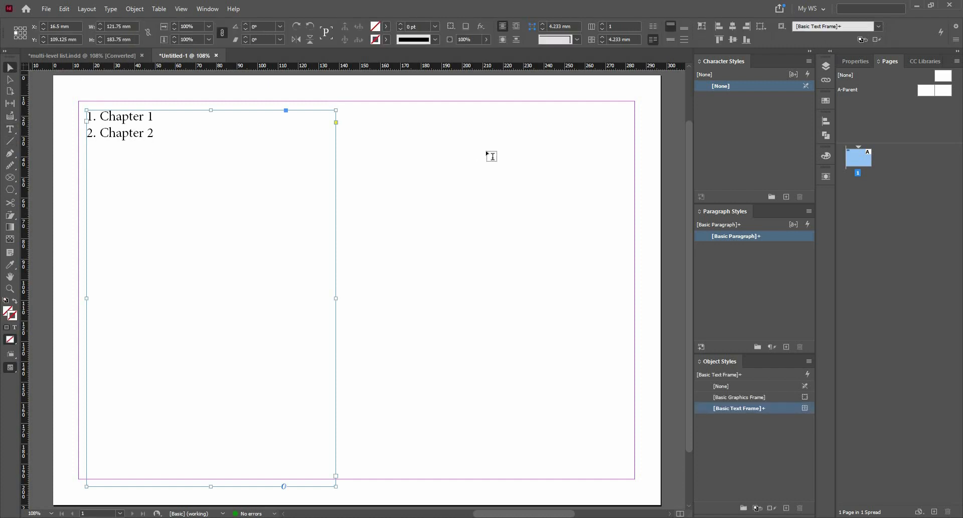
Step: Draw a second text frame about 114 by 99 mm on the page's right half and enter "C"
key("t")
left_click_drag(366, 113, 597, 315)
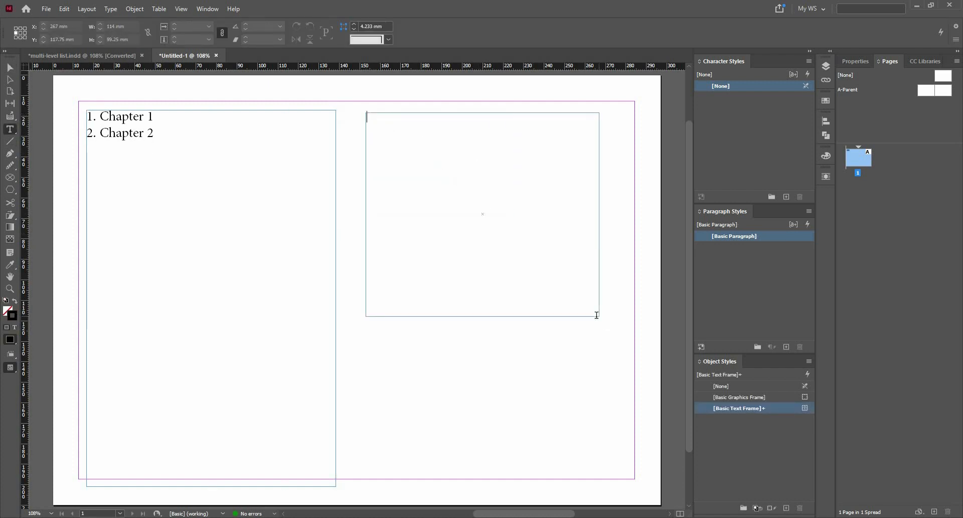
type("C")
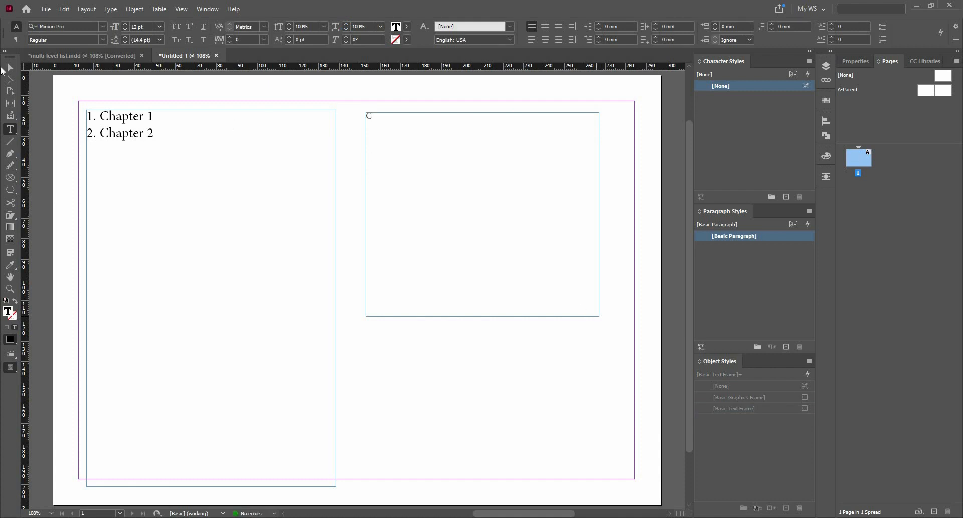
key("Escape")
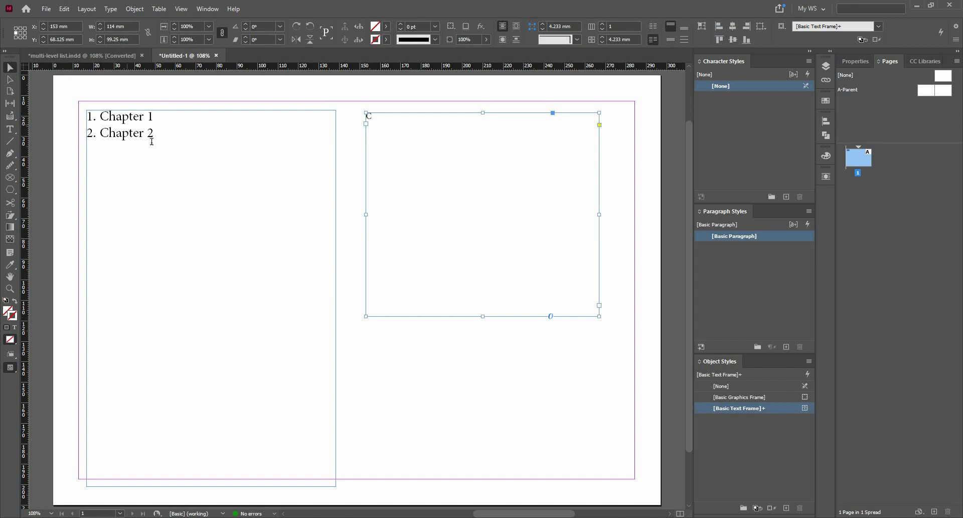
Step: Check the font size of "Chapter 2" and set the second frame's text to 19 pt
left_click(151, 133)
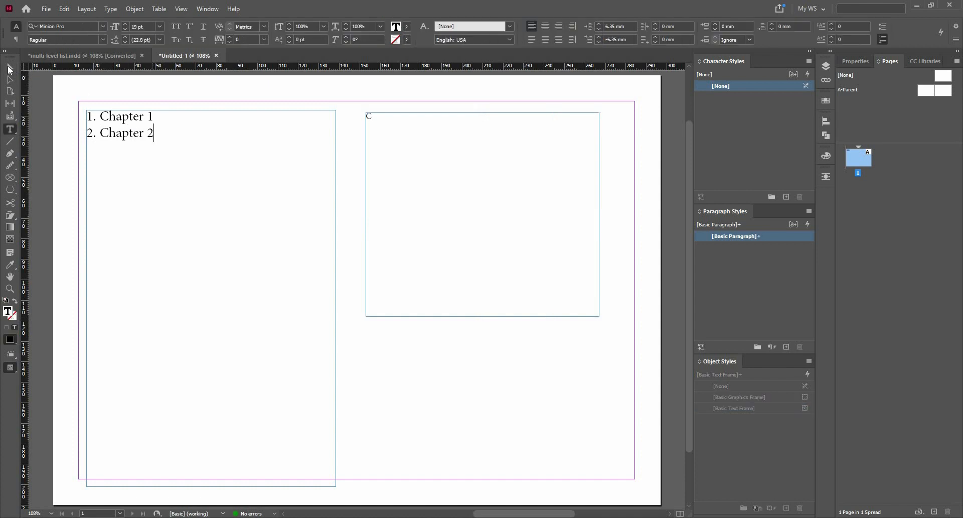
key("Escape")
left_click(405, 123)
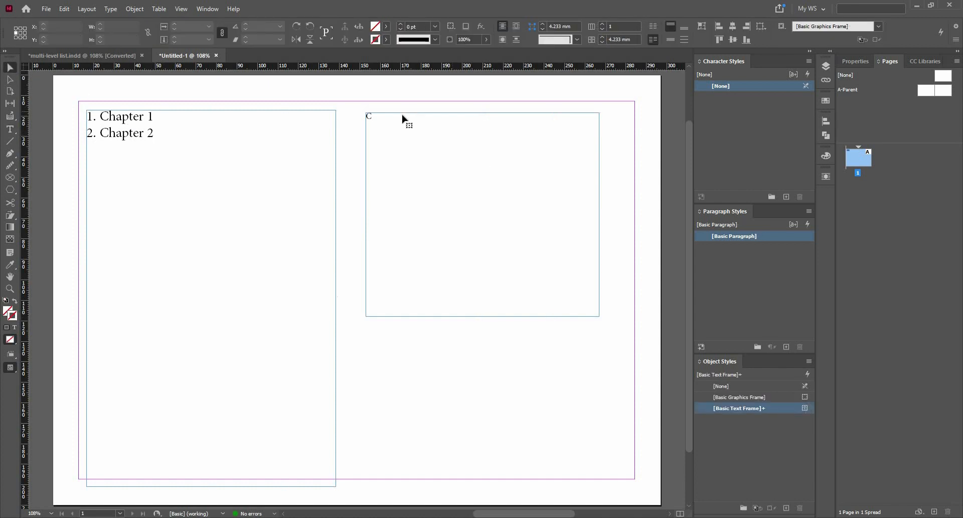
key("t")
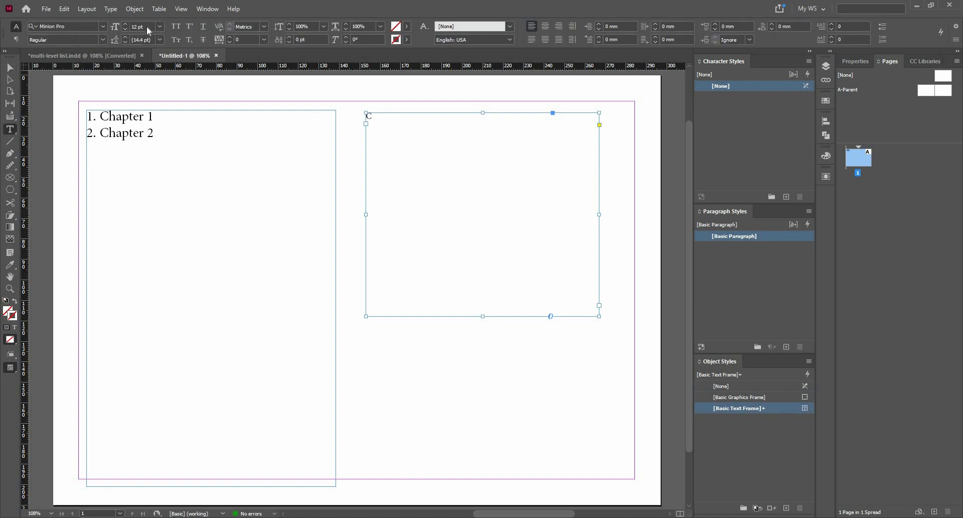
left_click_drag(148, 27, 105, 29)
type("19")
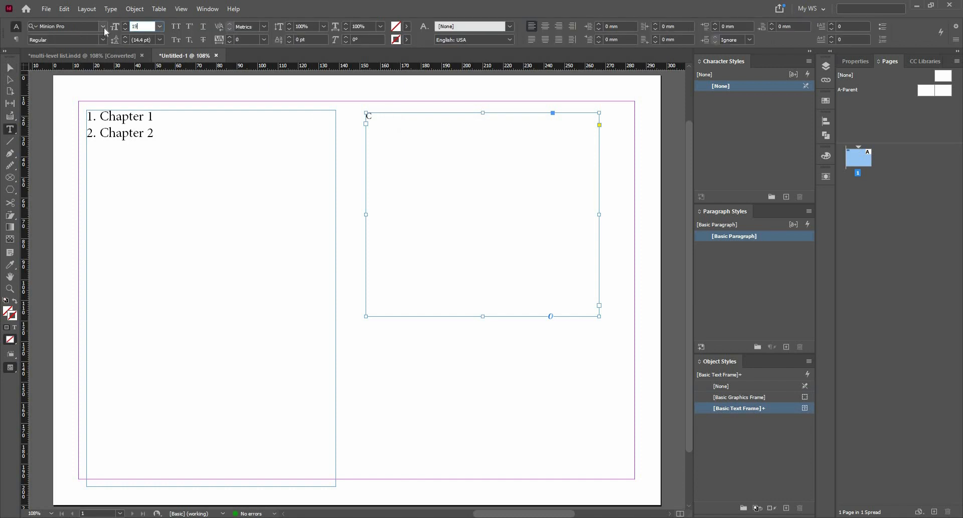
key("Tab")
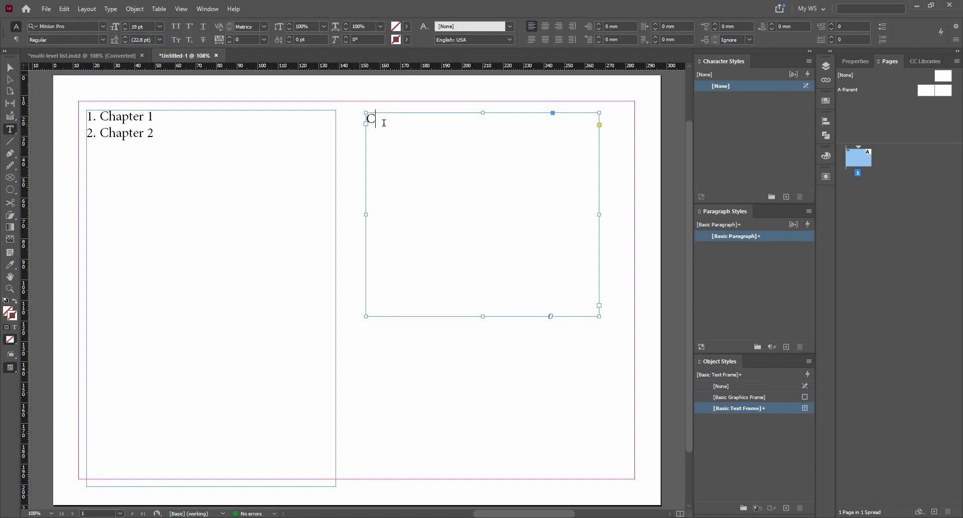
Step: Complete the second frame's text as "Chapter 3", format it as a numbered list item, and deselect everything
left_click(377, 119)
type("ha")
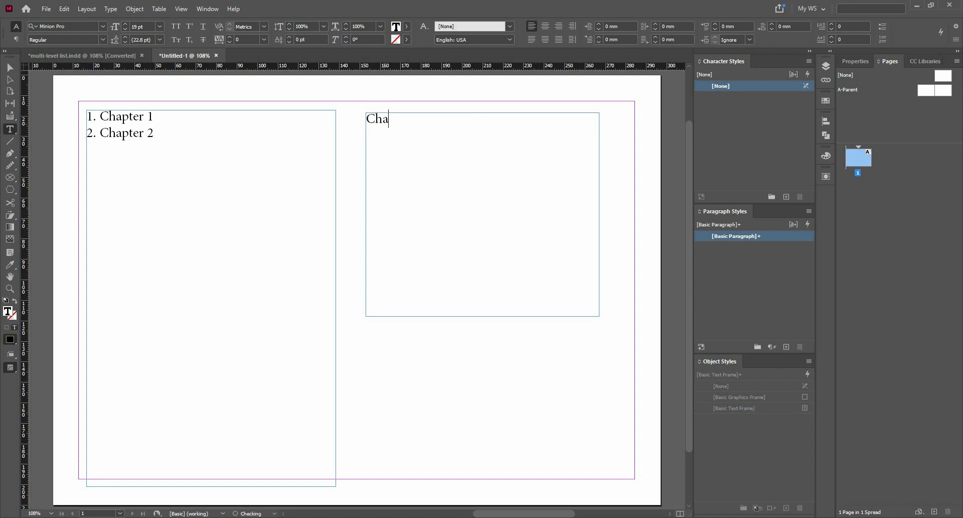
type("pter 3")
left_click(14, 39)
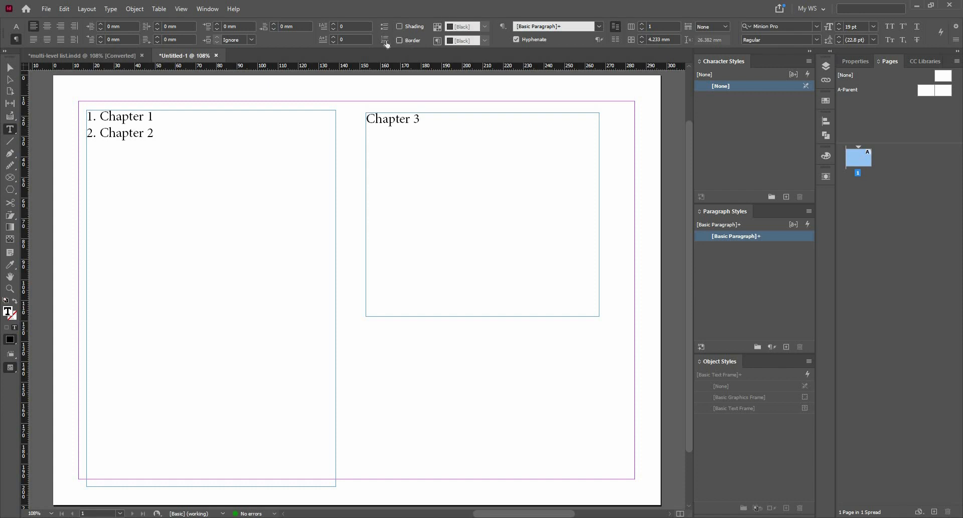
left_click(385, 41)
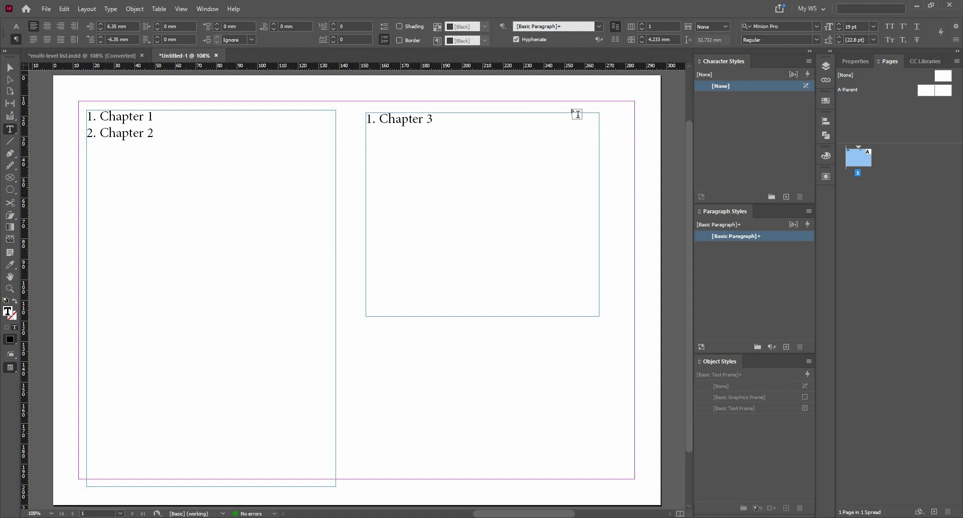
key("Escape")
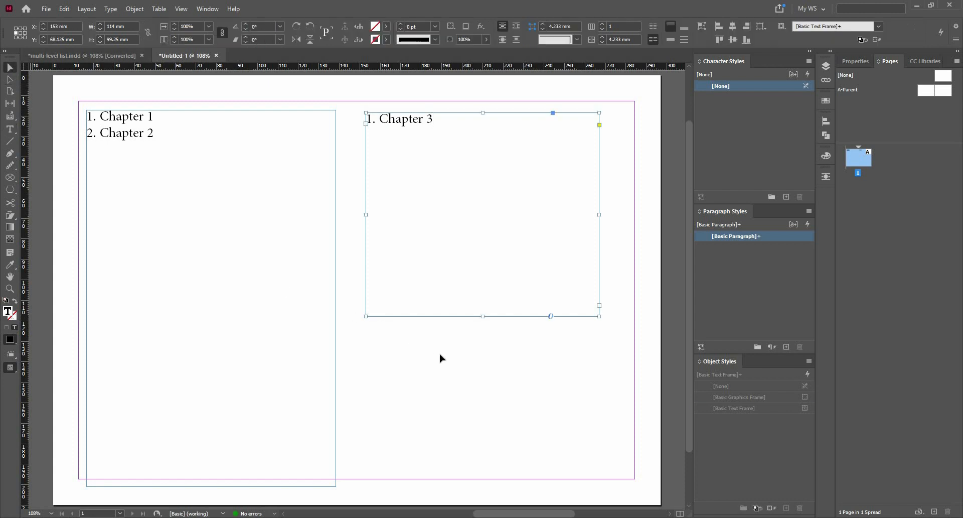
key("ctrl+shift+a")
Step: Create a new paragraph style named "Chapter titles", viewing its Bullets and Numbering settings
left_click(810, 212)
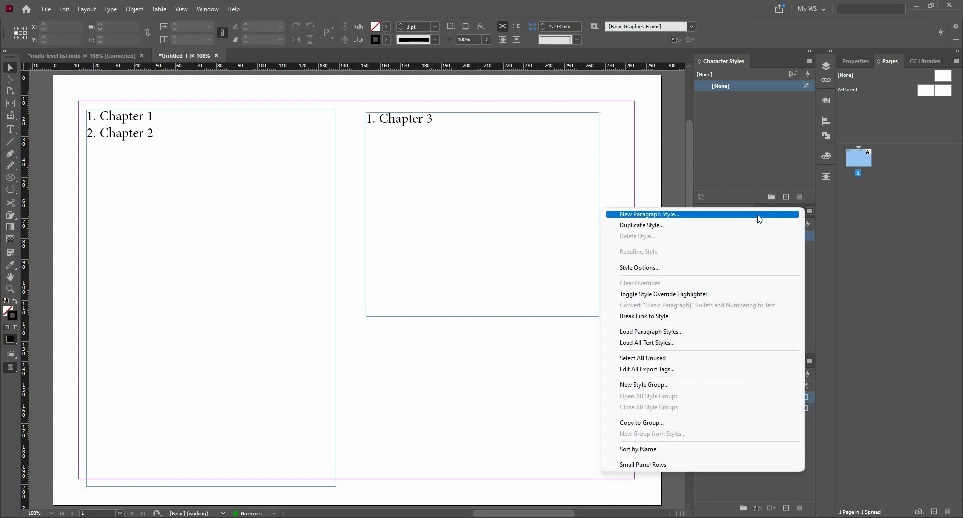
left_click(760, 219)
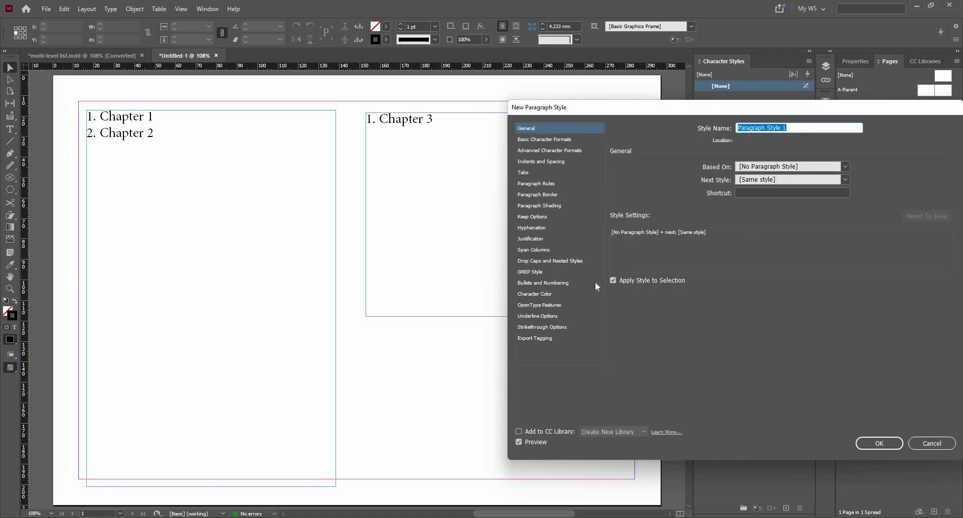
left_click(547, 279)
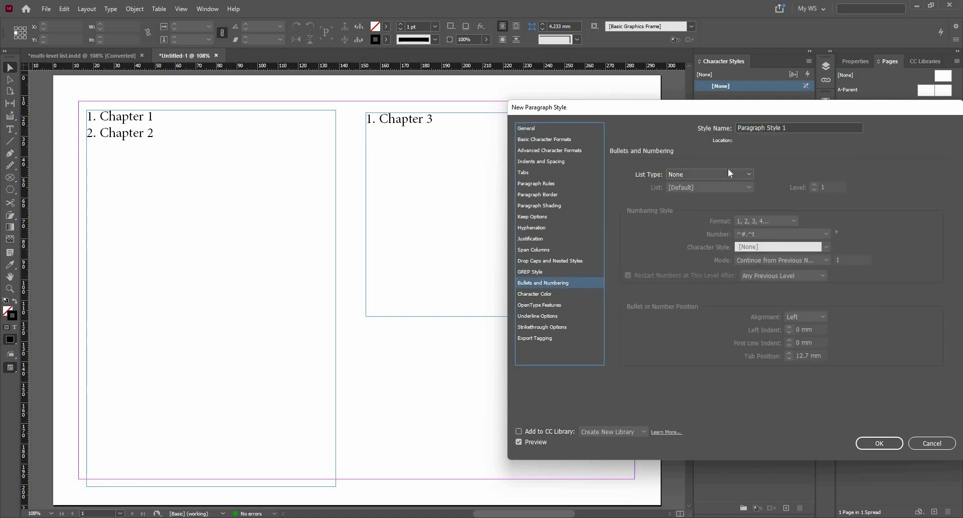
left_click_drag(799, 127, 654, 140)
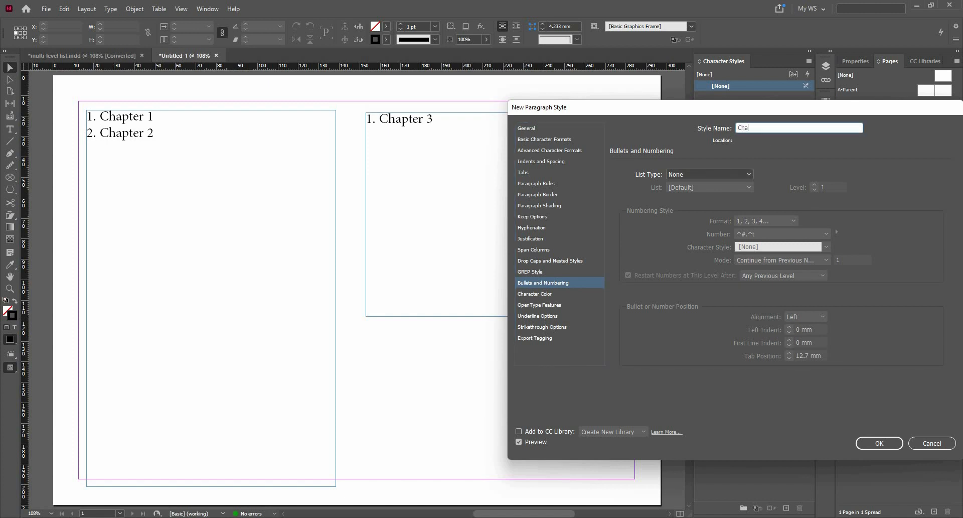
type("te")
key("BackSpace")
key("BackSpace")
key("BackSpace")
type("pterv")
key("BackSpace")
type("titles")
left_click(878, 442)
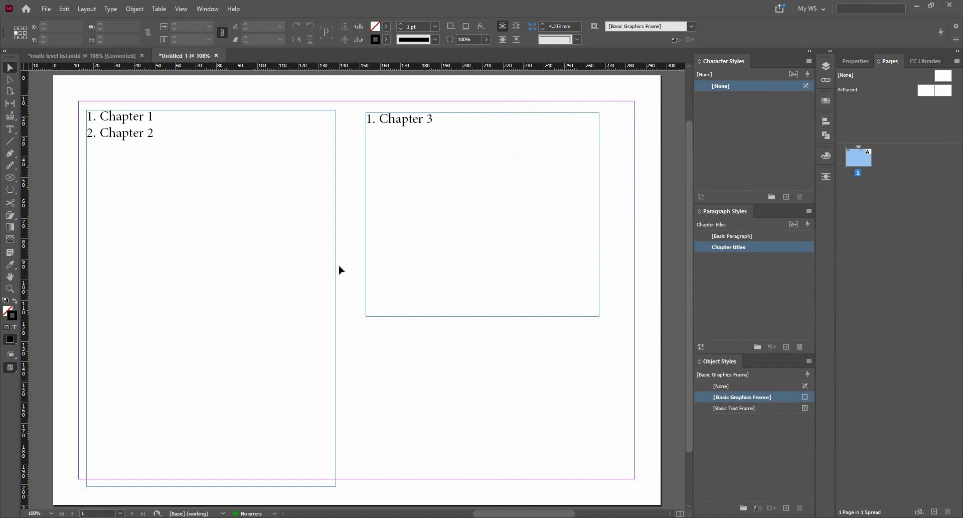
Step: Apply the Chapter titles paragraph style to the text in both text frames
left_click(381, 174)
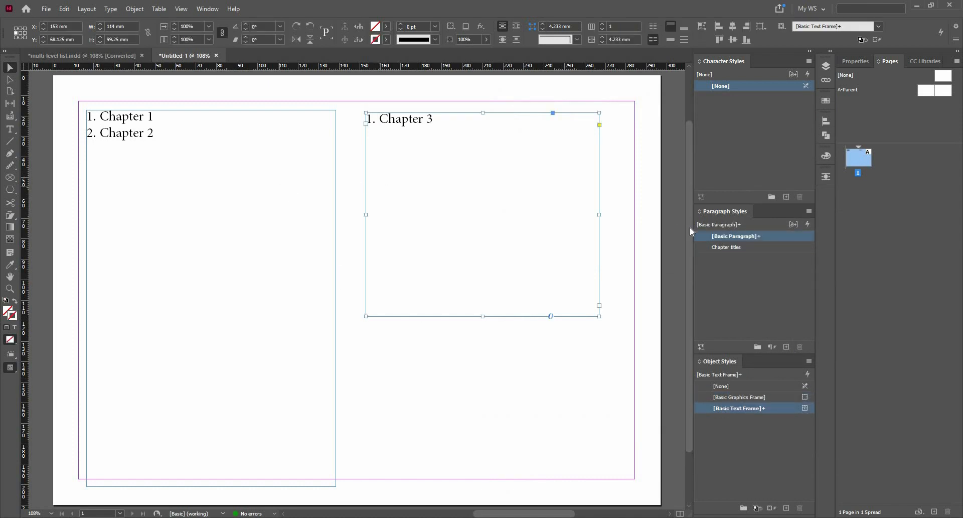
key("ctrl+alt+bracketleft")
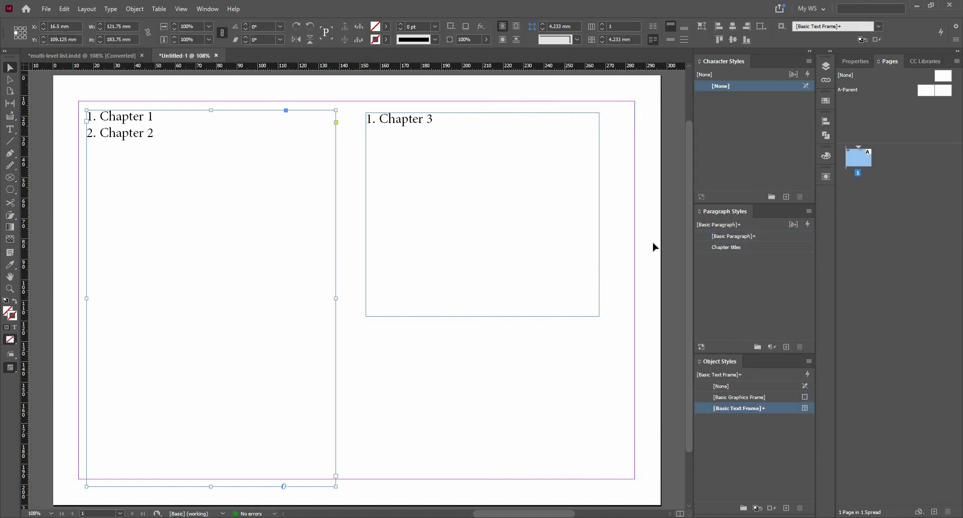
key("ctrl+alt+bracketleft")
left_click(726, 245)
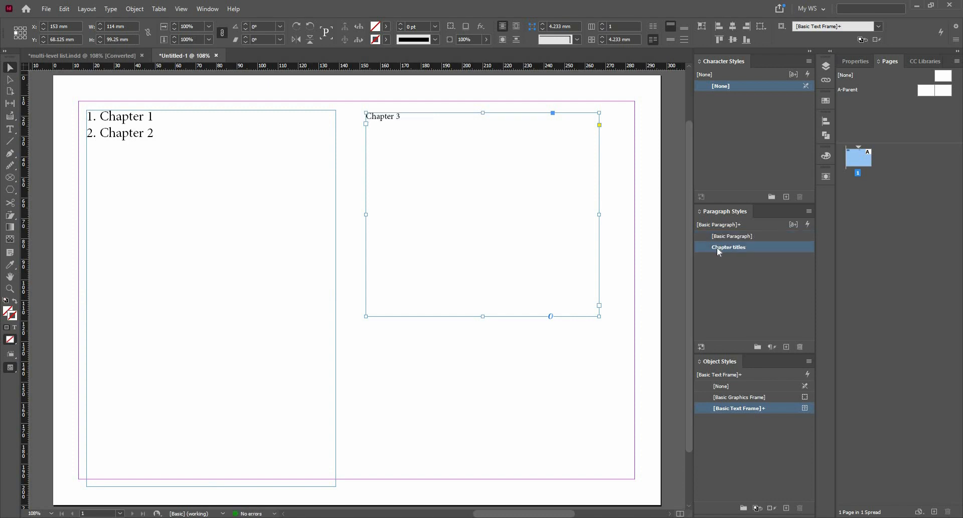
key("ctrl+alt+bracketleft")
left_click(760, 249)
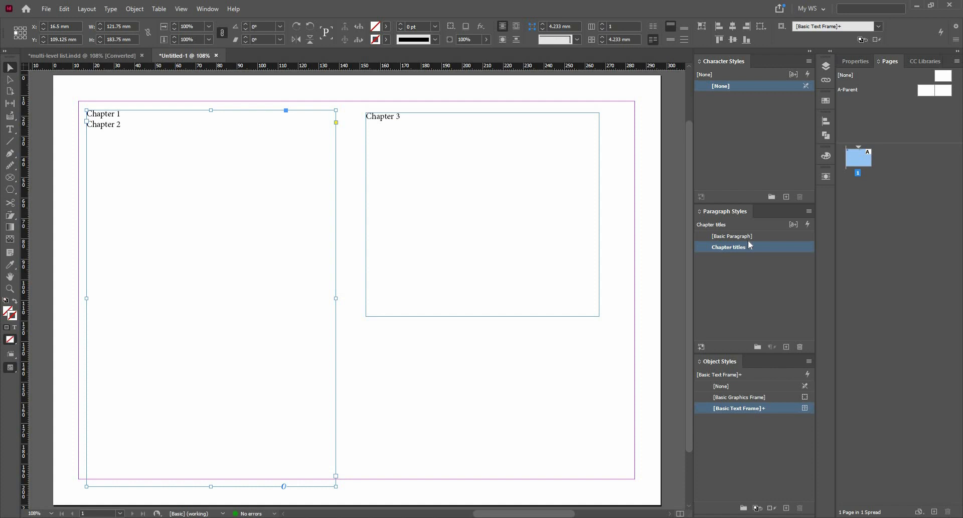
Step: Edit the Chapter titles paragraph style and set its list type to Numbers
right_click(775, 248)
left_click(790, 254)
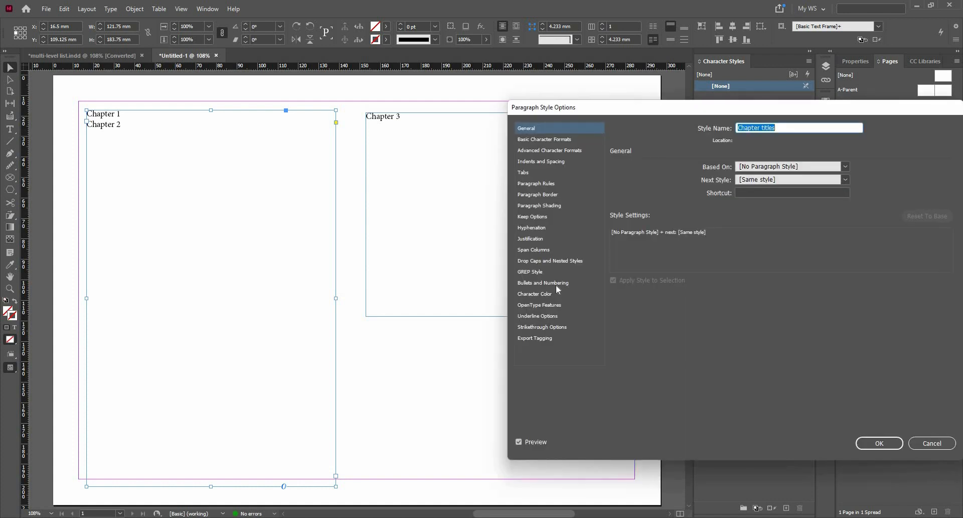
left_click(556, 283)
left_click(703, 176)
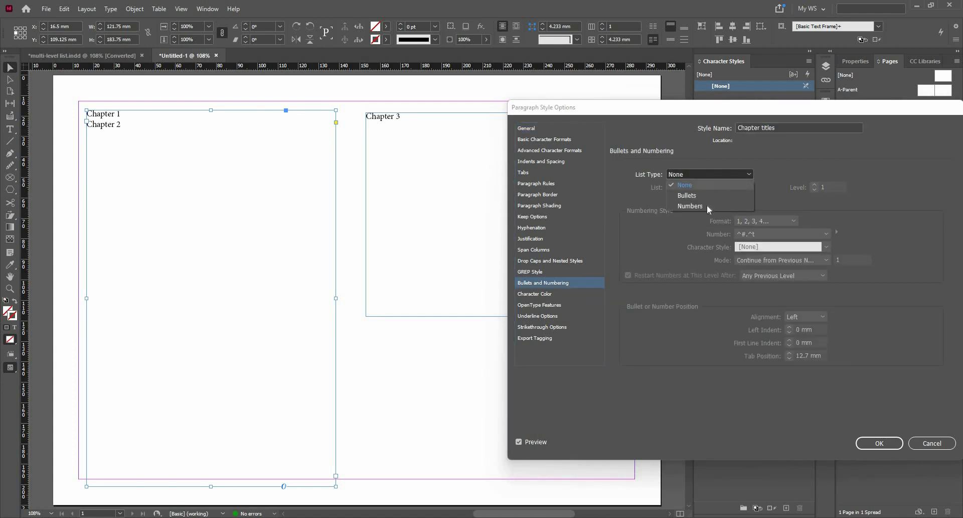
left_click(706, 207)
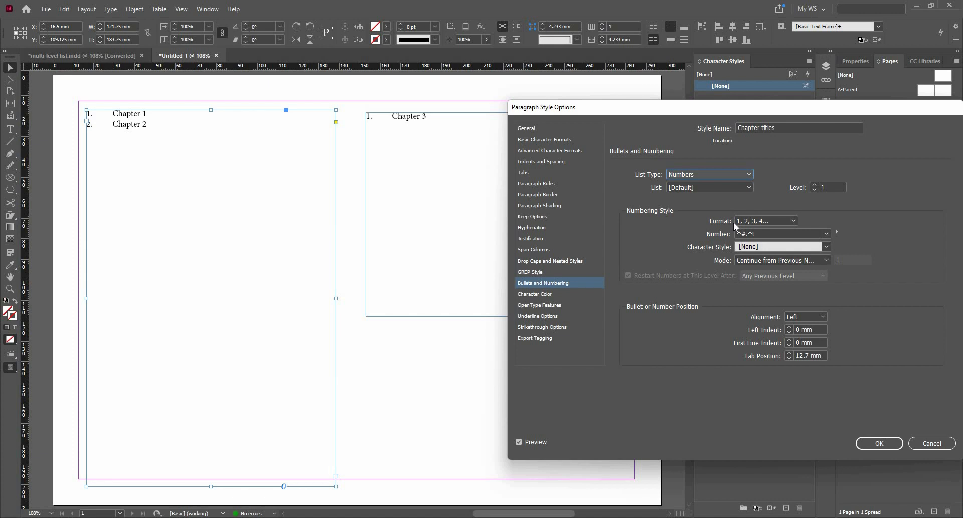
Step: Set the Chapter titles style's numbering mode to Start At and accept the style changes
left_click(803, 260)
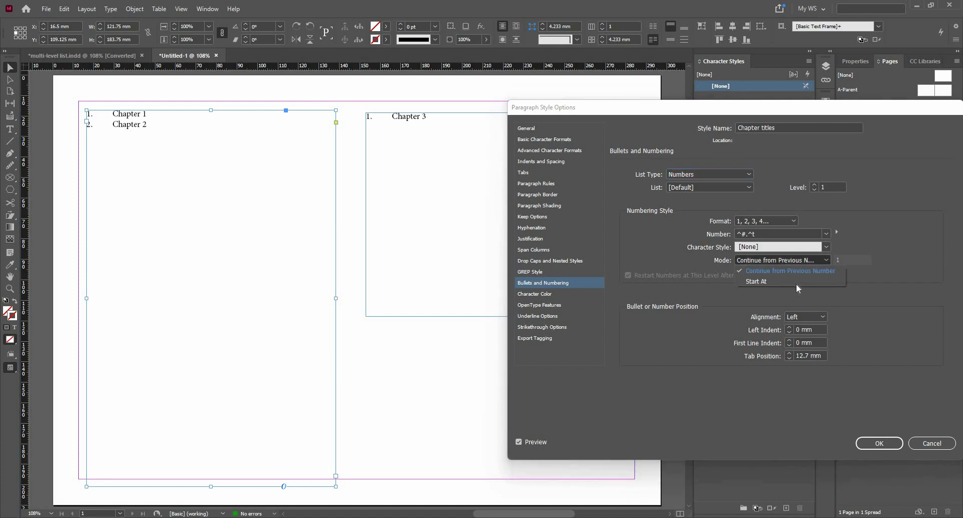
left_click(796, 284)
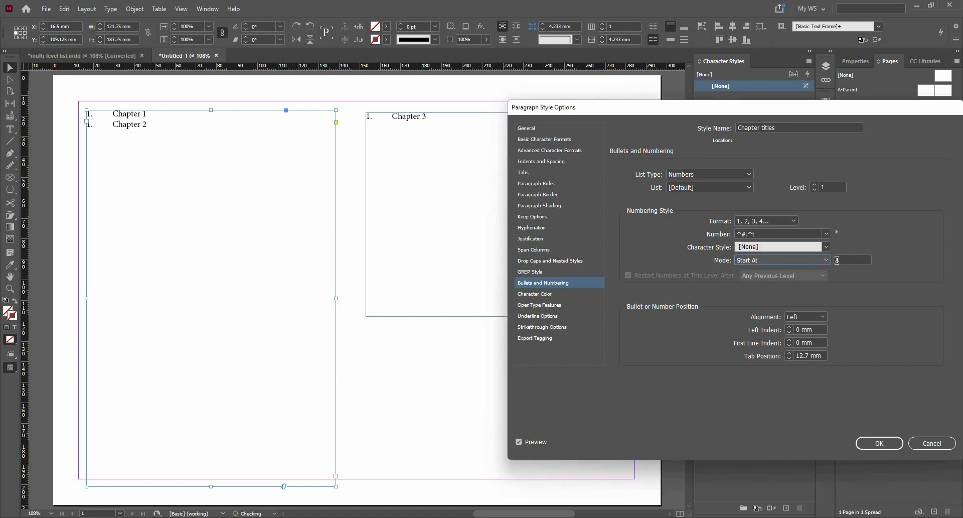
left_click(874, 441)
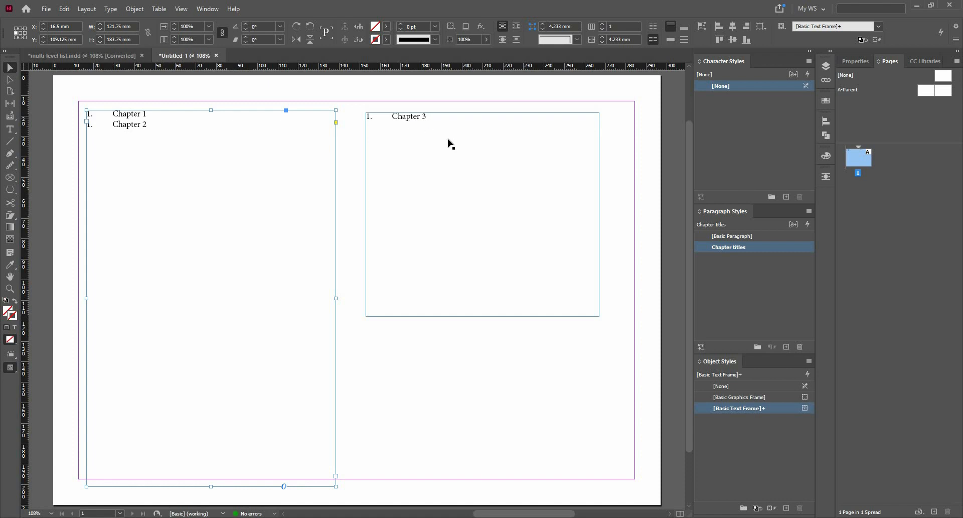
Step: Add "Chapter 3" as a new paragraph below "Chapter 2" in the first text frame, then select that frame as an object
double_click(425, 120)
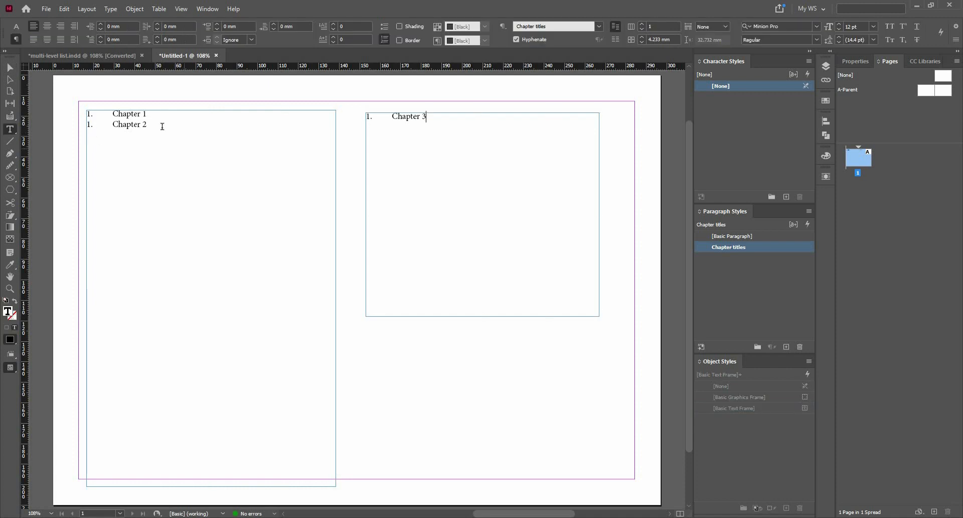
key("Return")
type("C")
key("Caps_Lock")
type("h")
key("Caps_Lock")
type("a")
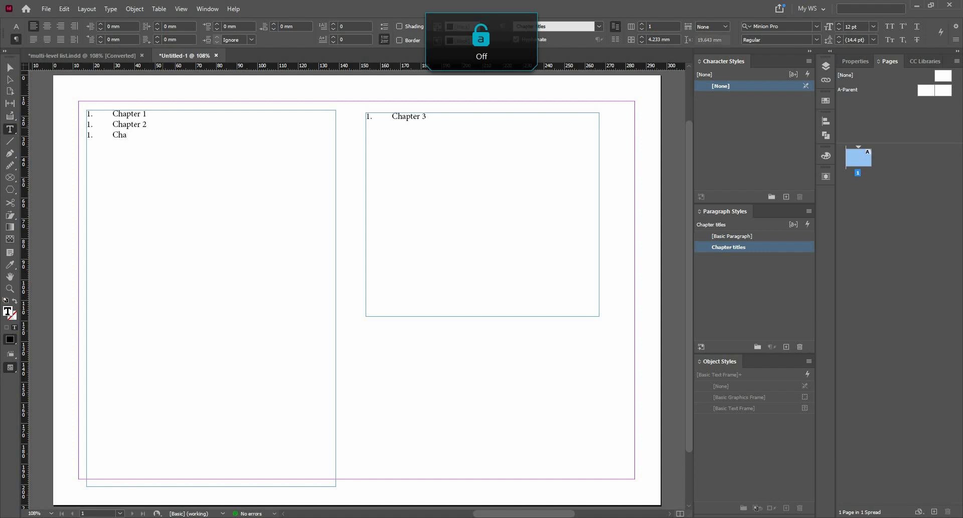
type("pp")
key("BackSpace")
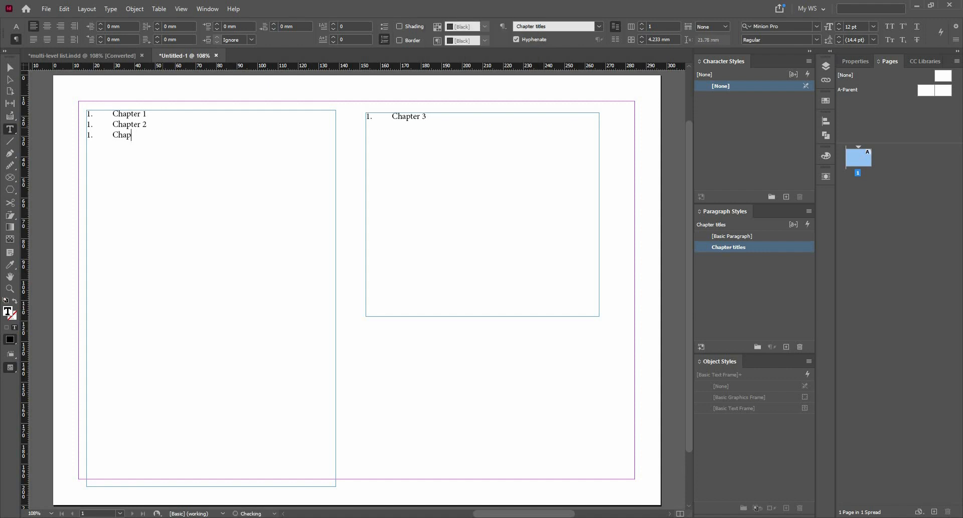
type("ter 3")
left_click(10, 67)
left_click(281, 234)
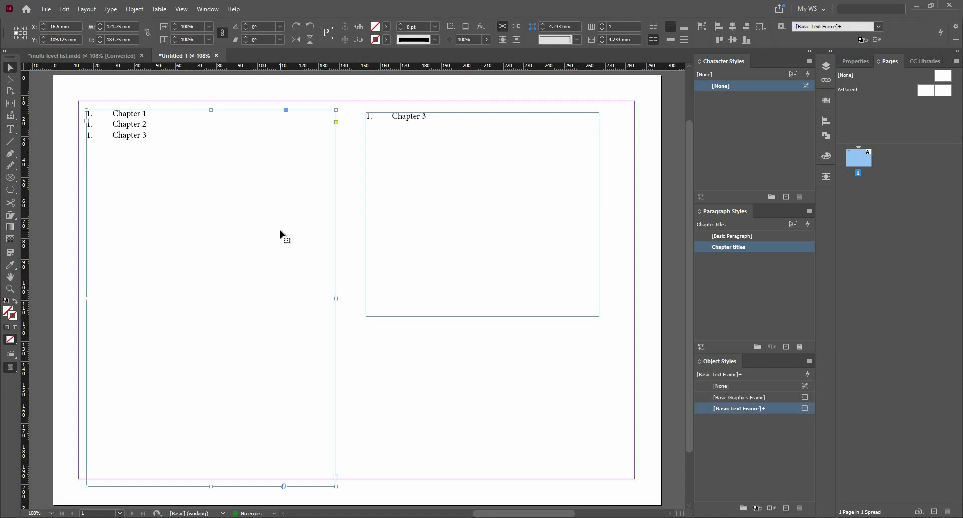
Step: Set the numbering mode of the Chapter titles paragraph style to Continue from Previous Number
right_click(768, 251)
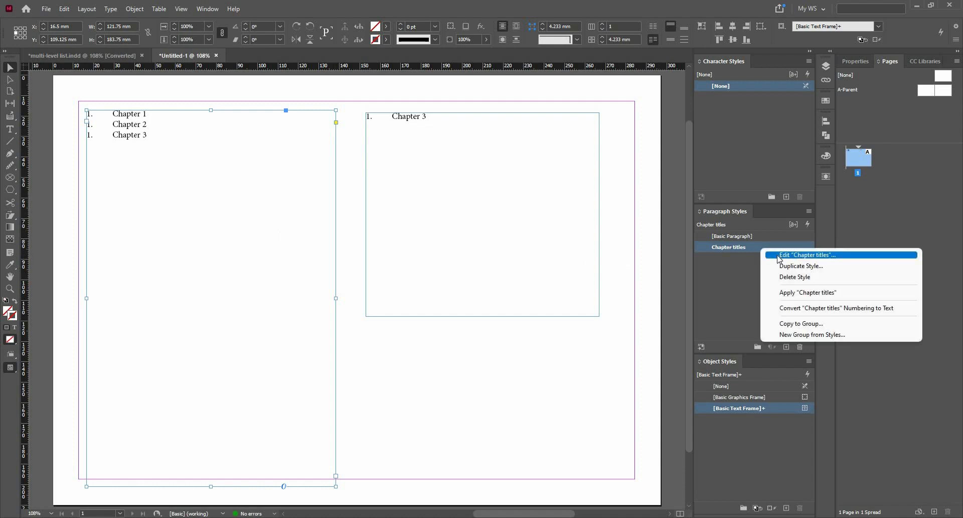
left_click(779, 256)
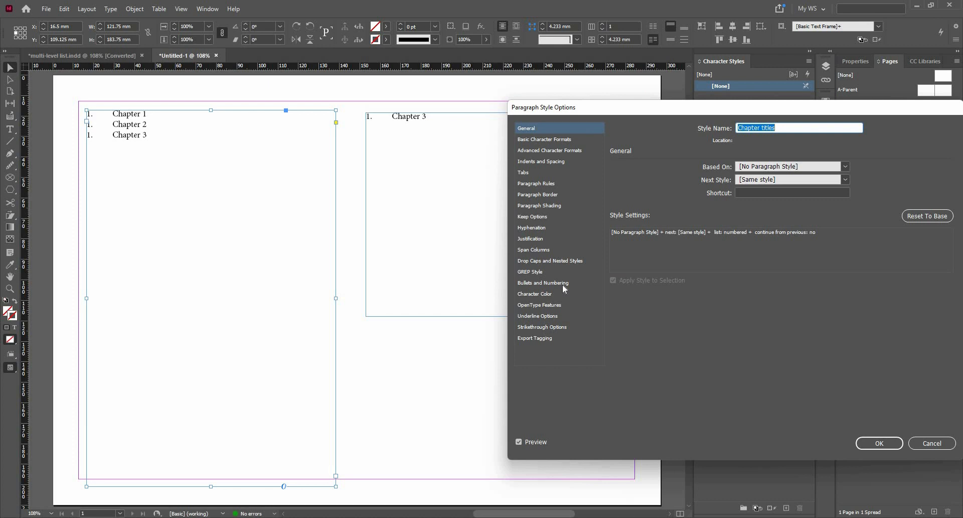
left_click(543, 283)
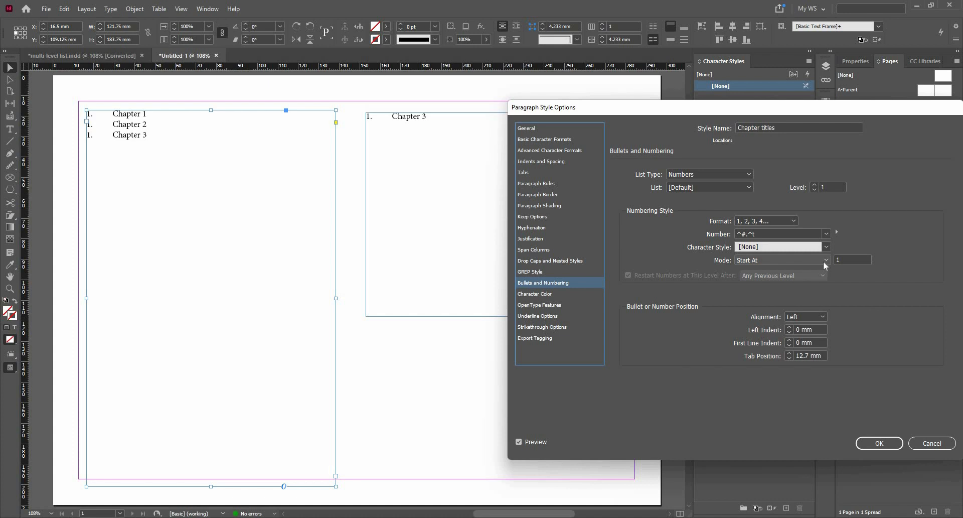
left_click(805, 263)
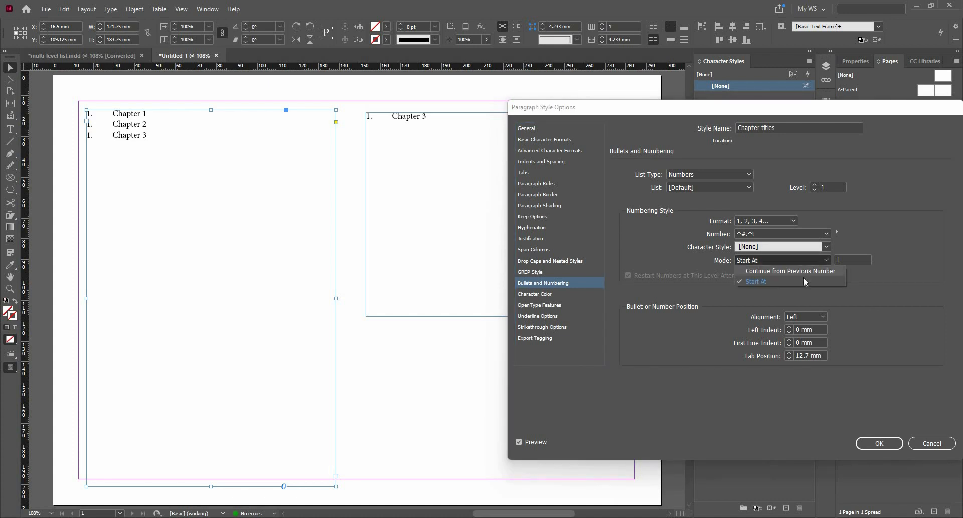
left_click(803, 270)
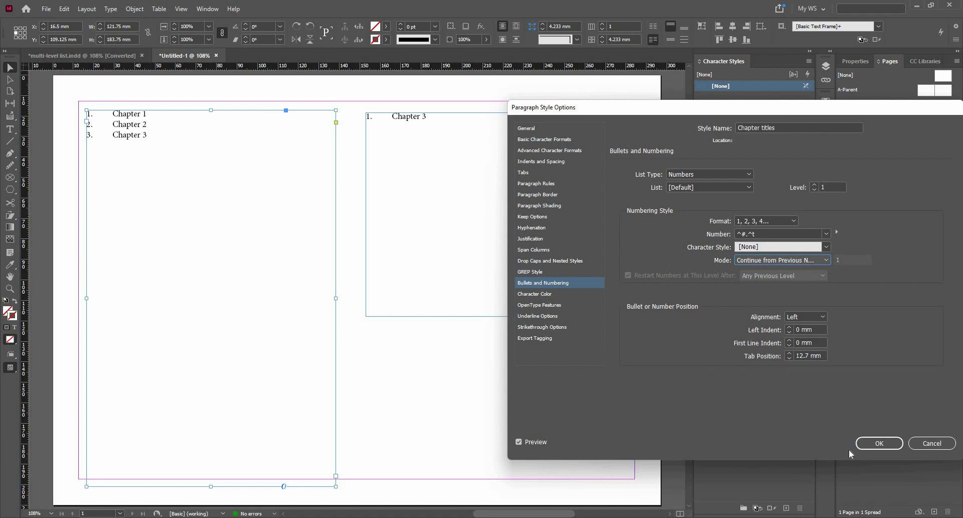
left_click(863, 443)
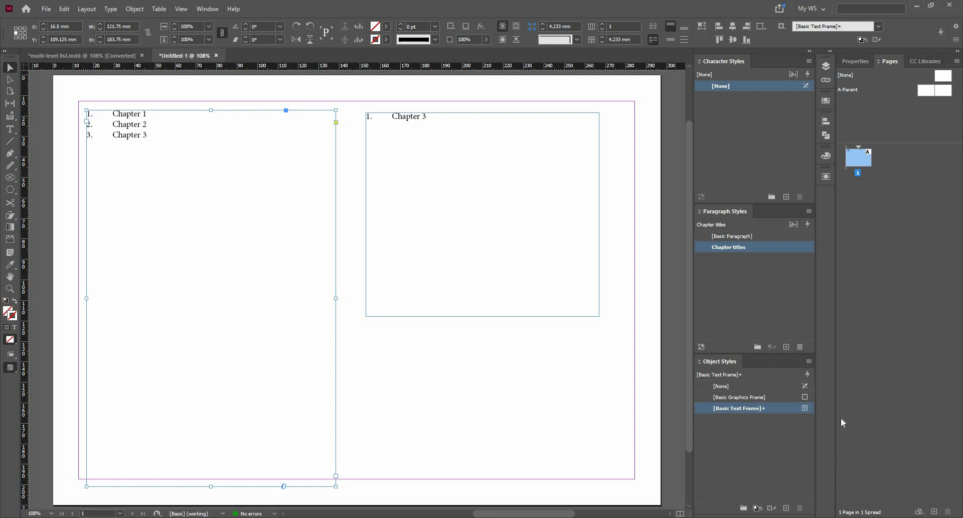
Step: Change the list entry in the right-hand text frame to "Chapter 4"
left_click(441, 125)
double_click(440, 125)
key("BackSpace")
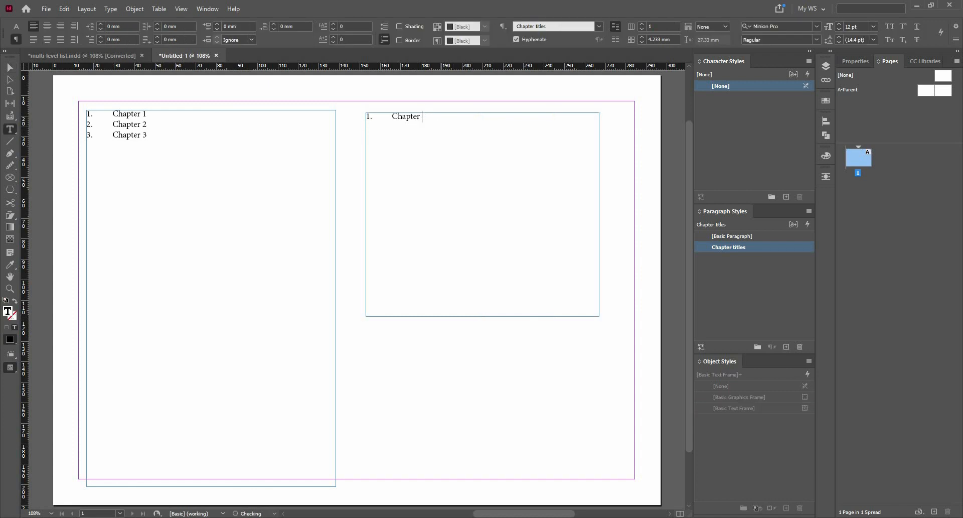
type("4")
key("Escape")
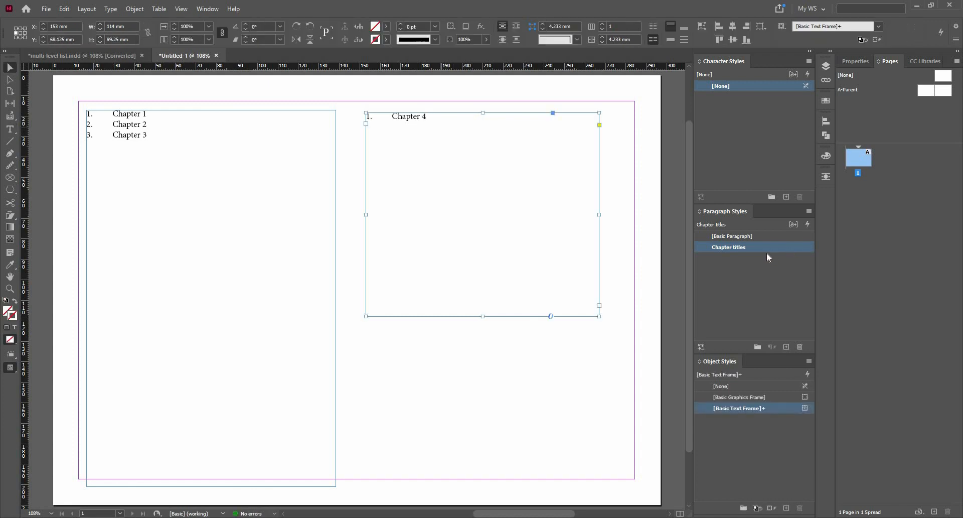
left_click(533, 374)
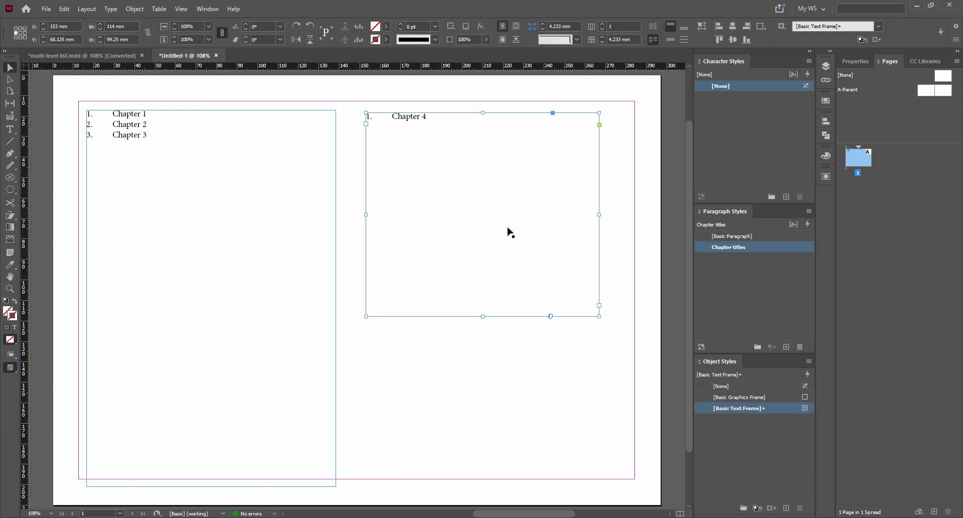
Step: Delete all the text in the right-hand text frame and deselect the frame
left_click(486, 132)
double_click(532, 160)
key("ctrl+a")
key("BackSpace")
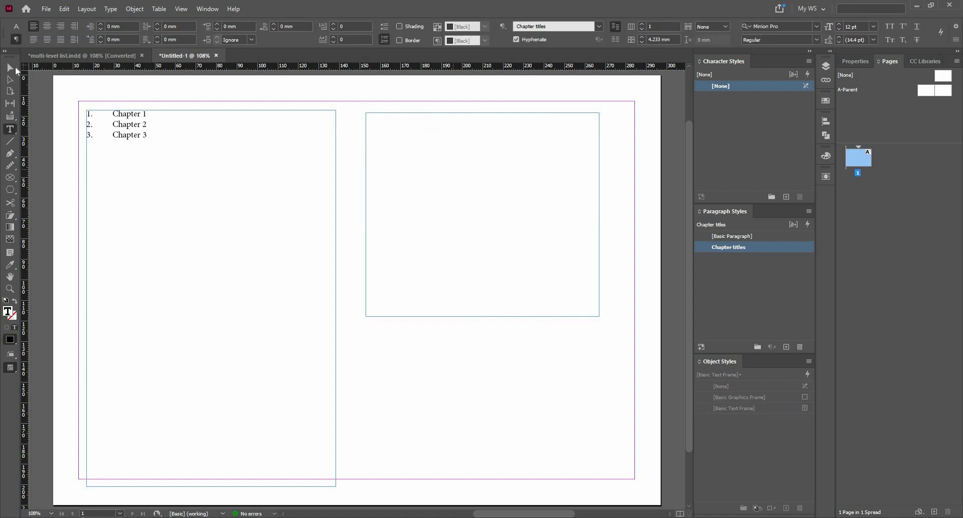
left_click(14, 66)
left_click(492, 438)
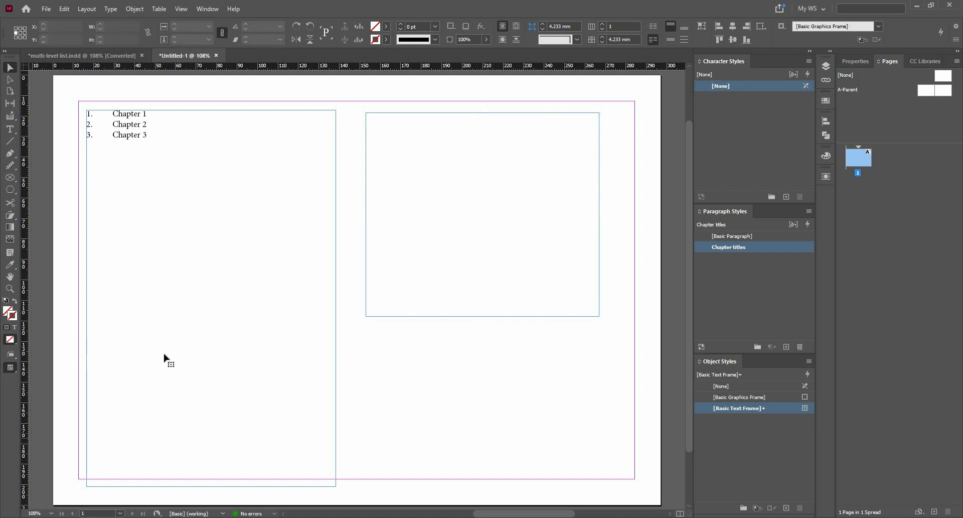
Step: Thread the left text frame to the empty right-hand frame so the text flows between them
left_click(333, 481)
left_click(336, 475)
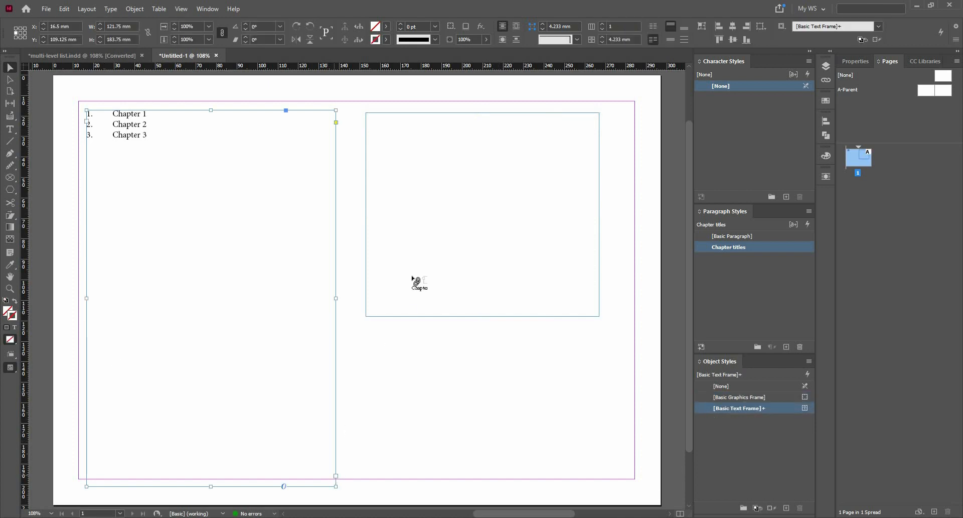
left_click(420, 254)
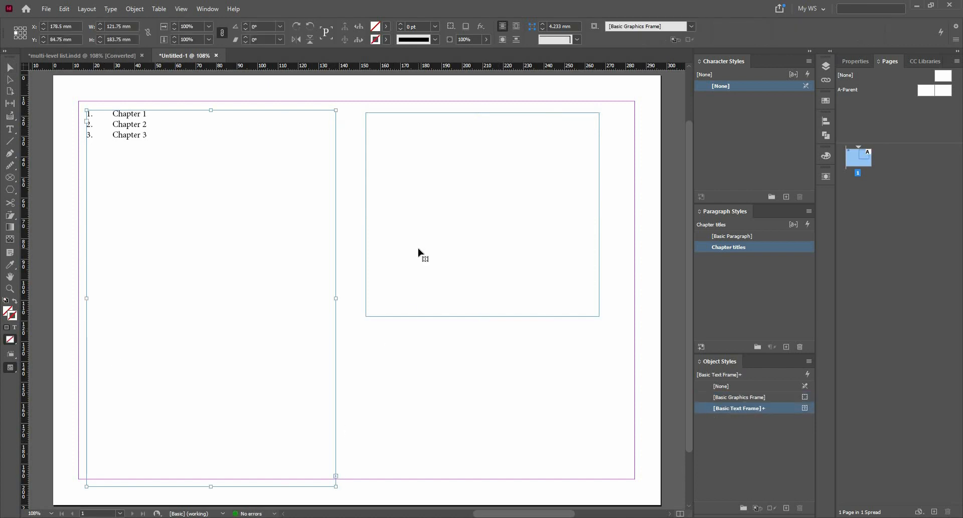
Step: Add "Chapter 4" as the fourth list entry and adjust the left frame's height so the entry flows between the threaded frames
double_click(156, 141)
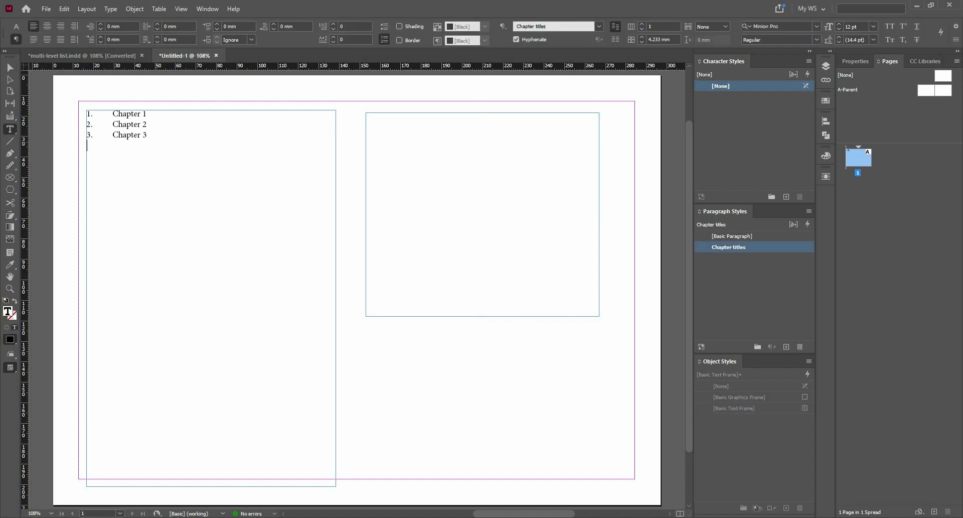
type("Chapter 4")
key("Escape")
left_click_drag(192, 180, 191, 145)
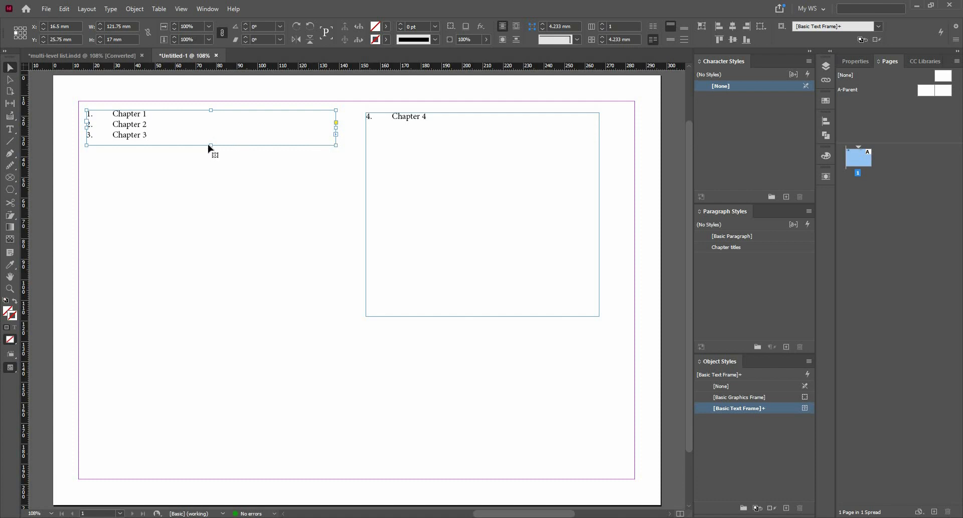
mouse_move(211, 146)
left_mouse_down()
mouse_move(227, 355)
mouse_move(256, 142)
mouse_move(243, 159)
mouse_move(208, 153)
left_mouse_up()
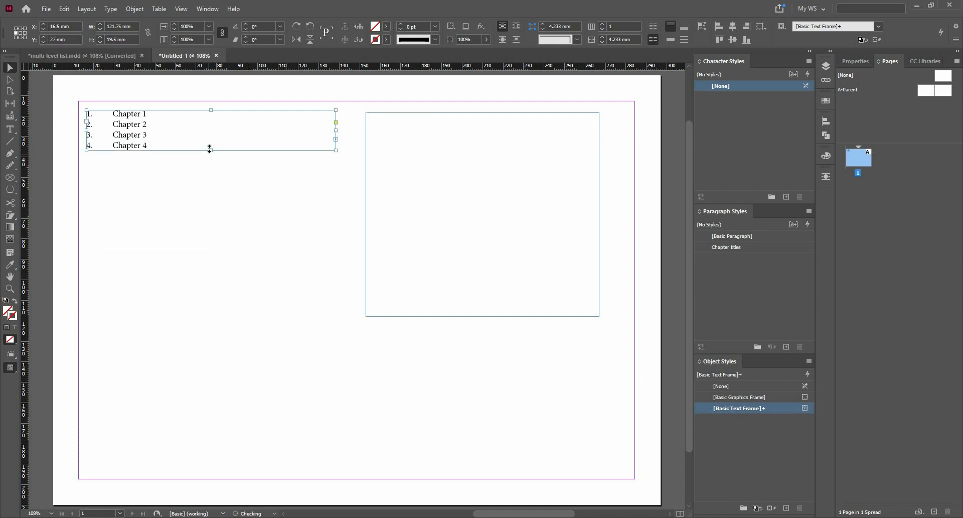
Step: Break the thread between the two text frames and enlarge the left frame to about 94.75 mm high
left_click(367, 128)
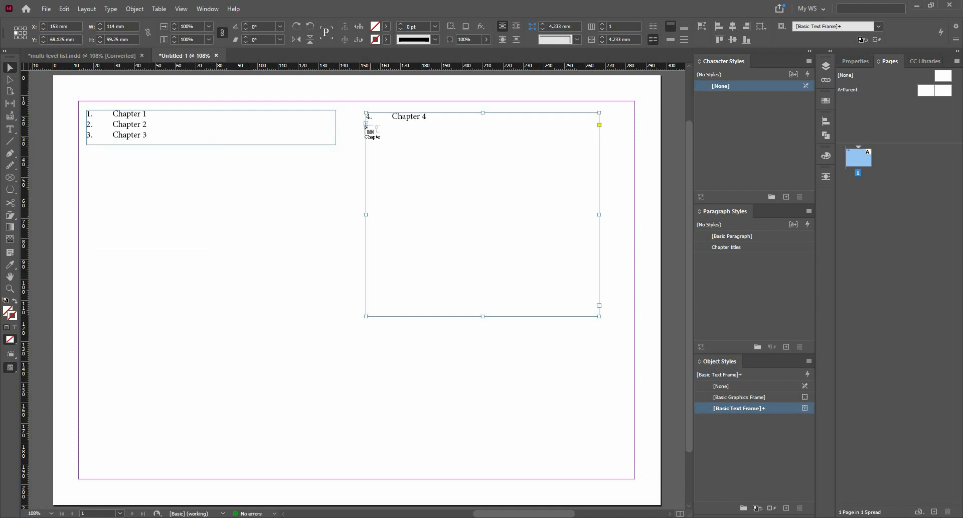
double_click(366, 125)
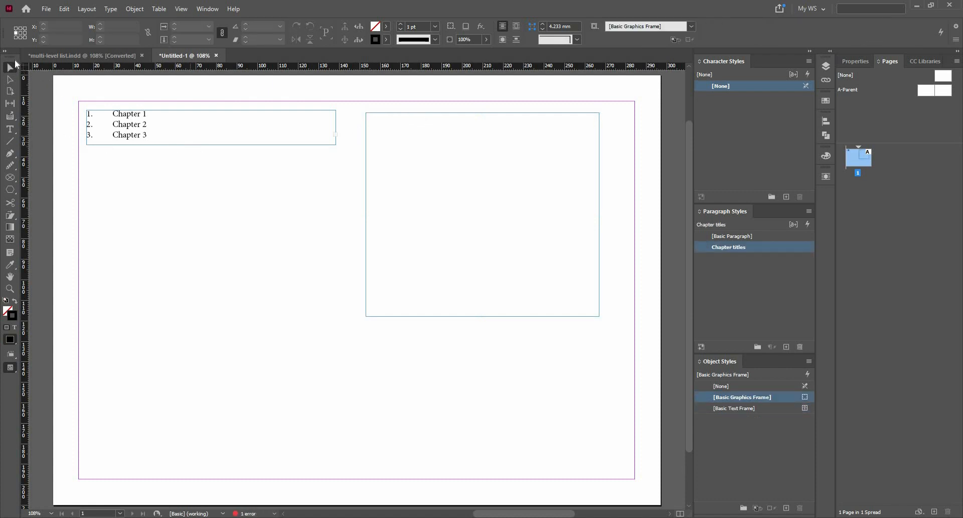
left_click_drag(211, 145, 220, 304)
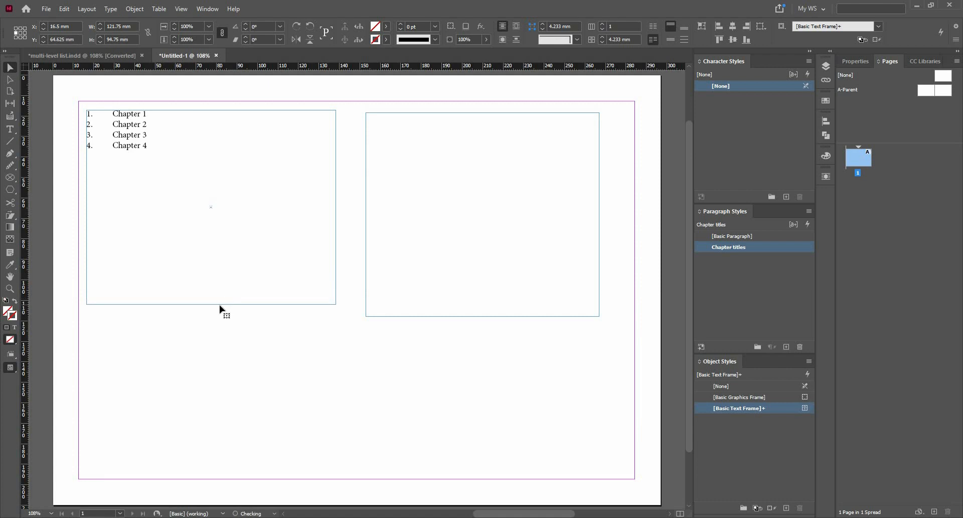
left_click(220, 305)
right_click(742, 252)
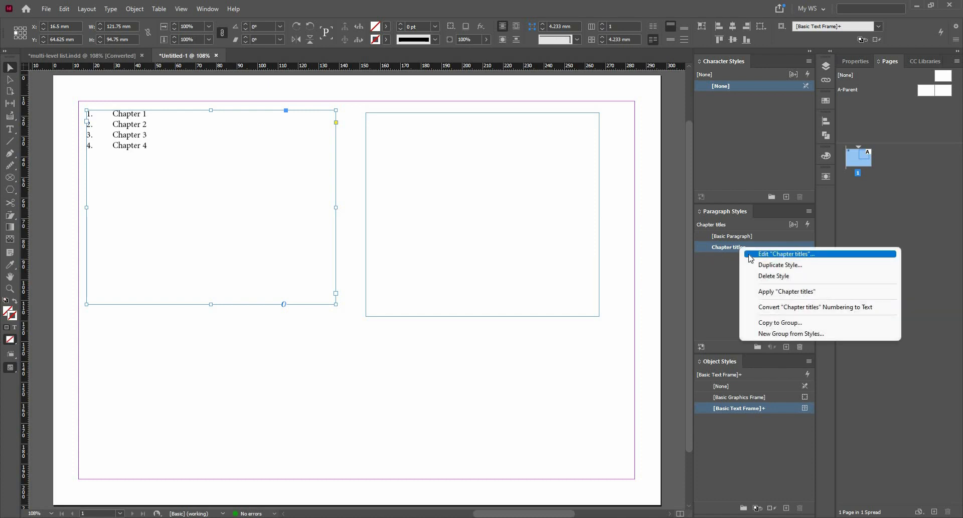
left_click(751, 255)
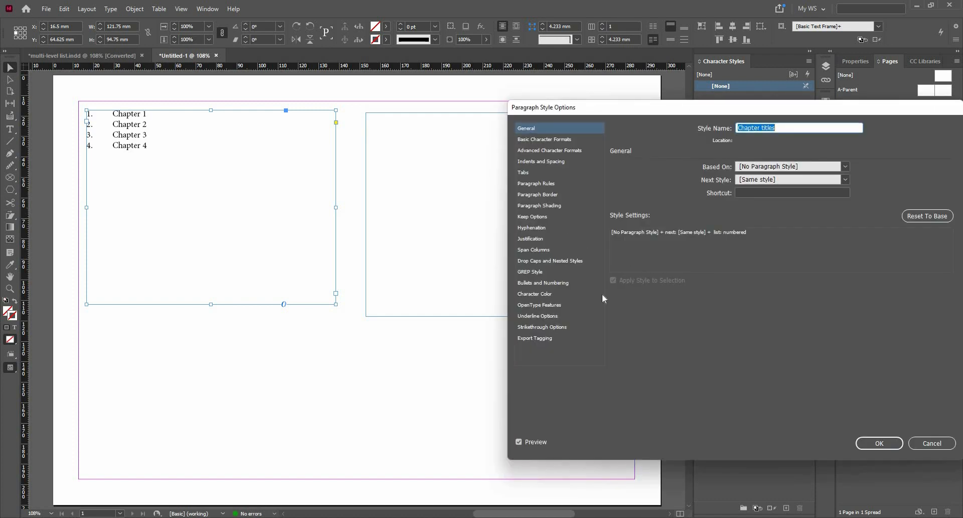
left_click(934, 446)
Step: Enter "Chapter 5" in the empty right-hand text frame
double_click(472, 145)
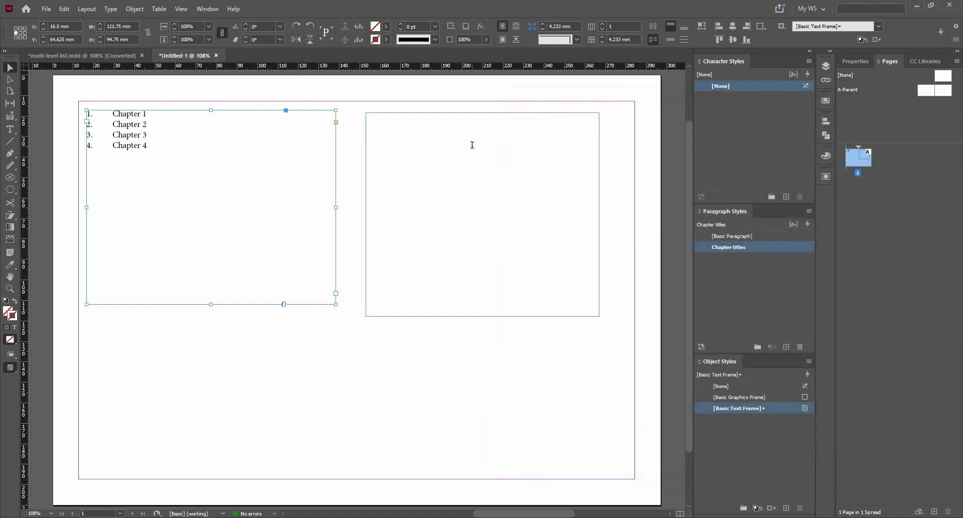
type("C")
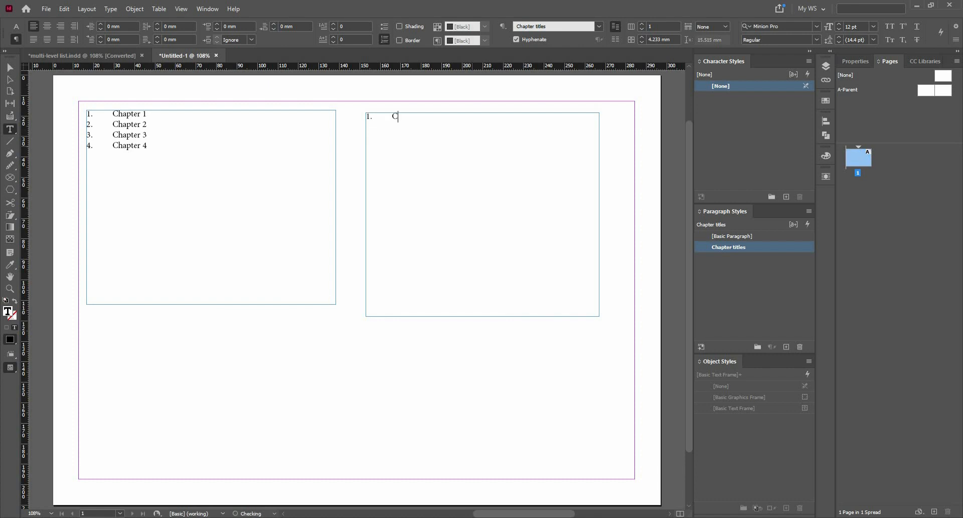
type("hapter 5")
key("Escape")
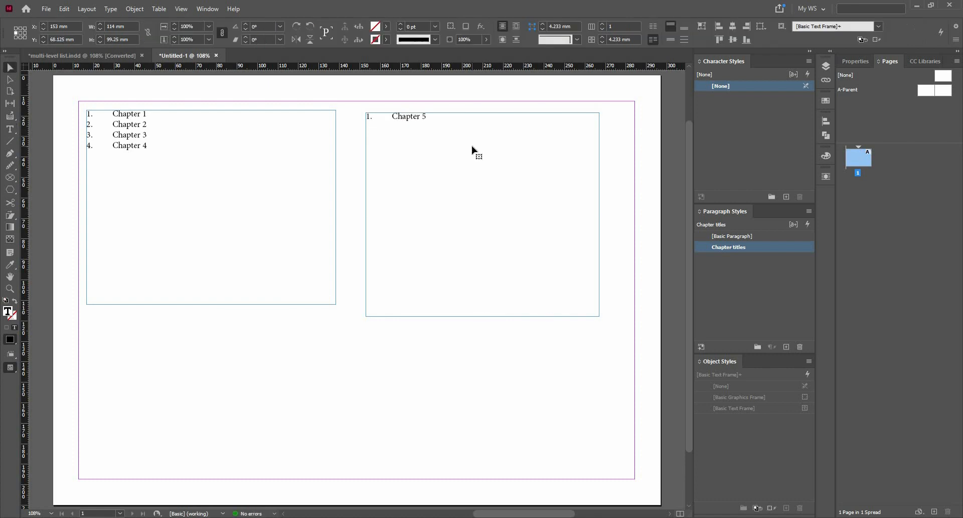
Step: Assign the Chapter titles style a new list named "Chapters" that continues numbers across stories and from the previous document in the book
right_click(766, 252)
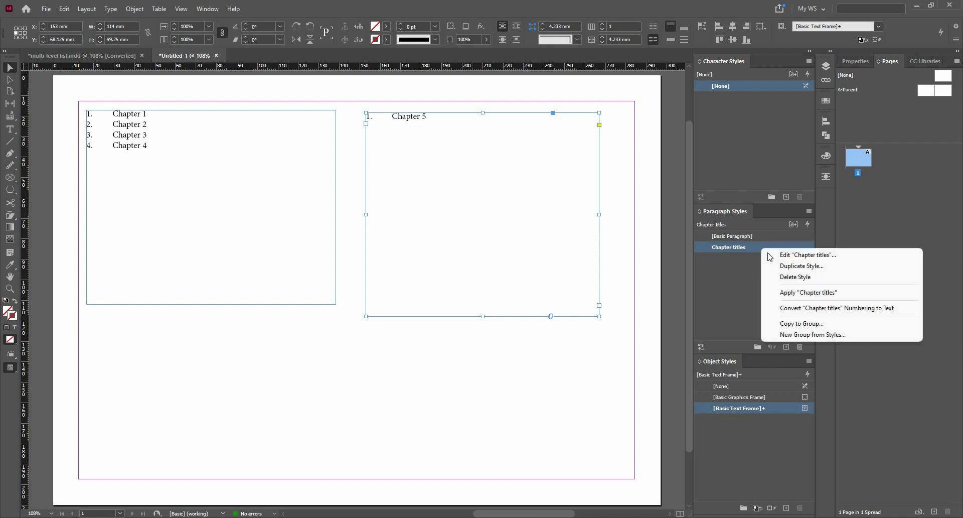
left_click(768, 255)
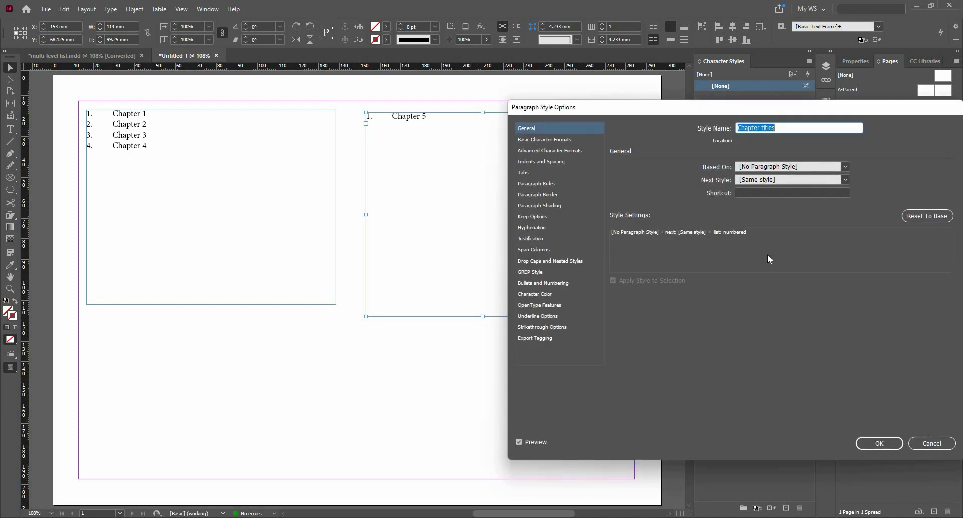
left_click(538, 283)
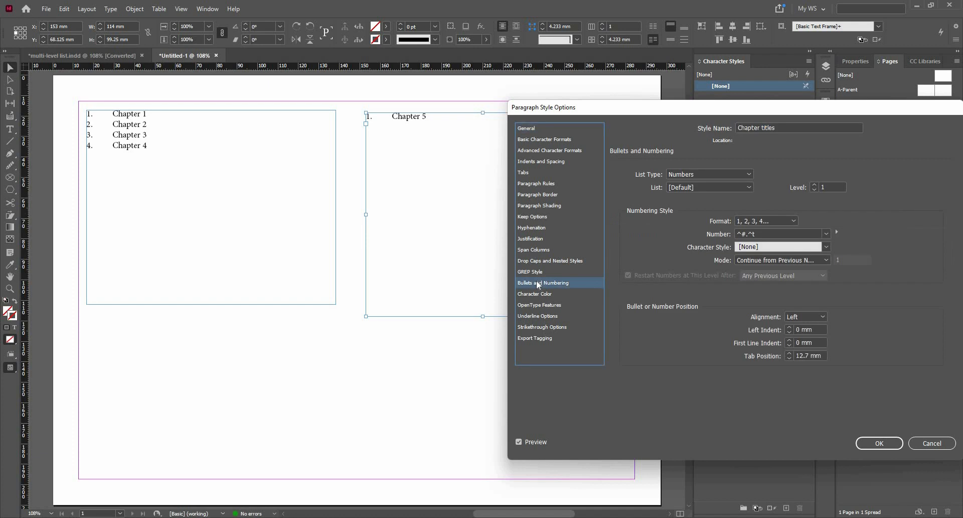
left_click(712, 186)
left_click(691, 208)
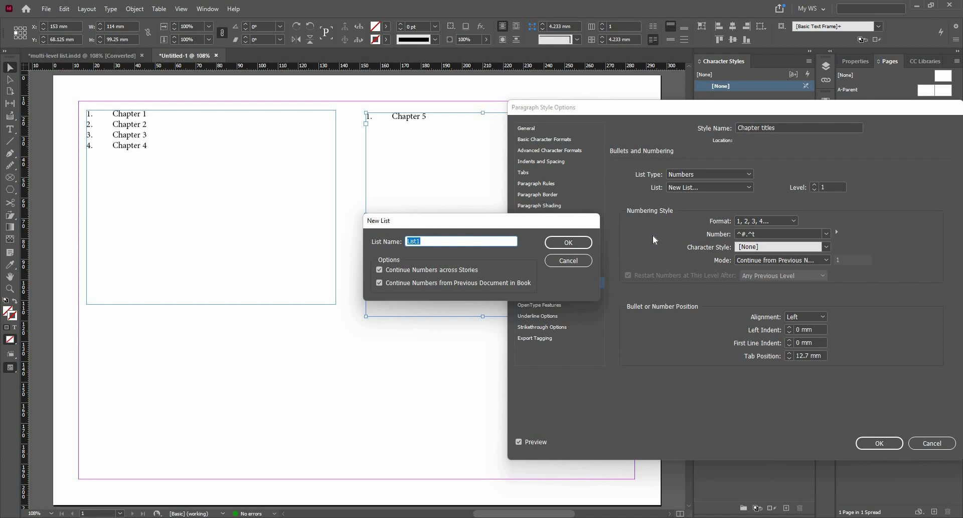
type("Chapters")
left_click(560, 242)
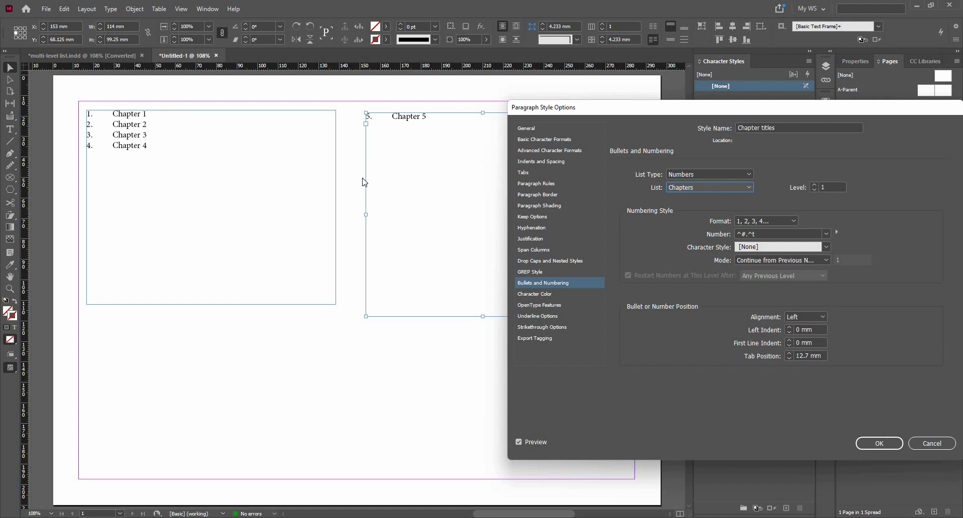
left_click(879, 443)
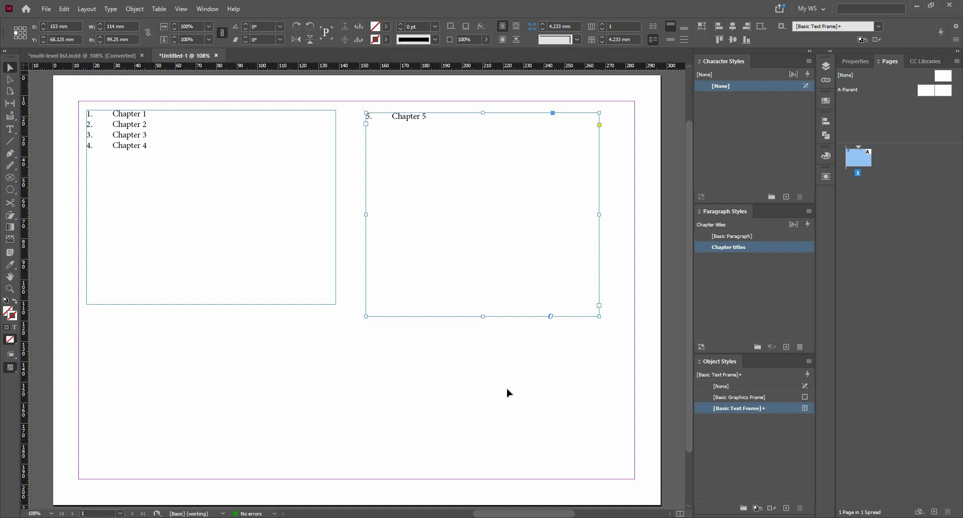
Step: Swap the two text frames on the page, placing Chapter 5 on the left and Chapters 1 to 4 on the right
left_click(420, 102)
left_click_drag(425, 131, 150, 235)
left_click_drag(118, 132, 399, 241)
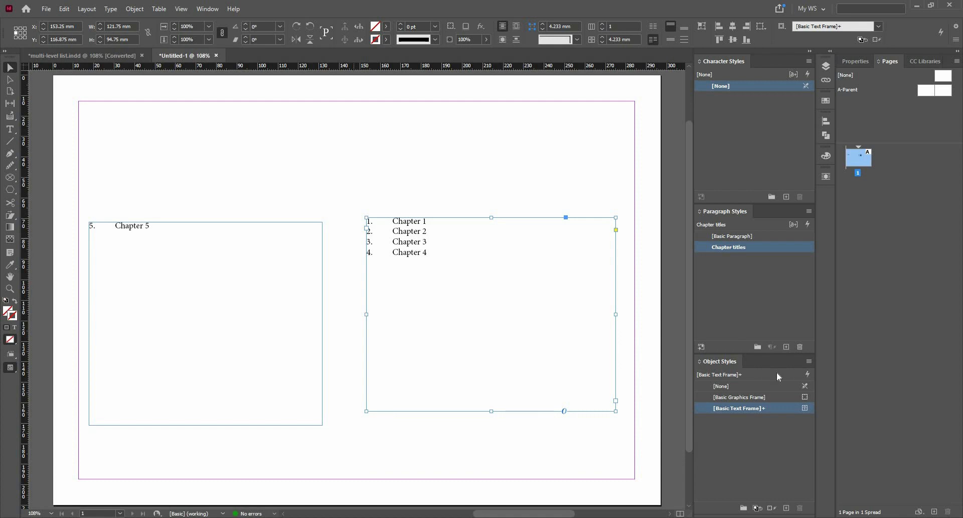
Step: Add a second page to the document and move the text frame with Chapters 1 to 4 onto it
left_click(934, 511)
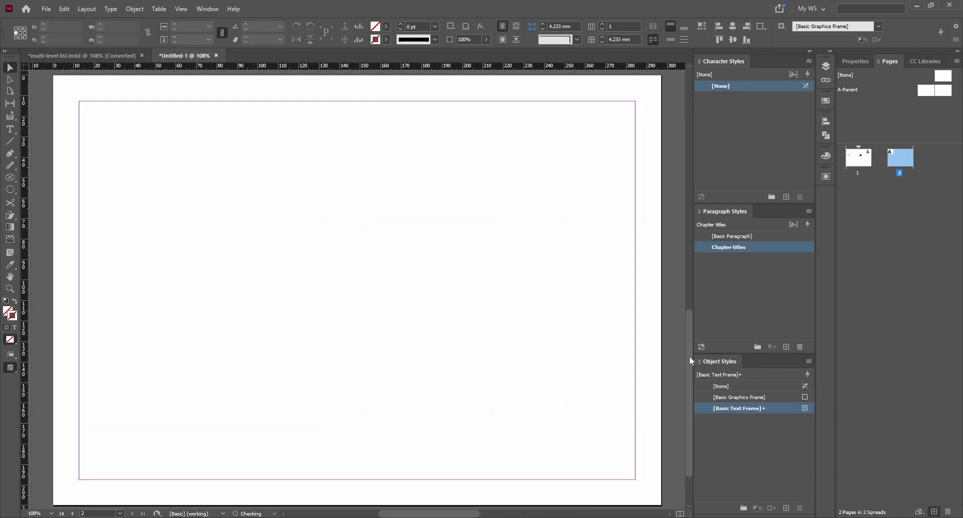
scroll(472, 290, "down", 5)
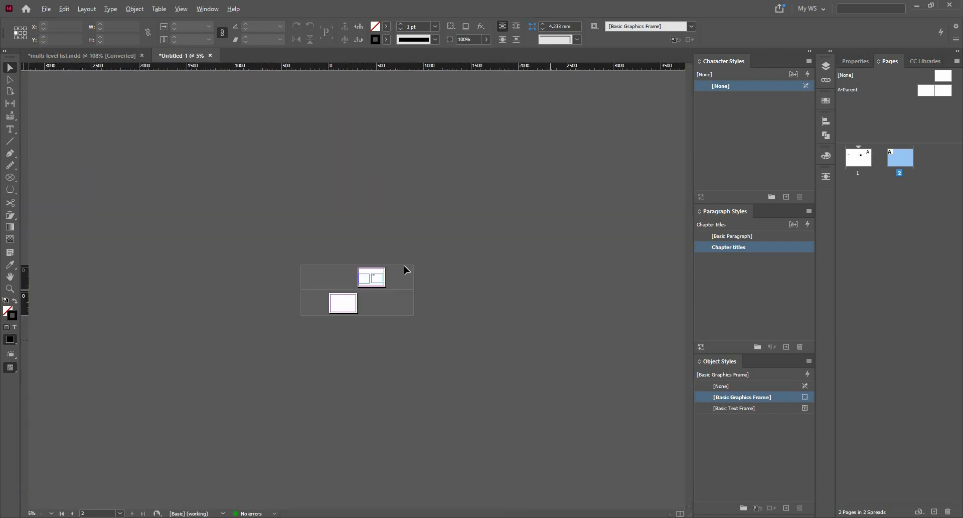
scroll(437, 222, "up", 2)
left_click_drag(437, 221, 283, 336)
key("ctrl+1")
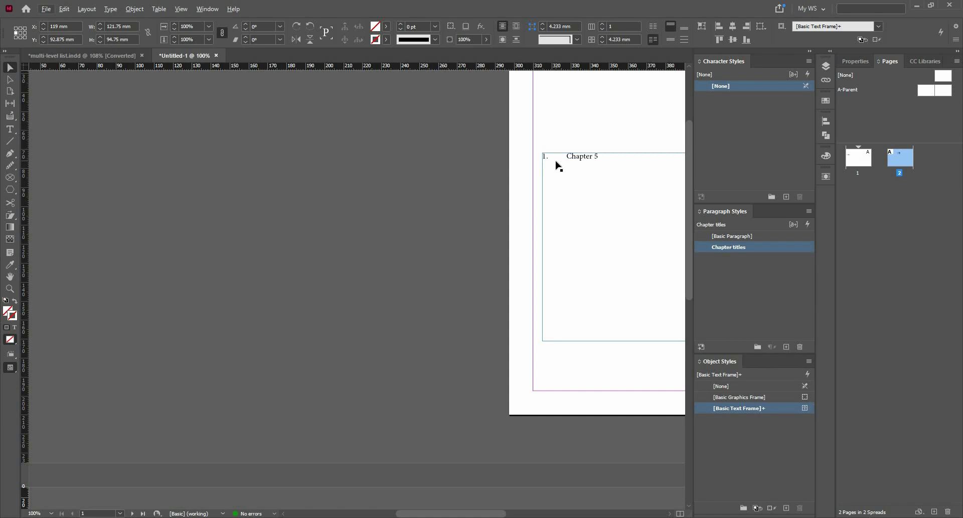
scroll(279, 349, "down", 3)
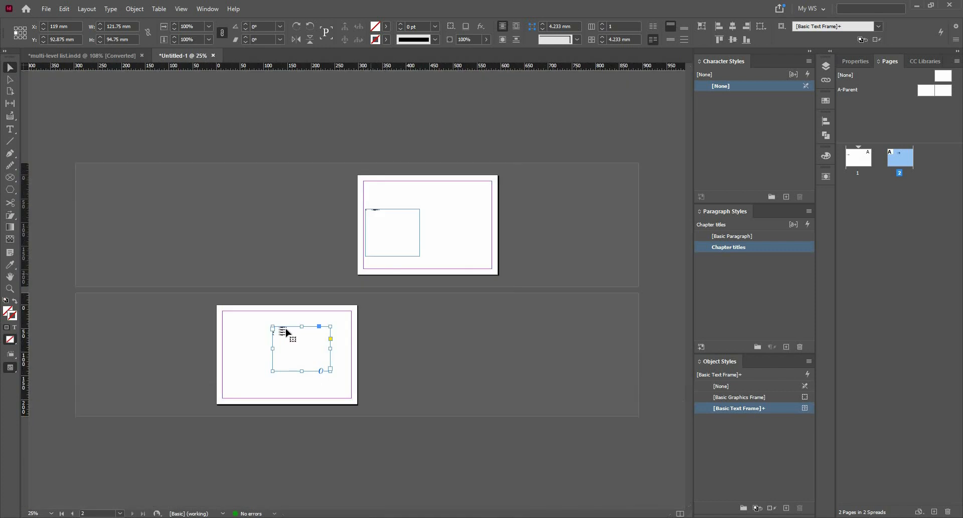
Step: Move the text frame with Chapters 1 to 4 from page 2 back onto page 1
left_click_drag(286, 329, 450, 207)
scroll(527, 208, "up", 3)
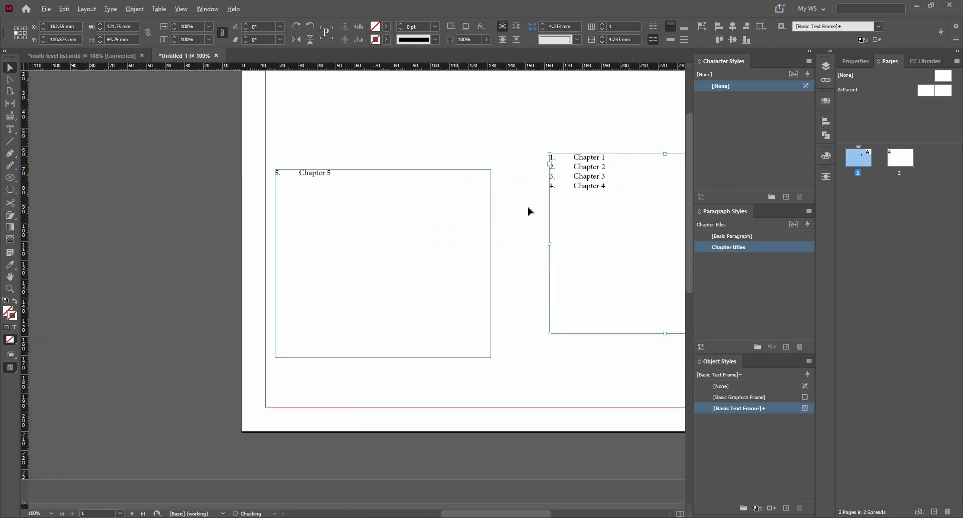
scroll(530, 211, "up", 1)
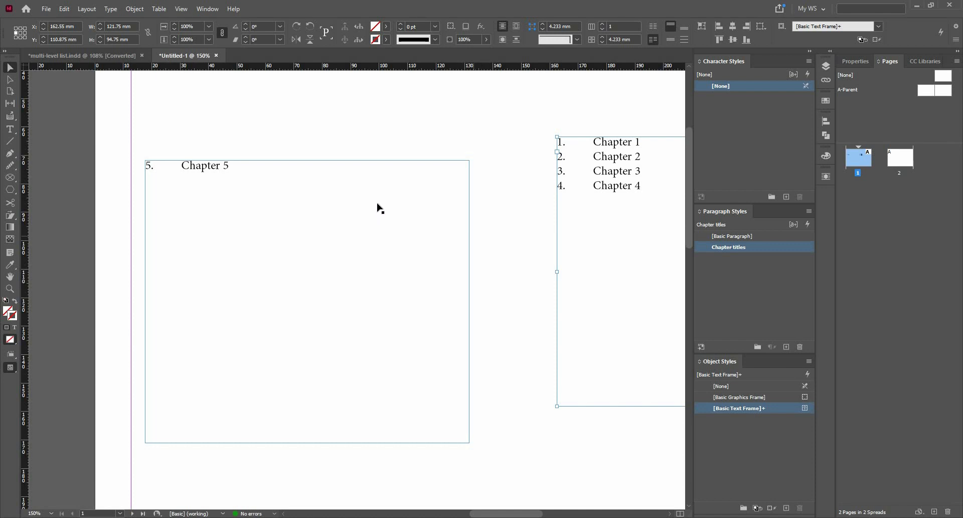
Step: Swap the two text frames on page 1, placing Chapters 1 to 4 on the left and Chapter 5 on the right
left_click(201, 172)
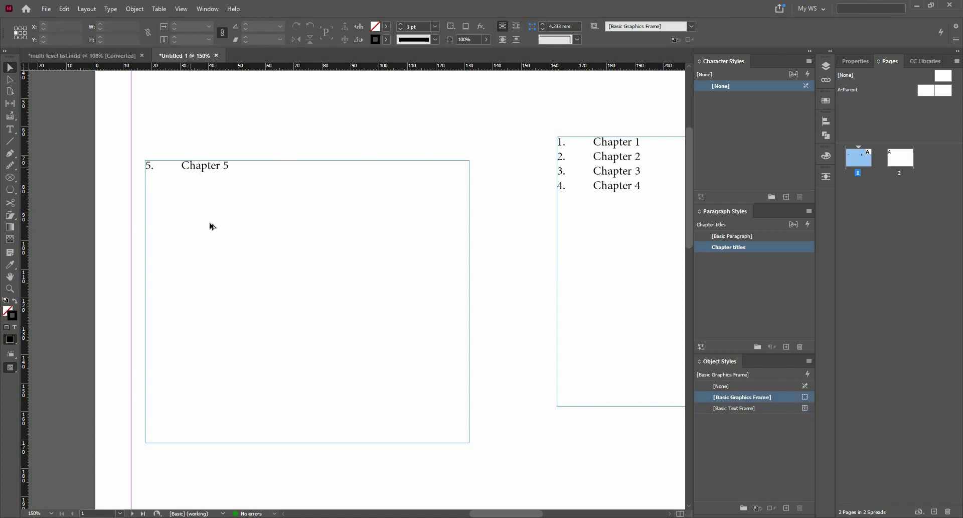
scroll(211, 198, "down", 2)
left_click_drag(208, 192, 475, 105)
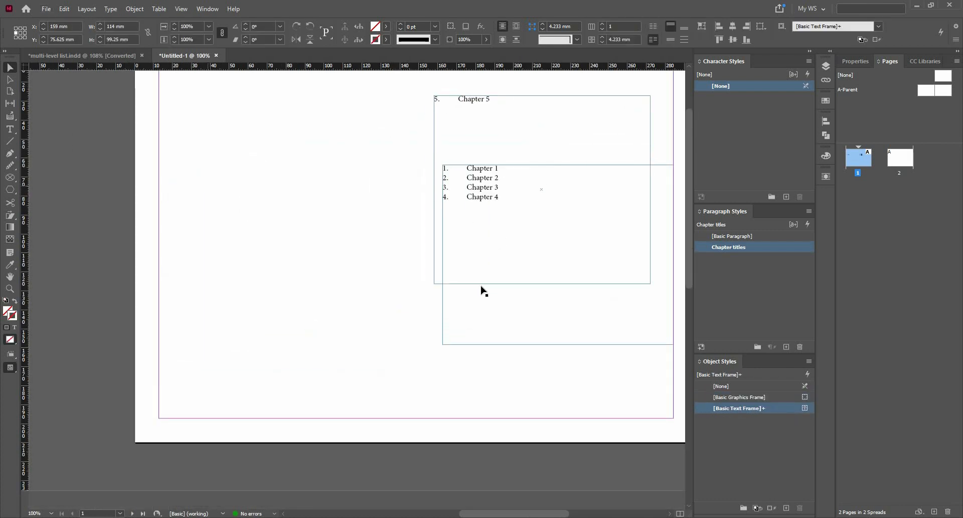
scroll(493, 227, "down", 1)
left_click_drag(482, 220, 266, 121)
scroll(344, 129, "up", 3)
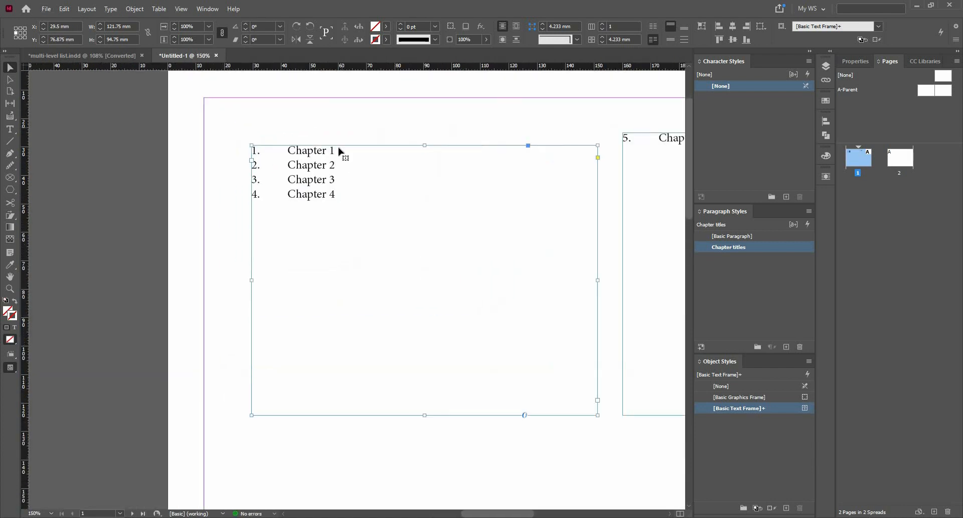
Step: Insert a new paragraph reading "Heading 1" directly below Chapter 1
scroll(350, 157, "up", 1)
double_click(351, 155)
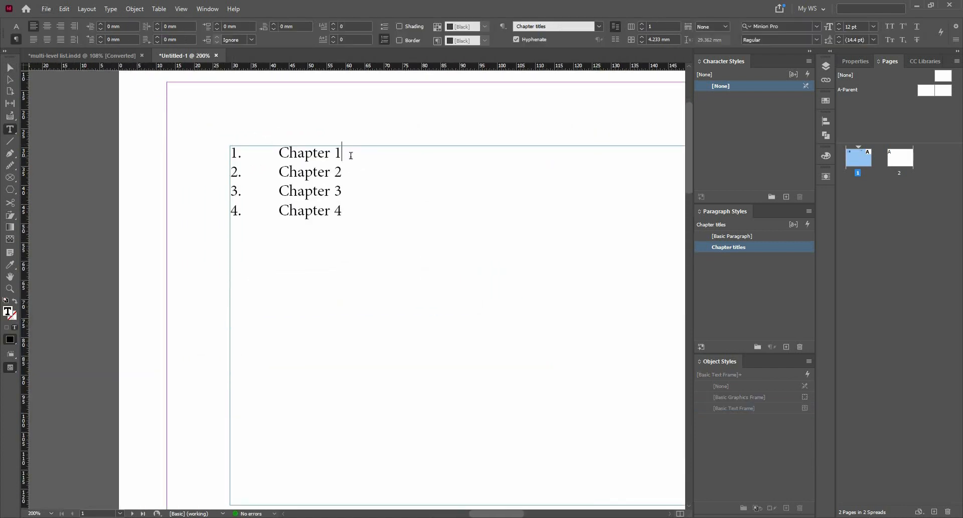
key("Return")
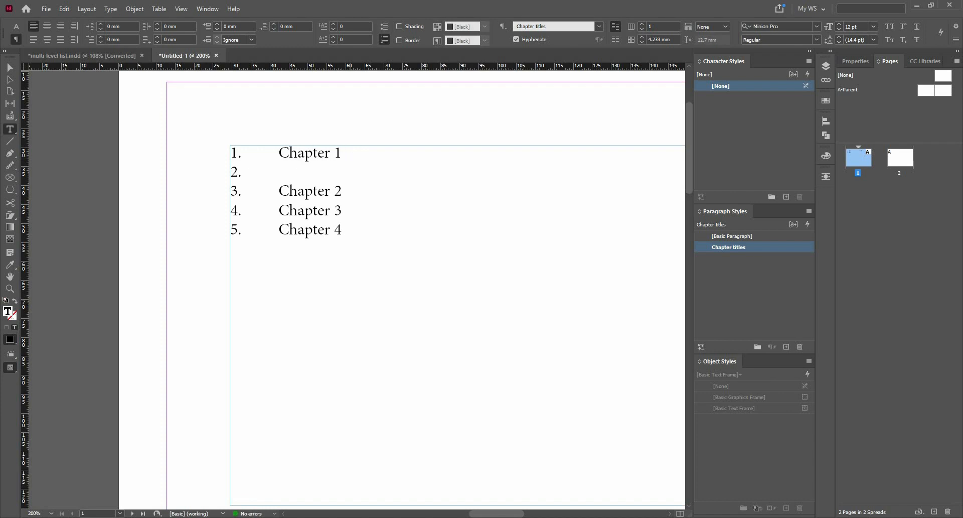
type("Heading 1")
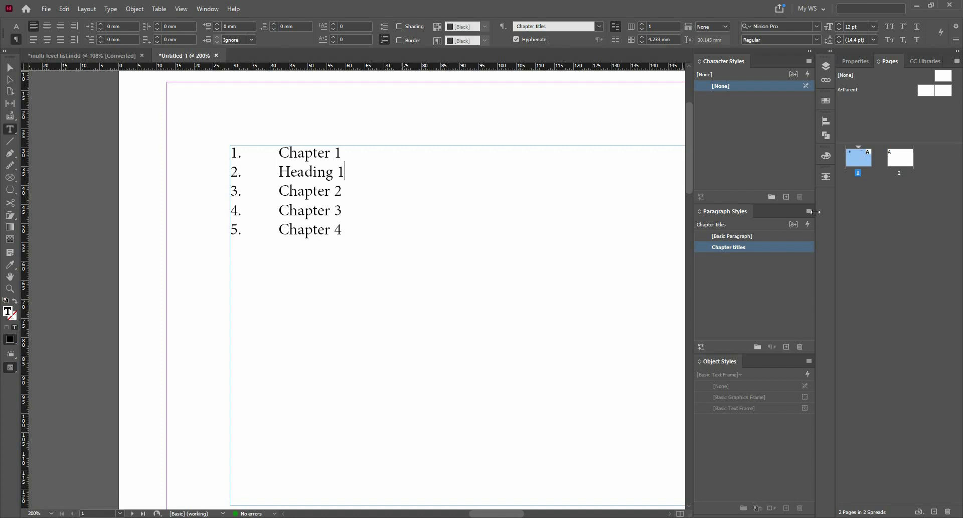
Step: Start a new paragraph style named "Heading titles" based on Chapter titles and set its numbering to level 2 of the Chapters list
left_click(809, 211)
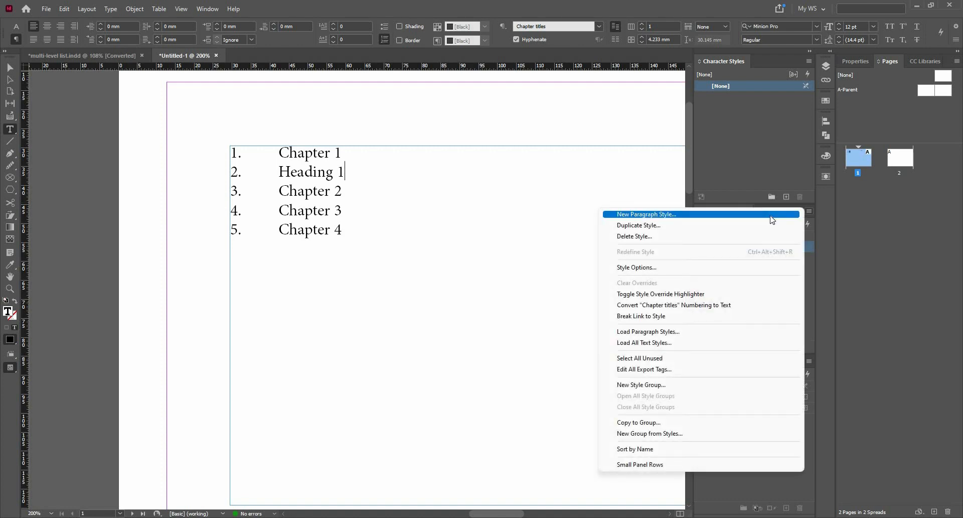
left_click(770, 214)
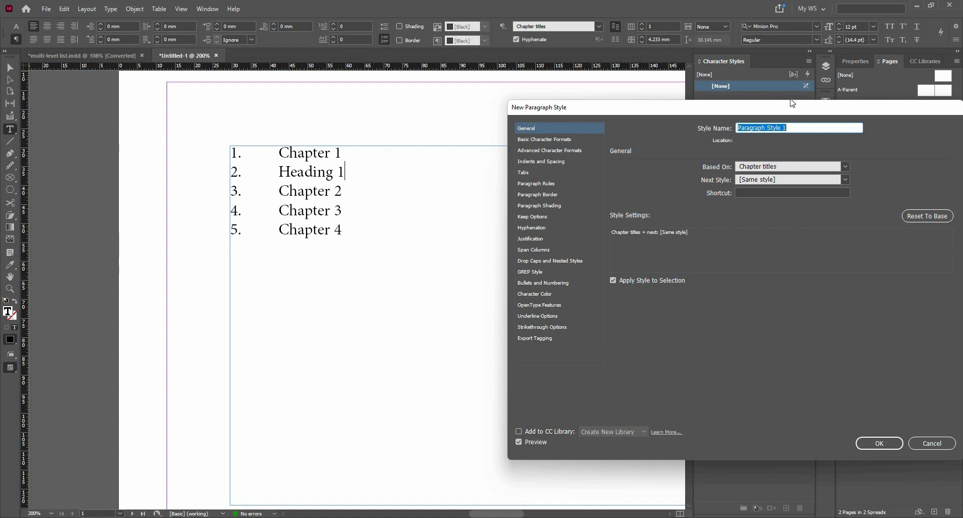
type("Heading titles")
left_click(562, 284)
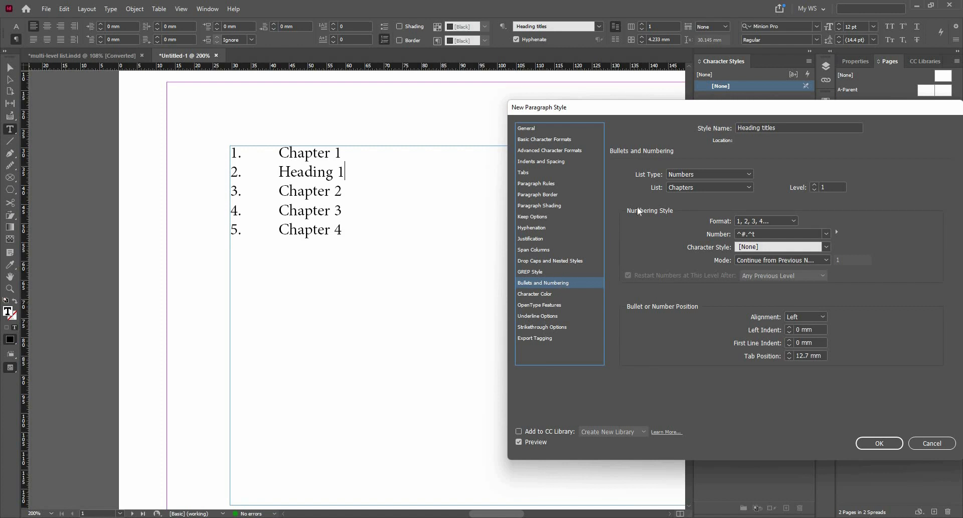
left_click(812, 185)
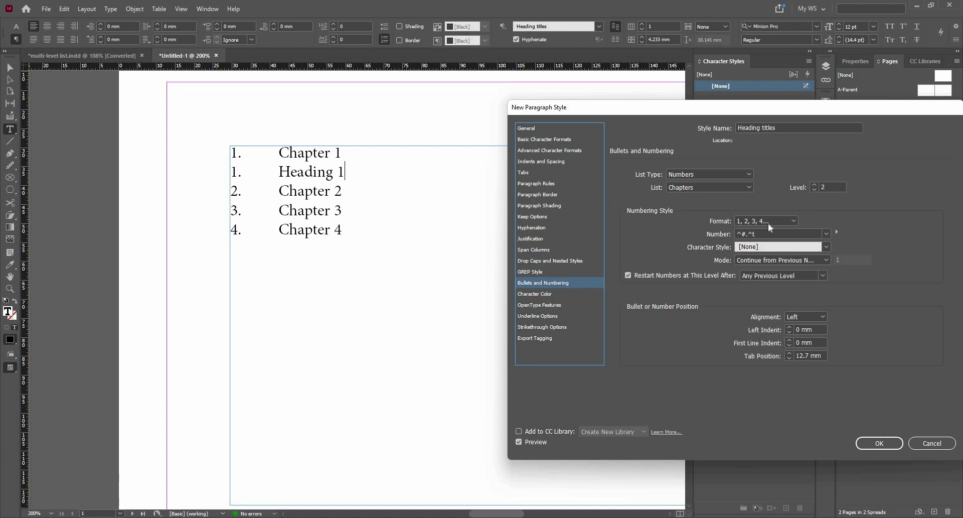
Step: Try the I, II, III, IV and the A, B, C, D number formats for the Heading titles style
left_click(775, 246)
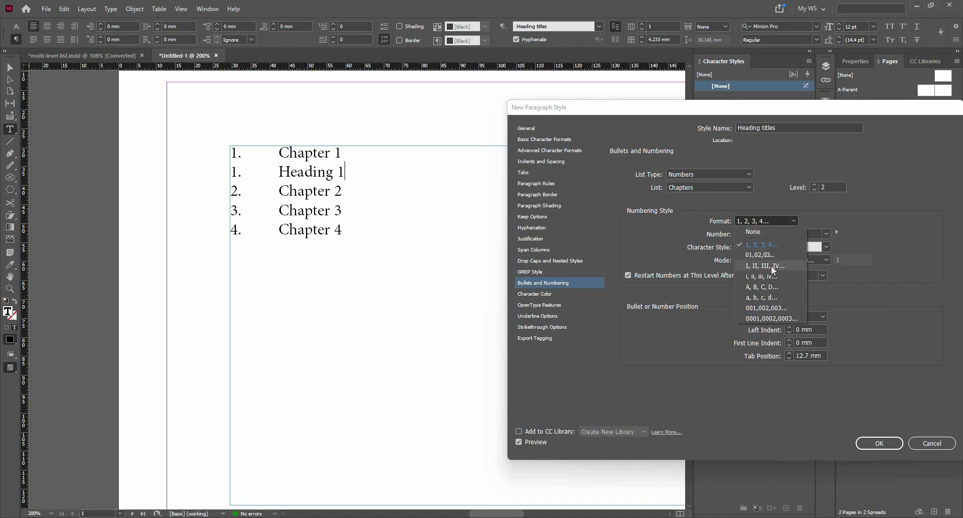
left_click(771, 266)
left_click(766, 220)
left_click(762, 284)
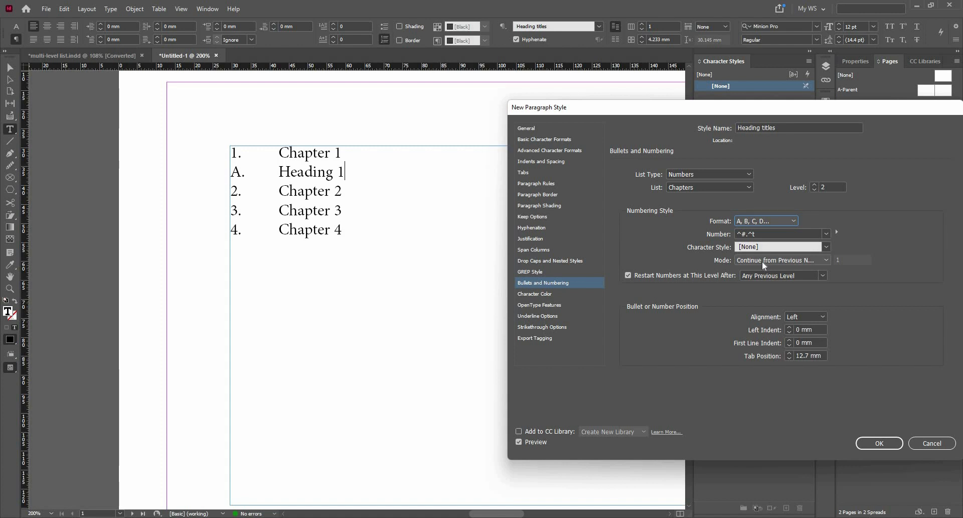
Step: Insert the Level 1 number placeholder and a period before the current number, making the number expression ^1.^#.^t
left_click(775, 235)
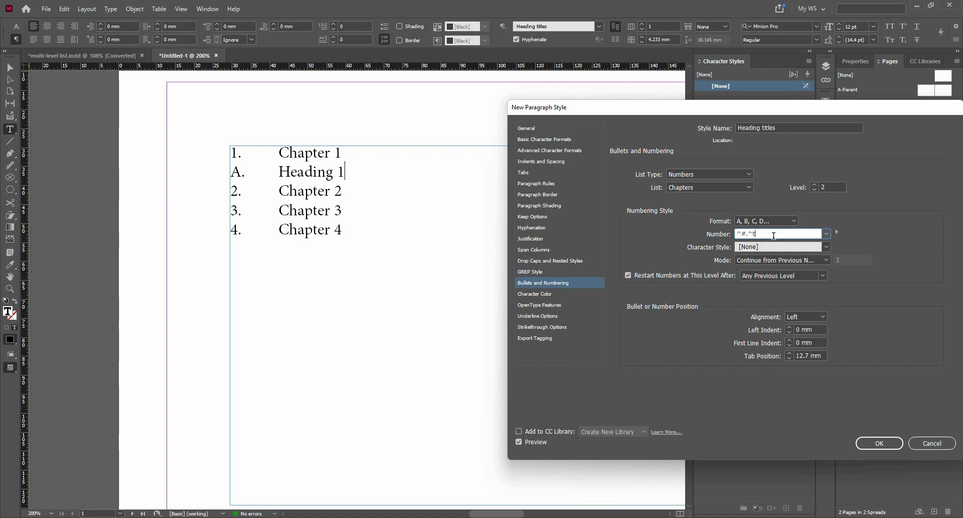
left_click(837, 232)
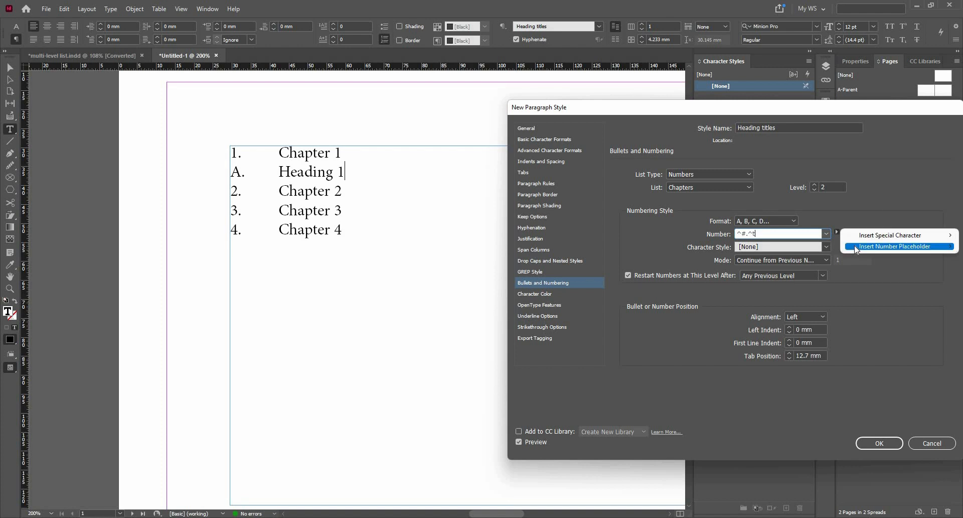
mouse_move(898, 246)
left_click(739, 234)
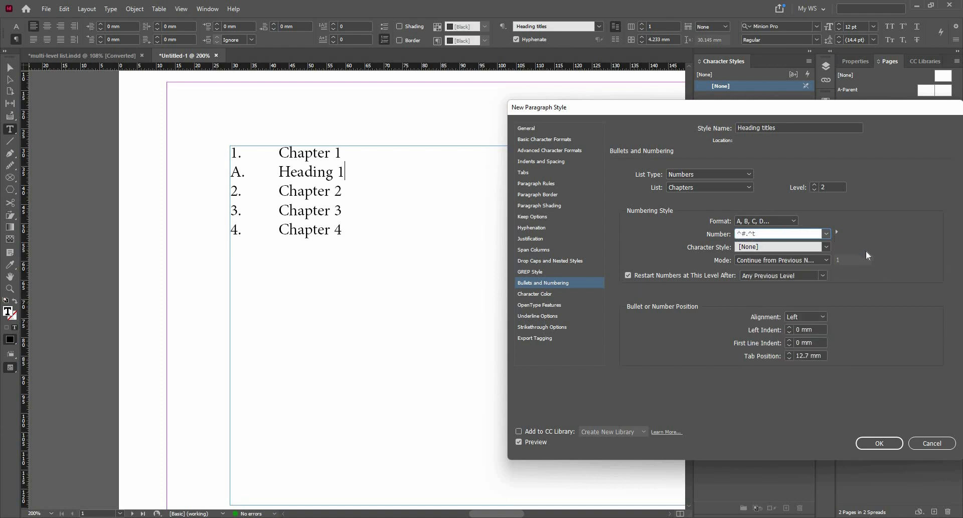
left_click(836, 232)
mouse_move(883, 245)
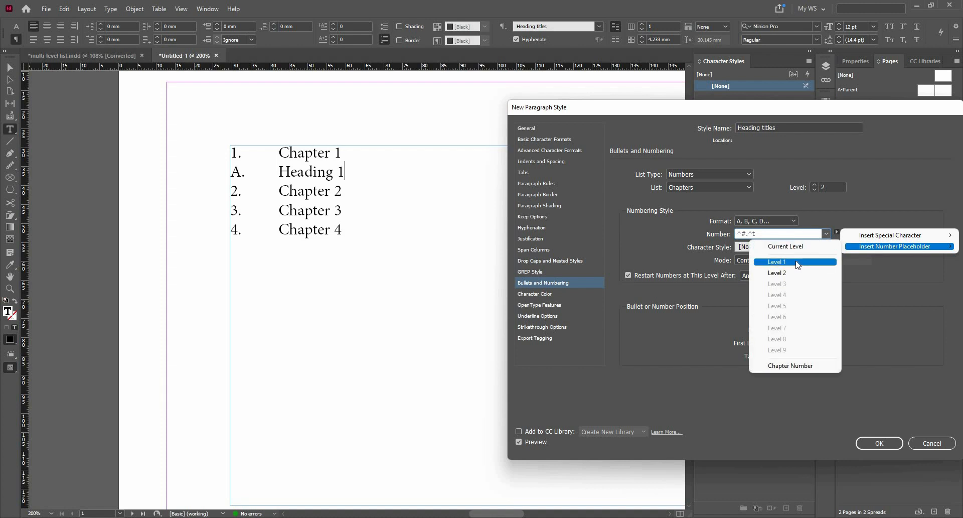
left_click(799, 262)
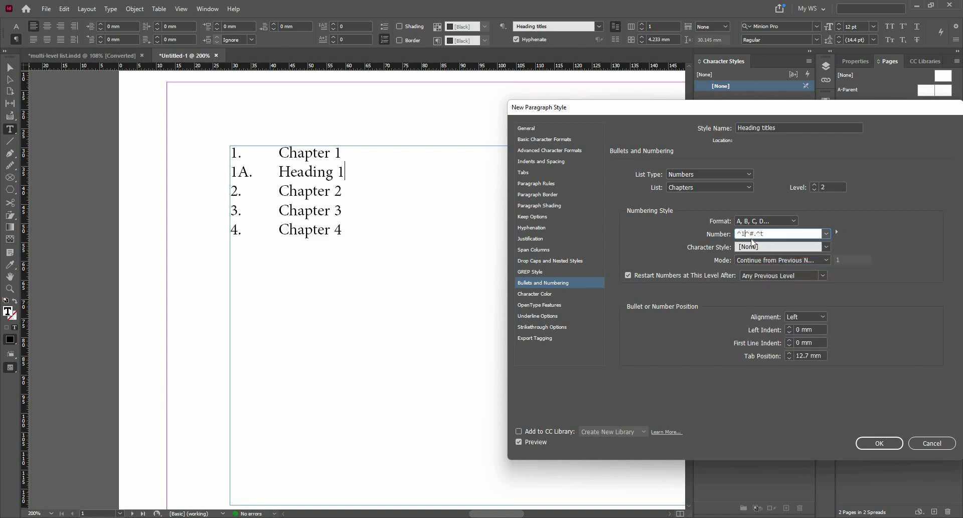
type(".")
key("Tab")
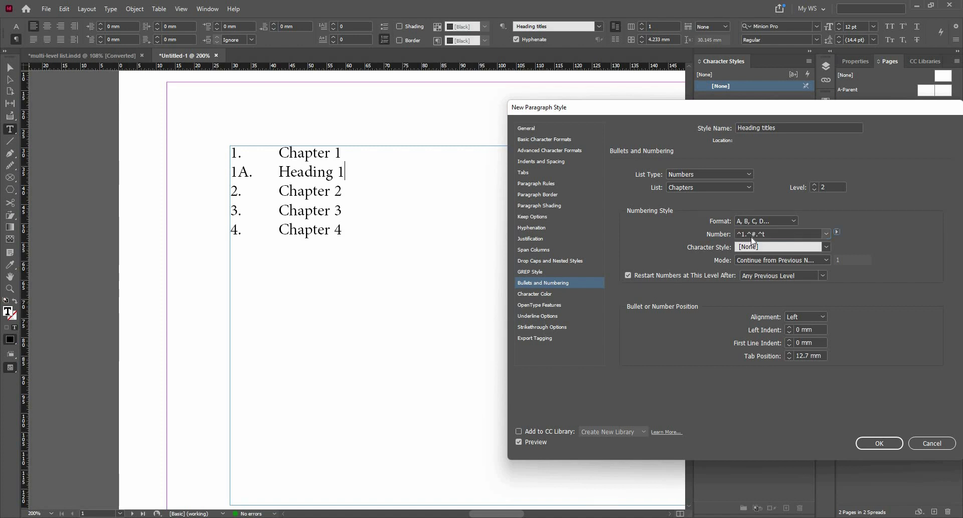
left_click(794, 232)
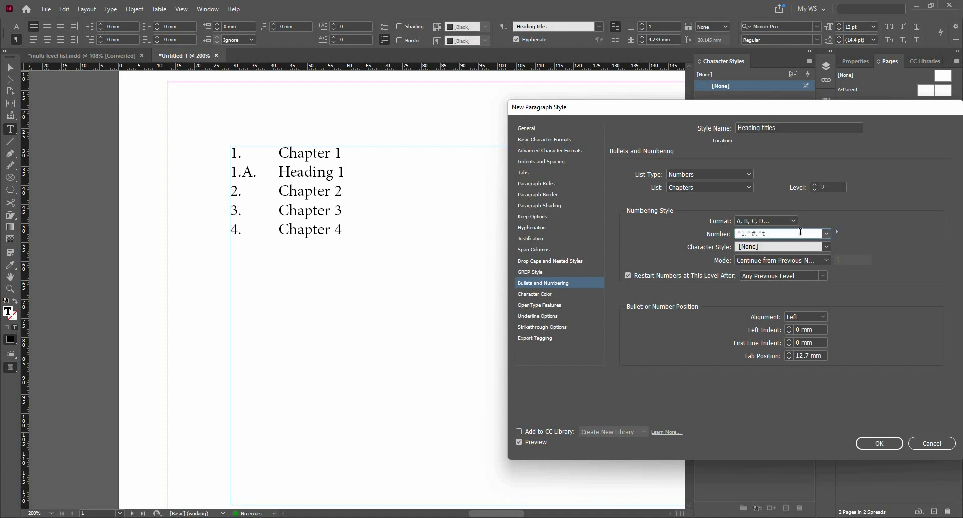
Step: Set the heading number format to 1, 2, 3, 4 and save the Heading titles style
left_click(792, 222)
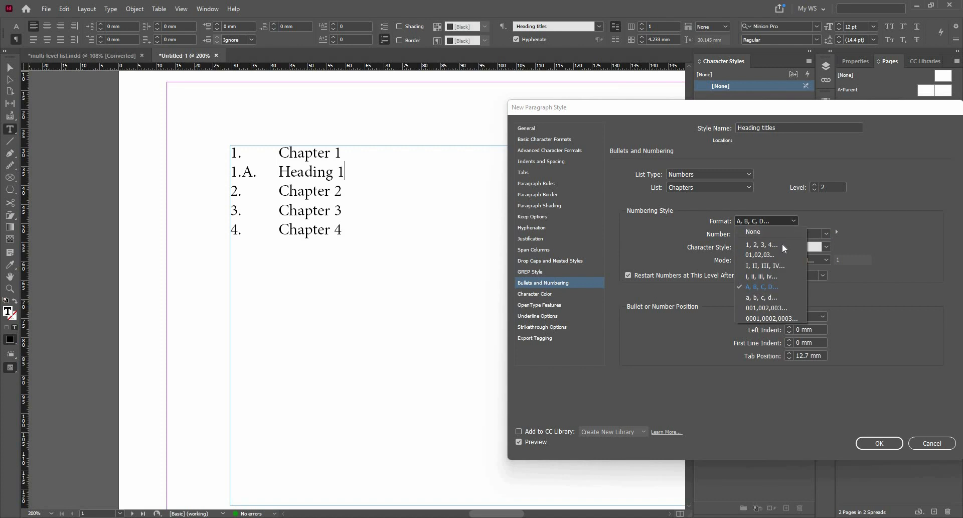
left_click(783, 245)
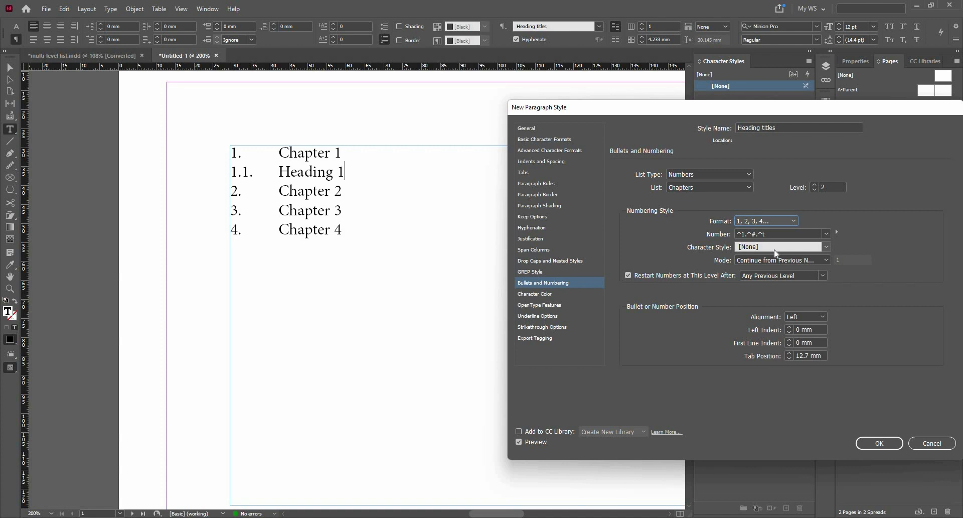
left_click(837, 233)
mouse_move(883, 246)
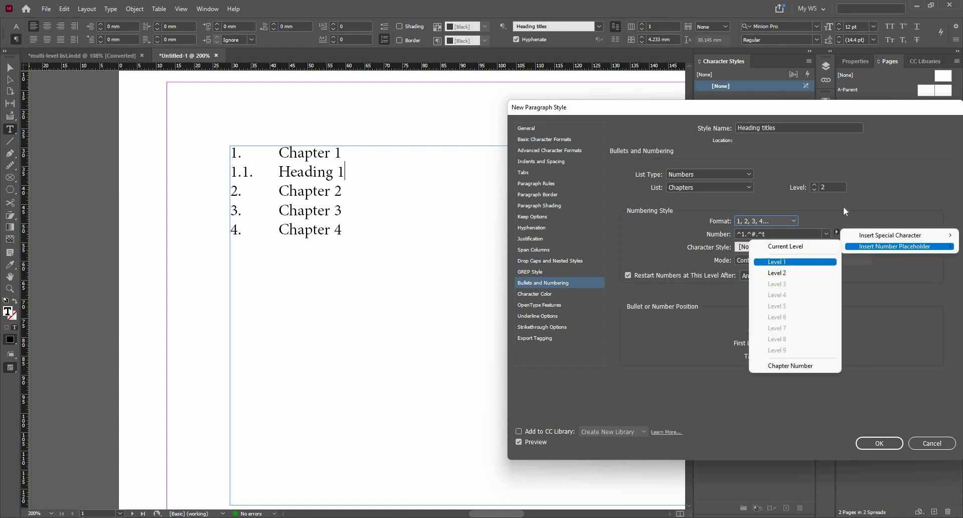
left_click(843, 217)
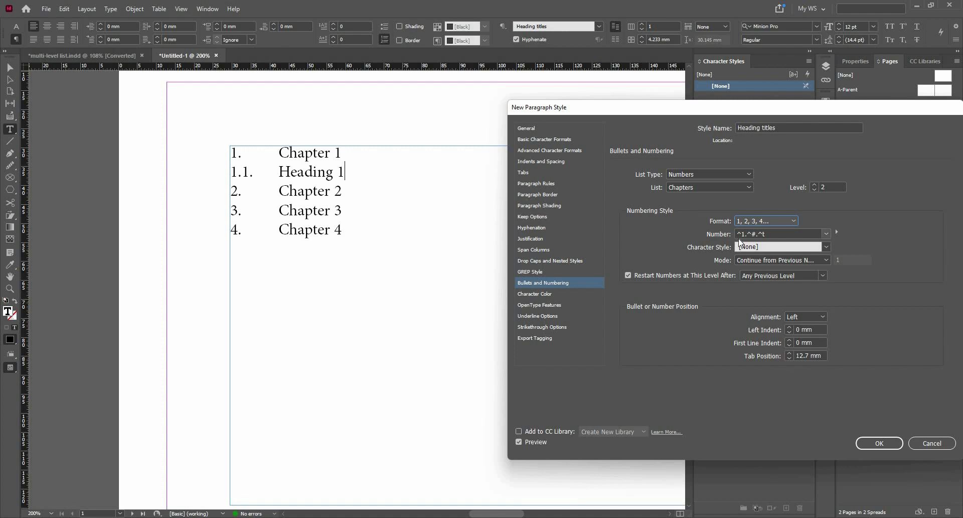
left_click(879, 443)
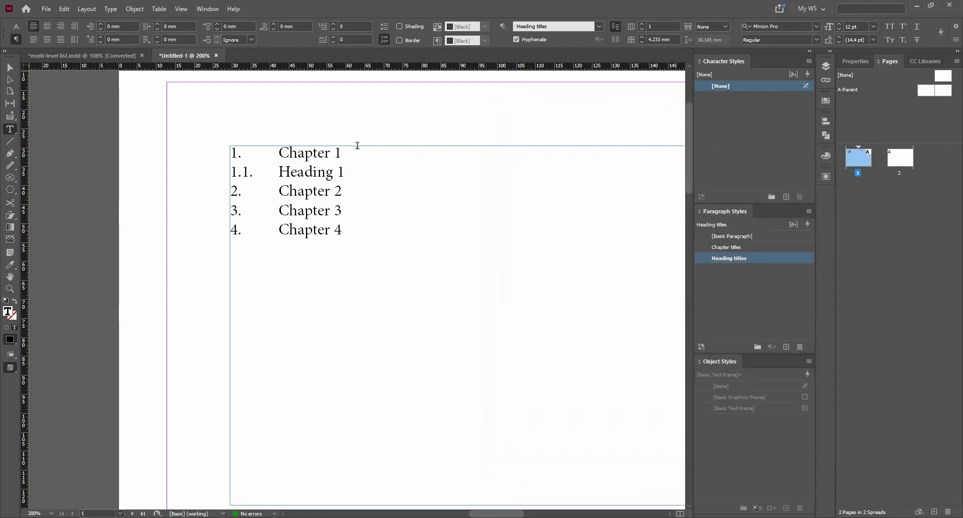
Step: Add the paragraphs "Heading 2" and "Heading 3" below Heading 1
key("Return")
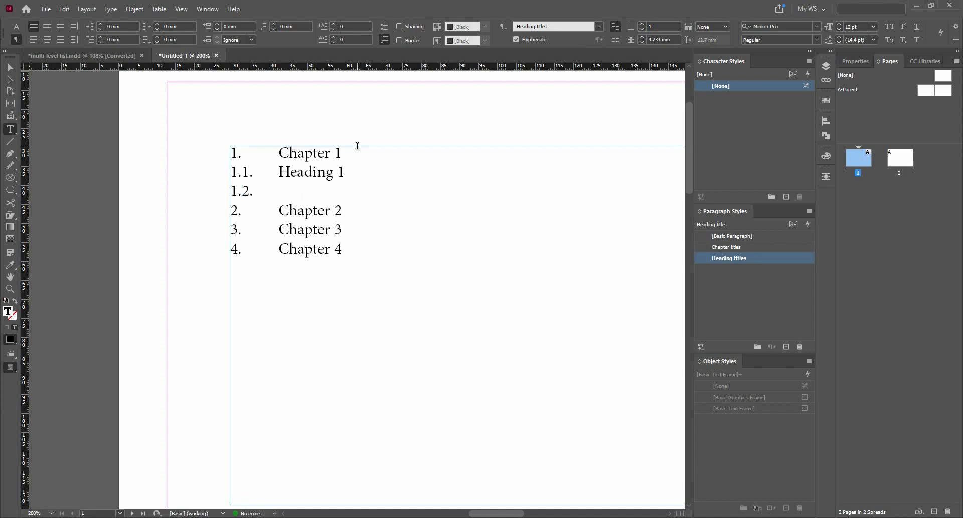
type("Heading")
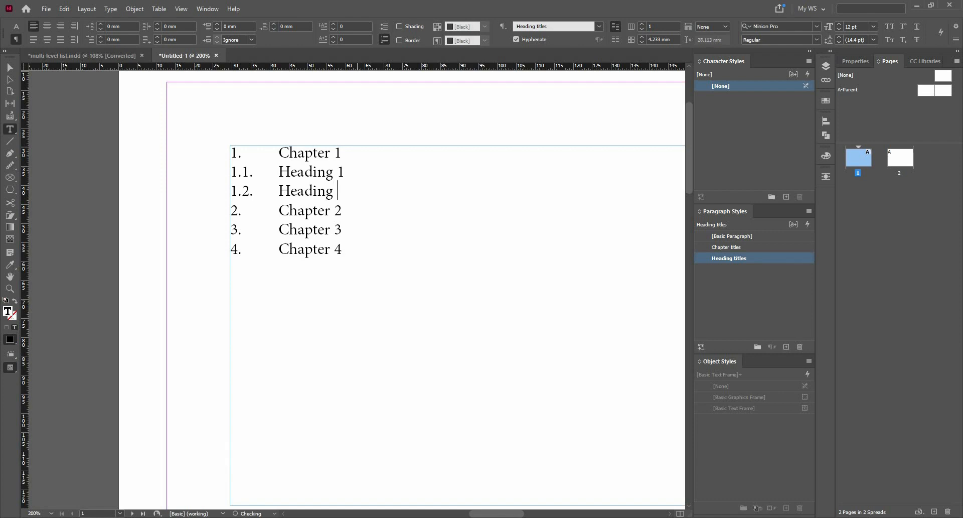
type(" 2")
key("Return")
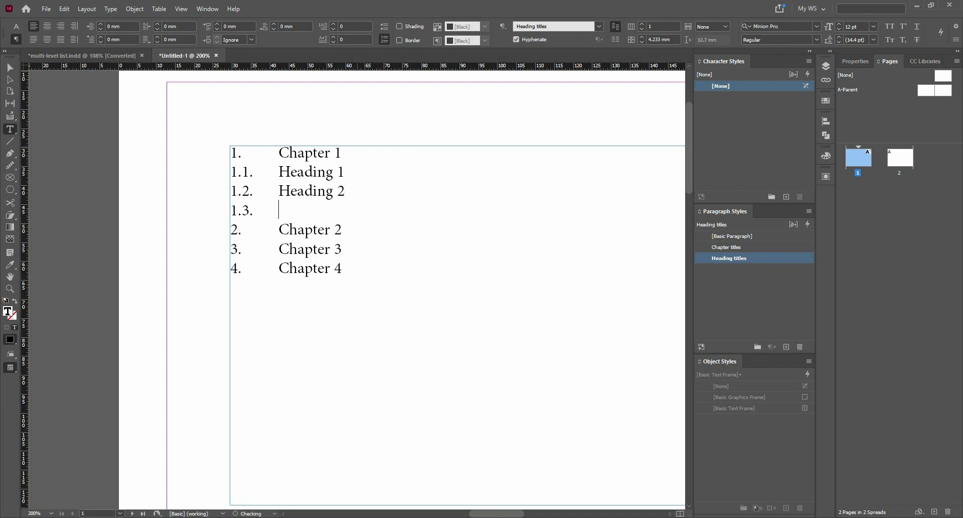
type("Heading 3")
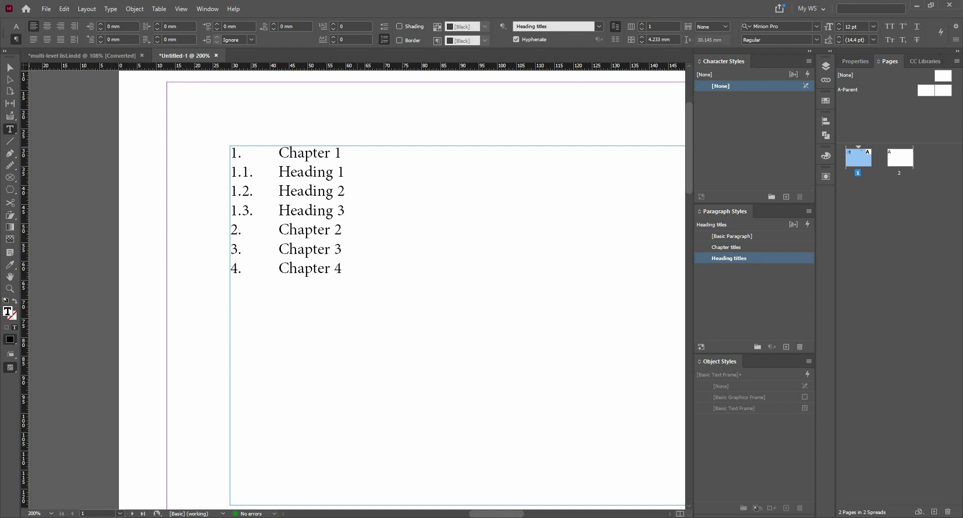
Step: Add the paragraphs "Heading 4" and "Heading 5" below Chapter 2 in the Heading titles style
left_click(349, 234)
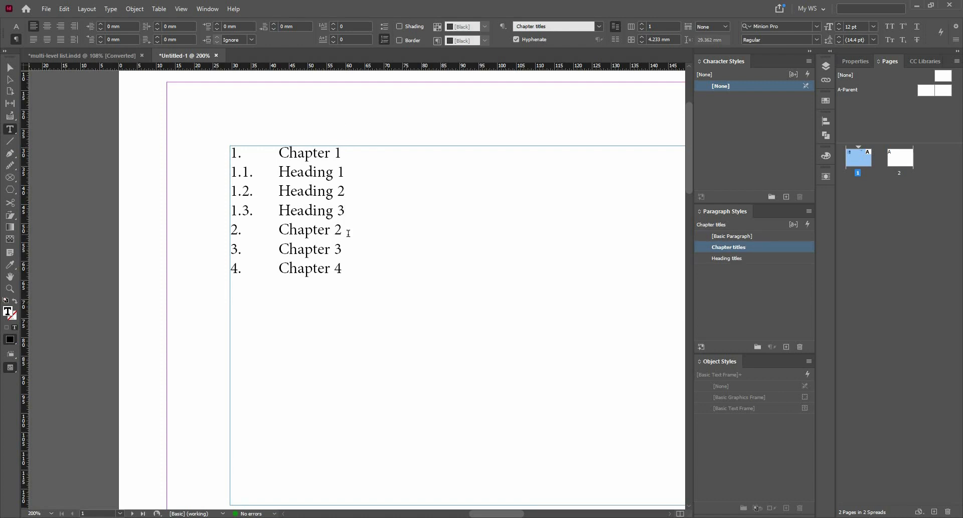
key("Return")
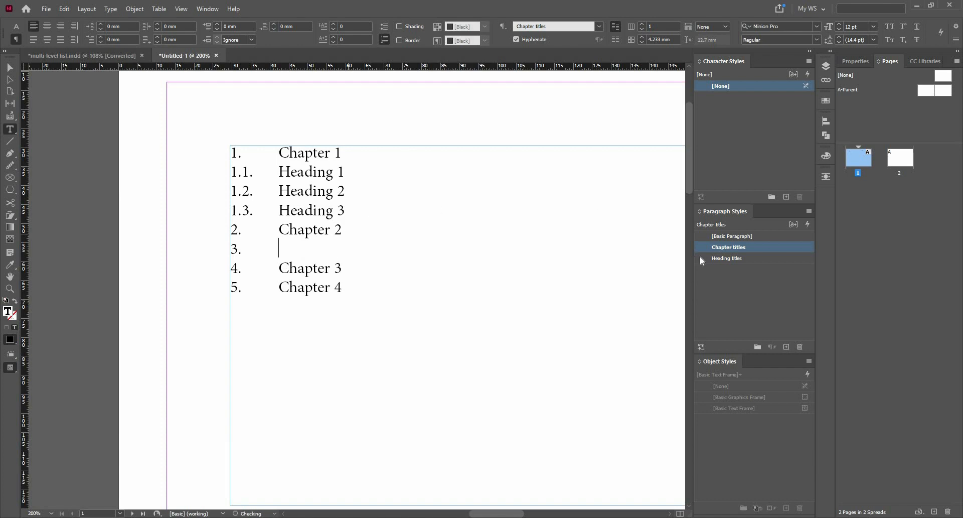
left_click(722, 259)
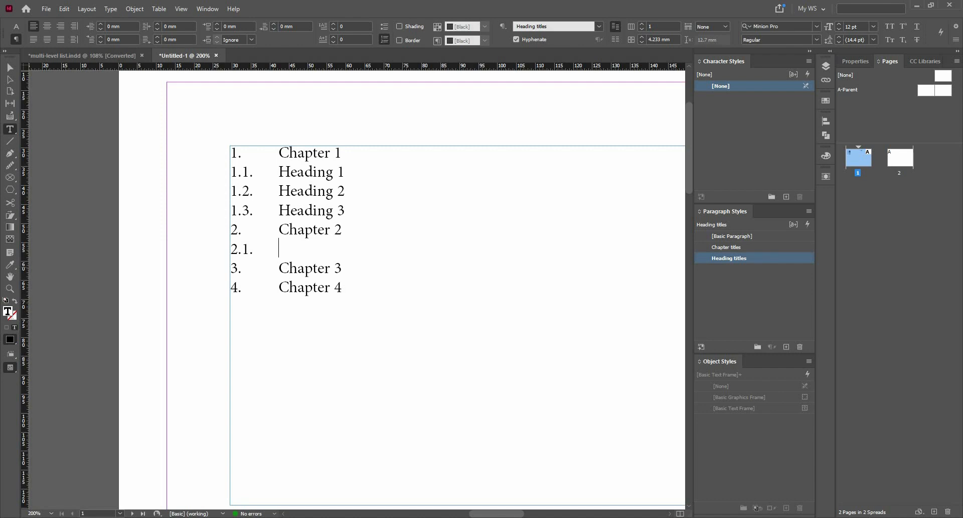
type("Heading 4")
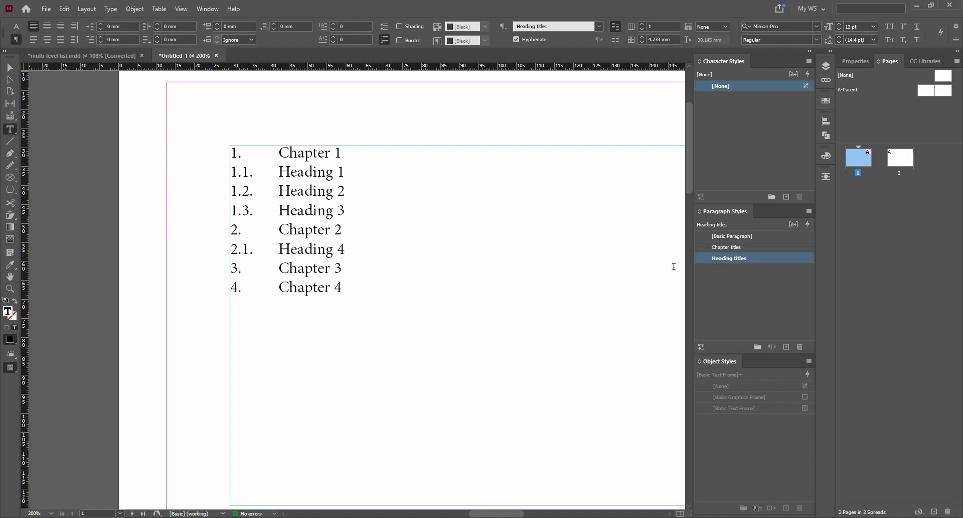
key("Return")
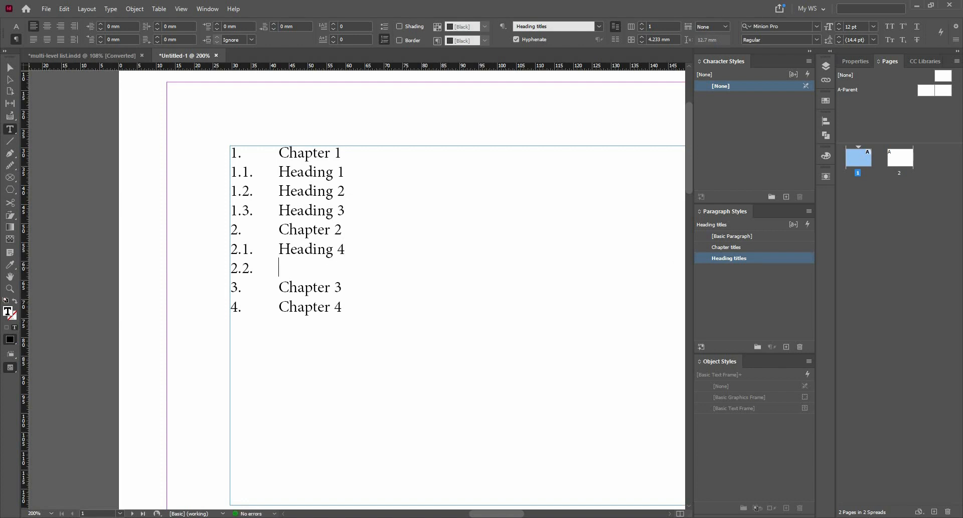
type("Heading")
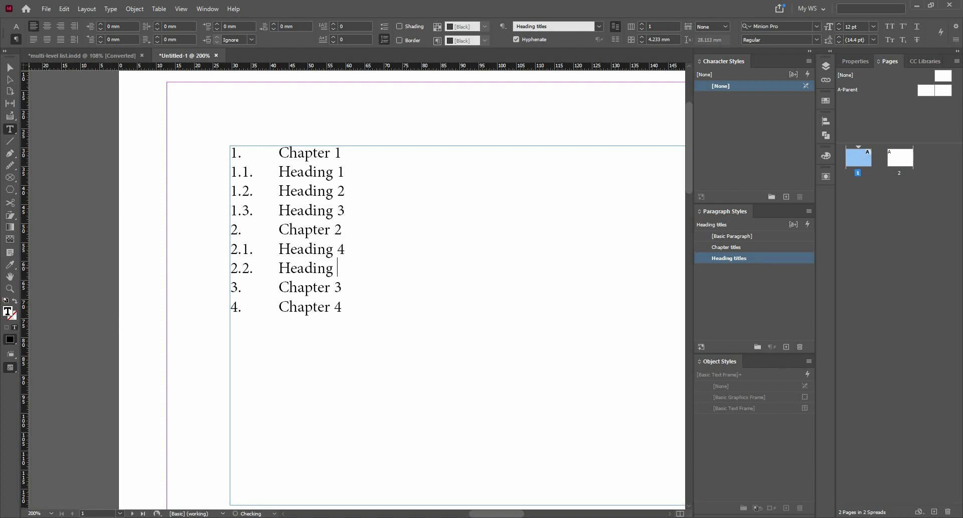
type(" 5")
key("Escape")
Step: Add the paragraph "Heading 6" below Chapter 5 in the second text frame, using the Heading titles style
scroll(239, 249, "down", 2)
left_click_drag(643, 178, 514, 185)
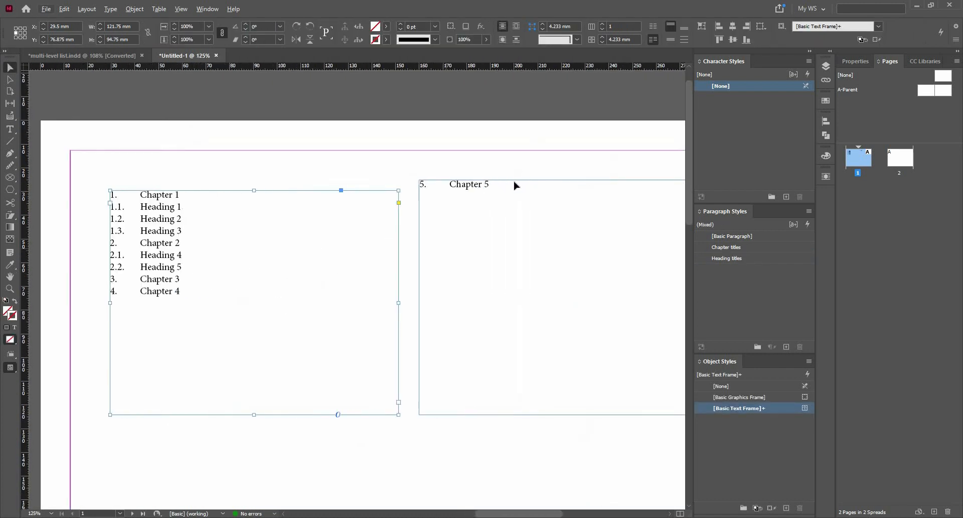
scroll(515, 186, "up", 2)
double_click(469, 212)
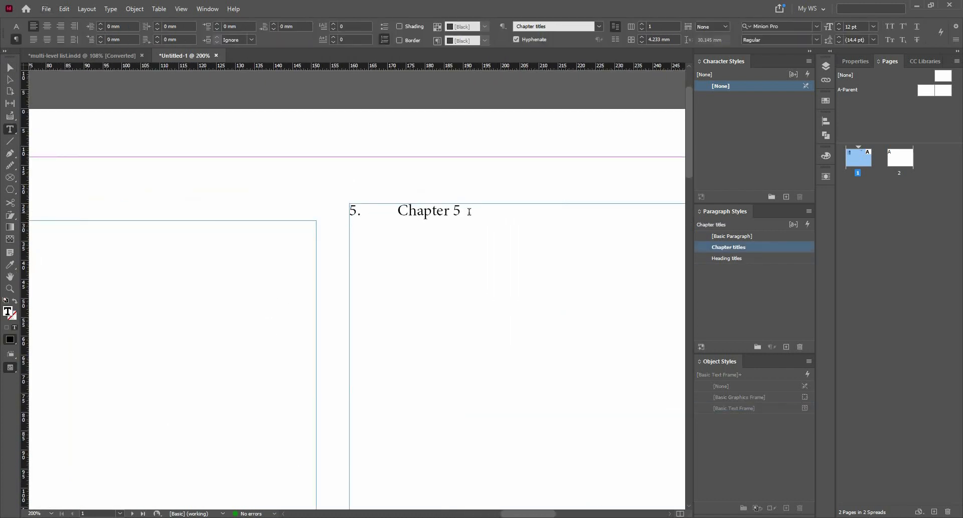
key("Return")
left_click(730, 258)
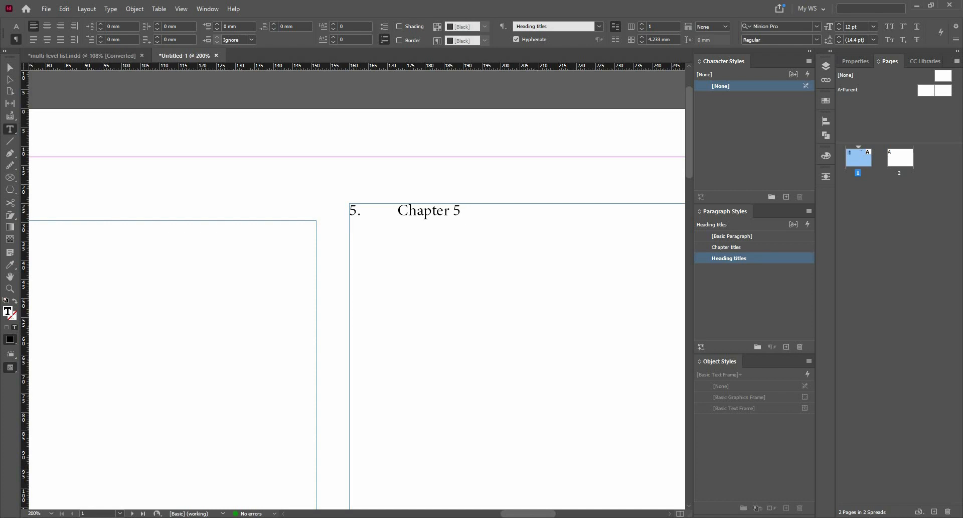
type("Heading 6")
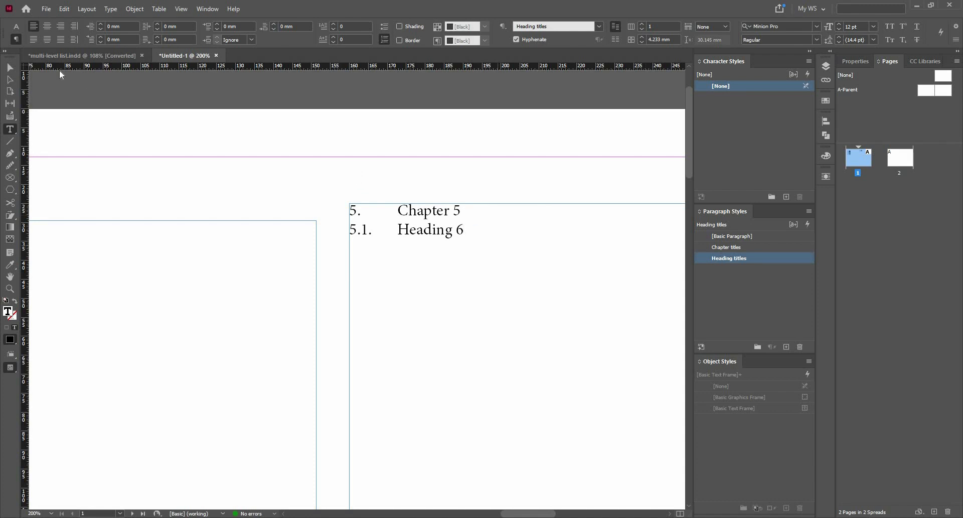
Step: Rename the Chapter titles paragraph style as "Chapter titles lvl1"
left_click(10, 66)
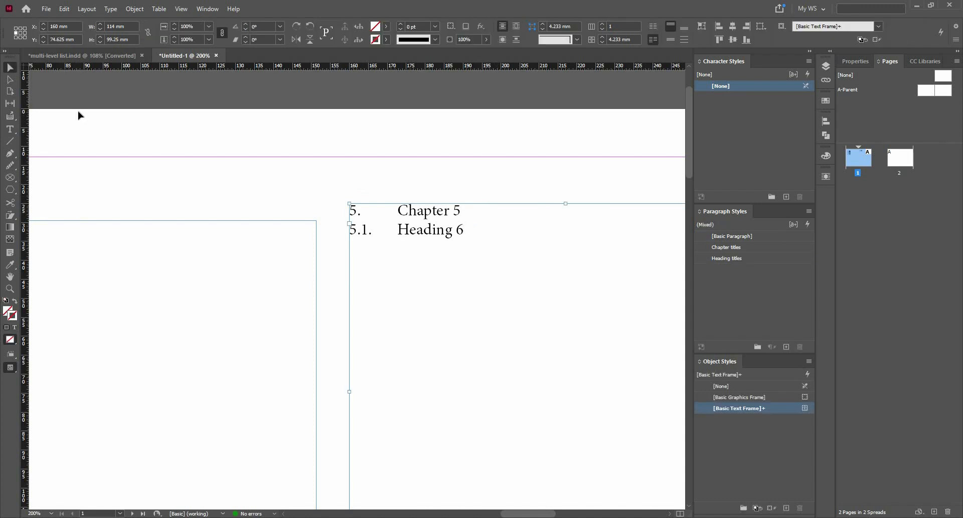
left_click(755, 258)
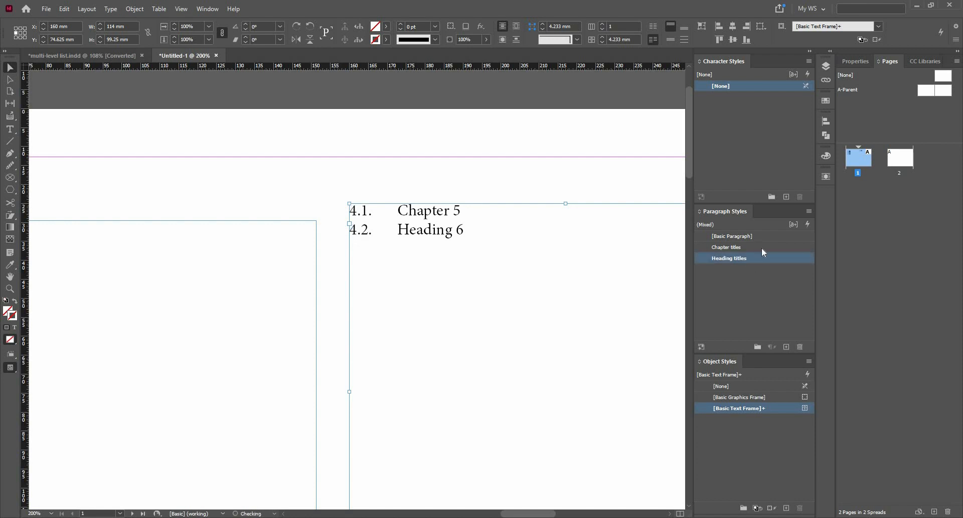
left_click(761, 247)
right_click(762, 248)
left_click(772, 255)
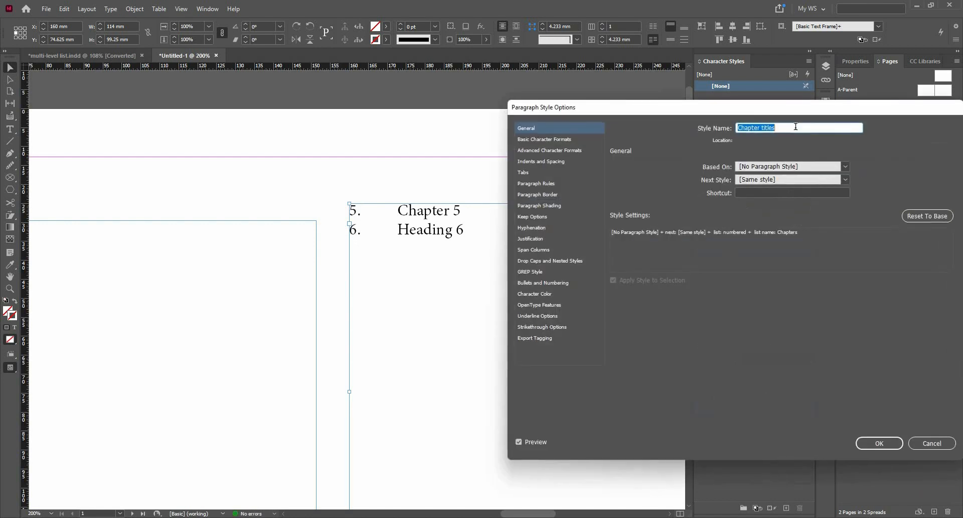
left_click(795, 127)
type("2")
left_click(879, 443)
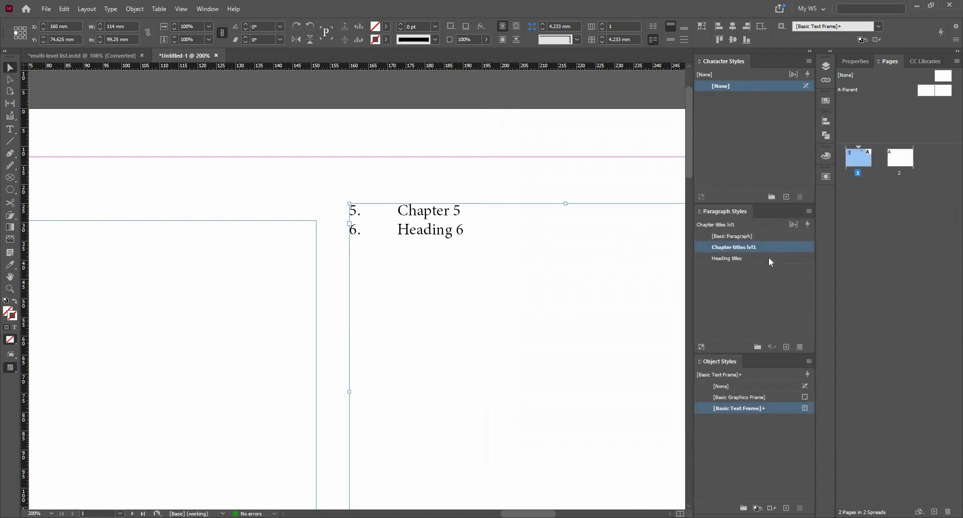
left_click(769, 258)
right_click(772, 259)
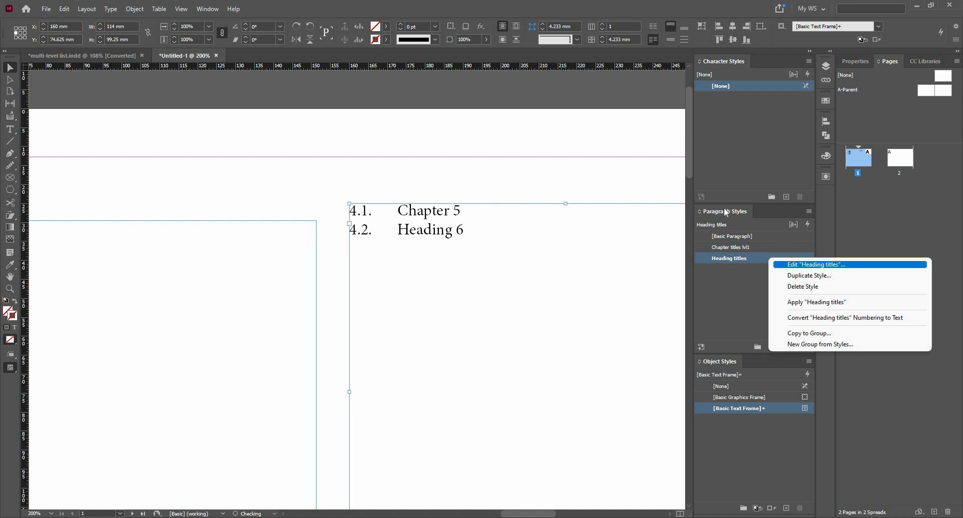
key("Return")
left_click(930, 441)
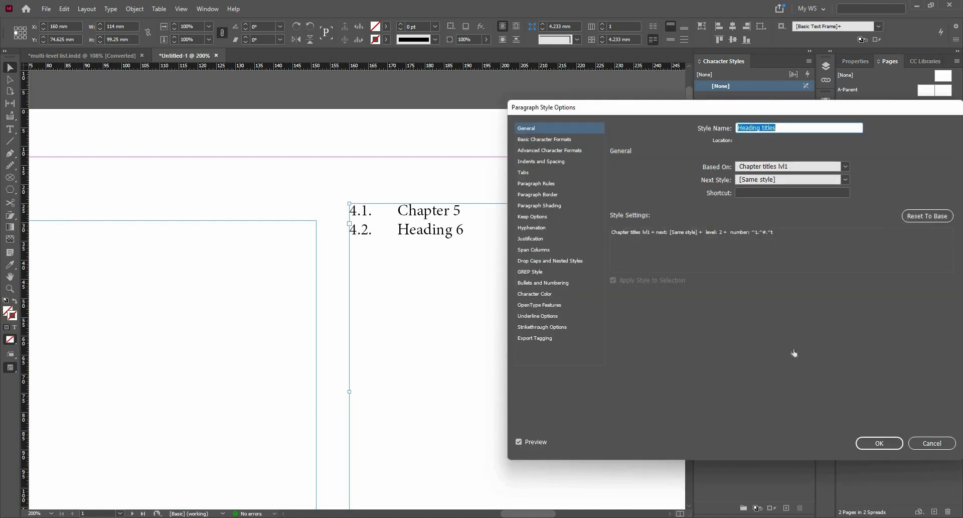
Step: Undo the paragraph style rename and the styles applied to the whole Chapter 5 text frame
key("ctrl+z")
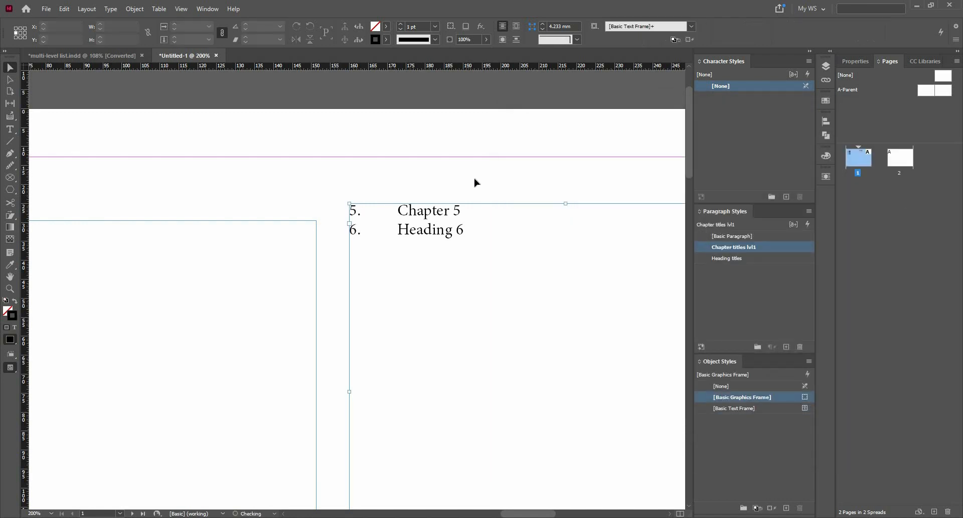
scroll(504, 195, "down", 2)
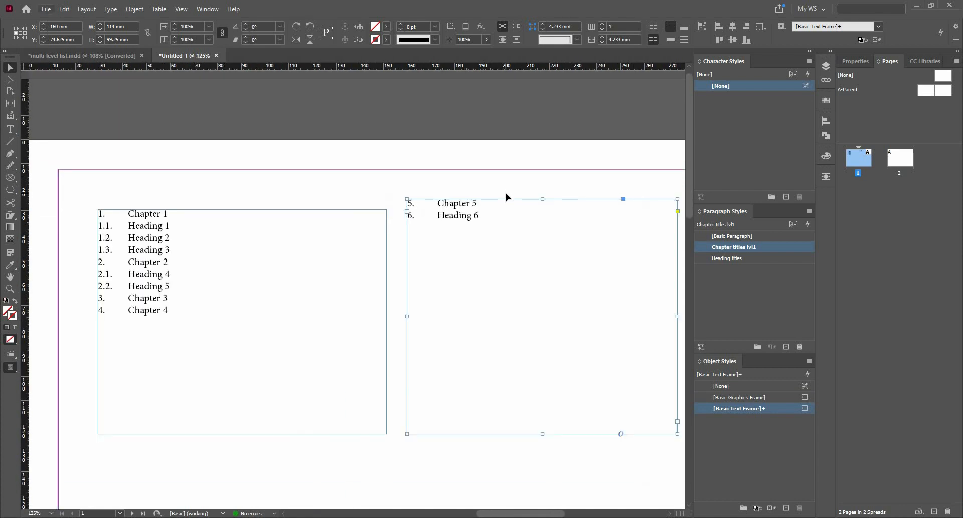
key("ctrl+z")
key("ctrl+z")
key("ctrl+z")
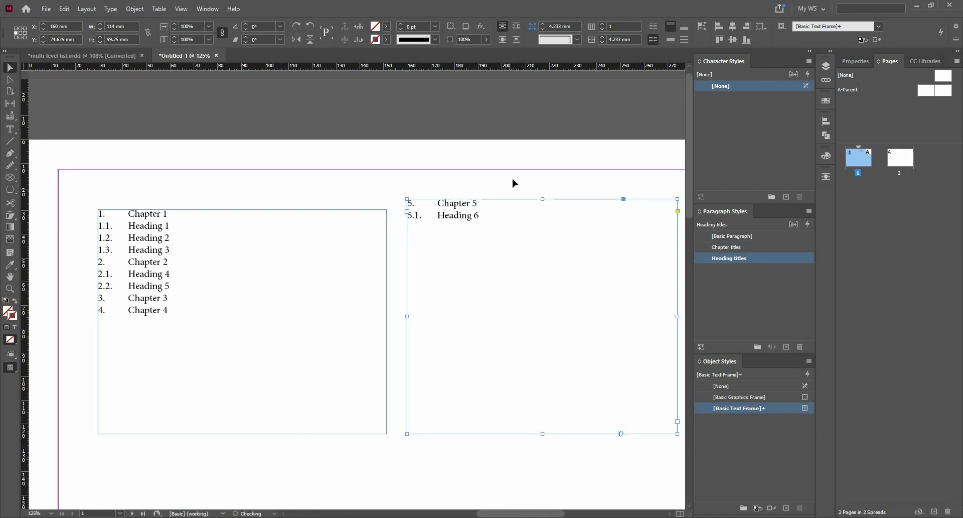
Step: With no frame selected, rename the Chapter titles style as "Chapter titles Lvl 1" and set its next style to Heading titles
left_click(513, 182)
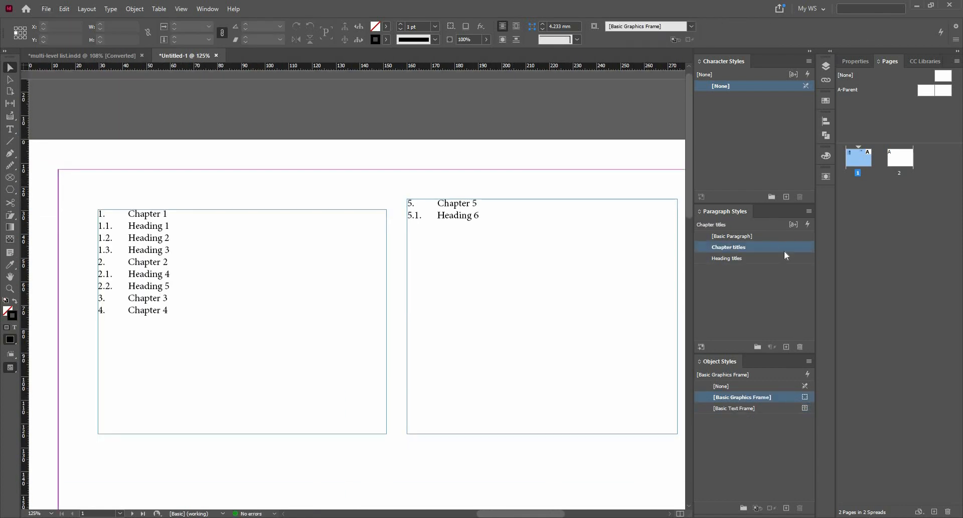
right_click(781, 245)
left_click(798, 253)
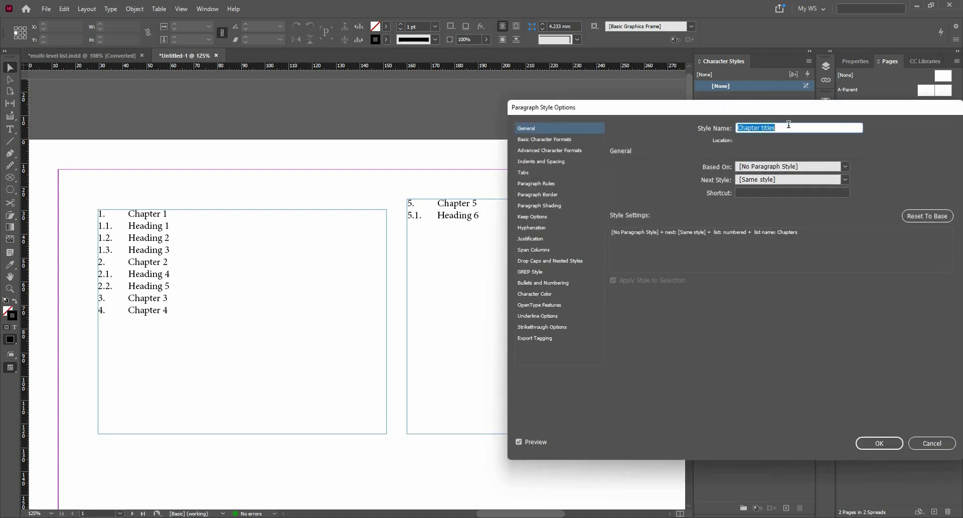
left_click(789, 124)
left_click(776, 182)
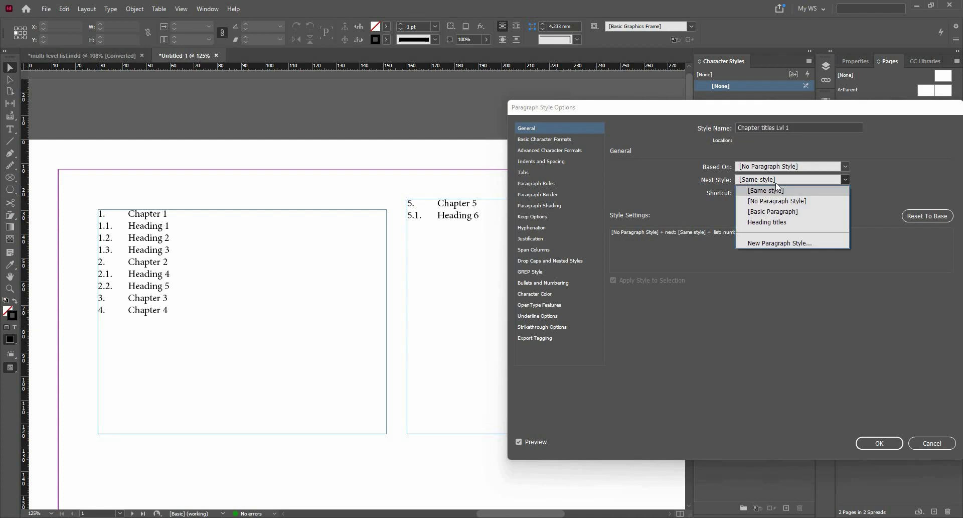
left_click(786, 225)
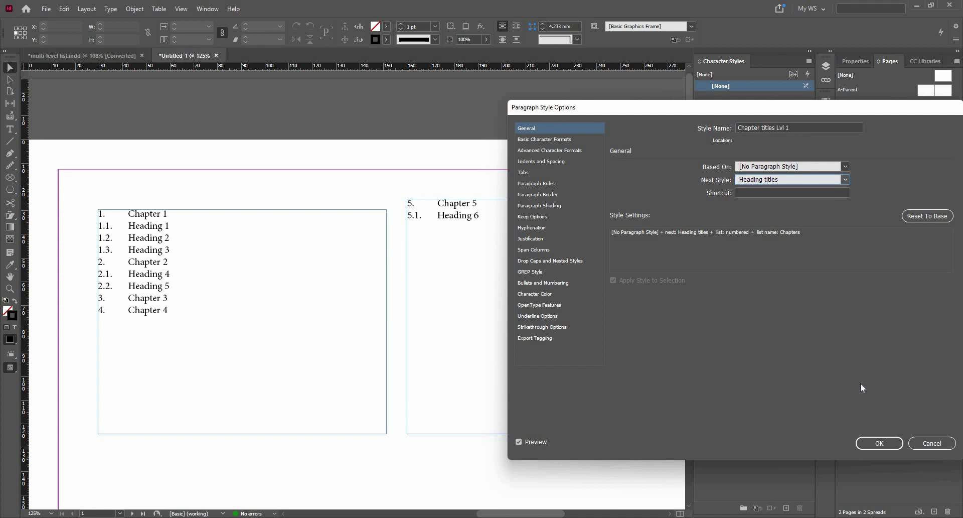
left_click(873, 444)
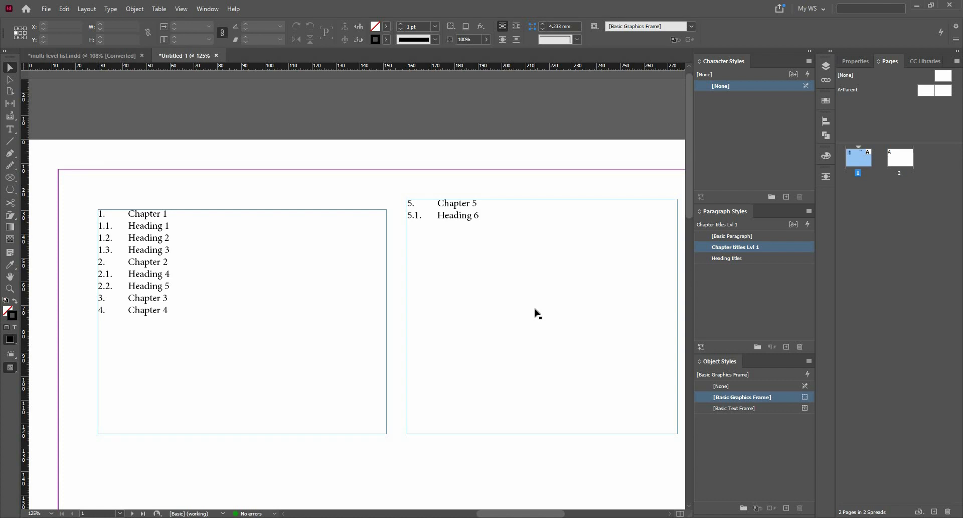
Step: Add "Chapter 6" below Heading 6 in the Chapter titles Lvl 1 style, followed by the paragraph "Heading 7"
double_click(484, 217)
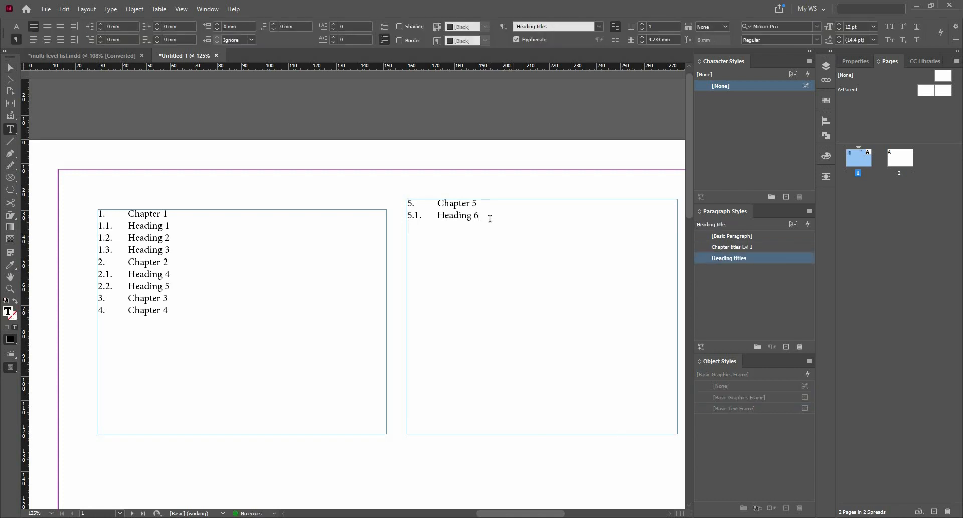
key("Return")
type("C")
left_click(740, 247)
type("ha")
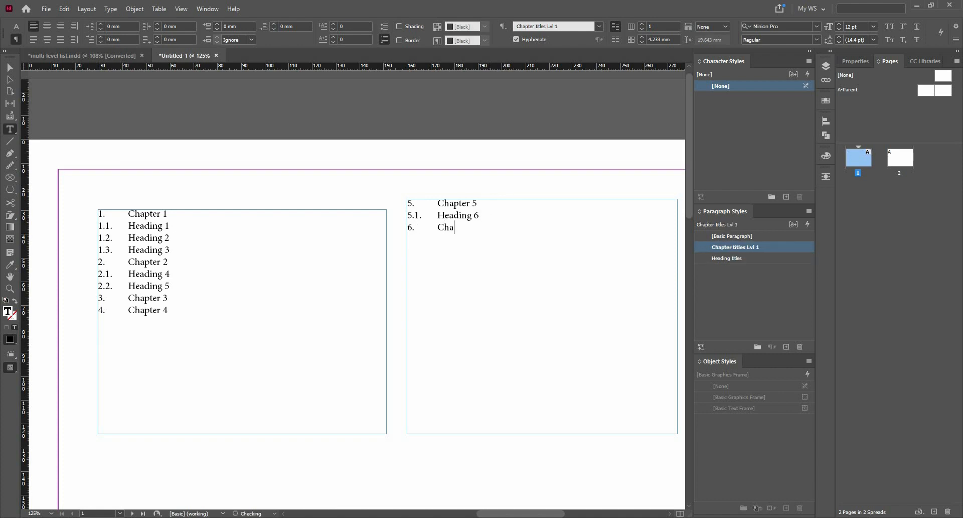
type("pter 6")
key("Return")
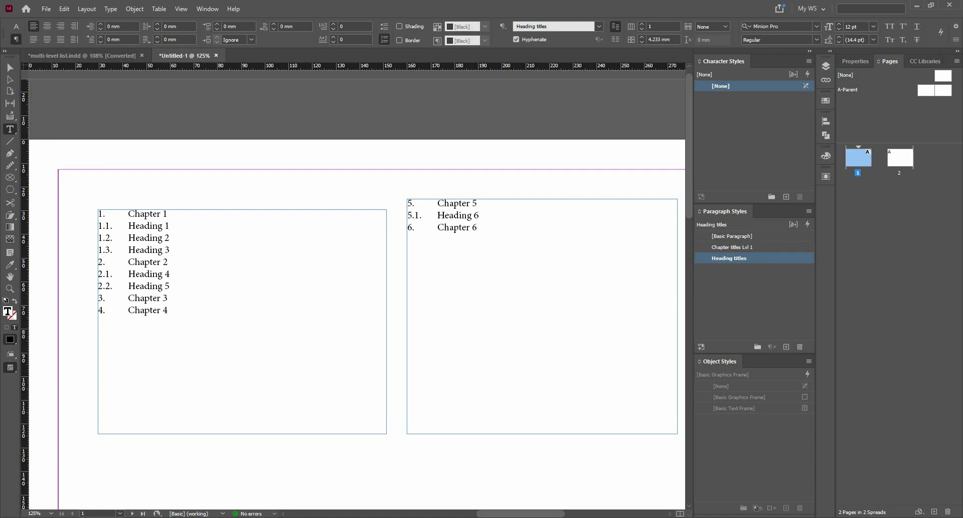
type("Heading 7")
Step: Rename the Heading titles paragraph style as "Heading titles Lvl2"
right_click(765, 260)
left_click(768, 265)
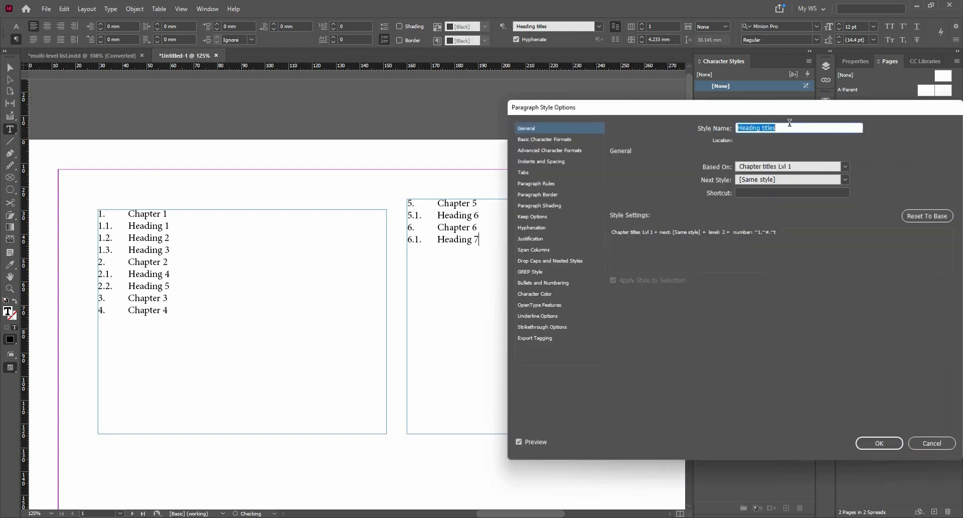
left_click(790, 128)
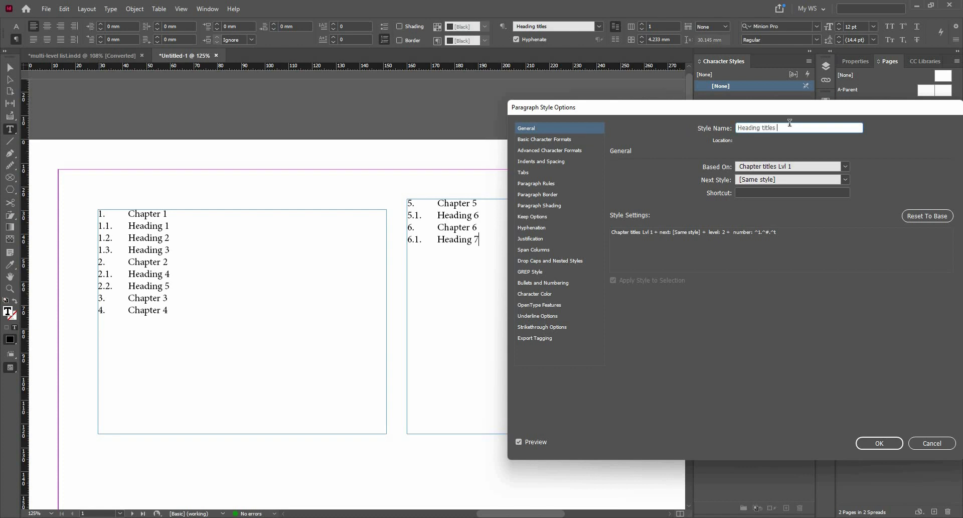
type("Lvl3")
key("BackSpace")
type("2")
left_click(880, 443)
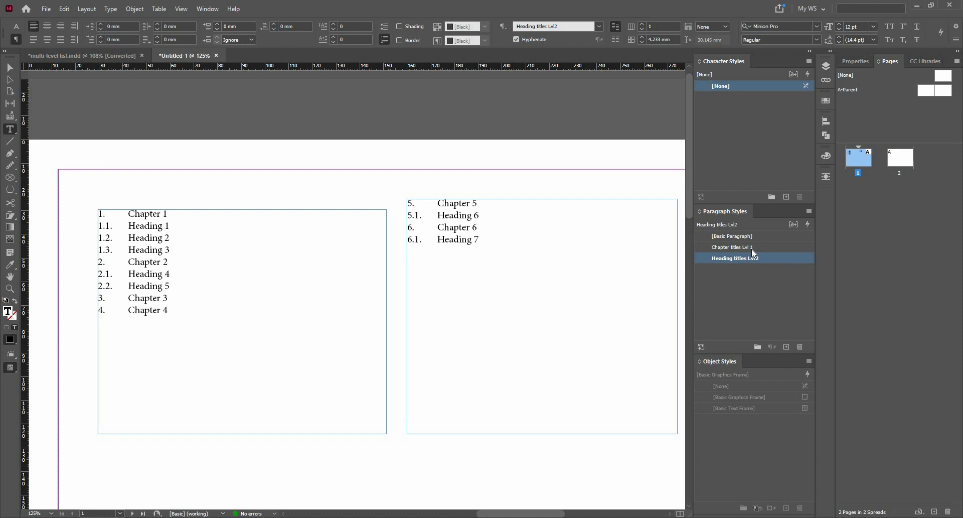
Step: Set the font family of the Chapter titles Lvl 1 paragraph style to Arial
right_click(772, 248)
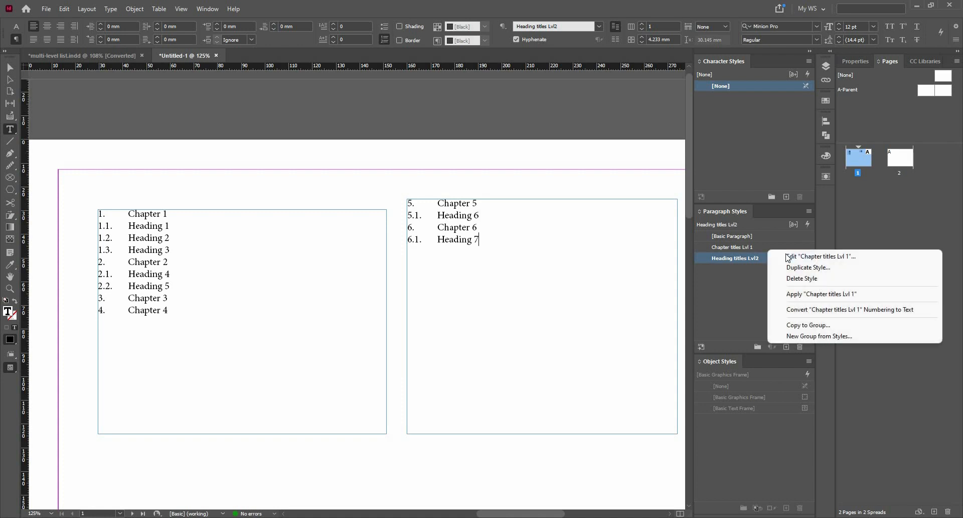
left_click(780, 256)
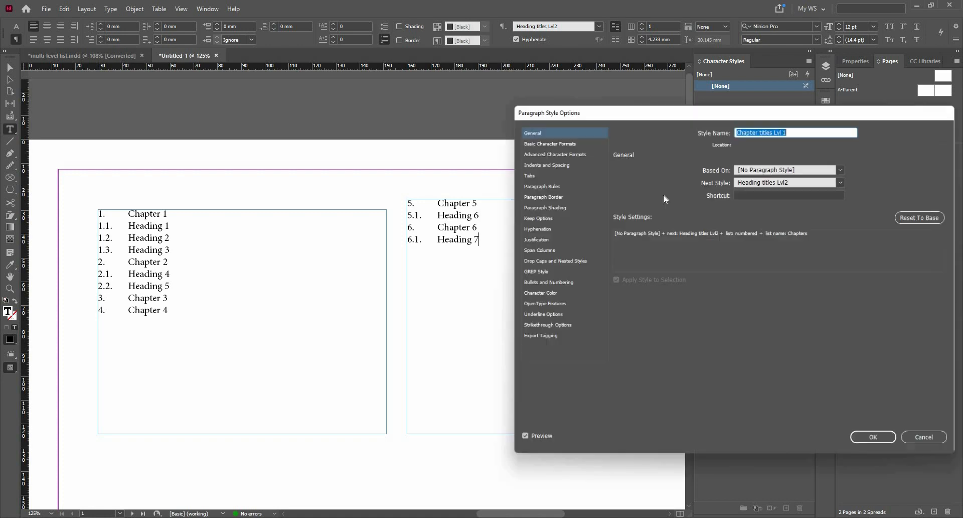
left_click(545, 140)
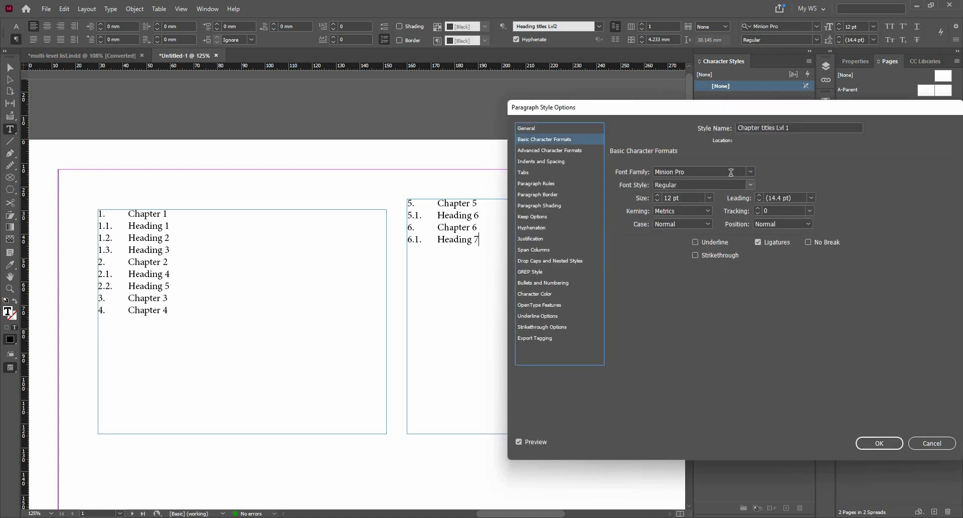
left_click(730, 173)
key("ctrl+a")
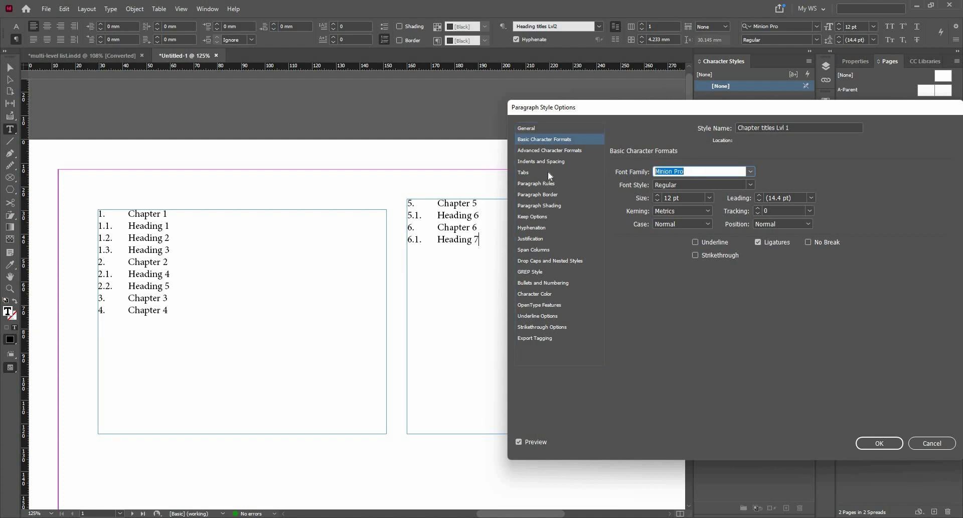
type("Arial")
key("Tab")
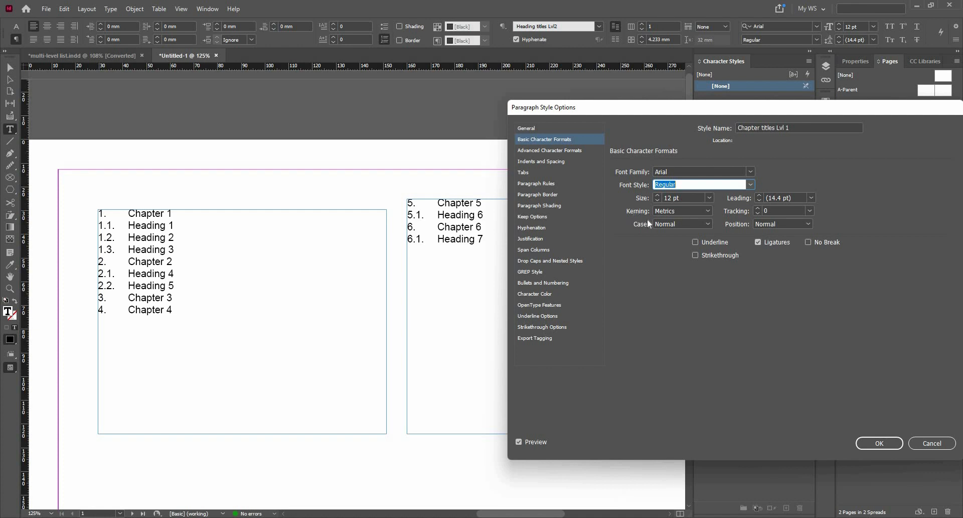
Step: Set the Chapter titles Lvl 1 paragraph style to Bold at 15 pt and save the style changes
left_click(657, 196)
left_click(657, 196)
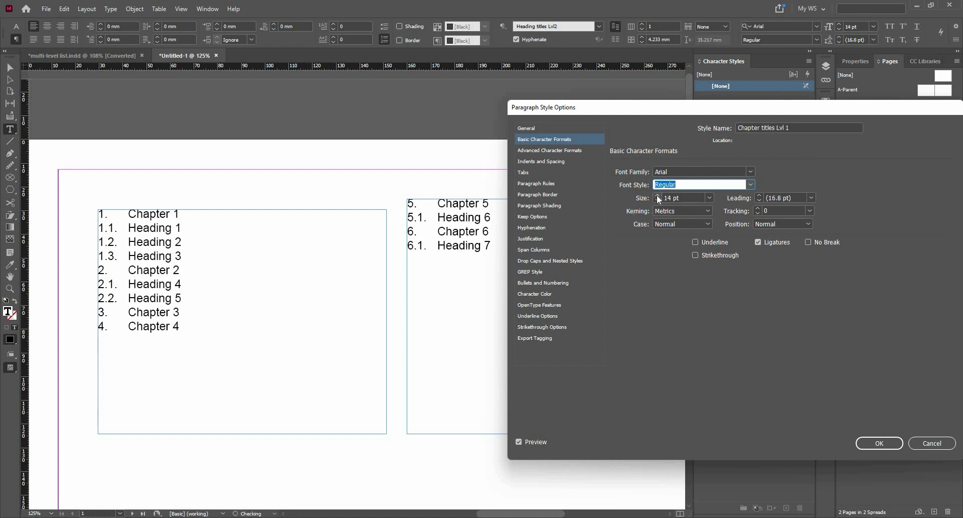
left_click(657, 195)
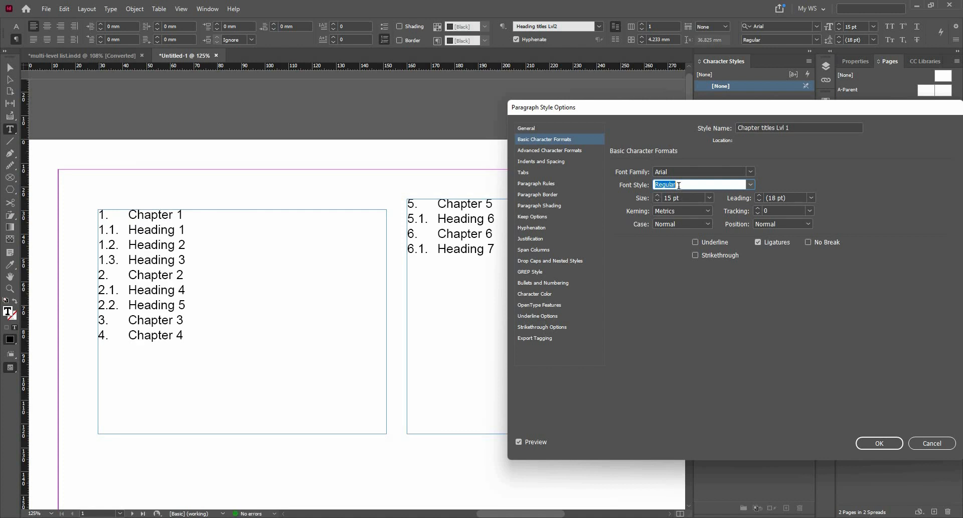
type("b")
key("Tab")
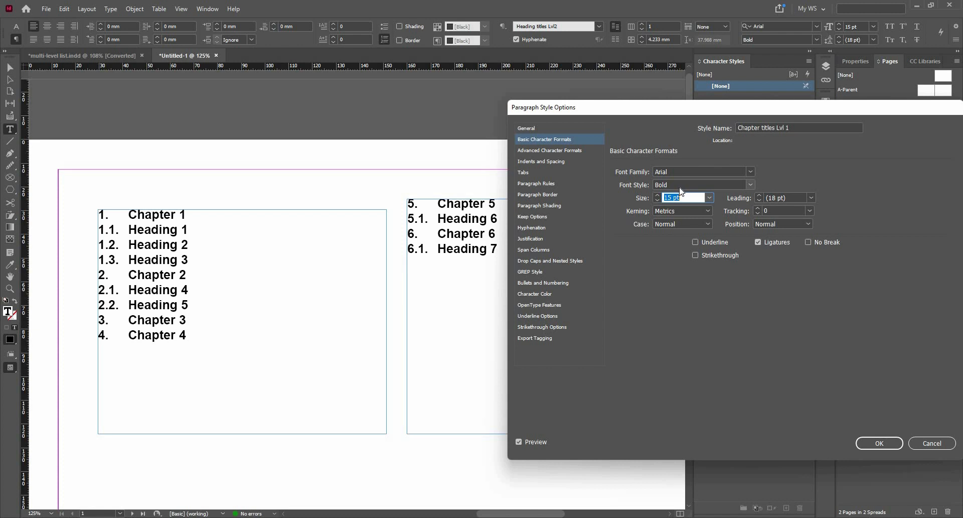
left_click(864, 442)
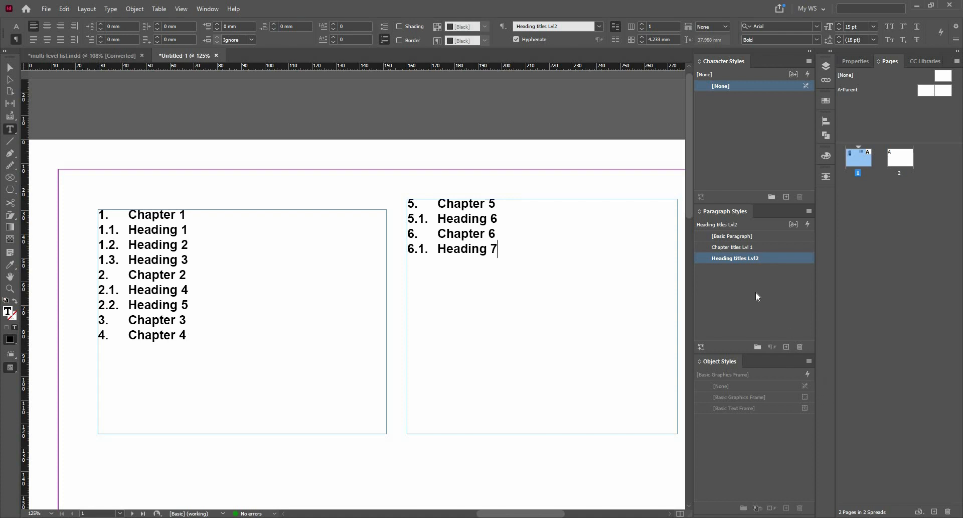
Step: Edit the Heading titles Lvl2 paragraph style and set its font style to Regular and its size to 11 pt
left_click(770, 261, "ctrl")
right_click(770, 259)
left_click(778, 266)
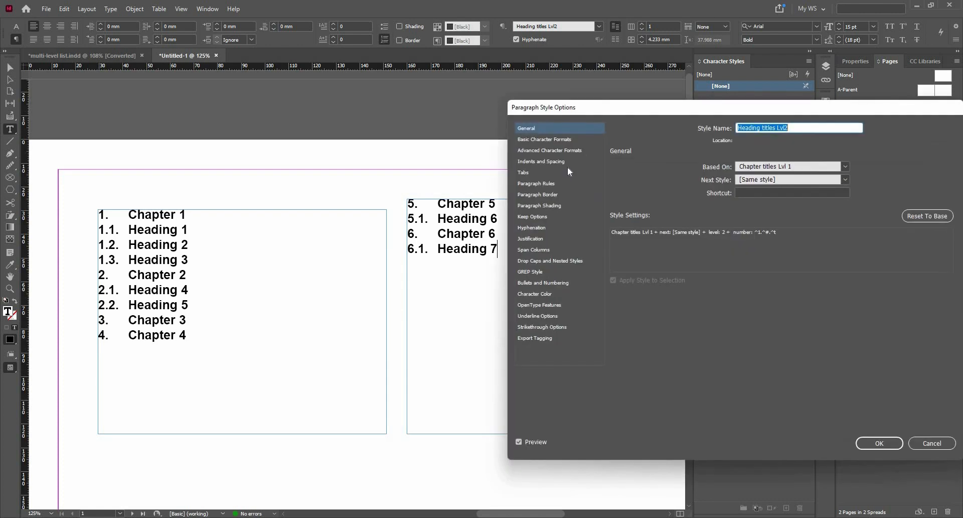
left_click(561, 141)
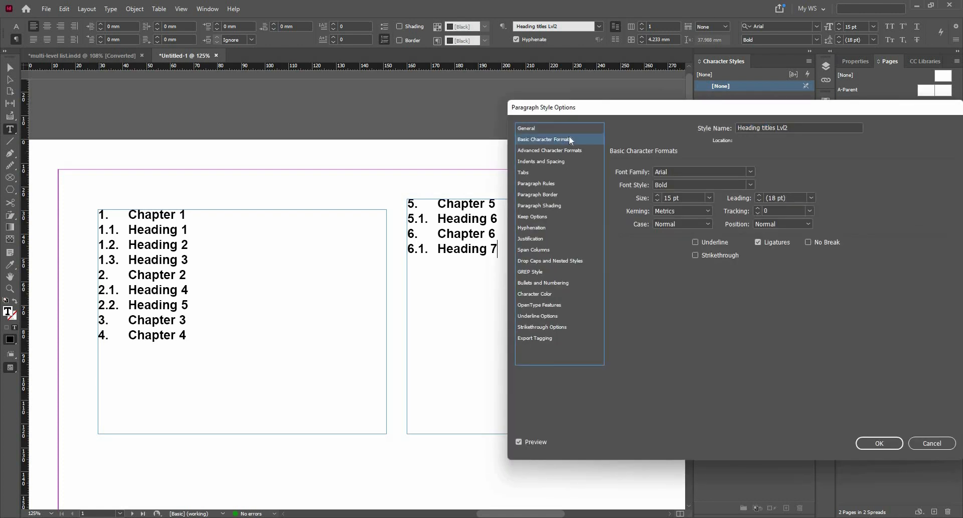
left_click(746, 184)
left_click(695, 240)
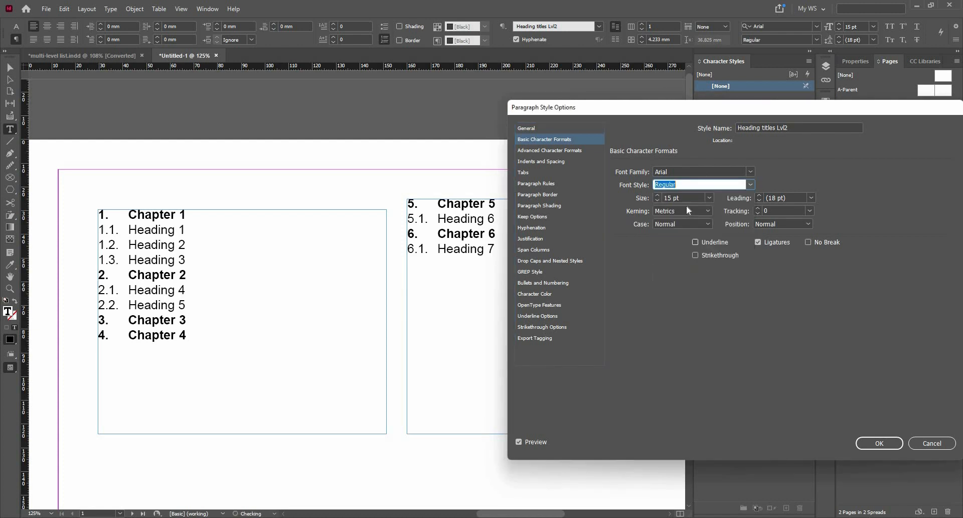
left_click(658, 201)
left_click(658, 201)
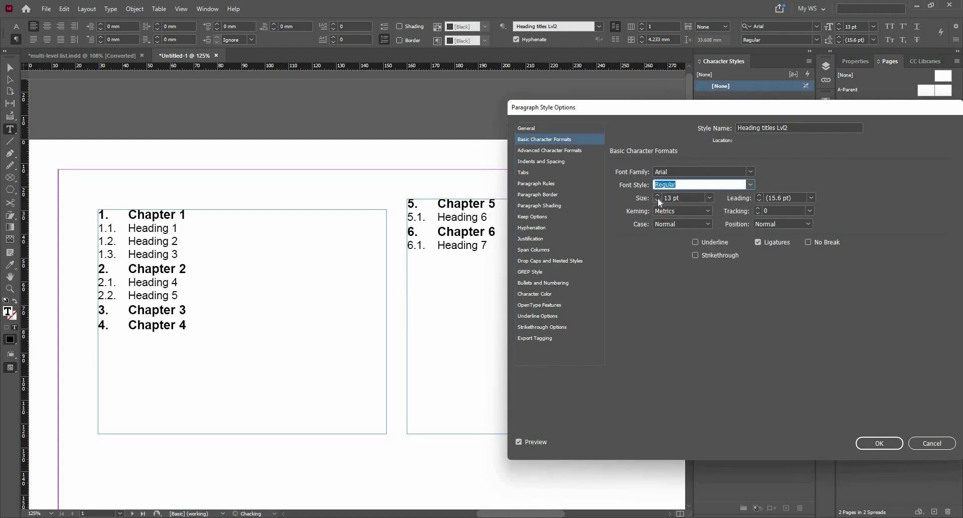
left_click(657, 198)
left_click(658, 197)
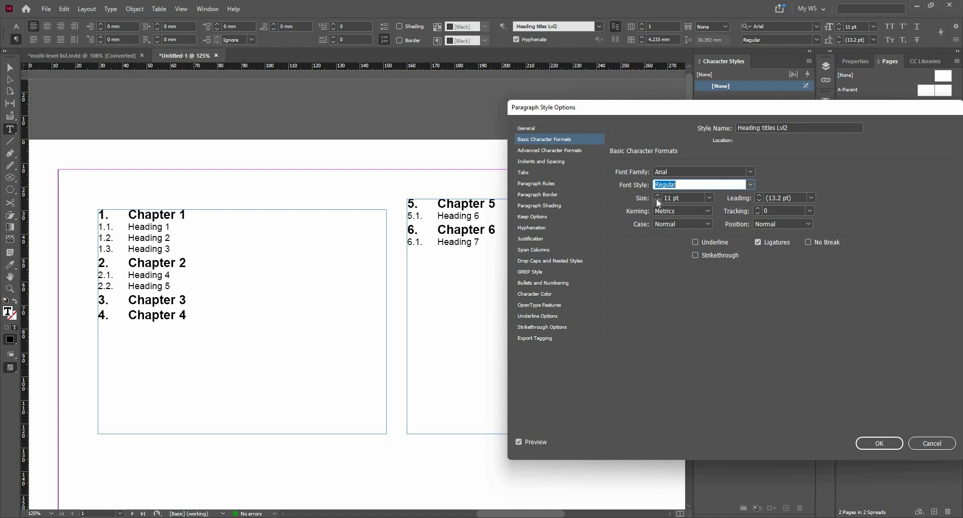
Step: Set the left indent in the Heading titles Lvl2 numbering position settings to 13 mm
left_click(561, 284)
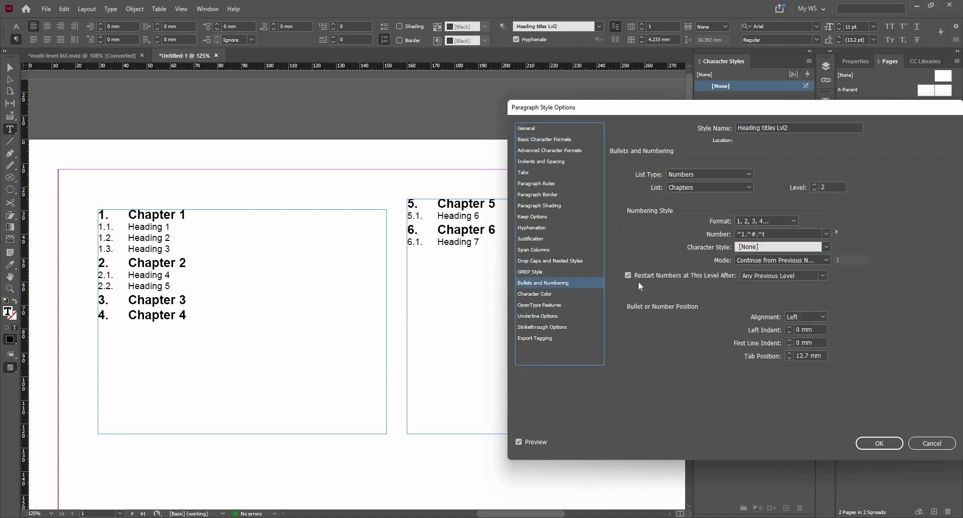
left_click(790, 326)
left_click(789, 326)
left_click(790, 327)
left_click(789, 327)
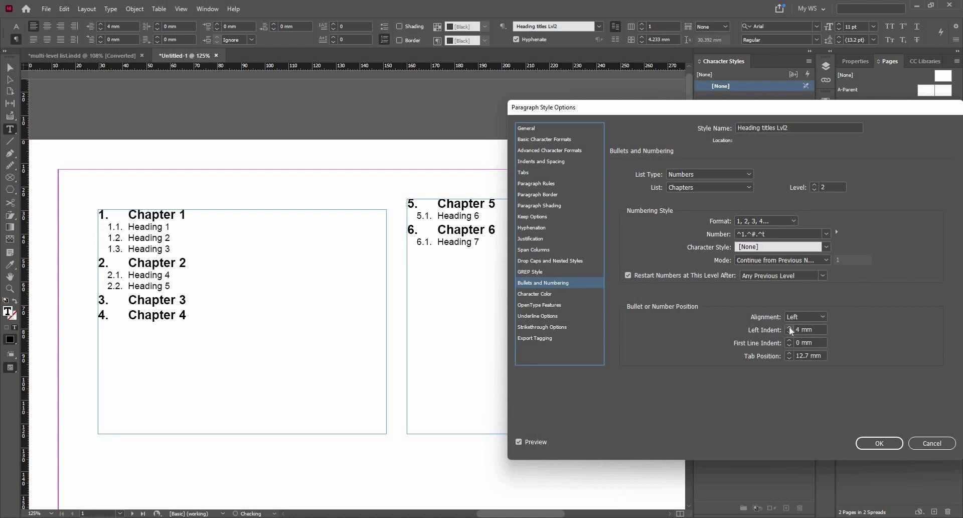
left_click(789, 326)
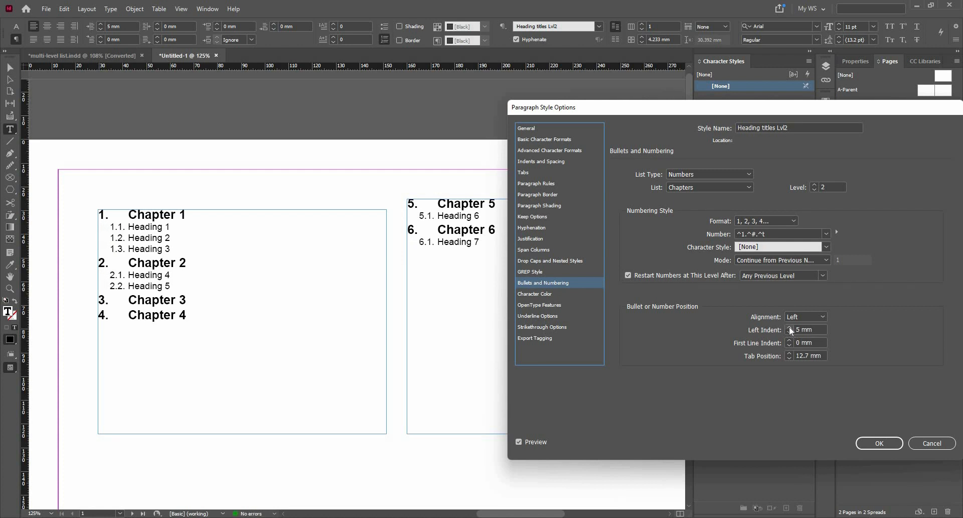
left_click(789, 327)
left_click(789, 326)
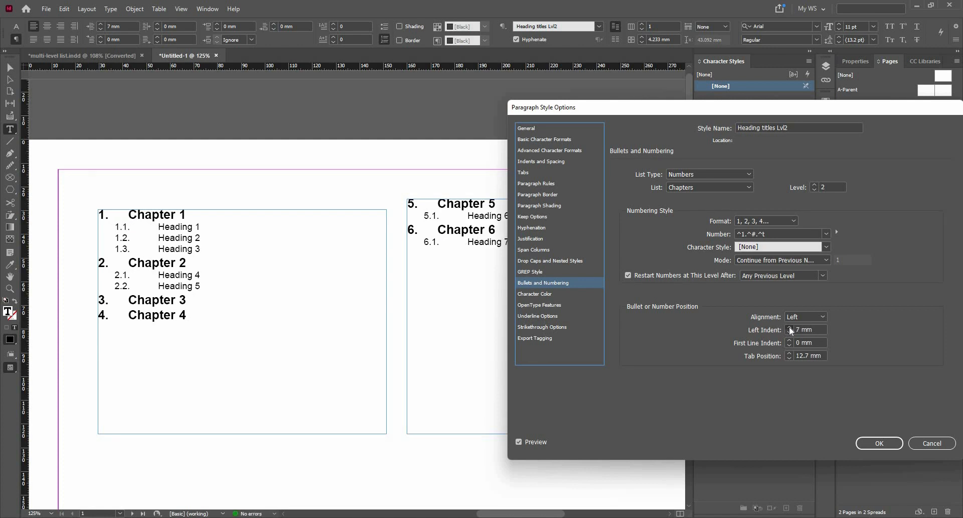
left_click(790, 327)
left_click(790, 326)
left_click(790, 327)
left_click(790, 326)
left_click(790, 327)
left_click(789, 327)
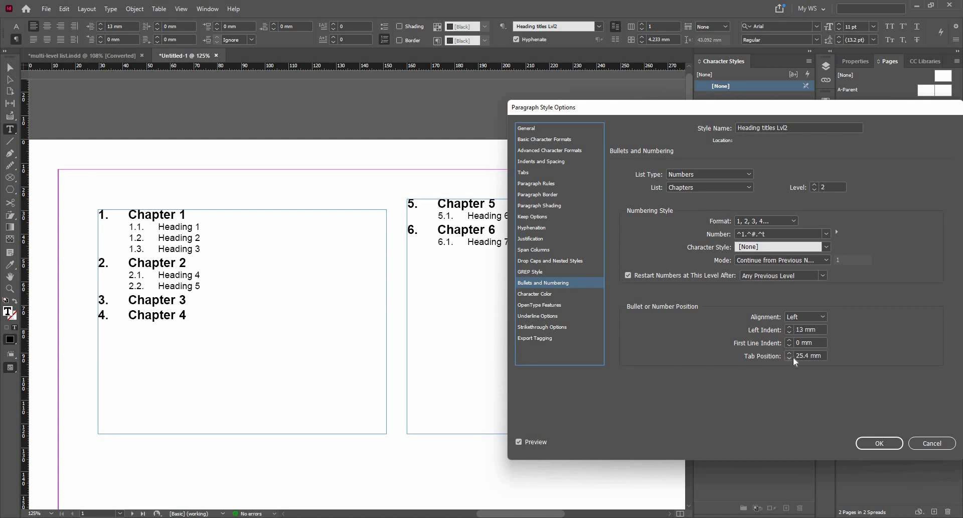
Step: Set the tab position of the Heading titles Lvl2 numbering to 20 mm
left_click(793, 358)
left_click(793, 357)
left_click(789, 359)
left_click(790, 359)
left_click(789, 359)
left_click(790, 358)
left_click(790, 358)
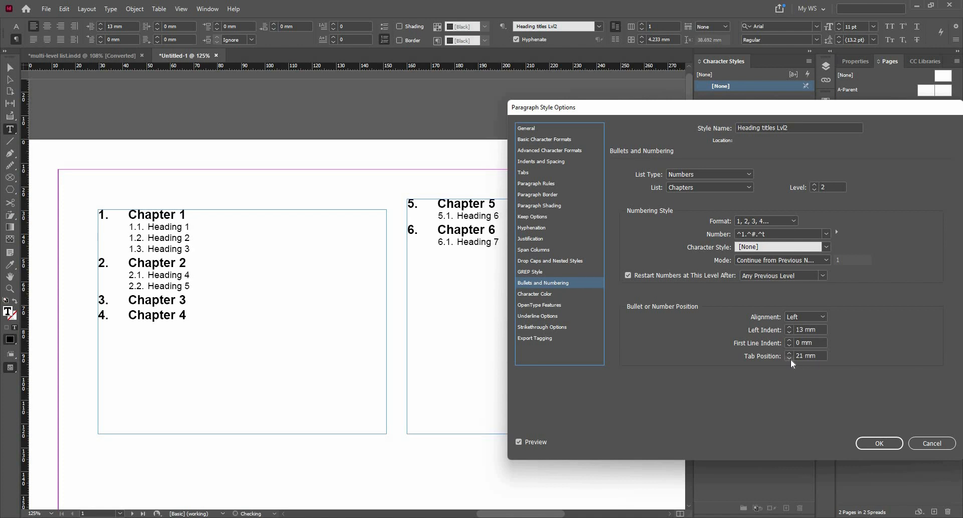
left_click(790, 359)
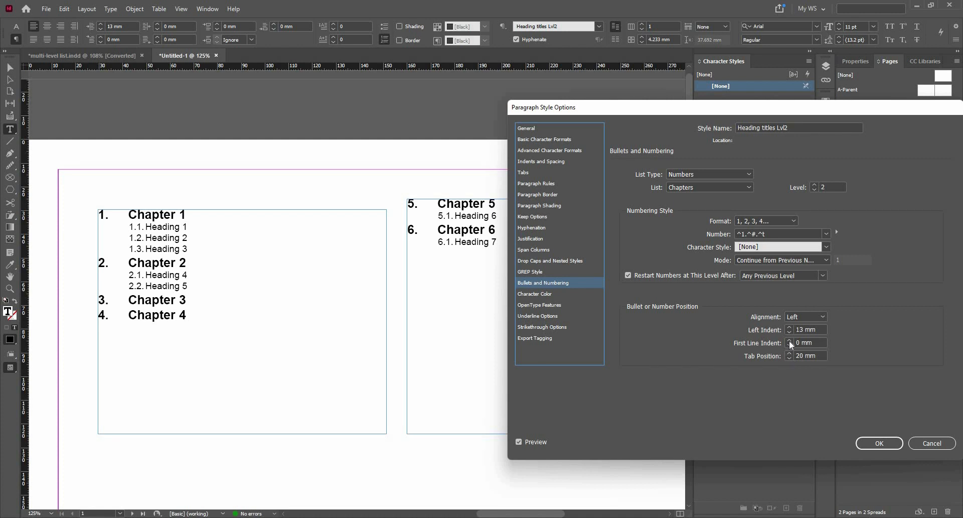
Step: Try positive first line indents for the Heading titles Lvl2 numbering, going up to 3 mm and back to 1 mm
left_click(790, 340)
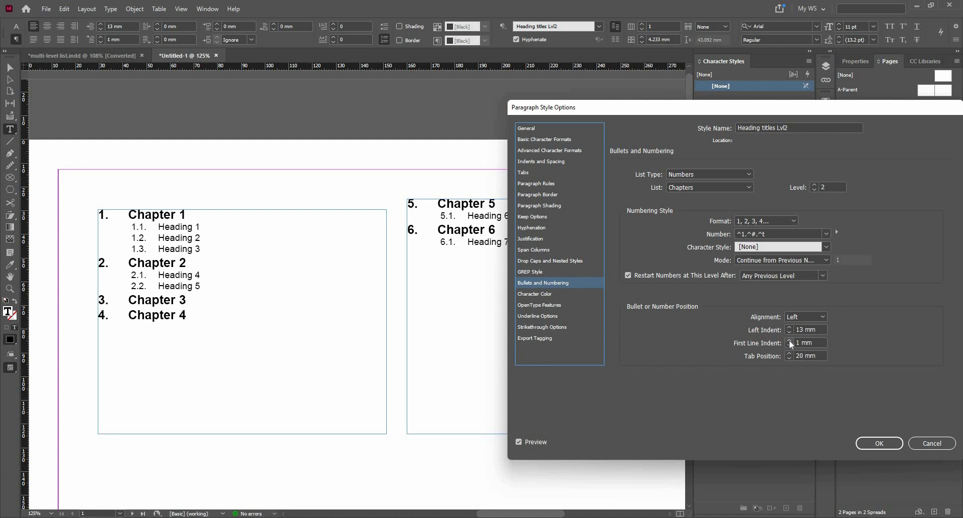
left_click(790, 340)
left_click(790, 340)
left_click(790, 340)
left_click(790, 345)
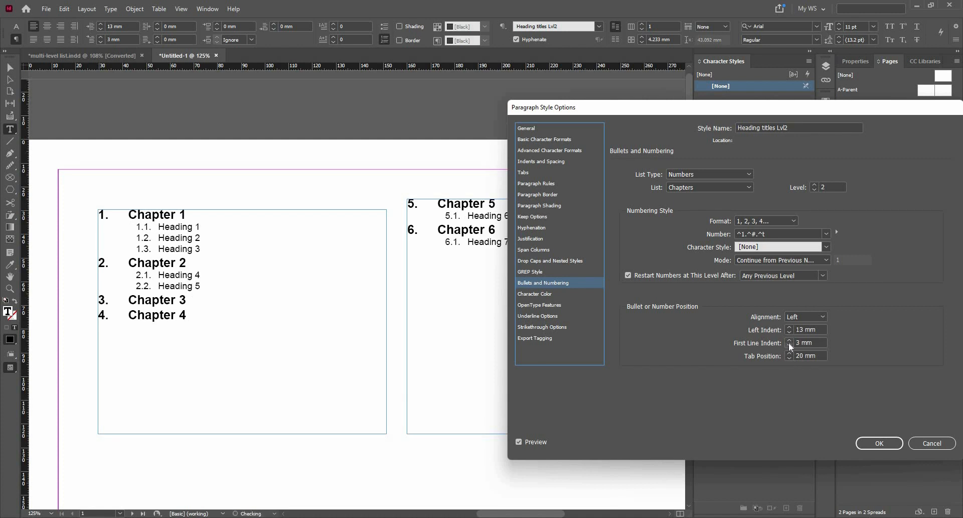
left_click(789, 344)
left_click(790, 344)
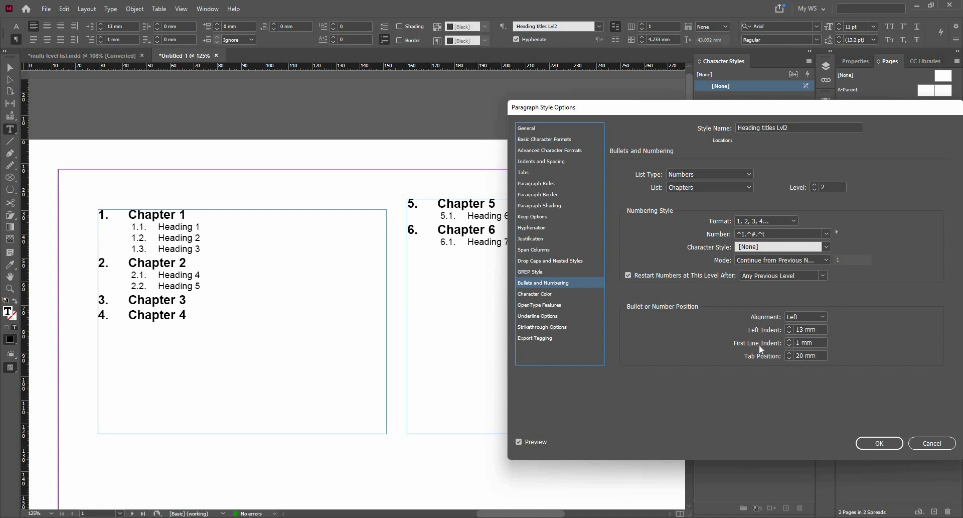
Step: Set the Heading titles Lvl2 numbering to a first line indent of -11 mm and a left indent of 11 mm
left_click(739, 346)
type("-11")
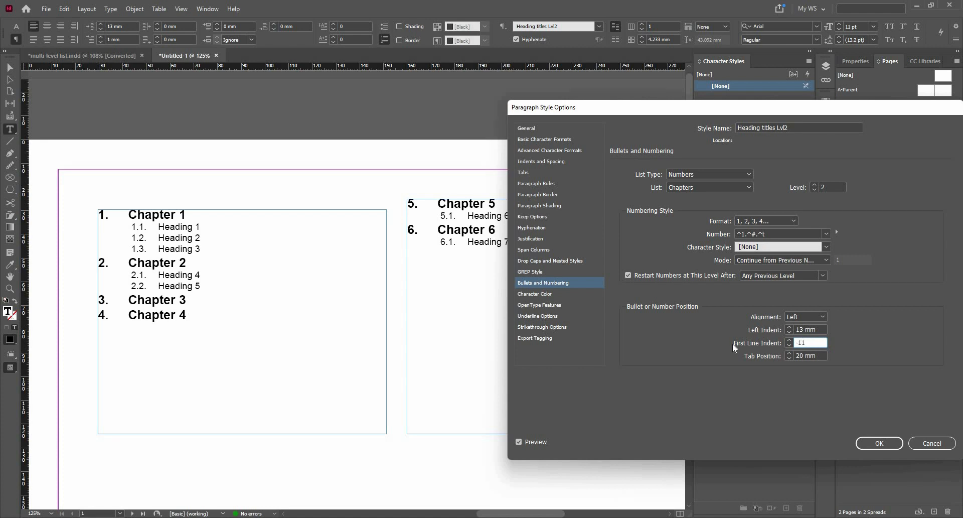
key("Tab")
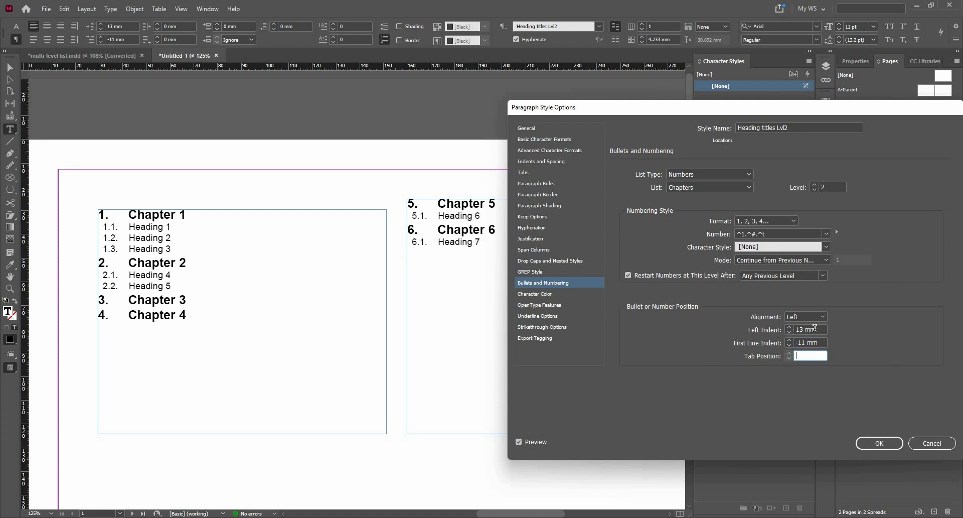
left_click(790, 332)
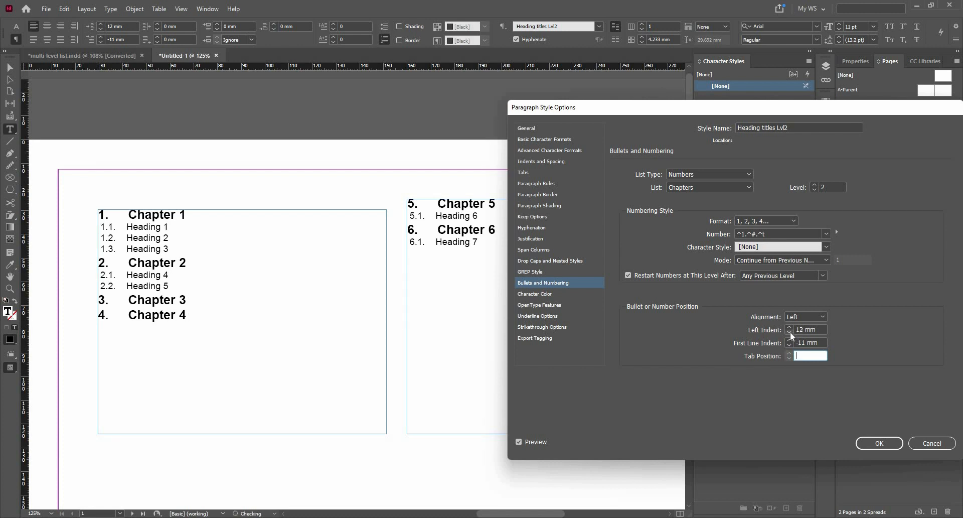
left_click(790, 333)
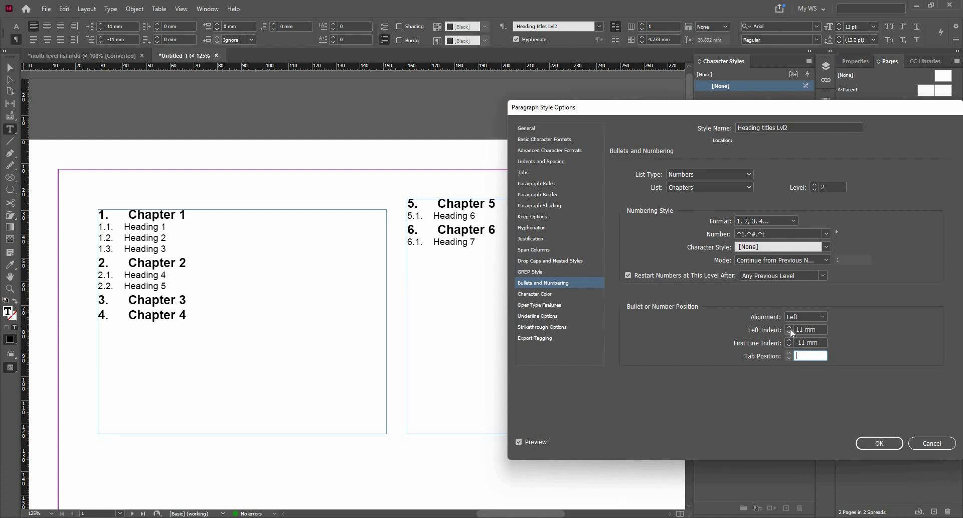
left_click(826, 246)
left_click(805, 279)
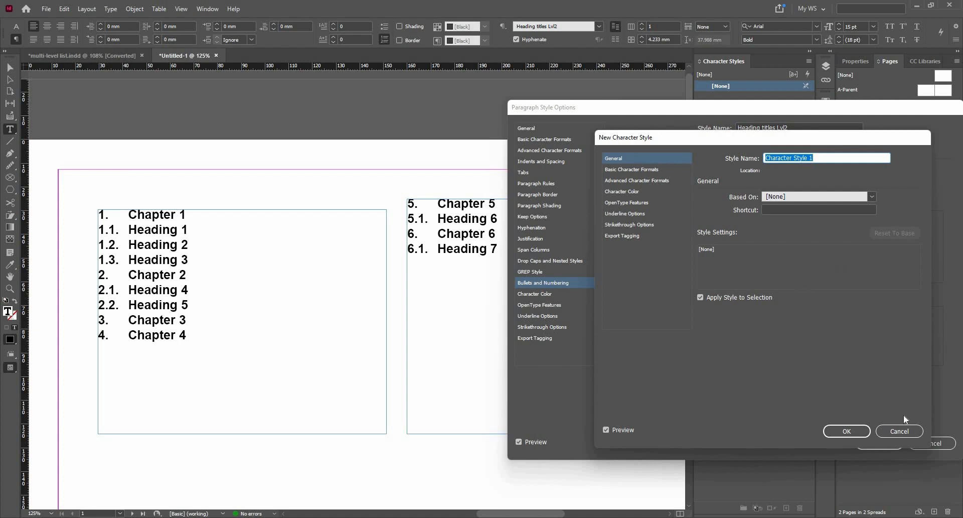
left_click(864, 196)
key("Escape")
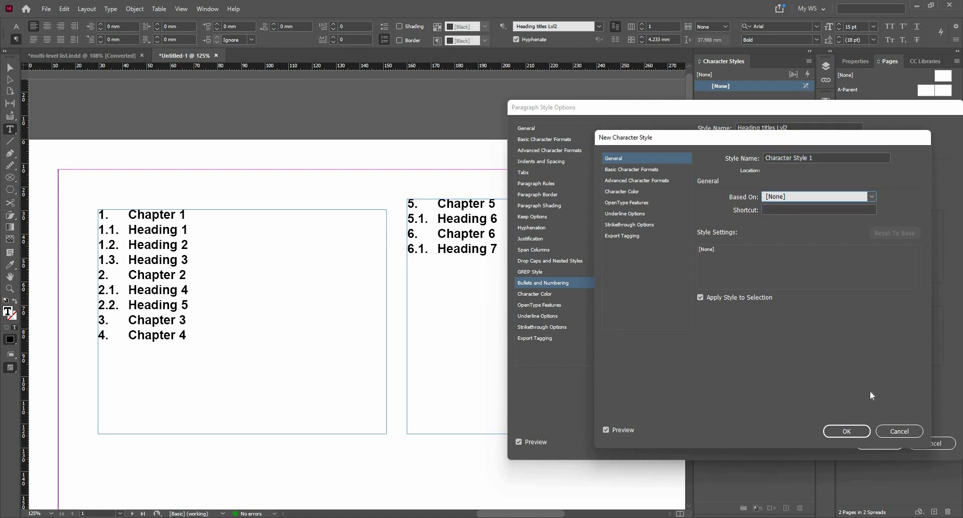
key("Escape")
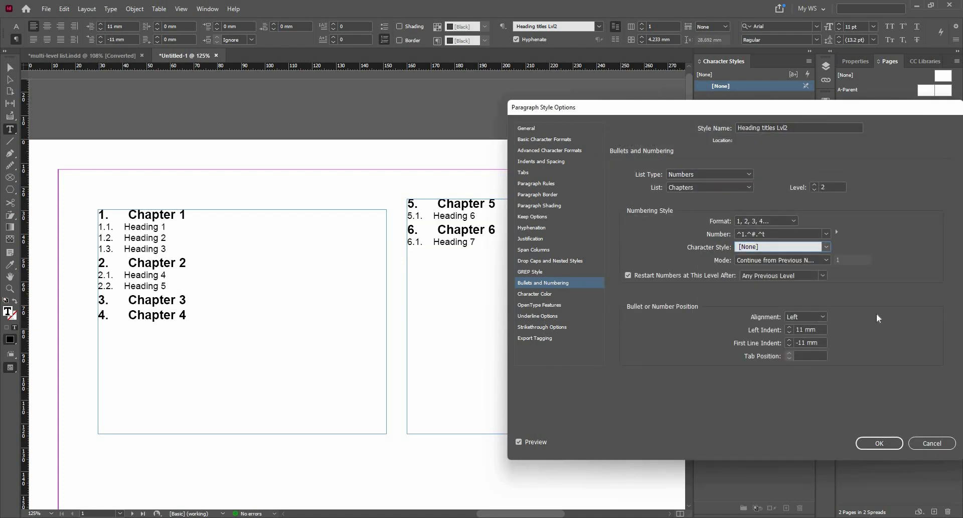
Step: Review the next style, character format, spacing and based-on settings of Heading titles Lvl2, then save the style changes
left_click(528, 132)
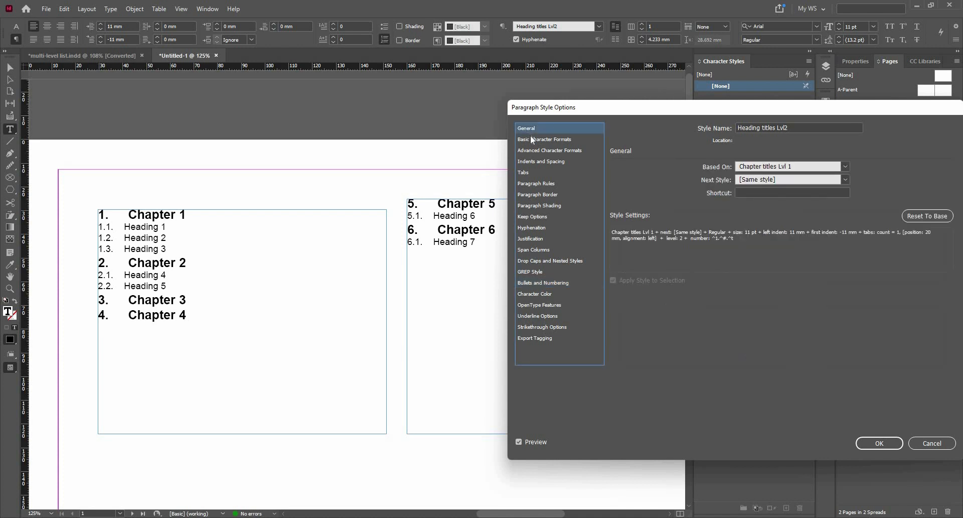
left_click(845, 180)
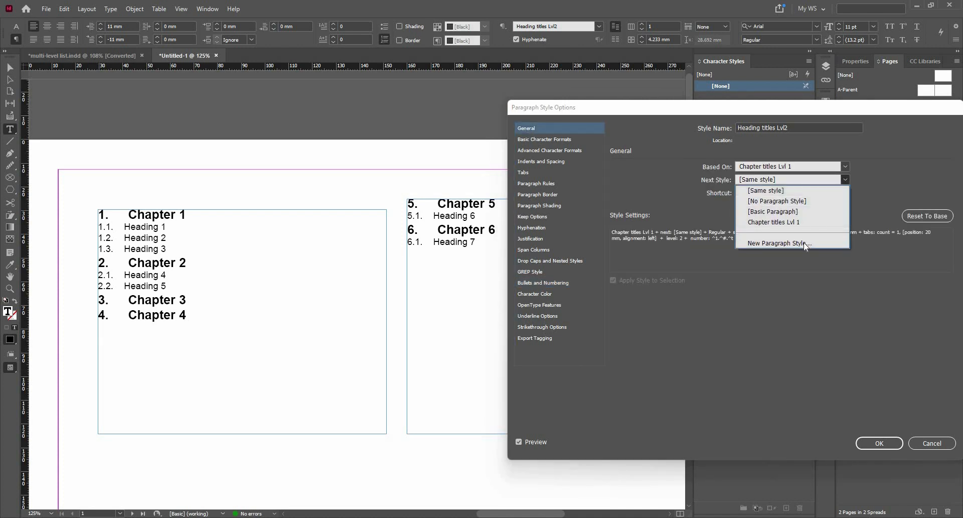
left_click(804, 188)
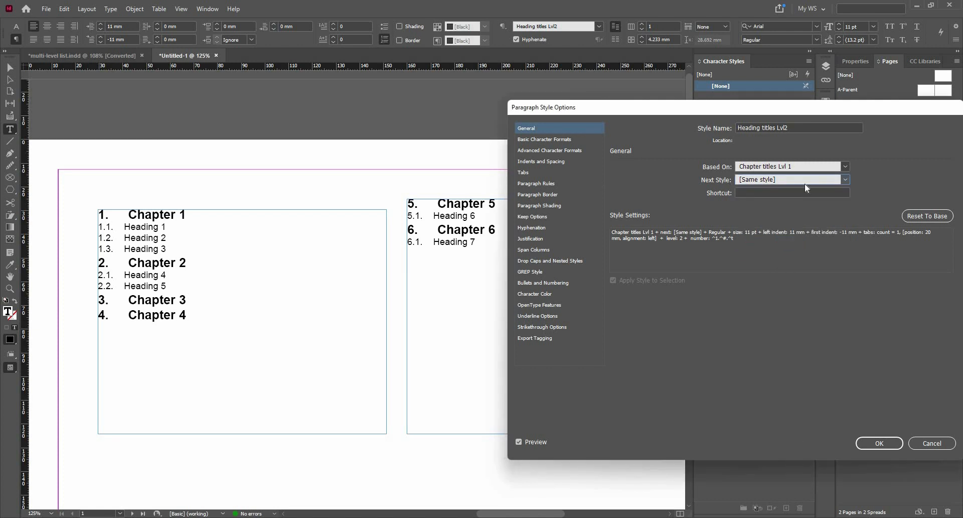
left_click(844, 180)
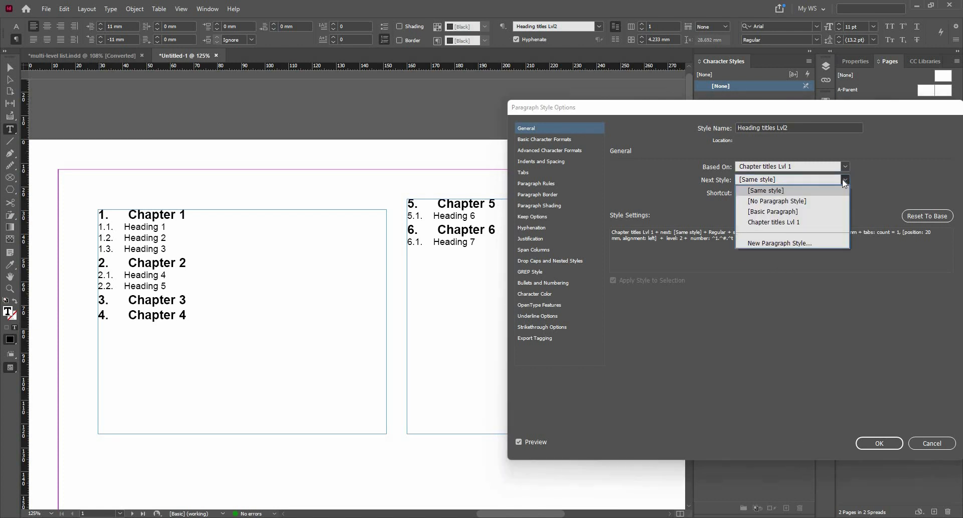
left_click(570, 141)
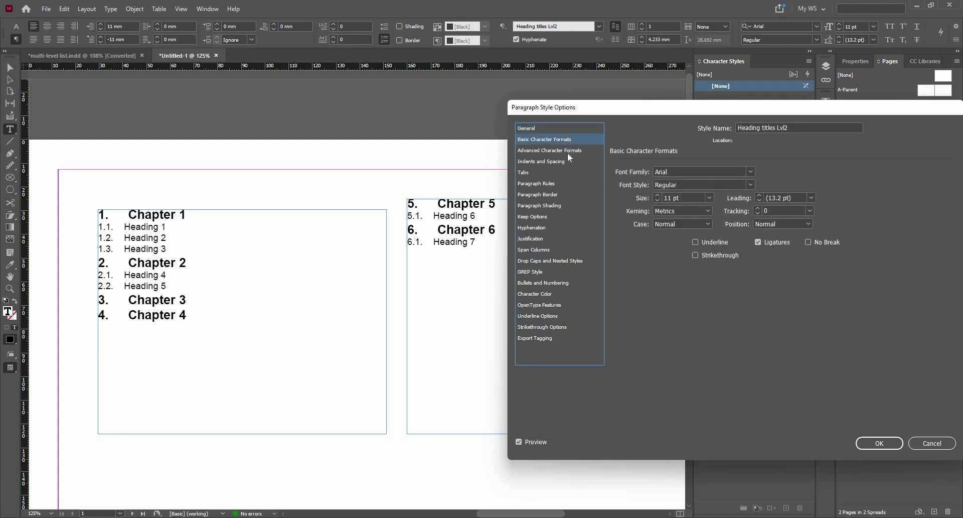
left_click(567, 153)
left_click(565, 159)
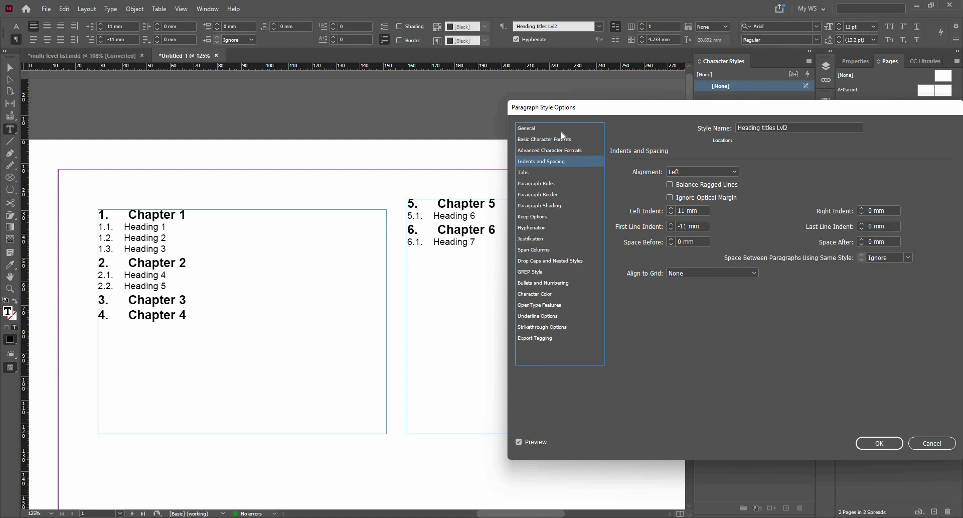
left_click(546, 128)
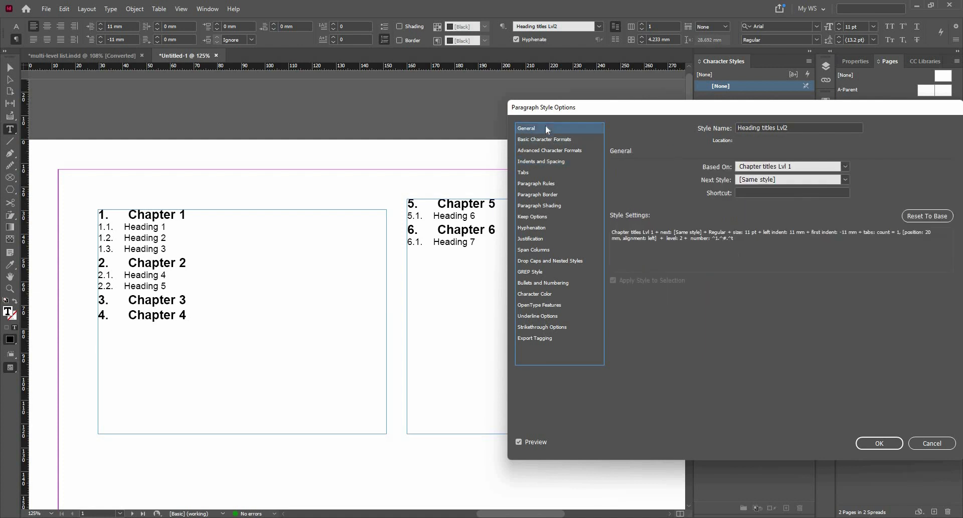
left_click(842, 168)
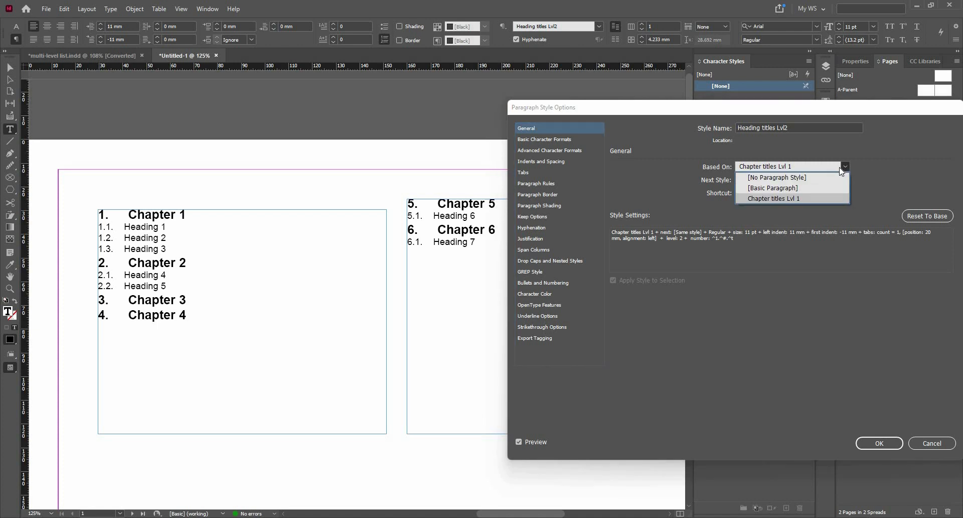
left_click(842, 170)
left_click(883, 442)
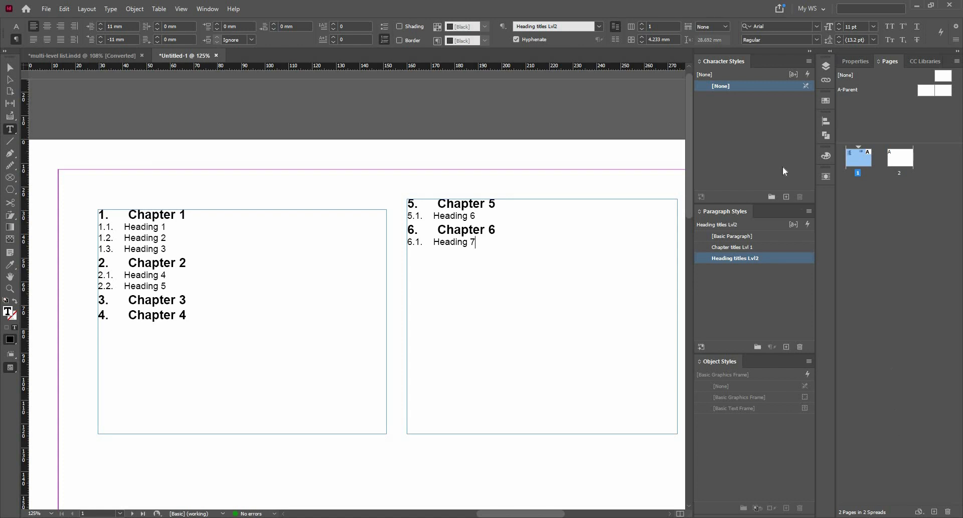
Step: Create a character style named Heading with a cyan character color
left_click(786, 197, "alt")
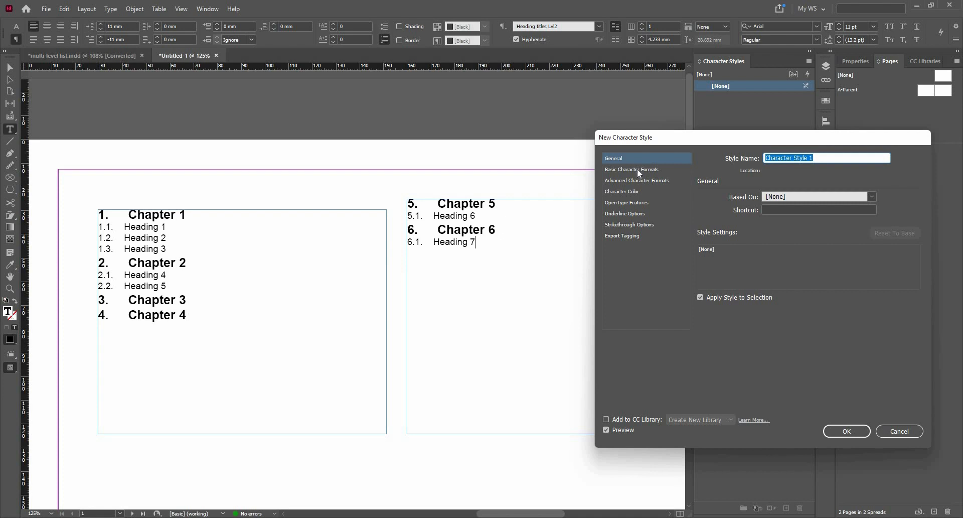
left_click(637, 169)
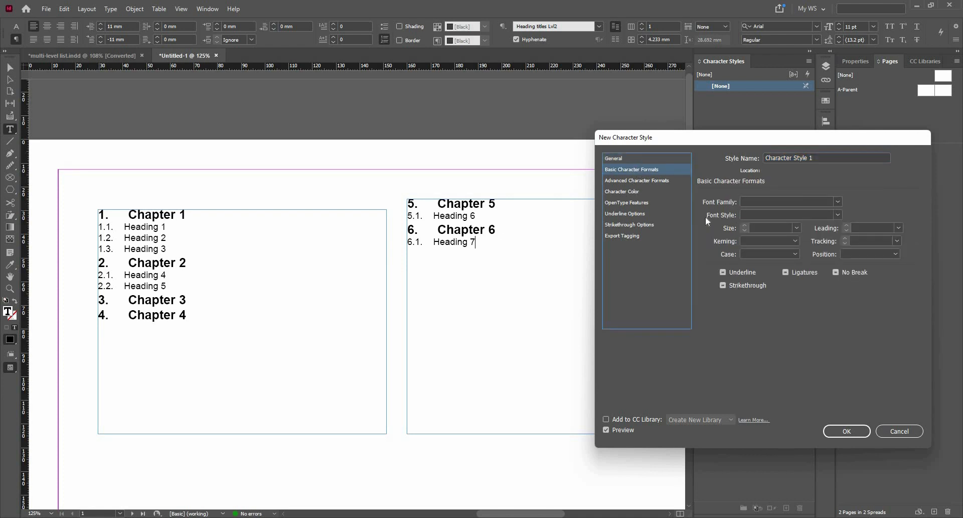
left_click(634, 192)
left_click(788, 267)
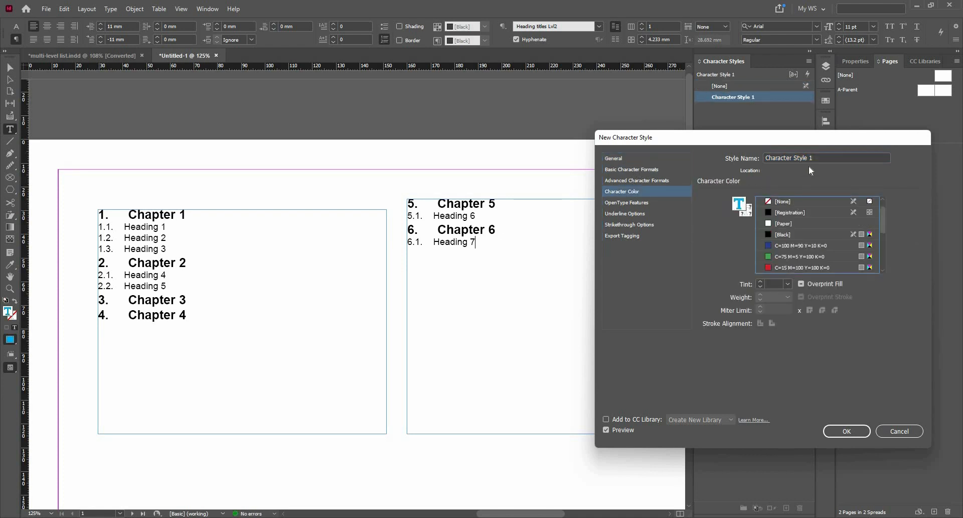
left_click_drag(821, 158, 660, 151)
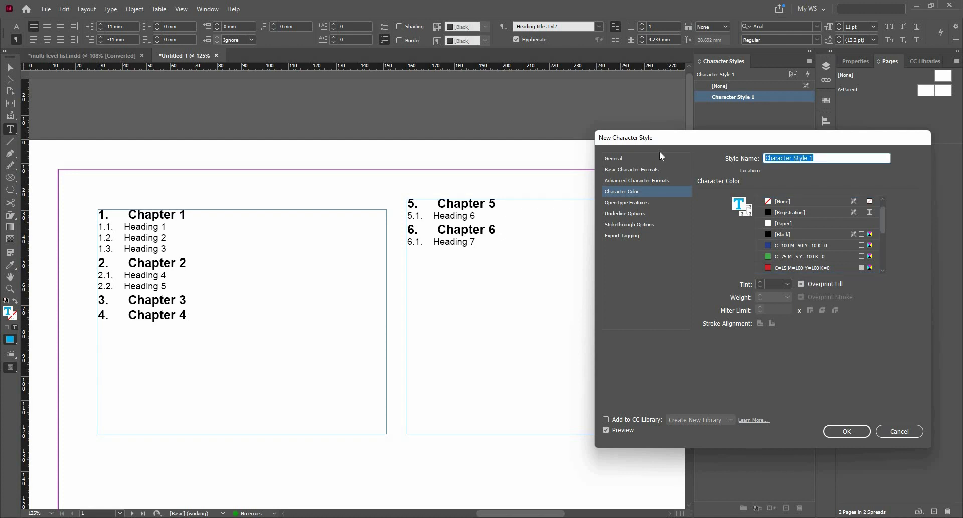
type("Heading")
left_click(851, 430)
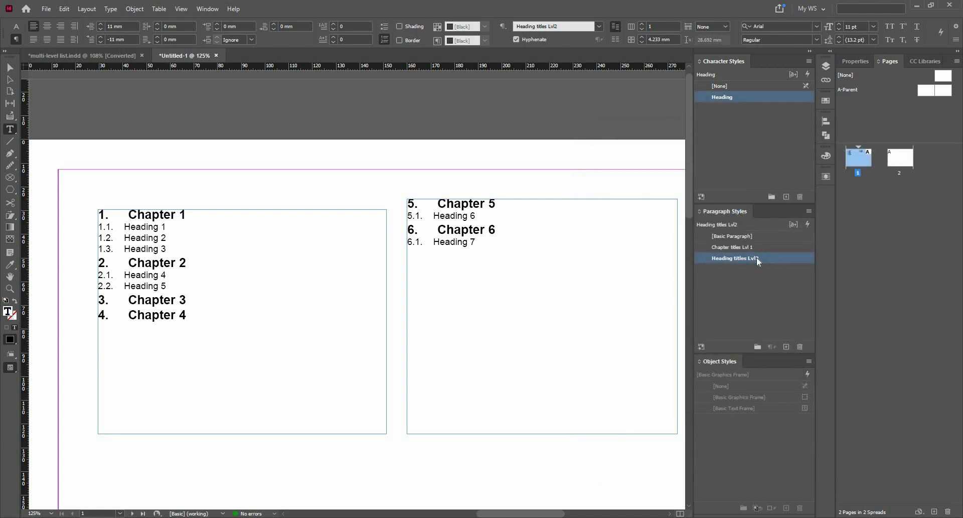
Step: Examine the based-on, next style, character format and indent settings of the Heading titles Lvl2 paragraph style
right_click(766, 257)
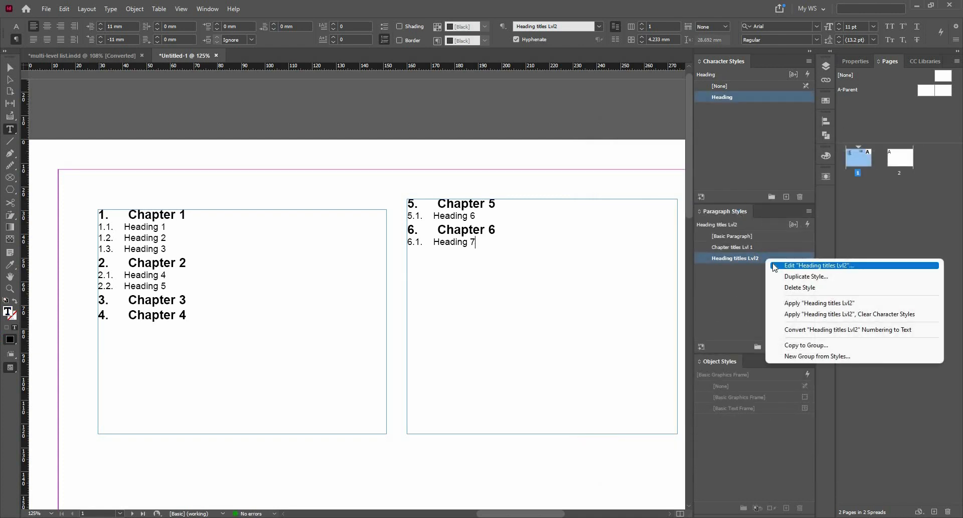
left_click(775, 266)
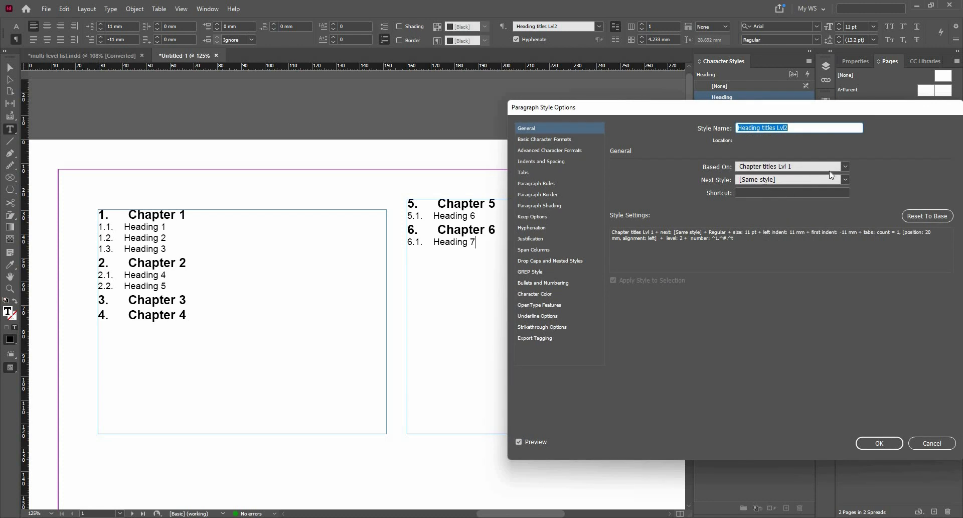
left_click(843, 180)
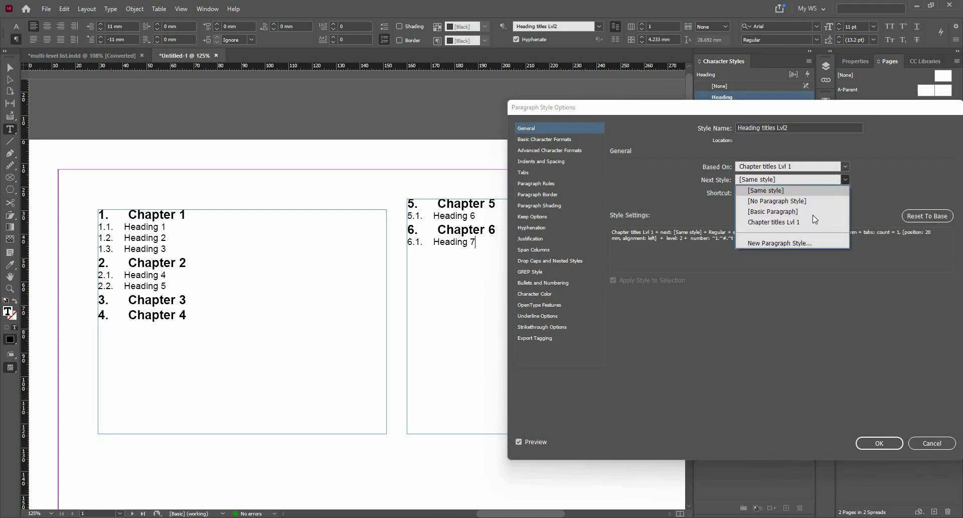
left_click(841, 167)
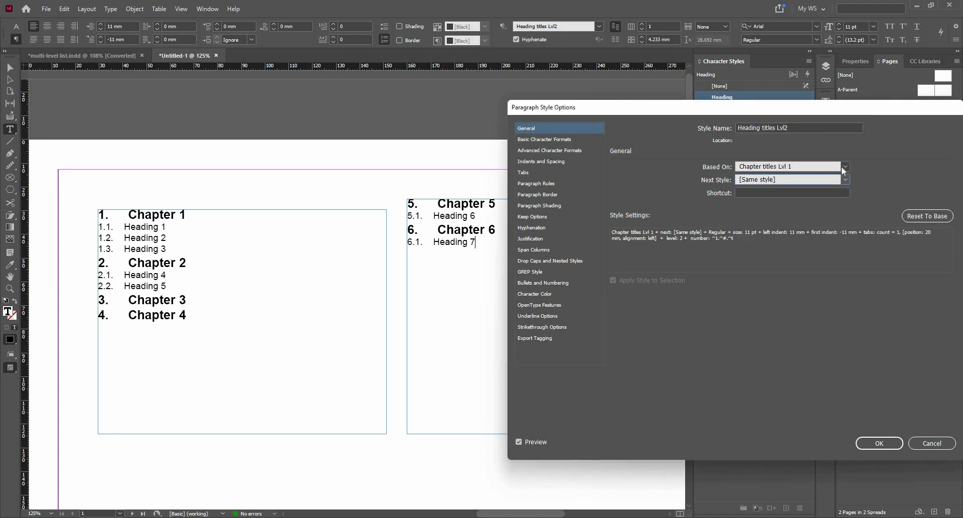
left_click(842, 167)
left_click(845, 167)
left_click(565, 140)
left_click(562, 151)
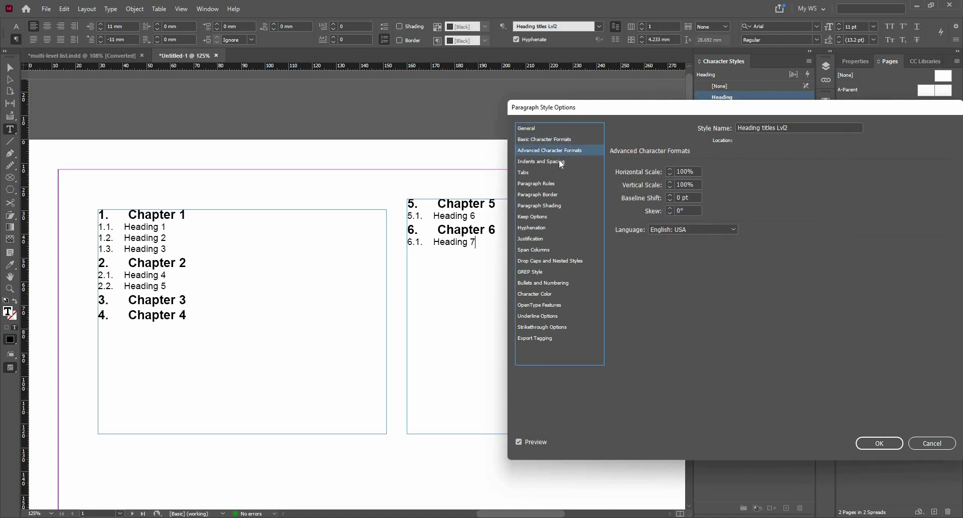
left_click(560, 162)
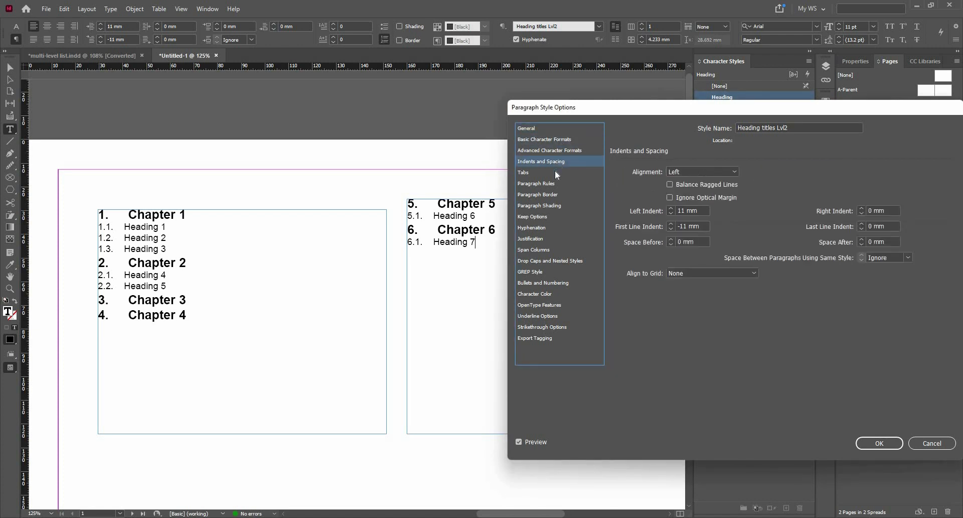
left_click(548, 132)
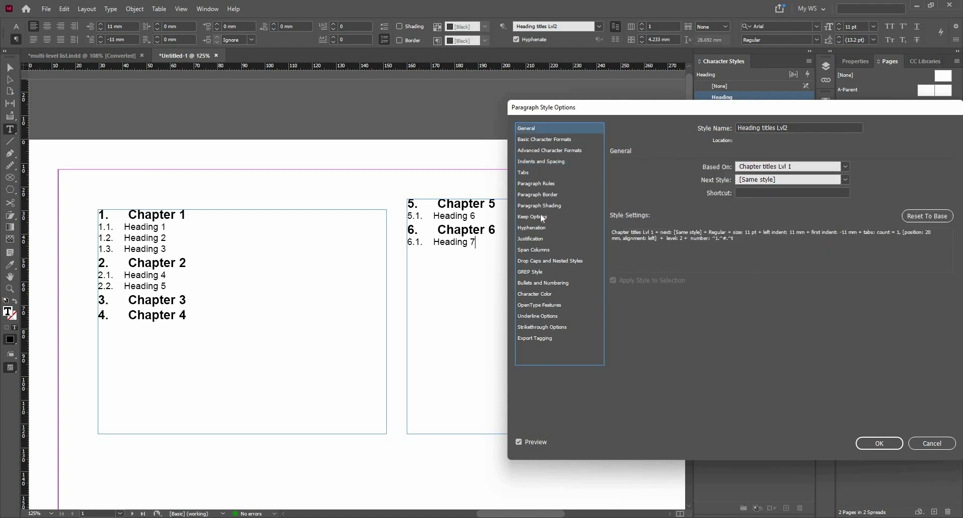
Step: Add a GREP style to Heading titles Lvl2 that applies the Heading character style to \d+, and save the paragraph style
left_click(539, 272)
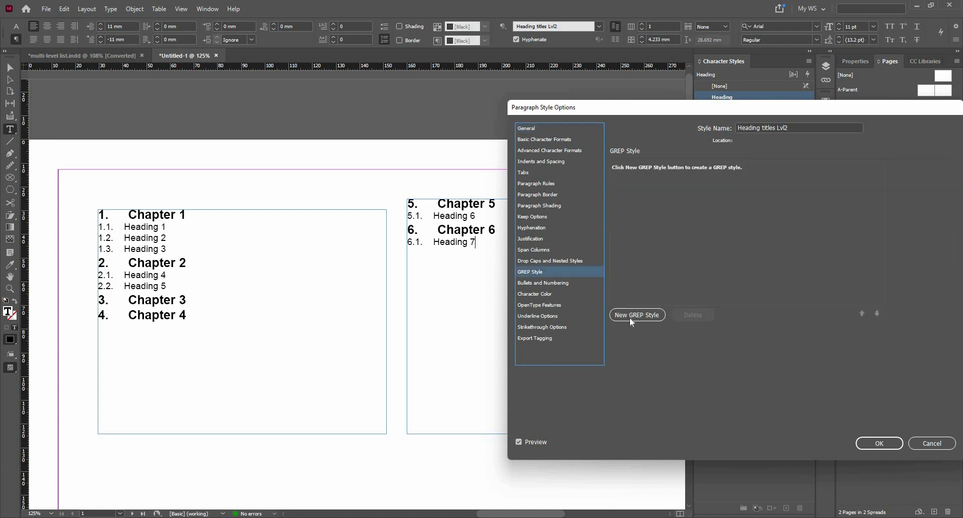
left_click(630, 315)
left_click(681, 170)
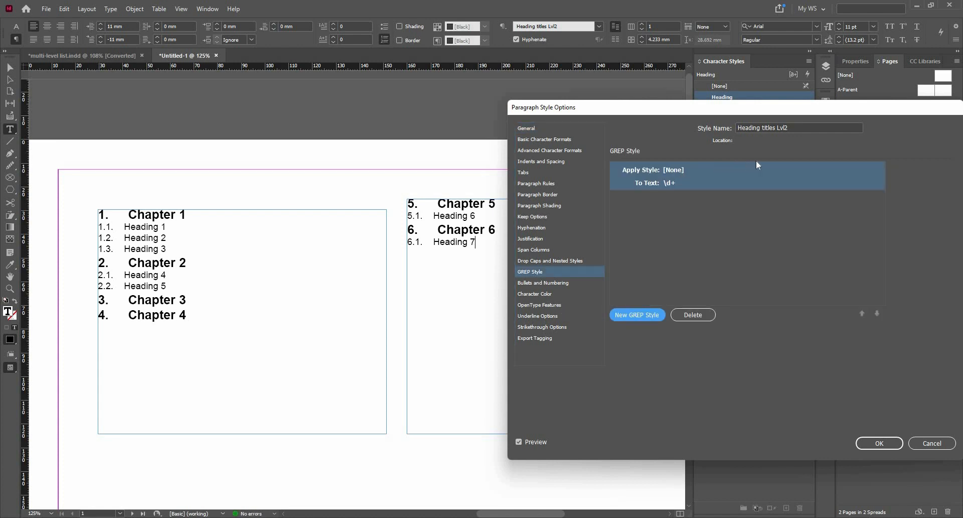
left_click(771, 170)
left_click(748, 191)
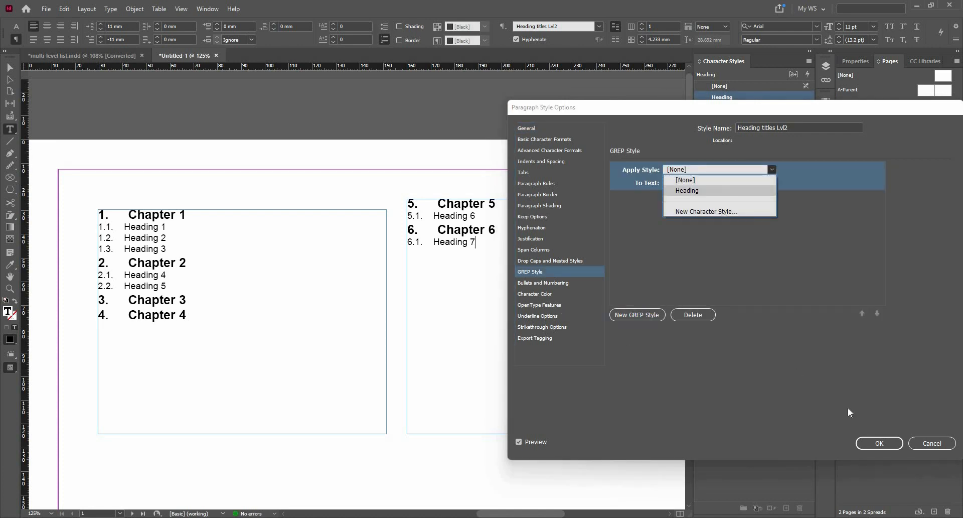
left_click(874, 444)
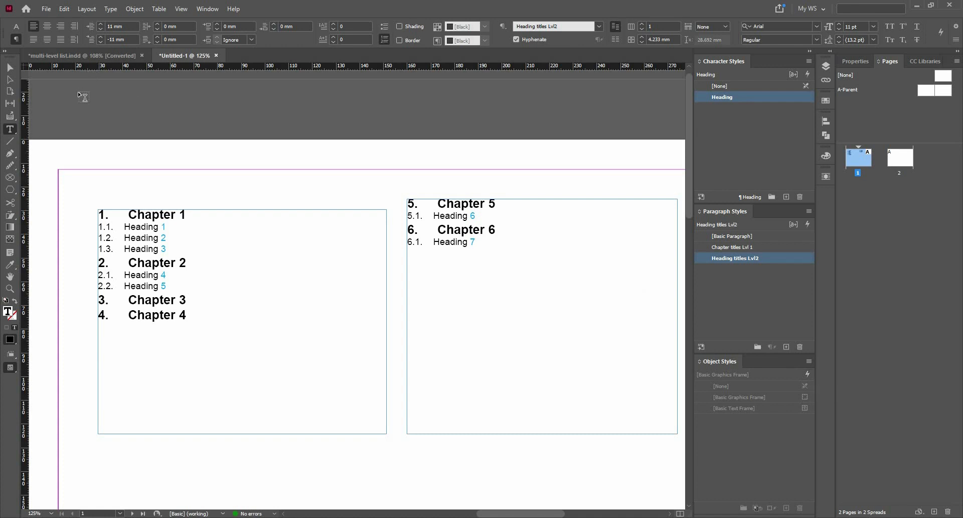
Step: Add a new paragraph reading "Heading 8" below Heading 7 in the second text frame
left_click(10, 67)
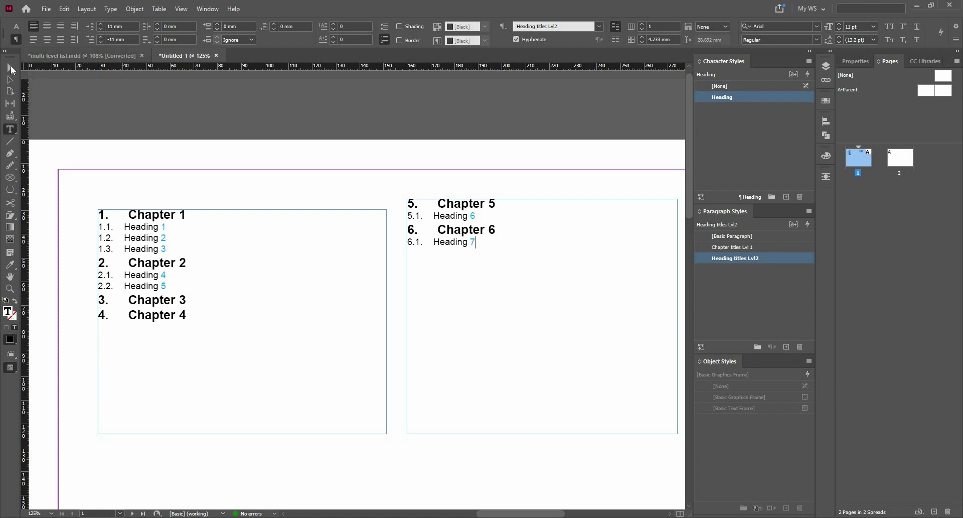
left_click(611, 199)
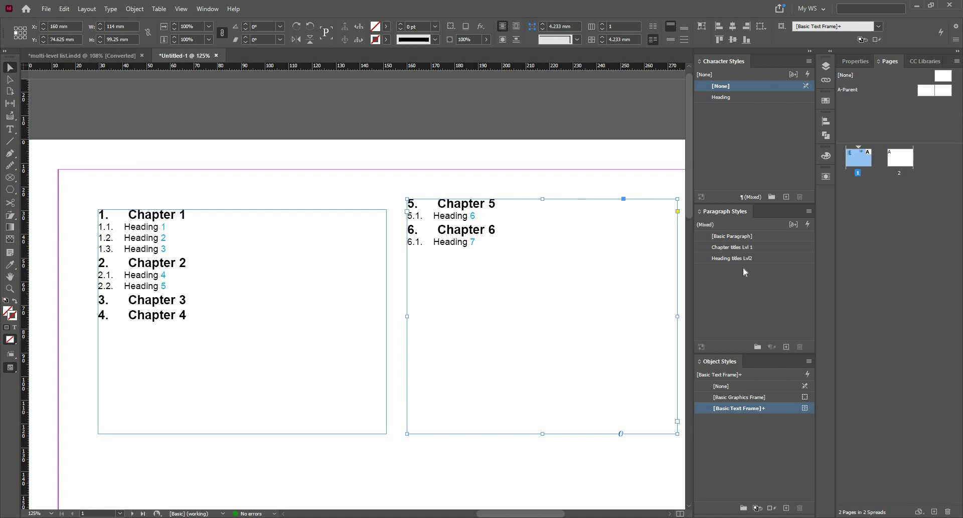
double_click(482, 241)
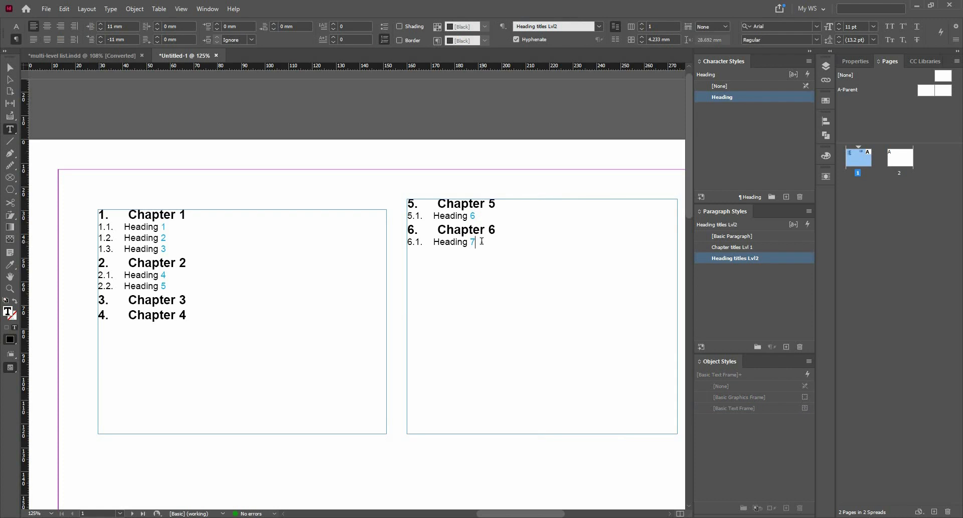
key("Return")
type("Heading ")
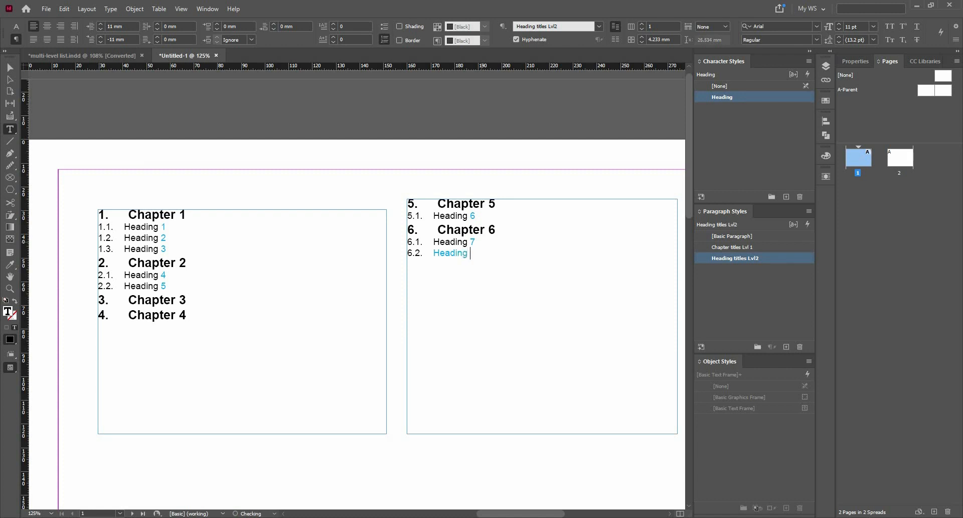
type("8")
Step: Apply the Heading character style to the Heading 7 text under Chapter 6
left_click(452, 242)
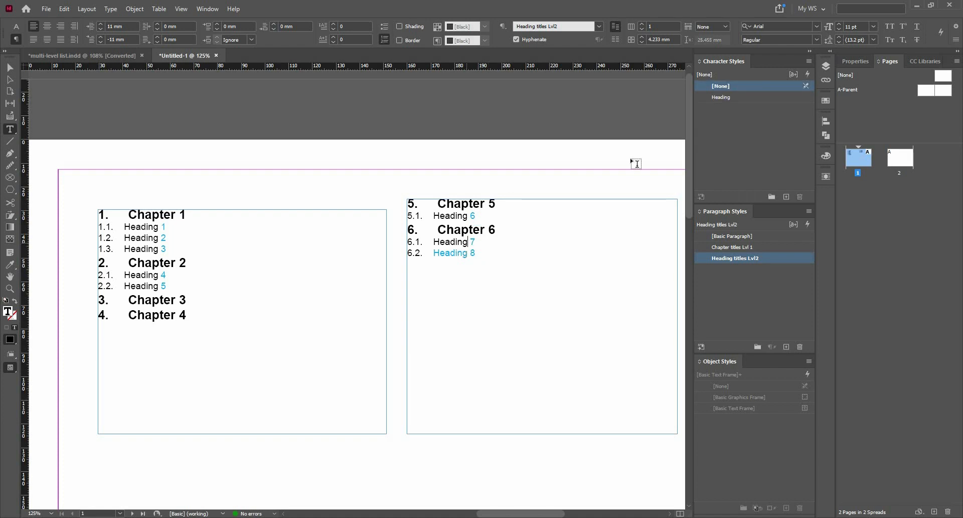
left_click(723, 99)
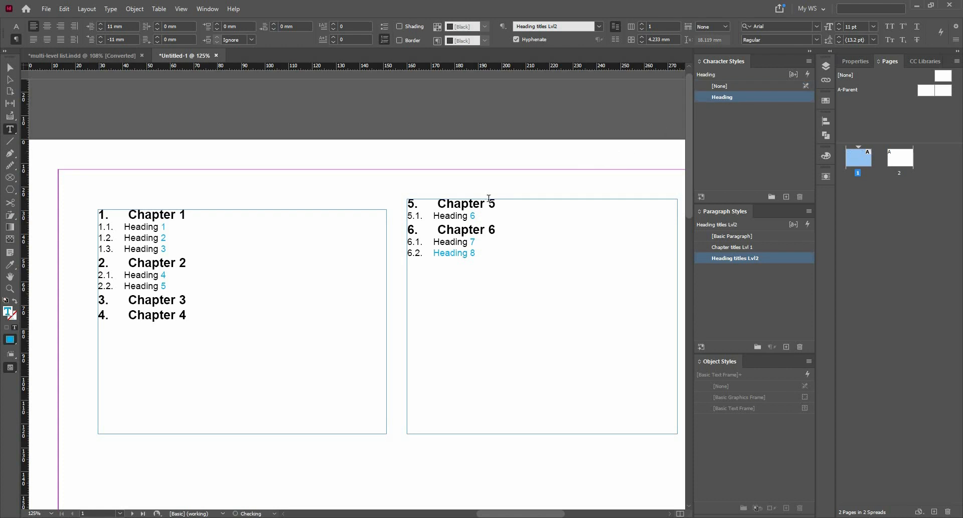
left_click_drag(470, 244, 434, 244)
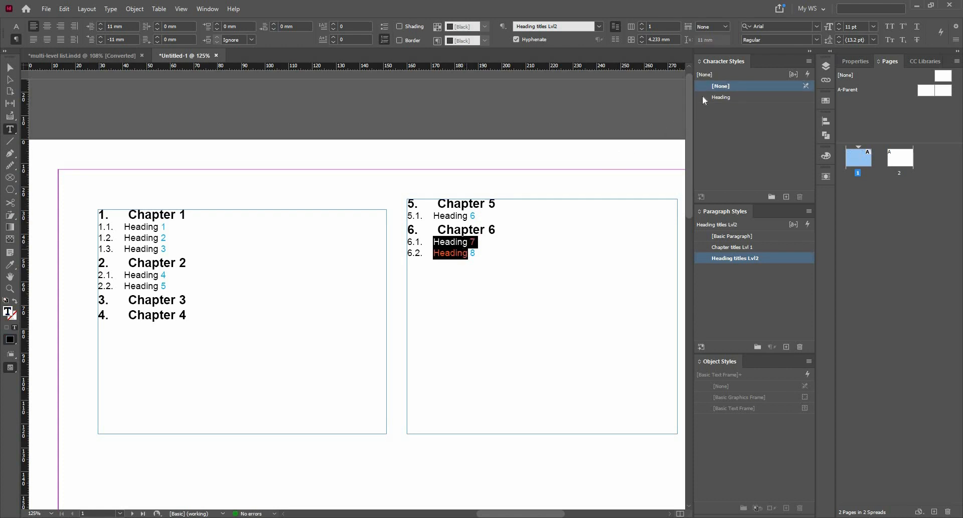
left_click(486, 245)
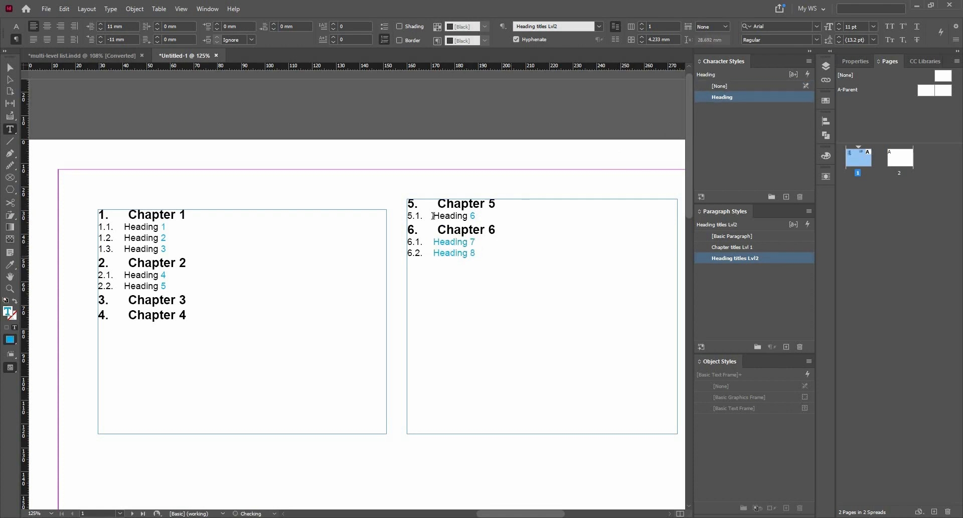
Step: Apply the Heading character style to the word "Heading" in Heading 6 under Chapter 5
left_click(434, 215)
key("shift+Right")
key("shift+Right")
key("shift+Right")
key("shift+Right")
key("shift+Right")
key("shift+Right")
left_click(750, 99)
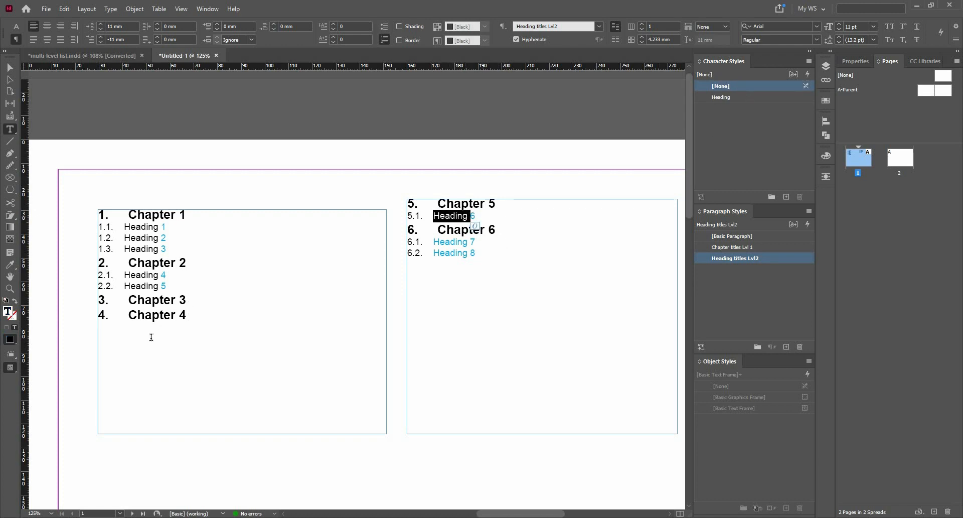
Step: Apply the Heading character style to the headings under Chapter 2 and Chapter 1 in the first text frame
left_click(132, 276)
left_click_drag(125, 275, 161, 286)
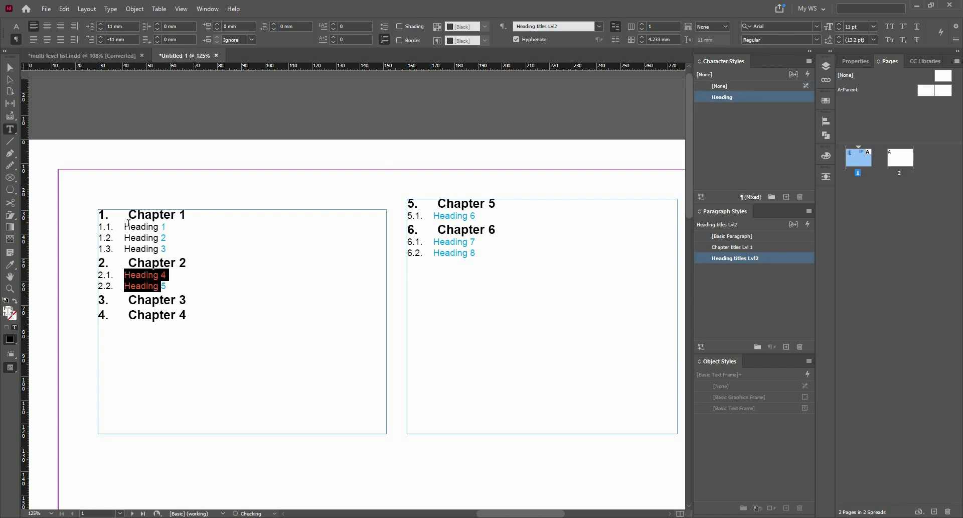
left_click_drag(126, 227, 155, 246)
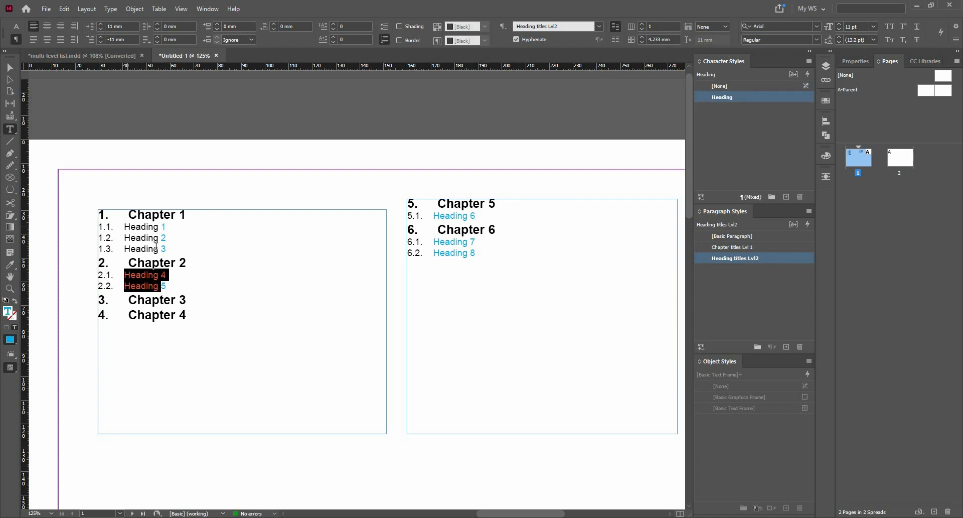
left_click(722, 99)
Step: Add a paragraph reading "Chapter 7" below Heading 8 and give it the Chapter titles Lvl 1 paragraph style
left_click(477, 252)
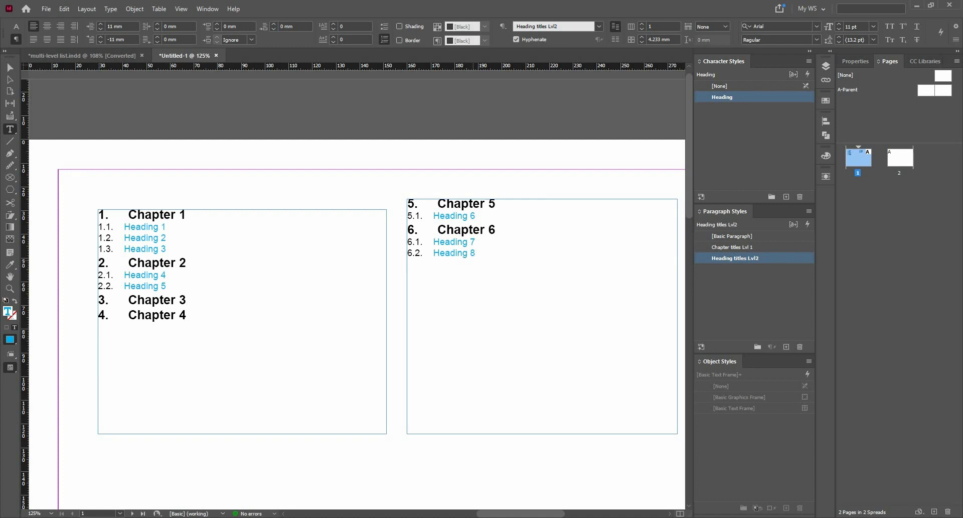
key("Return")
type("Chapter 7")
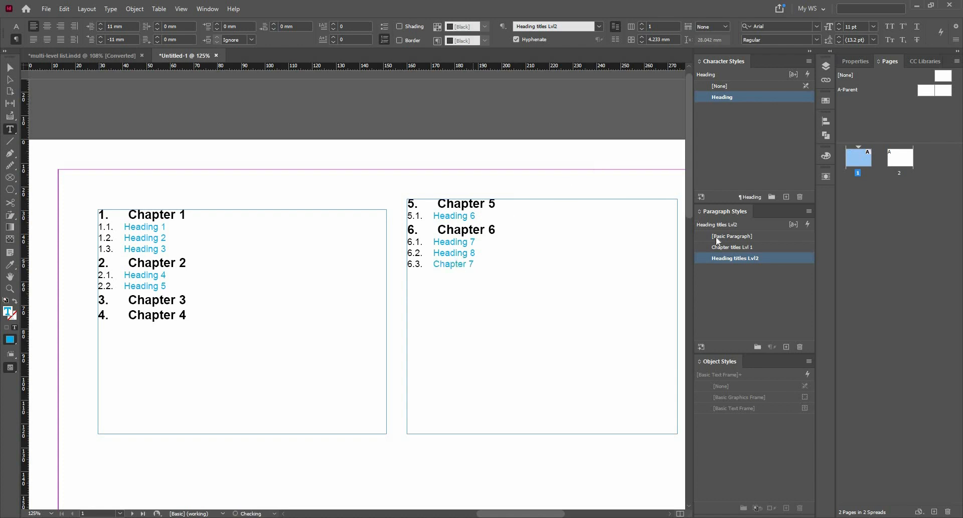
left_click(730, 247)
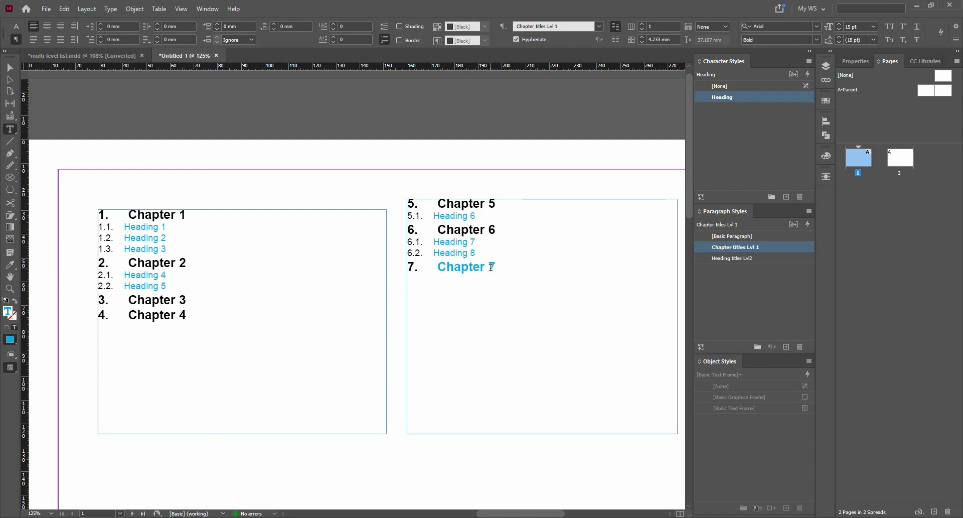
Step: Remove the Heading character style from the Chapter 7 title by applying [None] to its text
left_click(720, 85)
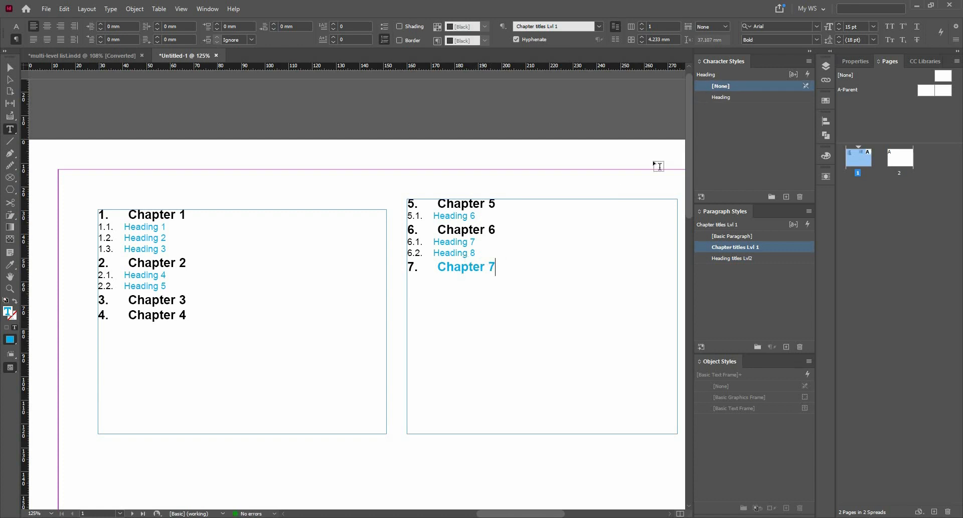
triple_click(459, 267)
left_click(721, 86)
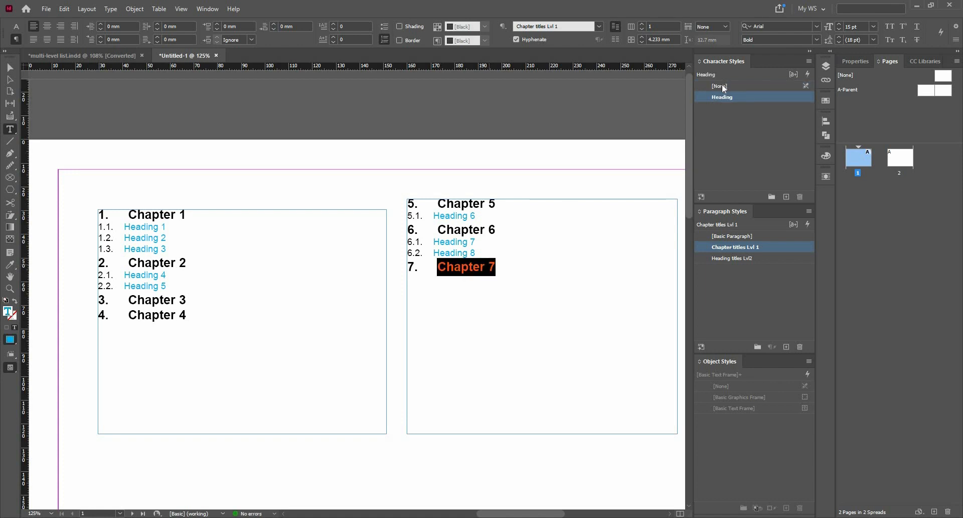
left_click(546, 276)
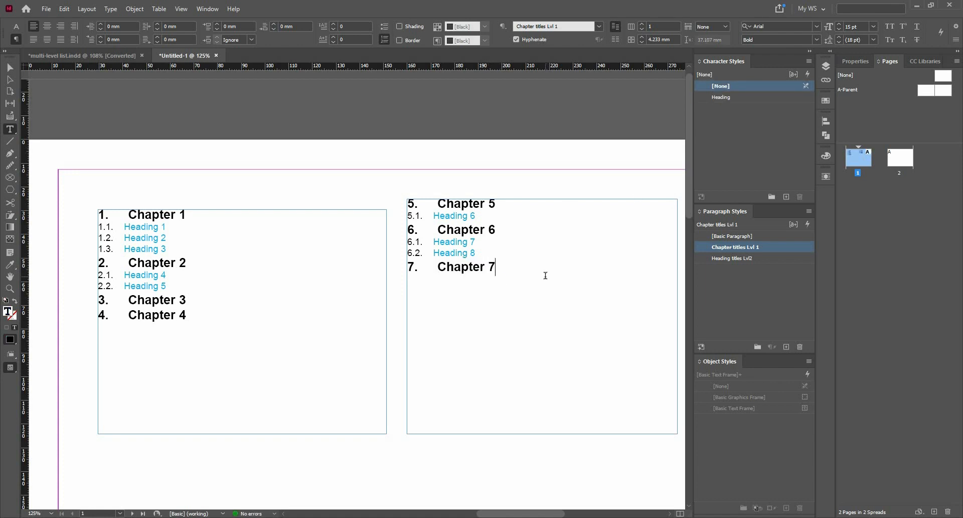
Step: Add a paragraph reading "Heading 9" below Chapter 7 and start another paragraph after it
key("Return")
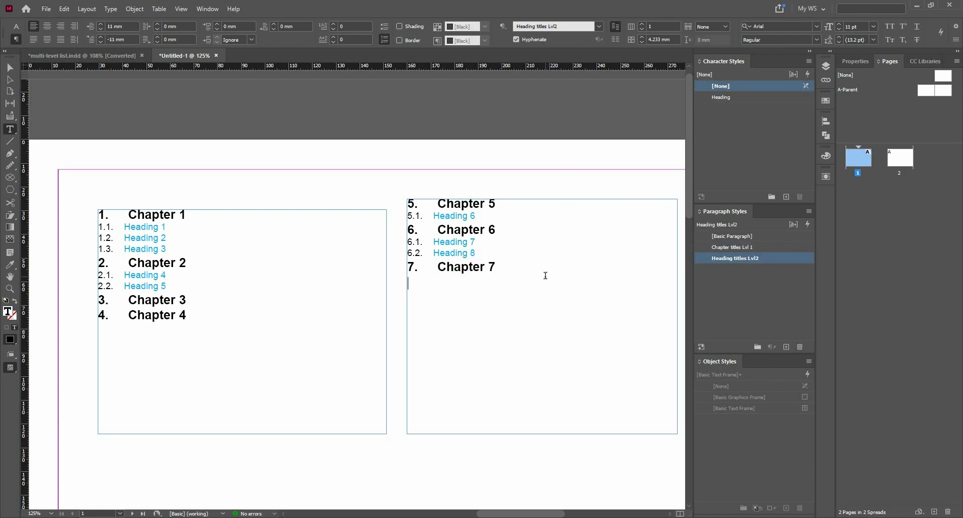
type("Heading 9")
key("Return")
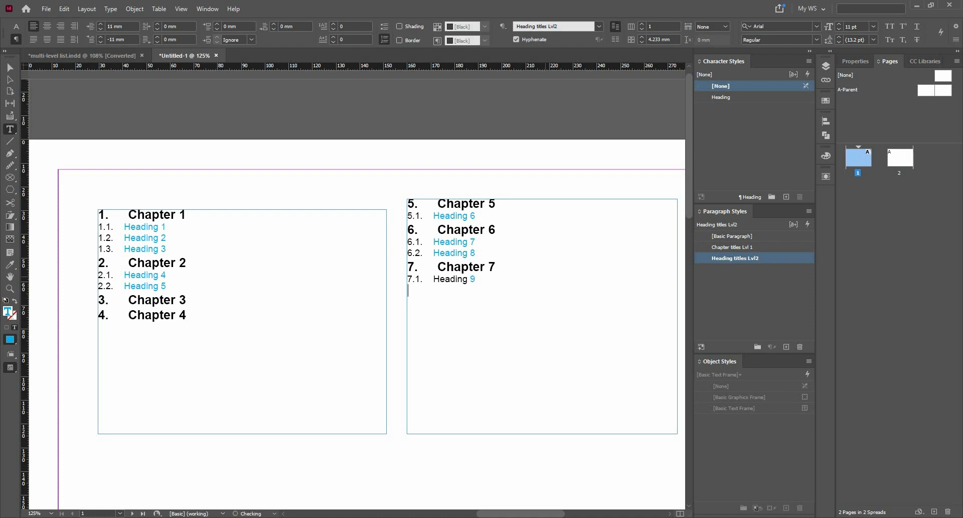
Step: Enter "Heading 10" in the empty paragraph below Heading 9
type("Heading 10")
key("Tab")
Step: Switch to multi-level list.indd and examine the Bullets and Numbering settings of the MLL Level 1 paragraph style
left_click(106, 54)
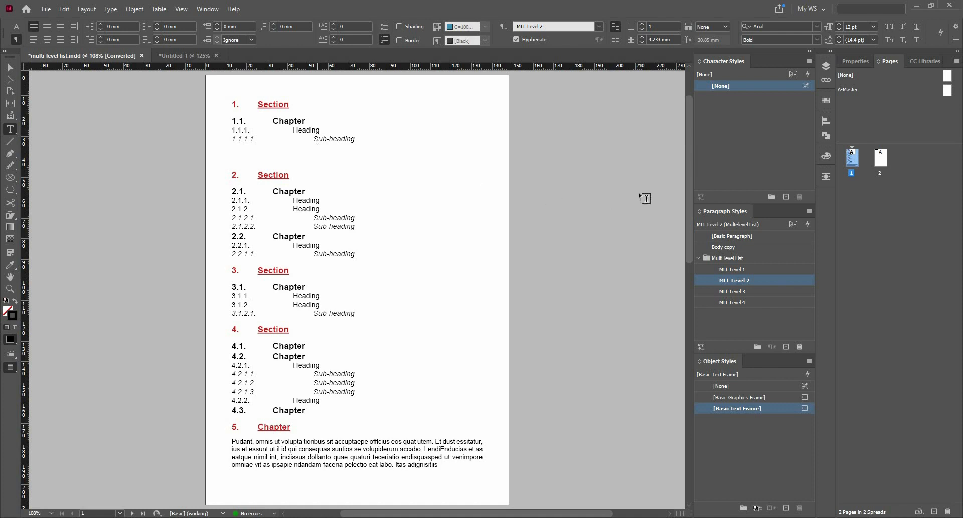
right_click(748, 269)
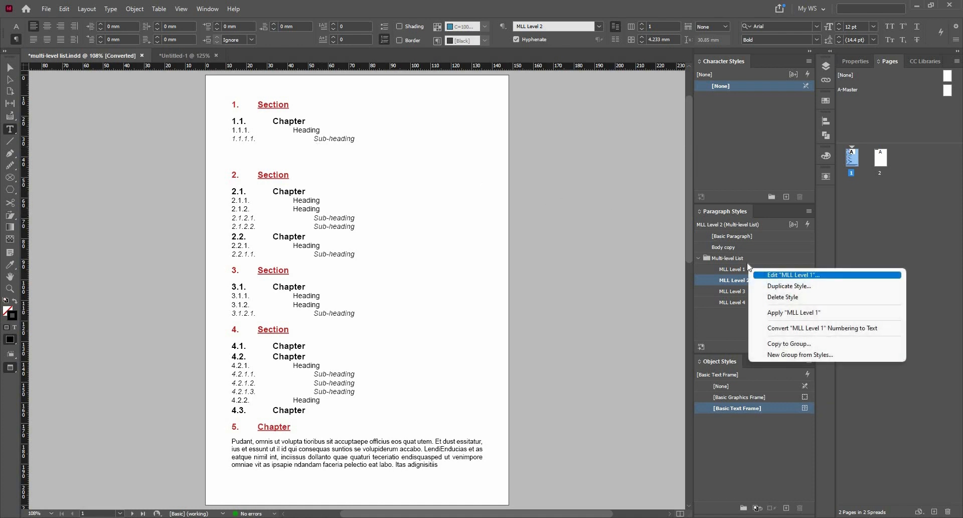
left_click(777, 273)
left_click(549, 283)
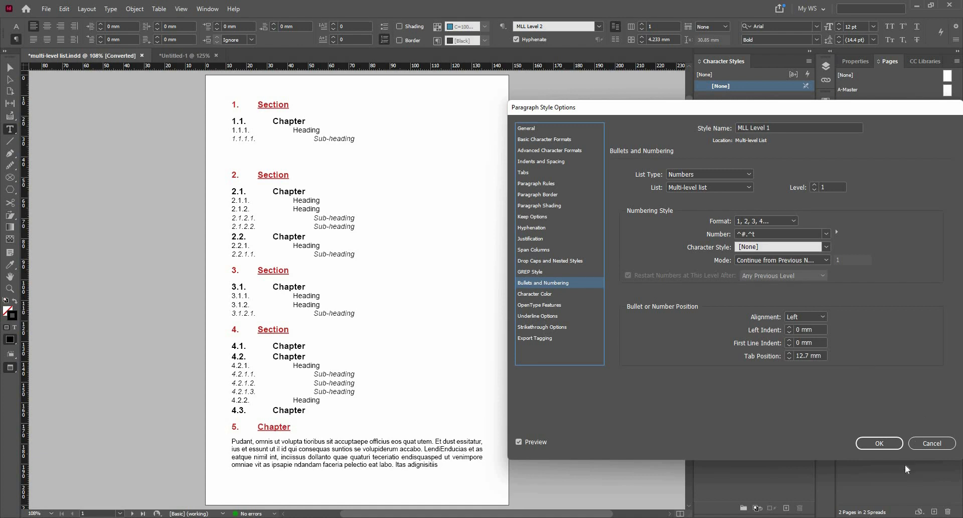
left_click(894, 447)
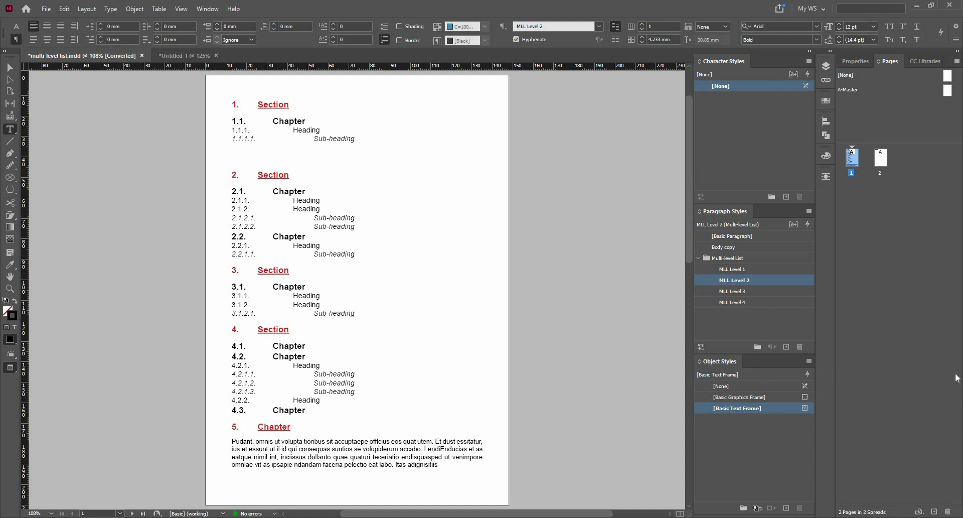
Step: Add a "Level 1" paragraph below the intro line on page 2 and give it the MLL Level 1 paragraph style
left_click(888, 161)
double_click(882, 160)
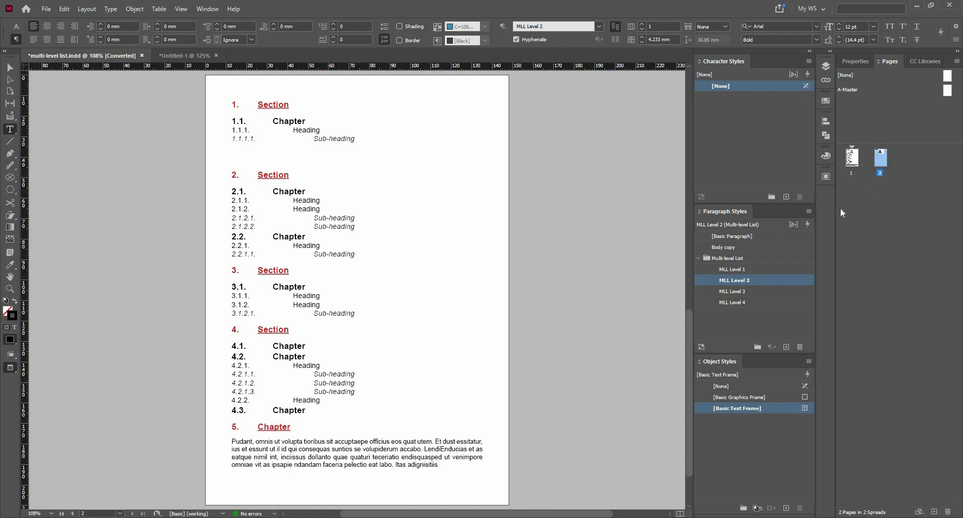
left_click(749, 271)
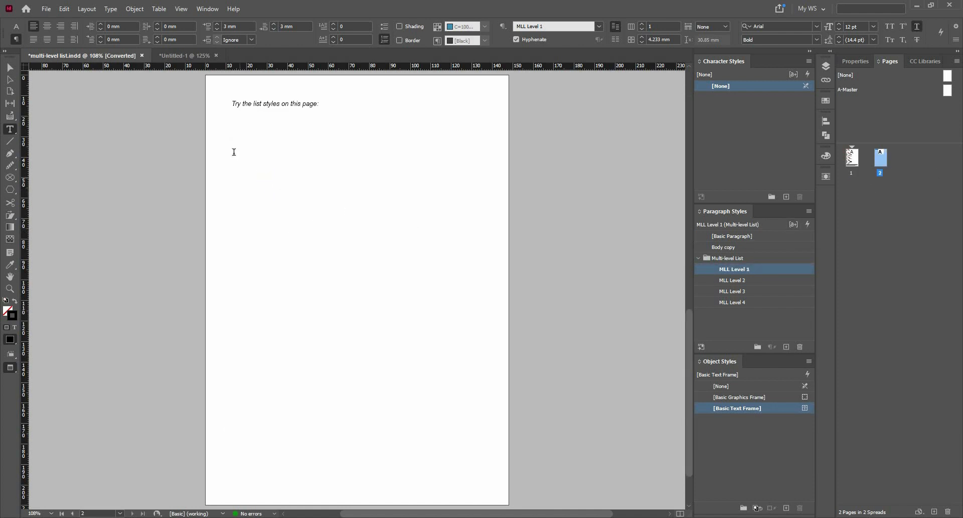
left_click(312, 142)
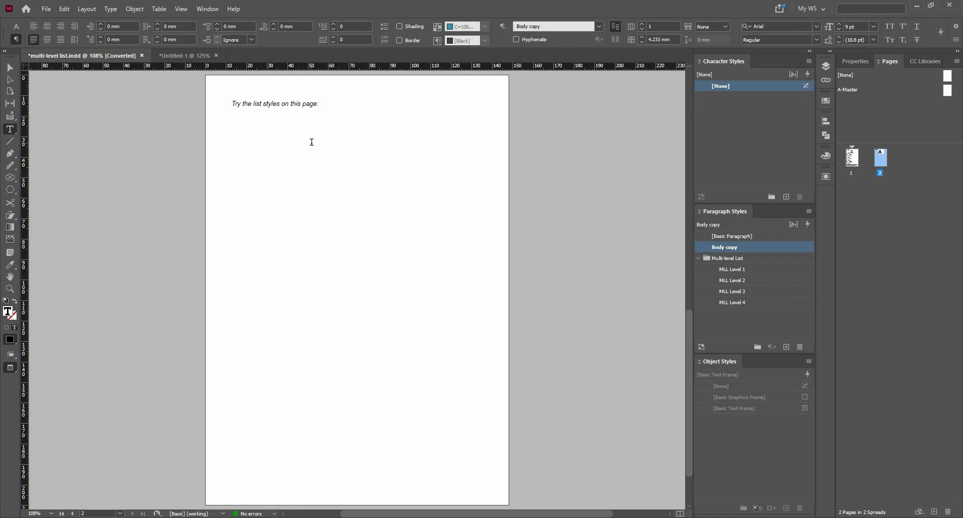
key("Return")
type("Level 1")
key("Return")
left_click(713, 269)
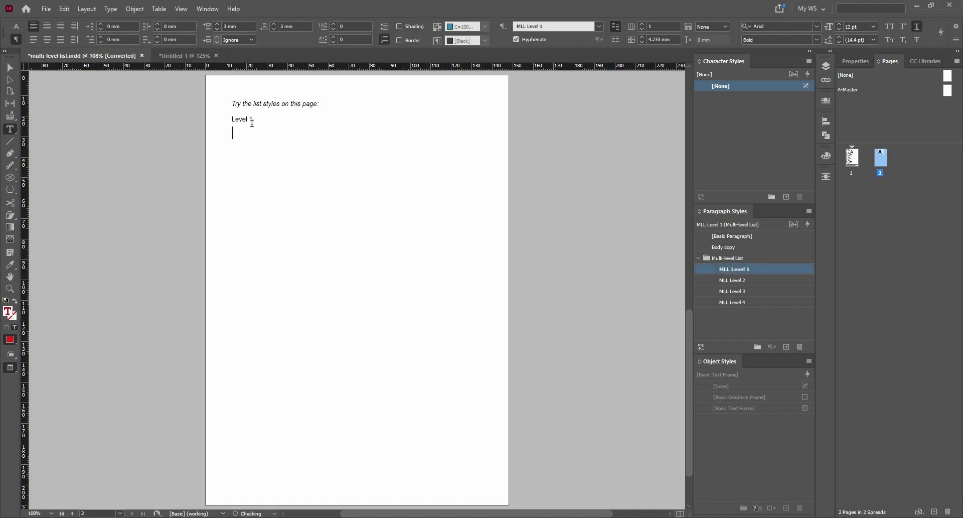
triple_click(252, 124)
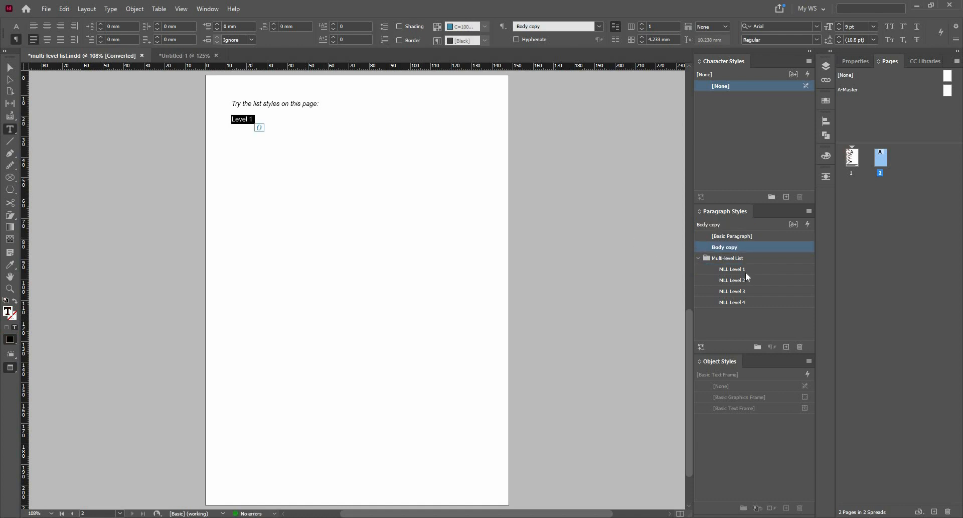
left_click(335, 133)
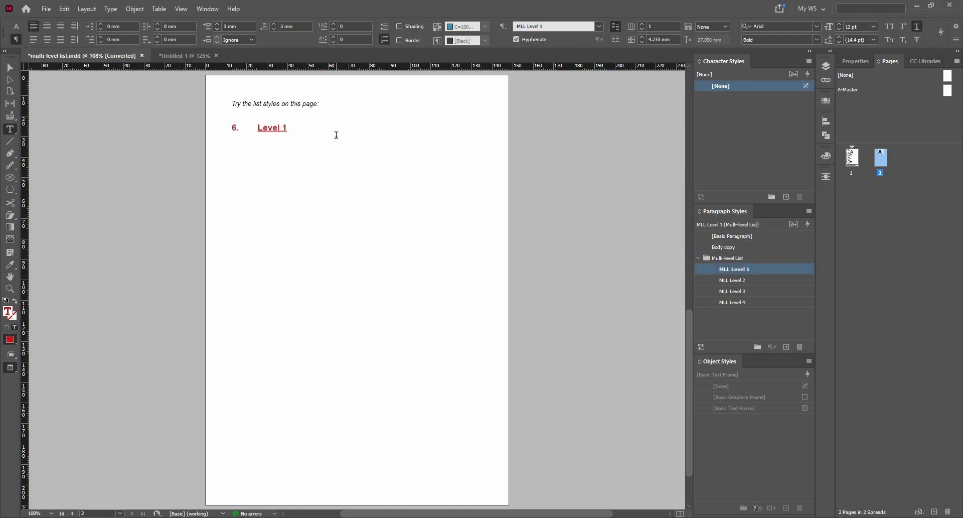
Step: Continue the list below Level 1 with successive paragraphs reading "Level 2", "Level 3", "Level 4" and "Level 4.1"
key("Return")
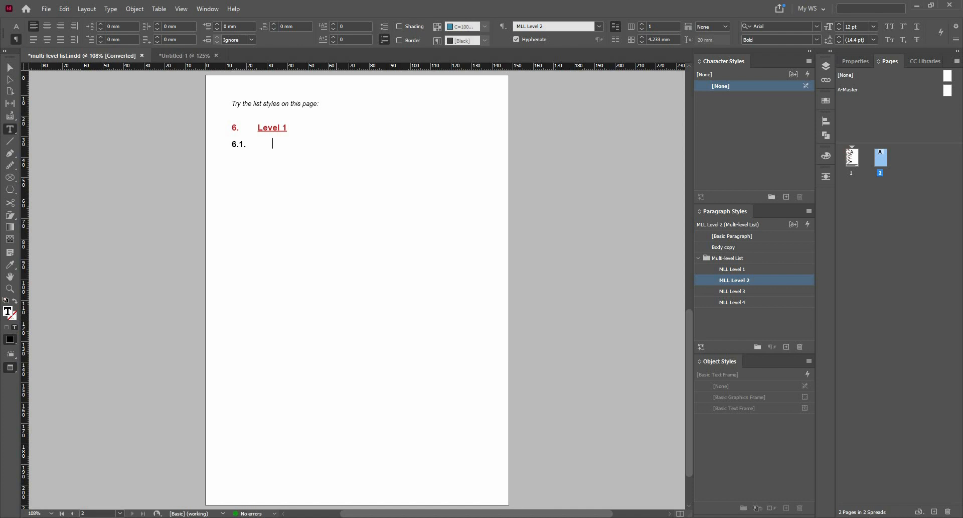
type("Level 2")
key("Return")
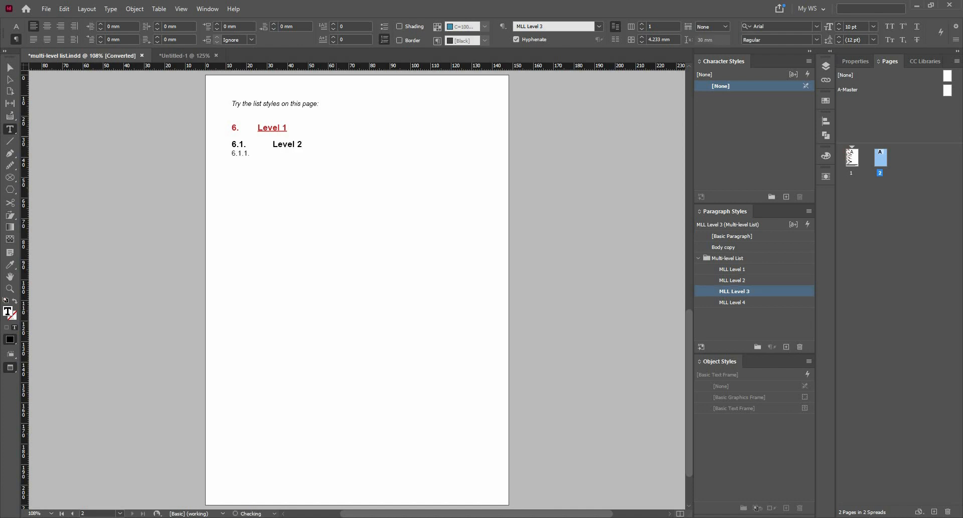
type("Level 3")
key("Return")
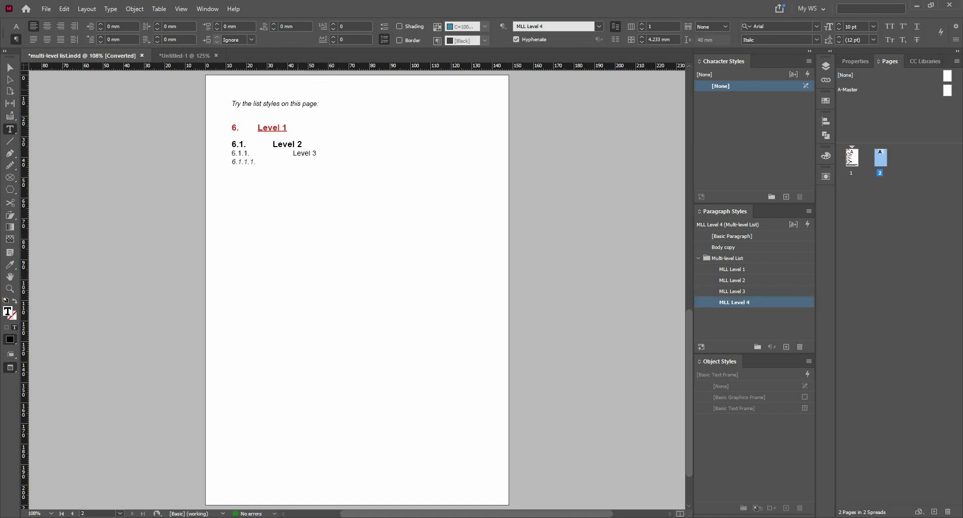
type("Level 4")
key("Return")
type("Level 4.1")
key("Return")
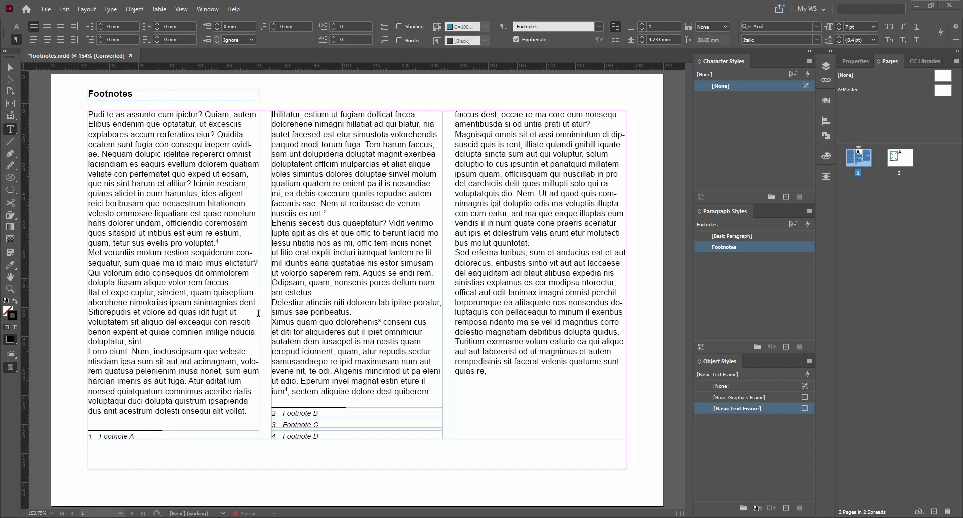
Step: In footnotes.indd, examine the three-column text frame and the Footnote B entry beneath its second column
left_click(228, 176)
key("Escape")
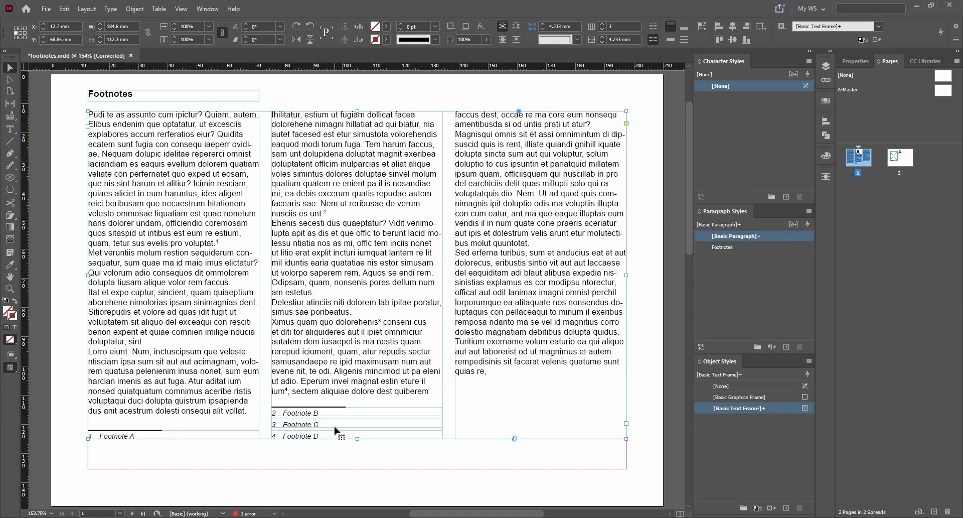
triple_click(304, 410)
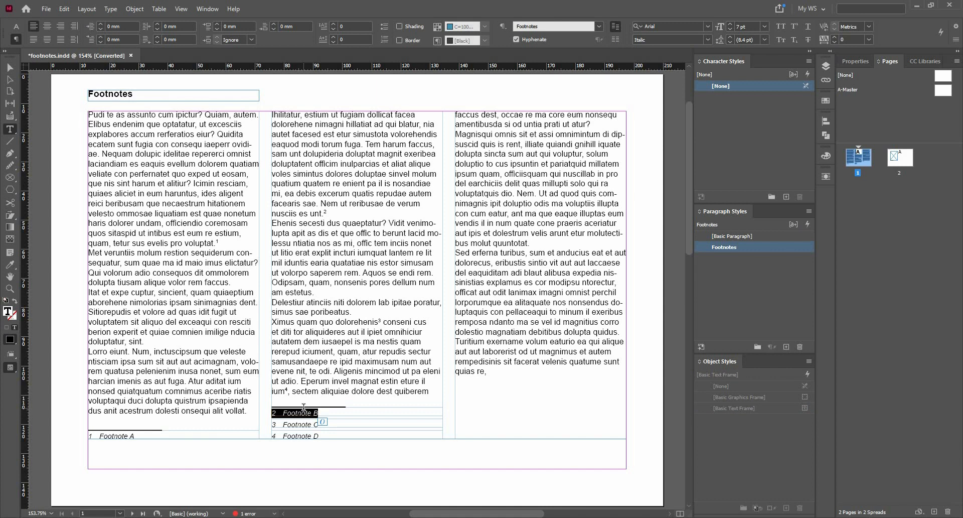
Step: Insert a footnote after "quias re," at the end of the third column and enter "Footnote E" as its text
triple_click(467, 371)
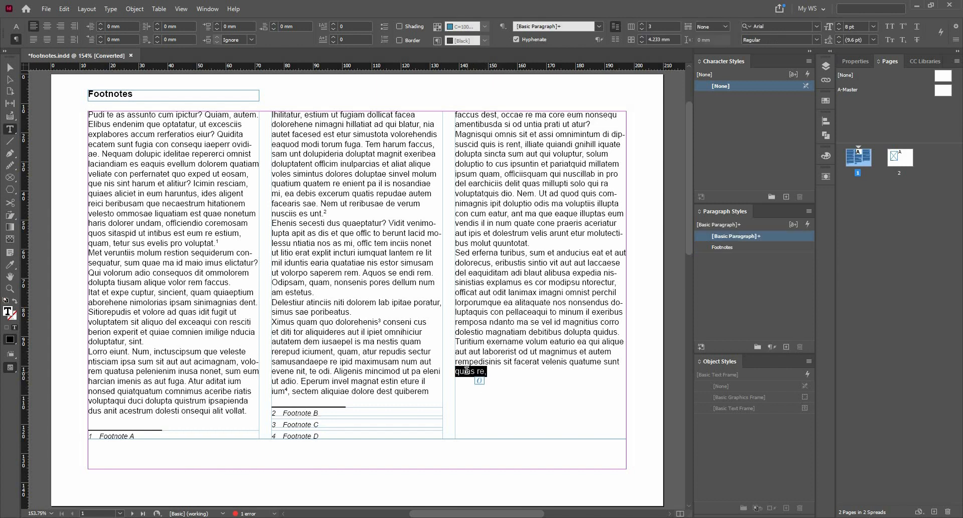
left_click(113, 8)
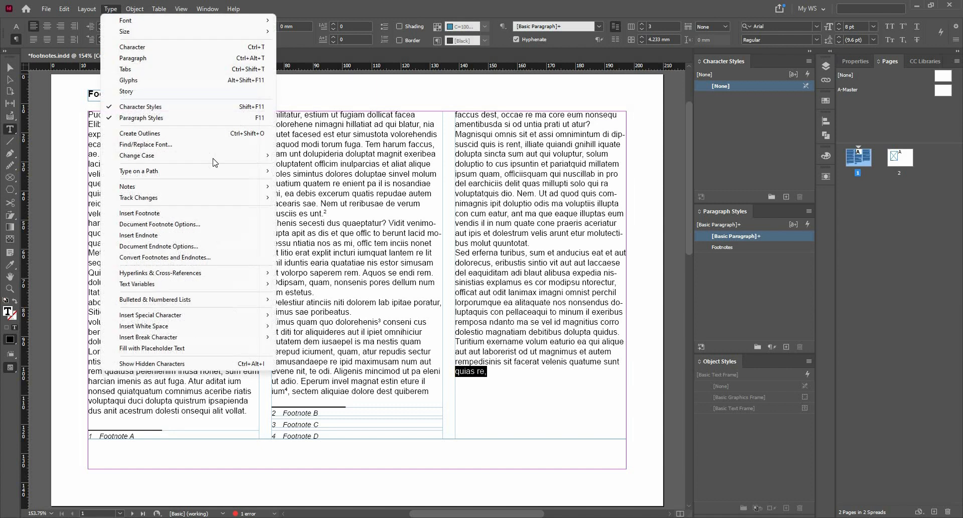
left_click(238, 213)
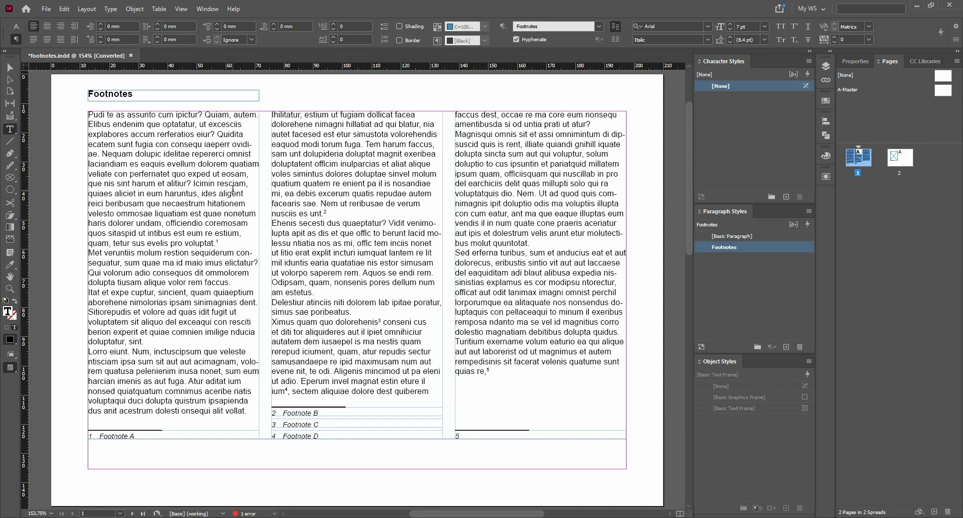
type("Footno")
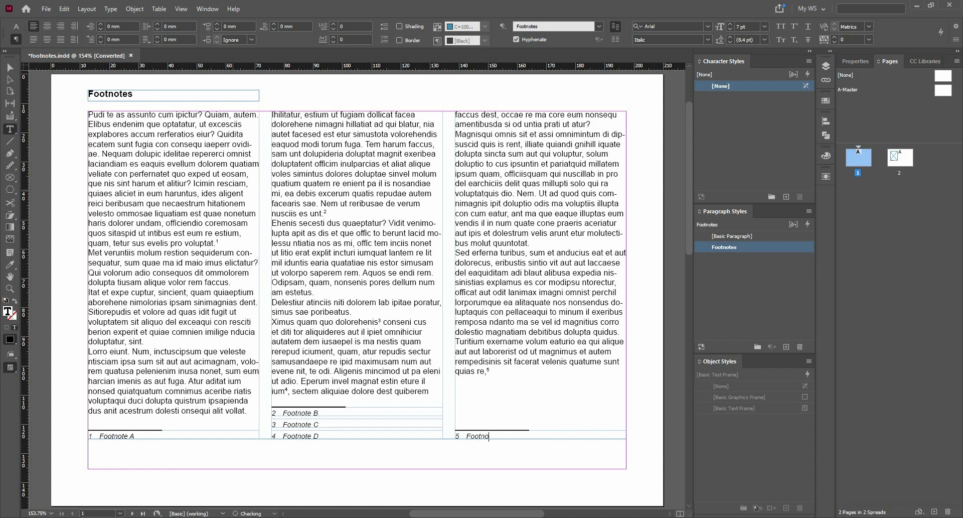
type("te E")
Step: Resize the three-column frame from its lower edge to several heights, finishing at about 120.3 mm, just above the bottom margin
left_click(11, 68)
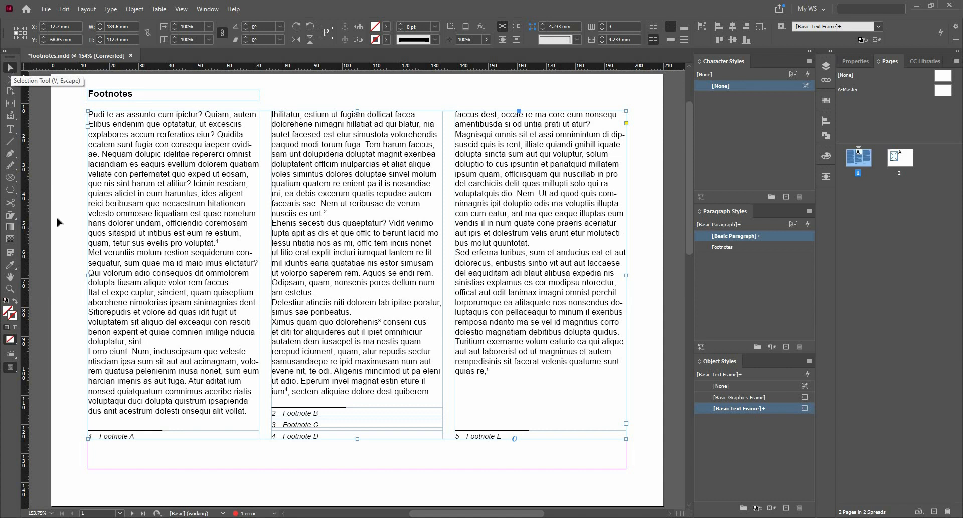
mouse_move(357, 441)
left_mouse_down()
mouse_move(369, 426)
mouse_move(359, 378)
mouse_move(364, 438)
mouse_move(366, 428)
left_mouse_up()
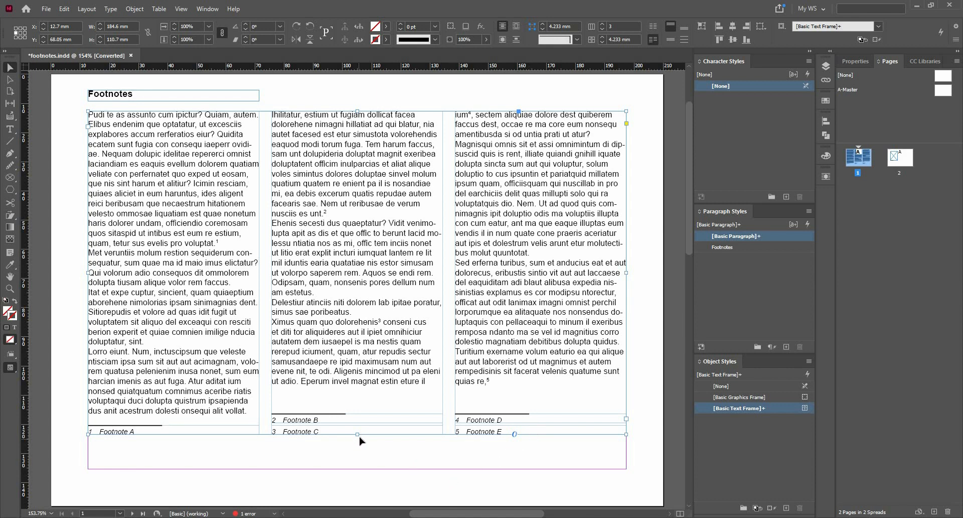
left_click_drag(357, 434, 354, 485)
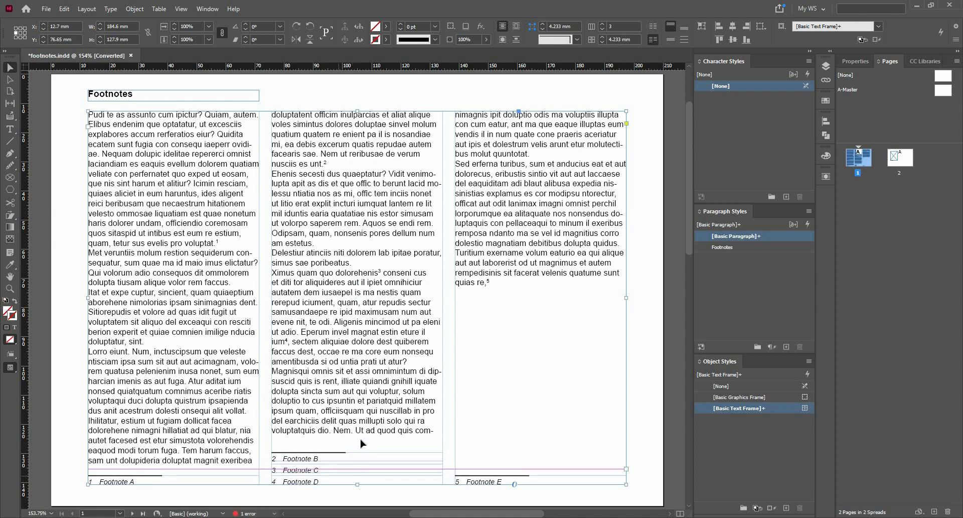
scroll(353, 390, "down", 3)
left_click_drag(358, 376, 357, 466)
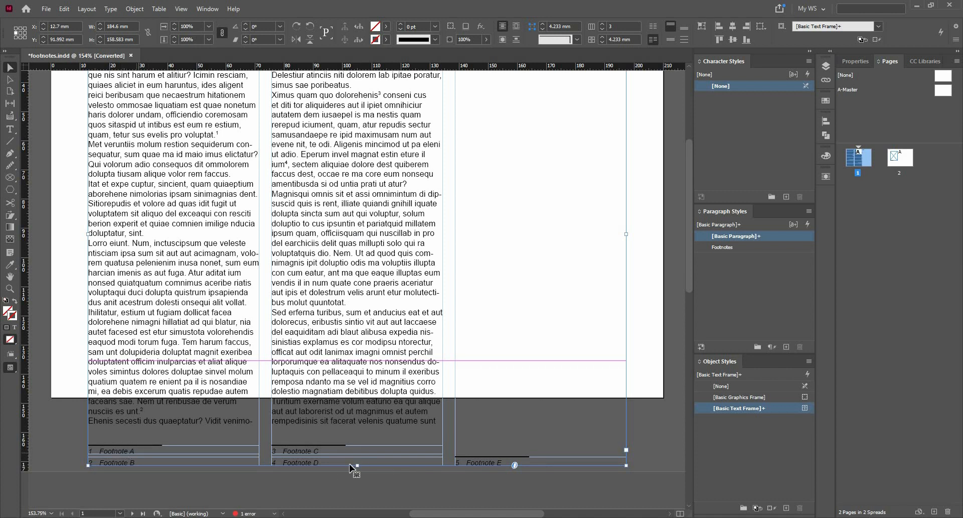
left_click_drag(357, 466, 364, 354)
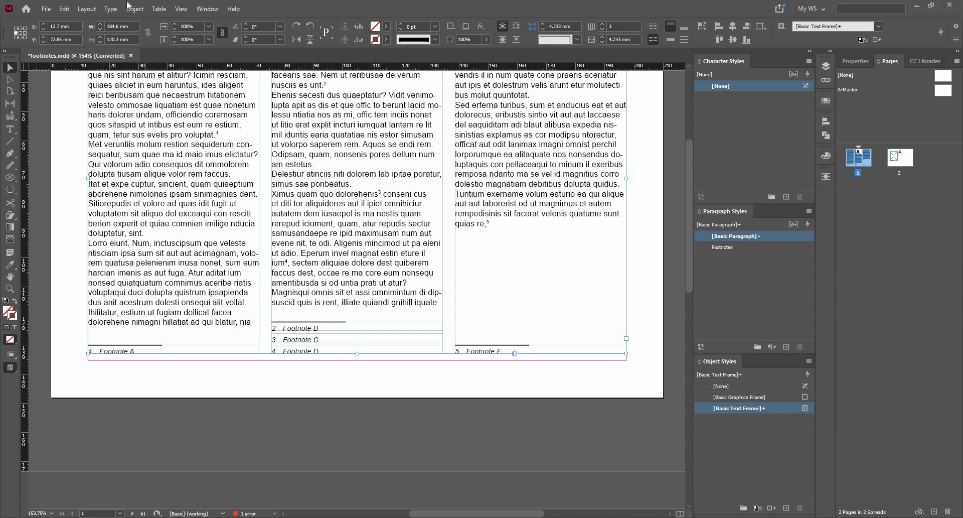
Step: Examine the document footnote options, including the available numbering styles, formatting and layout settings
left_click(109, 11)
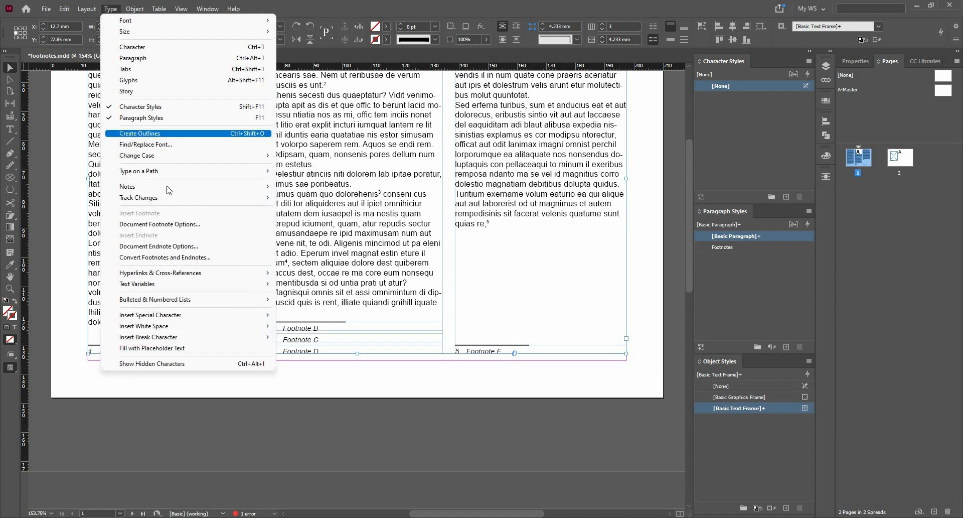
left_click(175, 226)
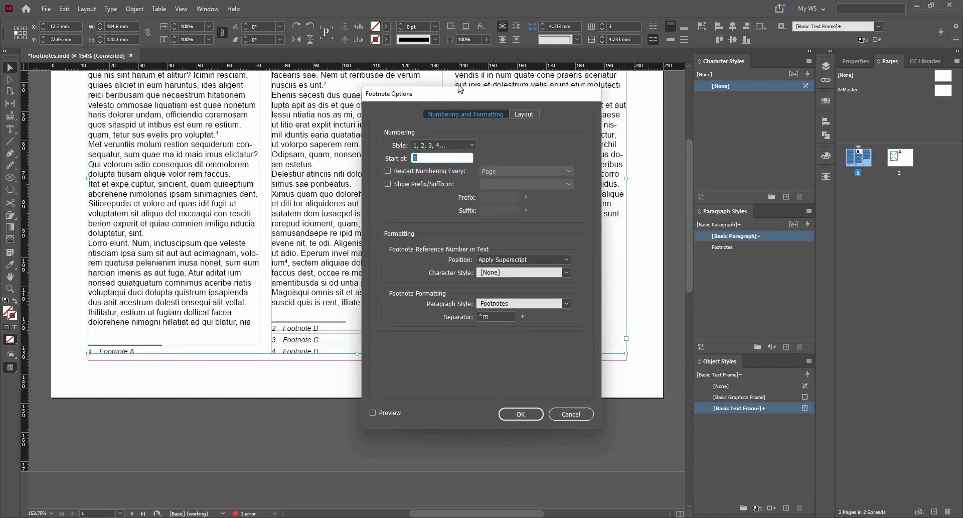
left_click_drag(533, 114, 582, 123)
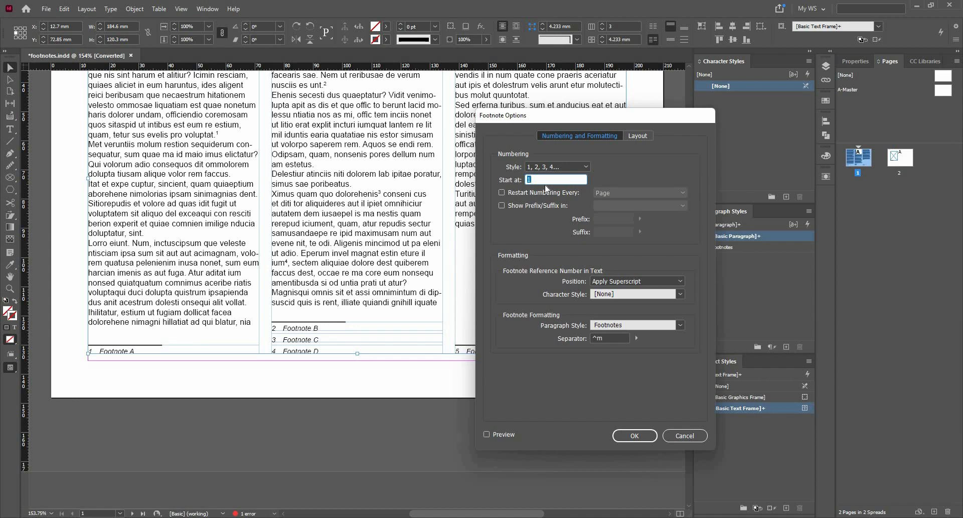
left_click(567, 171)
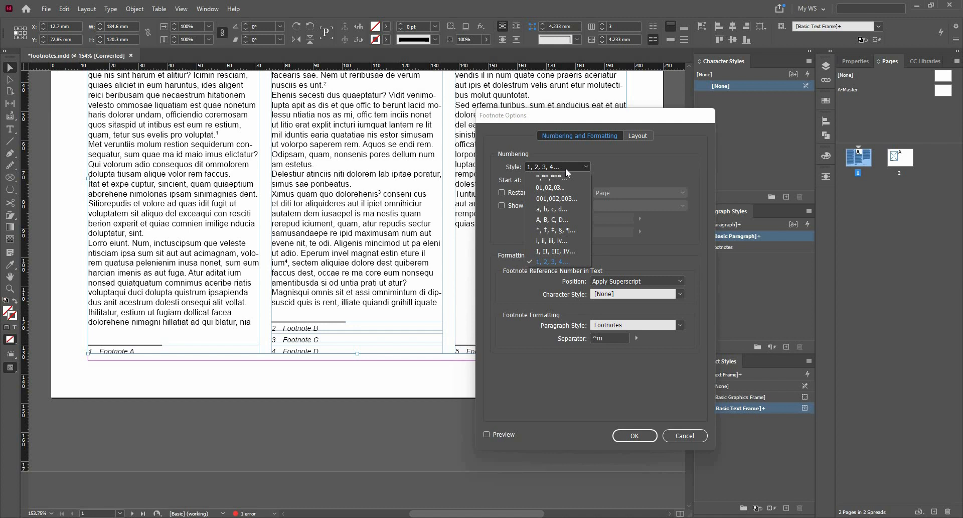
left_click(567, 170)
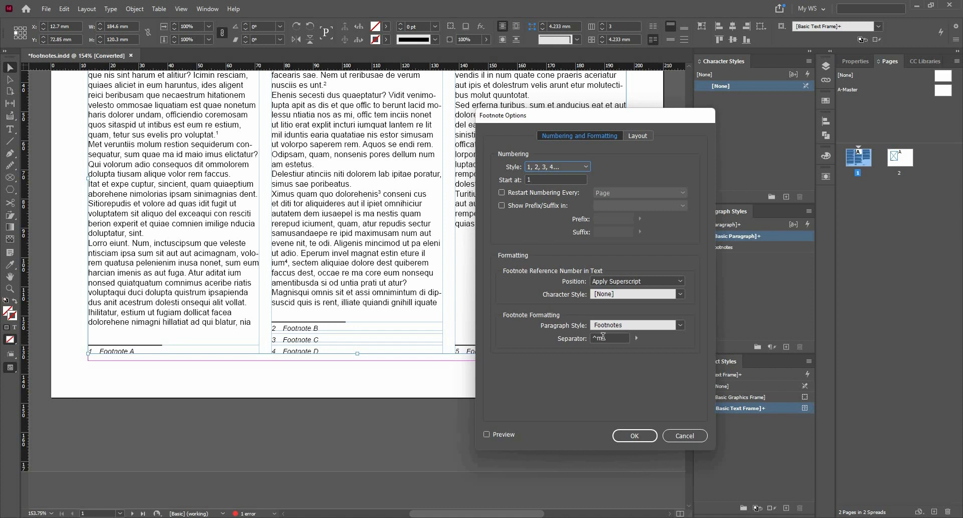
left_click(635, 139)
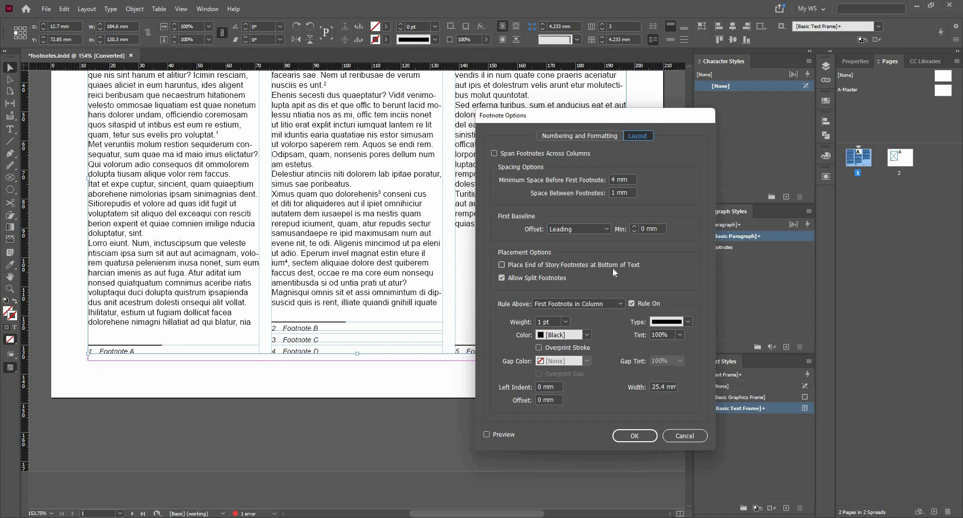
Step: Try spanning the footnotes across columns with the preview on, and cancel the footnote options
left_click(499, 154)
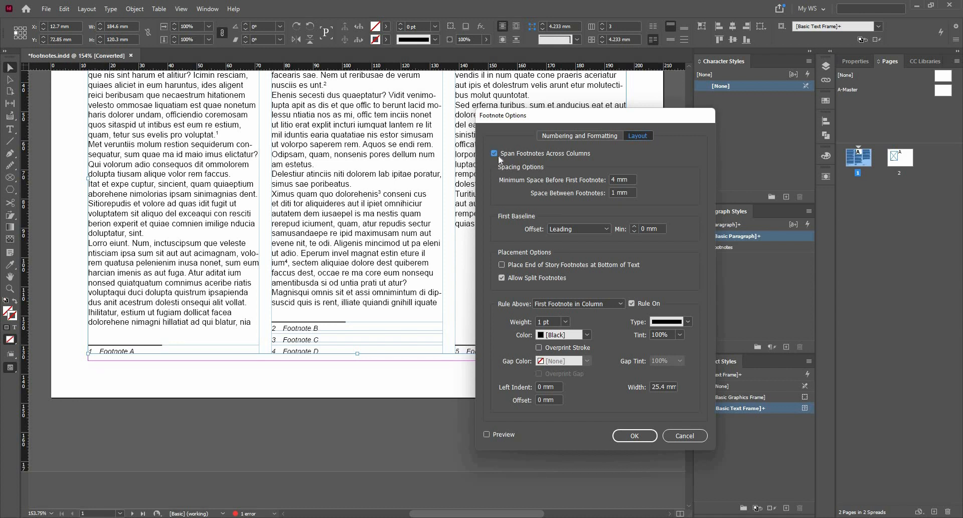
left_click(507, 434)
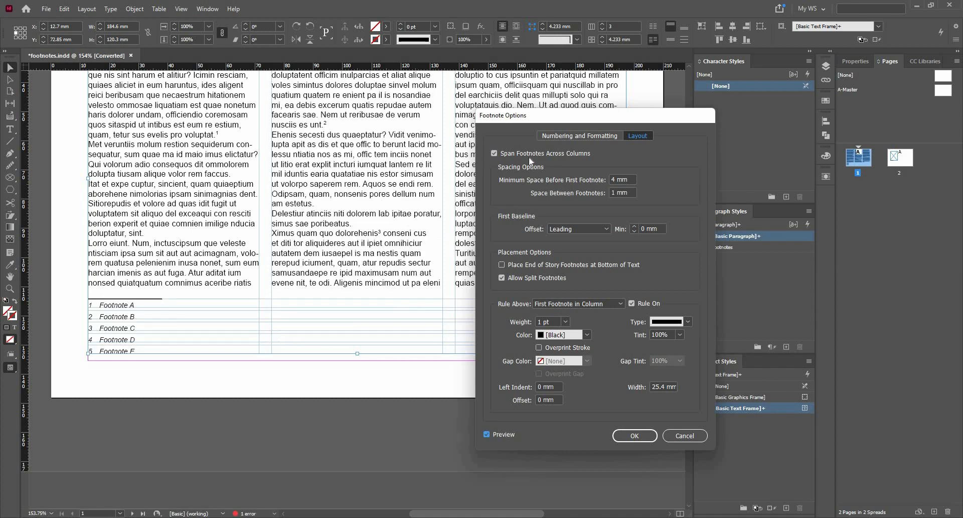
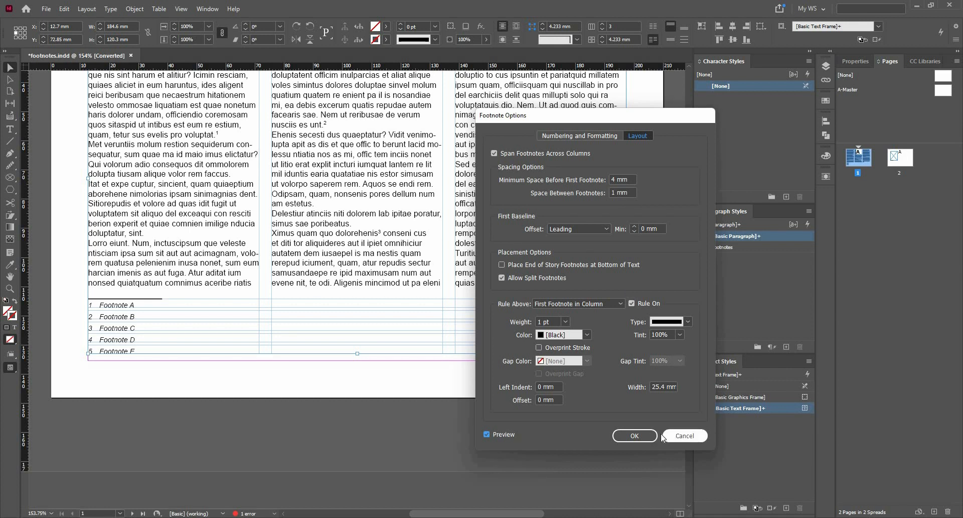
left_click(685, 436)
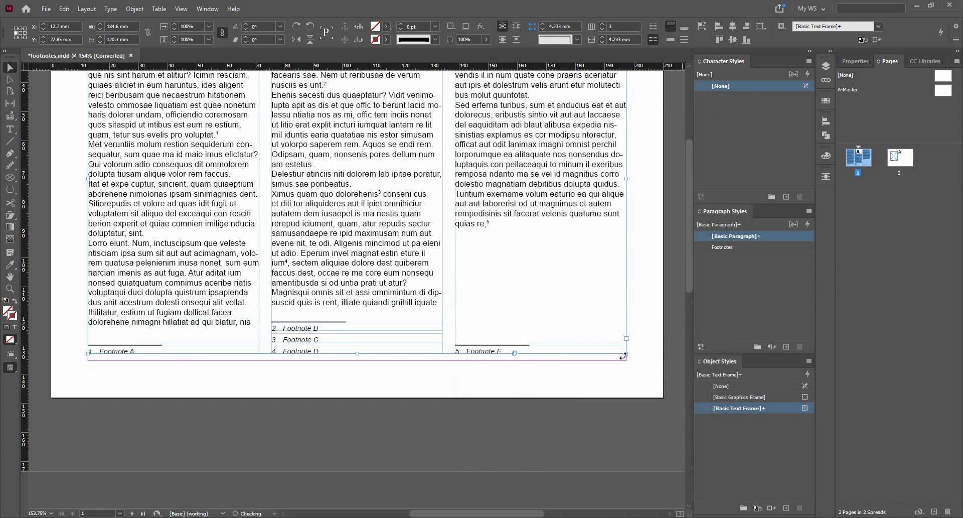
Step: Go to page 2 and bring its Captions heading and empty picture frame into view
double_click(893, 167)
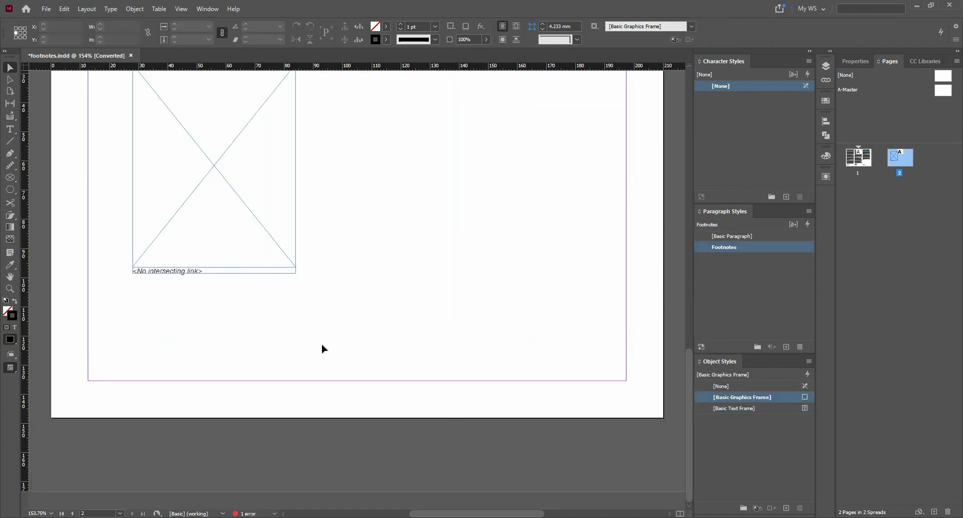
scroll(323, 346, "up", 3)
scroll(322, 347, "down", 1)
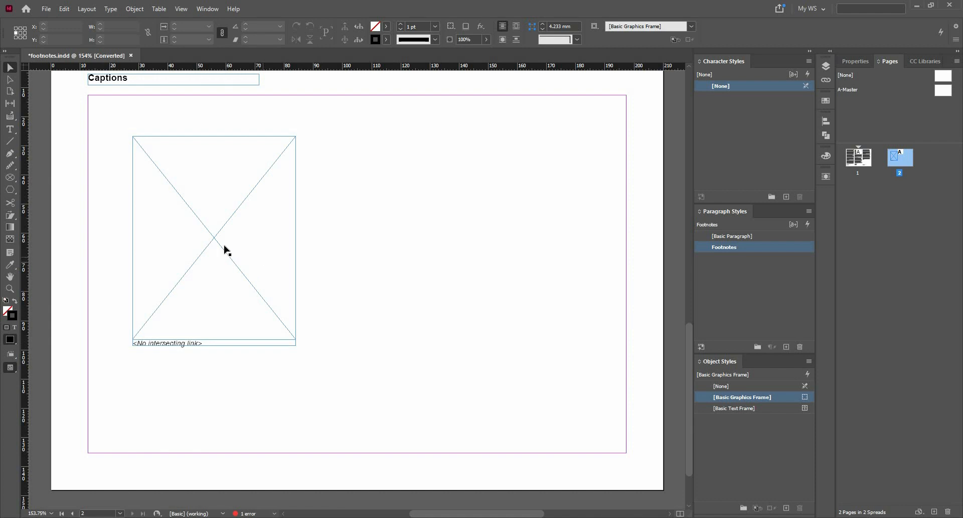
Step: Place the photo_05 image from the Links folder into the empty picture frame above the caption
left_click(162, 167)
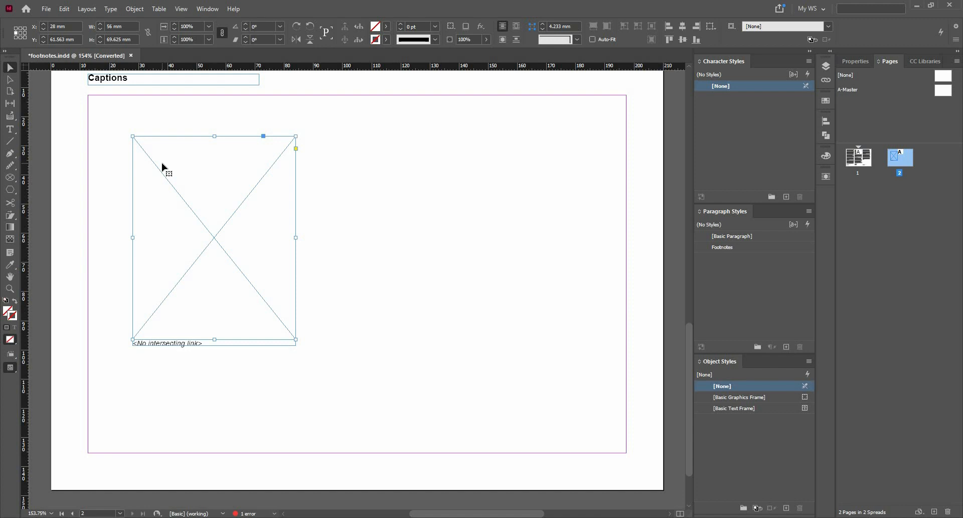
left_click(45, 8)
left_click(153, 150)
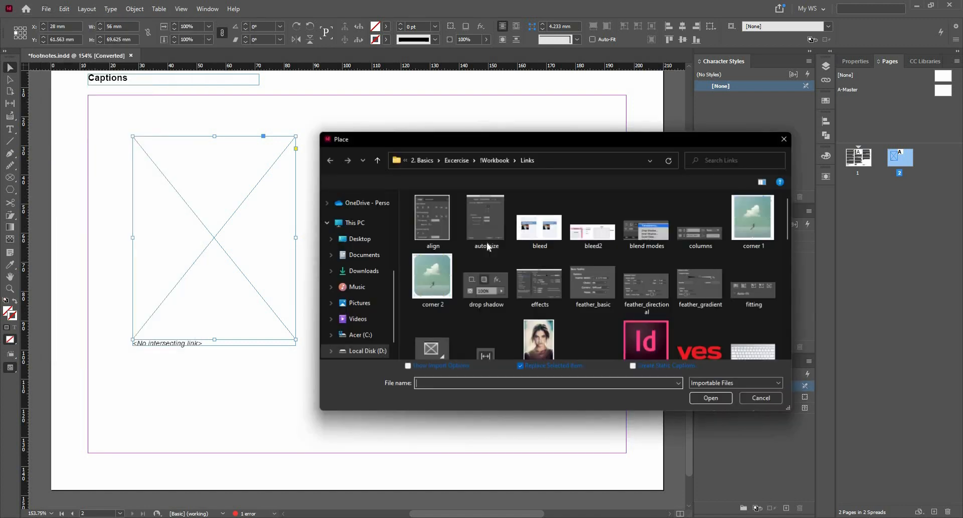
scroll(549, 257, "down", 6)
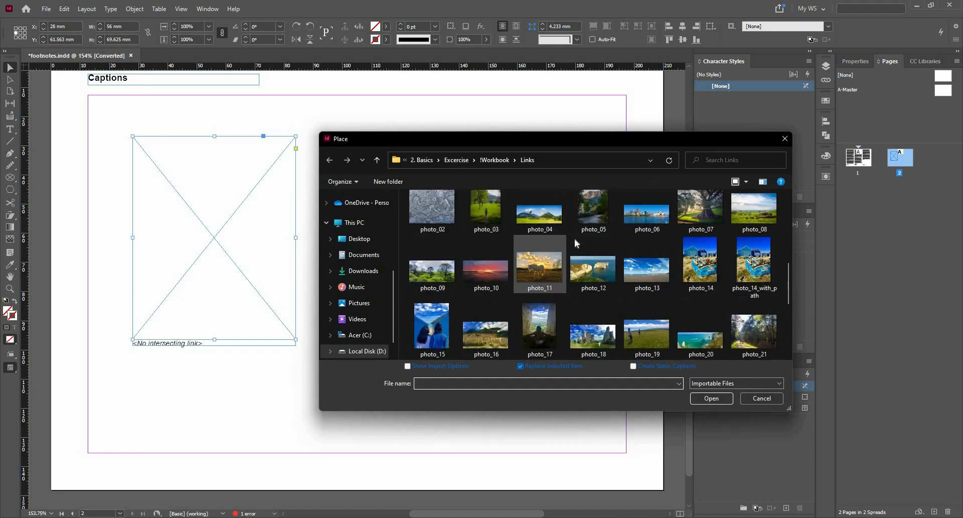
left_click(592, 227)
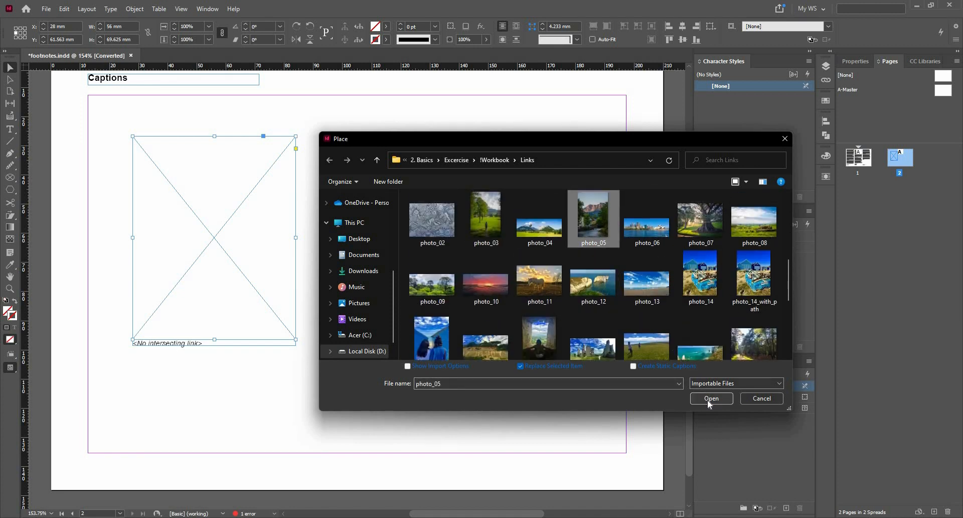
left_click(711, 397)
Step: Delete the placed mountain photo together with its caption frame
left_click(251, 307)
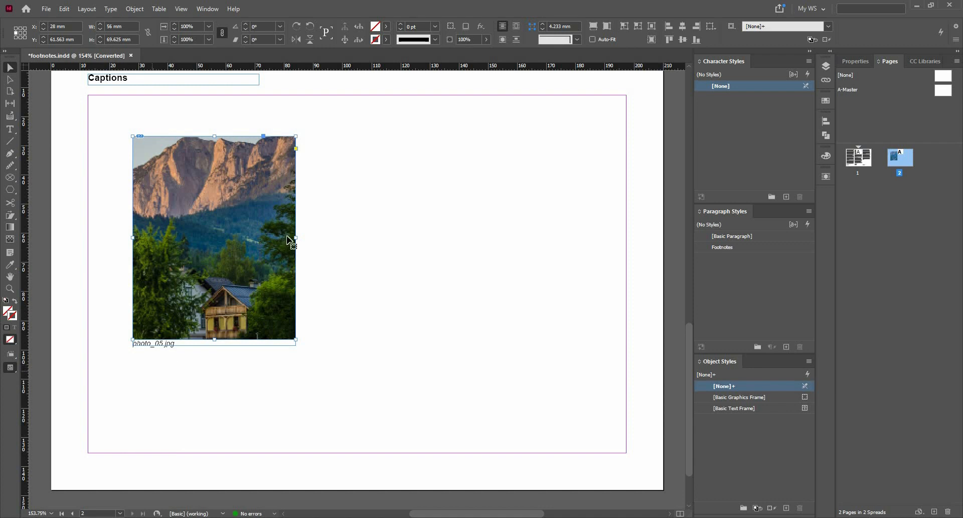
left_click_drag(151, 371, 287, 236)
key("Delete")
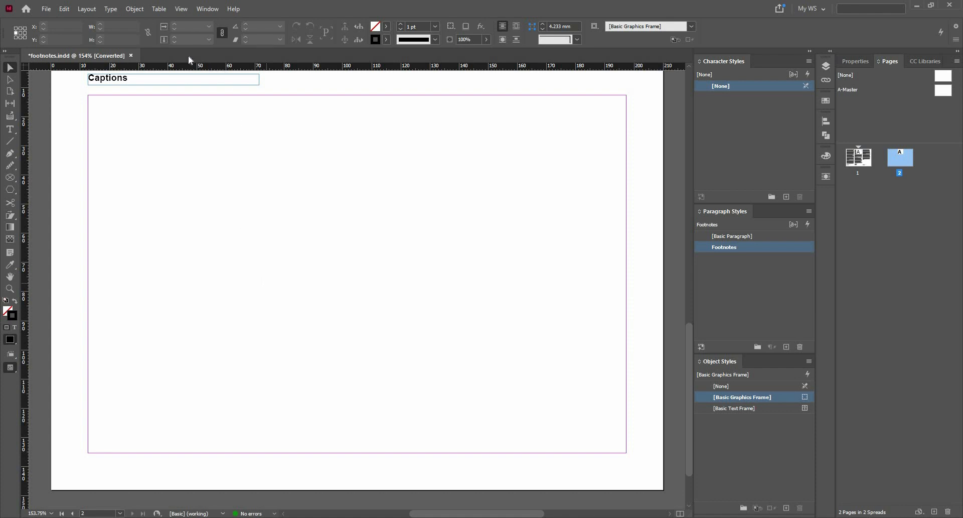
Step: Look at the caption setup settings and cancel them without changes
left_click(136, 9)
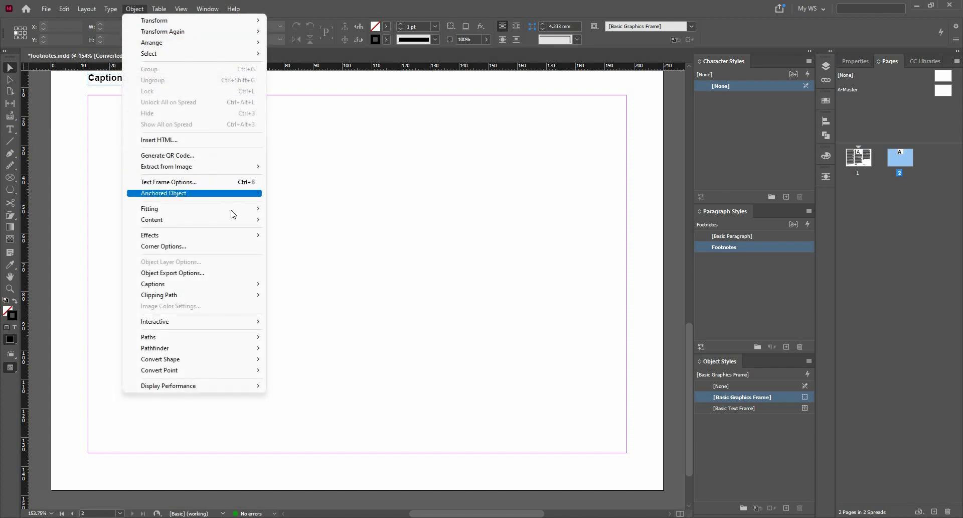
mouse_move(232, 211)
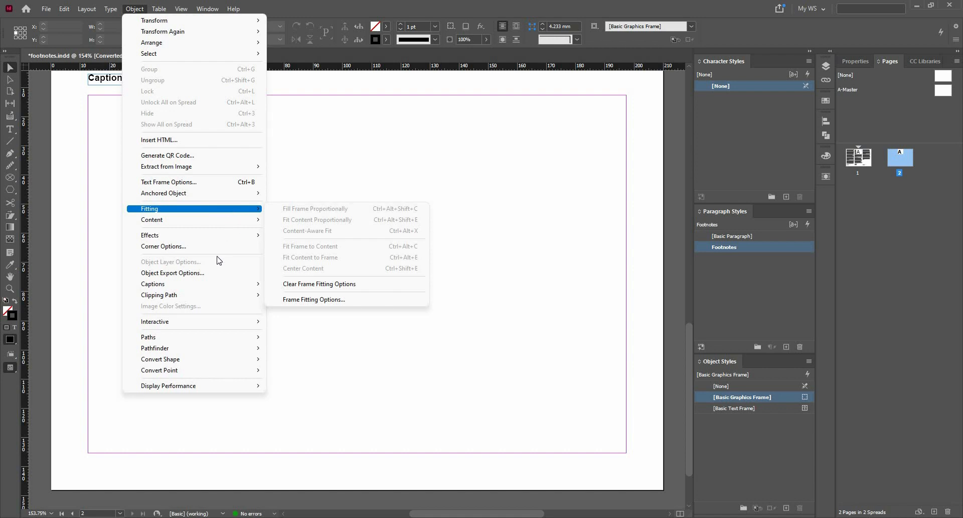
mouse_move(253, 284)
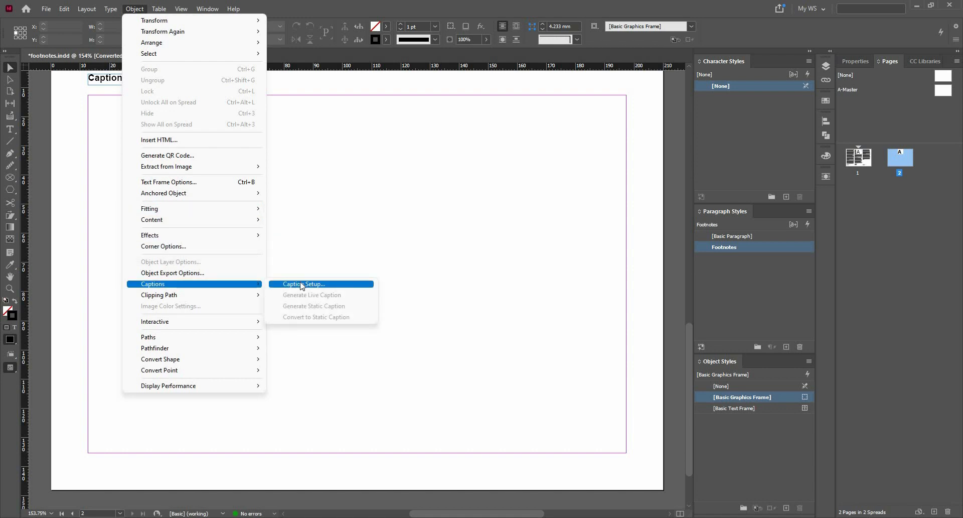
left_click(302, 284)
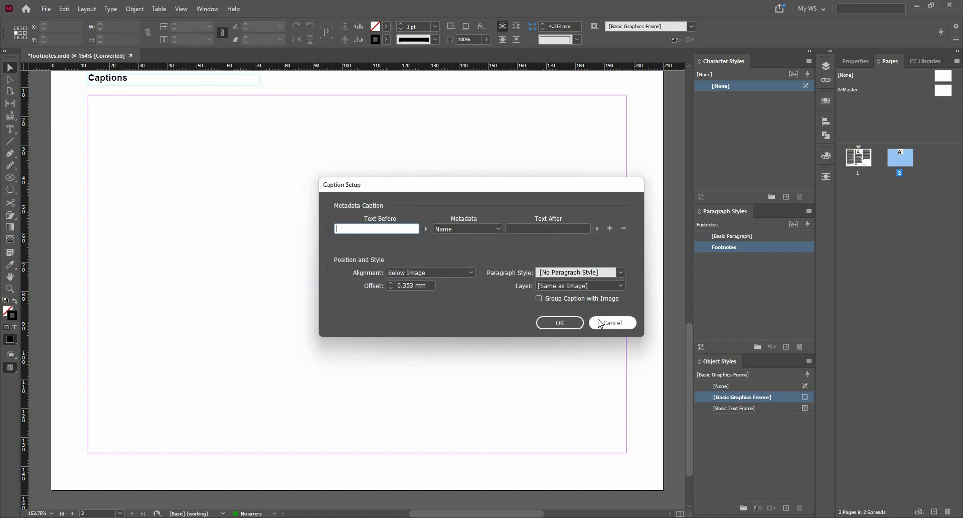
left_click(600, 323)
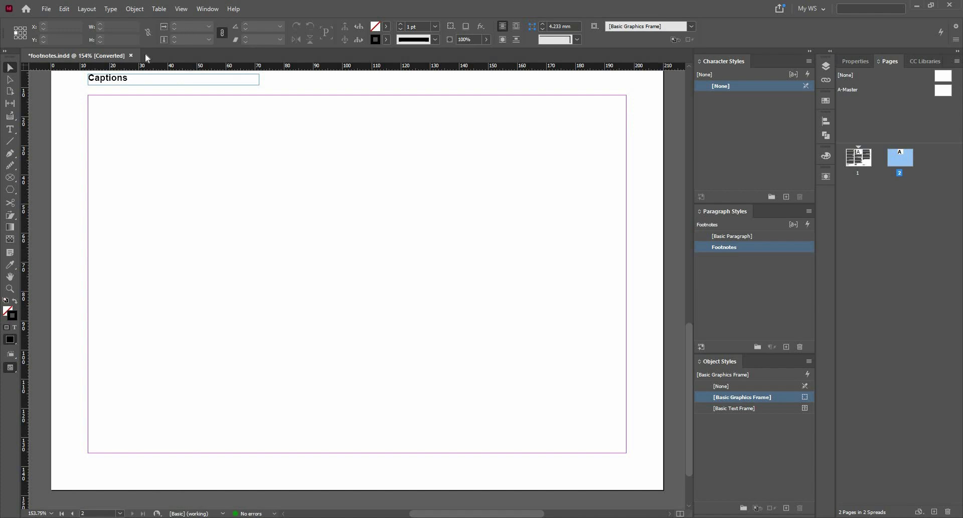
Step: Undo the deletion of the photo and caption as well as the placement of the photo
left_click(133, 136)
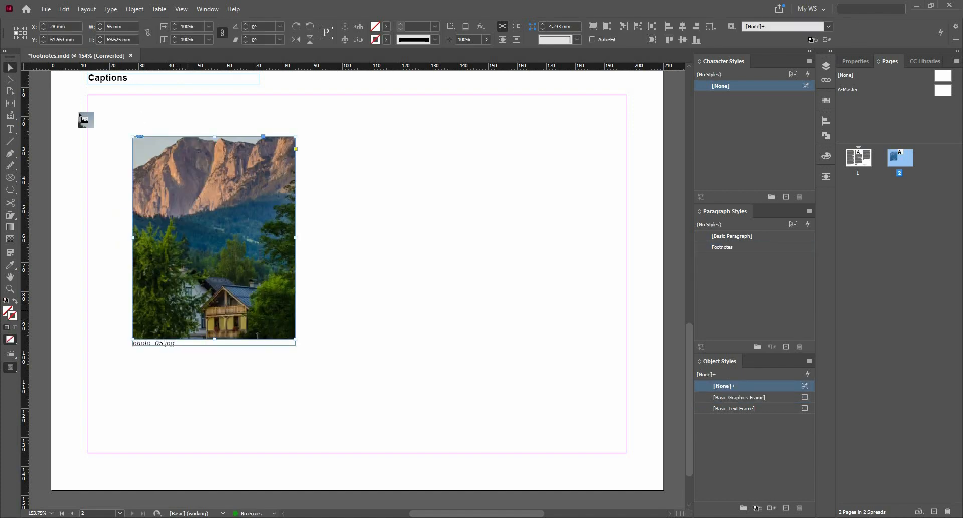
key("ctrl+z")
double_click(10, 67)
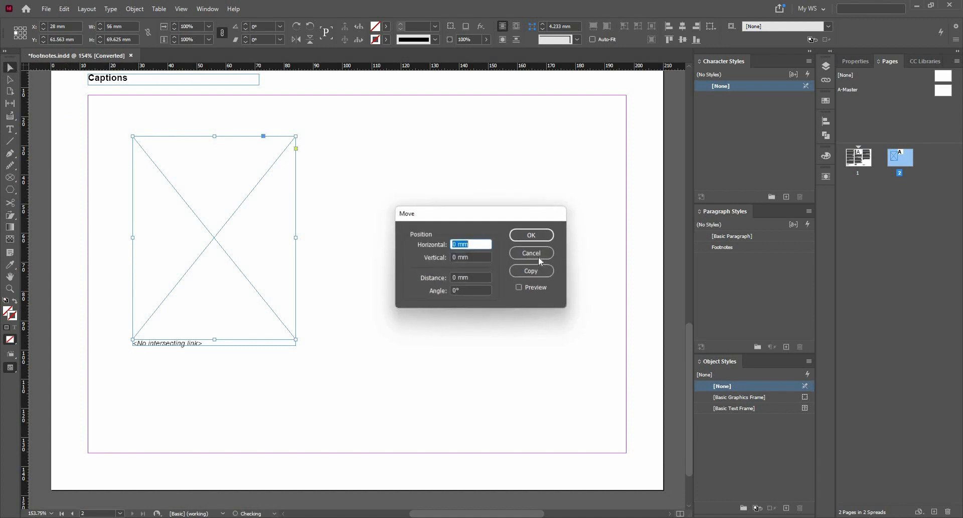
key("Escape")
Step: Delete the caption frame below the empty picture frame, and move the picture frame to about X 77 mm, Y 69.9 mm
left_click(185, 344)
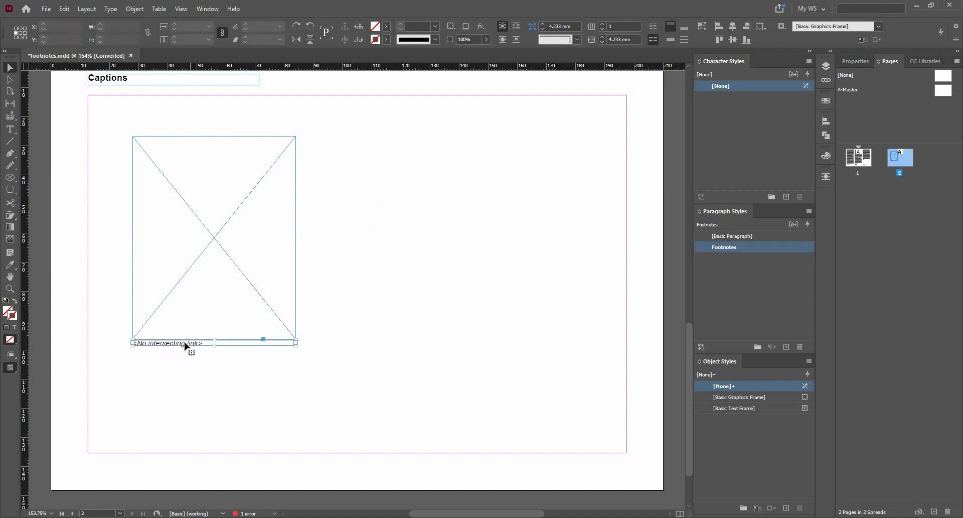
left_click_drag(211, 248, 354, 273)
Step: In the caption setup, use the Name metadata with "Image Name -" as the text before it
left_click(134, 9)
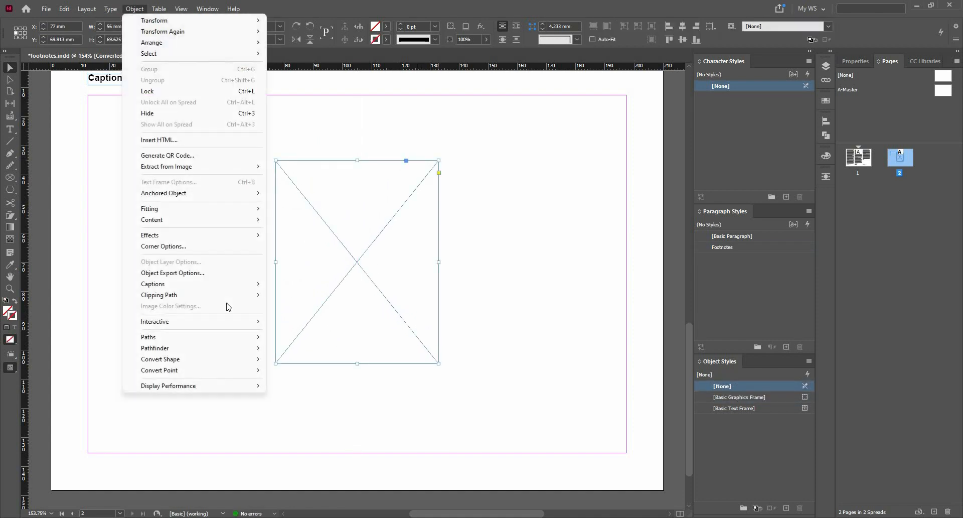
mouse_move(240, 286)
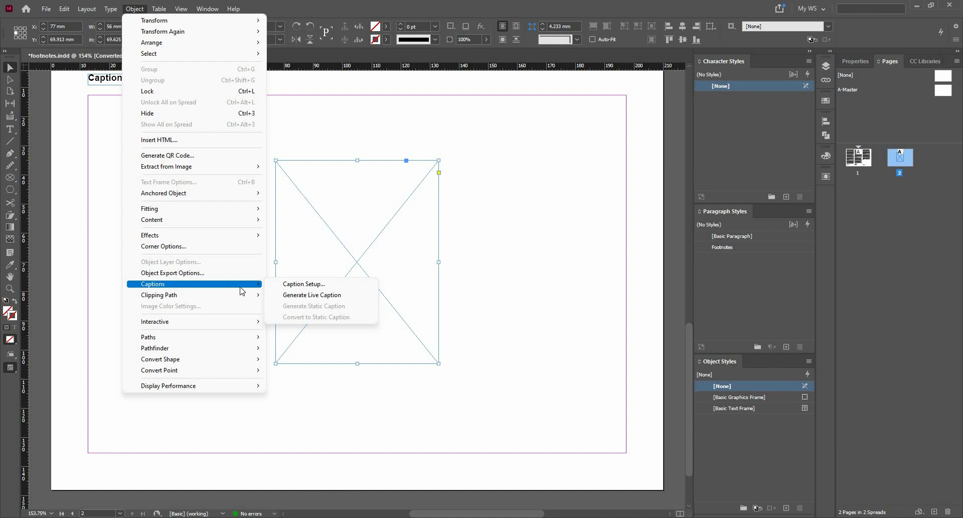
left_click(301, 285)
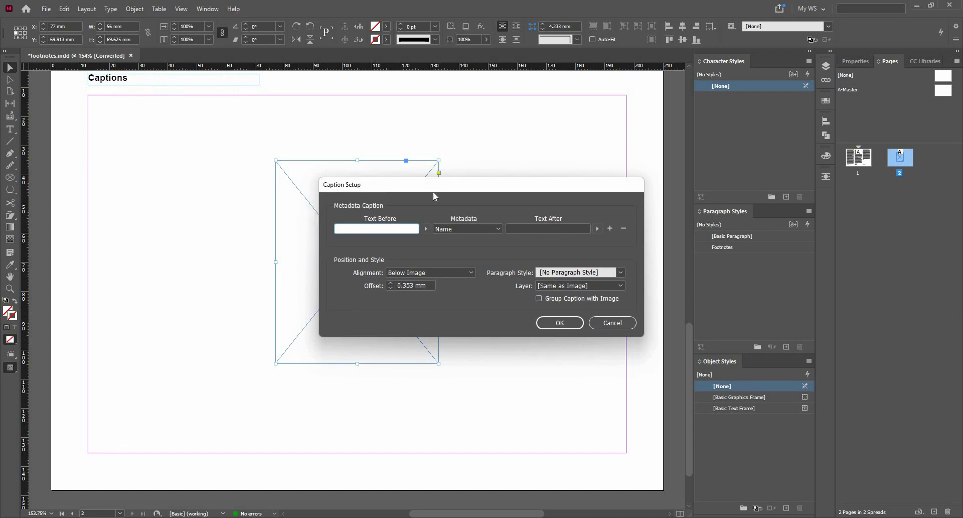
left_click_drag(433, 196, 520, 188)
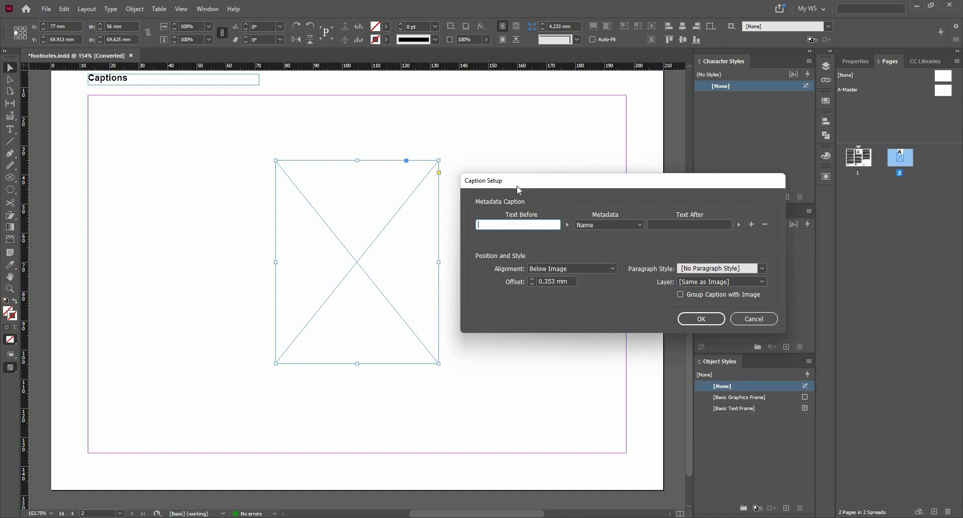
left_click(614, 226)
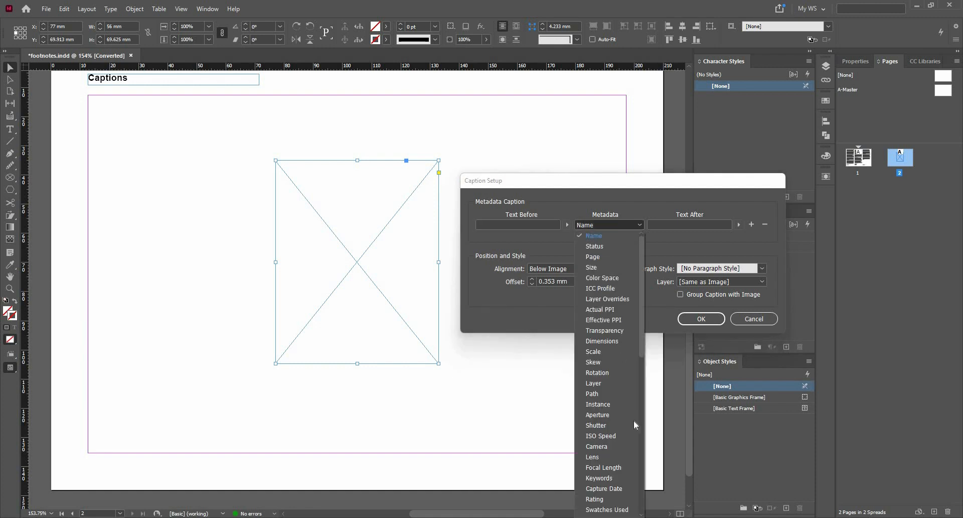
left_click(603, 240)
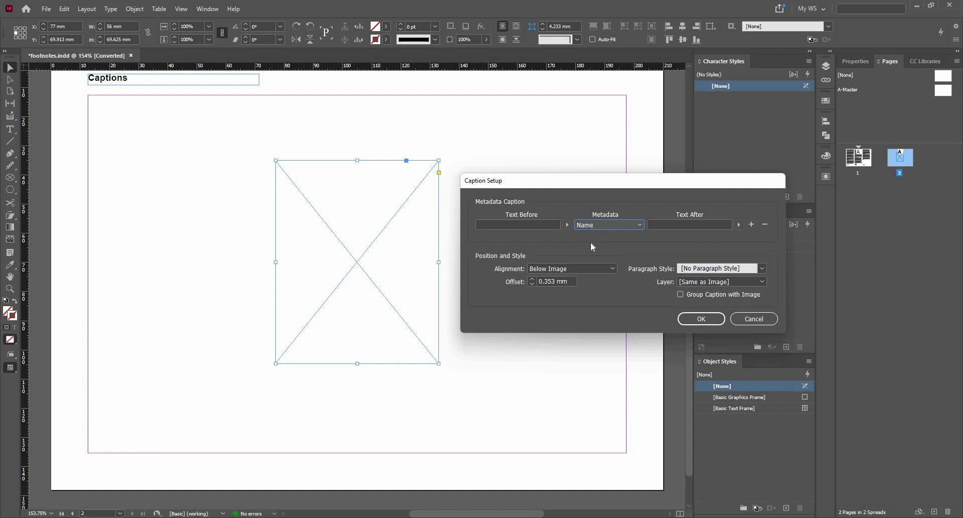
left_click(515, 223)
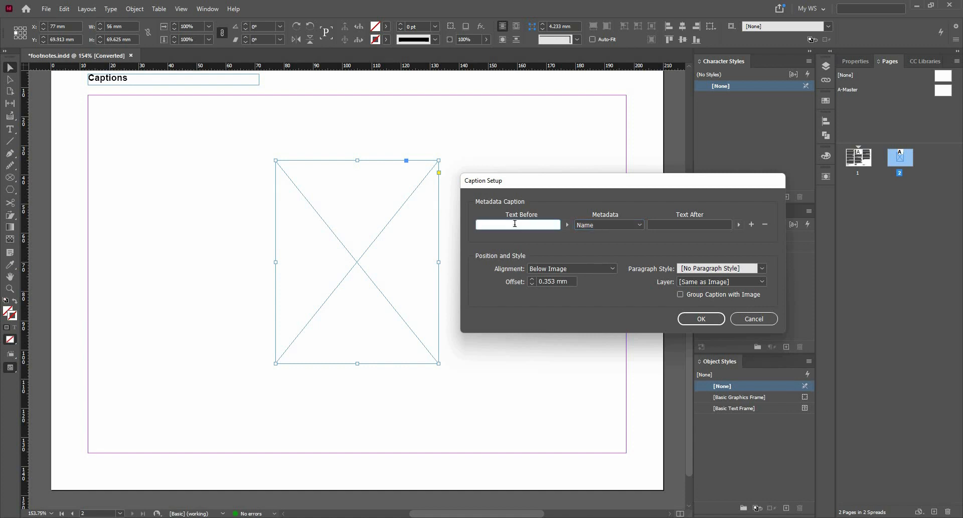
type("Image Name -")
Step: Review the caption alignment and layer choices, keeping Below Image and [Same as Image]
left_click(614, 270)
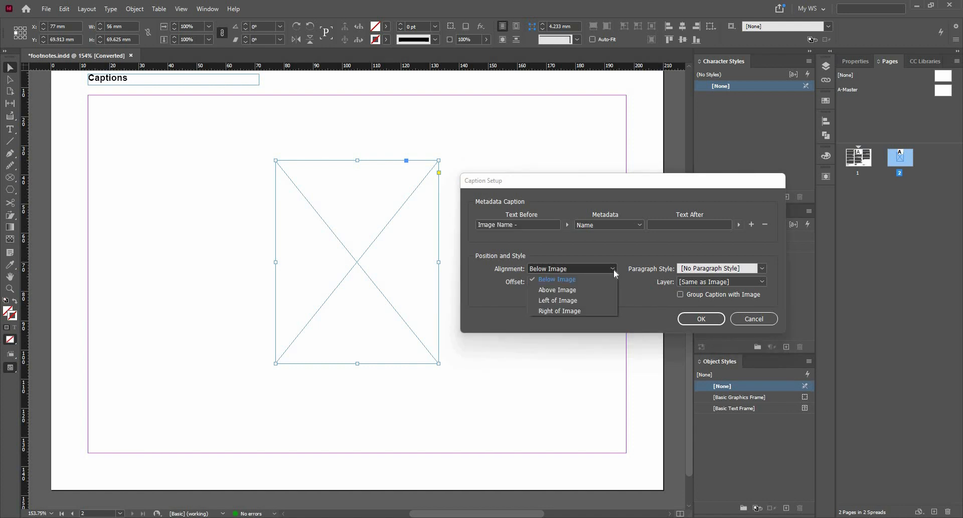
left_click(565, 281)
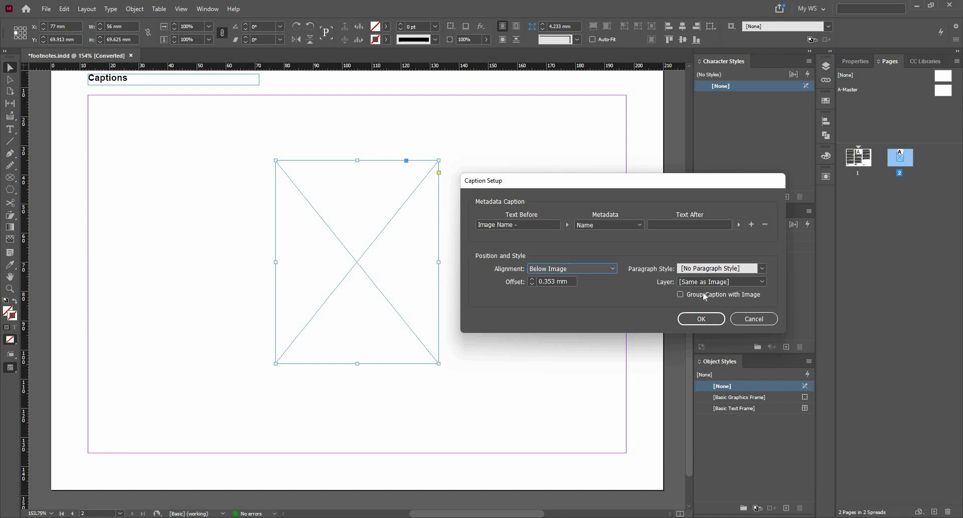
left_click(710, 280)
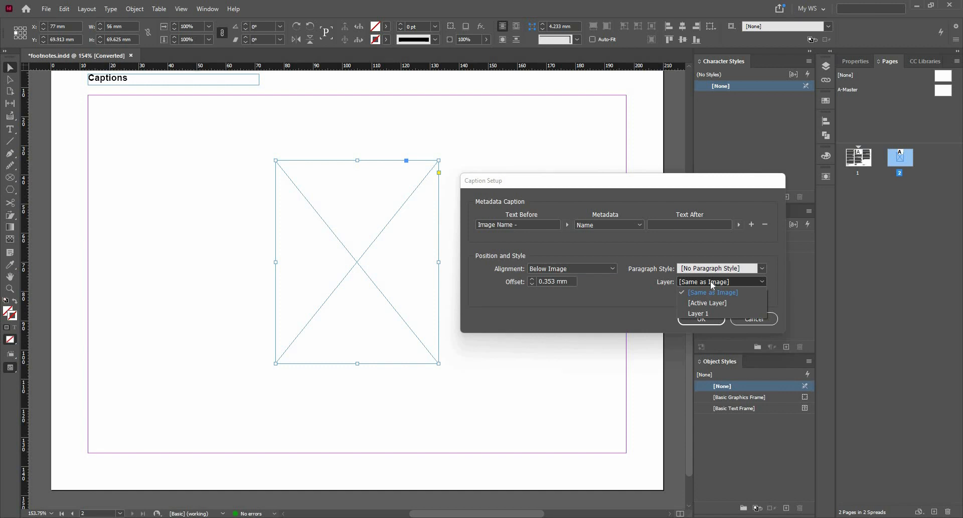
left_click(599, 285)
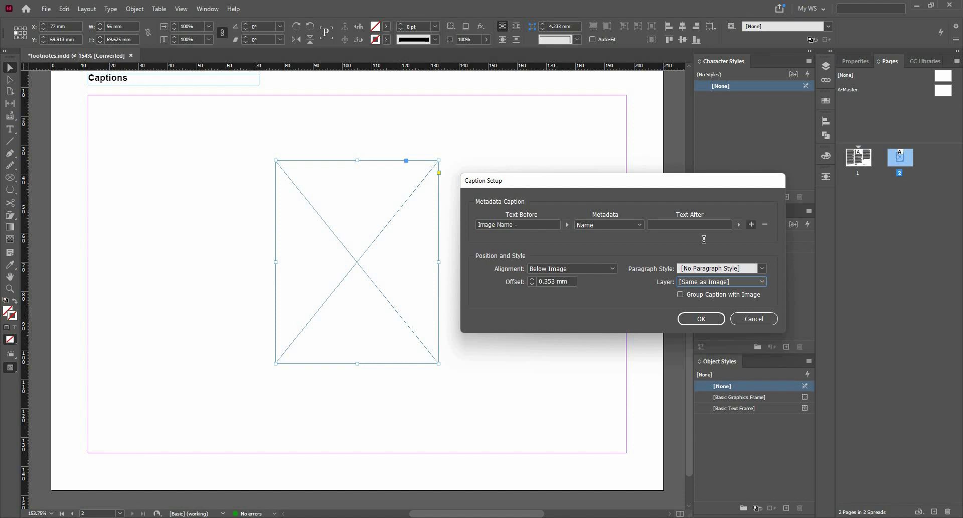
Step: Add a second caption row with Dimensions metadata preceded by "Size -", and apply a caption offset of 4 mm
left_click(752, 223)
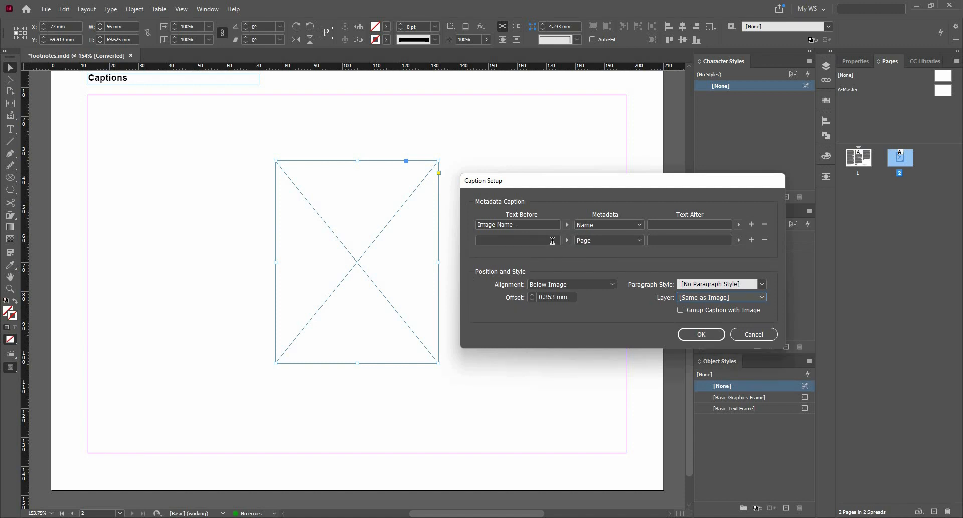
left_click(591, 240)
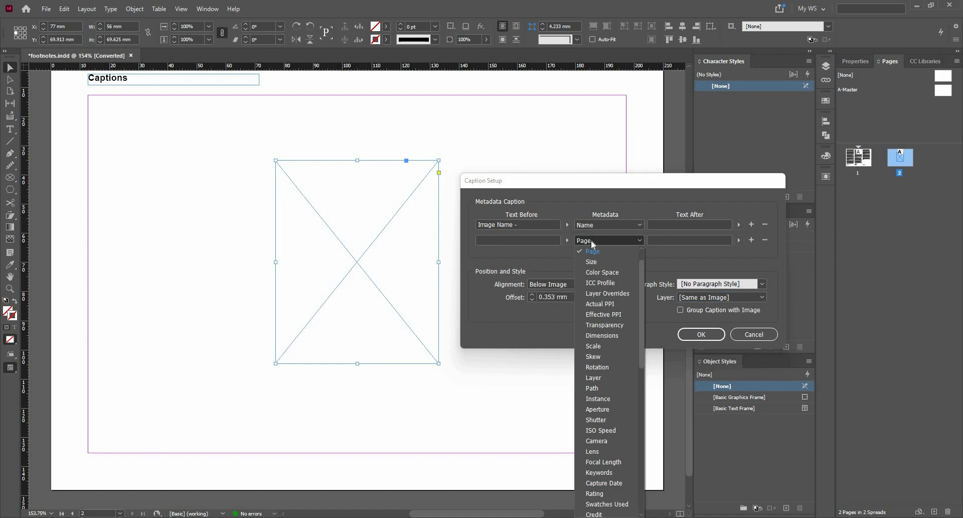
left_click(609, 335)
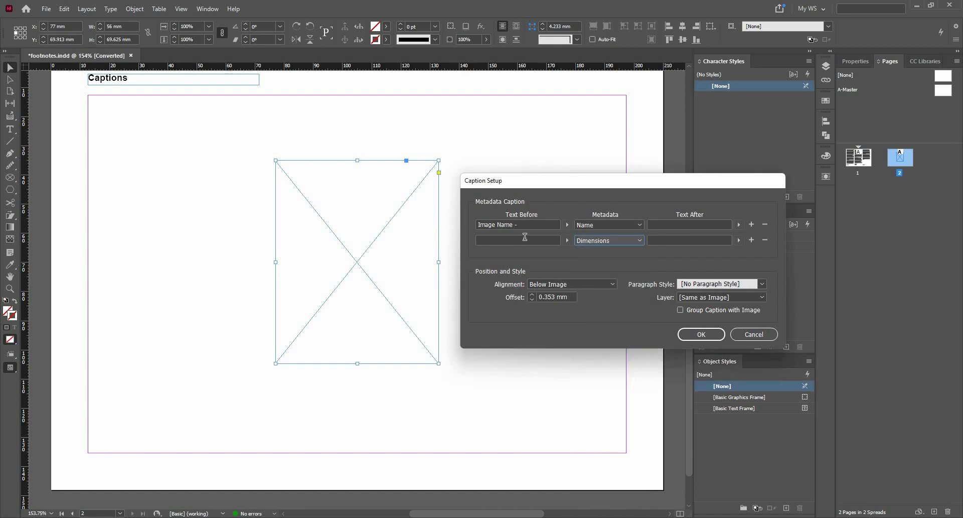
left_click(532, 296)
left_click(538, 237)
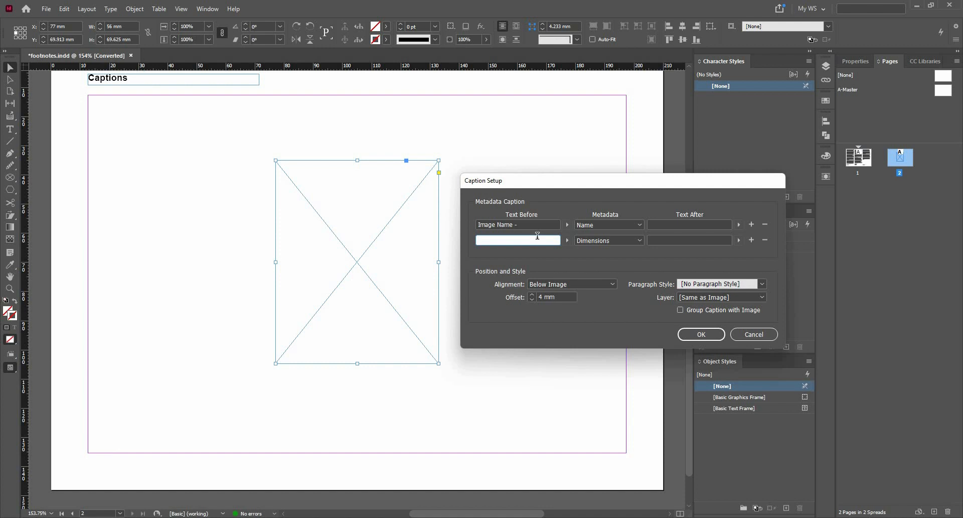
type("Size")
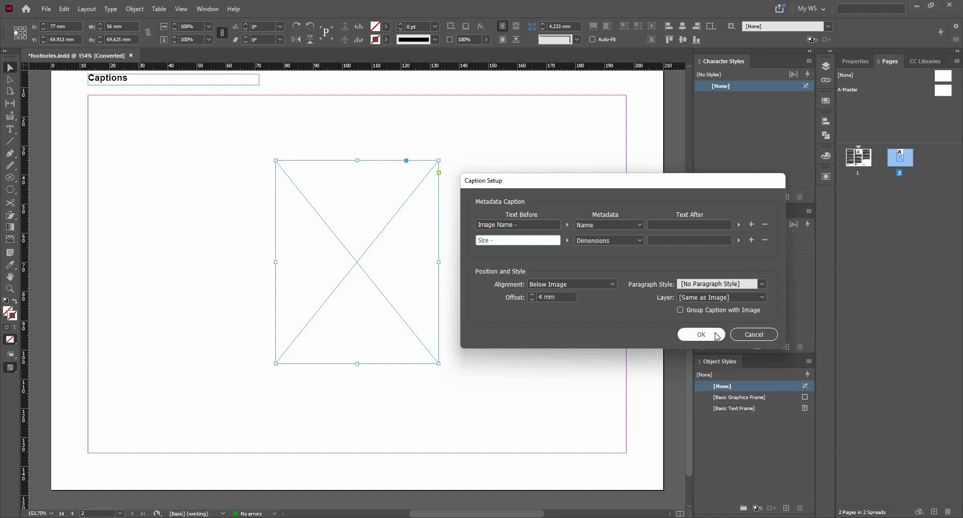
type("-")
key("Return")
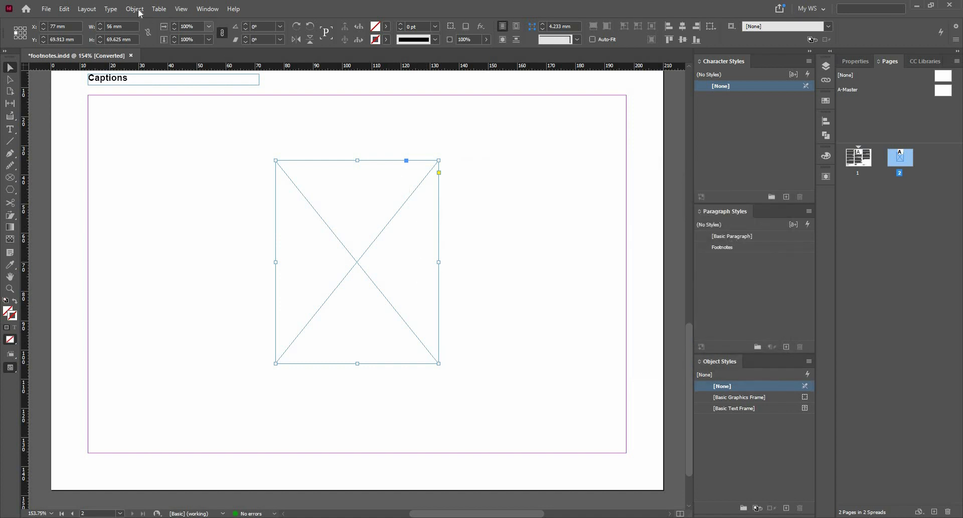
Step: Generate a live caption for the selected empty picture frame
left_click(135, 8)
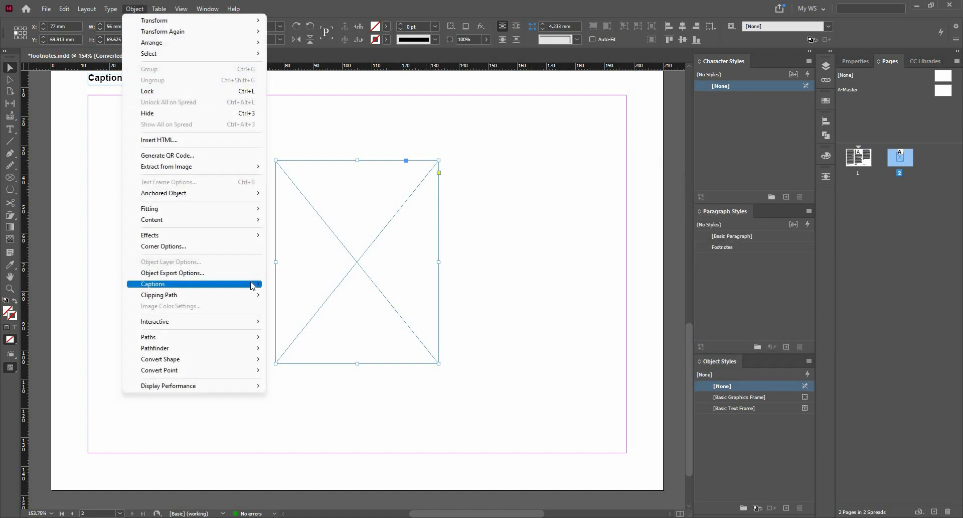
mouse_move(254, 284)
left_click(291, 296)
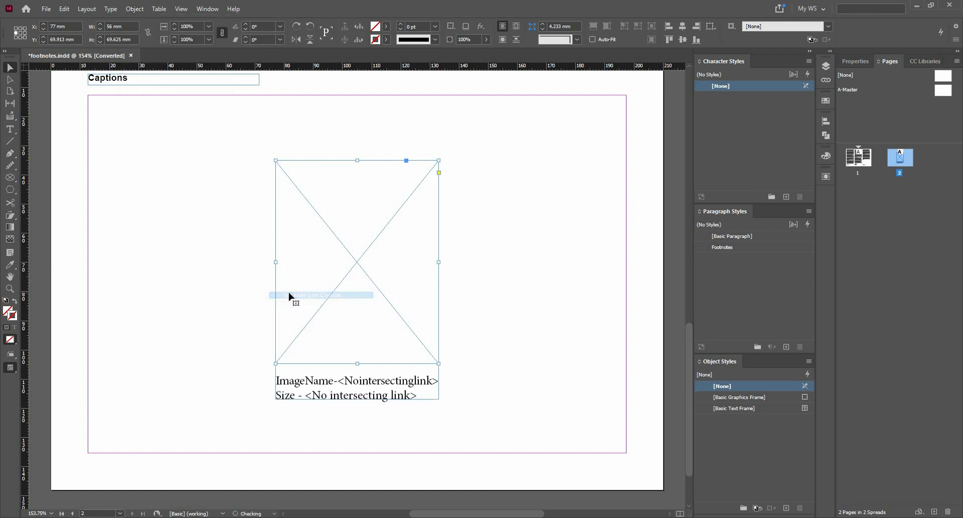
Step: Place photo_22 from the Links folder into the empty picture frame above the live caption
left_click(468, 251)
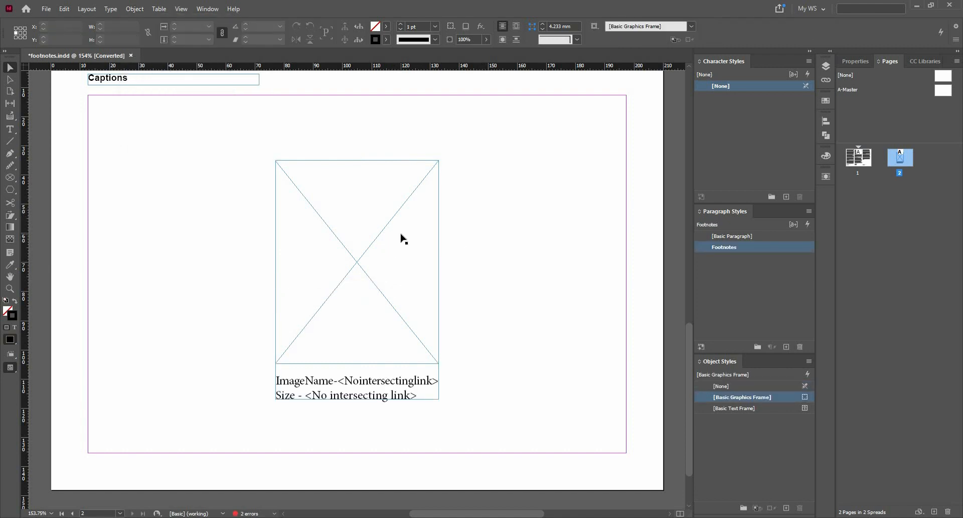
scroll(390, 189, "down", 1)
left_click(389, 190)
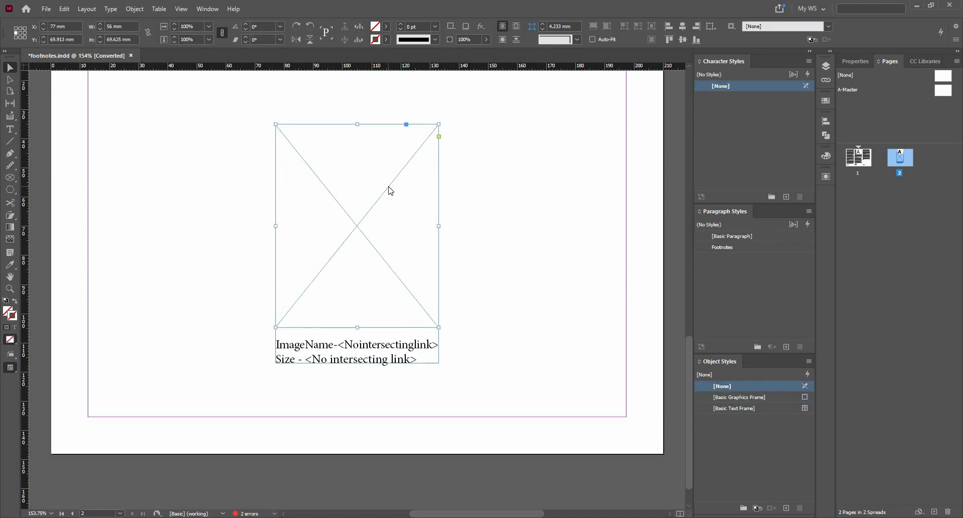
key("ctrl+d")
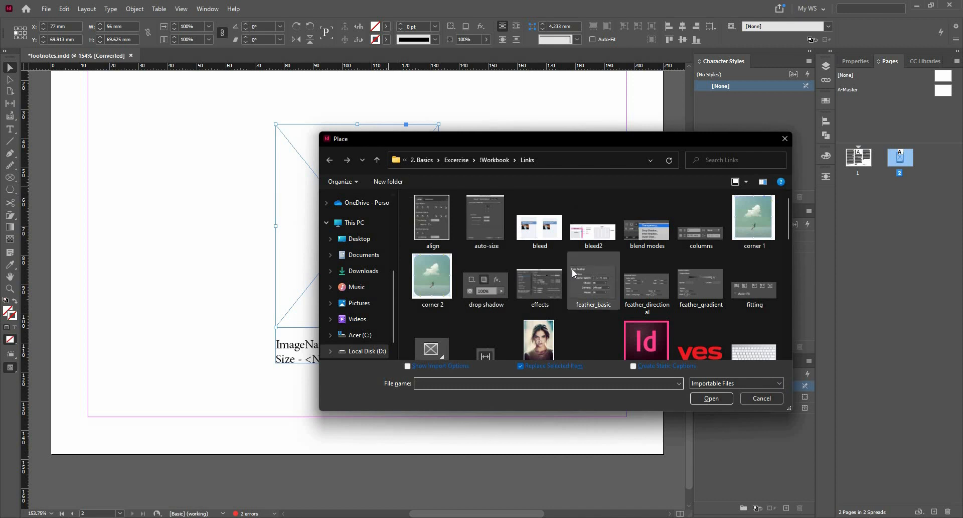
scroll(552, 276, "down", 1)
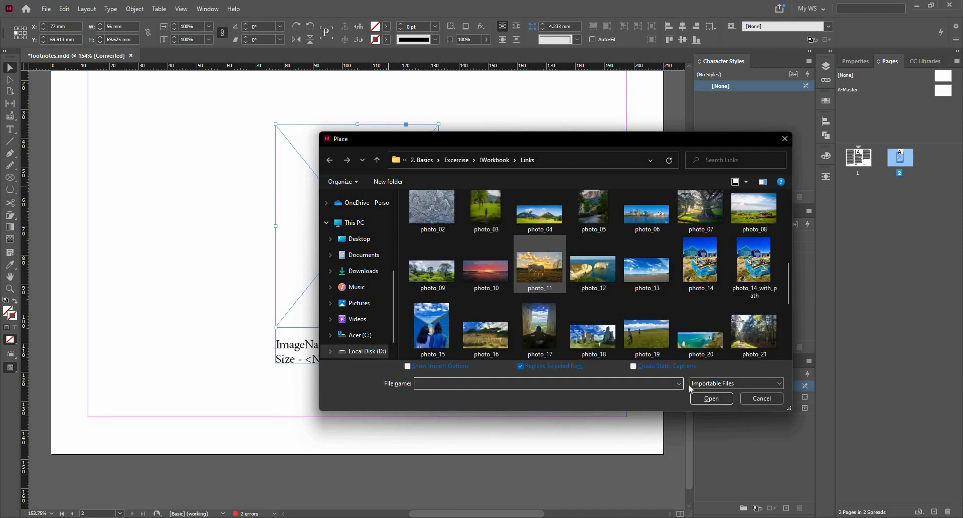
left_click(489, 271)
scroll(595, 297, "down", 2)
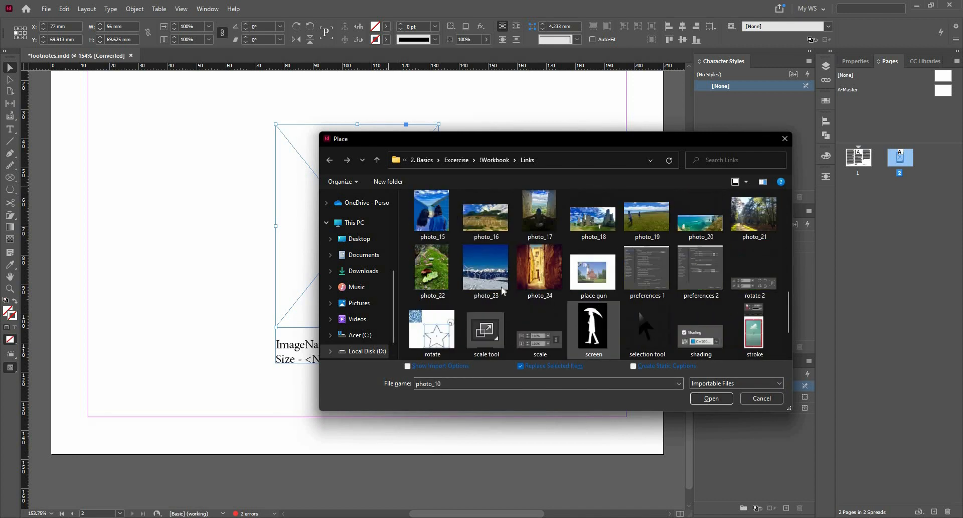
left_click(431, 269)
left_click(711, 398)
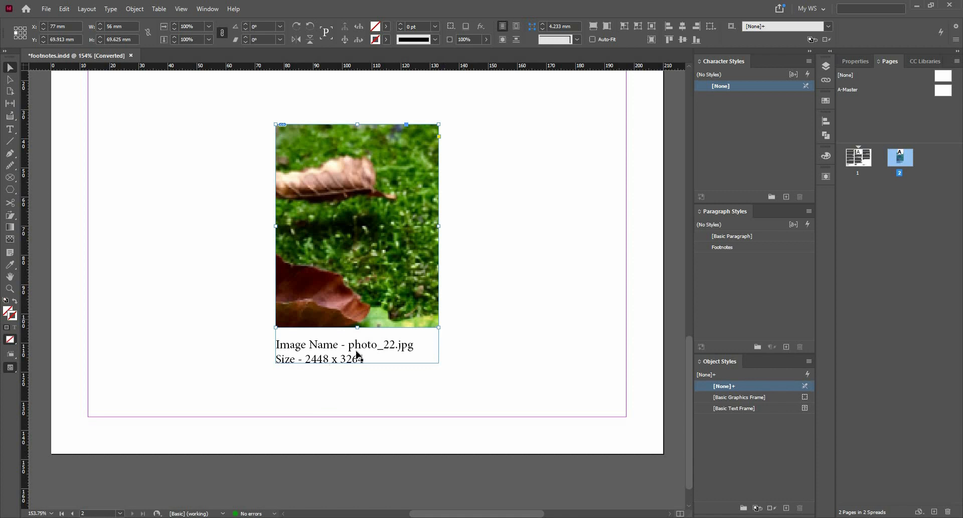
Step: Move the live caption frame about 6 mm away from the picture and back against its lower edge
left_click_drag(357, 352, 376, 383)
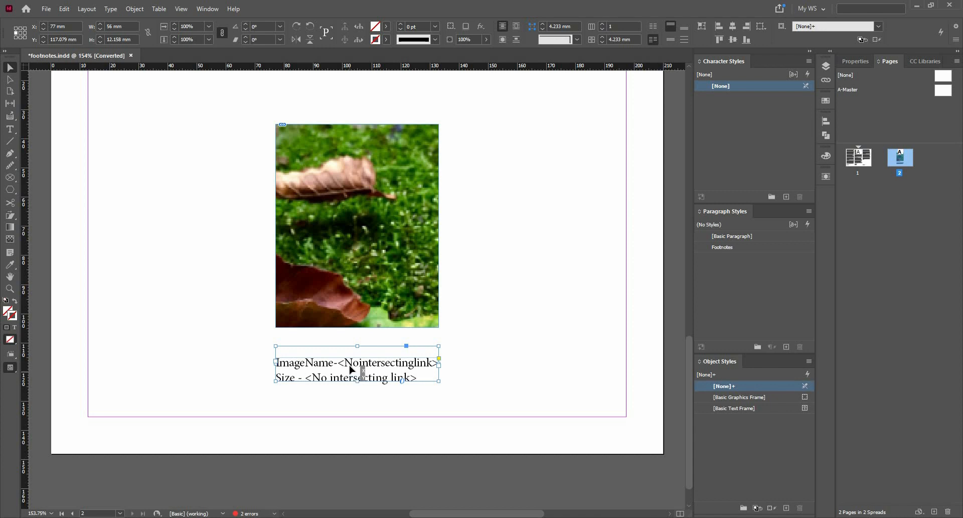
left_click_drag(350, 375, 351, 361)
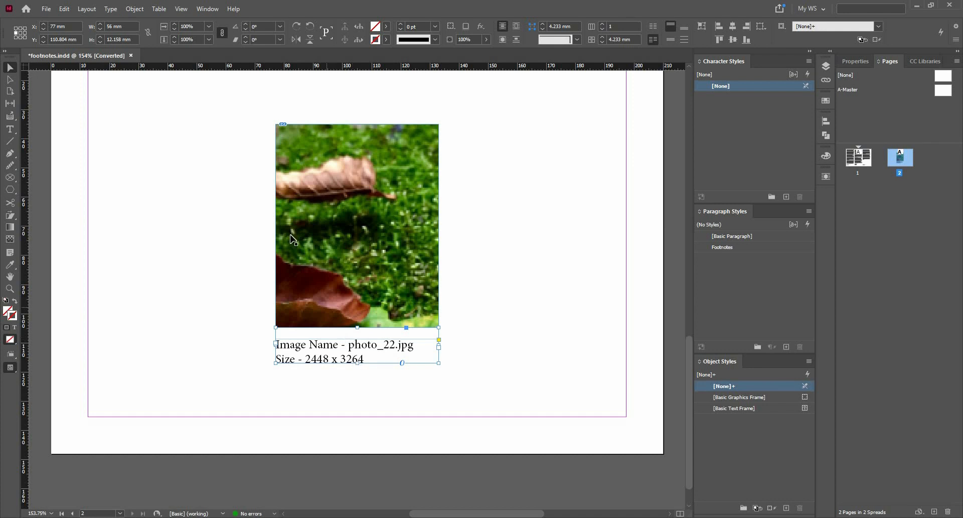
Step: Convert the caption to a static caption and move it away from the picture into the empty area beside it
left_click(131, 9)
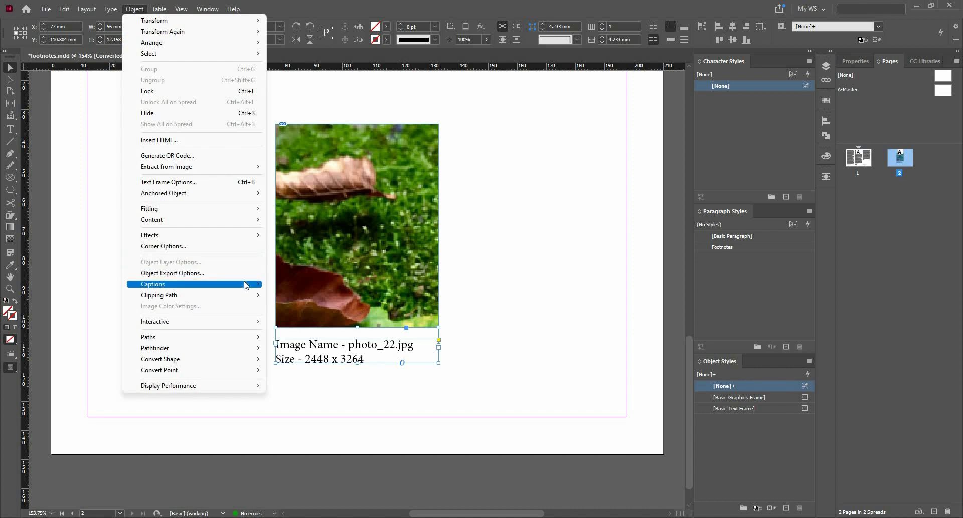
mouse_move(246, 284)
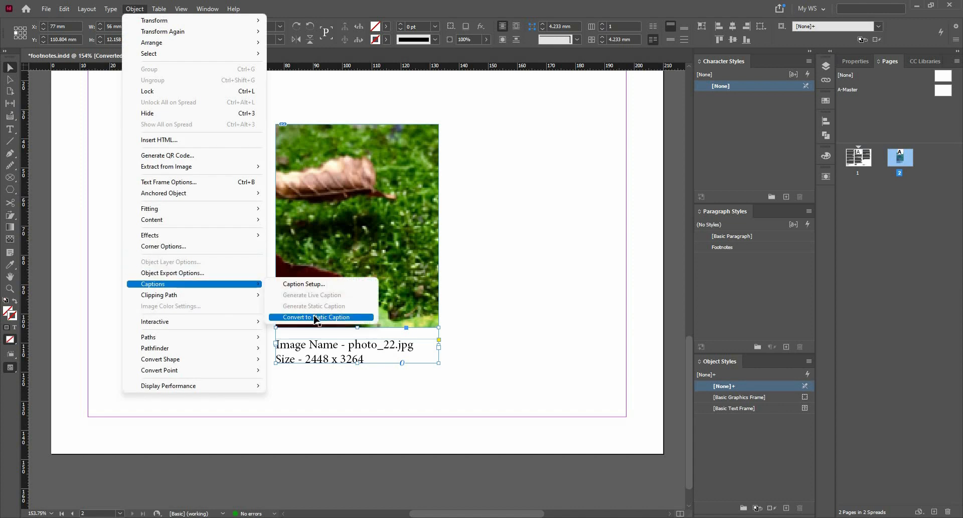
left_click(335, 317)
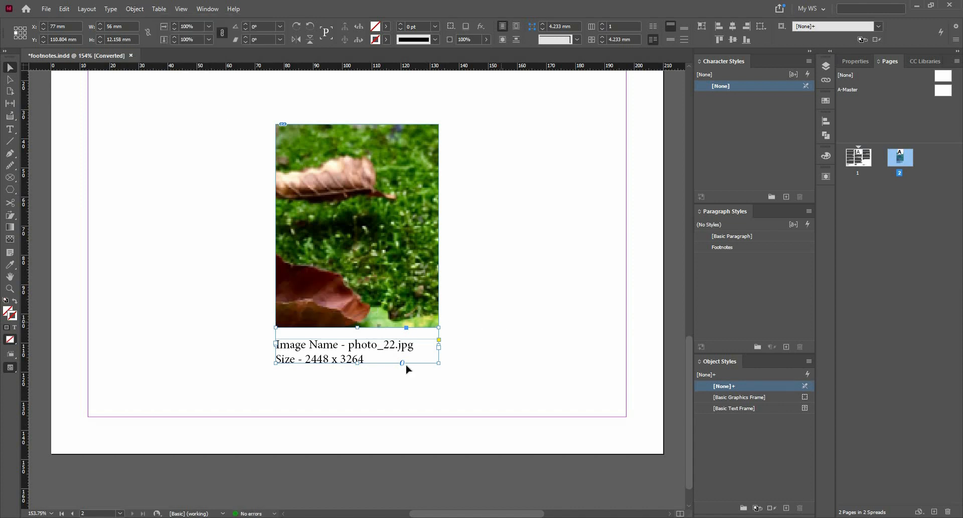
left_click_drag(344, 359, 530, 323)
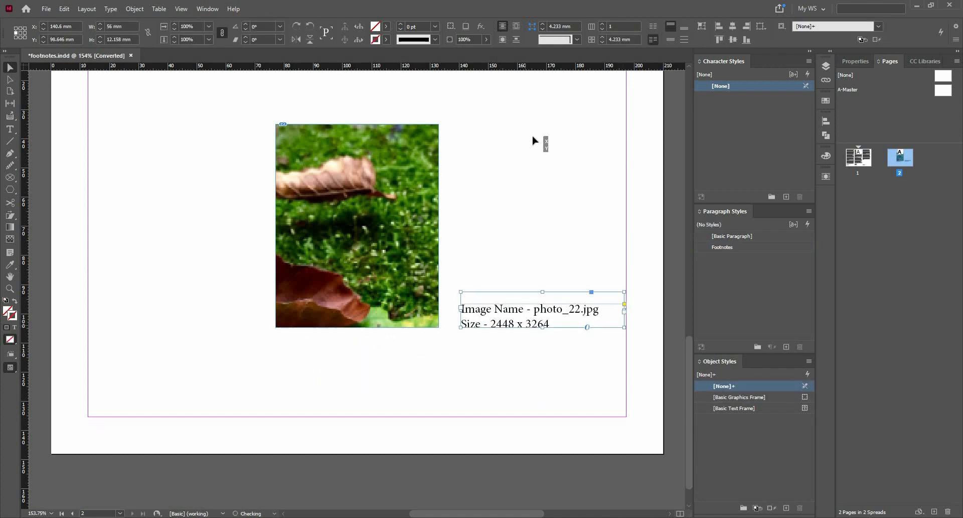
left_click_drag(533, 136, 708, 190)
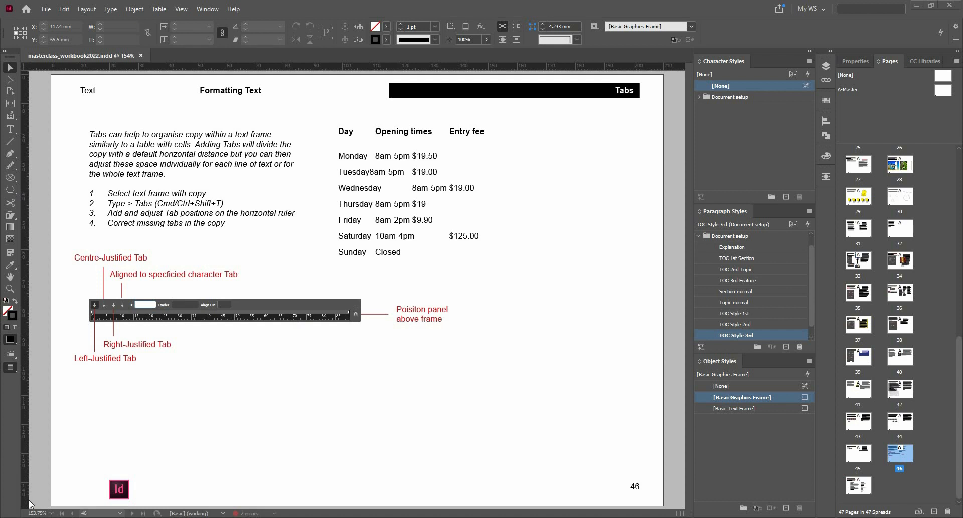
Step: Select the opening-times text frame on page 46 of masterclass_workbook2022.indd and show frame edges and hidden characters
left_click(382, 155)
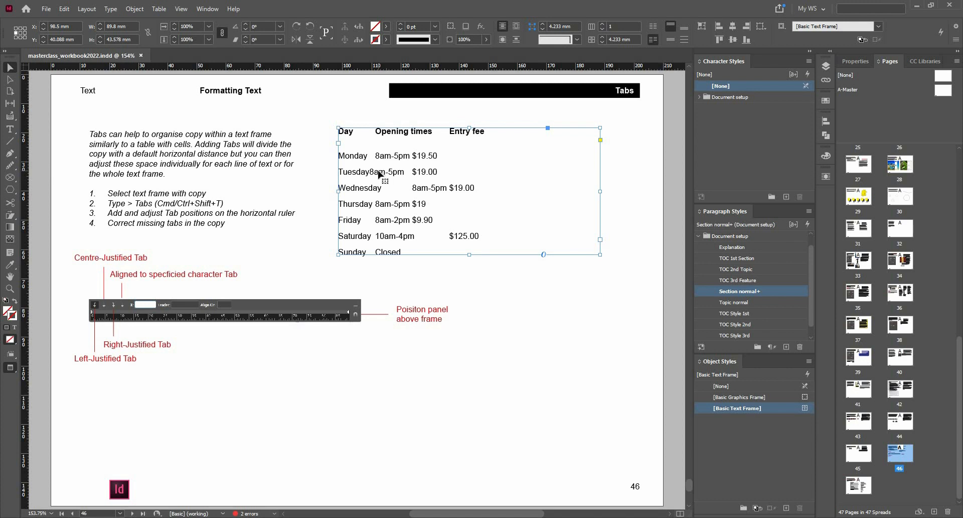
key("w")
scroll(393, 159, "up", 2)
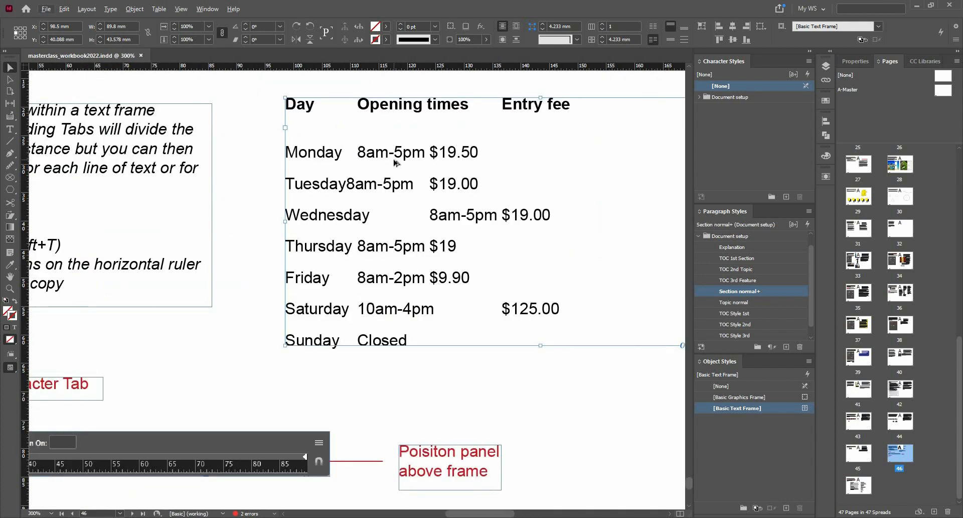
key("ctrl+alt+i")
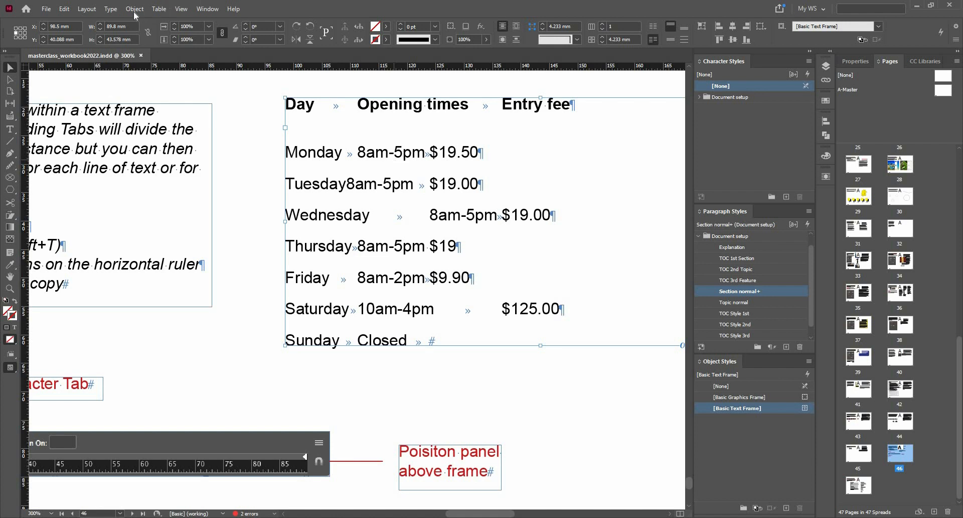
left_click(108, 12)
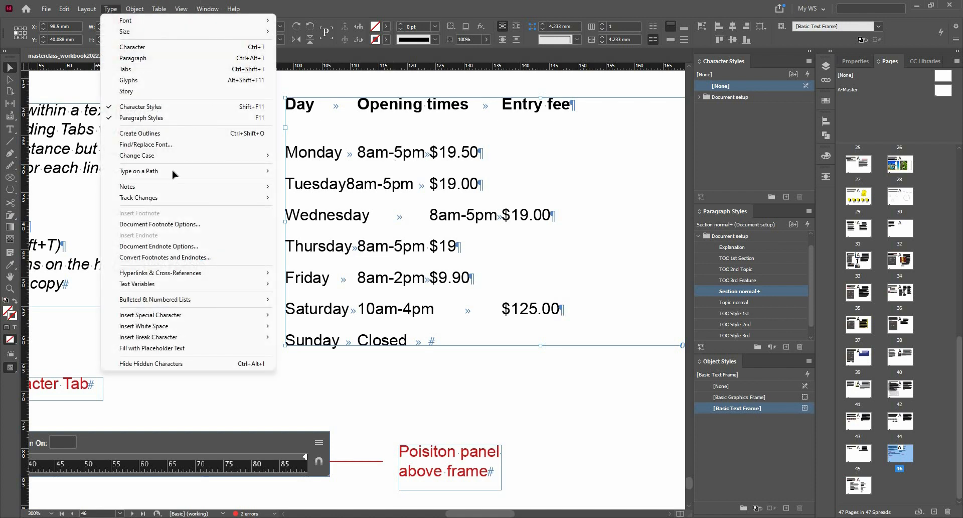
left_click(364, 5)
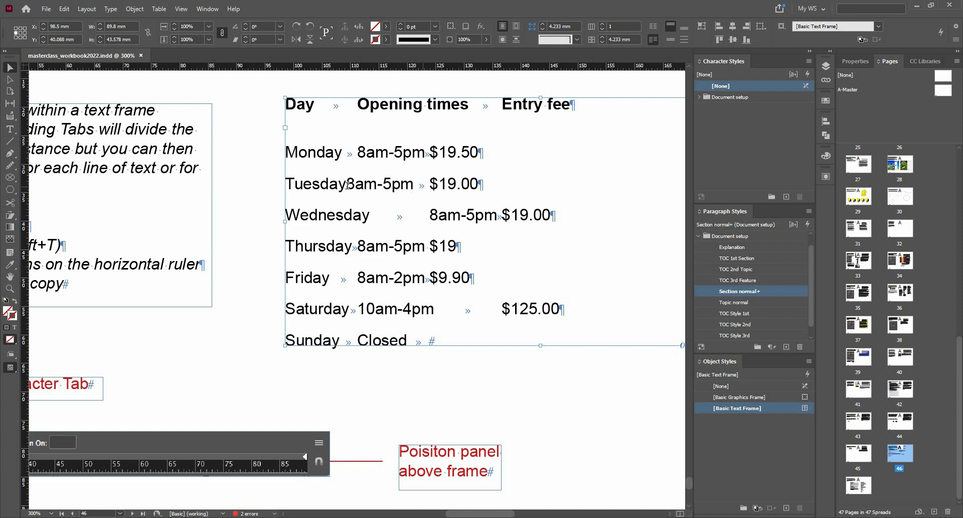
Step: Insert the missing tab between "Tuesday" and "8am-5pm" in the opening-times list
double_click(348, 185)
key("Tab")
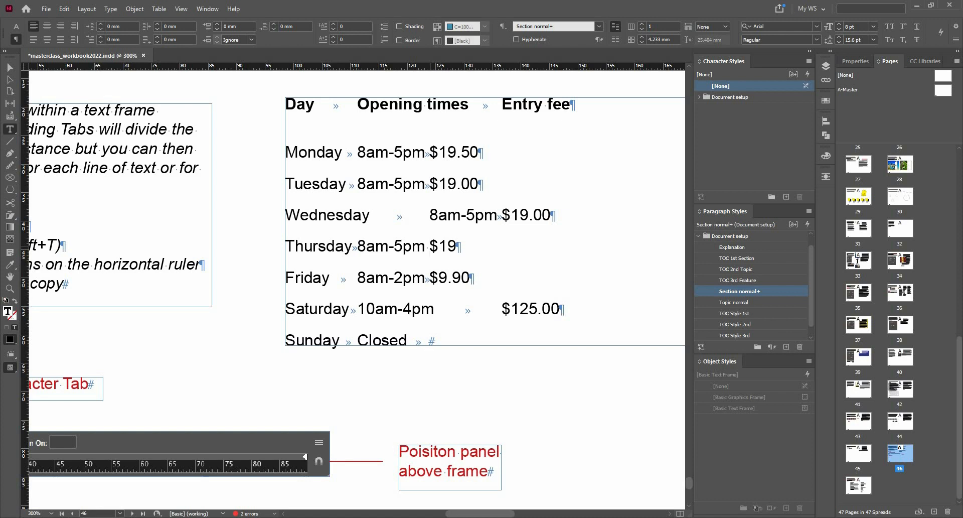
key("BackSpace")
key("Tab")
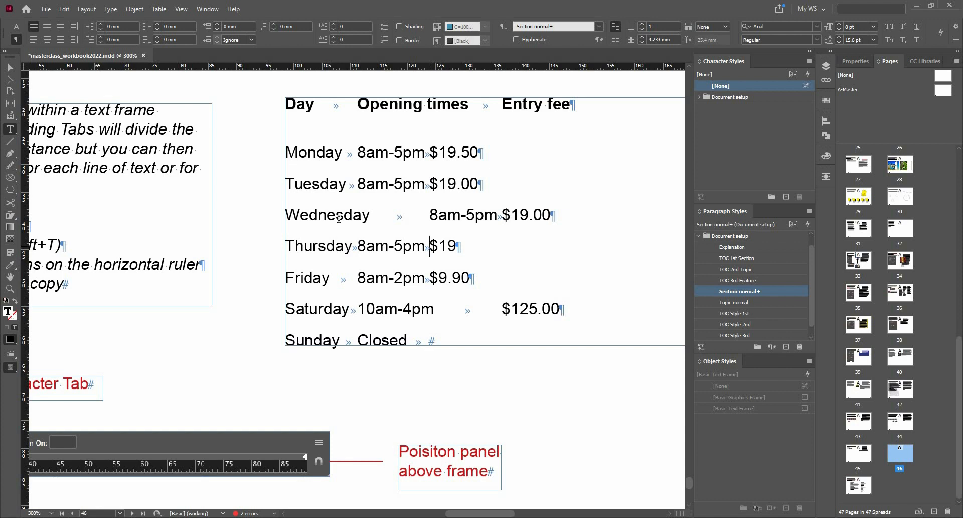
key("Escape")
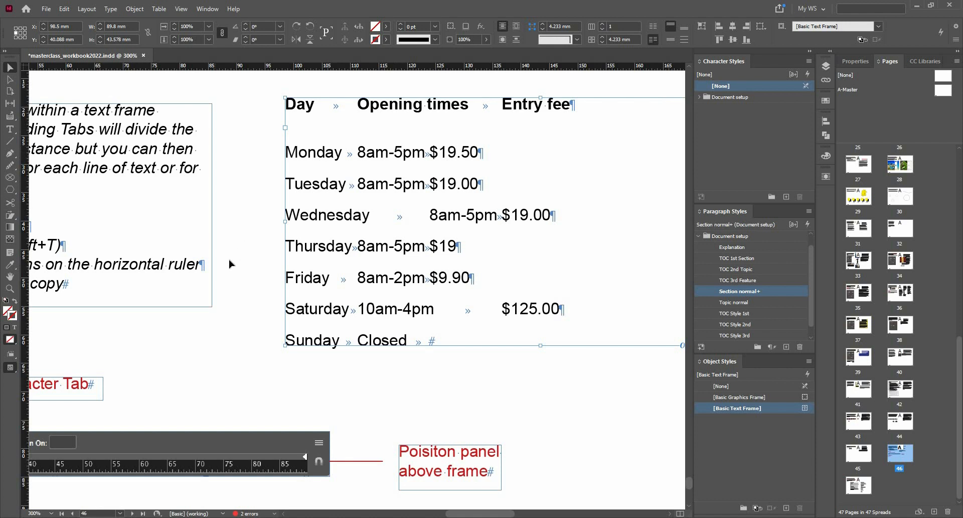
Step: Open the Tabs ruler for the opening-times frame and add right-justified tab stops at about 28 mm and 69 mm
key("ctrl+minus")
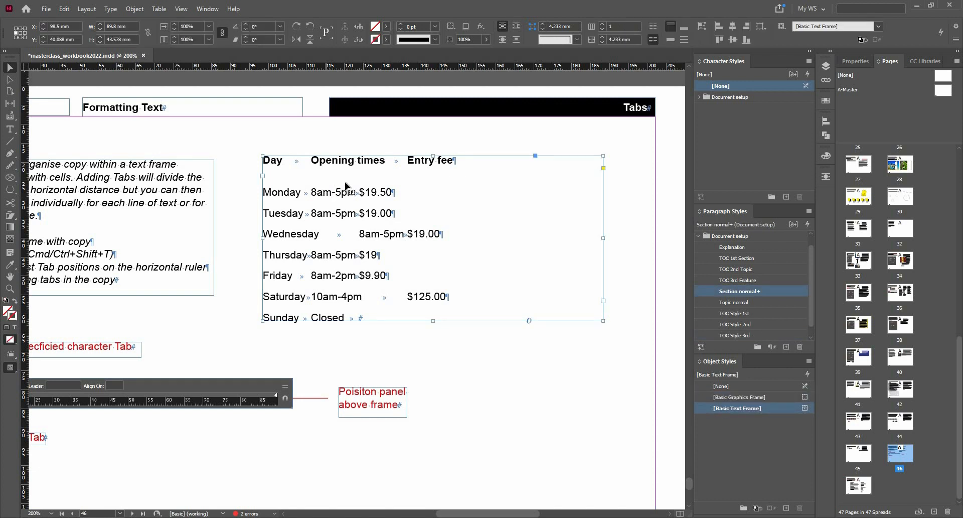
left_click(112, 9)
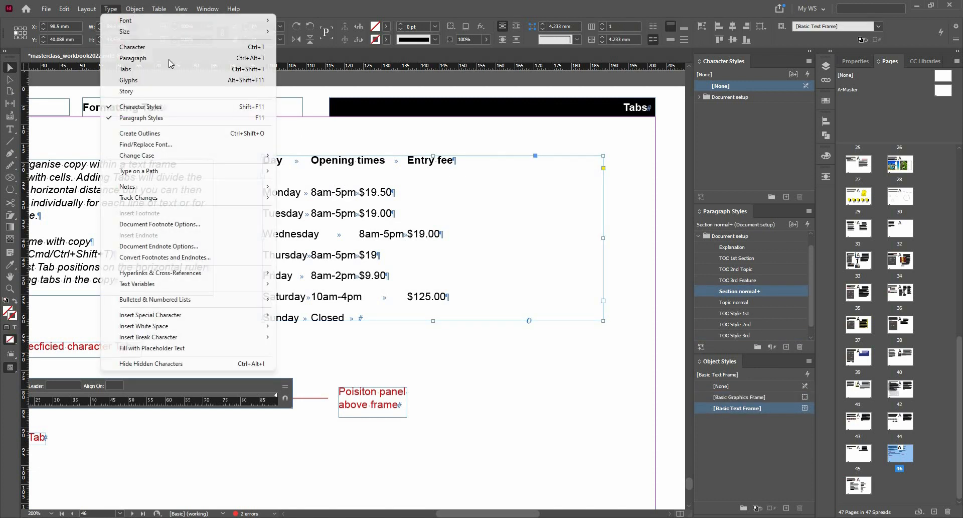
left_click(216, 74)
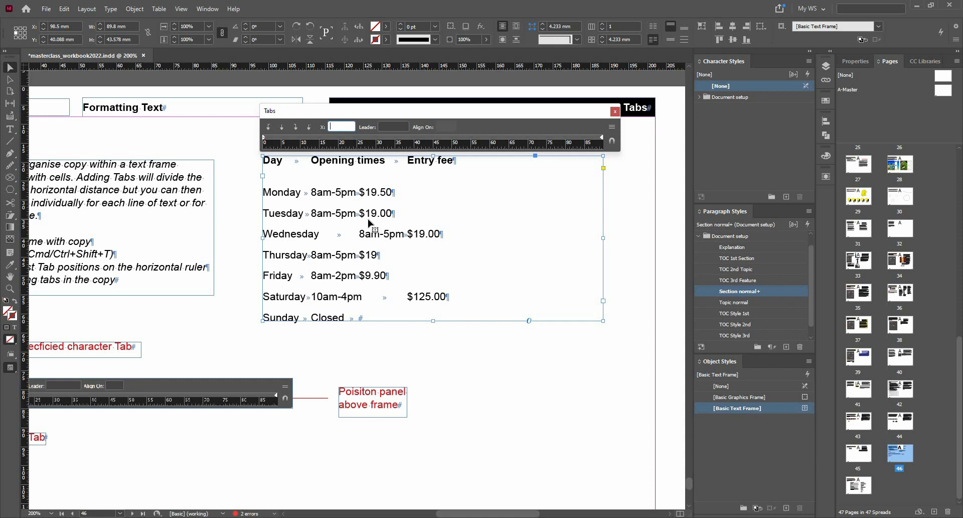
left_click(329, 138)
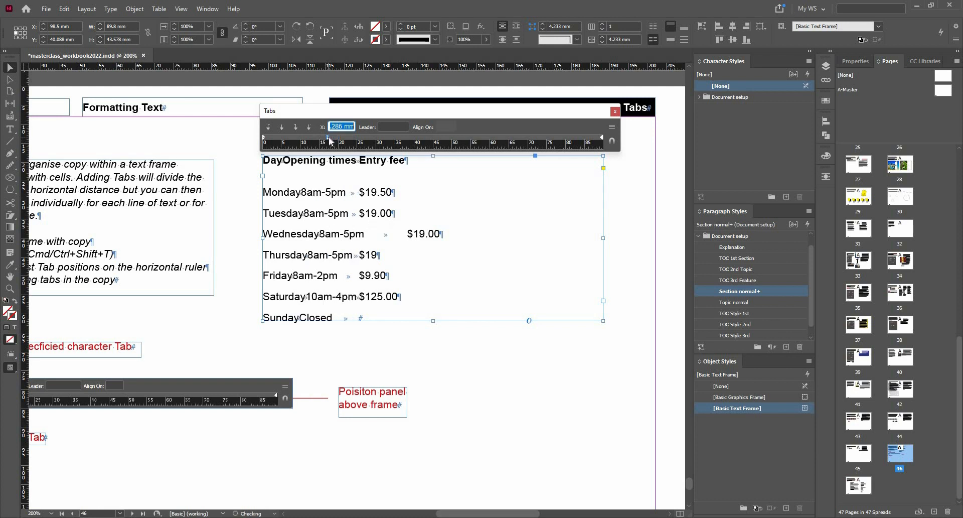
left_click_drag(333, 137, 401, 151)
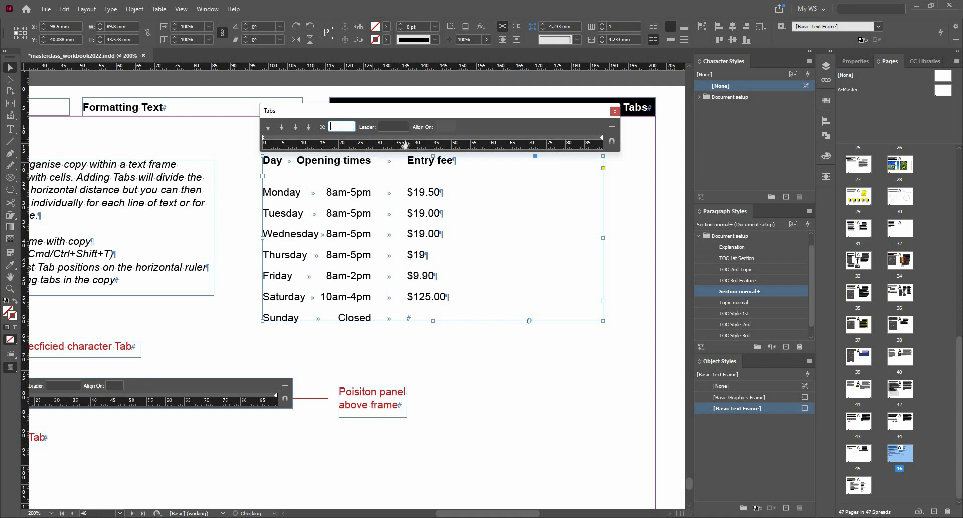
key("ctrl+z")
left_click(478, 140)
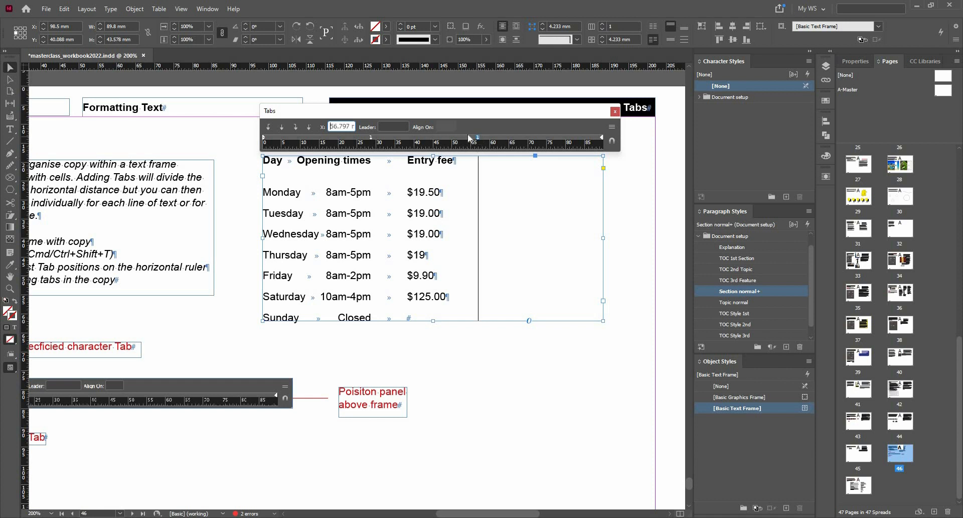
left_click_drag(525, 144, 524, 140)
Step: Move the first tab stop to about 38 mm and make it left-justified
left_click_drag(371, 136, 418, 137)
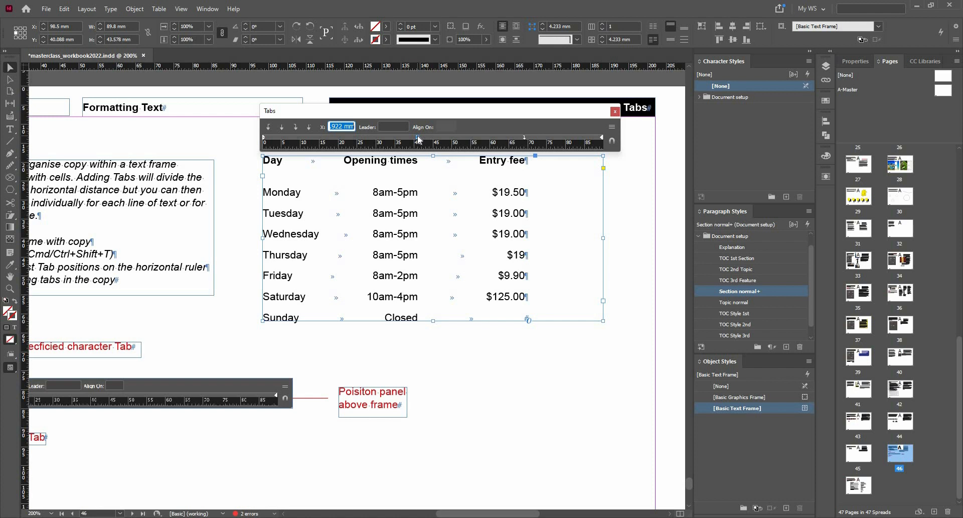
left_click_drag(420, 140, 407, 140)
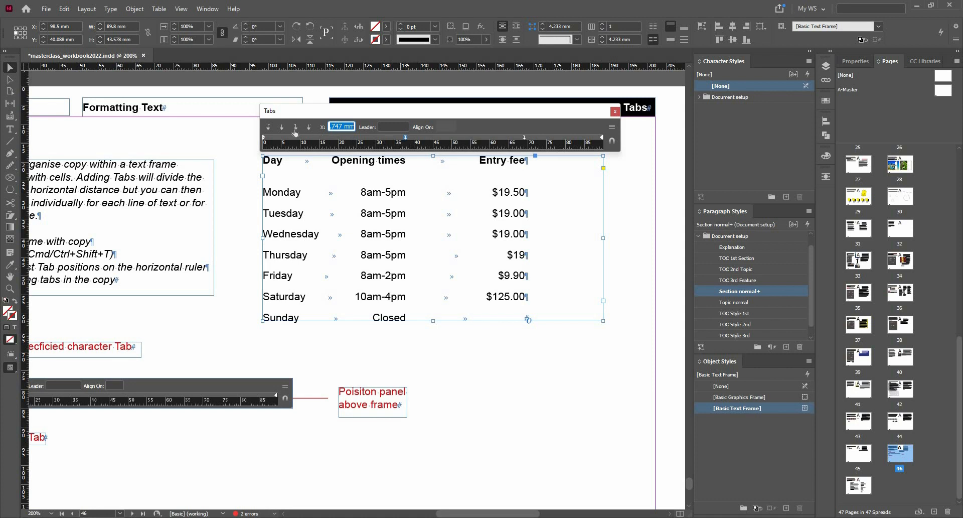
left_click(270, 128)
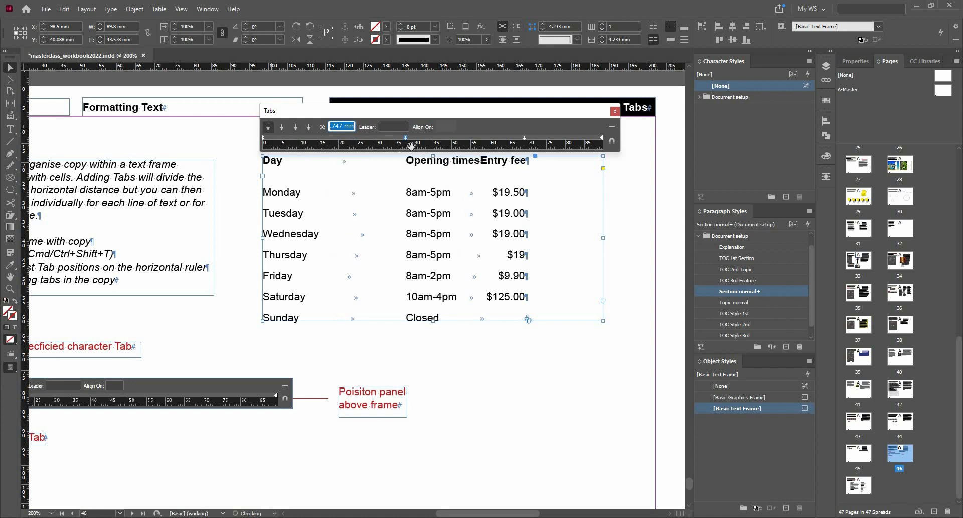
Step: Remove the tab stops from the opening-times frame's tab ruler and undo the removal
key("Delete")
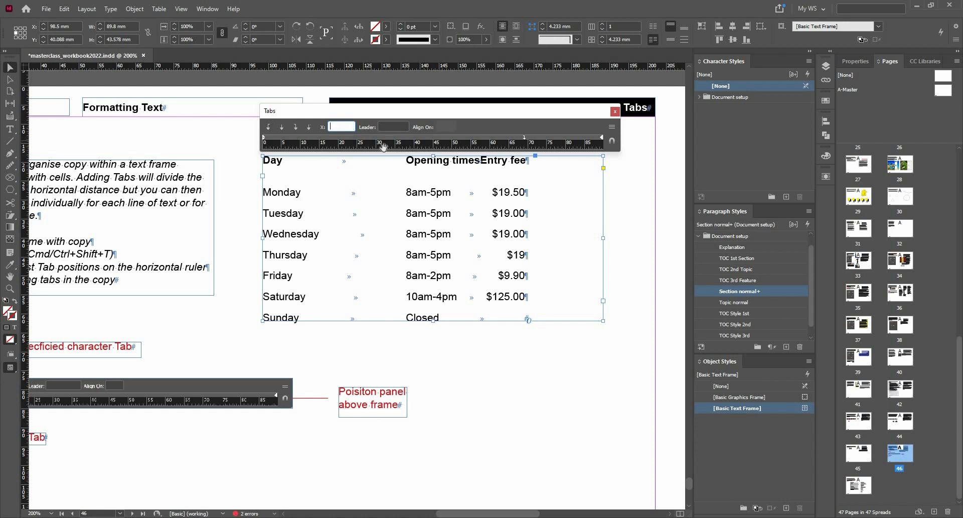
key("Return")
left_click_drag(525, 137, 448, 169)
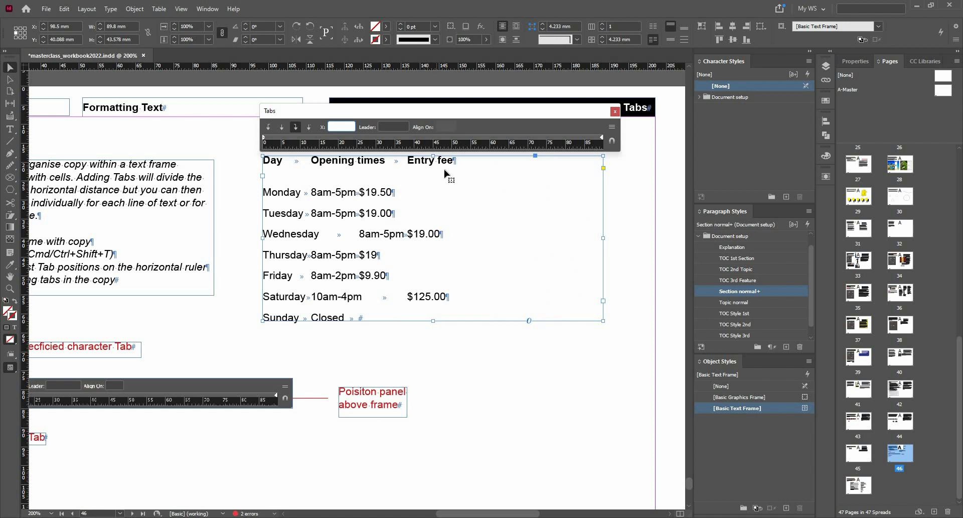
key("ctrl+z")
key("ctrl+z")
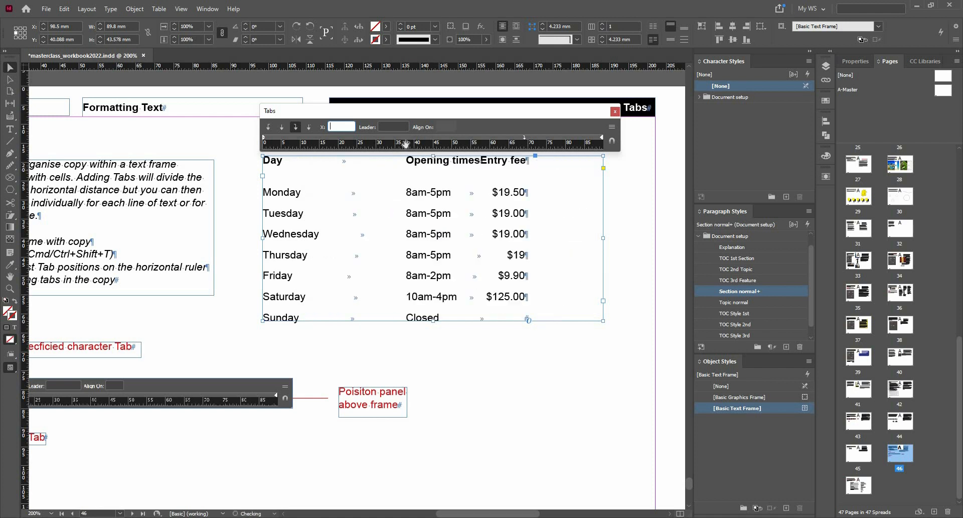
Step: Move the left-justified opening-times tab stop to about 33.5 mm and the right-justified entry-fee stop to about 71 mm
left_click_drag(401, 139, 385, 140)
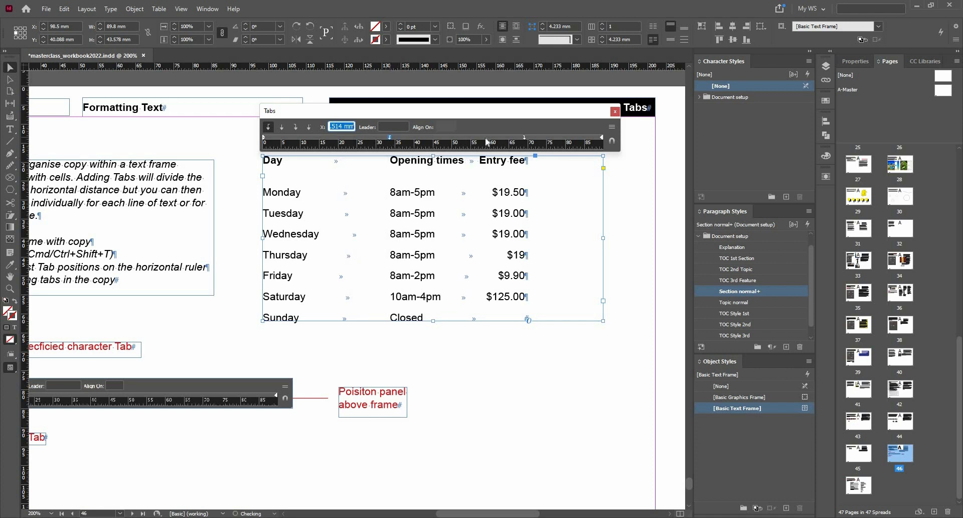
left_click_drag(525, 138, 533, 137)
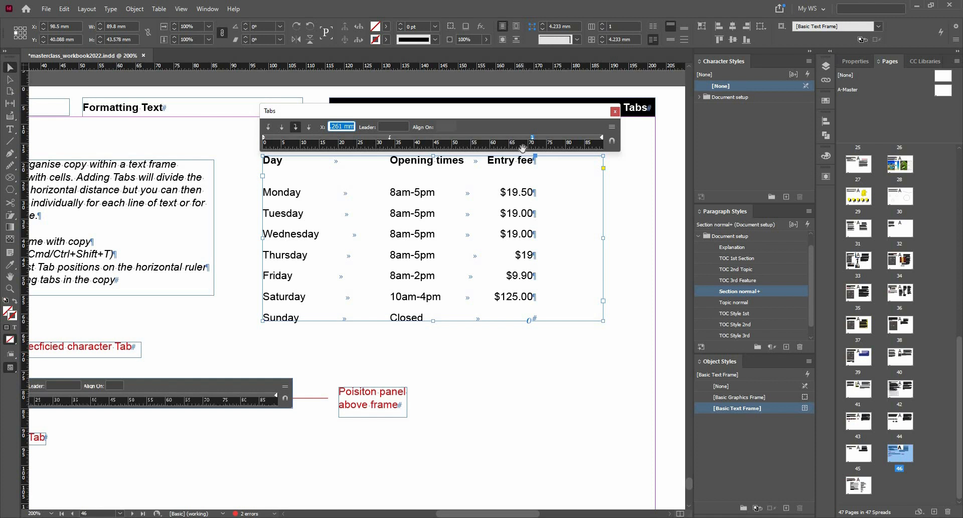
Step: Try centre justification on the opening-times tab stop, and make the stop right-justified at about 43.7 mm
left_click(391, 137)
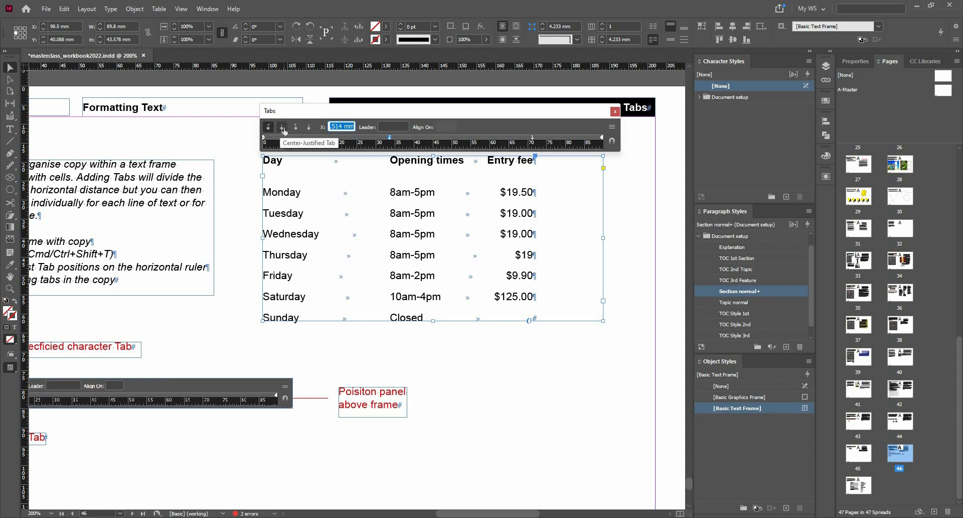
left_click(283, 129)
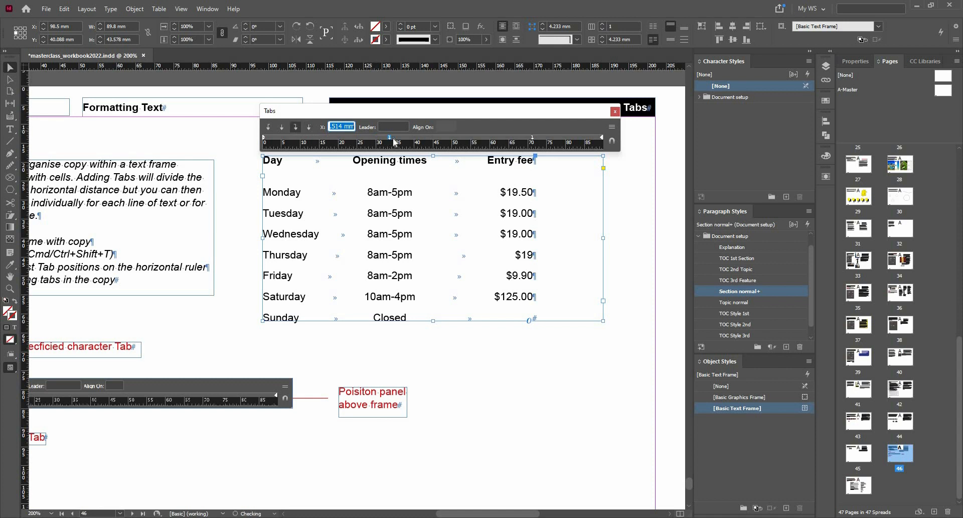
left_click(391, 139)
left_click_drag(391, 139, 430, 143)
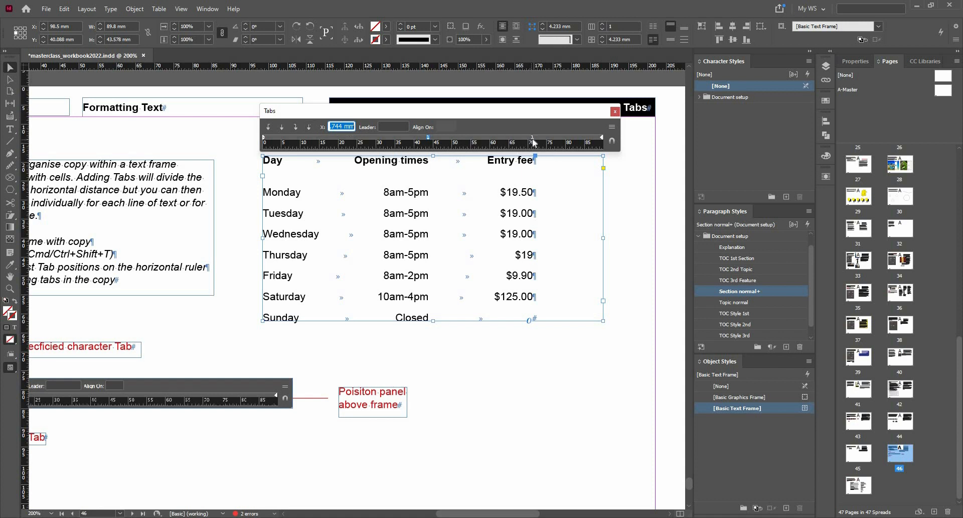
Step: Make the entry-fee tab stop align on the "." character and hide the hidden characters
left_click(319, 147)
left_click(311, 129)
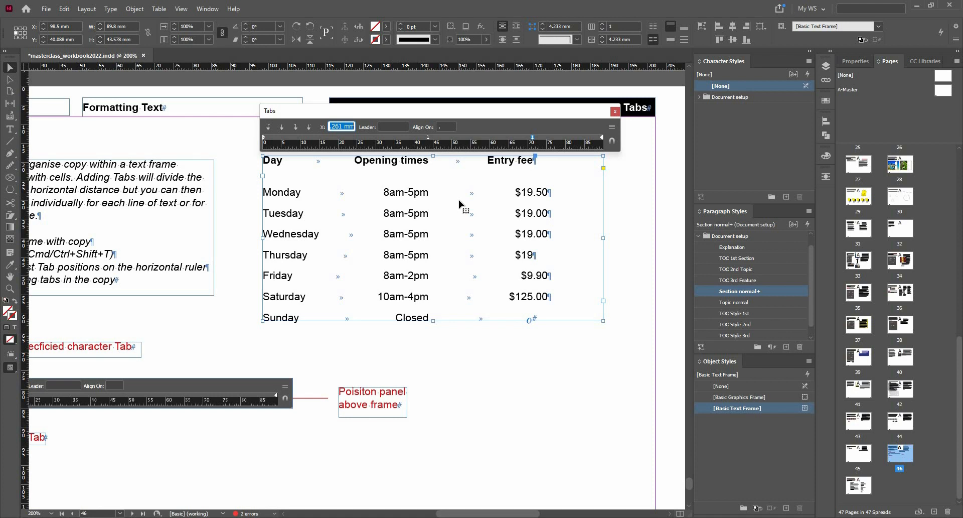
left_click(399, 124)
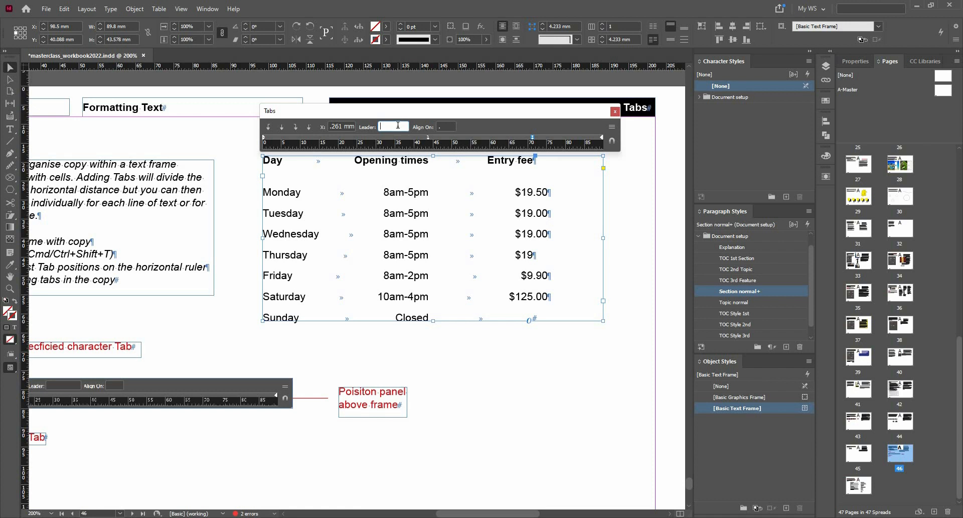
key("ctrl+alt+i")
Step: Try left justification, right justification and character alignment on "$" for the entry-fee tab stop
left_click(268, 127)
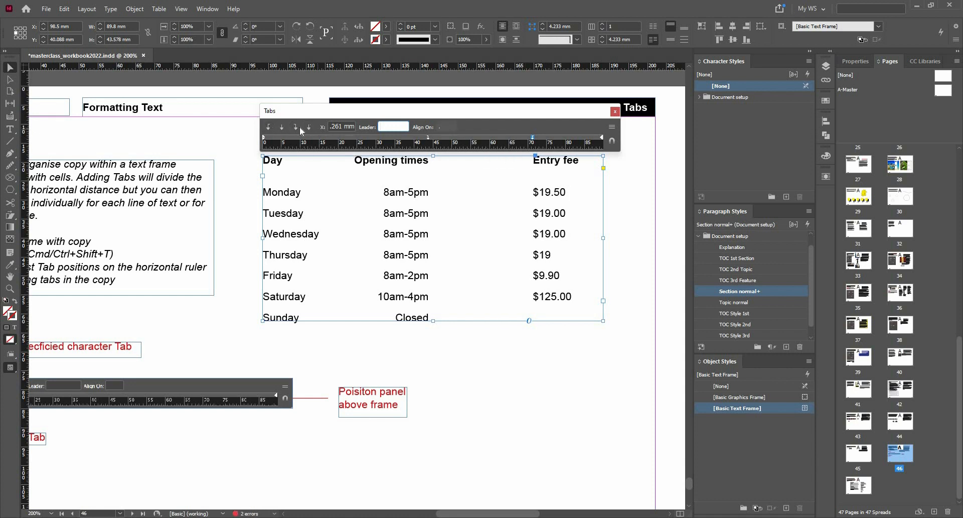
left_click(296, 128)
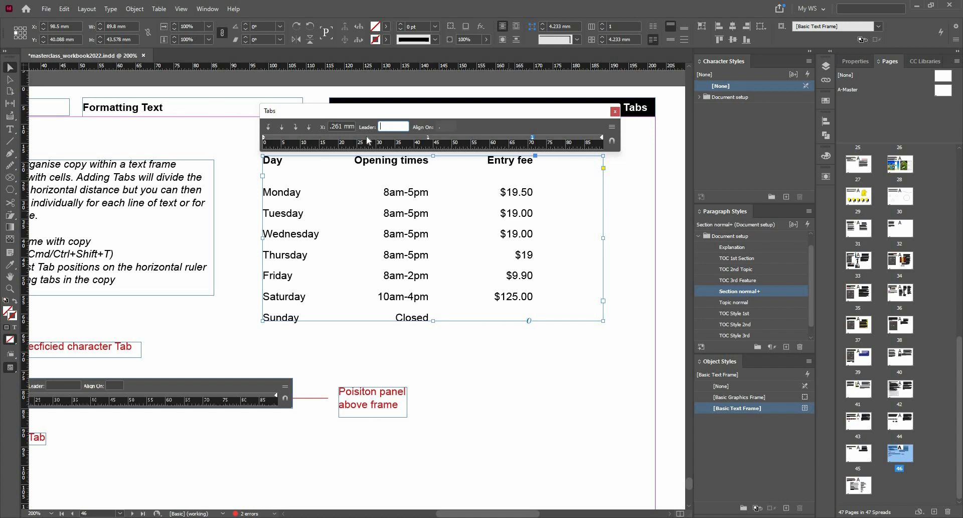
left_click(310, 128)
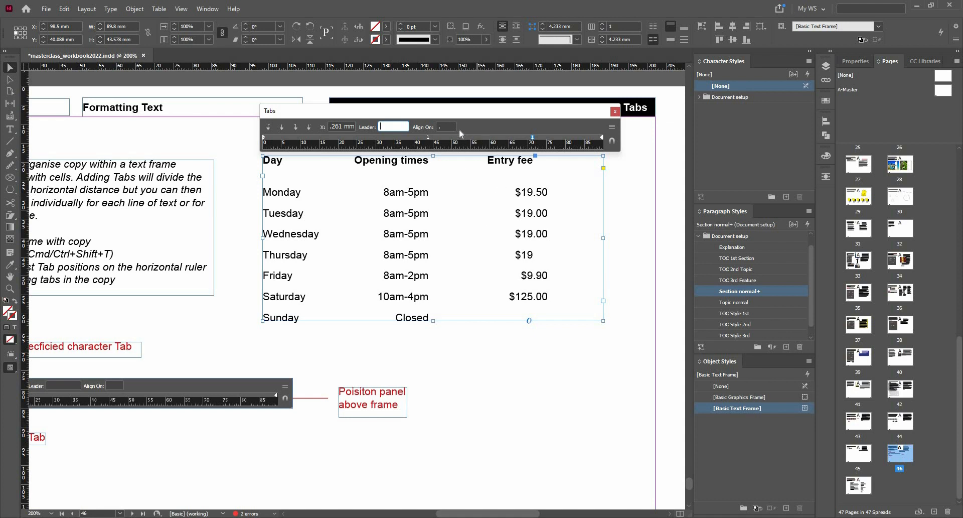
key("Tab")
type("$")
left_click(406, 126)
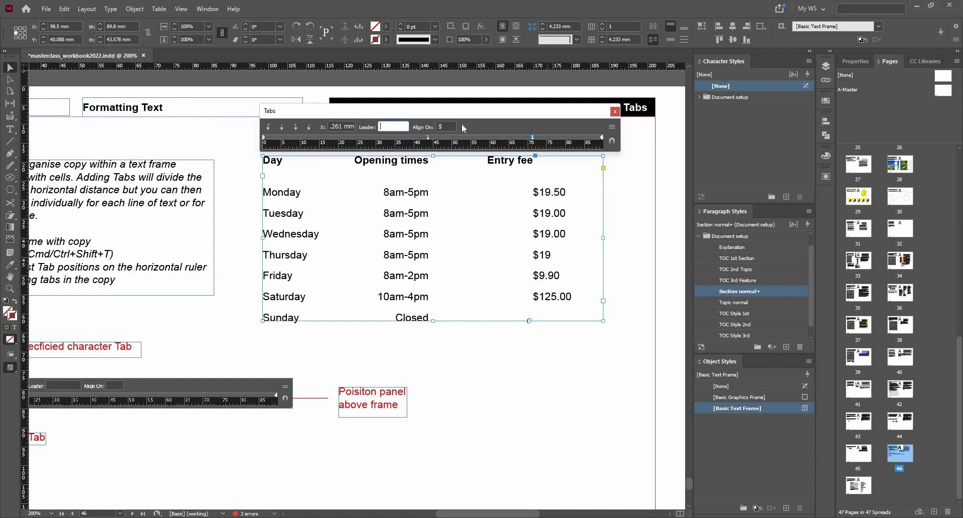
Step: Set the entry-fee tab stop's Align On character to "." and close the Tabs ruler
left_click(444, 126)
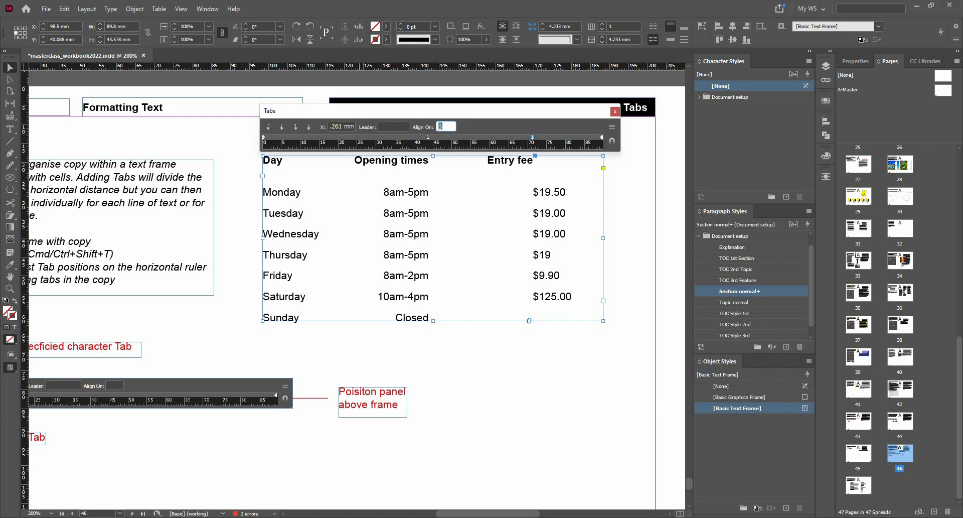
type(".")
key("Tab")
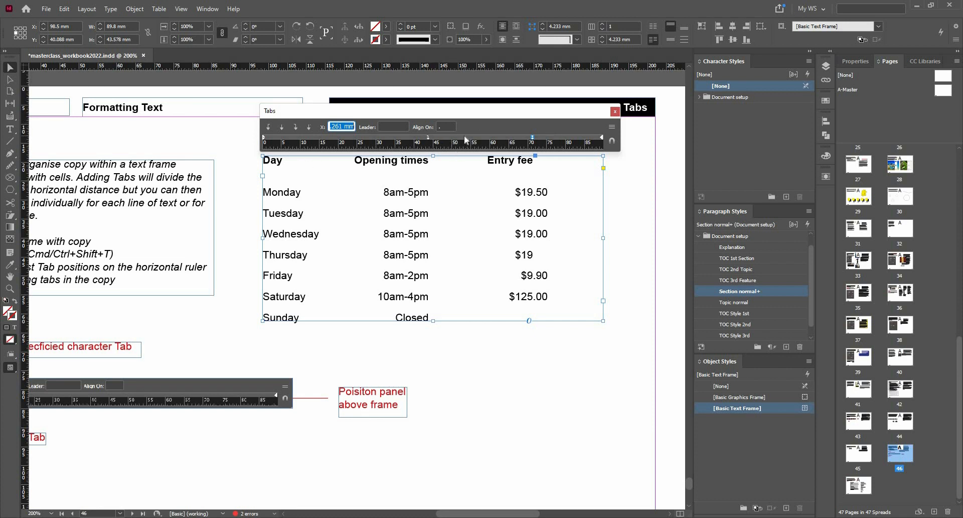
left_click(615, 111)
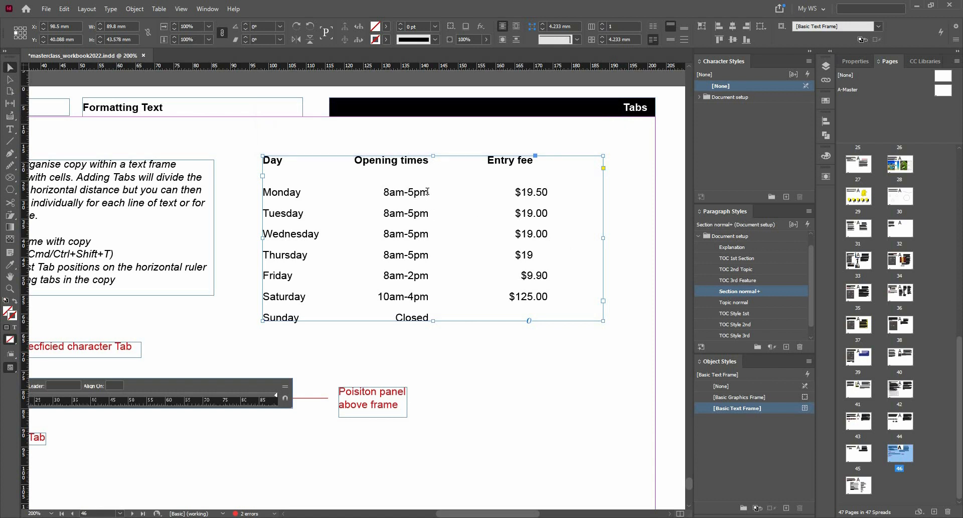
Step: Redefine the Section normal paragraph style from the opening-times text with its current tab stops
triple_click(446, 198)
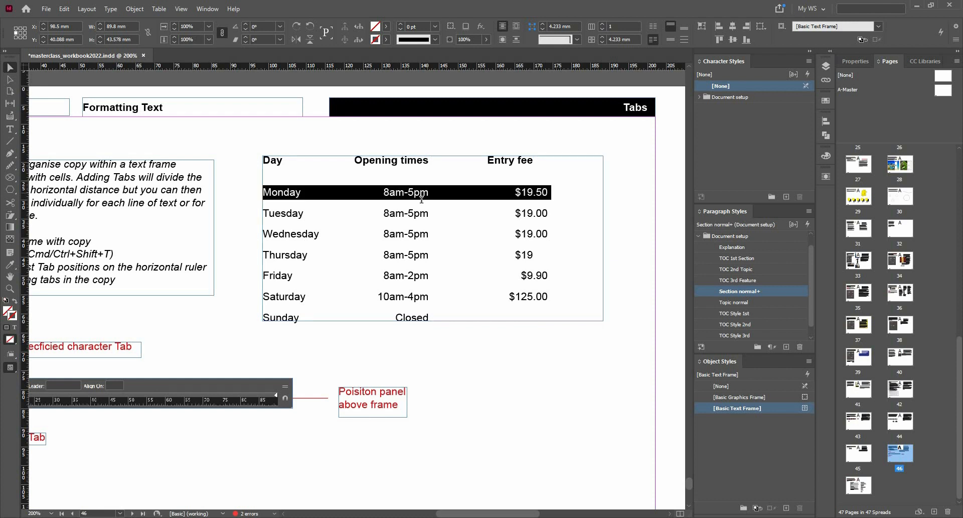
double_click(423, 196)
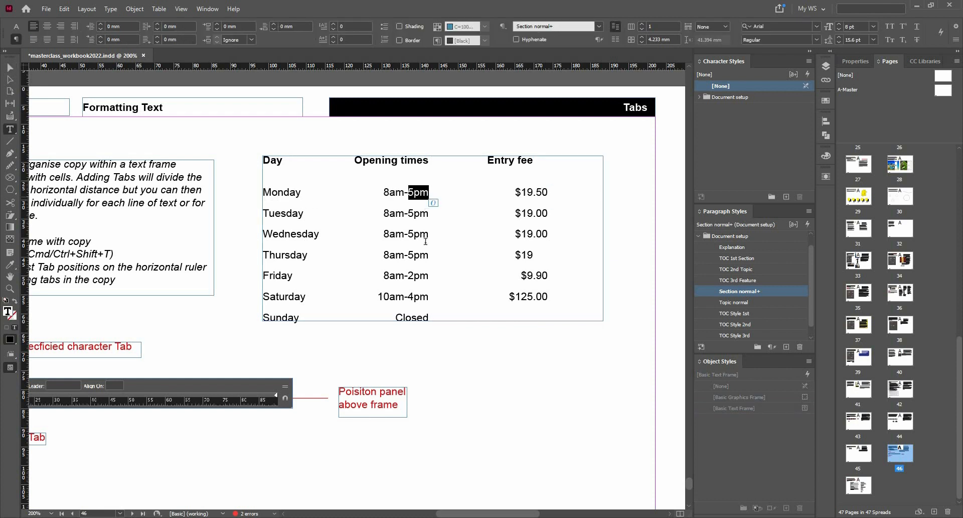
left_click(449, 204)
mouse_move(774, 294)
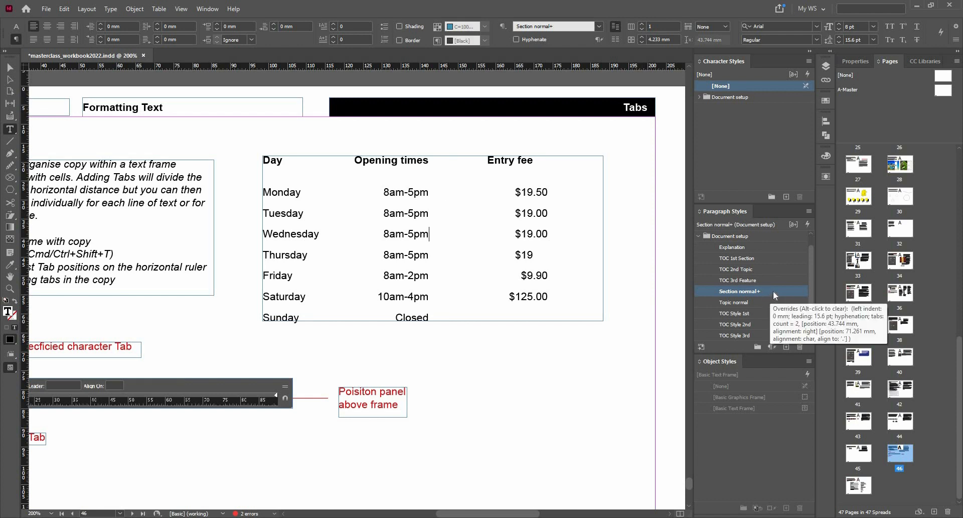
right_click(776, 292)
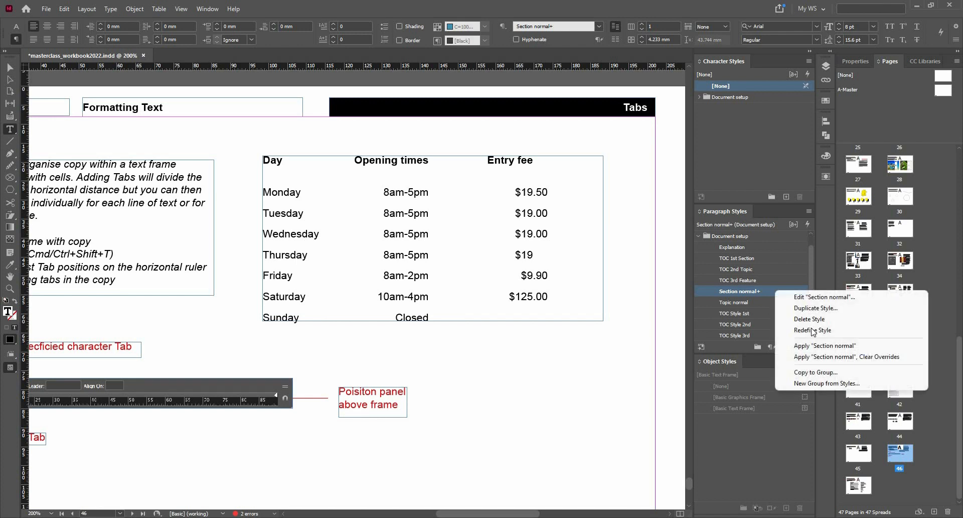
left_click(814, 331)
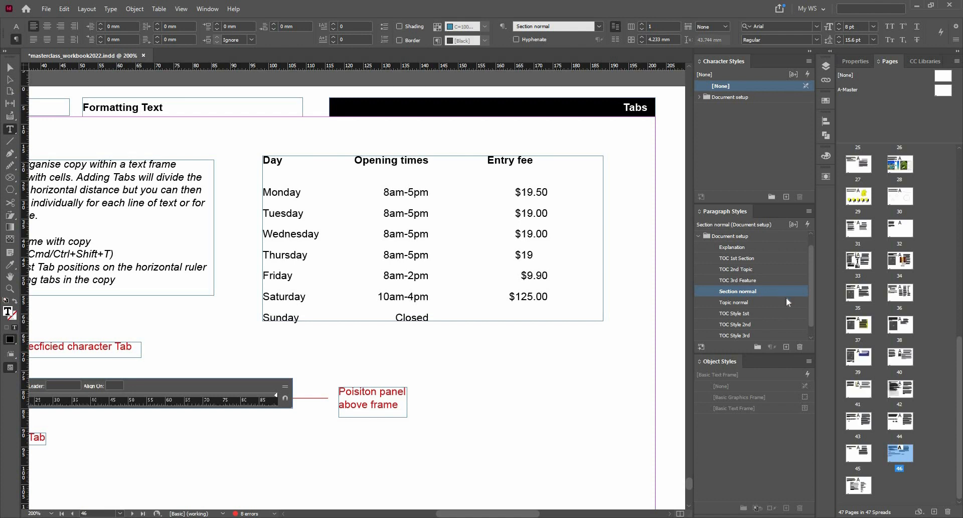
Step: Examine the tab settings and the general style summary of the Section normal paragraph style, and close its options
right_click(782, 292)
left_click(786, 299)
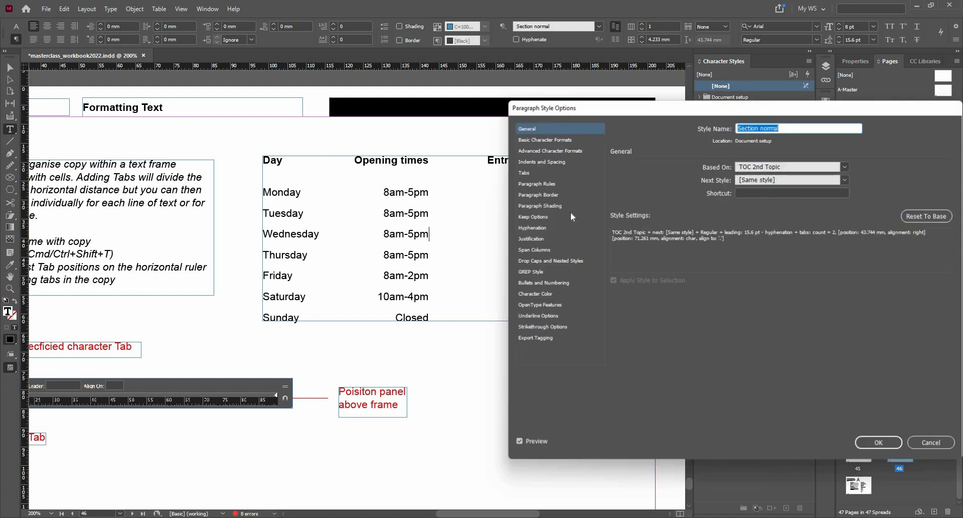
left_click(537, 171)
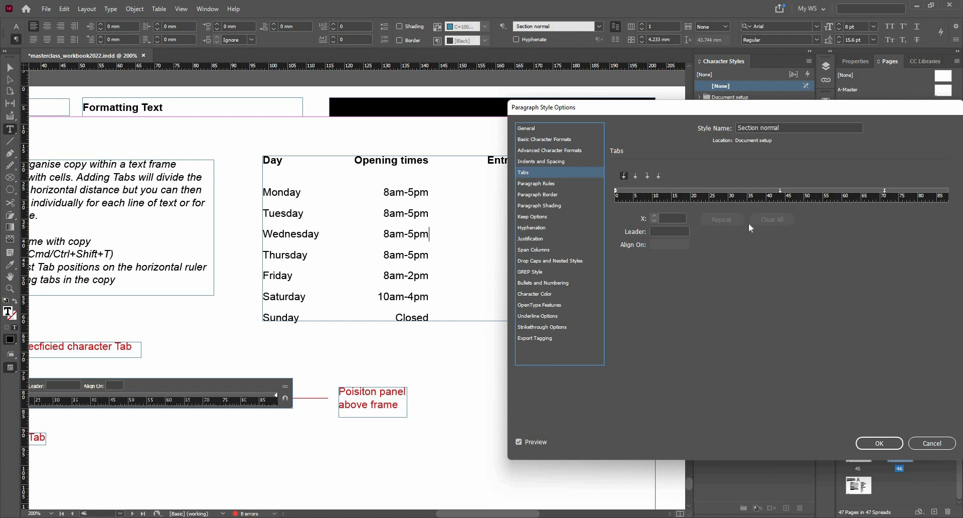
left_click(555, 129)
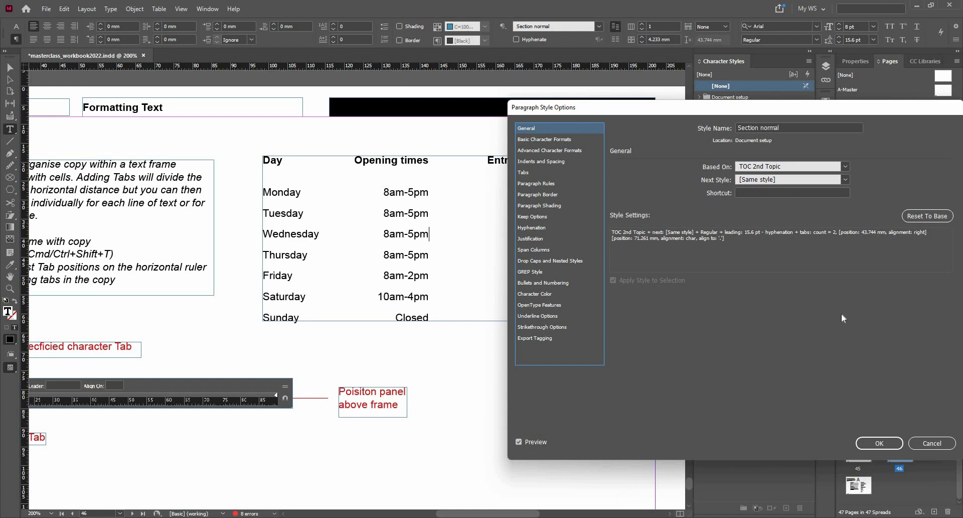
left_click(880, 443)
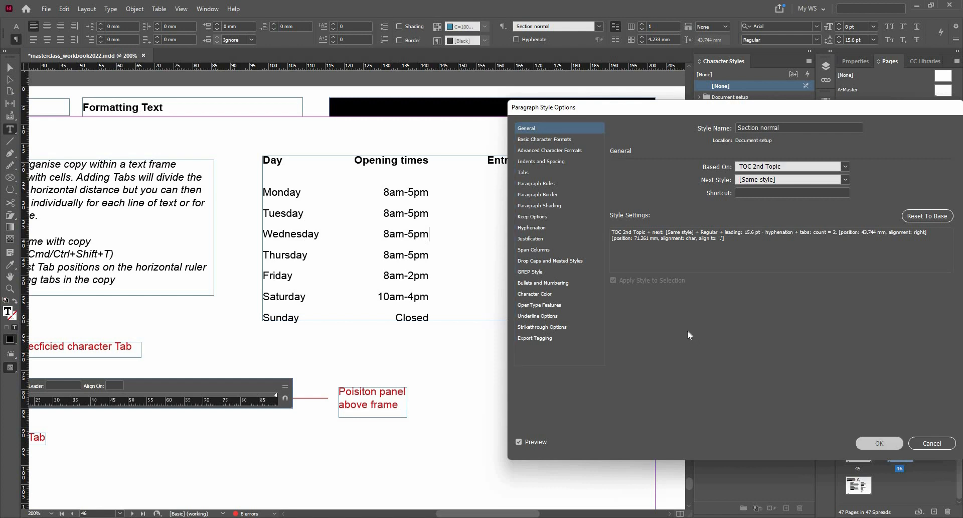
key("ctrl+0")
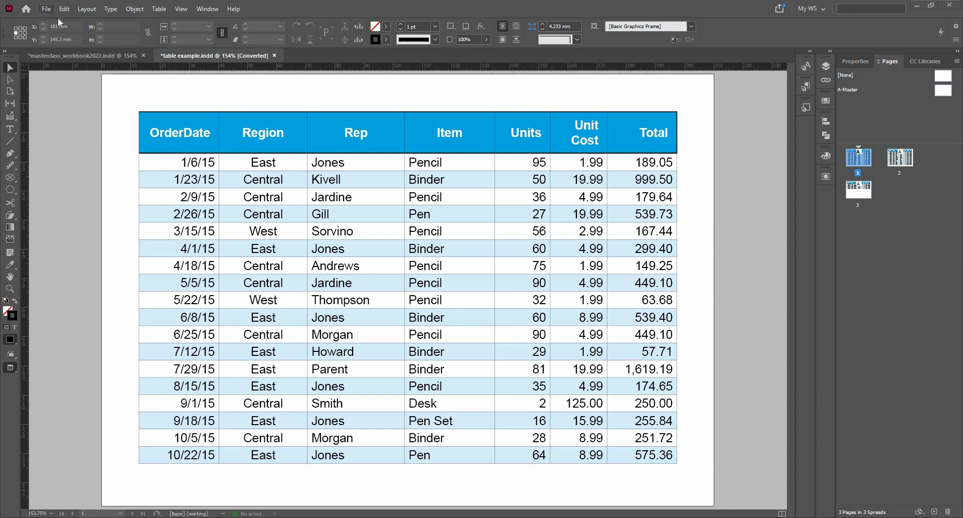
Step: Create a new one-page landscape document of 297 × 210 mm with its units set to millimetres
left_click(46, 9)
left_click(237, 25)
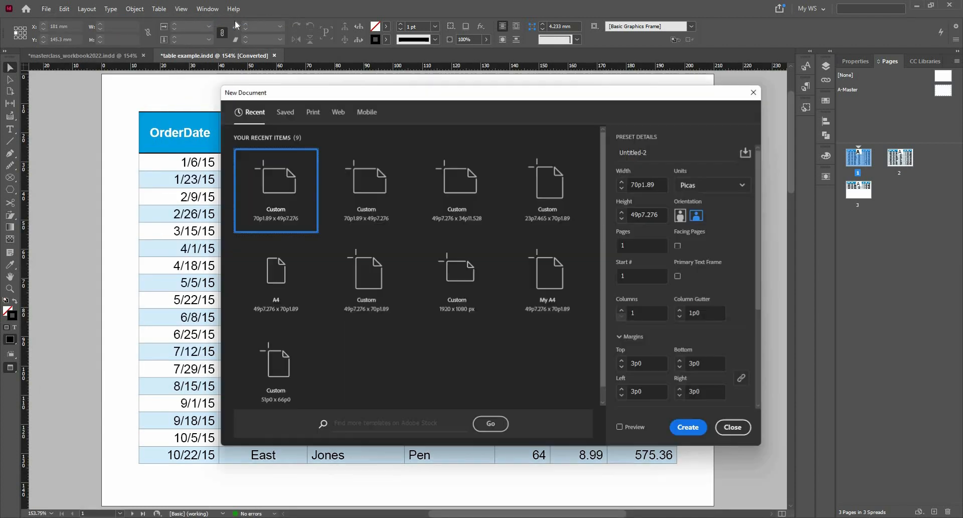
left_click(694, 186)
left_click(693, 221)
left_click(703, 186)
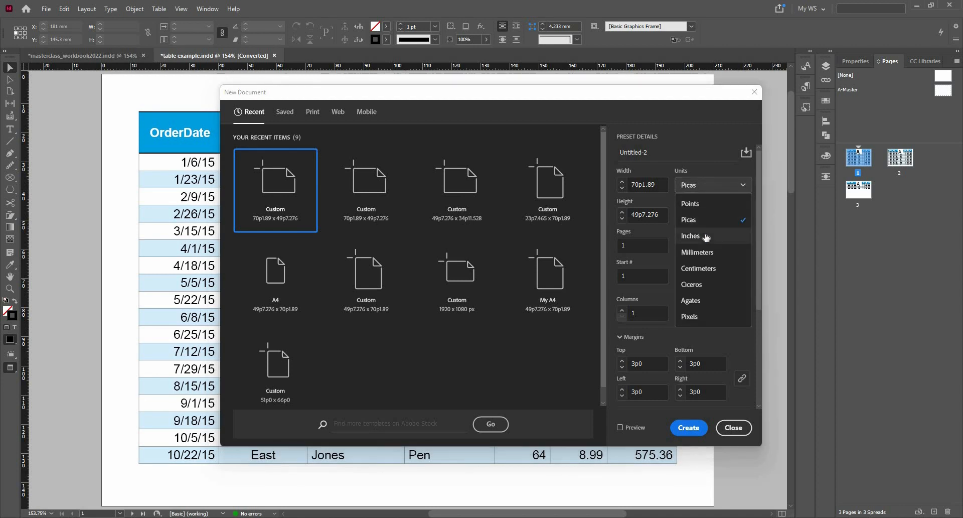
left_click(706, 236)
left_click(707, 185)
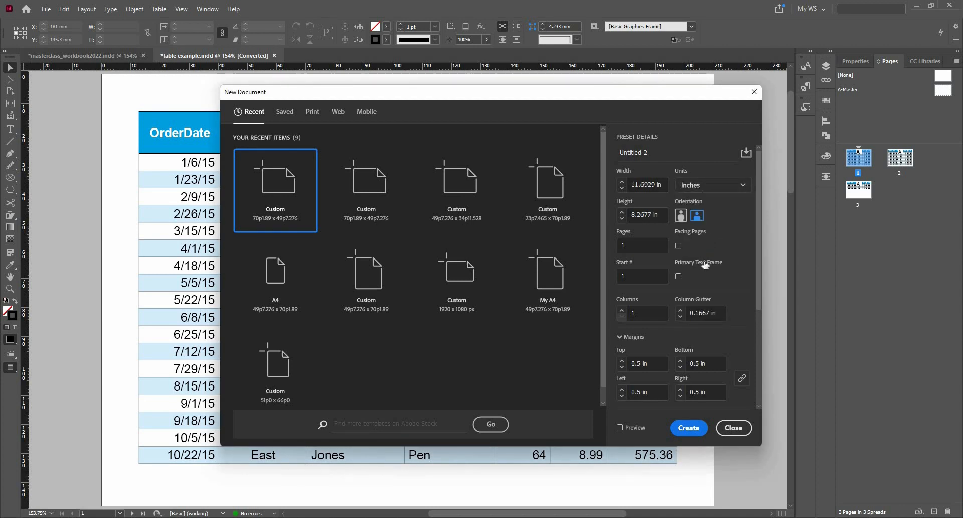
left_click(706, 254)
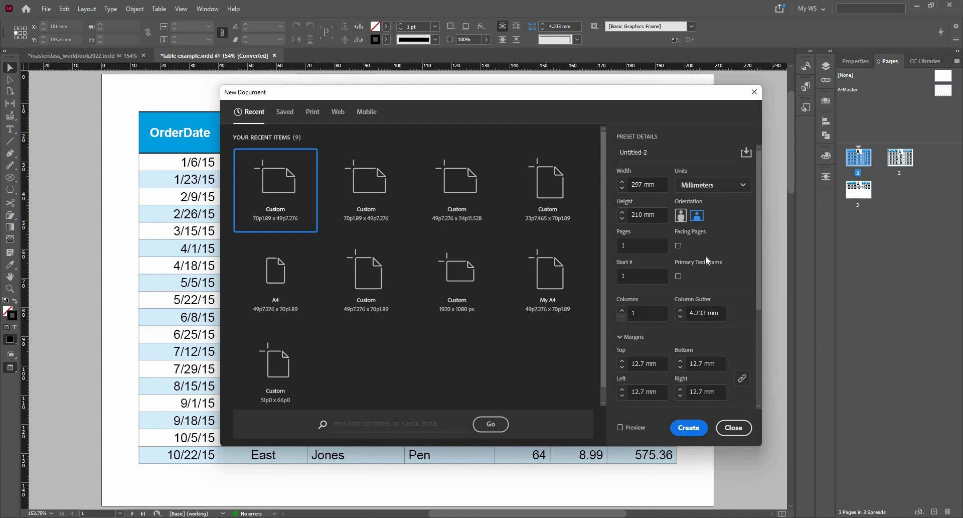
left_click(688, 427)
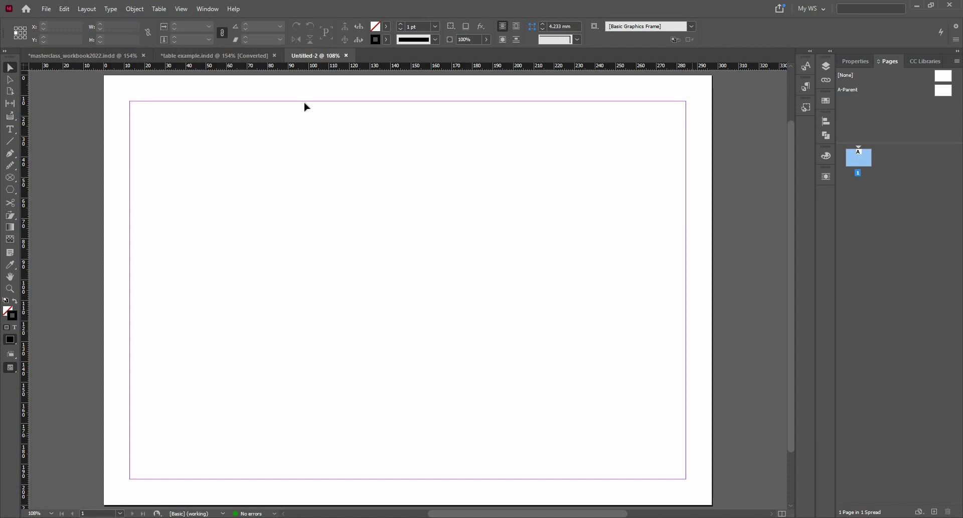
Step: Create a table with 4 body rows, 7 columns and 1 header row in the [Basic Table] style, filling the page margins
left_click(162, 10)
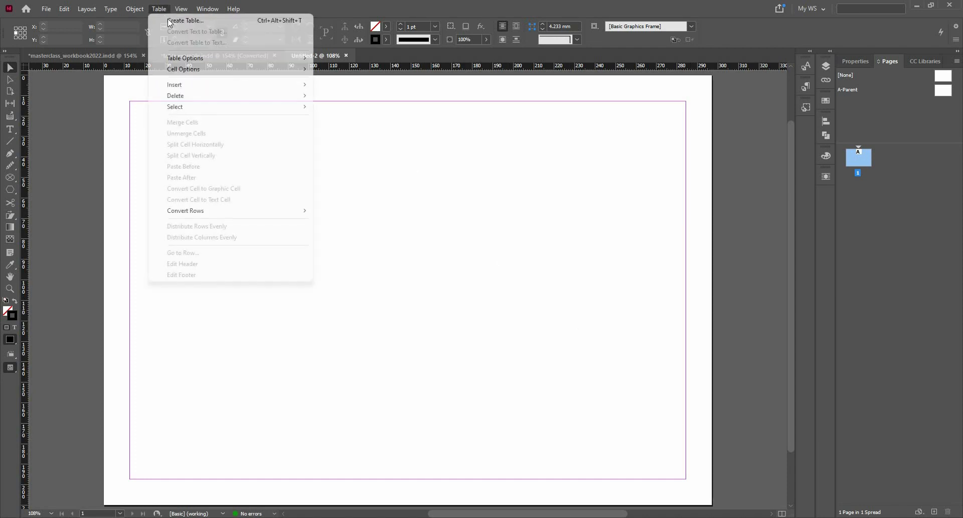
left_click(292, 21)
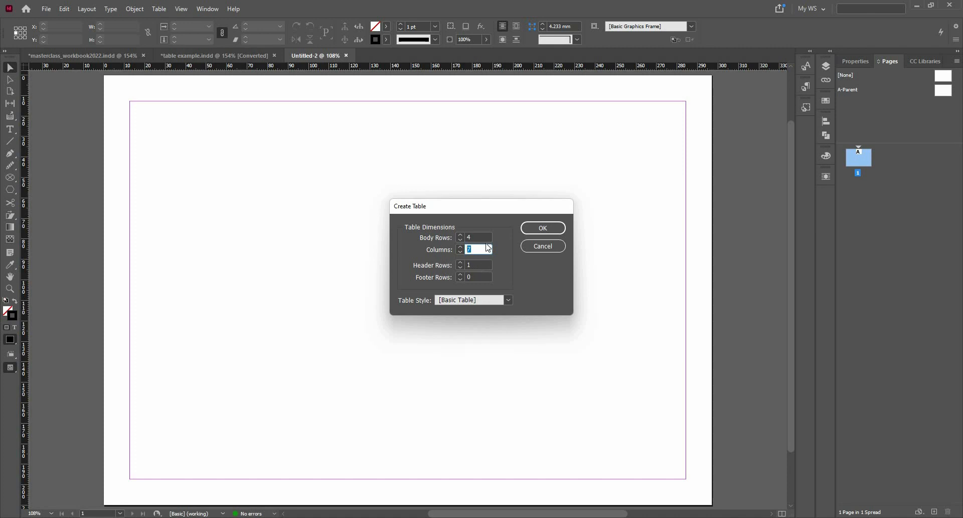
left_click(472, 266)
left_click(508, 300)
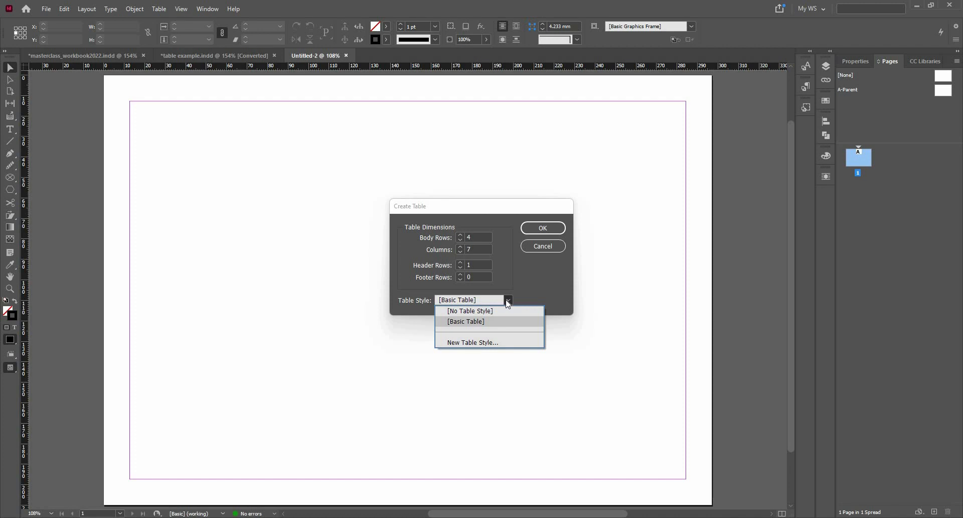
left_click(543, 228)
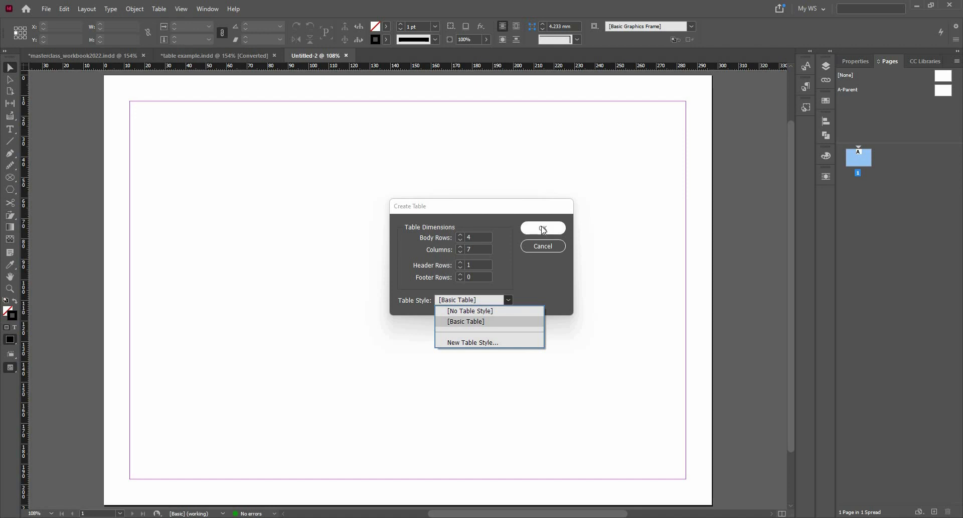
left_click(544, 228)
left_click(543, 228)
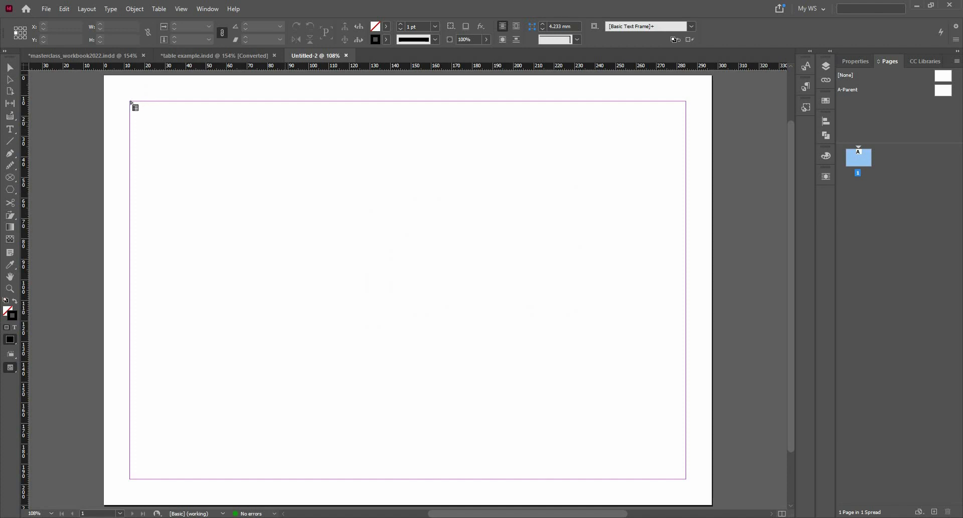
left_click_drag(130, 103, 686, 477)
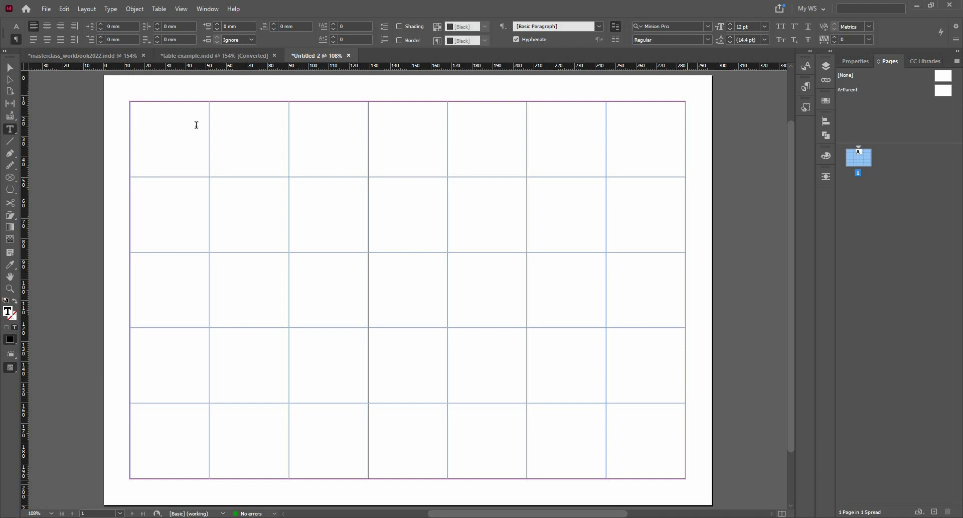
Step: Enlarge the text frame around the table to about 299.6 × 195.8 mm, extending past the page's right edge
left_click(9, 67)
left_click(612, 466)
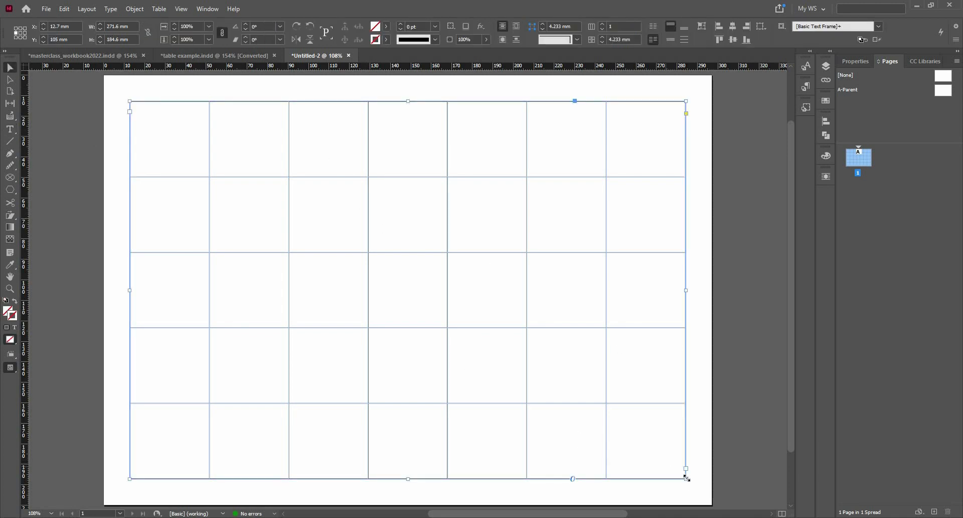
left_click_drag(685, 479, 745, 499)
scroll(721, 435, "down", 2)
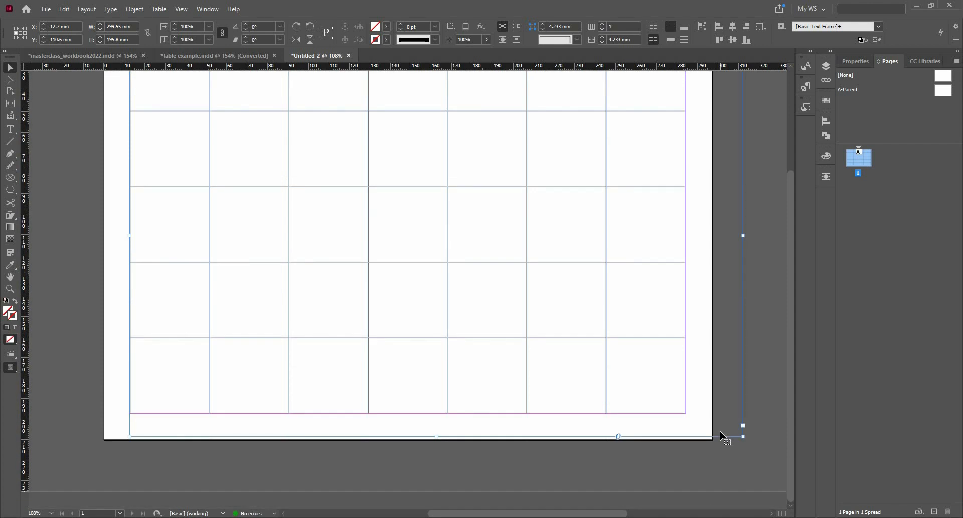
Step: Widen the table's last column past the page's right edge, and move the table's frame to X 0 mm, Y 105 mm
scroll(721, 436, "up", 1)
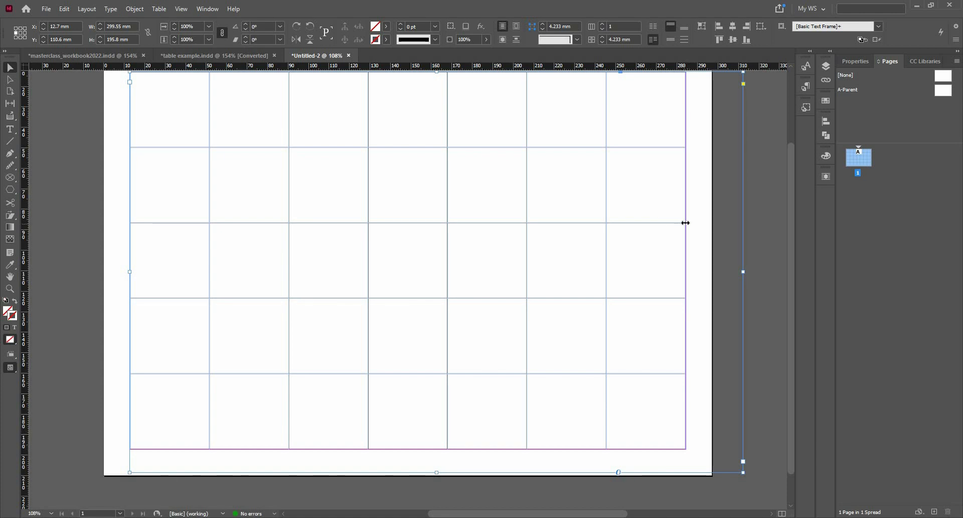
left_click_drag(685, 222, 733, 230)
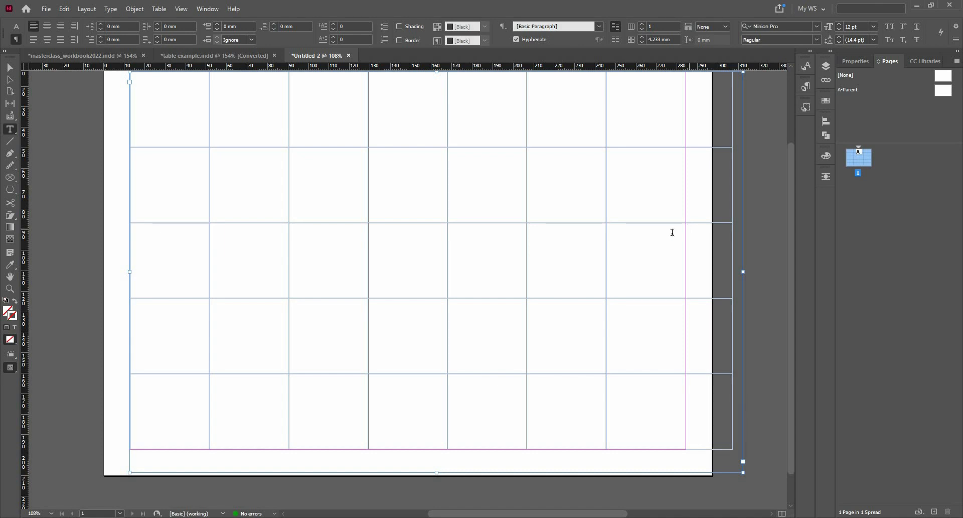
key("ctrl+1")
left_click(11, 68)
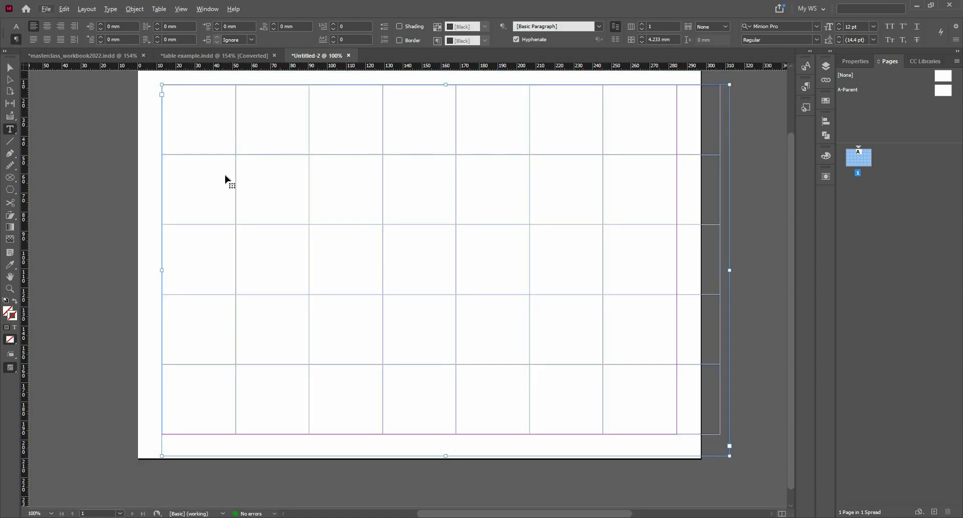
scroll(339, 206, "down", 1)
left_click_drag(337, 210, 323, 202)
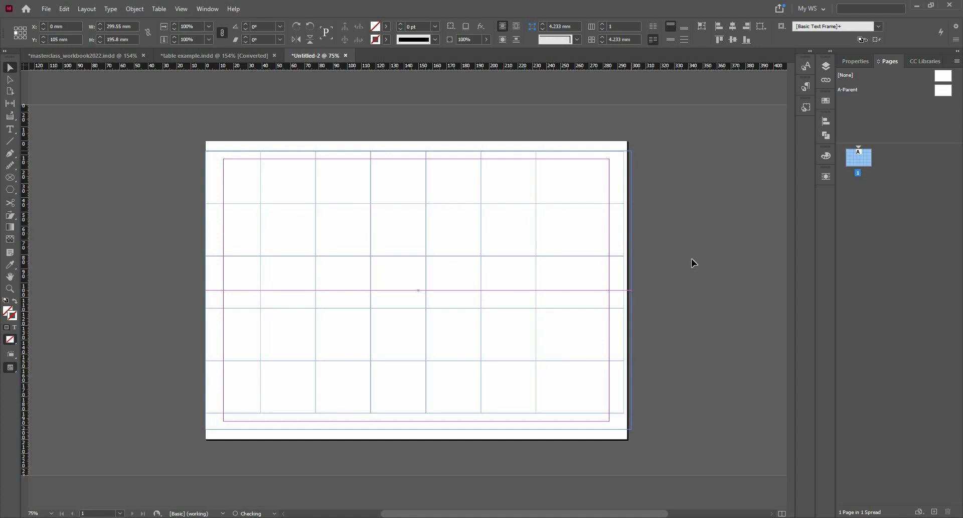
left_click(673, 264)
Step: Widen the table's last column slightly so the table ends at the page's right edge
scroll(513, 310, "up", 1)
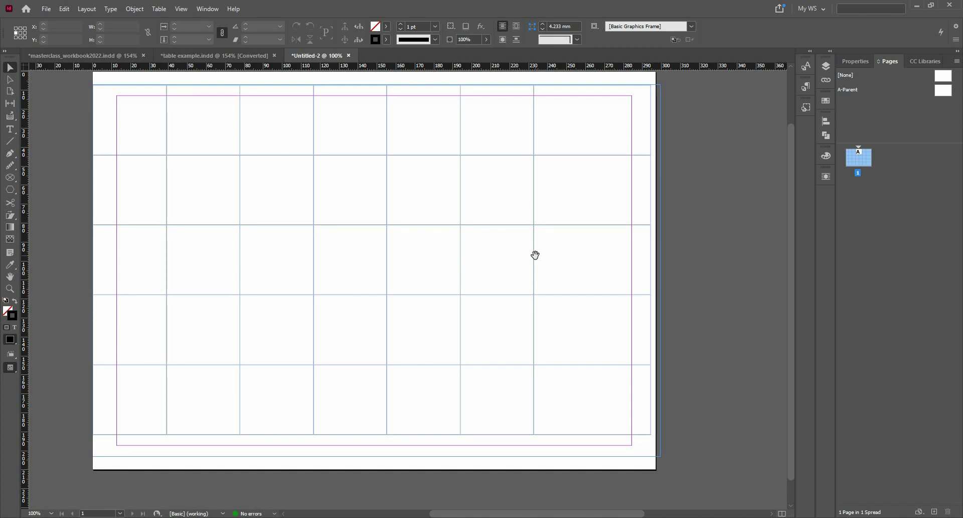
double_click(651, 239)
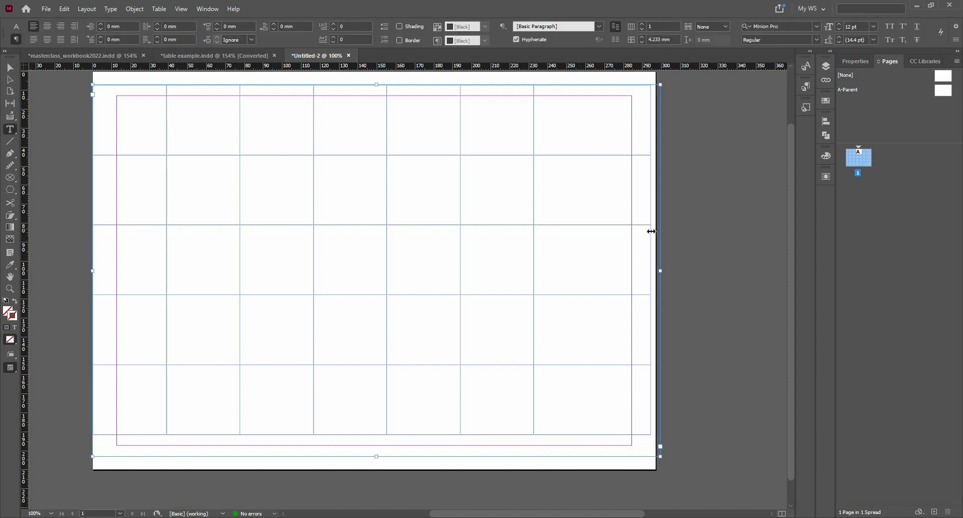
mouse_move(651, 231)
left_mouse_down()
mouse_move(625, 236)
mouse_move(657, 240)
left_mouse_up()
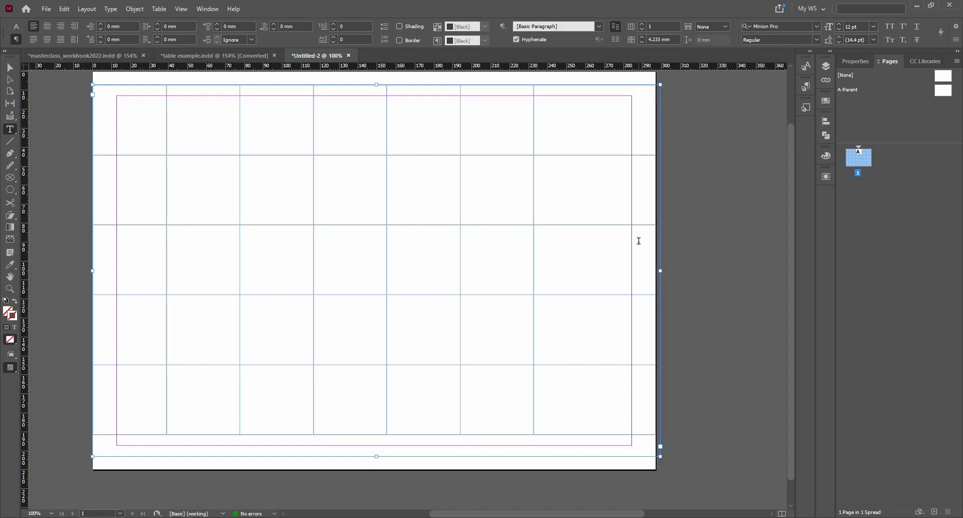
Step: Select the entire table and bring up the commands available for its cells
left_click(89, 83)
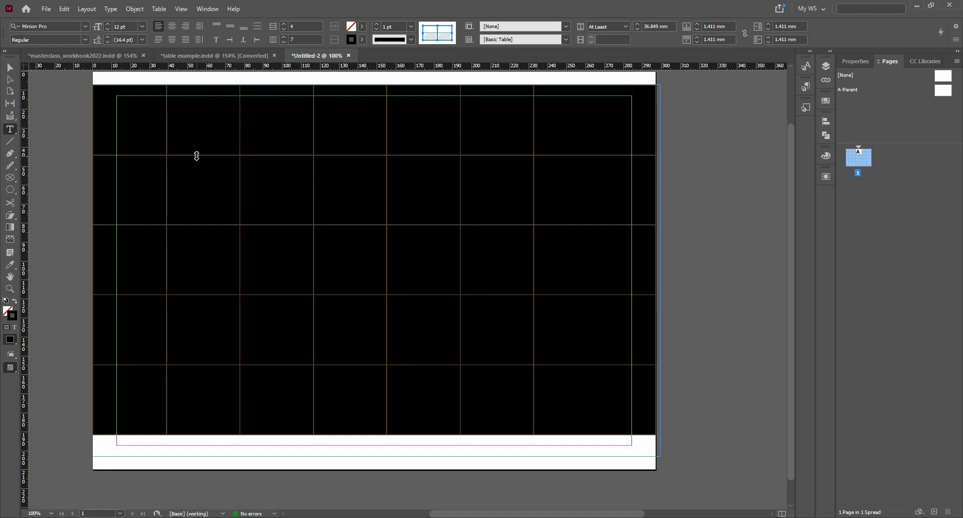
right_click(303, 172)
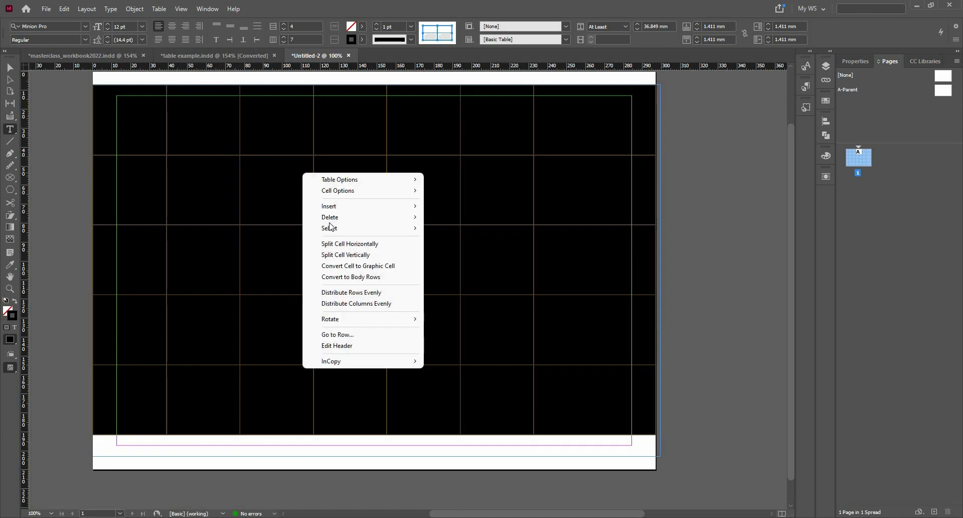
Step: Distribute the selected table's columns evenly and select the table's frame
left_click(386, 305)
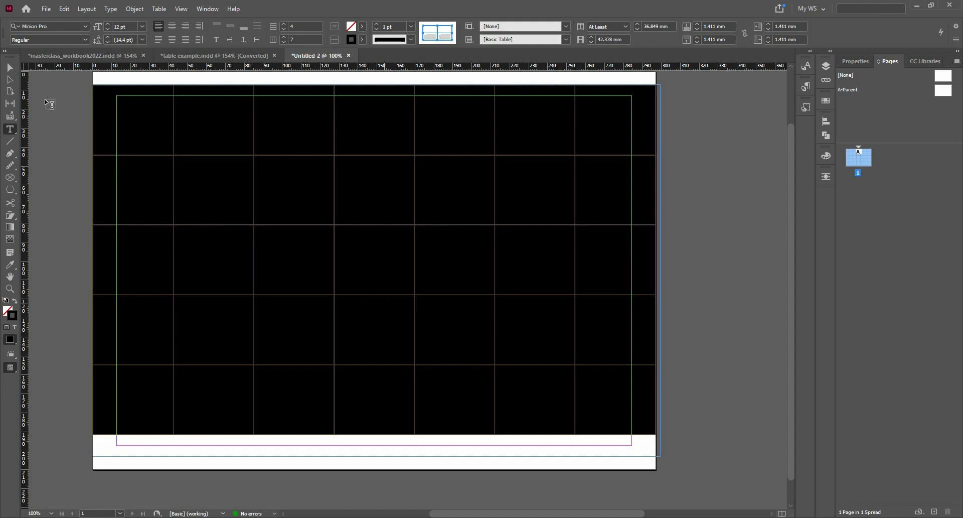
left_click(10, 67)
left_click(464, 249)
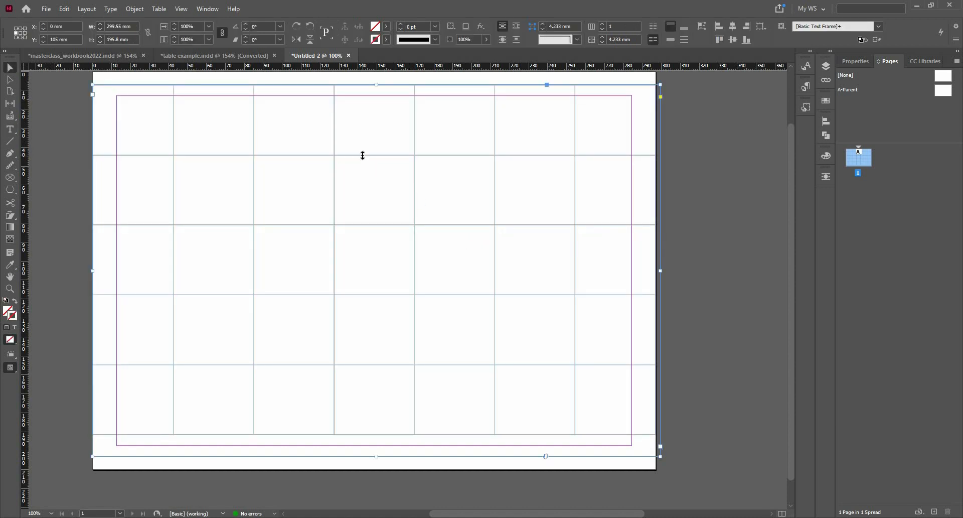
Step: Shorten the table's first row to about 10 mm, and distribute all of the table's rows evenly
left_click_drag(363, 155, 368, 106)
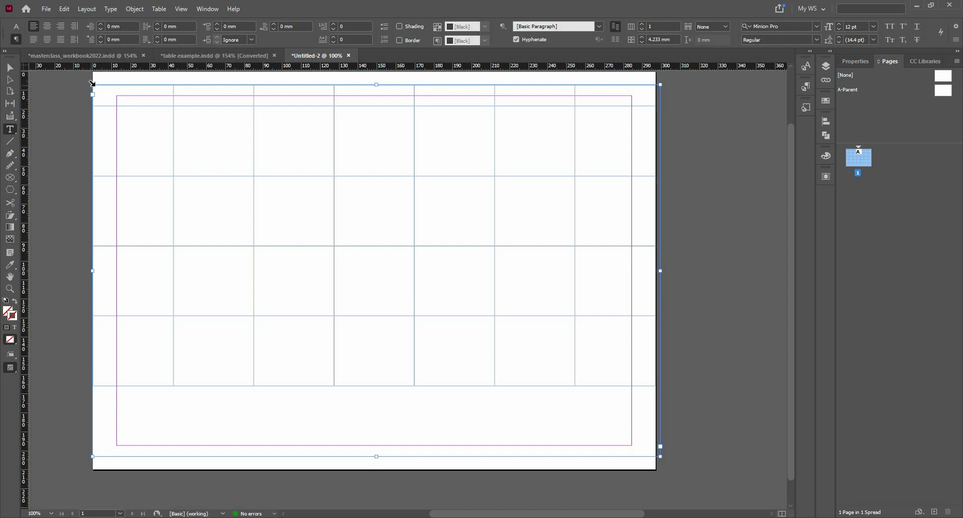
key("ctrl+alt+a")
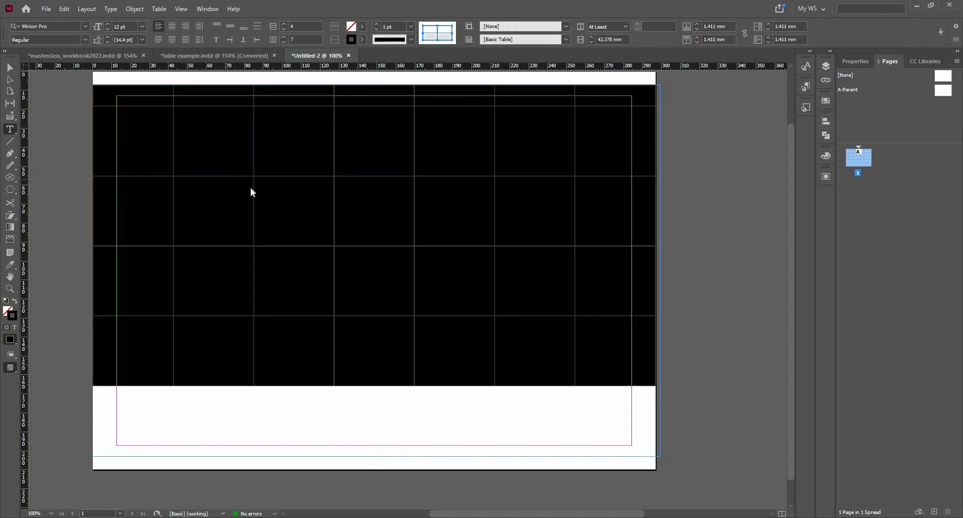
right_click(251, 188)
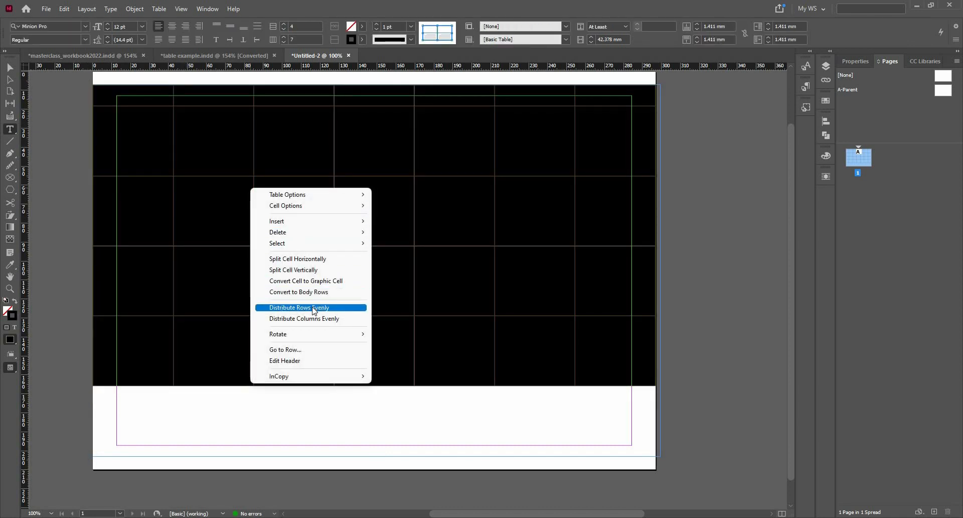
left_click(312, 307)
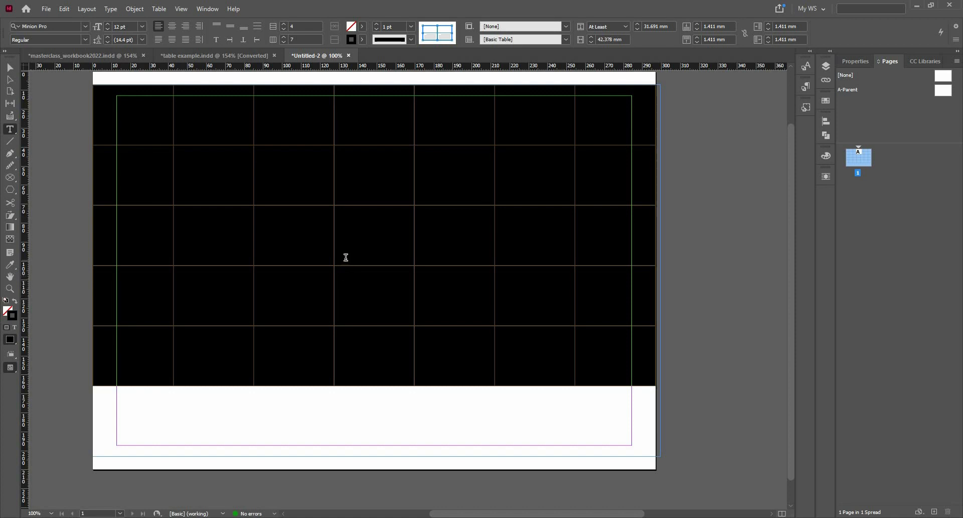
Step: Shorten the header row to about 10 mm and compress the body rows to about 7 mm each
left_click(357, 148)
left_click_drag(358, 145, 360, 103)
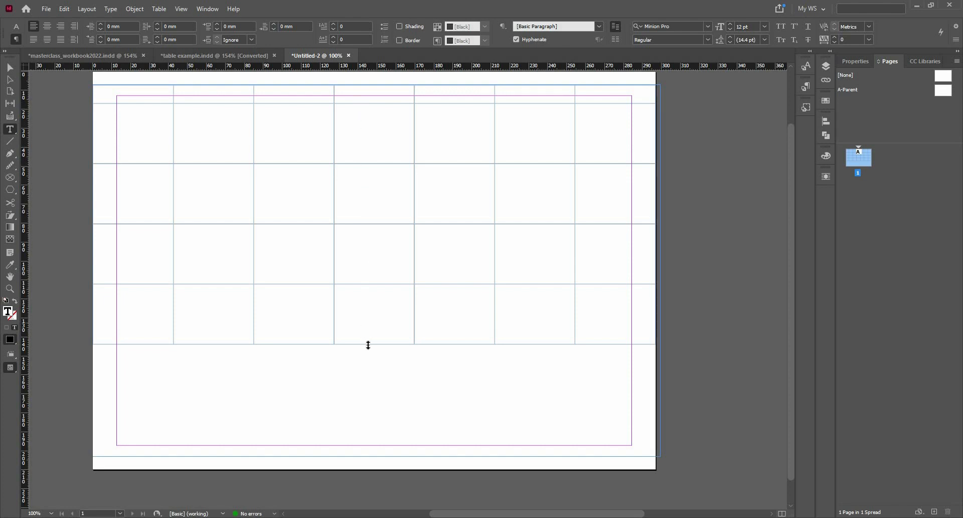
left_click_drag(368, 345, 376, 225)
left_click_drag(376, 224, 375, 118)
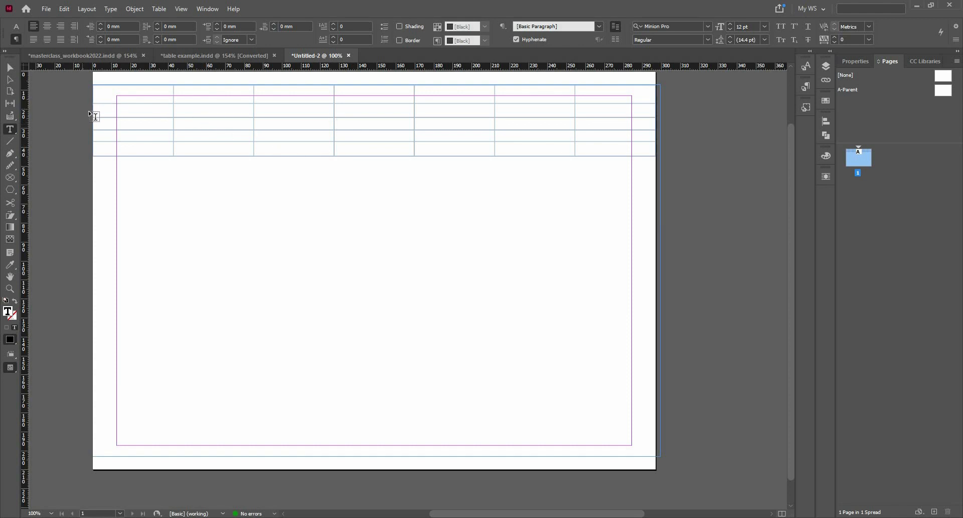
Step: Distribute the body rows below the header evenly and append one new row at the end of the table
left_click_drag(91, 111, 178, 142)
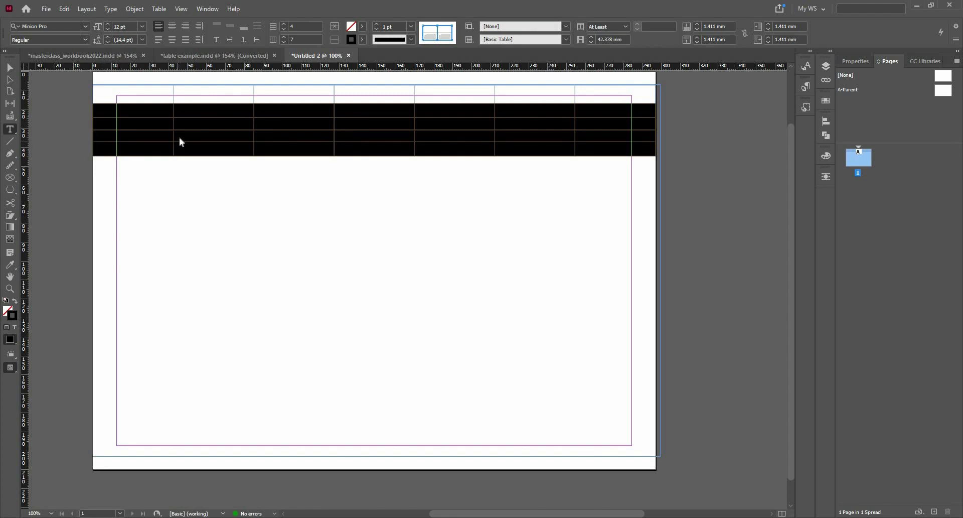
right_click(179, 140)
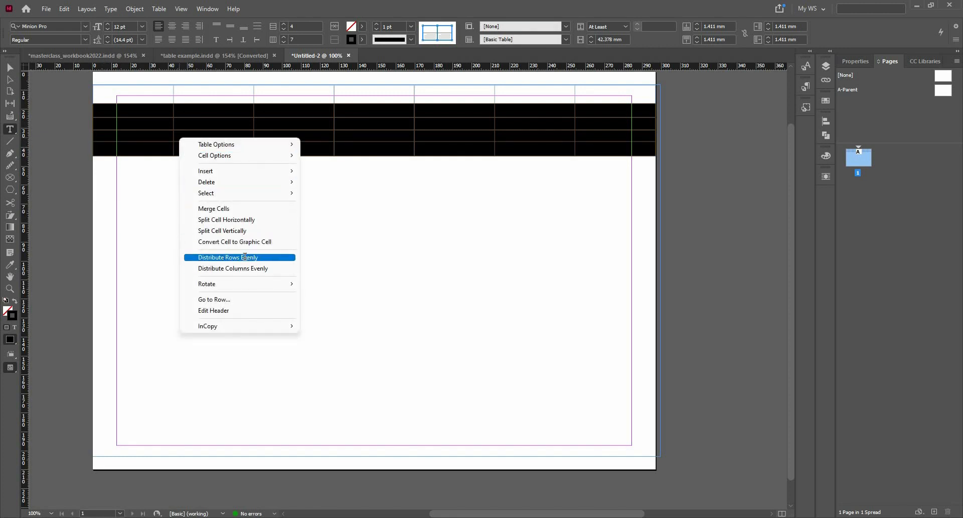
left_click(244, 257)
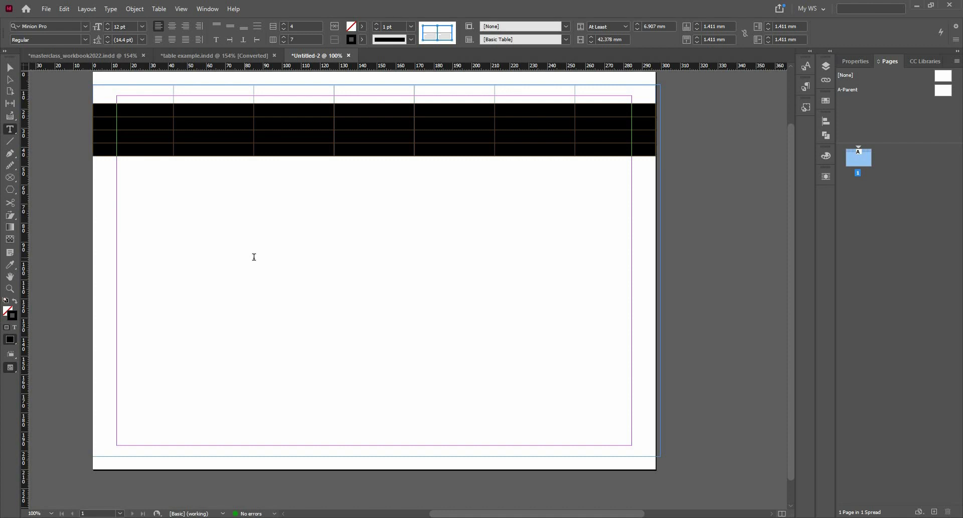
left_click(604, 152)
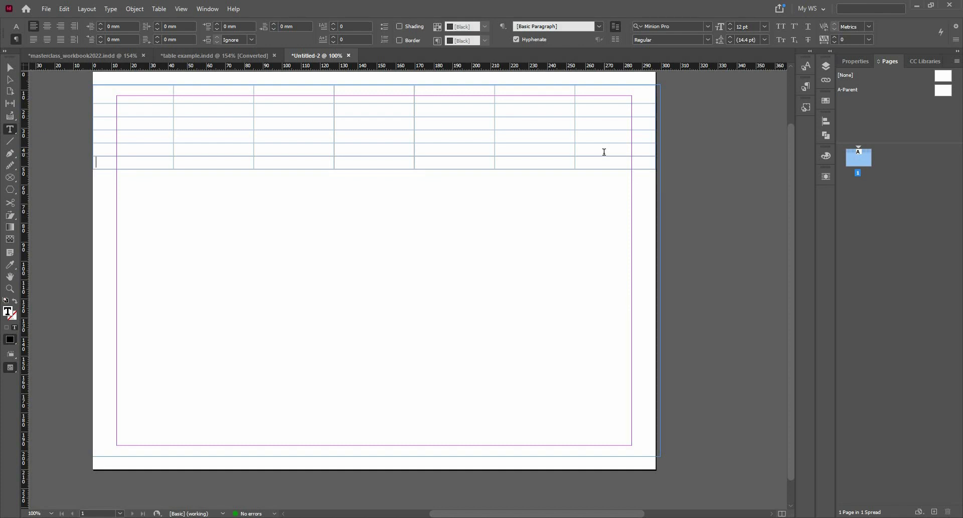
right_click(604, 163)
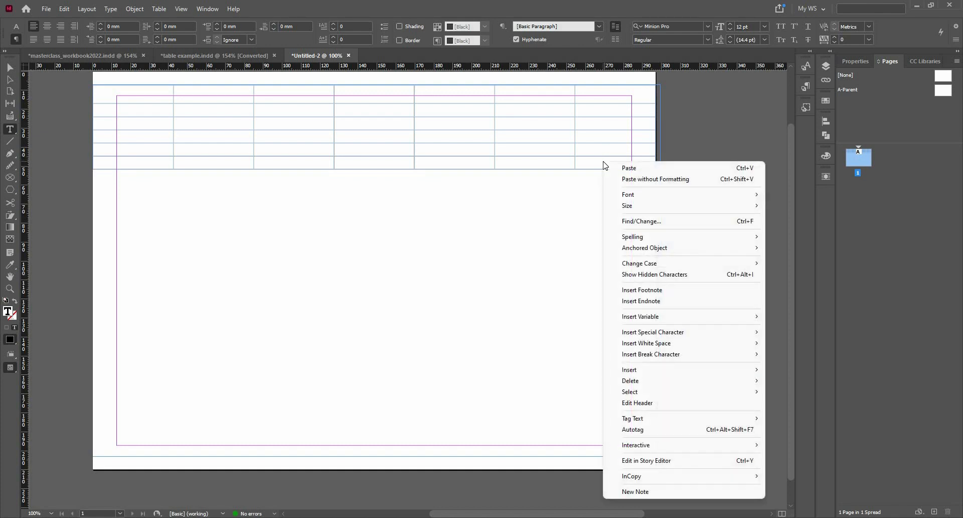
left_click(581, 163)
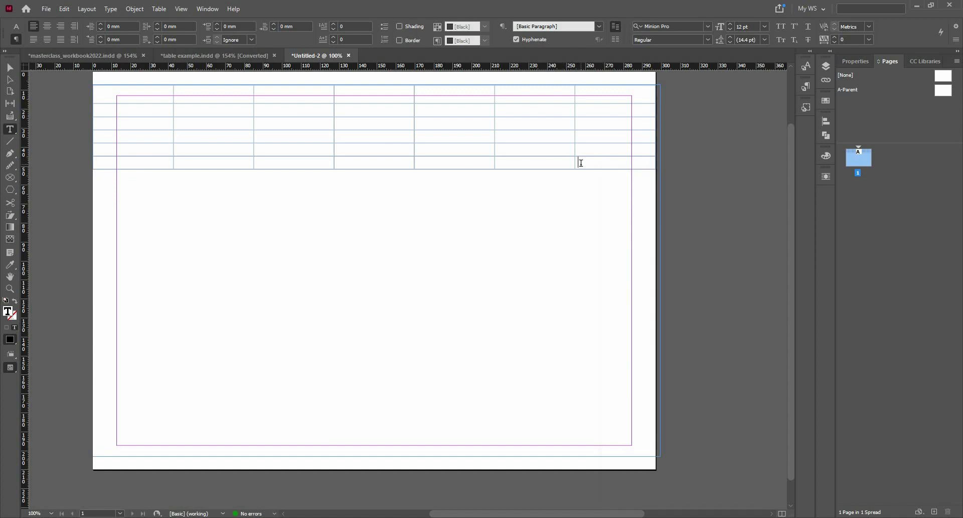
right_click(581, 164)
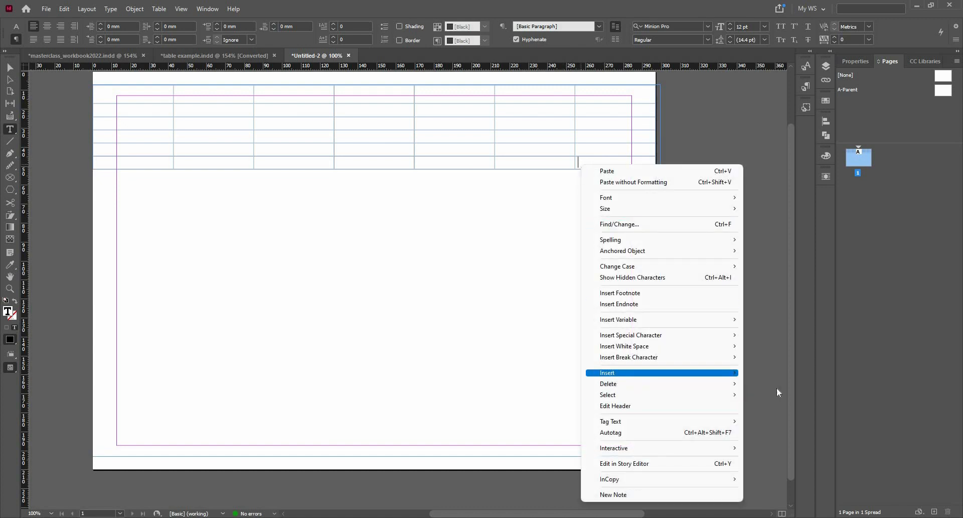
mouse_move(703, 373)
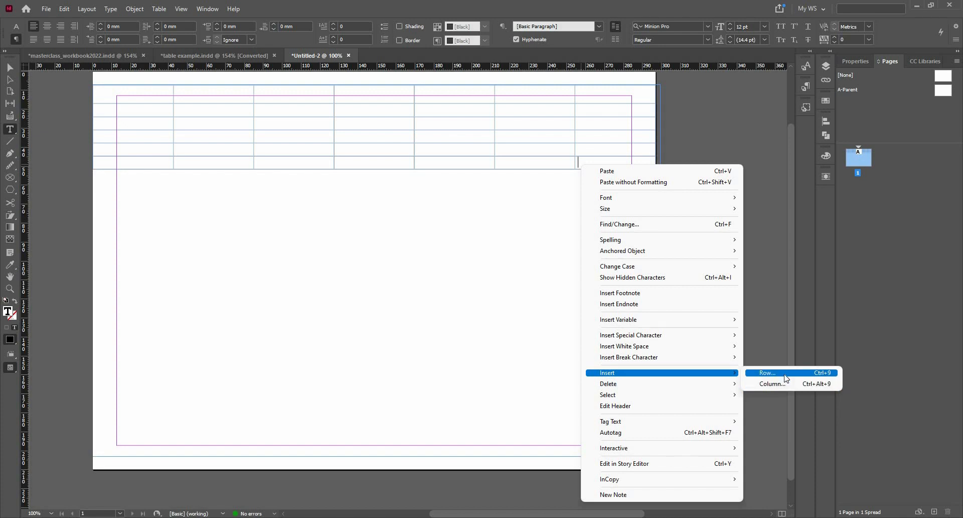
left_click(784, 375)
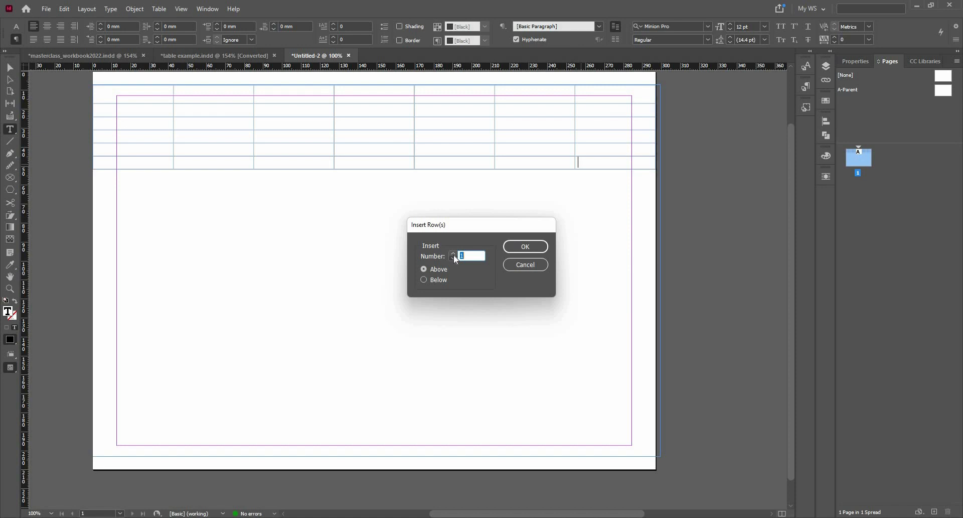
left_click(520, 264)
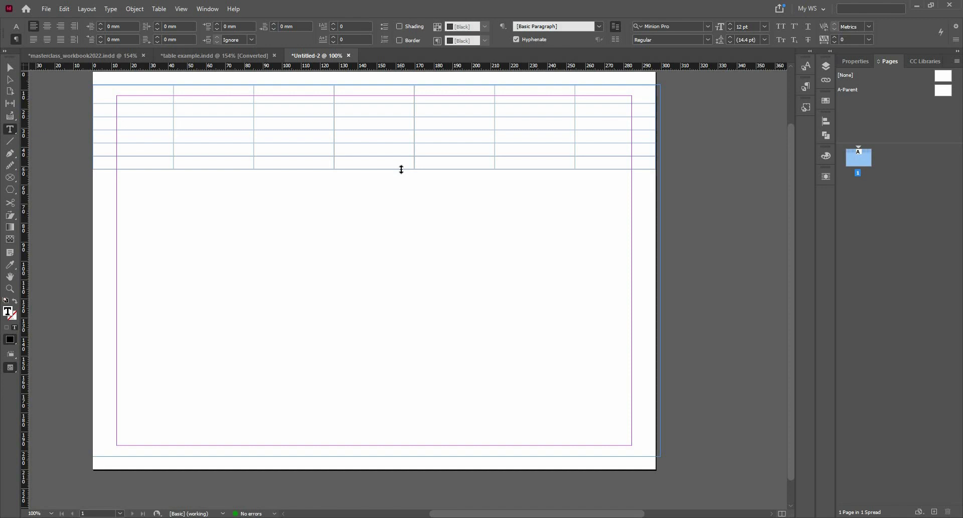
Step: Extend the table downward from its lower edge by ten more rows of the same height
left_click_drag(402, 169, 399, 296)
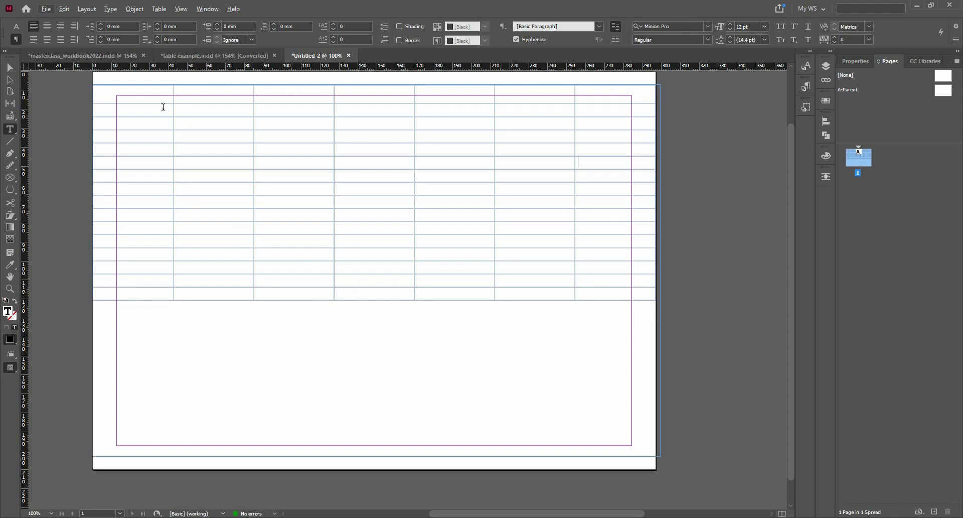
Step: Merge the first three body cells of the first column into one cell
left_click_drag(154, 111, 156, 131)
right_click(155, 131)
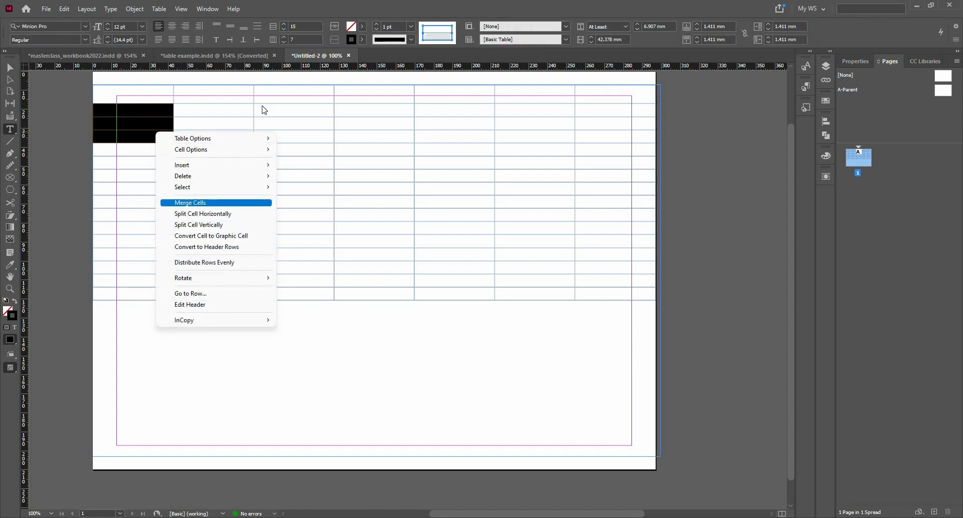
left_click(274, 34)
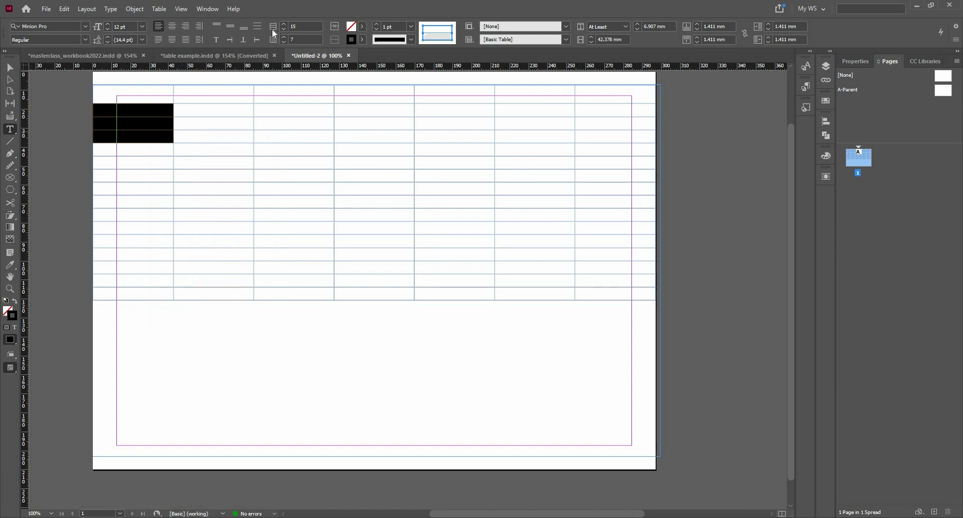
left_click(334, 31)
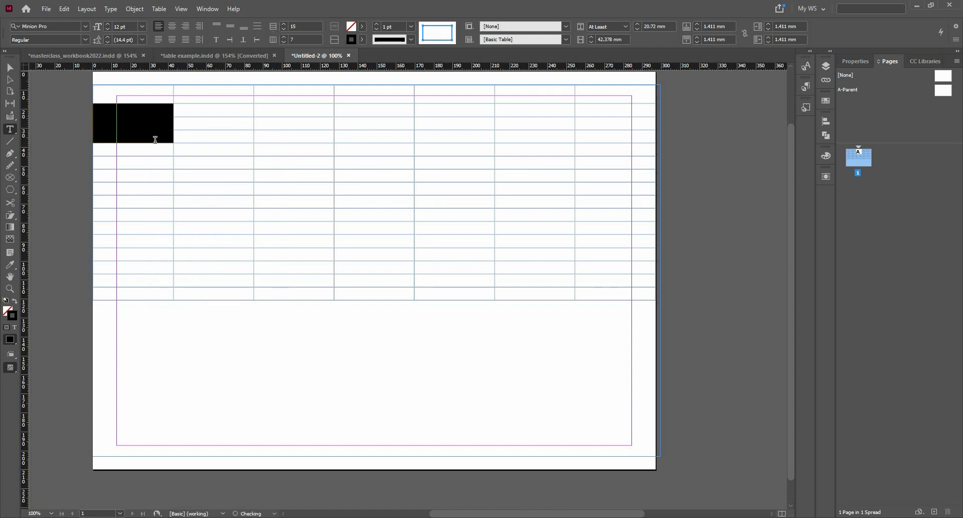
left_click(157, 123)
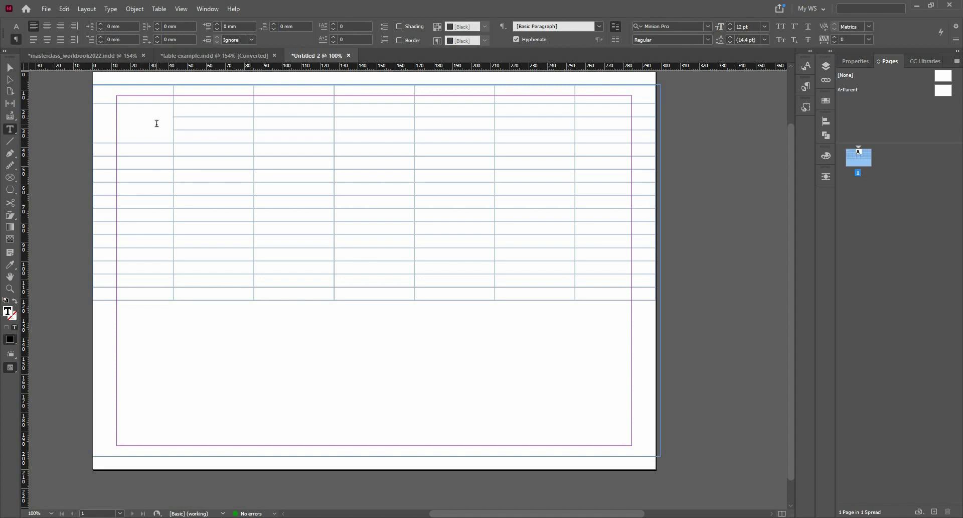
Step: Undo the merge of the first column's body cells
left_click(9, 67)
left_click(136, 100)
key("ctrl+z")
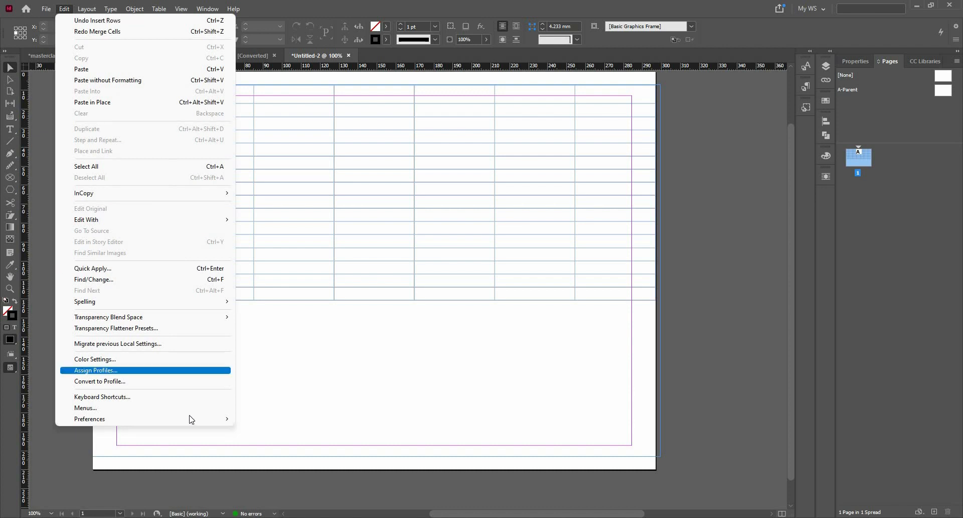
Step: Check the Clipboard Handling preference for pasting text and tables from other applications, and leave without saving
left_click(252, 420)
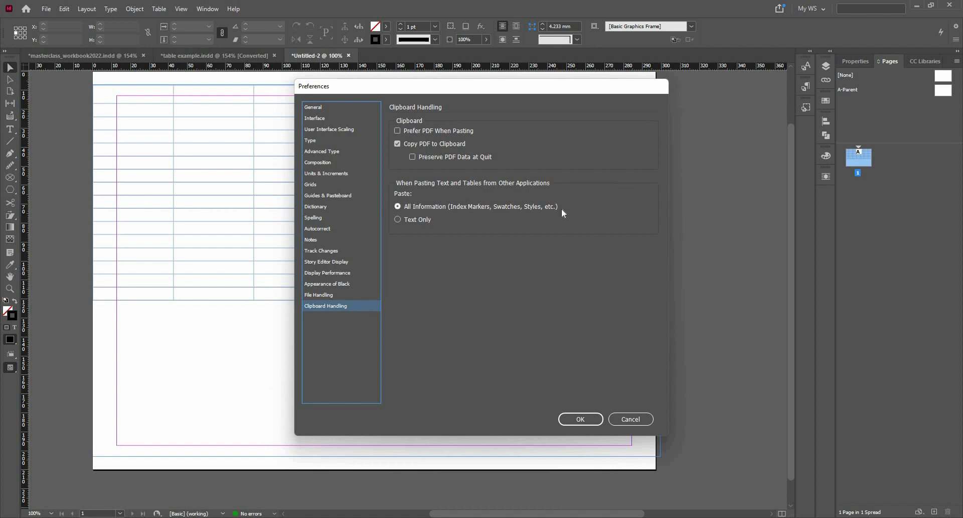
left_click(419, 212)
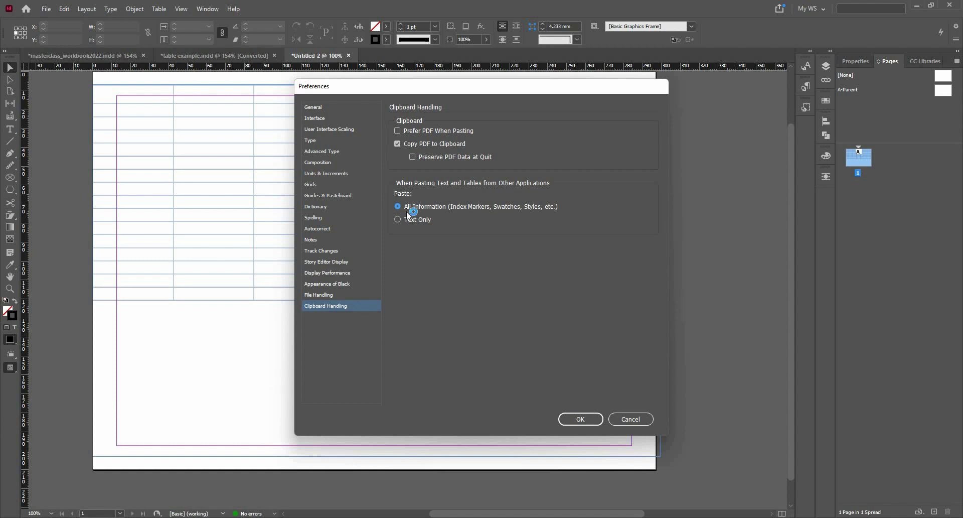
left_click(627, 423)
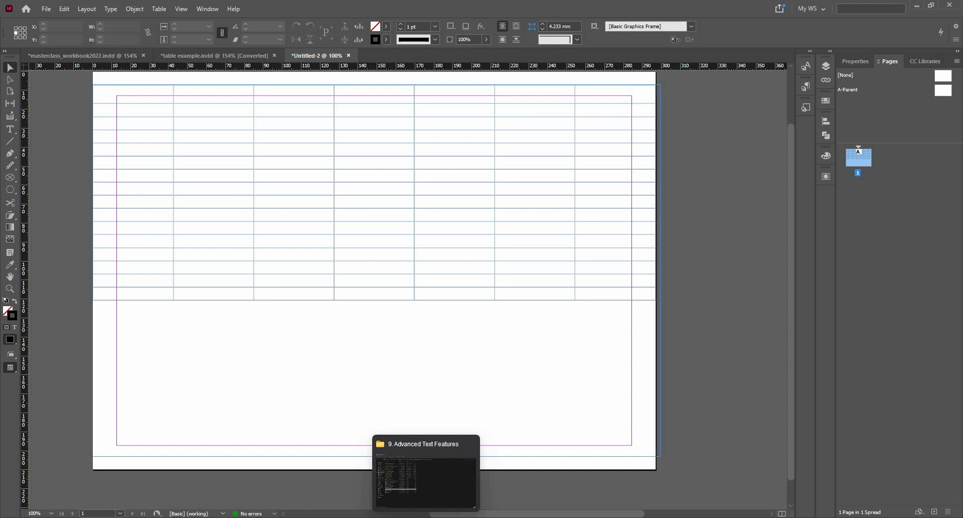
Step: Launch Excel, open the recent workbook "table data" and maximize its window
left_click(404, 517)
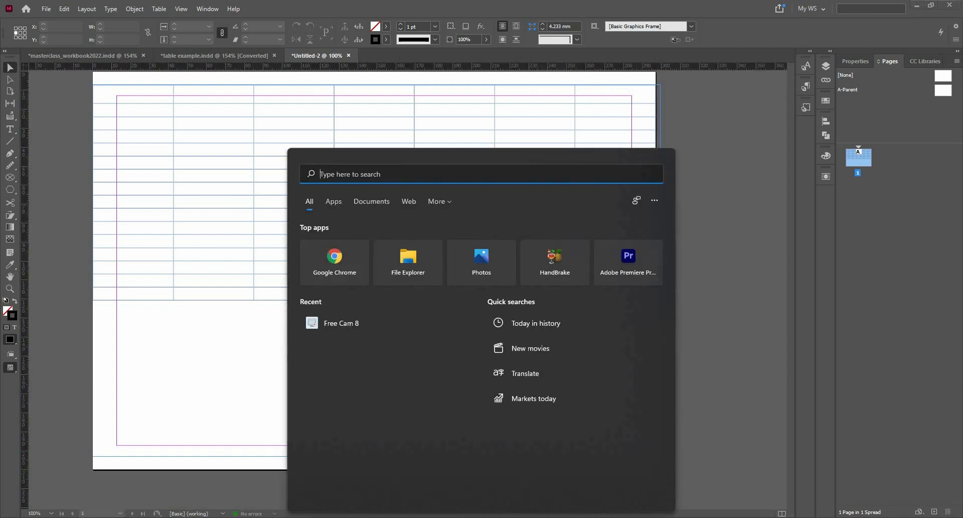
type("ex")
left_click(428, 254)
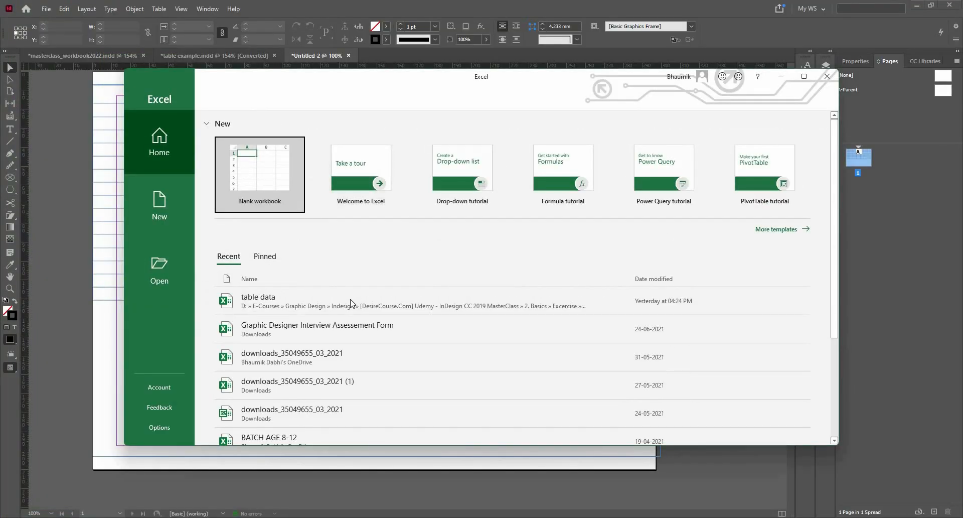
left_click(355, 296)
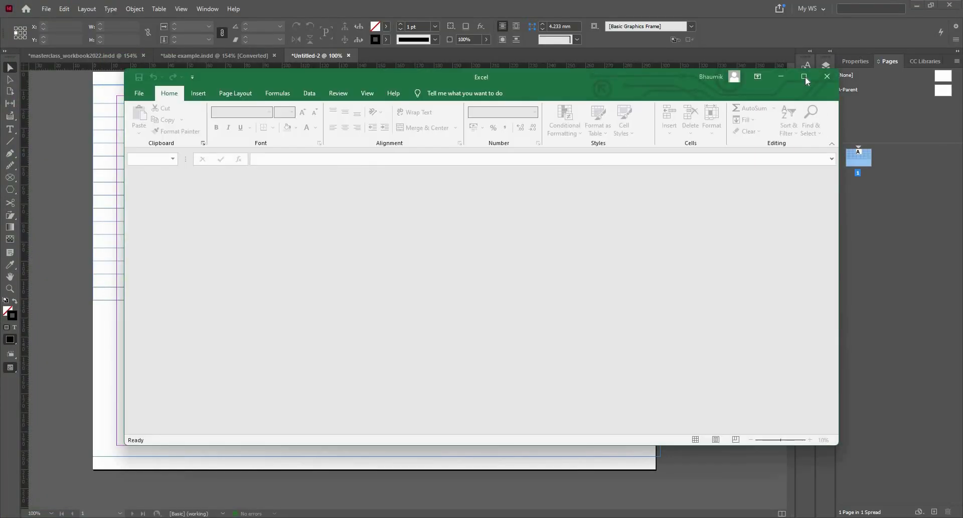
left_click(804, 76)
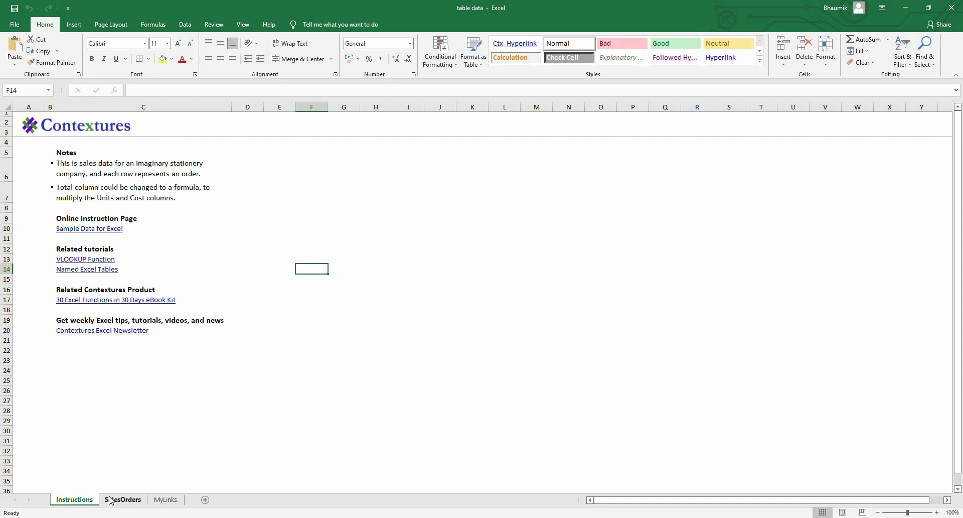
Step: Copy the first four order rows, A2:G5, from the SalesOrders sheet and switch back to the InDesign document
left_click(111, 500)
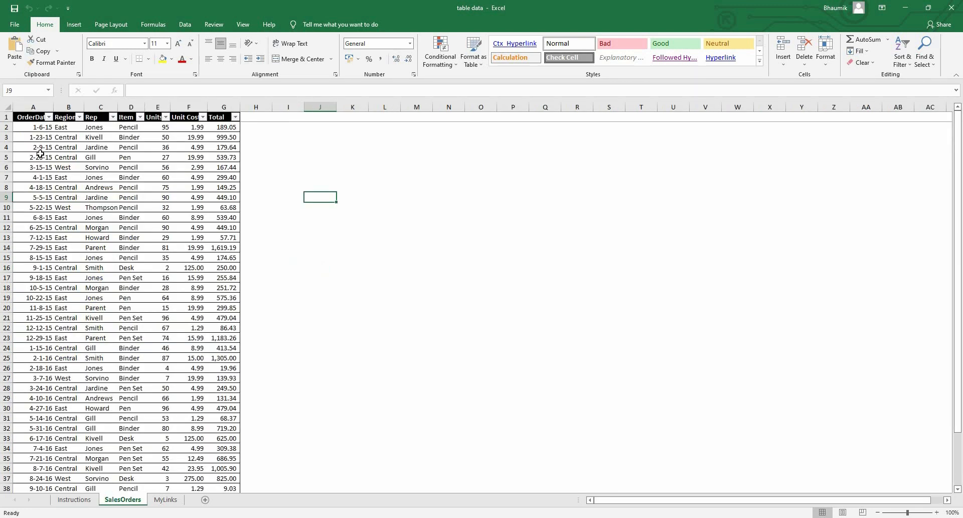
left_click_drag(30, 126, 220, 157)
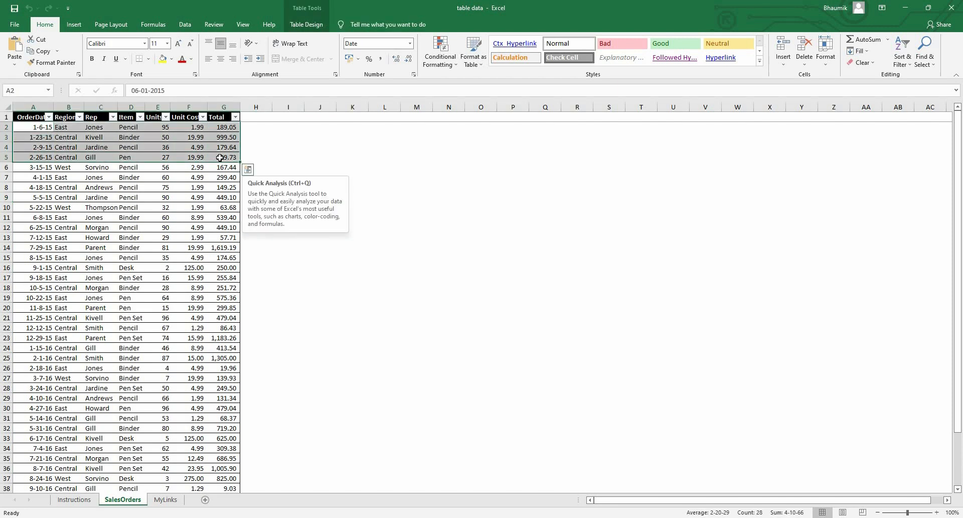
key("ctrl+c")
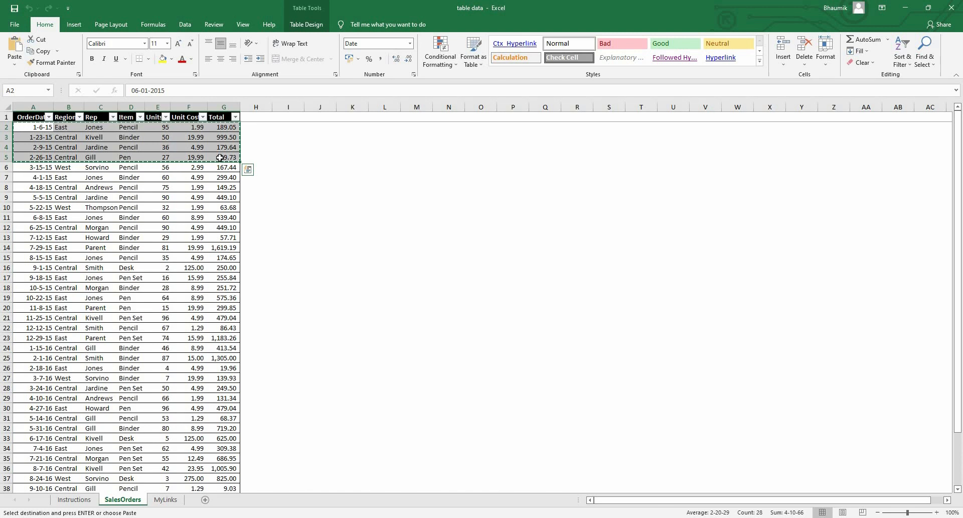
key("alt+Tab")
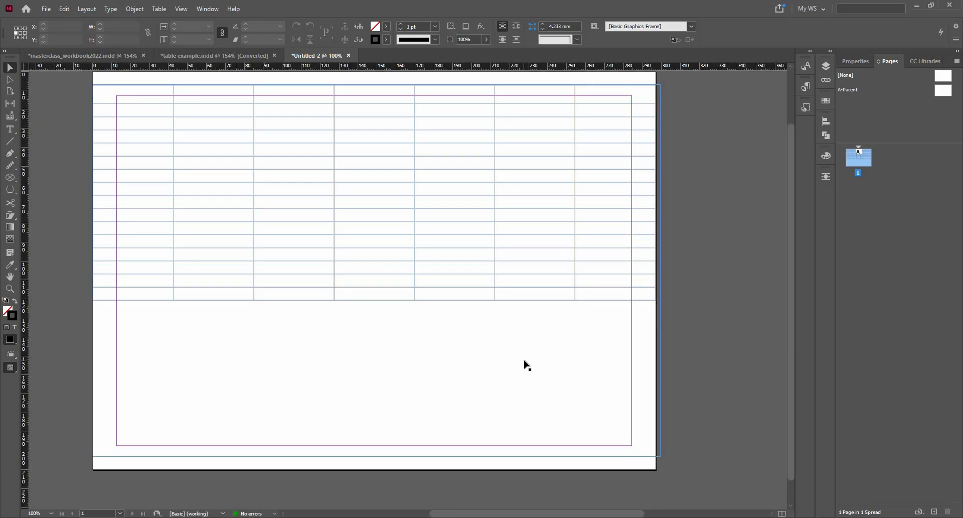
Step: Paste the copied order rows as a separate table in a frame about 129 by 25 mm, placed in the blank area below the large table
left_click(485, 391)
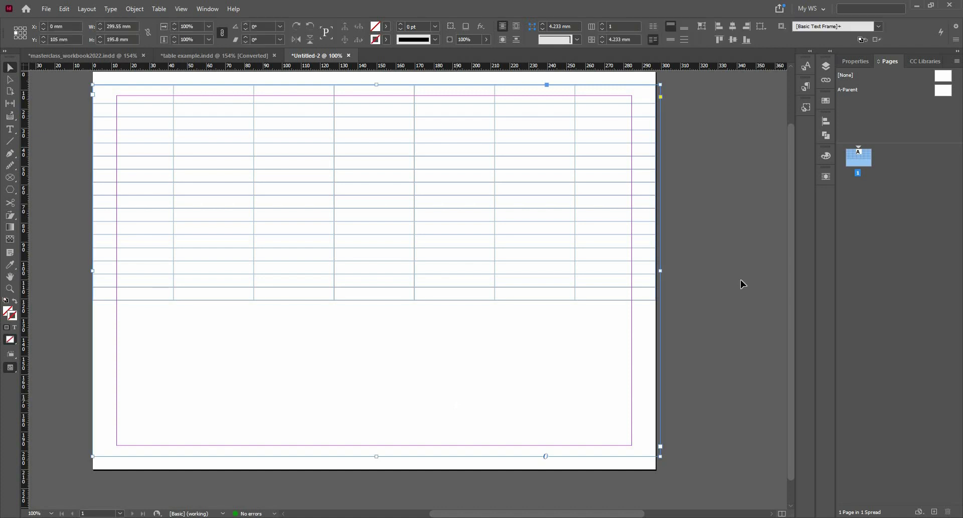
left_click(742, 284)
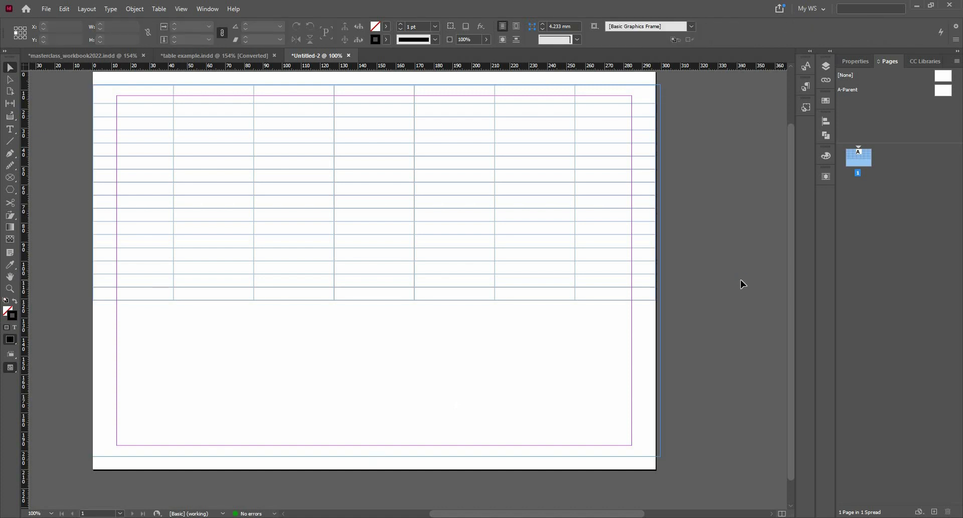
key("ctrl+v")
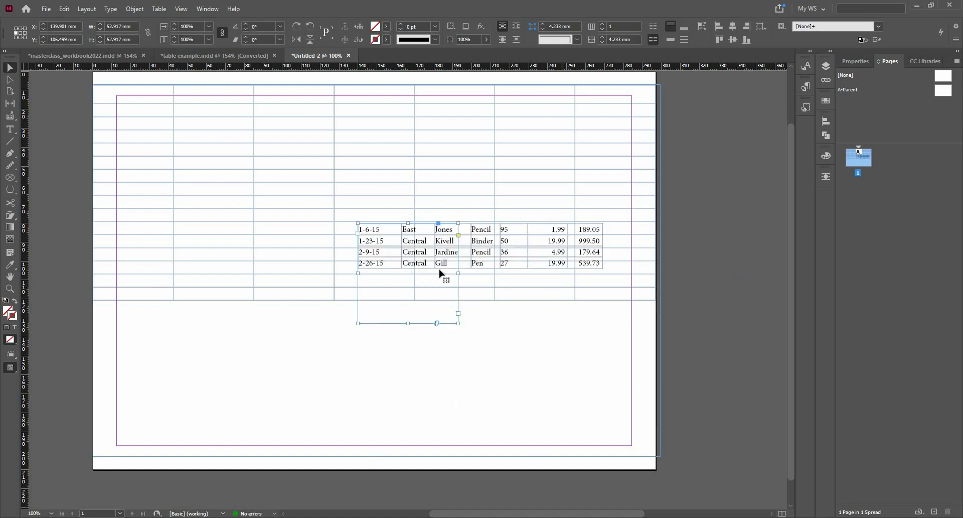
left_click_drag(506, 273, 604, 271)
left_click_drag(481, 323, 355, 401)
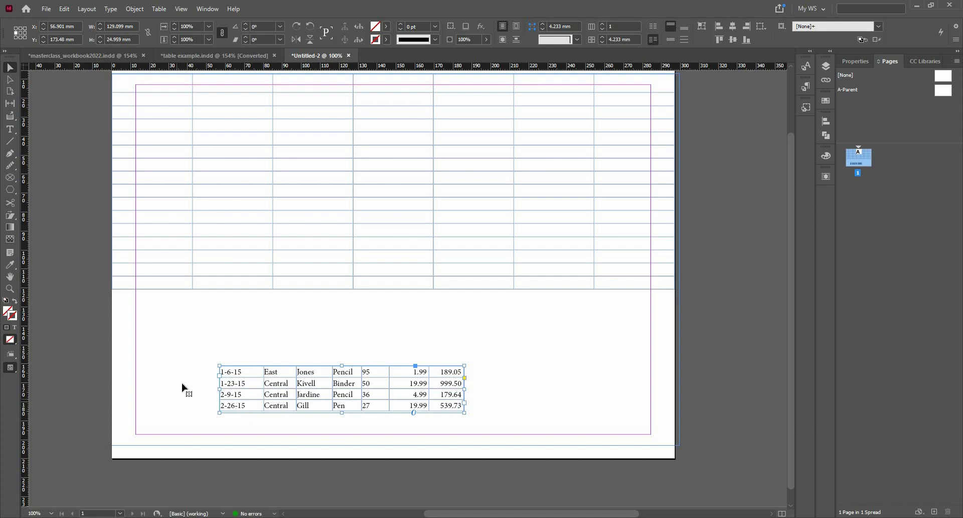
left_click(212, 373)
left_click_drag(213, 373, 216, 372)
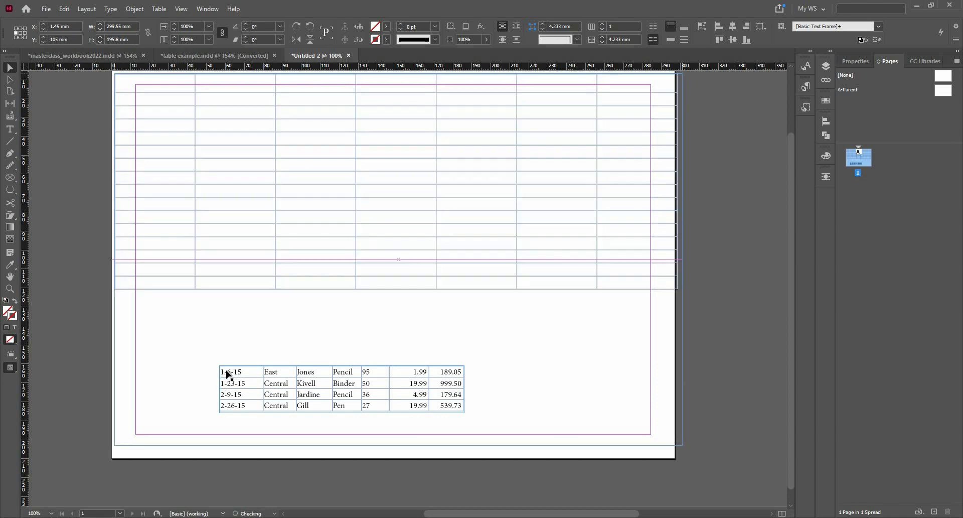
double_click(232, 371)
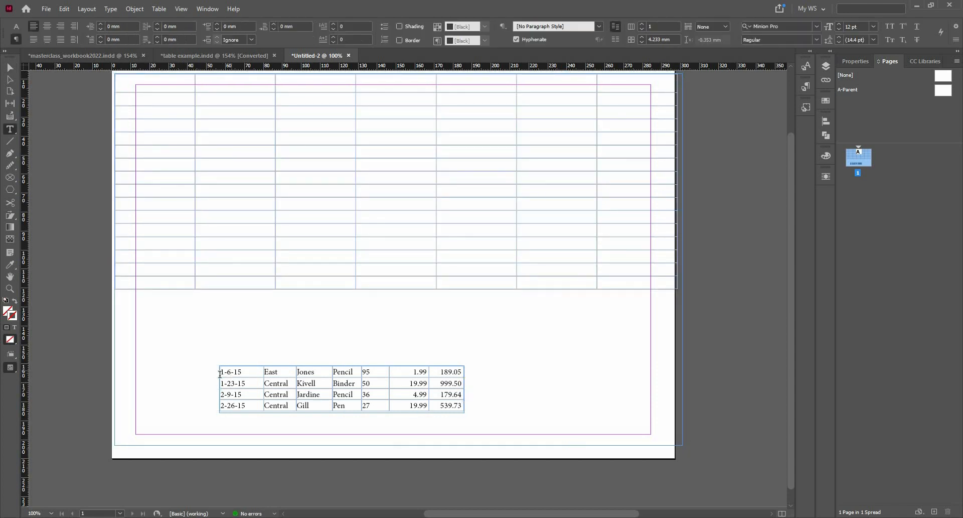
left_click(219, 379)
key("ctrl+z")
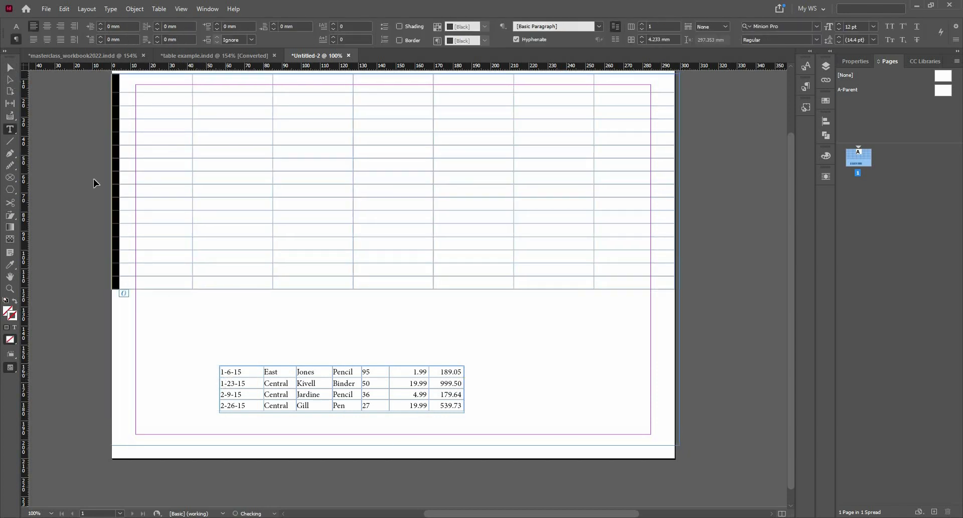
Step: Move the pasted four-row table off the page onto the pasteboard, to the right of the large table
key("Escape")
left_click(409, 372)
key("ctrl+minus")
key("ctrl+minus")
left_click_drag(397, 358, 455, 214)
key("ctrl+plus")
key("ctrl+plus")
left_click_drag(509, 232, 580, 256)
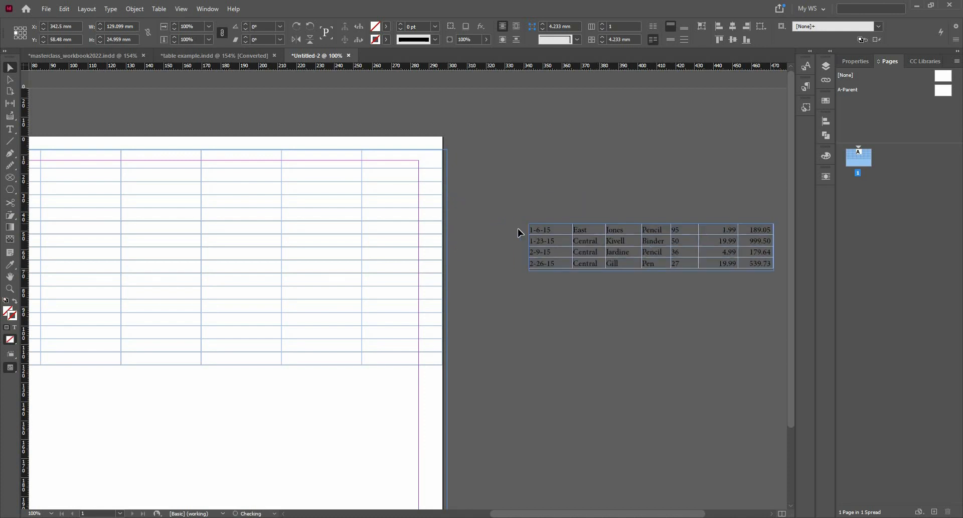
Step: Select all four rows of the small pasteboard table and copy them
double_click(540, 233)
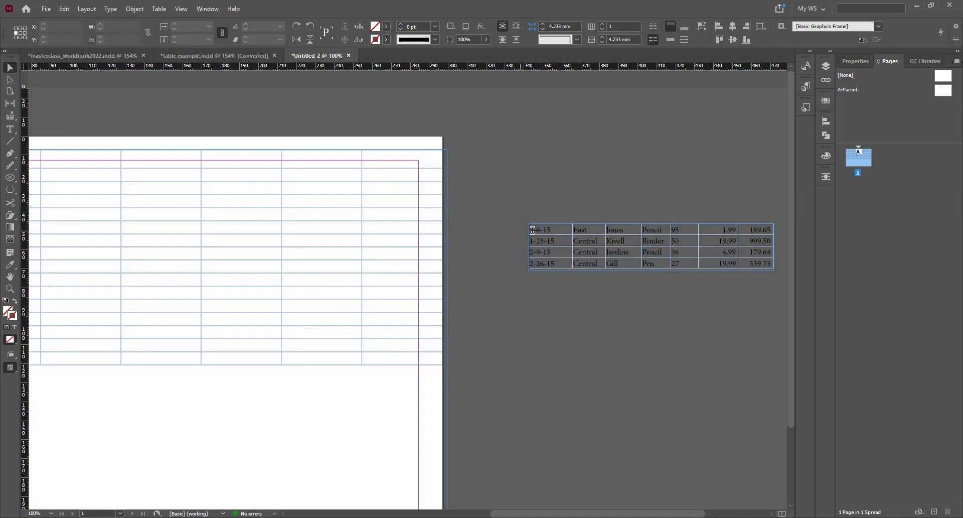
left_click(524, 263, "shift")
key("ctrl+c")
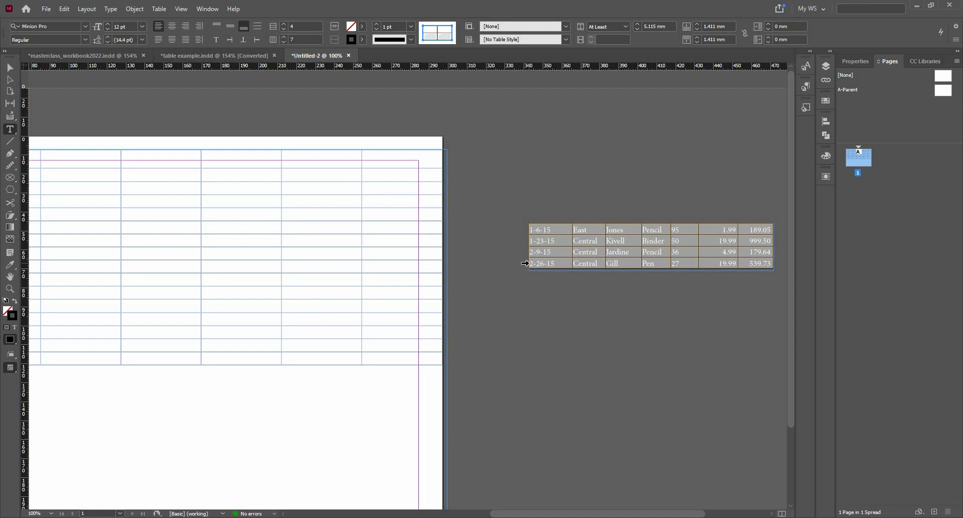
Step: Paste the copied cells into the four rows directly below the large table's first row
left_click(6, 70)
left_click(219, 123)
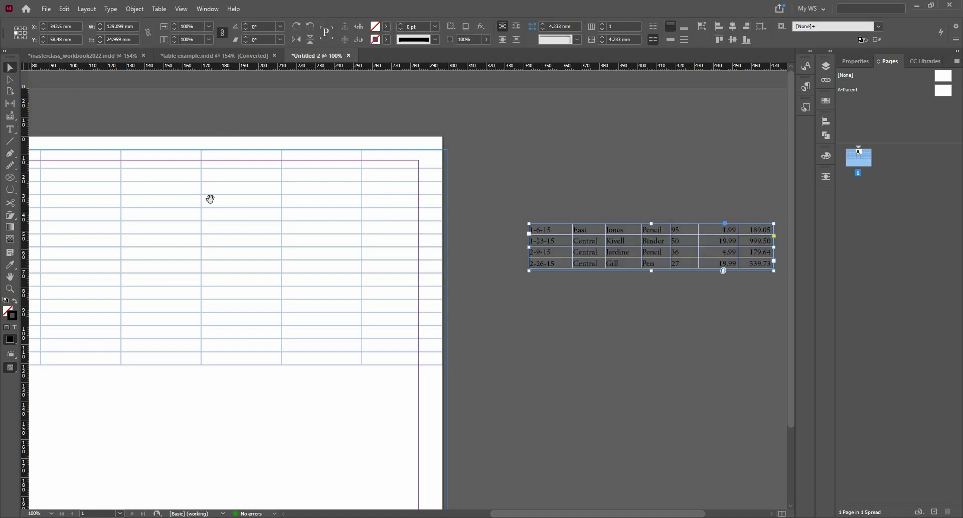
scroll(355, 261, "left", 5)
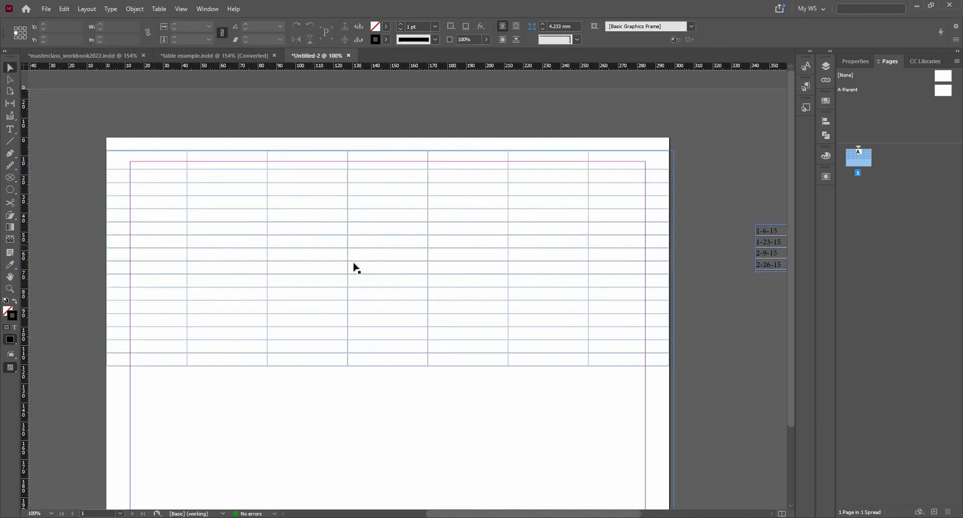
left_click(100, 177)
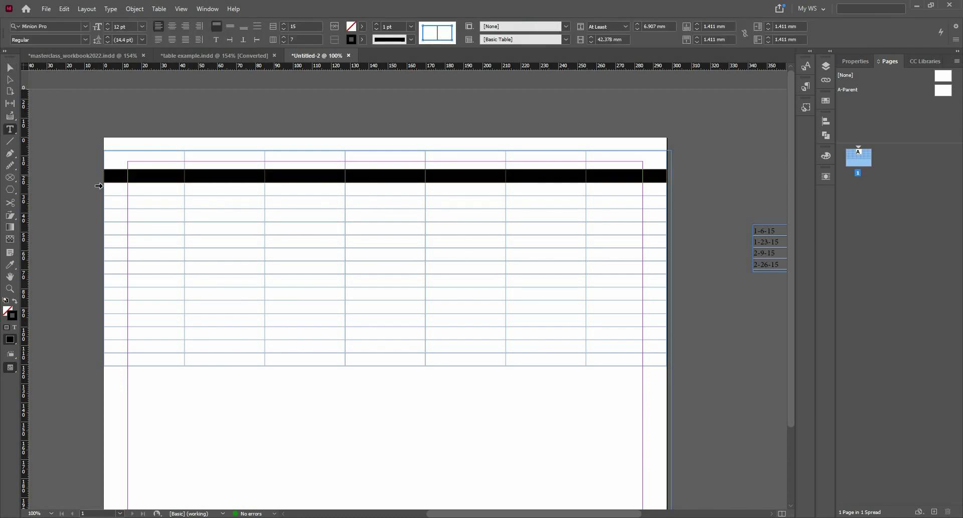
left_click_drag(99, 186, 100, 219)
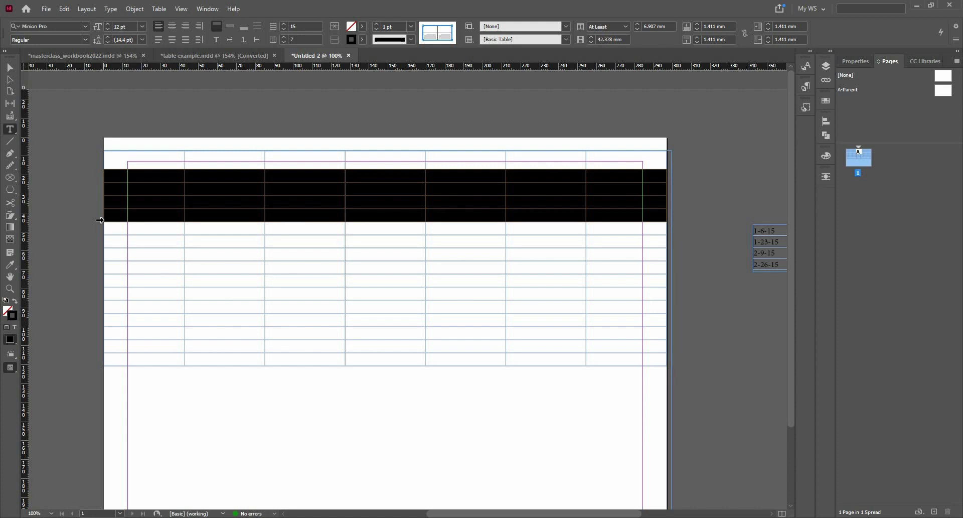
key("ctrl+v")
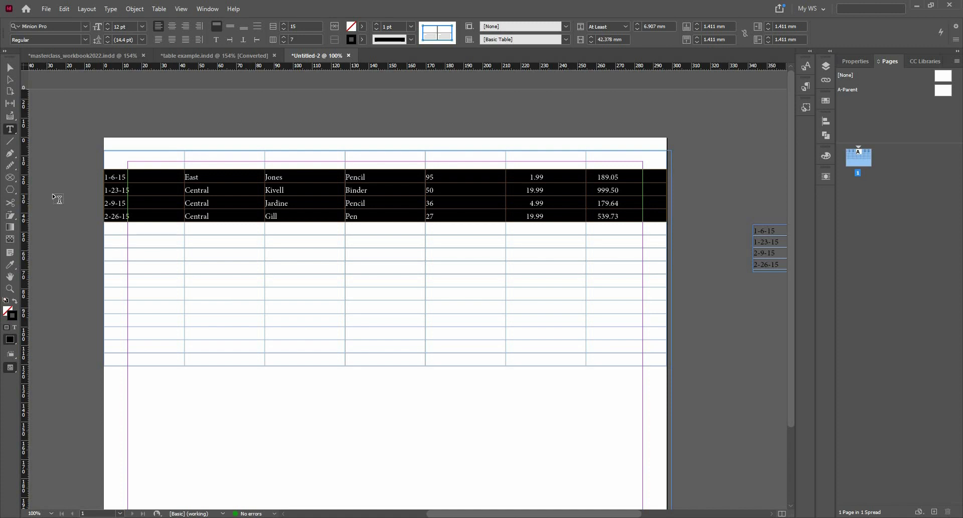
key("Escape")
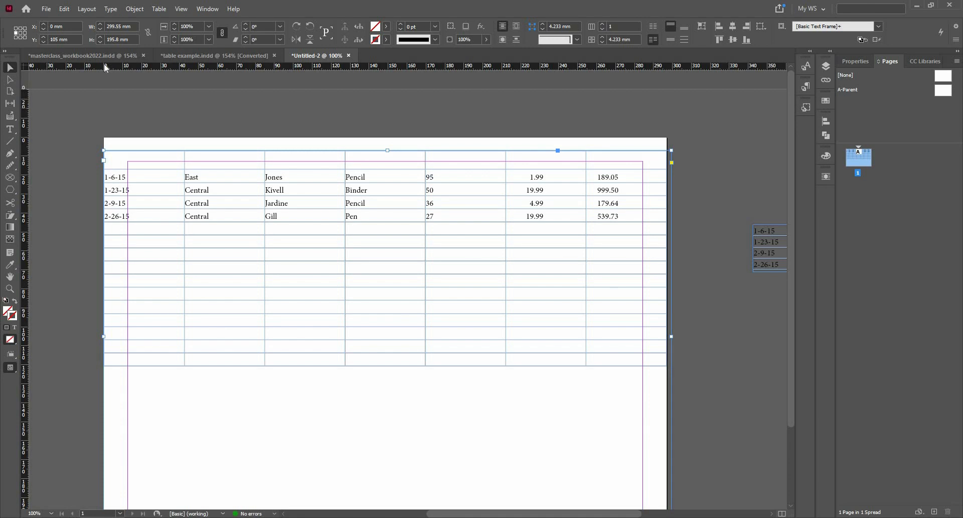
Step: Add a second page and draw an empty text frame about 185 mm tall on it, spanning the height between the margins
left_click(934, 511)
scroll(105, 92, "down", 1)
left_click(10, 129)
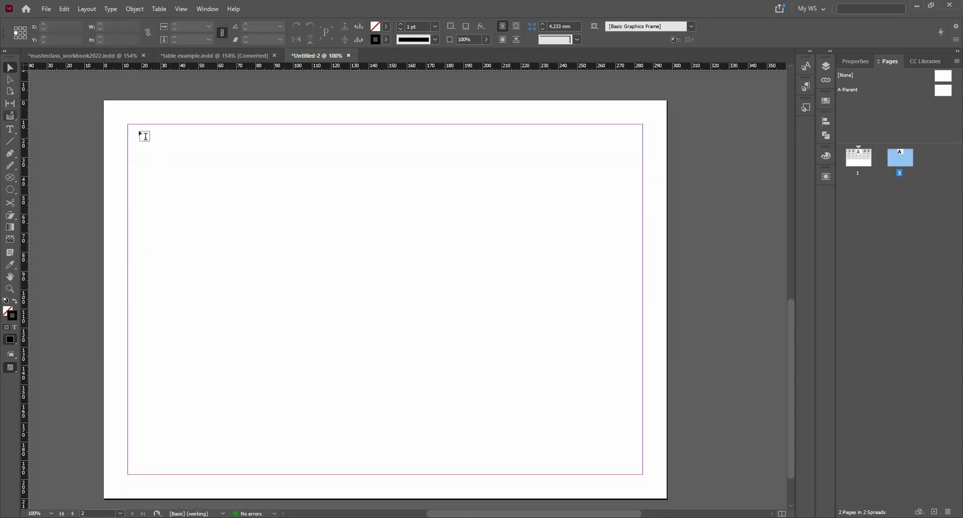
left_click_drag(132, 125, 482, 473)
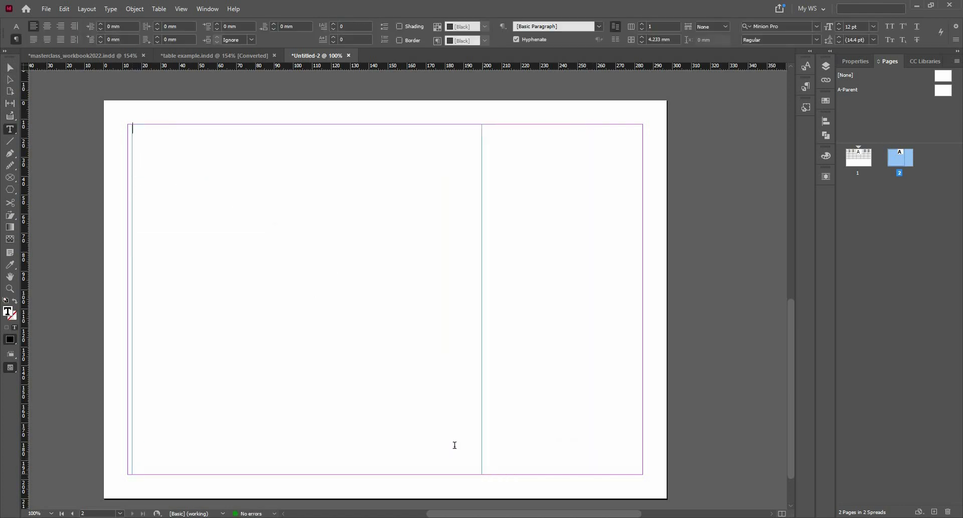
Step: Try to place the "table data" workbook into the new text frame with import options shown
left_click(45, 9)
left_click(129, 150)
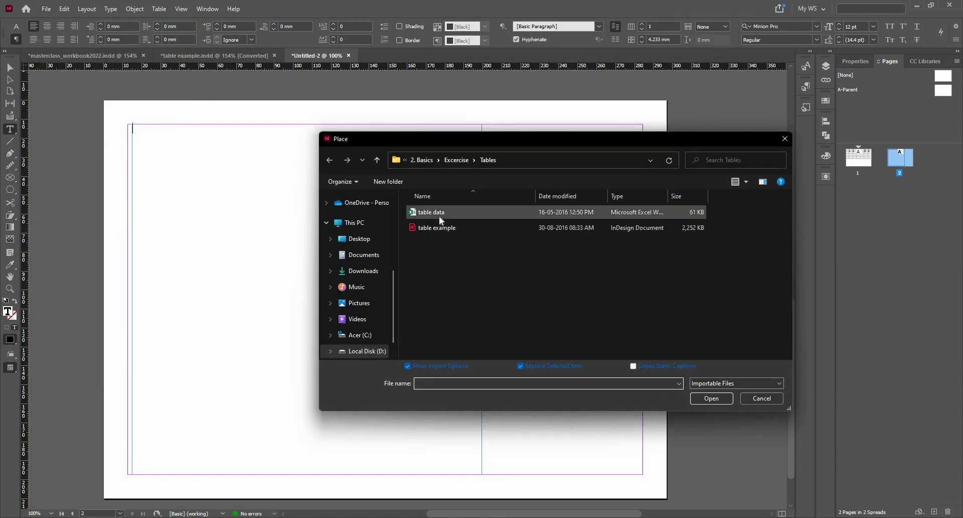
left_click(440, 220)
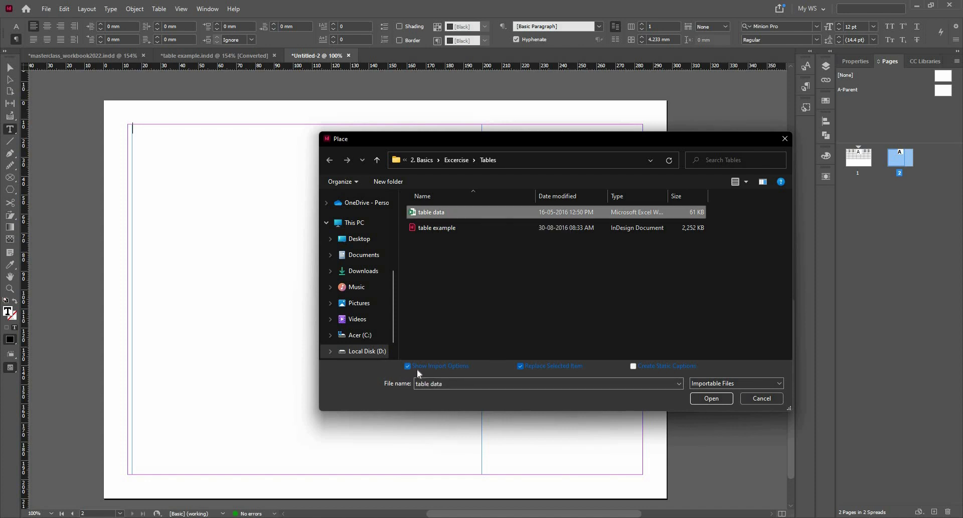
left_click(711, 399)
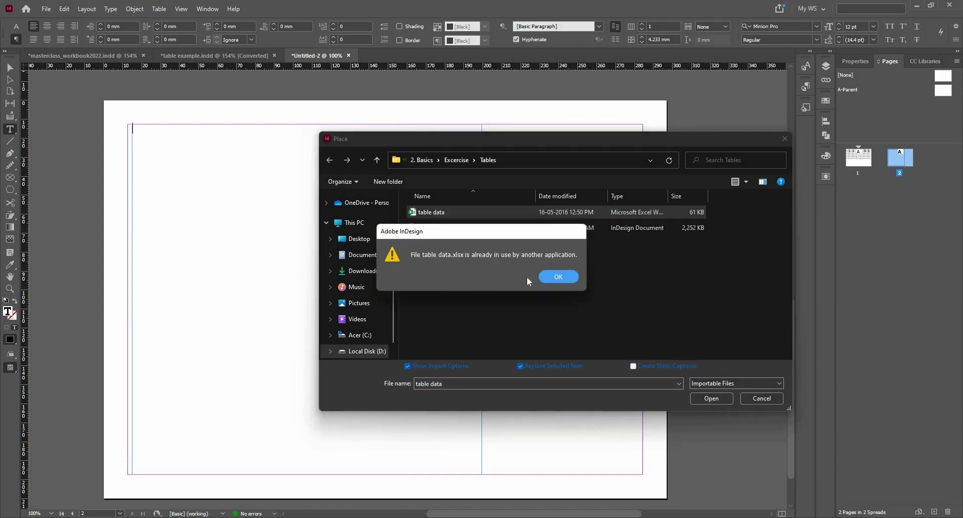
left_click(561, 278)
left_click(563, 278)
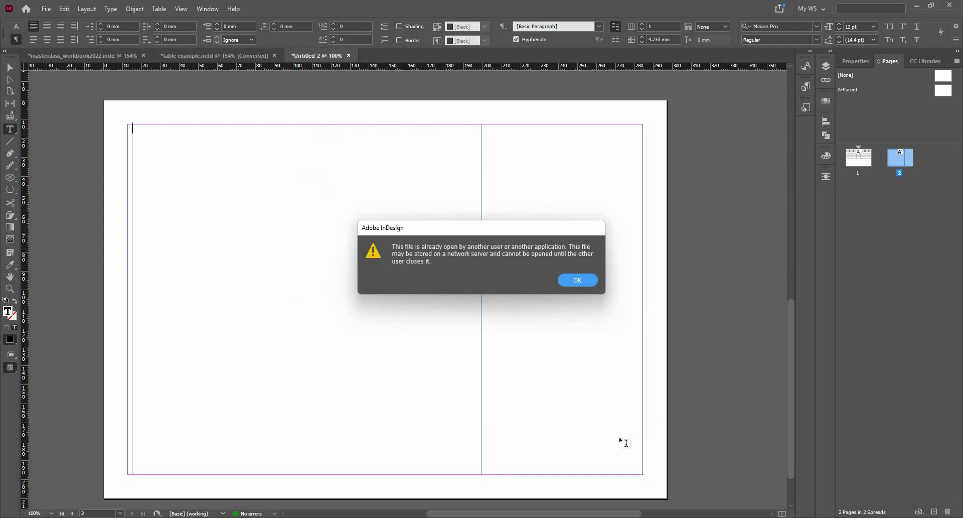
Step: Switch to Excel, close the "table data" workbook and return to the InDesign document
left_click(921, 4)
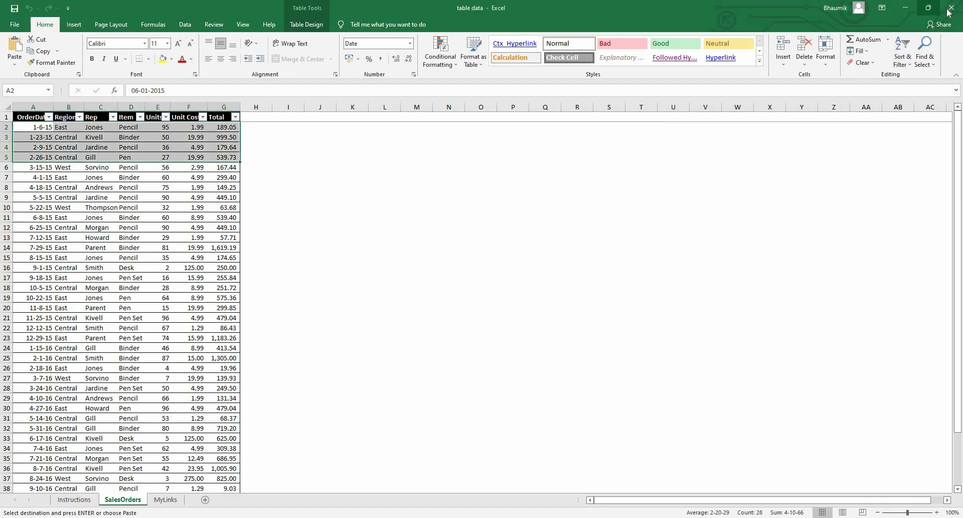
left_click(950, 6)
left_click(482, 517)
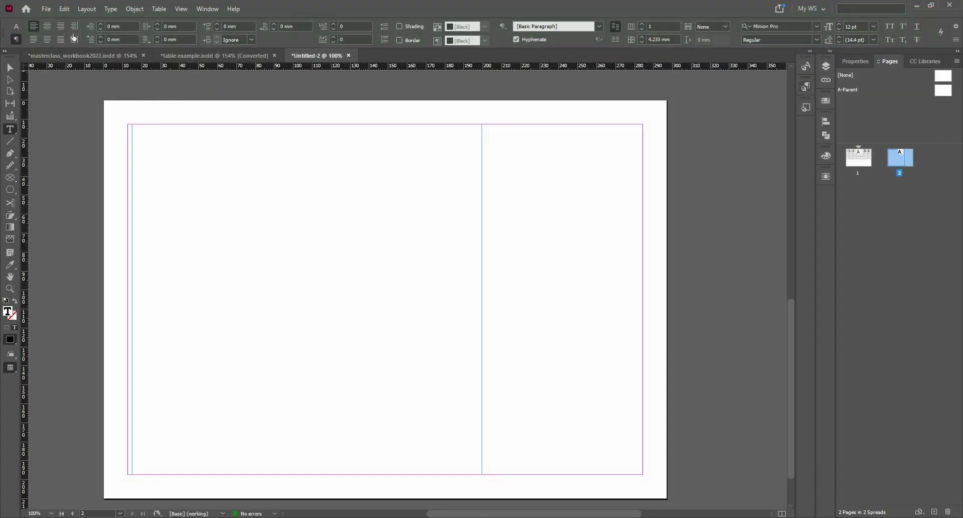
Step: Place the "table data" workbook in the text frame, importing SalesOrders range A1:G44 as an unformatted table with the [Basic Table] style
left_click(41, 5)
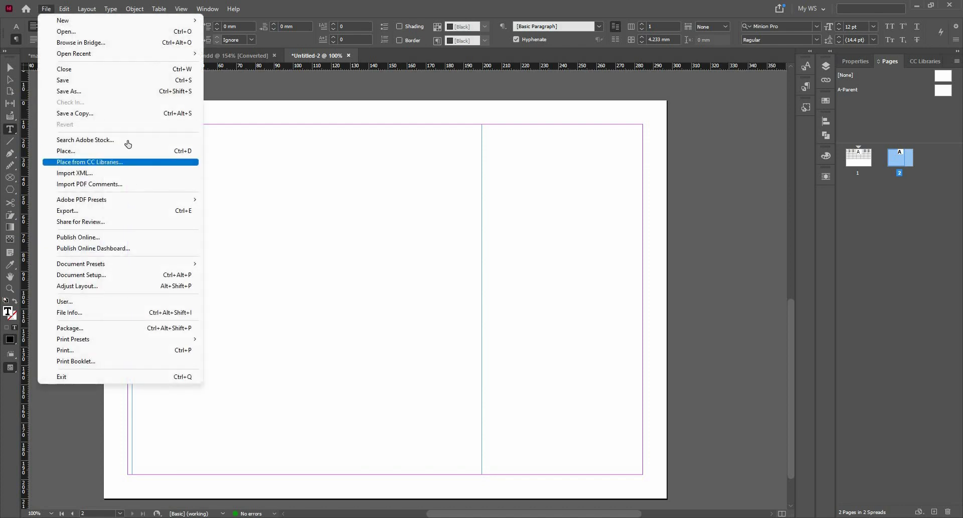
left_click(160, 151)
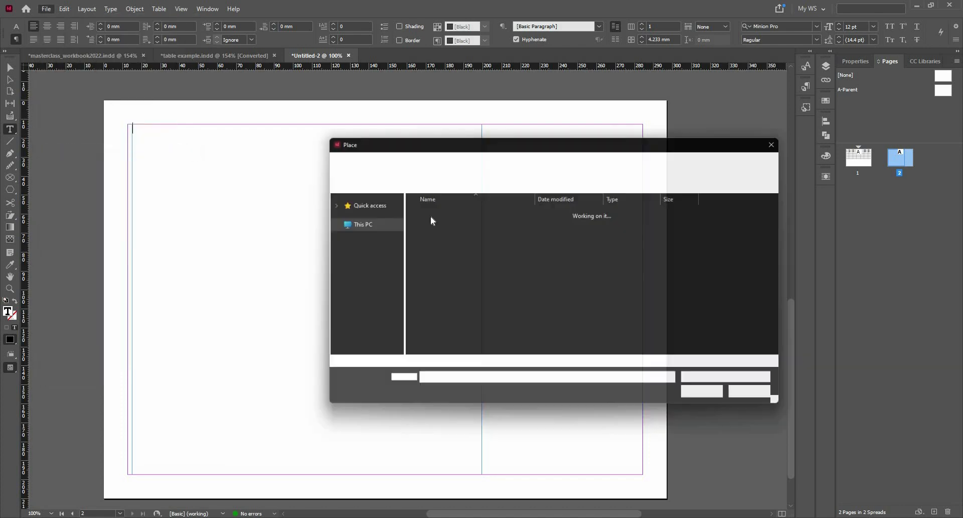
left_click(435, 212)
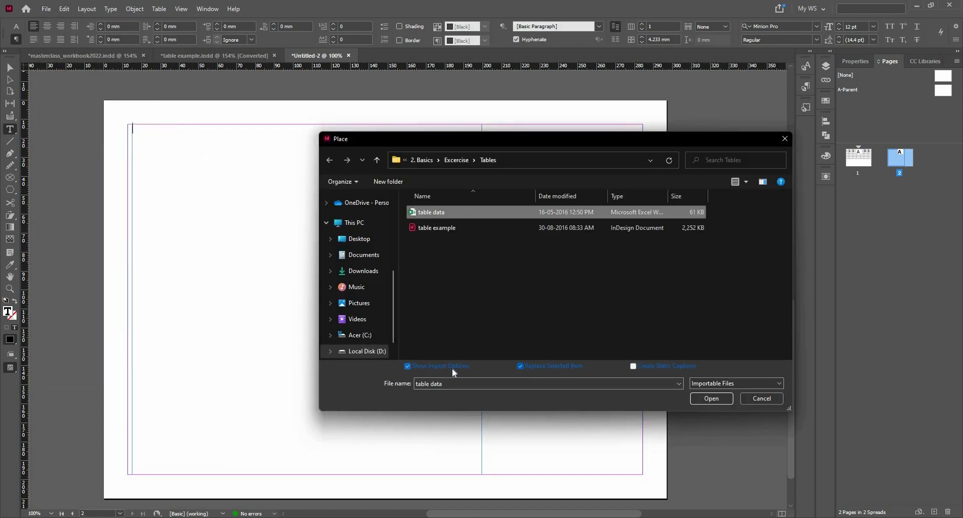
left_click(712, 399)
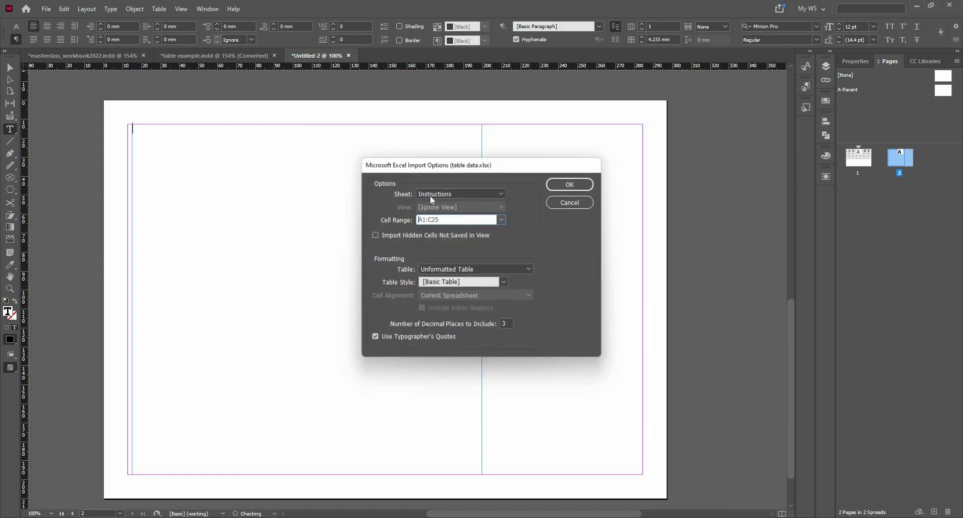
left_click(433, 199)
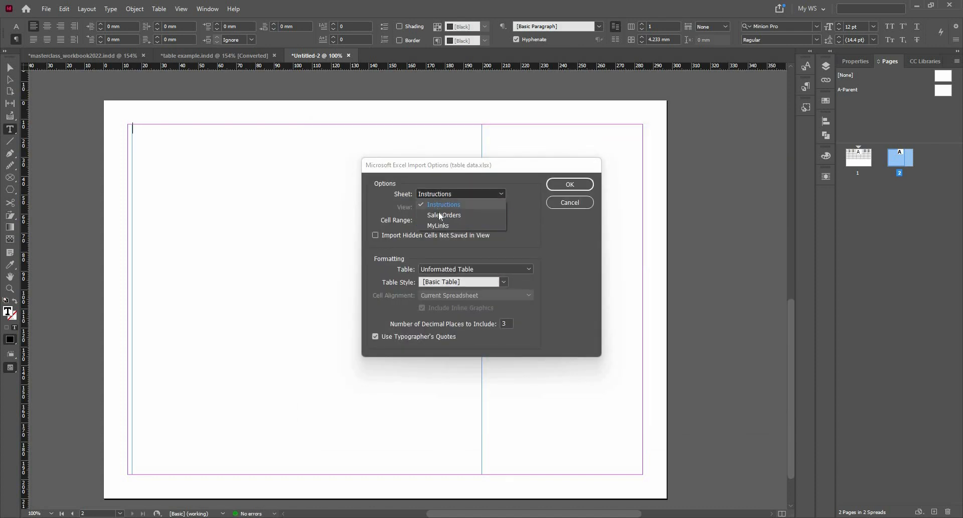
left_click(440, 215)
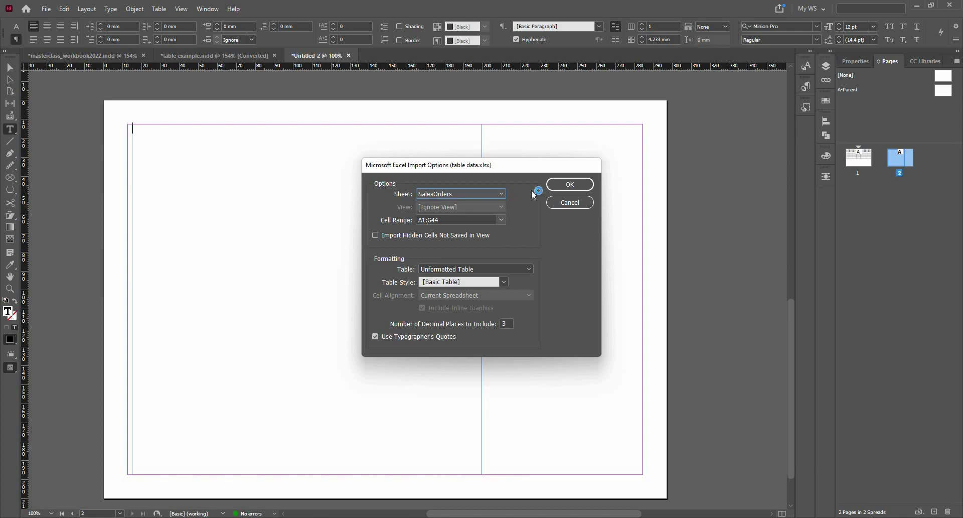
left_click(566, 192)
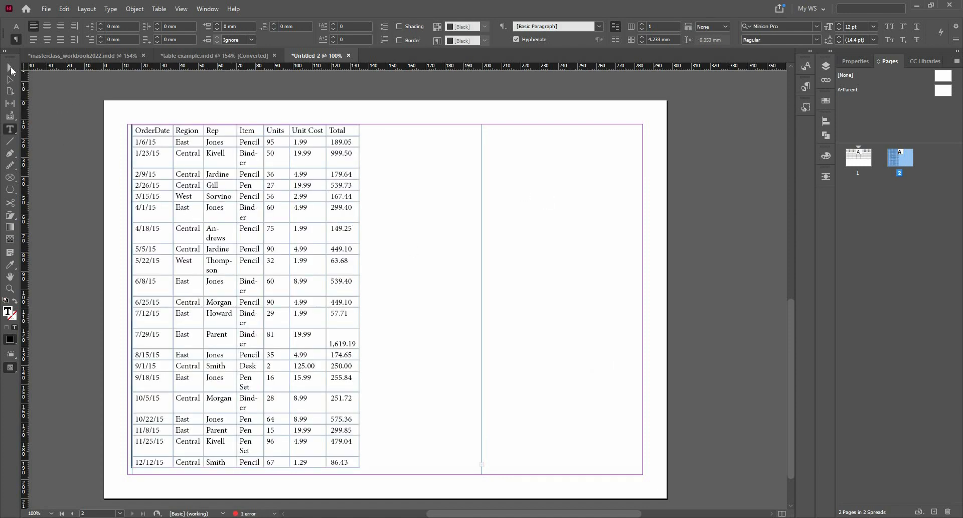
Step: Narrow the table's frame to about 123 mm and flow its overset rows into a threaded frame beside it, about 124.5 mm wide
key("Escape")
left_click_drag(482, 301, 367, 316)
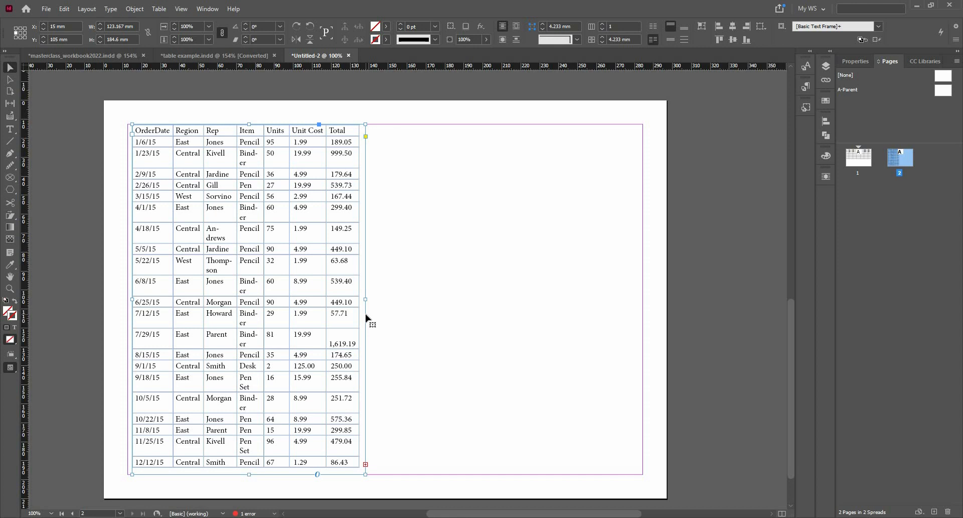
left_click(366, 465)
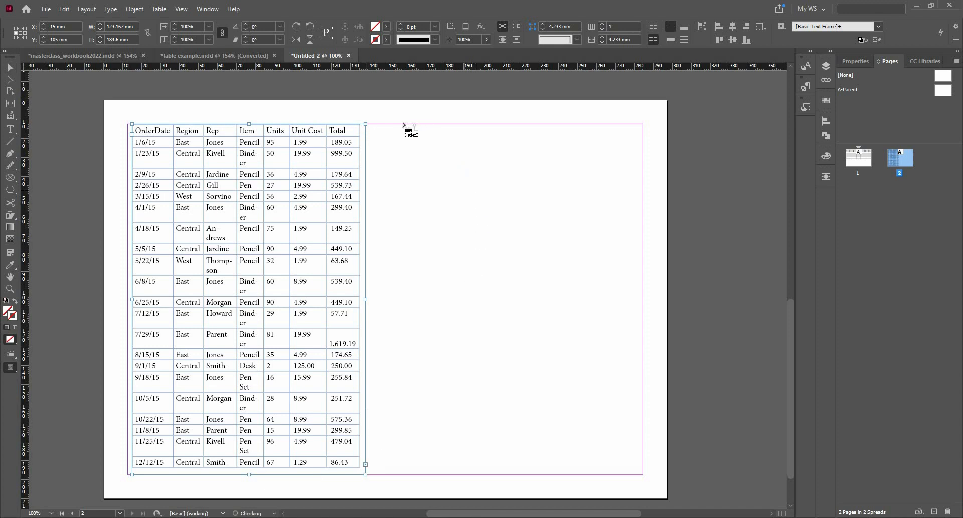
left_click_drag(468, 271, 612, 474)
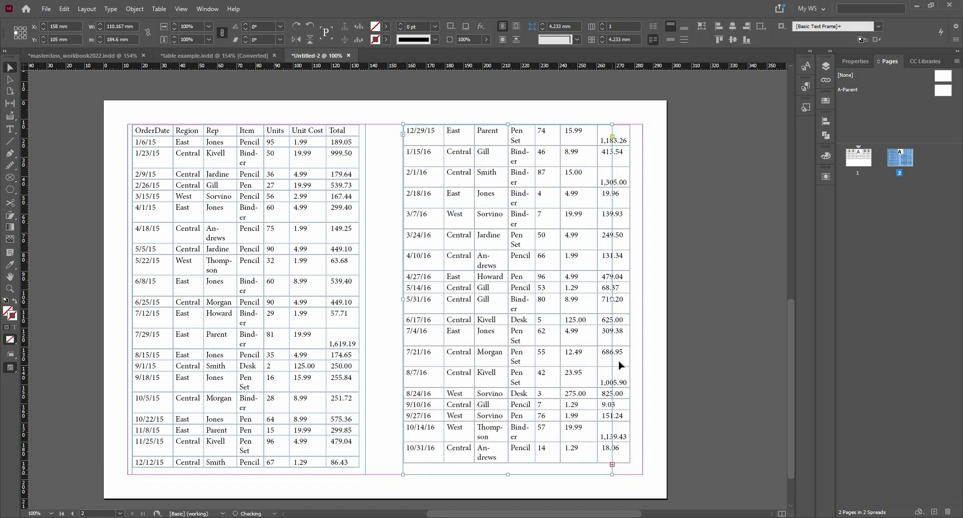
left_click_drag(612, 298, 640, 305)
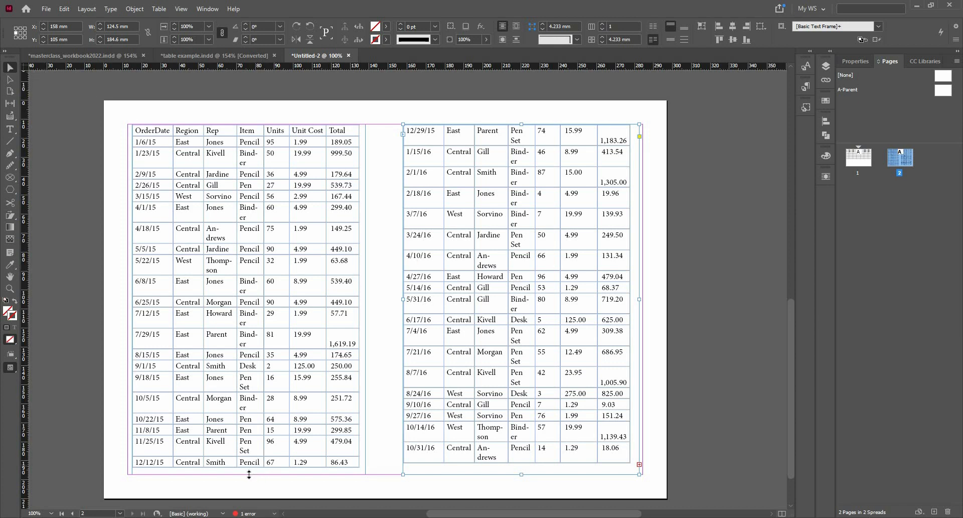
Step: Shorten the first table frame to about 129 mm and stretch it back to about 183 mm tall, reflowing rows between the threaded frames
left_click_drag(250, 469, 251, 369)
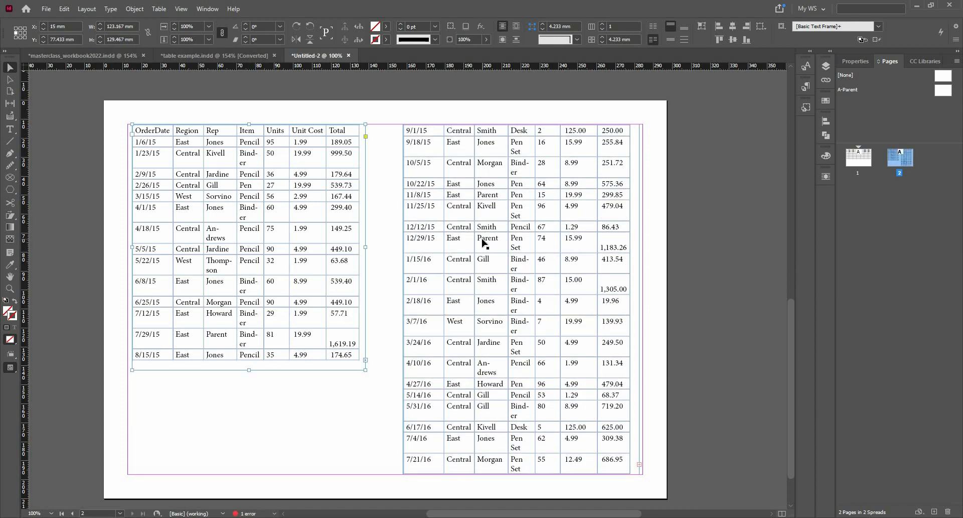
left_click_drag(249, 370, 256, 476)
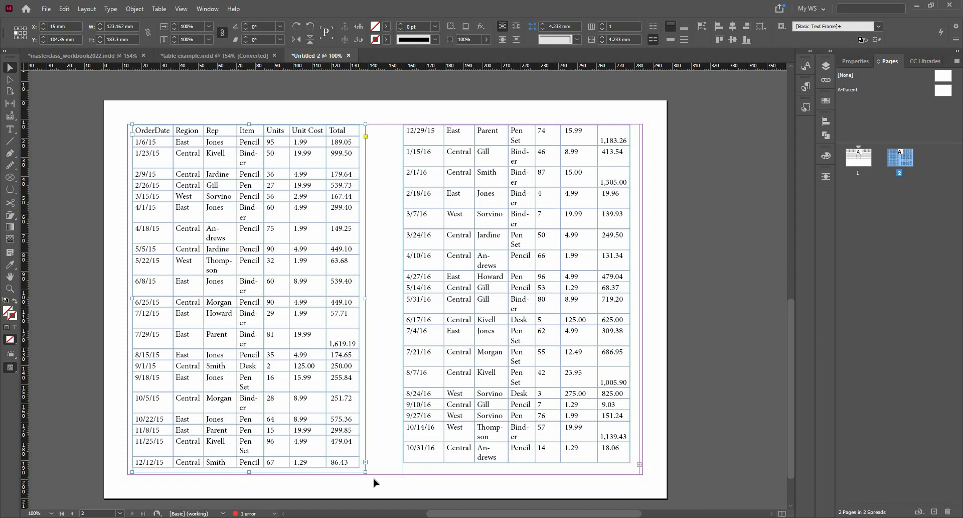
Step: Create a new one-page landscape document in millimetres, 297 × 210 mm, without facing pages or a primary text frame
left_click(45, 11)
mouse_move(143, 20)
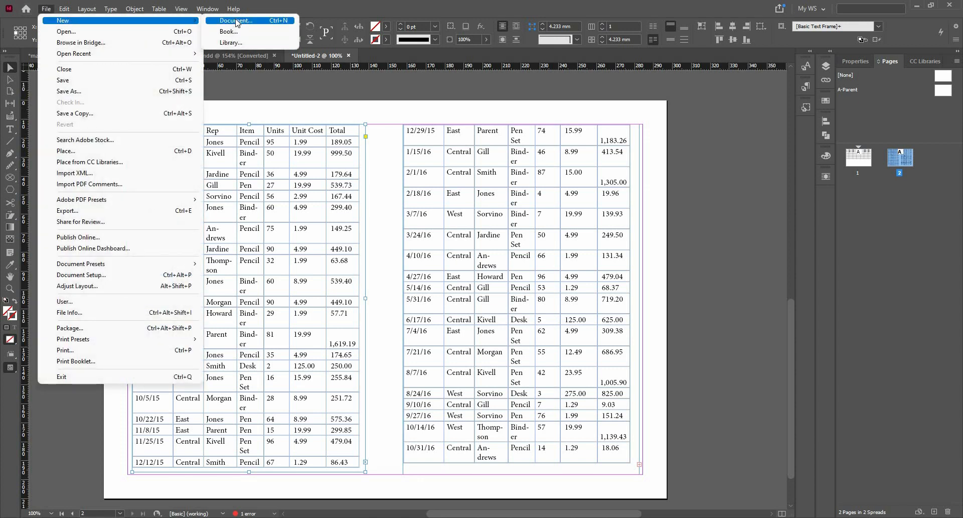
left_click(236, 21)
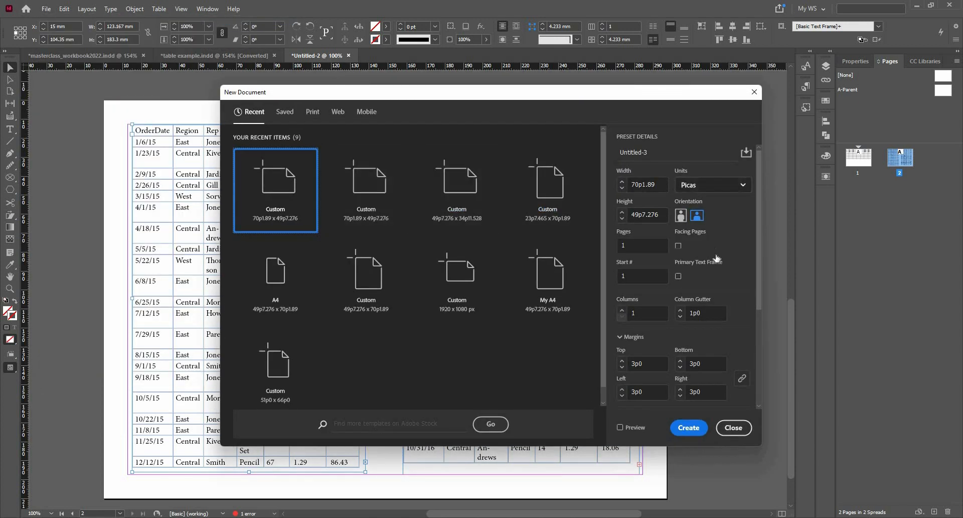
left_click(712, 185)
left_click(716, 253)
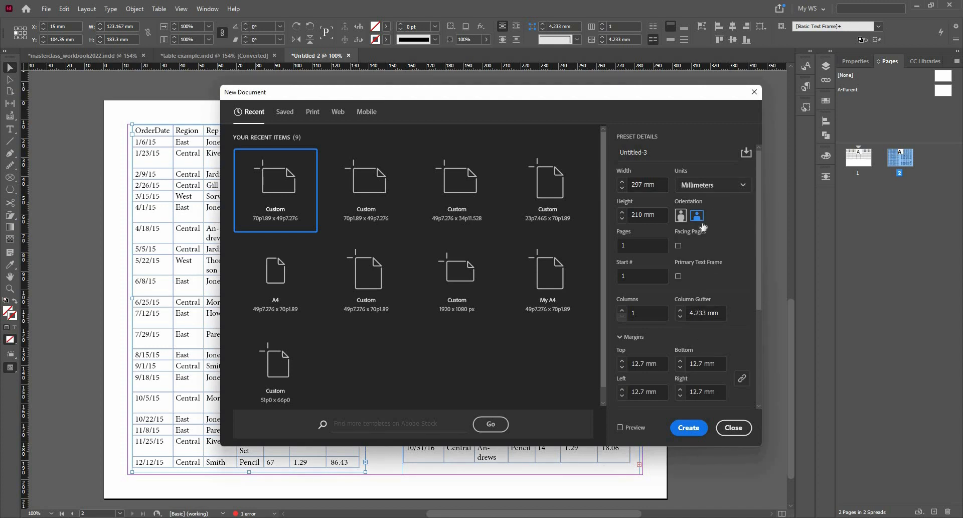
left_click(634, 428)
left_click(688, 430)
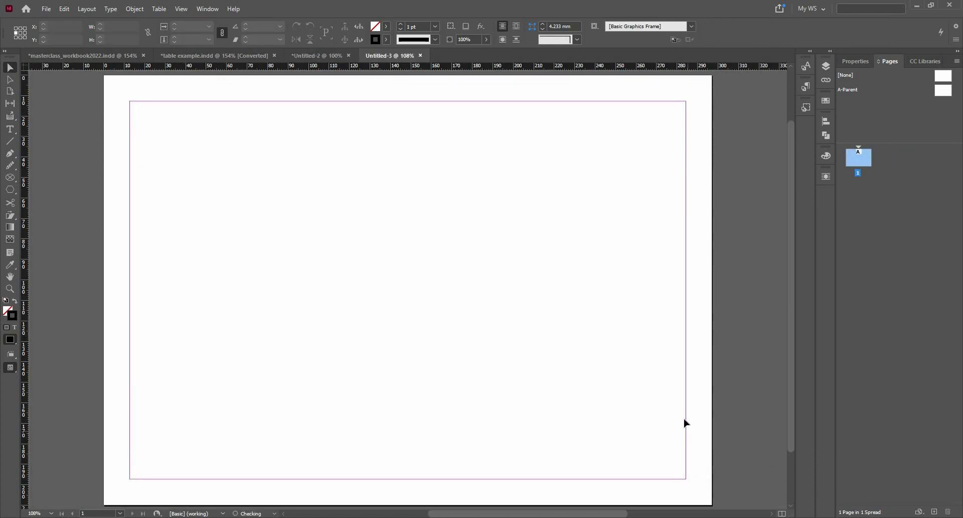
Step: On A-Parent, draw a text frame about 131.8 × 184.6 mm covering the right half of the margin area, and return to page 1
double_click(944, 91)
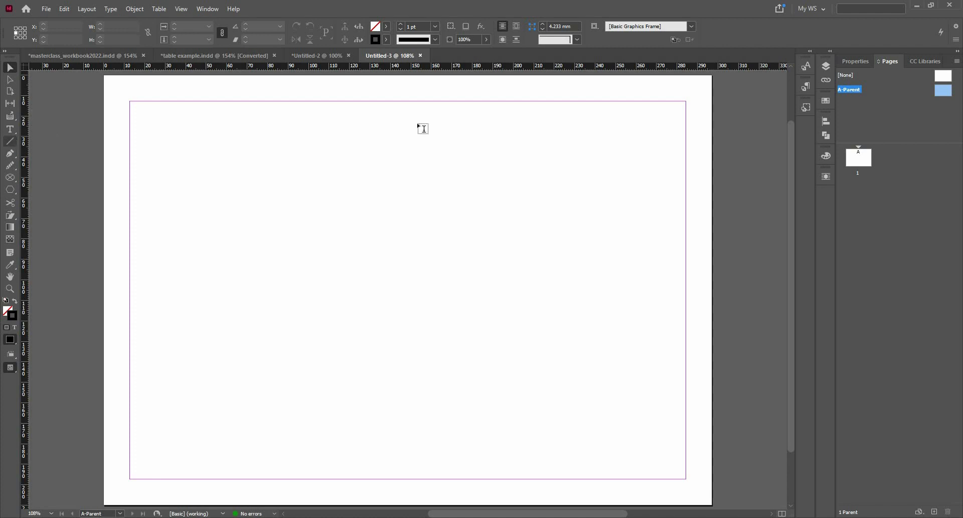
key("t")
left_click_drag(580, 353, 686, 479)
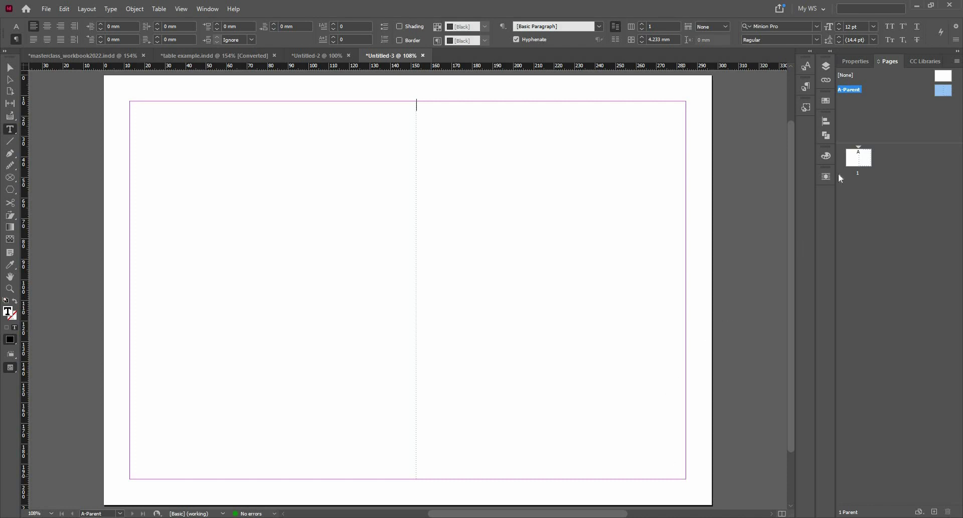
double_click(858, 166)
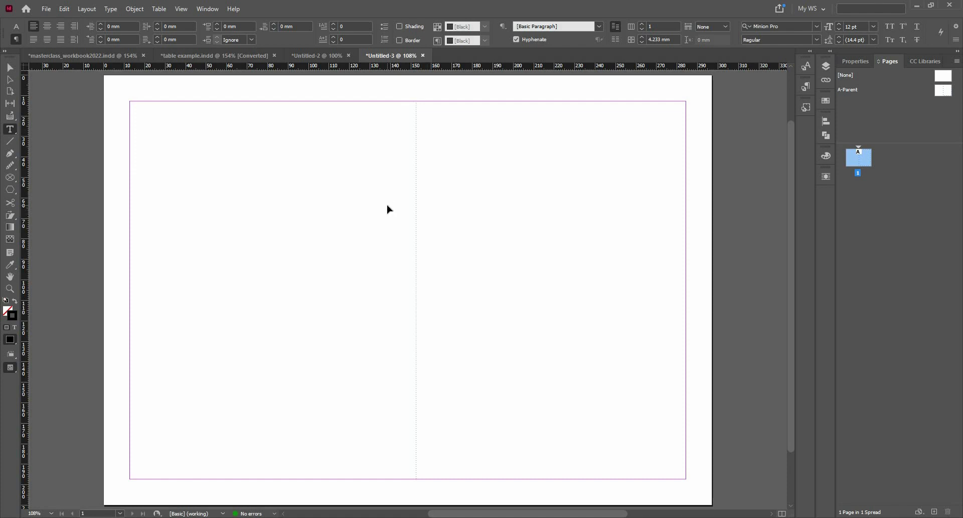
Step: Undo the stray text entry and override the parent text frame on page 1 so that it is selected
type("1-6-15\tEast\tJones\tPencil\t95\t1.99\t189.05 1-23-15\tCentral\tKivell\tBinder\t50\t19.99\t999.50 2-9-15\tCentral\tJardine\tPencil\t36\t4.99\t179.64 2-26-15\tCentral\tGill\tPen\t27\t19.99\t539.73")
key("ctrl+z")
left_click(10, 67)
left_click(417, 224)
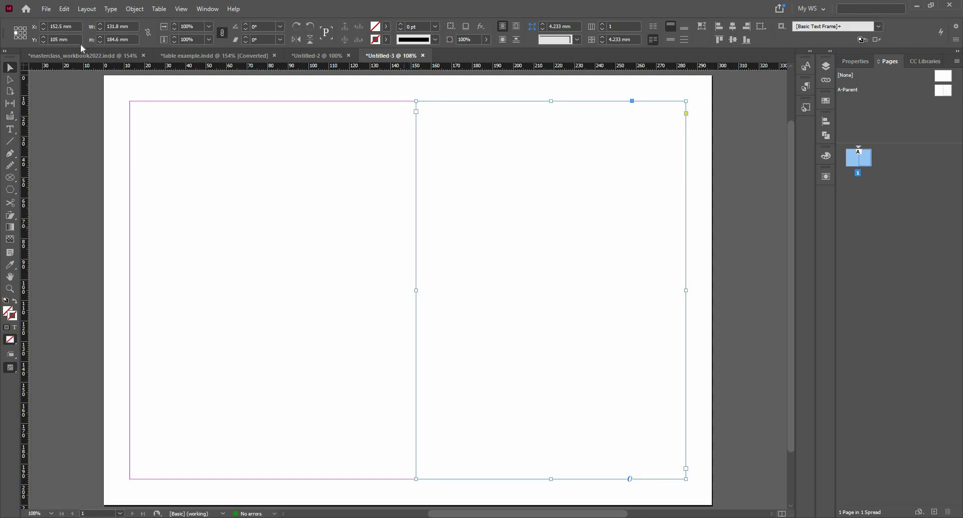
Step: Place the "table data" workbook in the overridden frame, importing SalesOrders range A1:G44 as an unformatted table with the [Basic Table] style
left_click(46, 9)
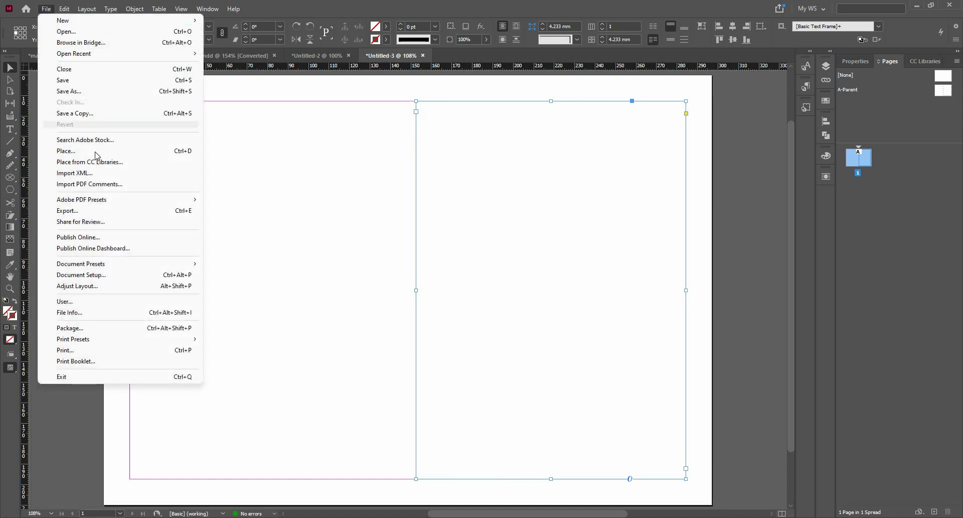
left_click(95, 150)
left_click(432, 212)
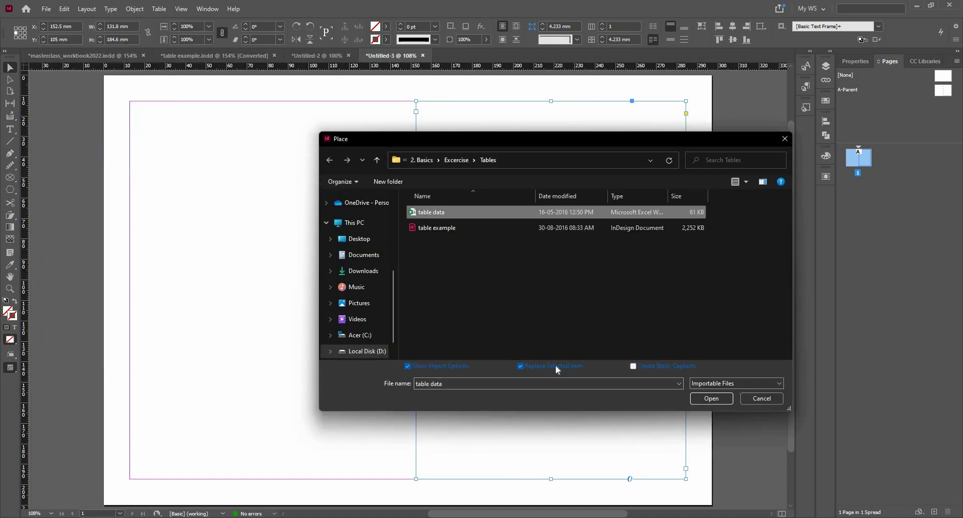
left_click(701, 398)
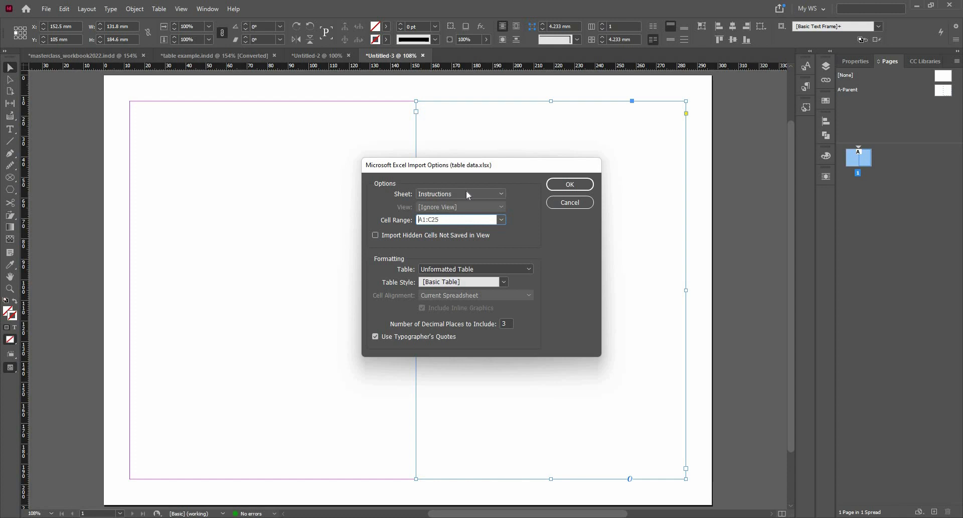
left_click(466, 191)
left_click(465, 213)
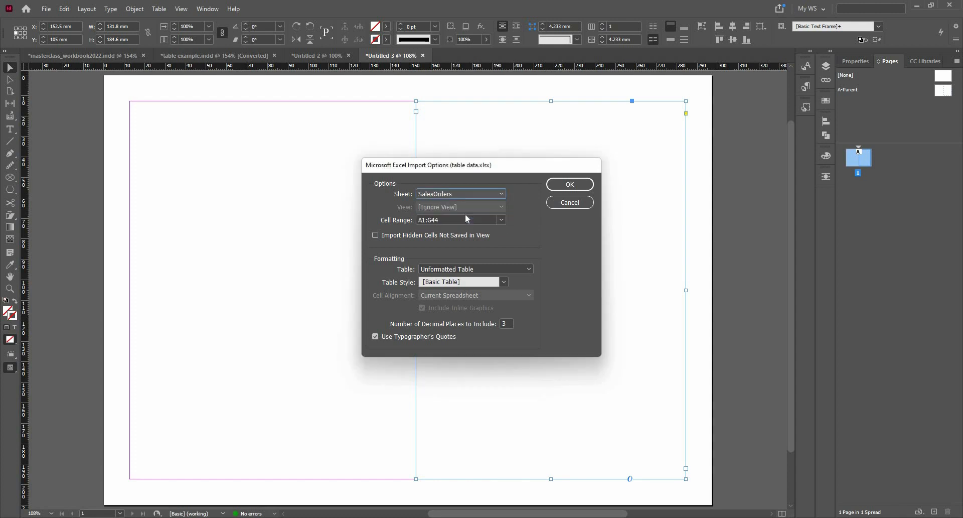
left_click(569, 195)
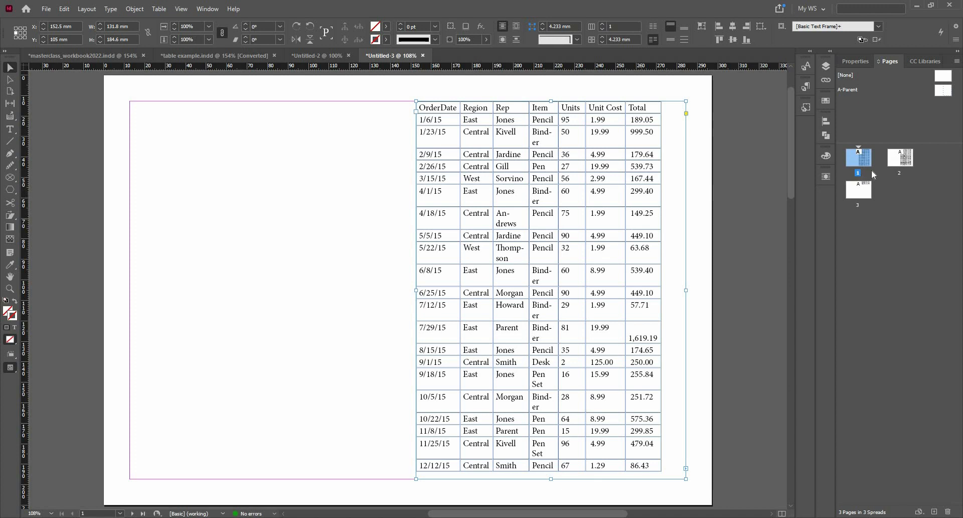
Step: Examine how the placed table continues across pages 2 and 3
left_click(859, 190)
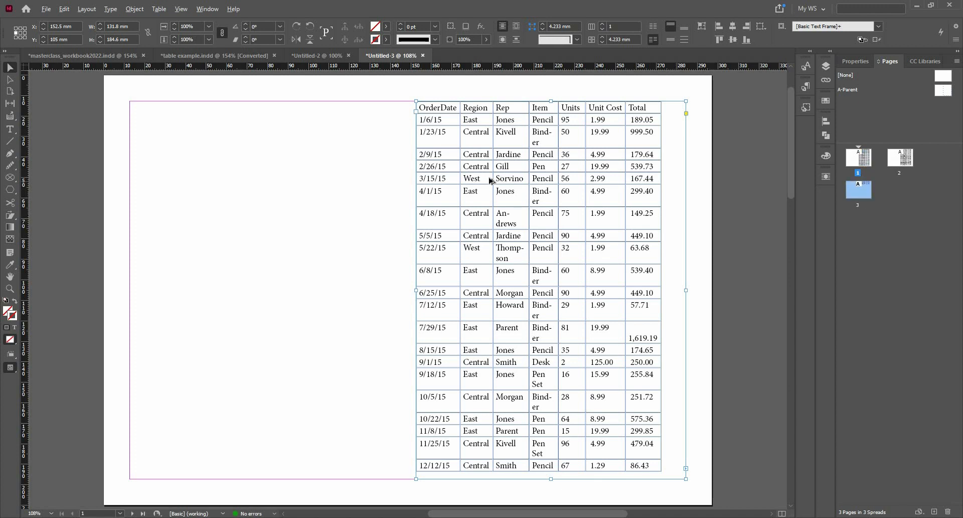
key("ctrl+minus")
key("ctrl+minus")
key("ctrl+minus")
key("ctrl+minus")
key("ctrl+equal")
key("ctrl+equal")
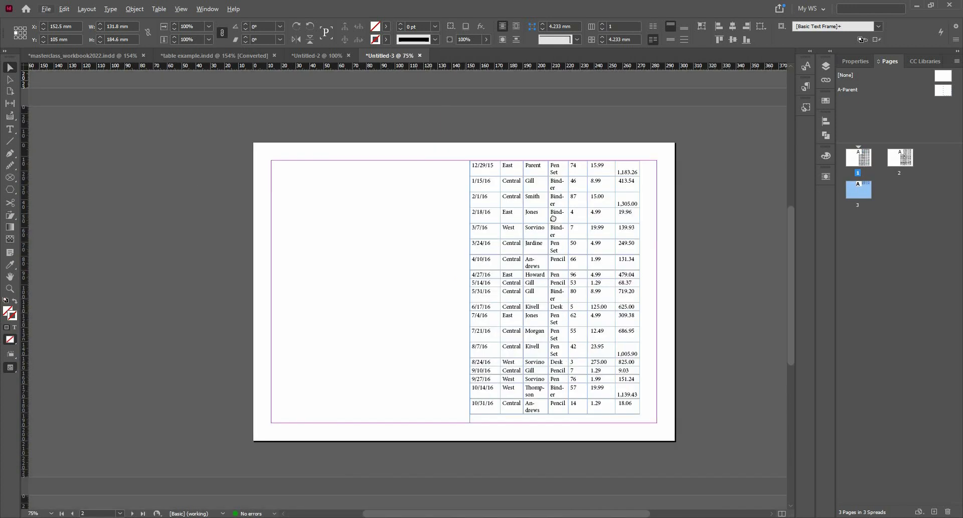
scroll(554, 306, "down", 3)
scroll(553, 309, "up", 1)
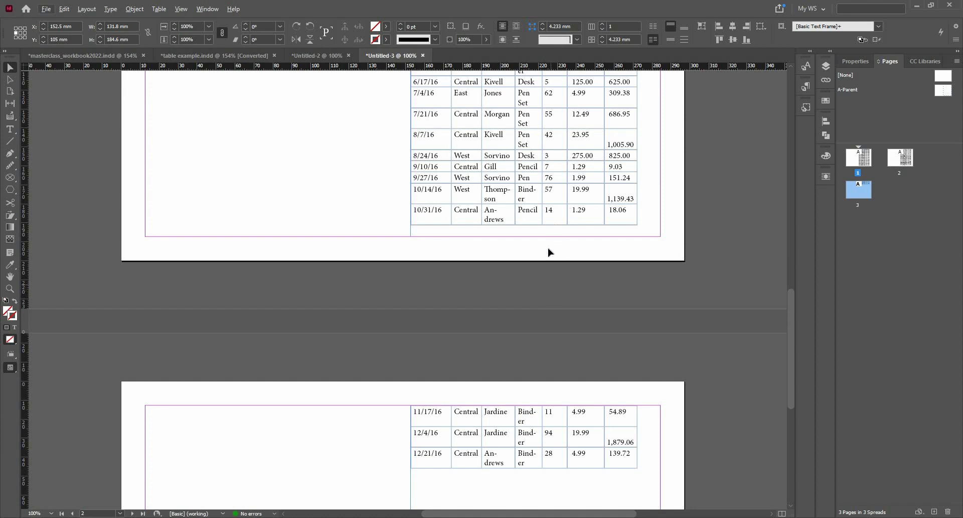
scroll(525, 303, "down", 2)
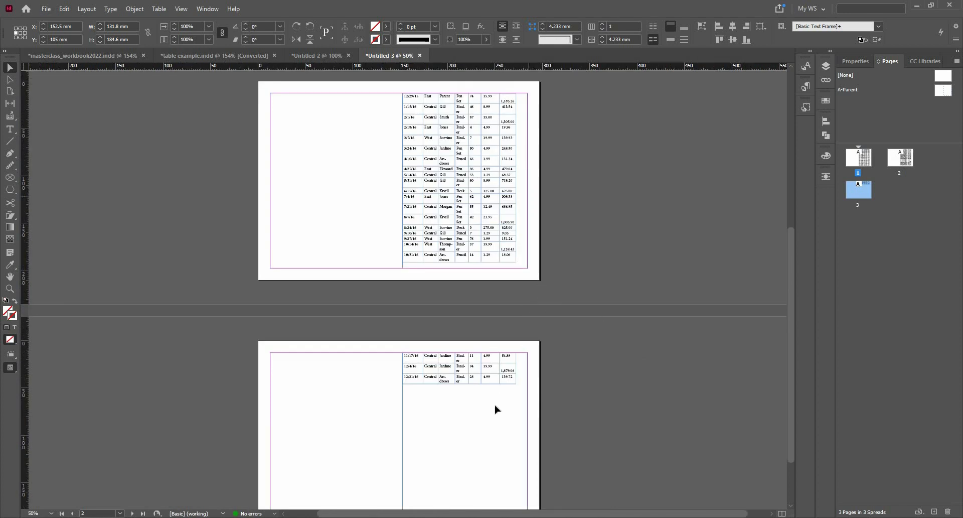
scroll(495, 410, "up", 1)
Step: Widen the table's Total and Item columns so that their entries fit on one line
left_click(510, 453)
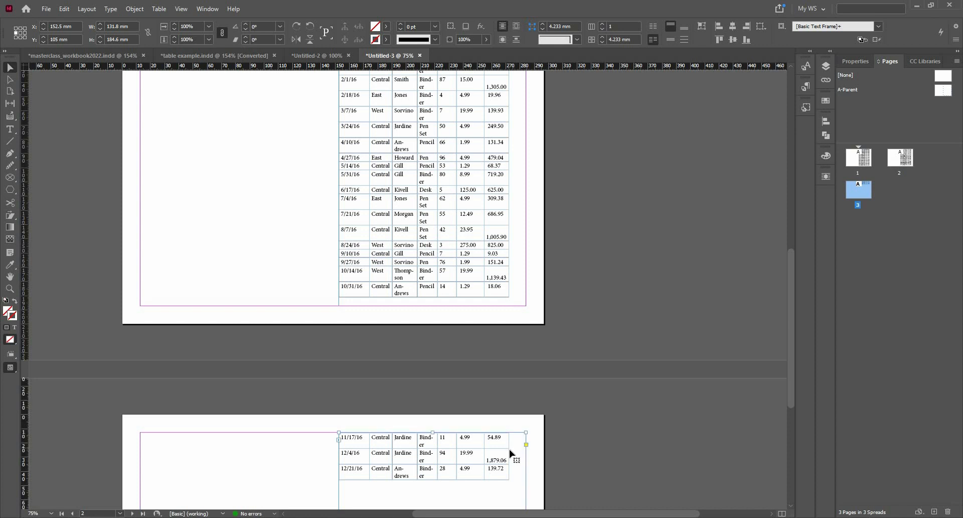
double_click(508, 449)
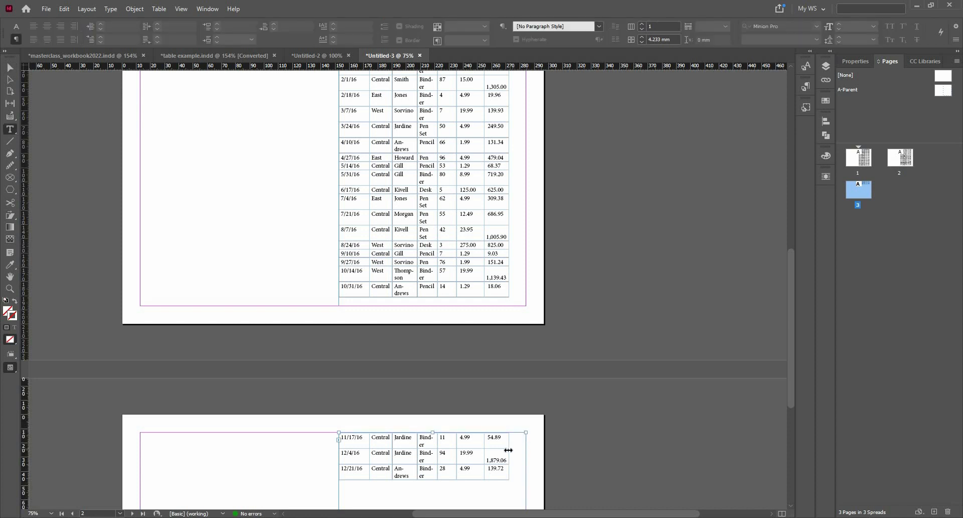
left_click_drag(509, 450, 518, 450)
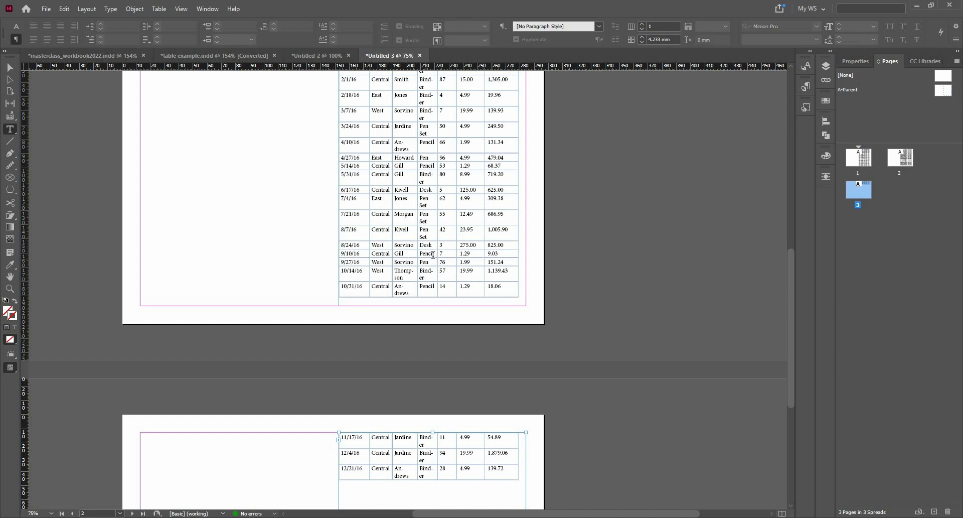
left_click_drag(439, 254, 447, 253)
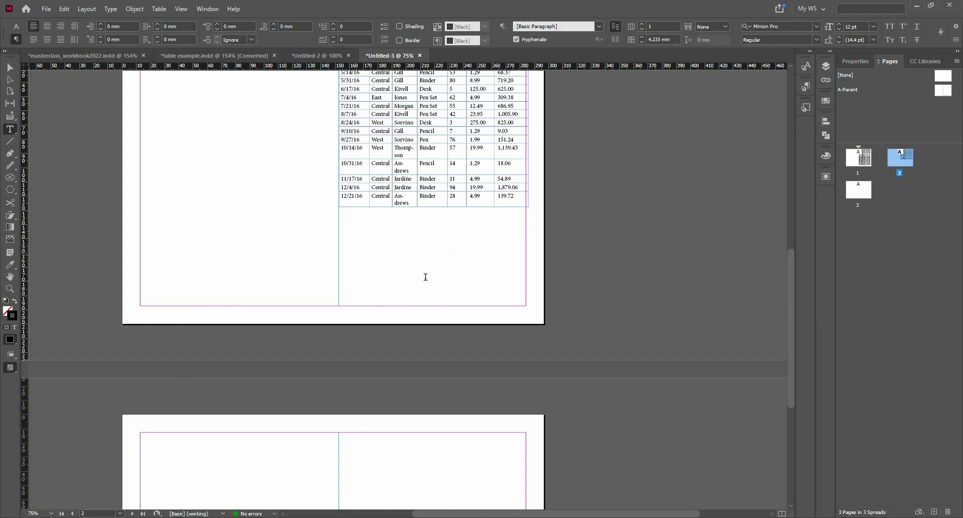
Step: Convert the table's first row, starting with OrderDate, to a header row
key("ctrl+minus")
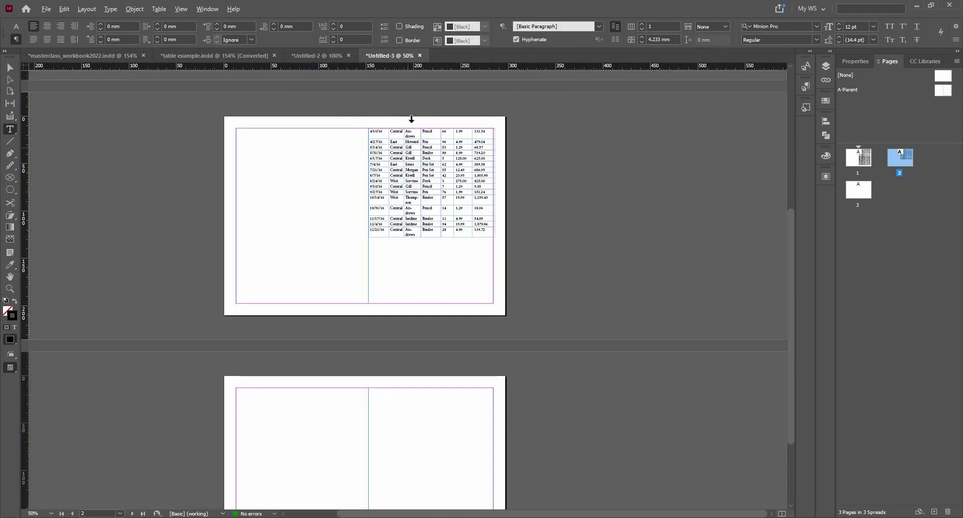
key("ctrl+equal")
key("ctrl+equal")
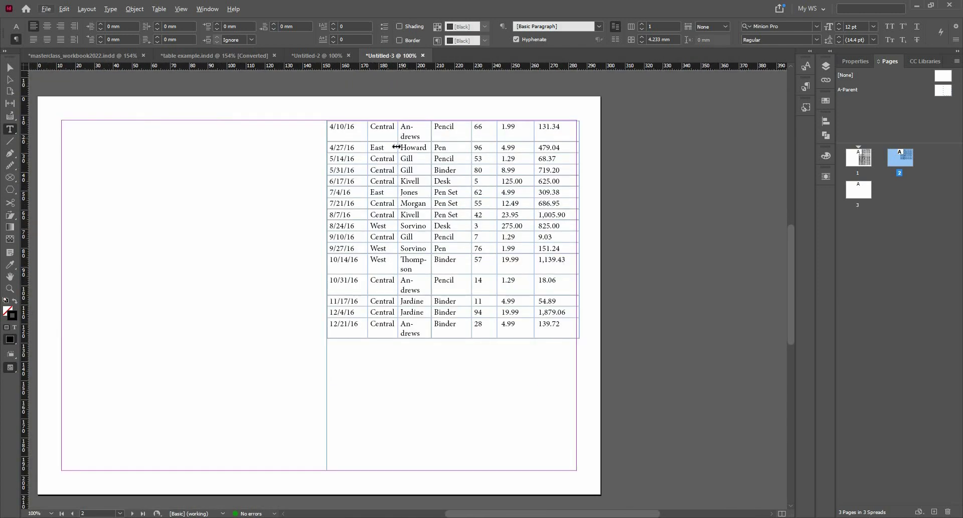
scroll(409, 223, "down", 1)
scroll(417, 135, "down", 1)
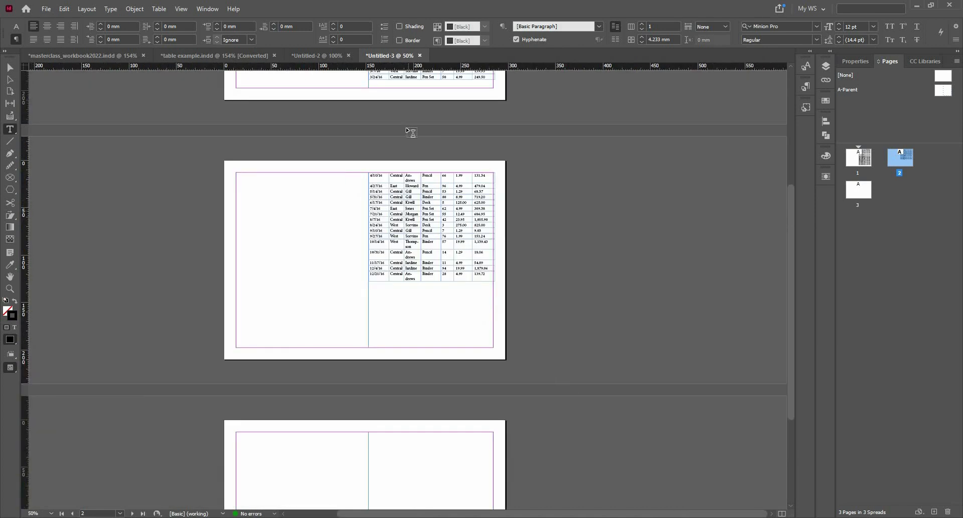
scroll(426, 114, "up", 5)
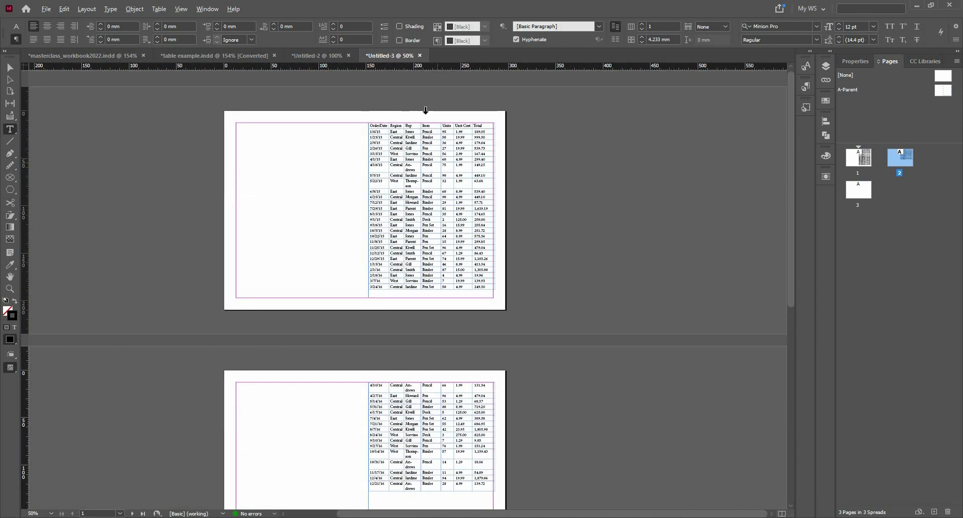
scroll(427, 115, "up", 2)
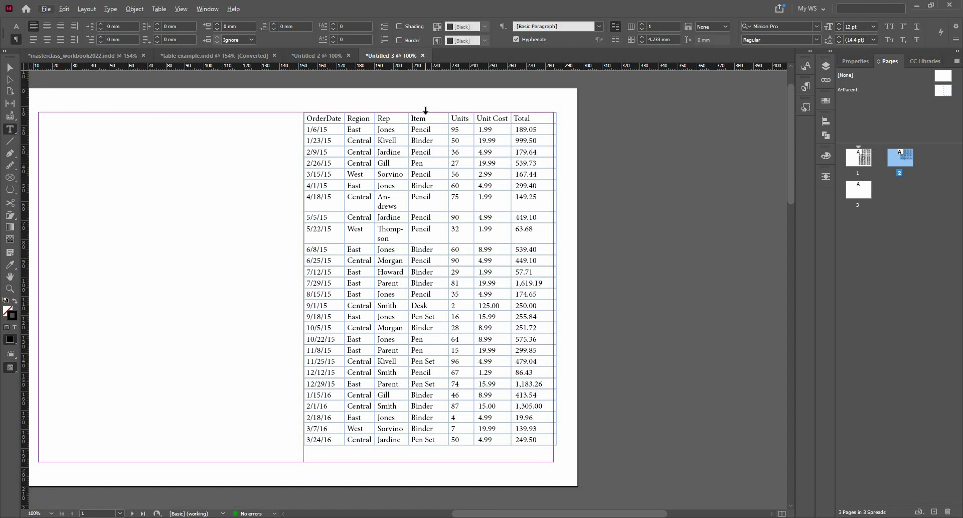
left_click(302, 118)
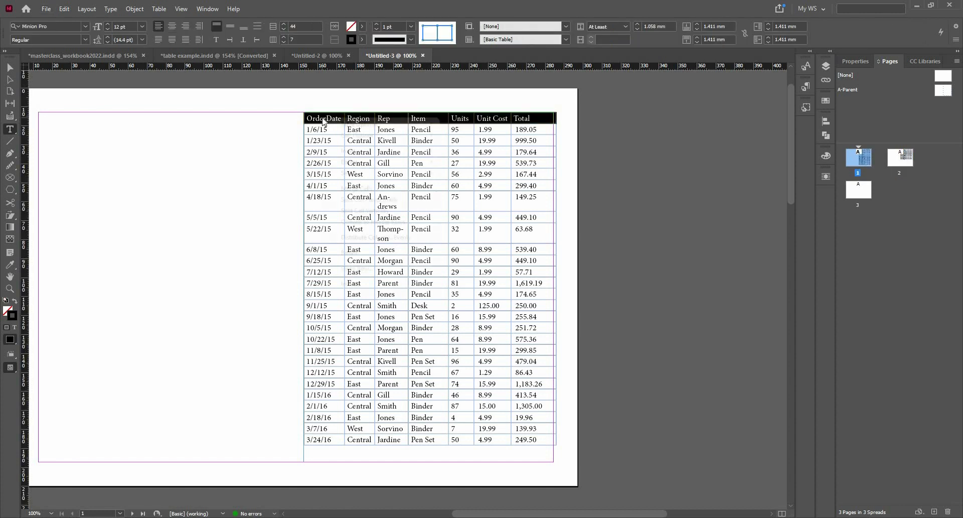
right_click(323, 118)
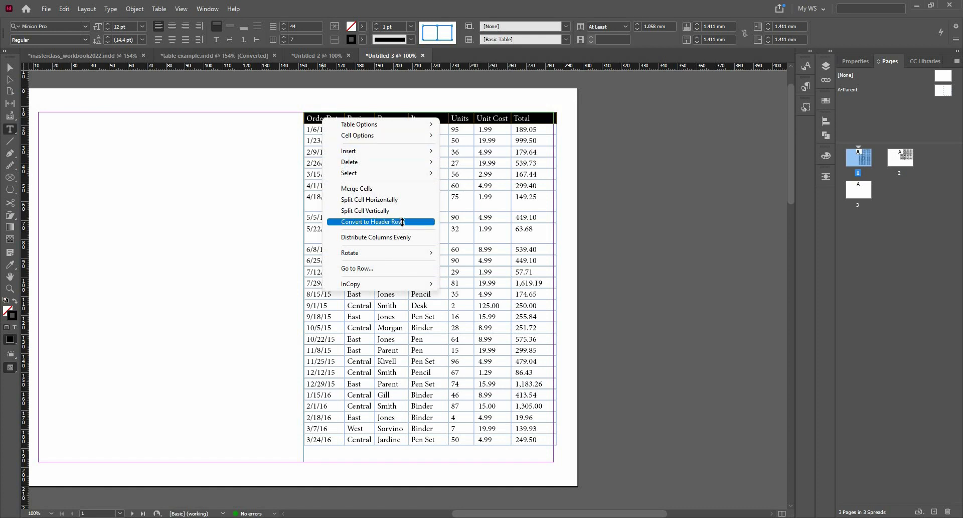
left_click(401, 223)
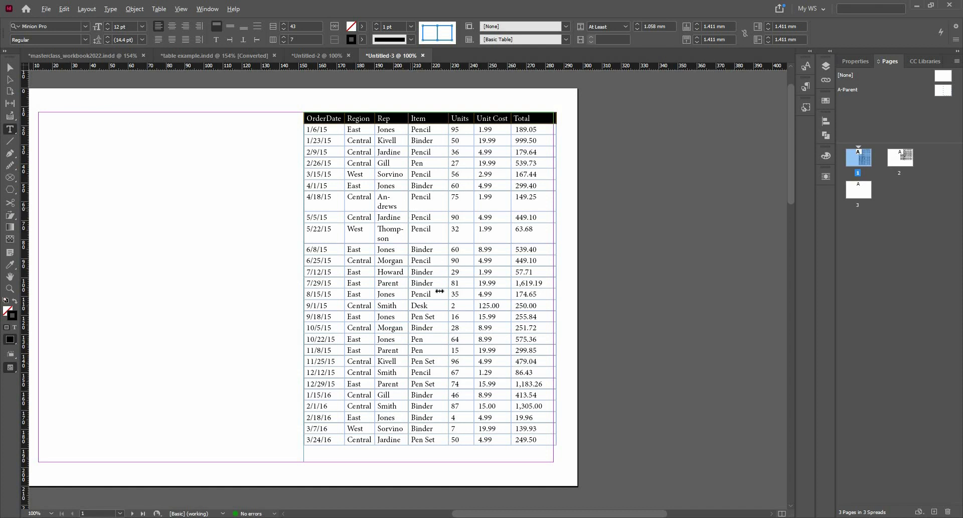
Step: Deselect the header row and inspect the top of the table on page 2 for the repeated header
key("ctrl+minus")
key("ctrl+equal")
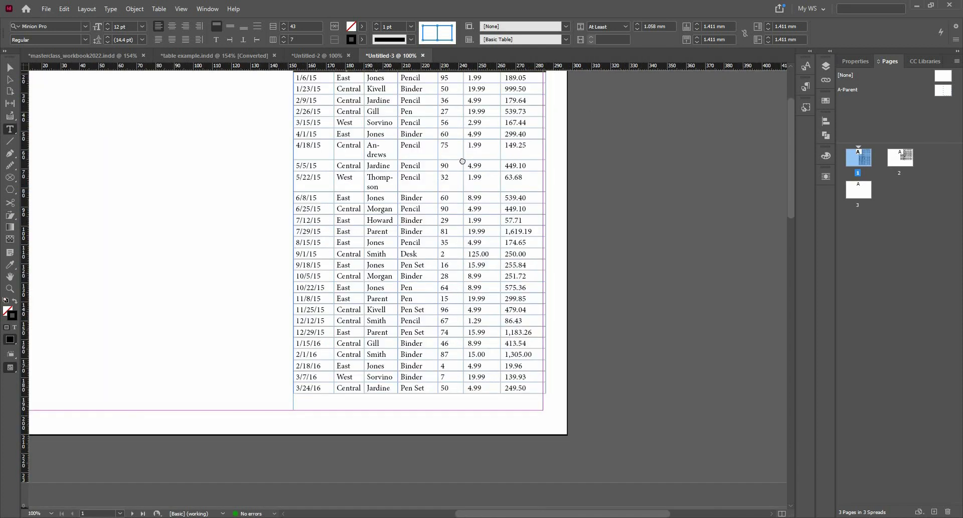
scroll(408, 322, "down", 10)
key("ctrl+equal")
key("ctrl+equal")
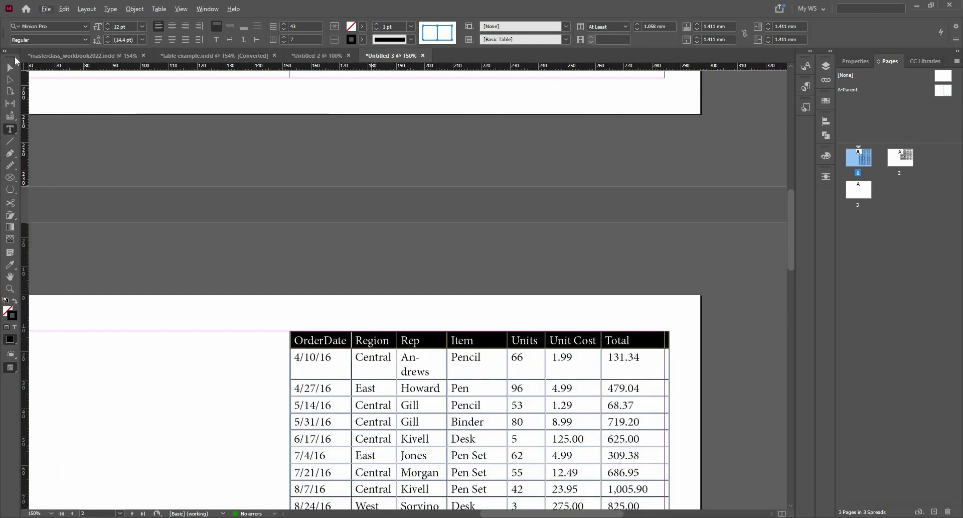
key("Escape")
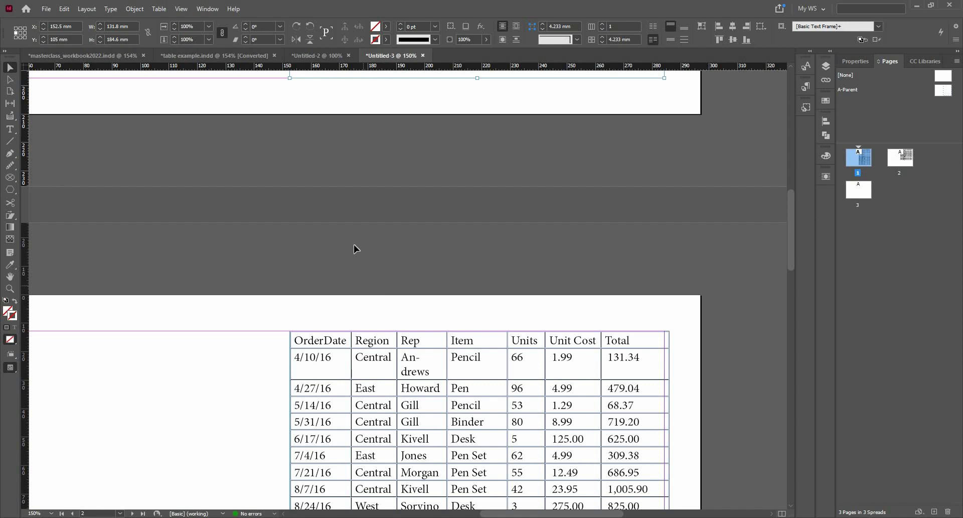
scroll(438, 424, "down", 1)
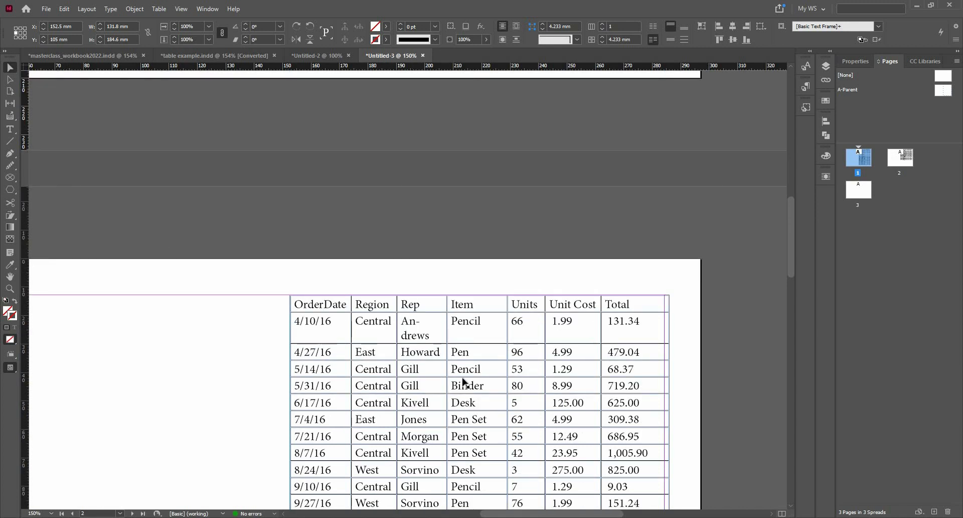
Step: Narrow the table's Item column so that its entries wrap onto two lines, and check how the rows reflow under the repeated header
scroll(448, 396, "down", 2)
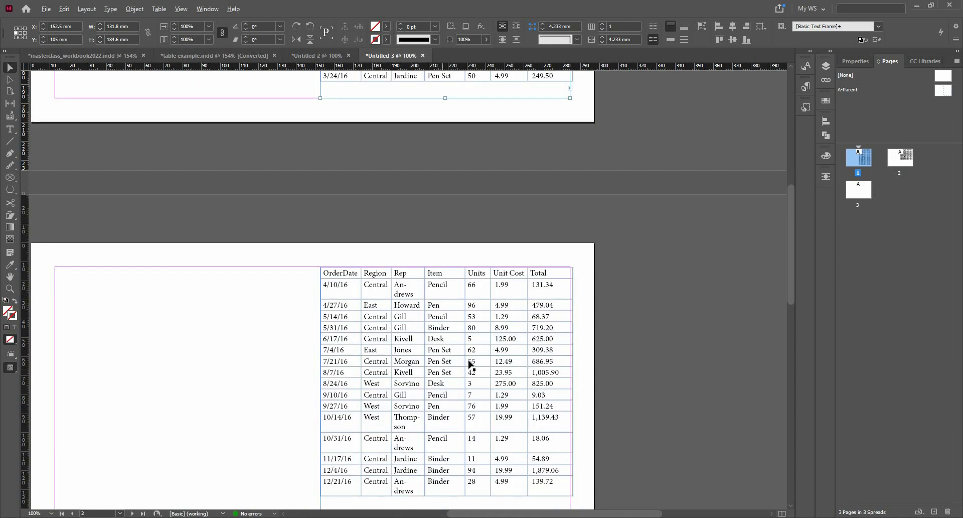
scroll(474, 366, "up", 1)
double_click(467, 365)
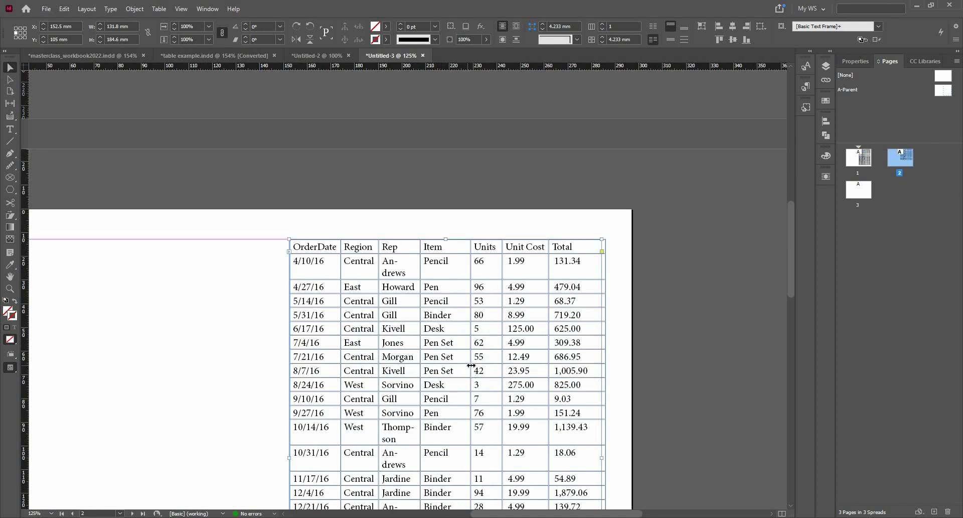
left_click_drag(459, 365, 440, 365)
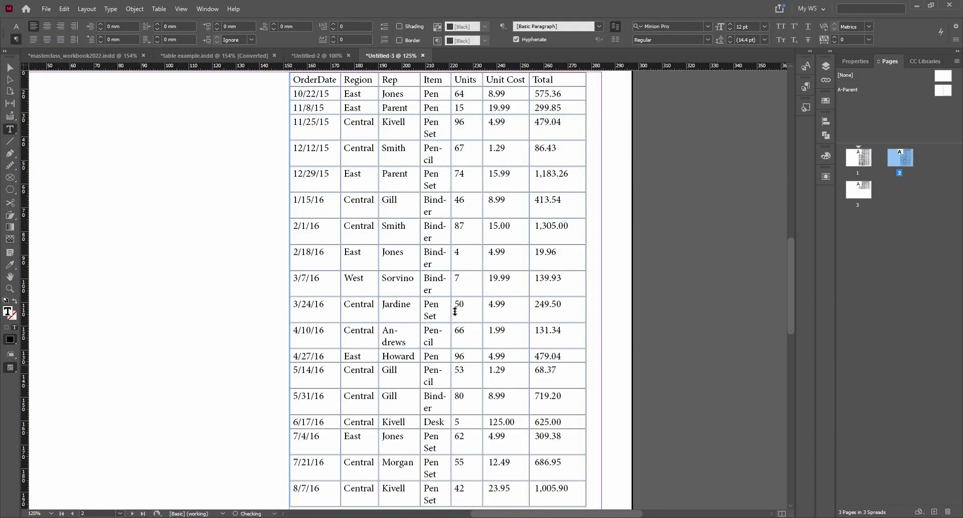
scroll(455, 311, "down", 6)
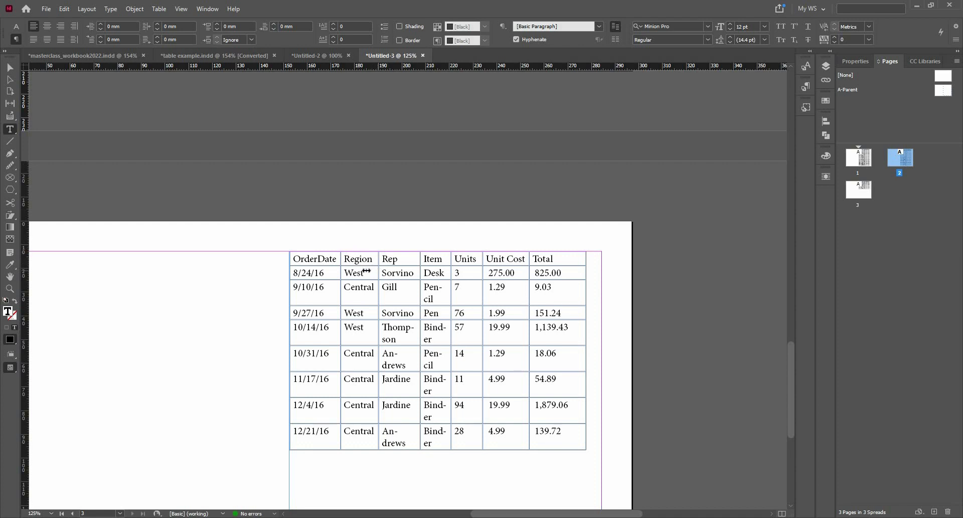
Step: Try narrowing the Region column on page 3, and restore its previous width
left_click_drag(367, 270, 366, 275)
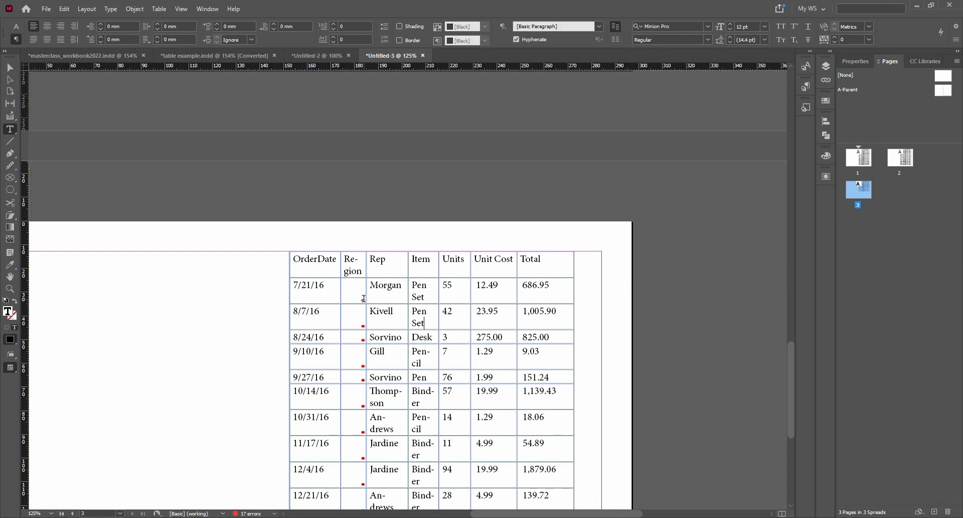
scroll(364, 299, "down", 3)
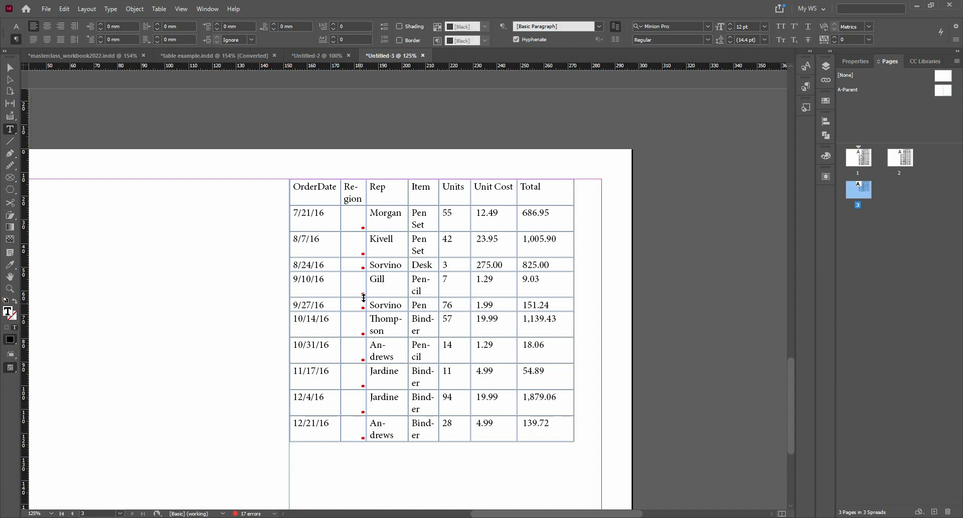
left_click_drag(378, 285, 381, 288)
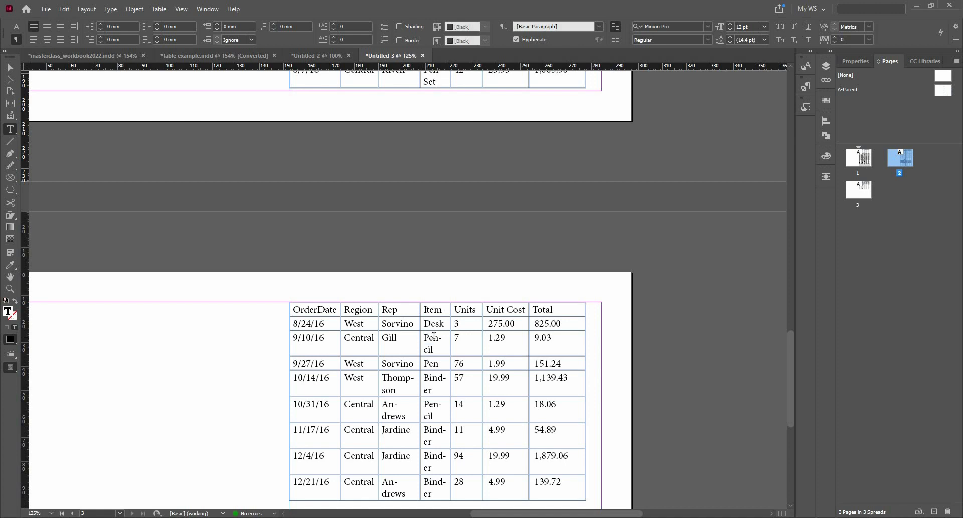
Step: Widen the Rep and Item columns so that all their entries fit on one line
left_click_drag(419, 333, 499, 344)
scroll(471, 375, "up", 5)
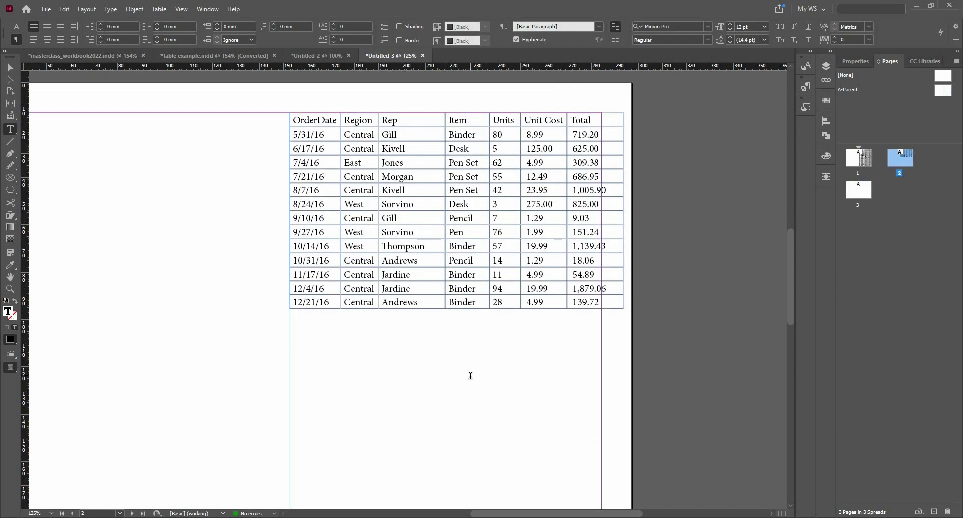
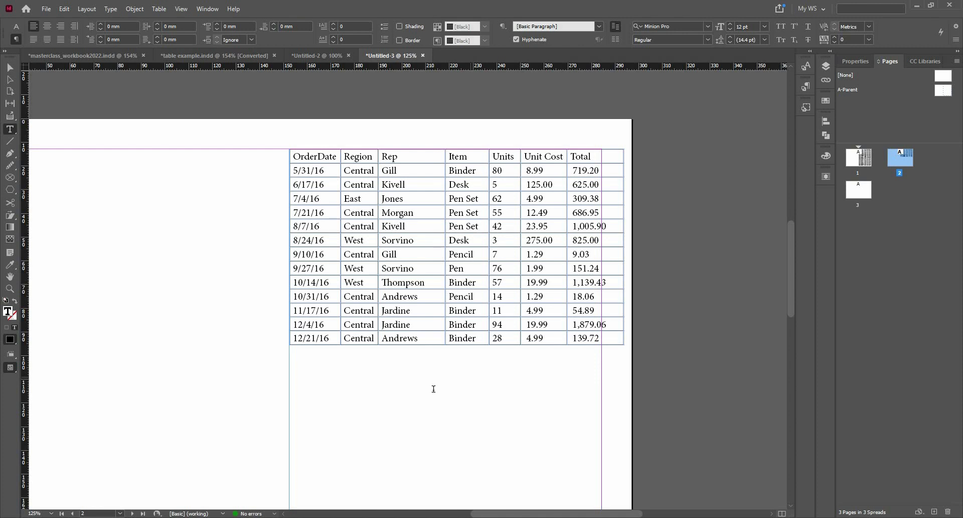
Step: Select the 7/21/16 row on page 2 and move it below the 8/7/16 row
left_click(289, 212)
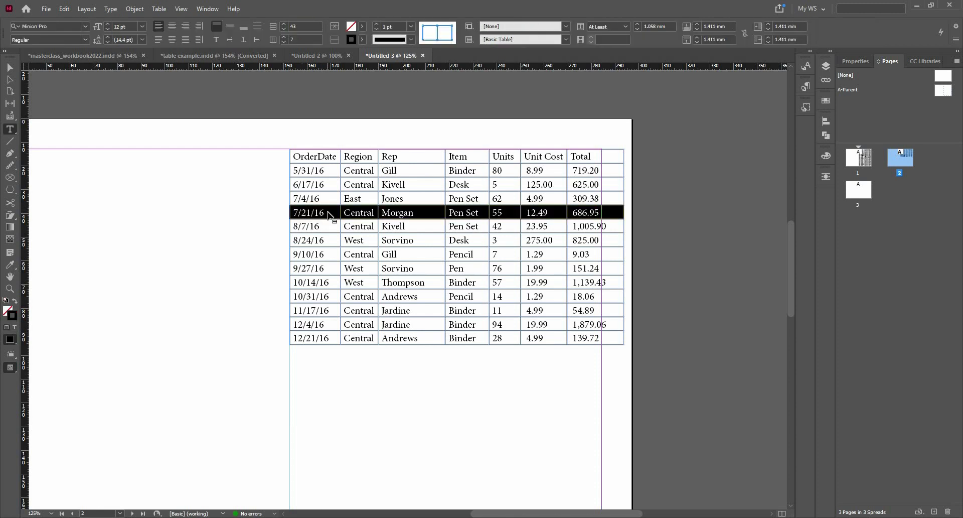
left_click_drag(329, 216, 327, 233)
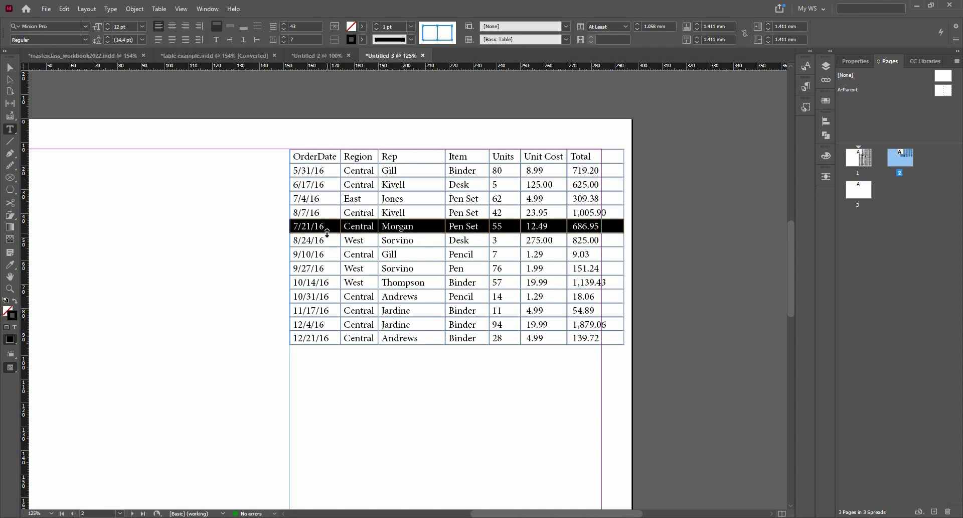
Step: Move the 7/21/16 row to page 1 between the 3/24/16 and 4/10/16 rows, and undo the move
key("ctrl+minus")
key("ctrl+minus")
key("ctrl+minus")
key("ctrl+minus")
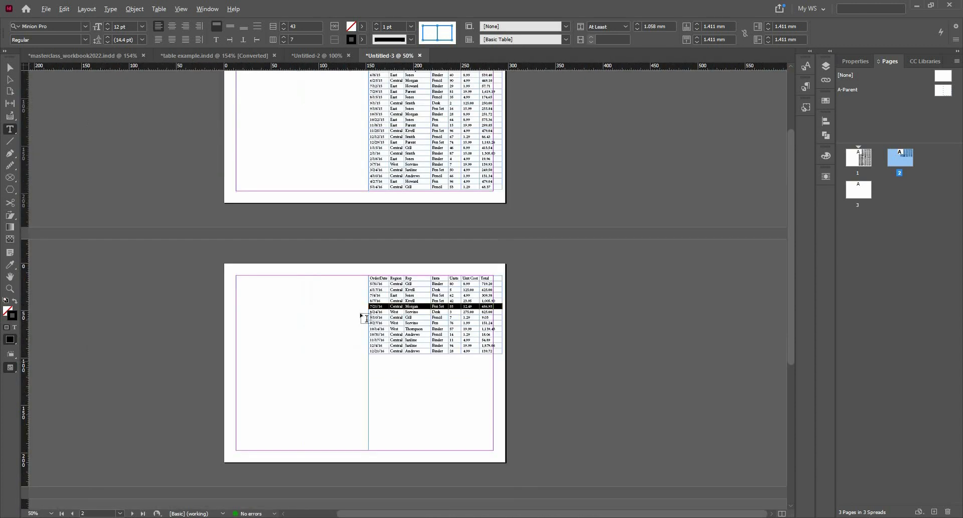
left_click_drag(380, 307, 383, 178)
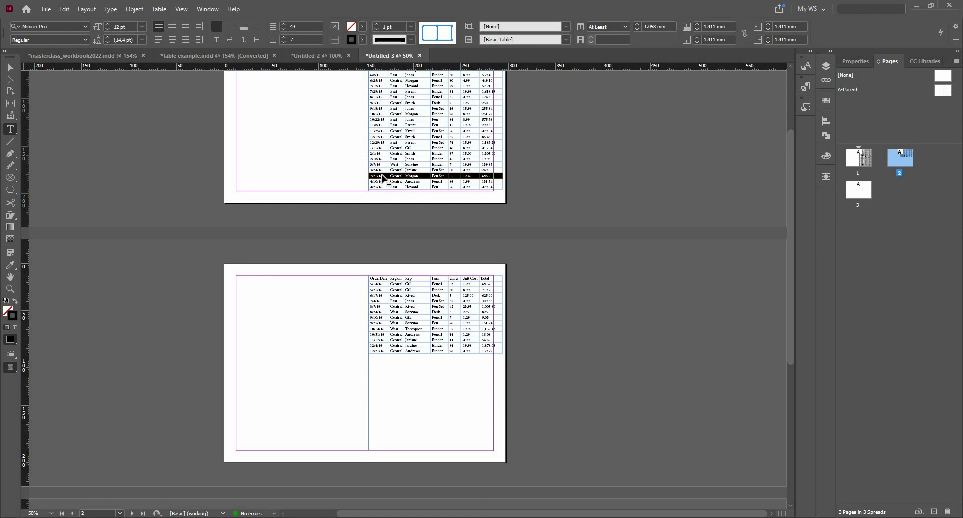
left_click(412, 271)
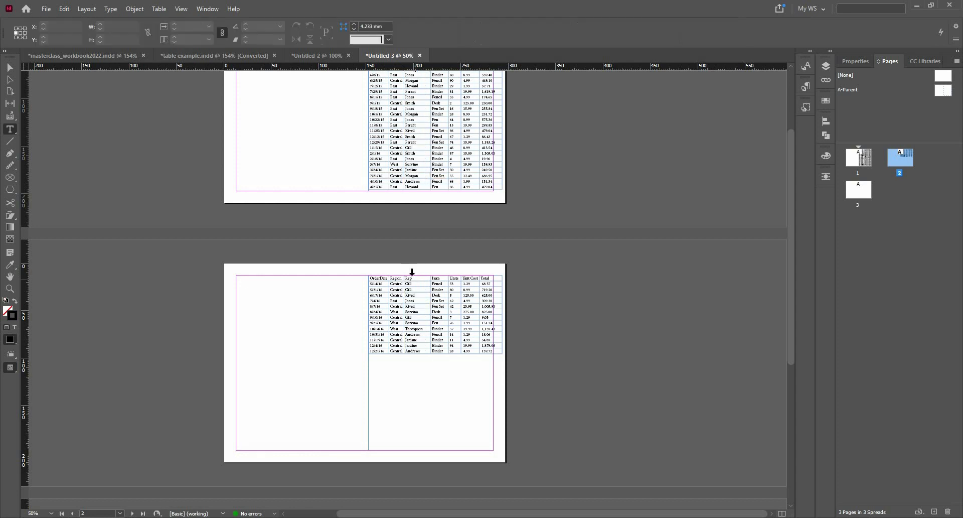
left_click(416, 285)
key("ctrl+z")
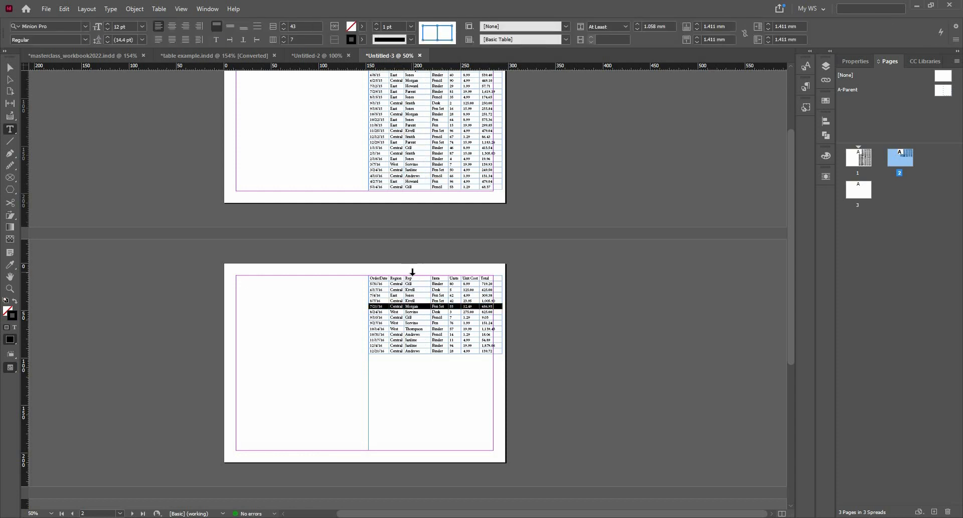
Step: Move the whole Rep column in front of the Region column, and check the new column order on page 1
left_click(413, 272)
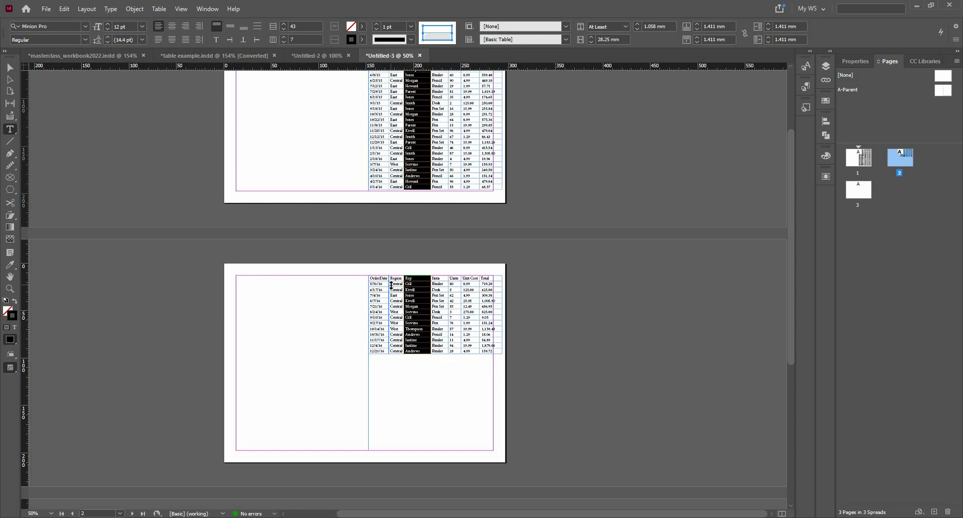
left_click_drag(391, 285, 390, 285)
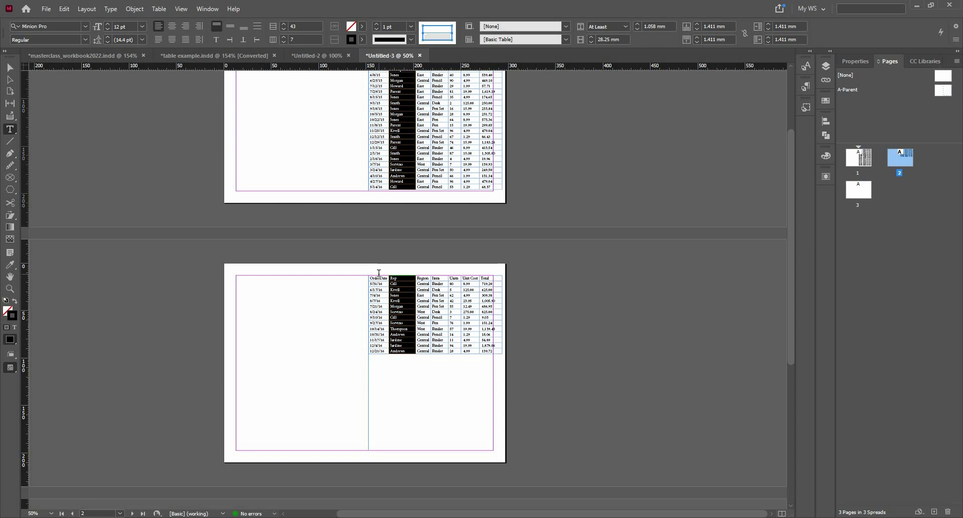
scroll(414, 249, "up", 1)
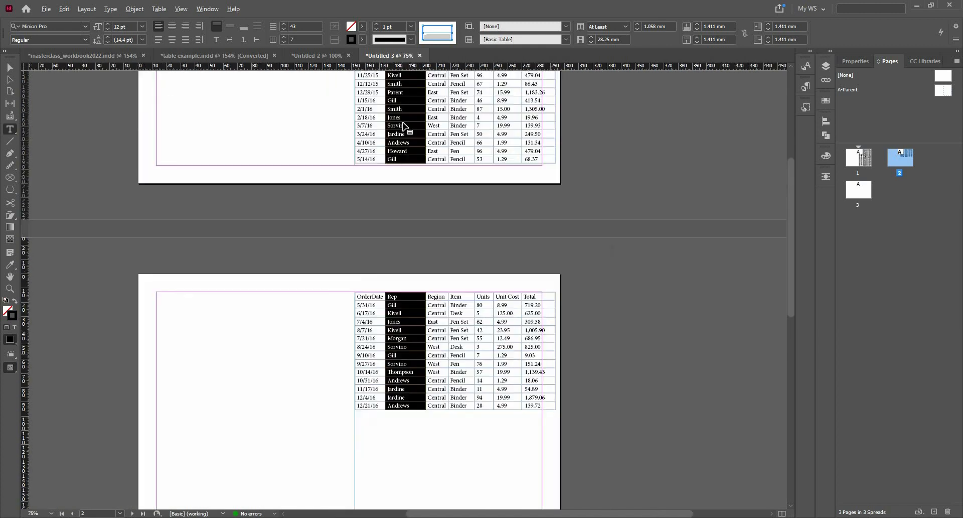
scroll(407, 321, "down", 1)
scroll(409, 117, "up", 3)
scroll(436, 246, "up", 3)
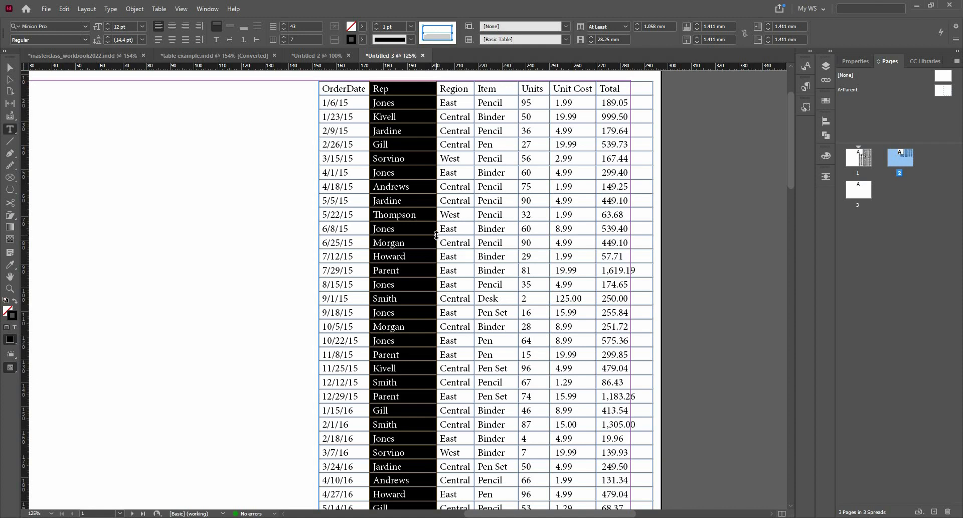
key("ctrl+0")
key("Escape")
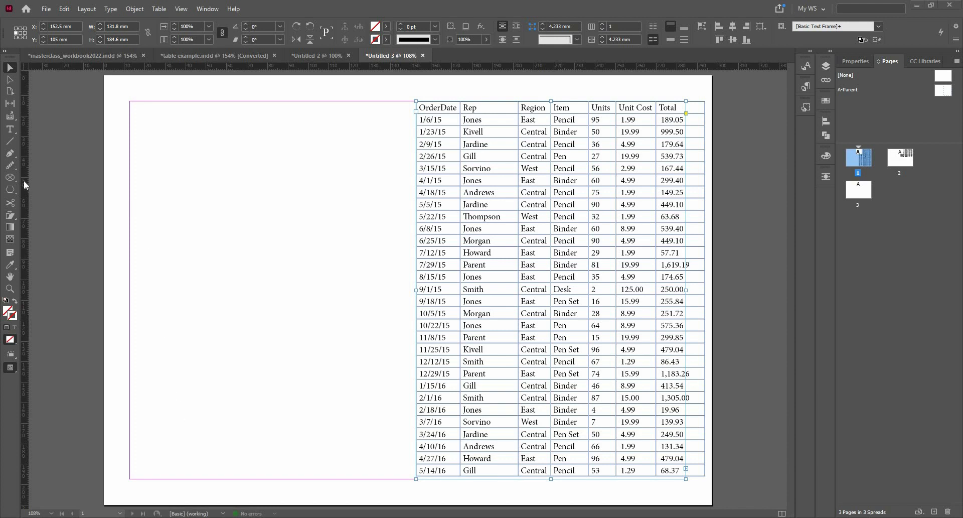
left_click(287, 224)
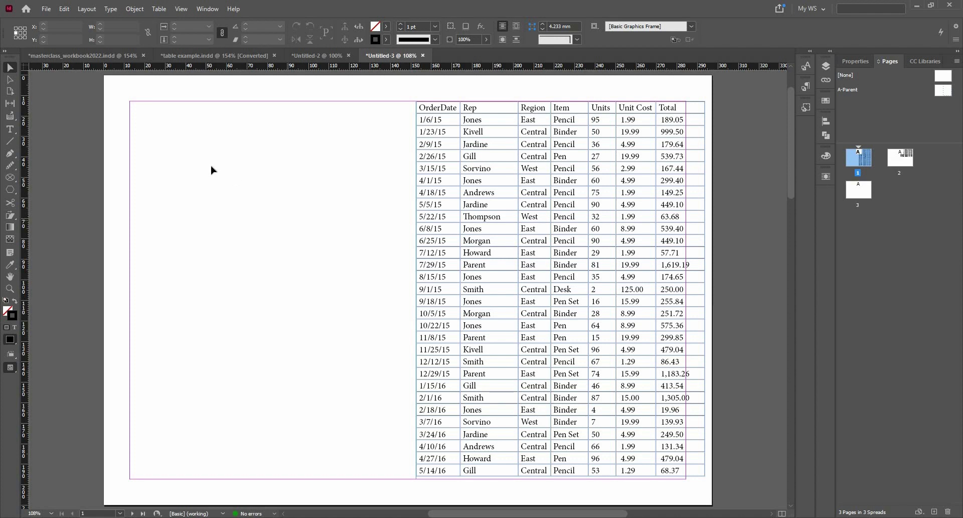
left_click(203, 9)
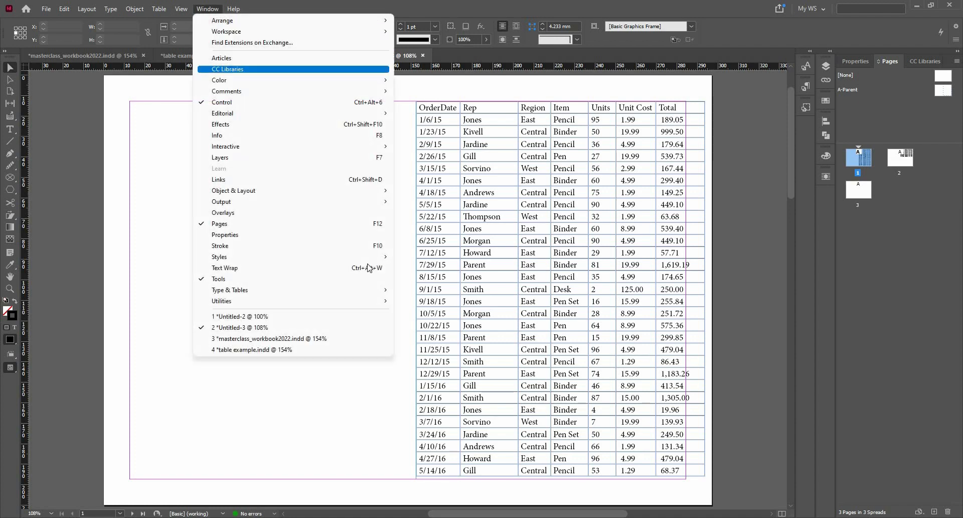
mouse_move(377, 259)
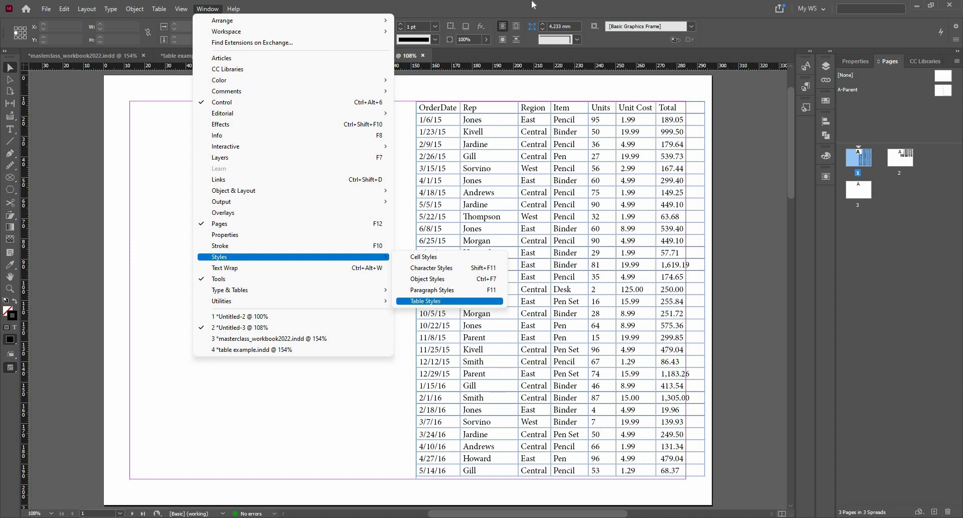
left_click(404, 117)
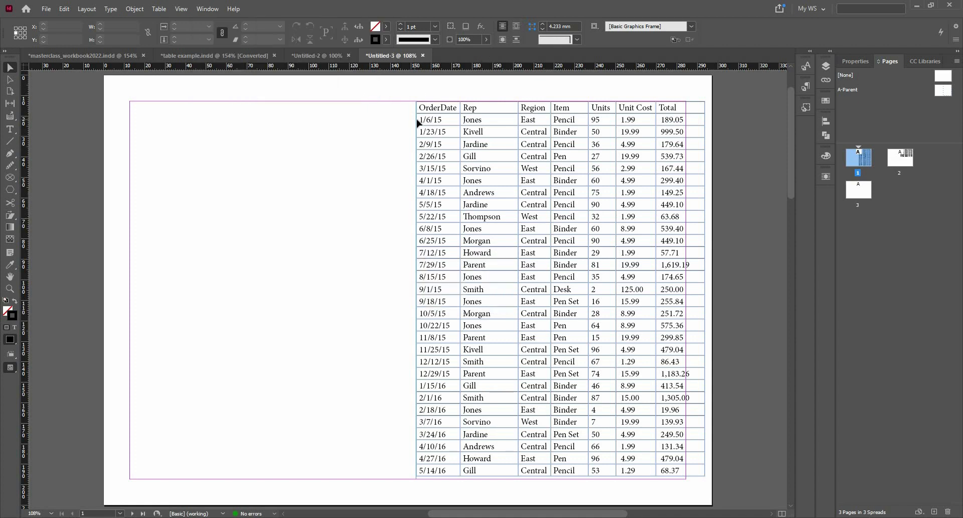
Step: Select the 1/6/15 cell below the OrderDate heading and set its font to Arial Bold
left_click(550, 148)
left_click(551, 148)
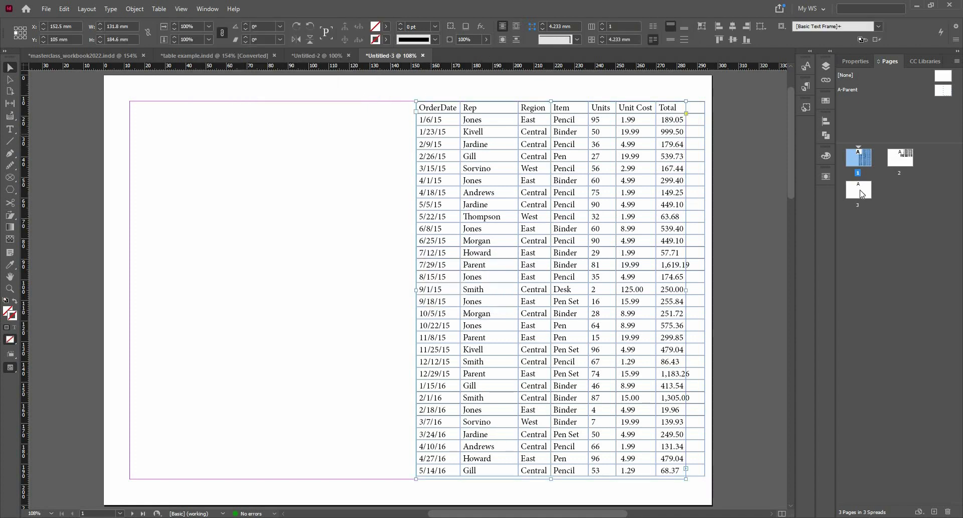
double_click(444, 118)
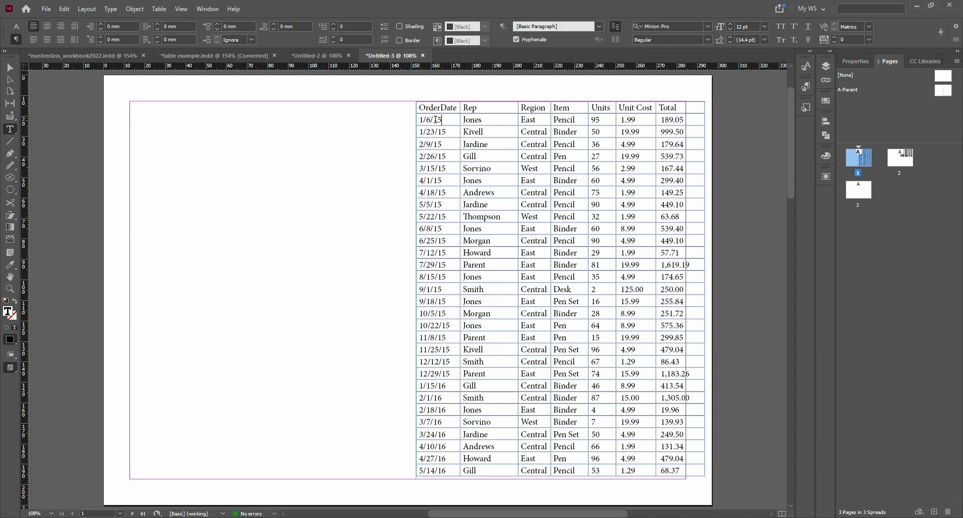
key("Escape")
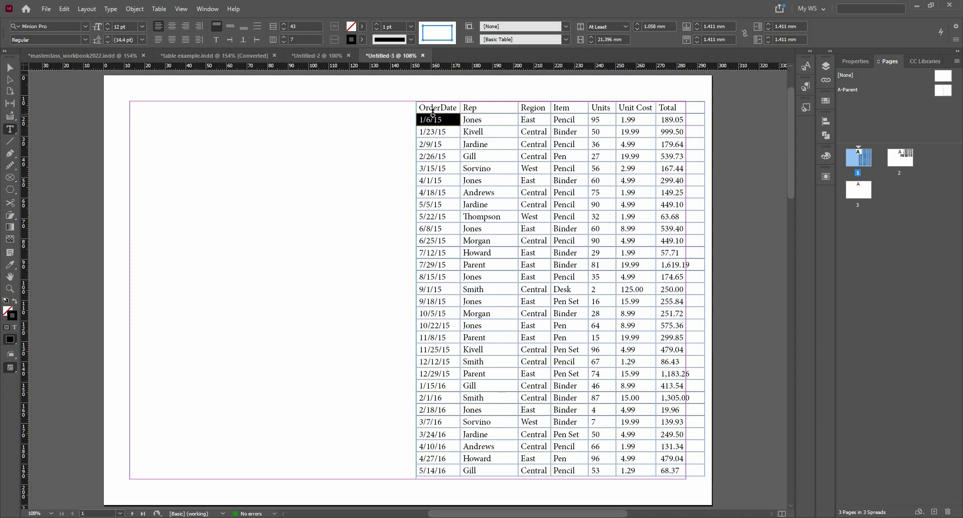
left_click(60, 22)
type("aria")
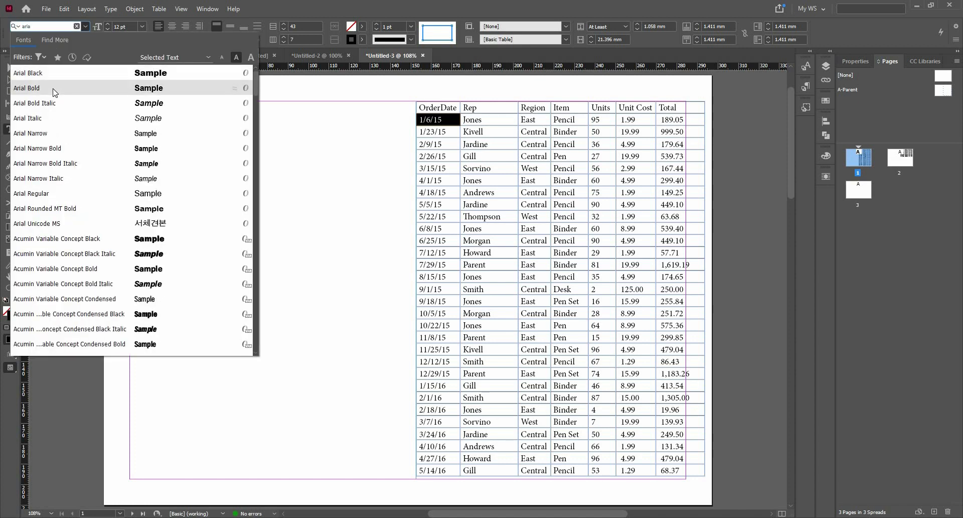
left_click(53, 90)
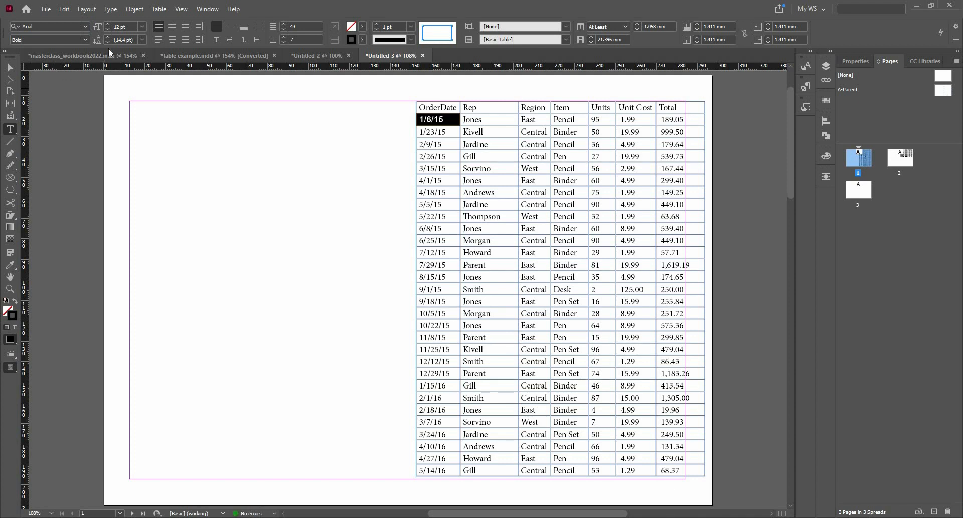
Step: Right-align the 1/6/15 cell's text, set its size to 10 pt and centre it vertically in the cell
left_click(186, 27)
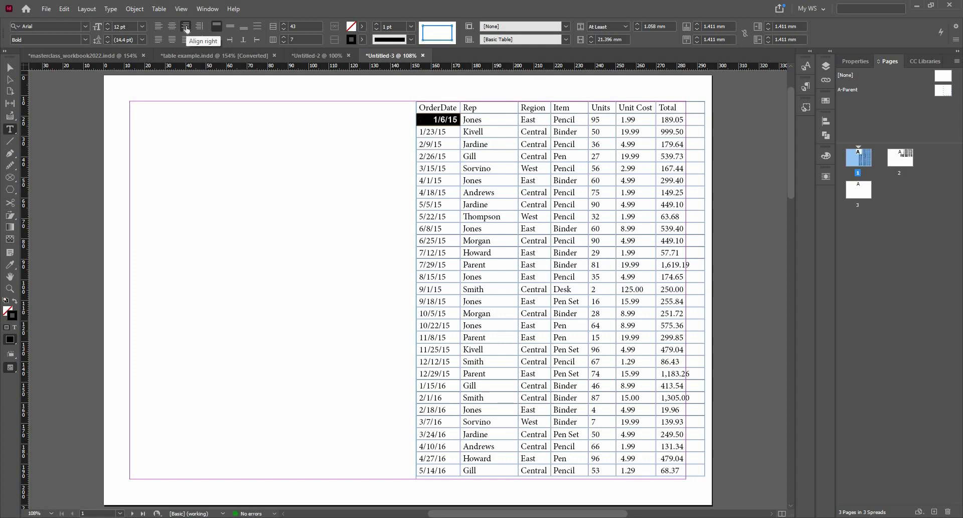
double_click(106, 29)
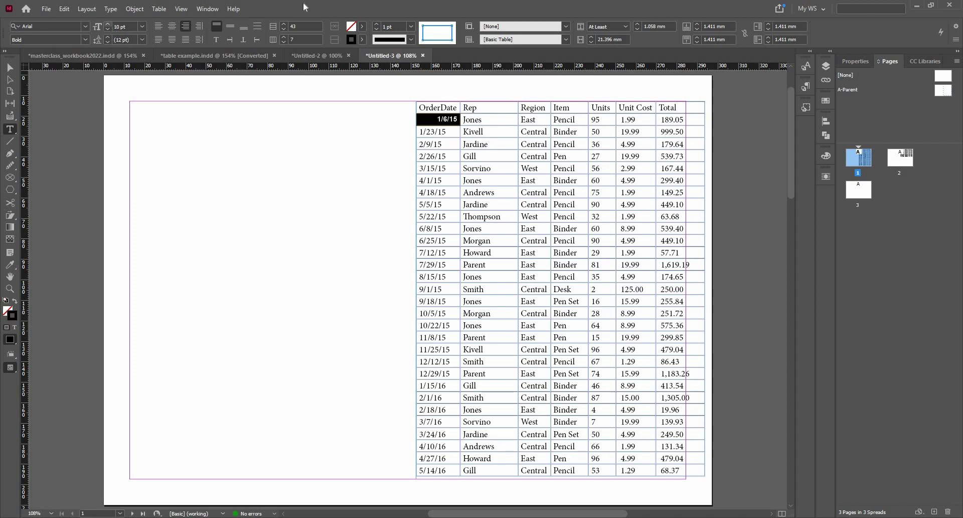
left_click(231, 32)
Step: Increase the height of the 1/6/15 row to about 12.7 mm to test the vertical centring, and undo the height change
left_click_drag(439, 125, 438, 139)
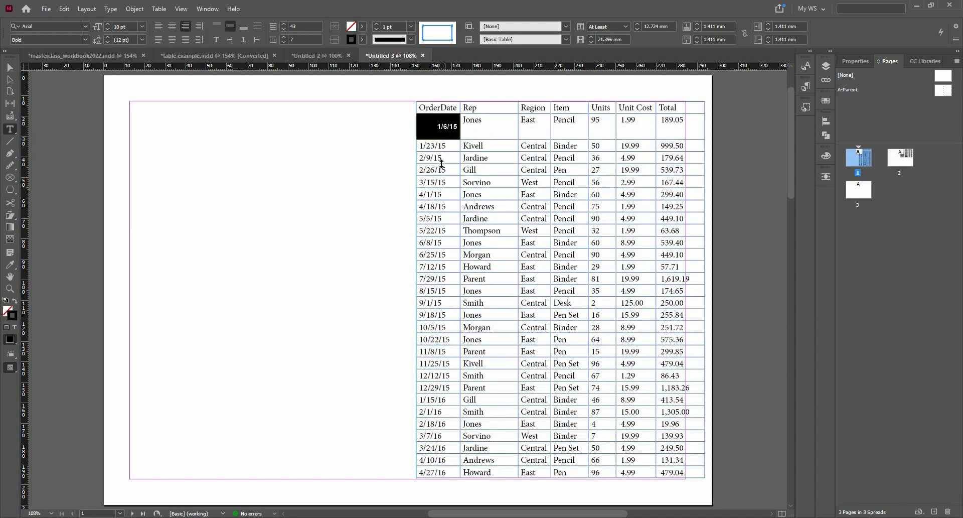
key("ctrl+z")
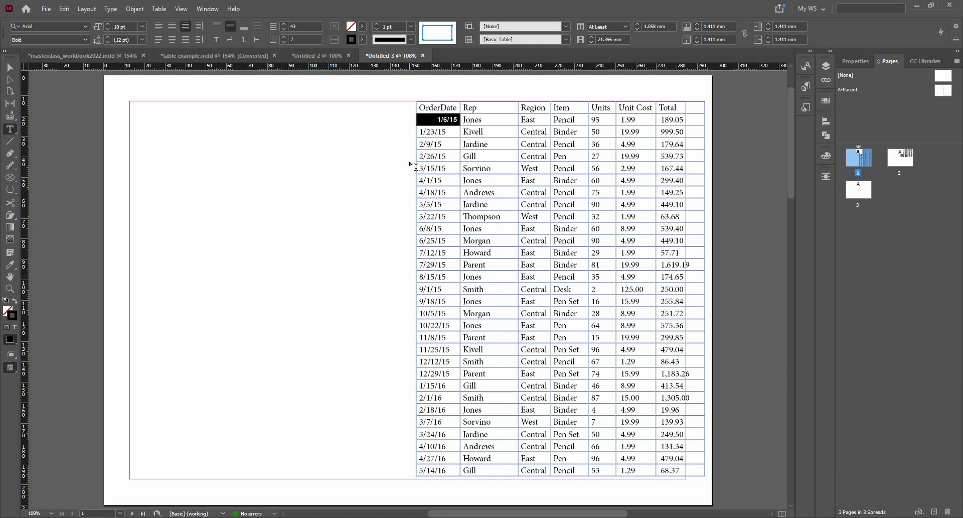
Step: Create a paragraph style named "body cell" from the formatting of the selected 1/6/15 cell
left_click(807, 84)
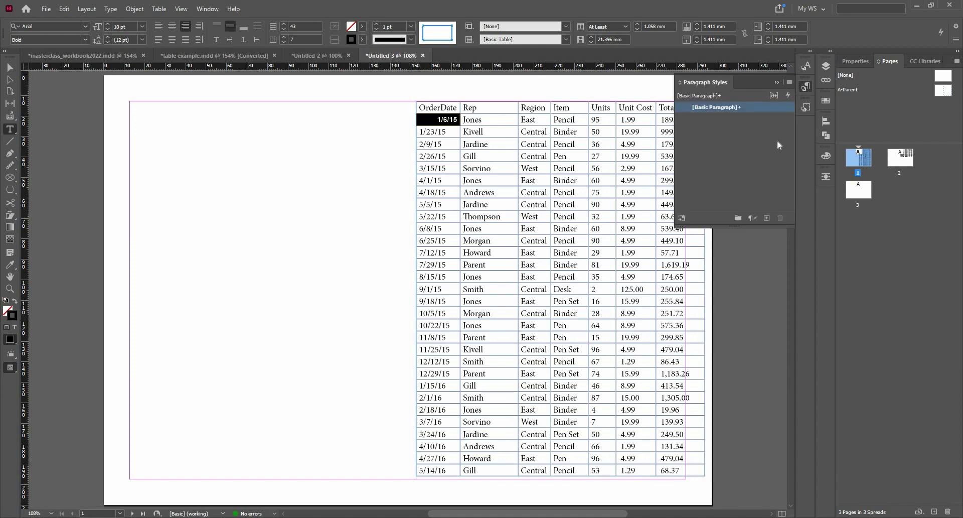
left_click(763, 217, "alt")
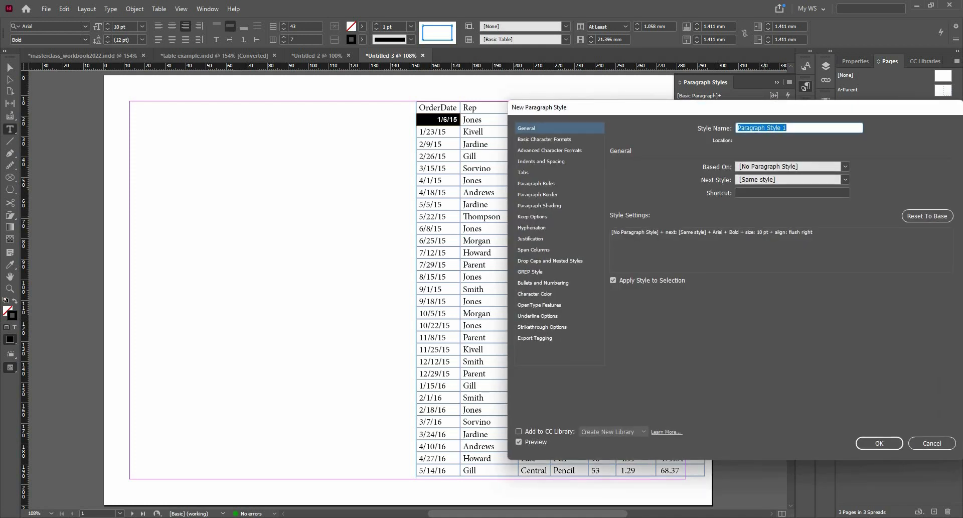
type("body cell")
left_click(877, 444)
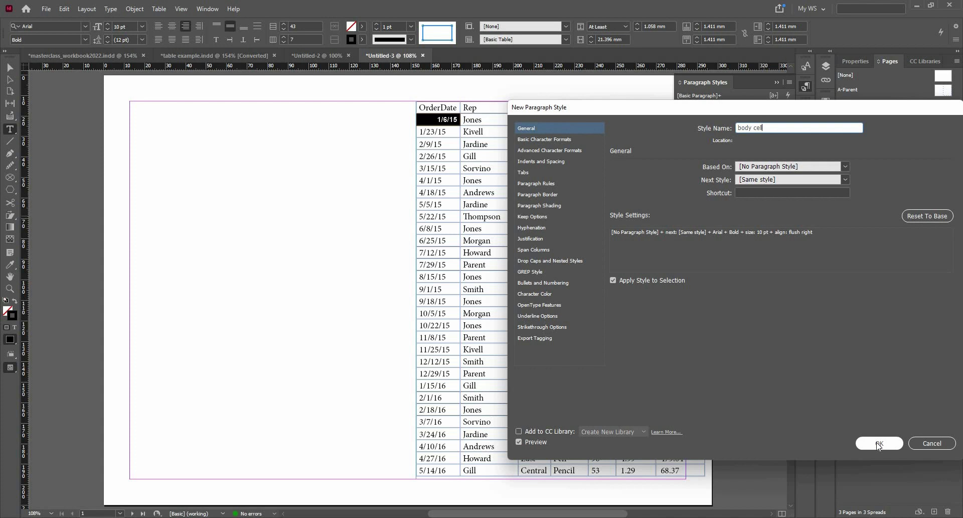
left_click(879, 443)
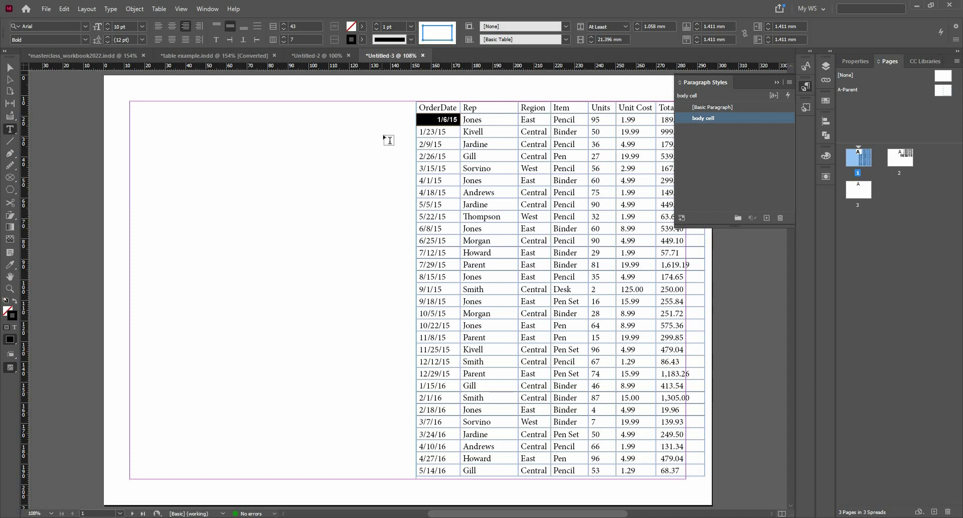
Step: Set the stroke weight of all the 1/6/15 cell's borders to 0 pt, and check the result in preview mode
left_click(377, 32)
left_click(11, 66)
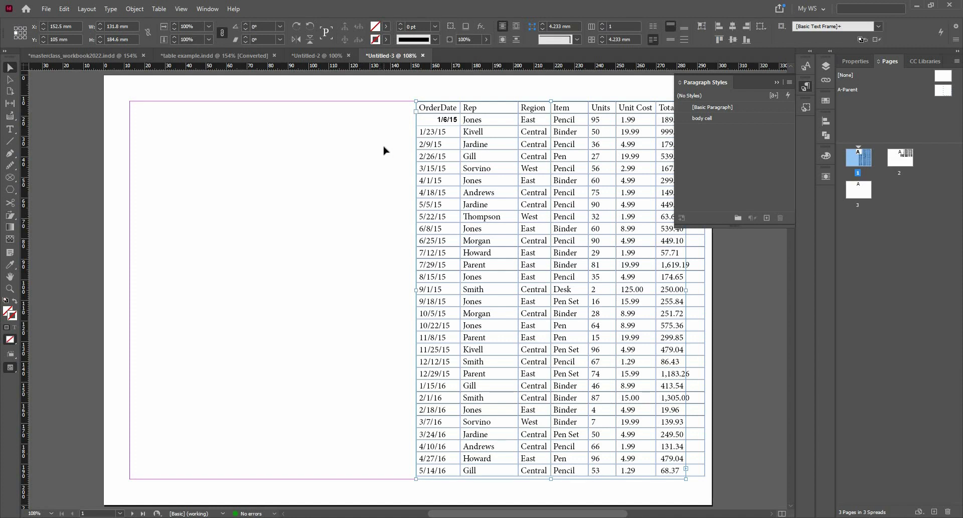
key("w")
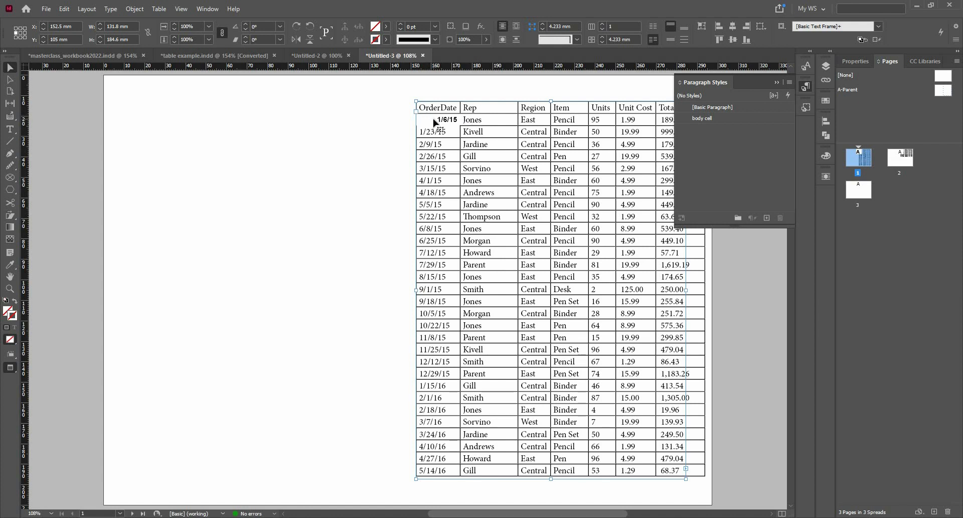
Step: Set the left and right borders of the 1/6/15 cell to 0.5 pt, and compare the result in normal and preview mode
left_click_drag(435, 122, 445, 122)
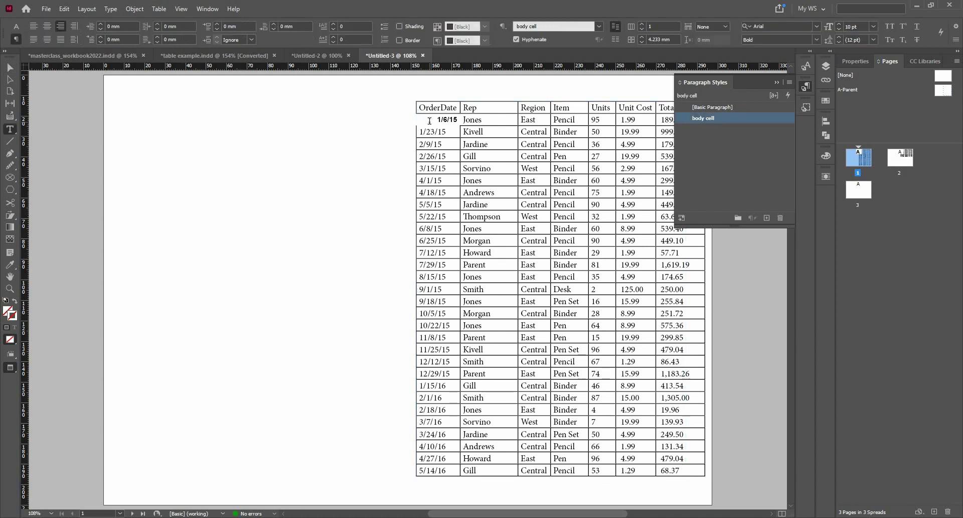
double_click(430, 121)
key("Escape")
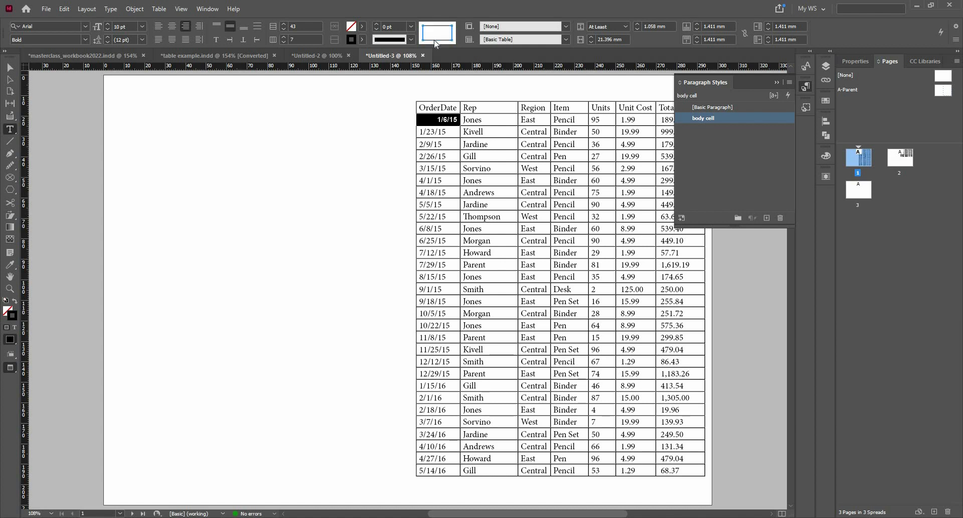
left_click(376, 24)
left_click(411, 26)
left_click(401, 57)
left_click(10, 67)
left_click(450, 120)
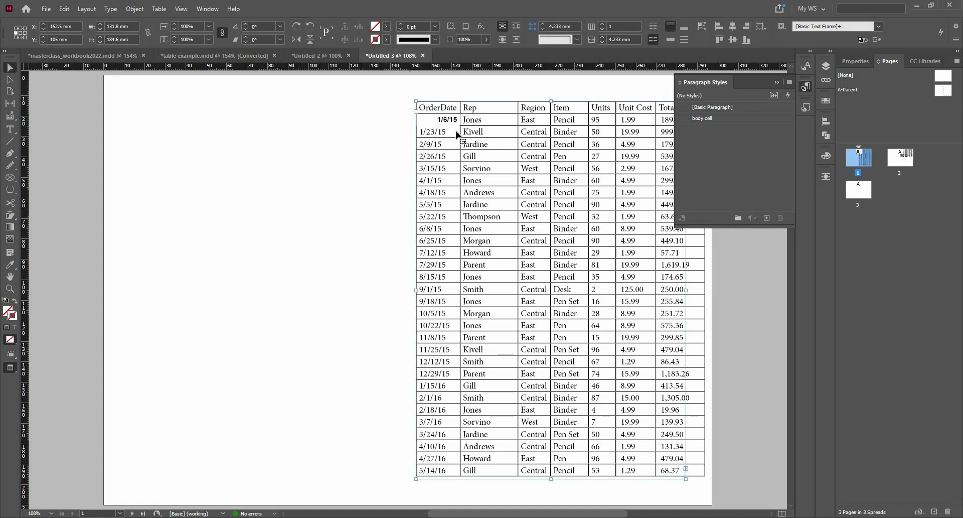
key("w")
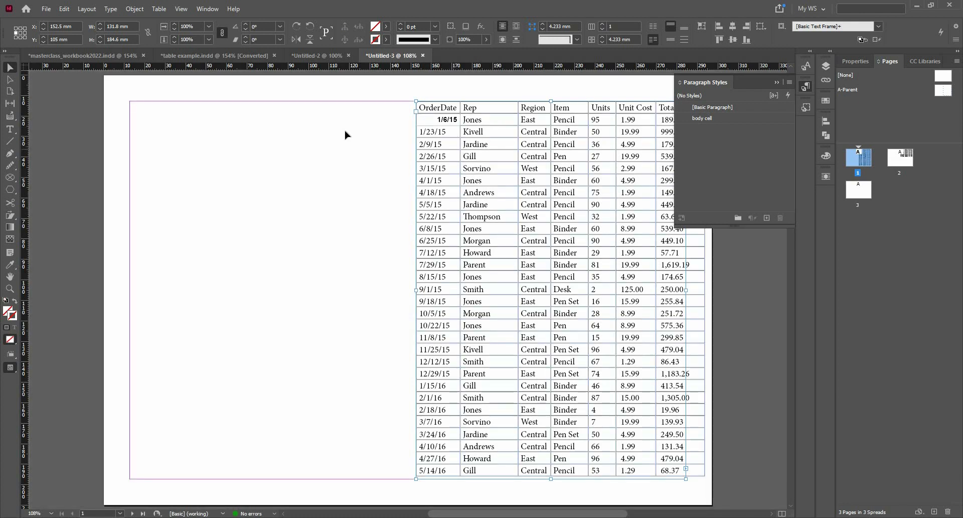
key("w")
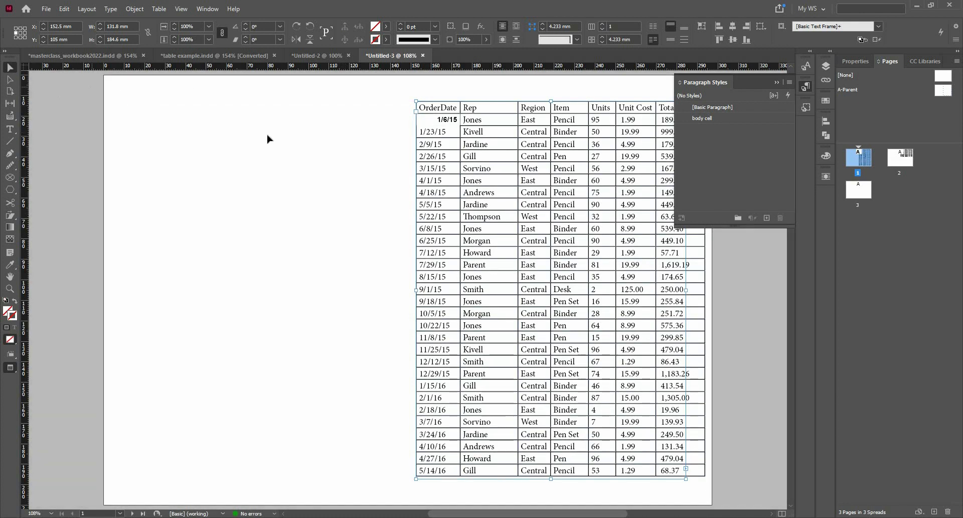
left_click(308, 152)
left_click(432, 123)
double_click(433, 120)
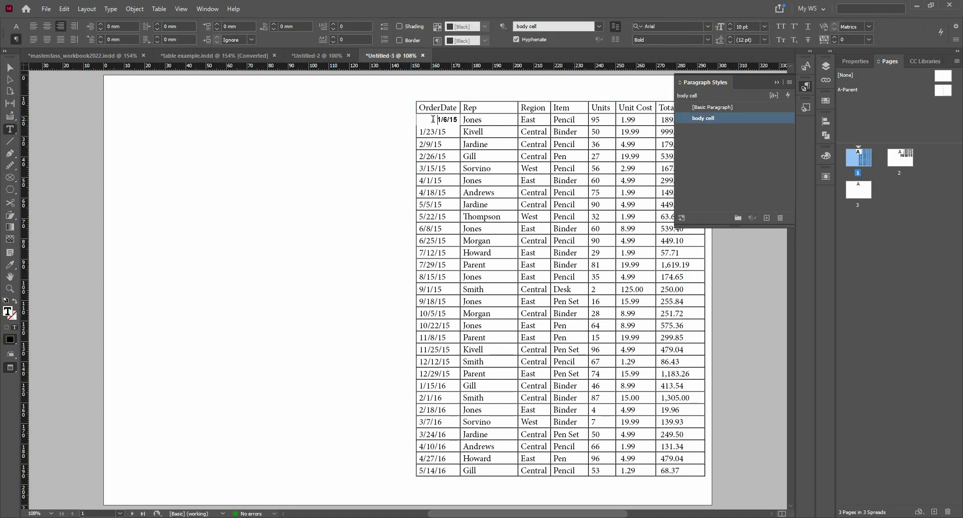
key("Escape")
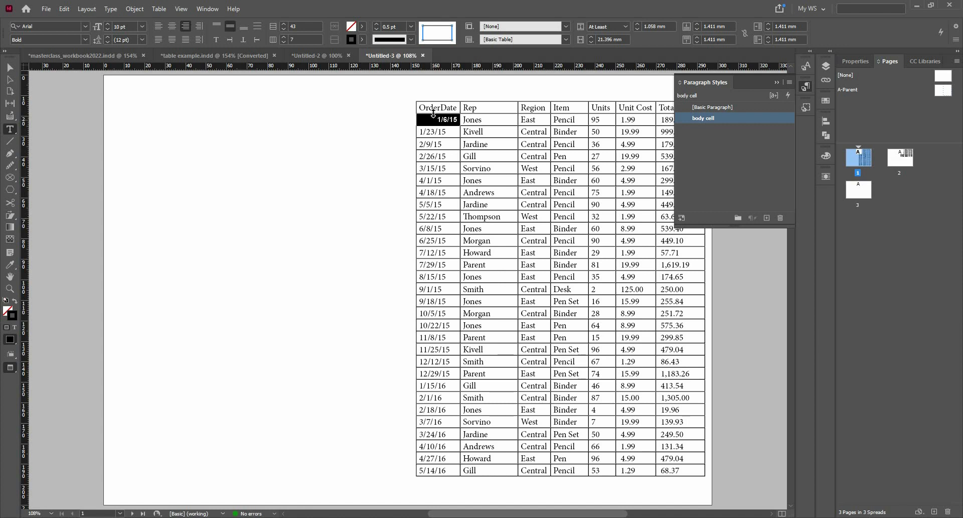
left_click(412, 40)
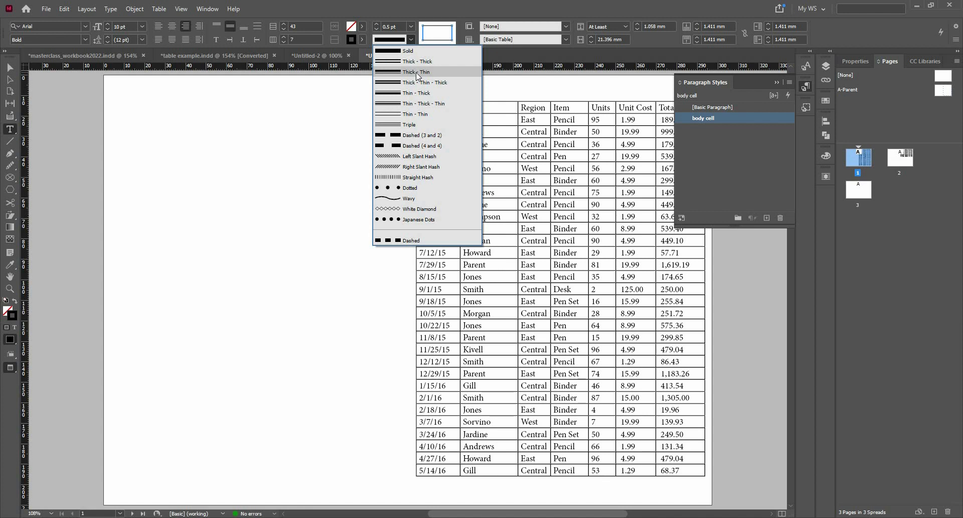
left_click(411, 28)
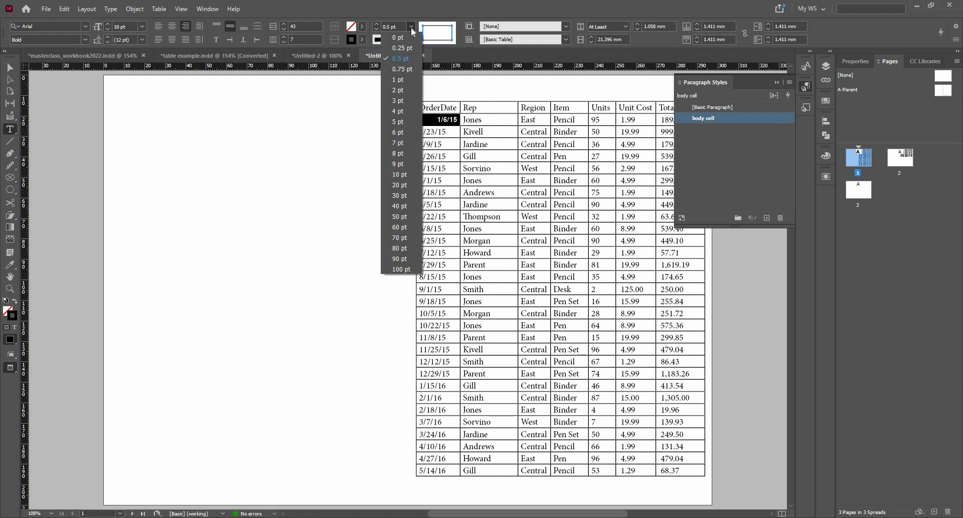
left_click(369, 40)
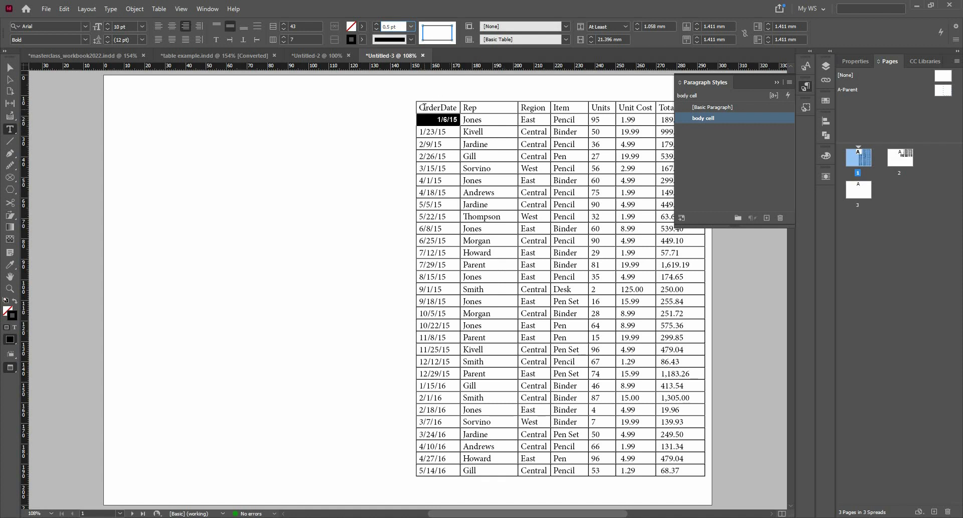
left_click(10, 67)
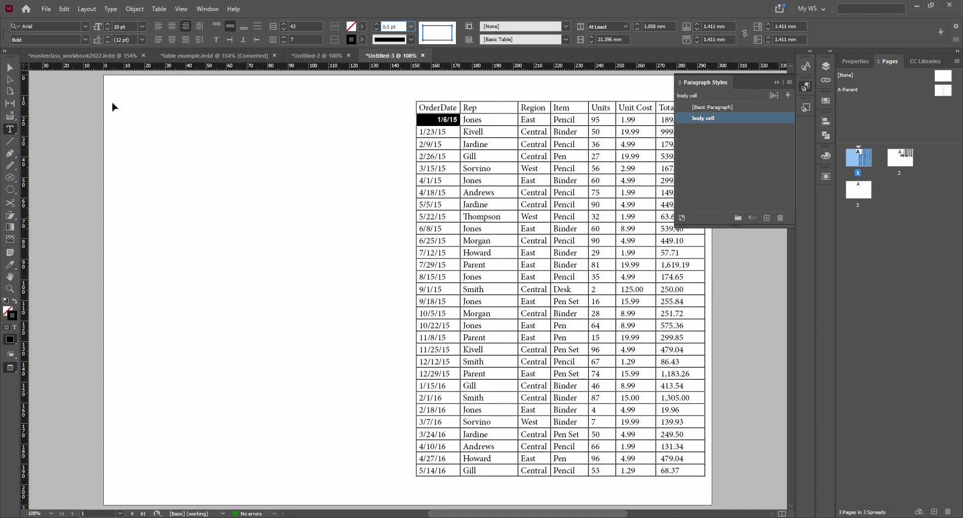
left_click(404, 149)
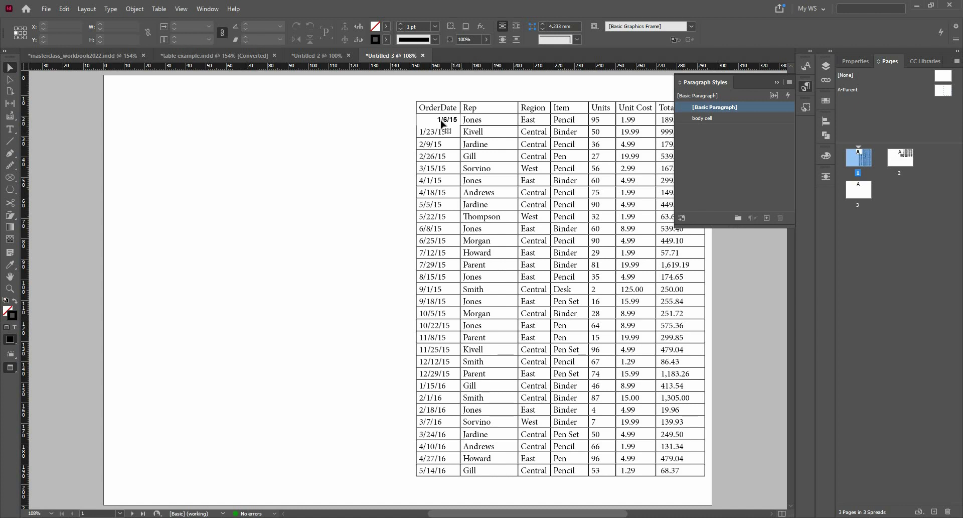
Step: Colour the left and right borders of the 1/6/15 cell with the C=100 M=0 Y=0 K=0 swatch, and deselect the cell
double_click(422, 119)
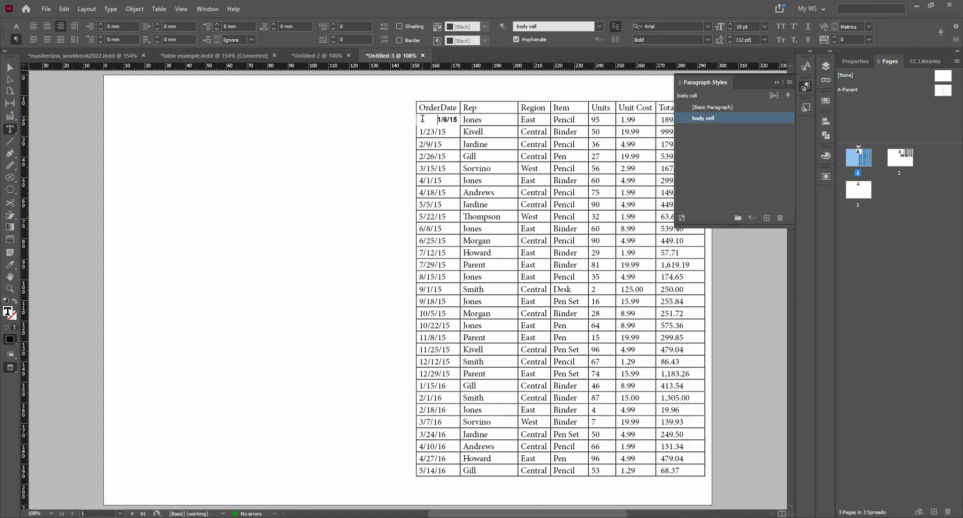
key("Escape")
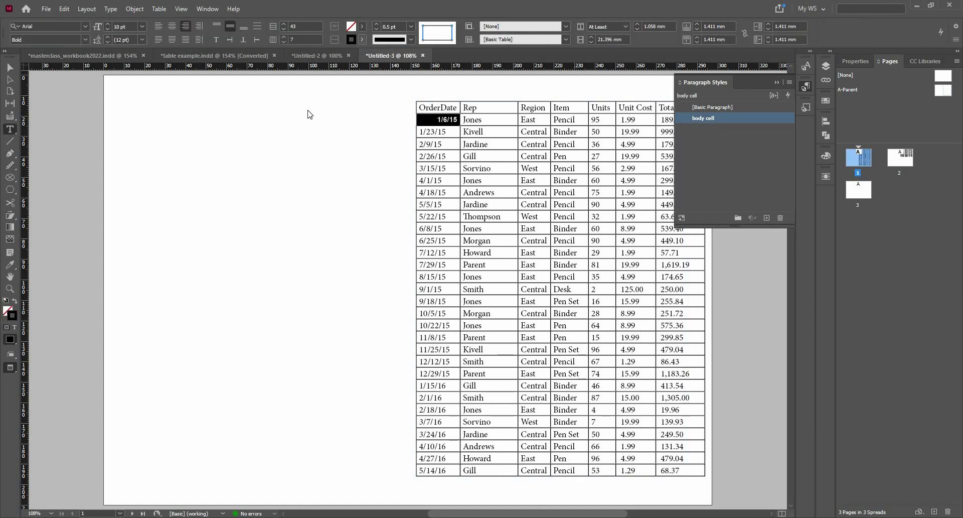
scroll(297, 144, "down", 2)
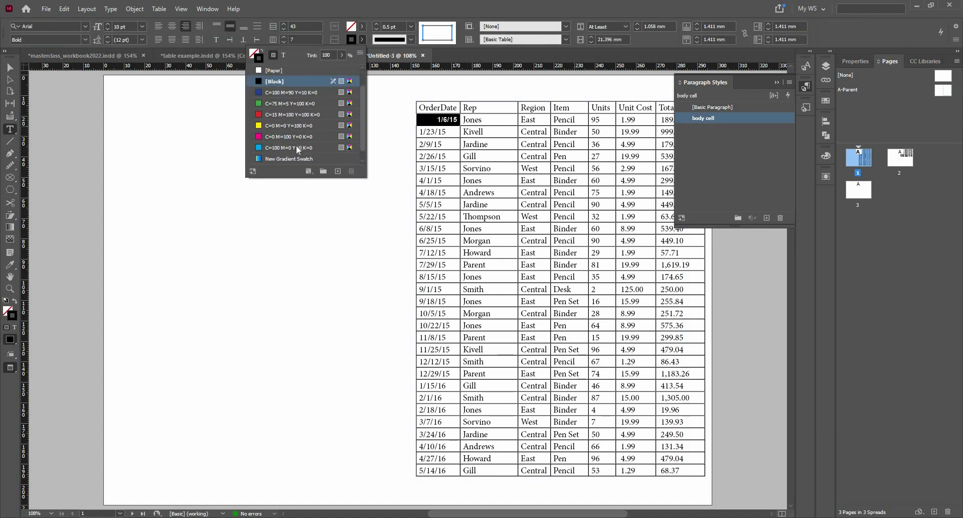
left_click(296, 146)
left_click(10, 67)
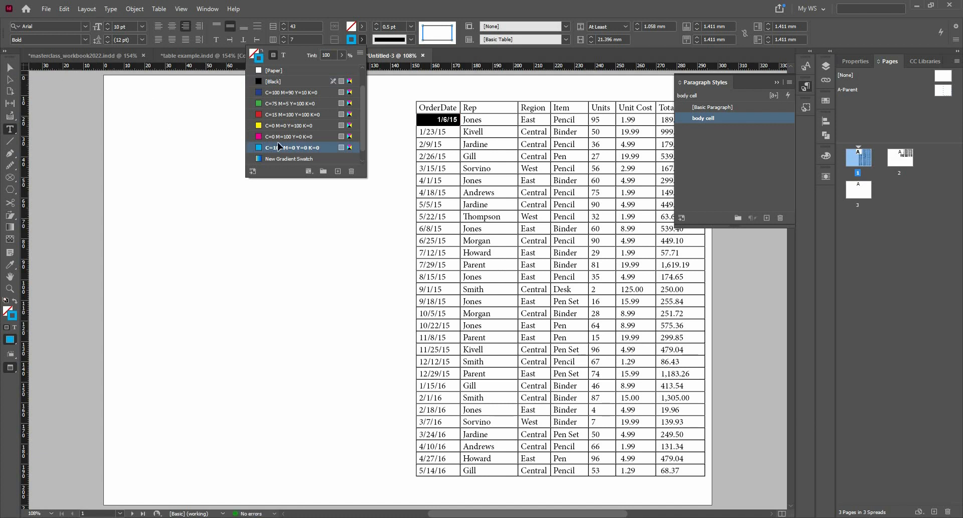
left_click(350, 156)
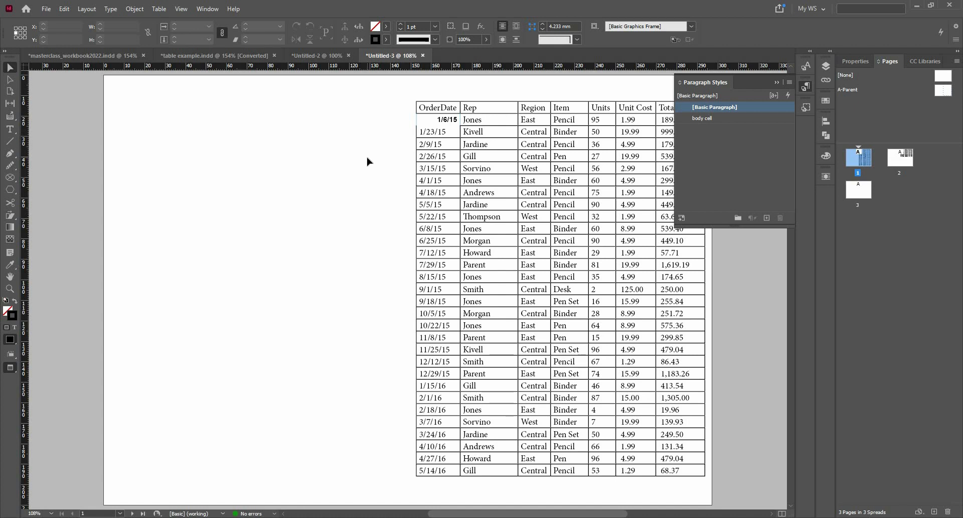
Step: Start a new cell style based on the 1/6/15 cell, name it "body cell" and review its style settings
double_click(427, 118)
key("Escape")
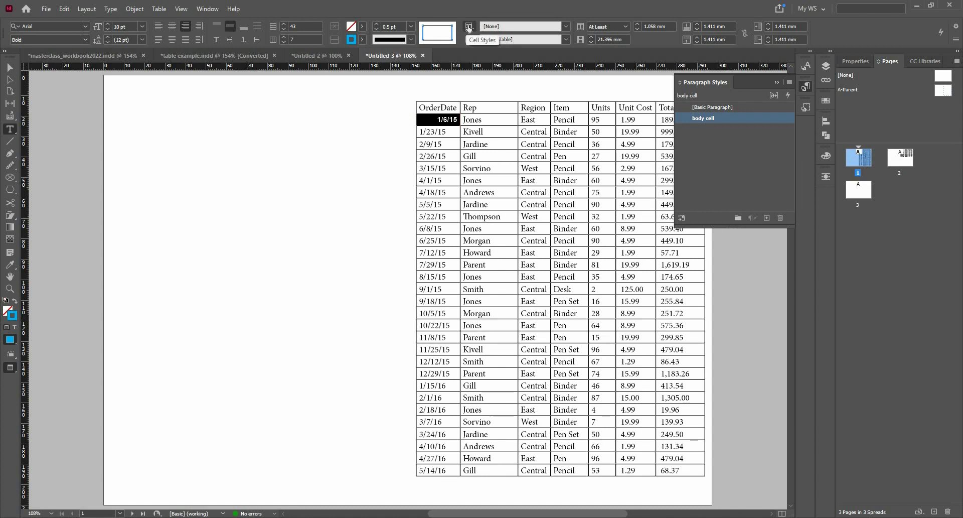
left_click(469, 27)
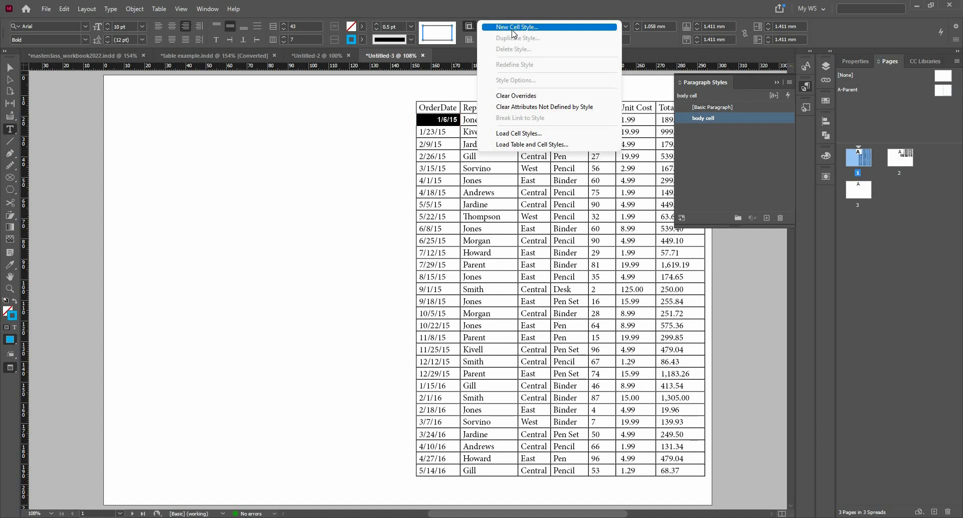
left_click(514, 28)
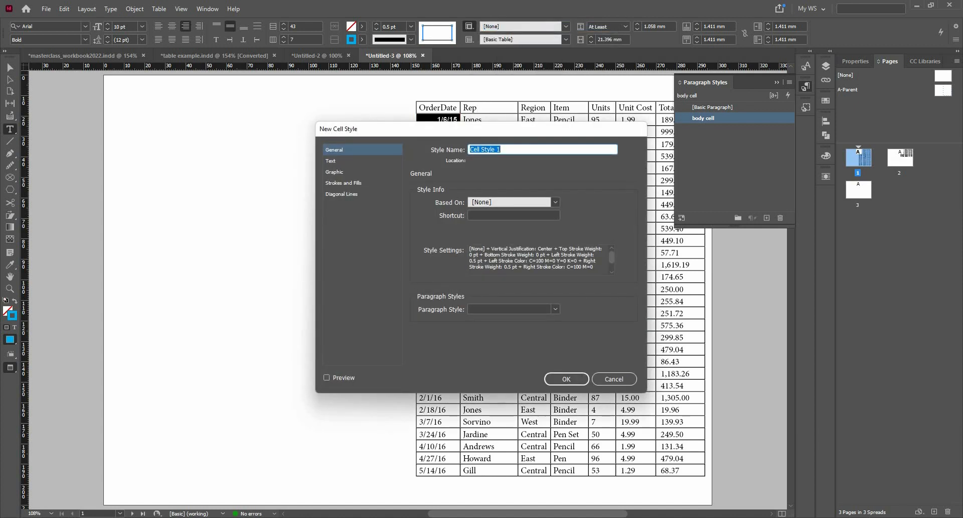
type("body cell")
scroll(507, 249, "down", 1)
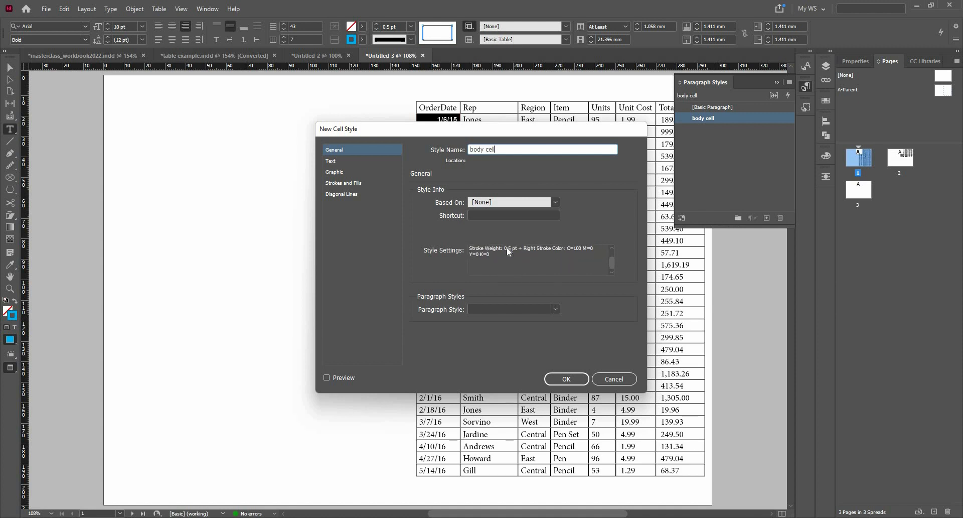
scroll(521, 260, "up", 3)
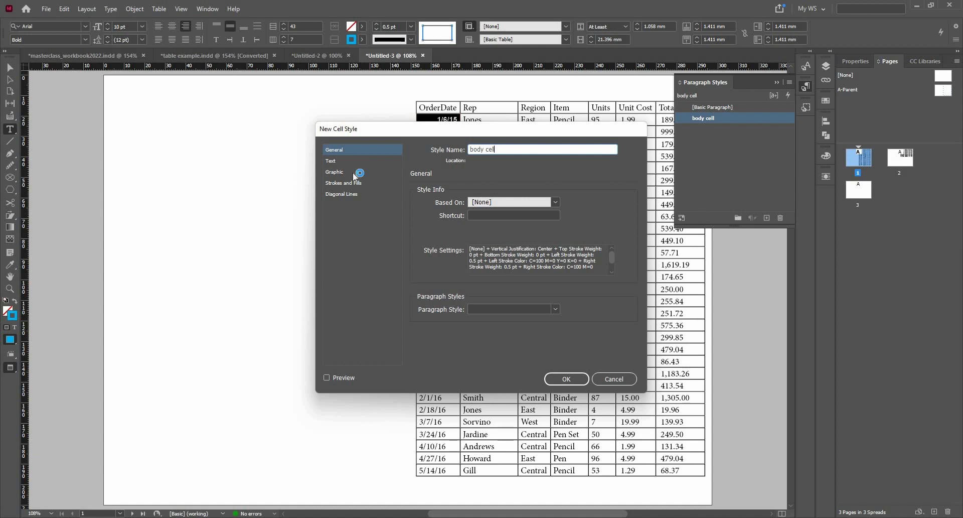
Step: Check the cell style's vertical justification, assign it the "body cell" paragraph style and save the cell style
left_click(339, 160)
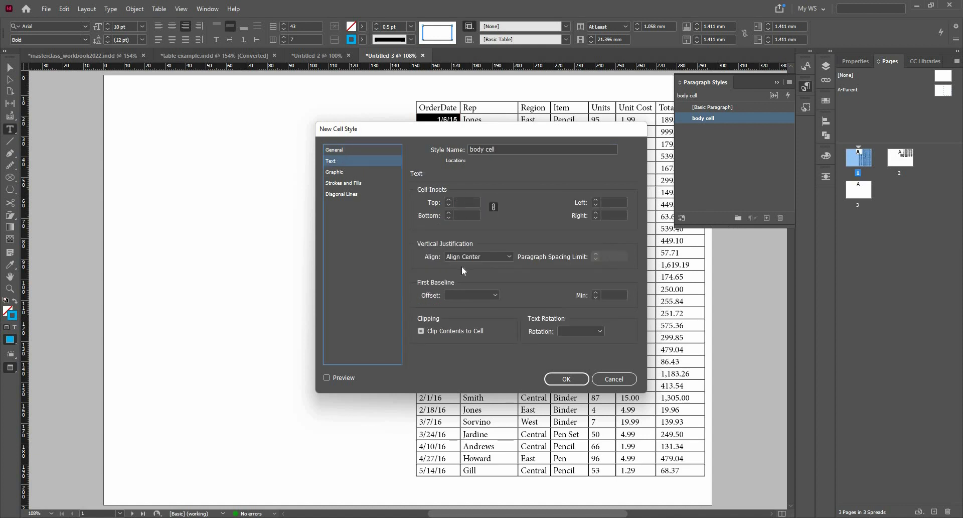
left_click(341, 150)
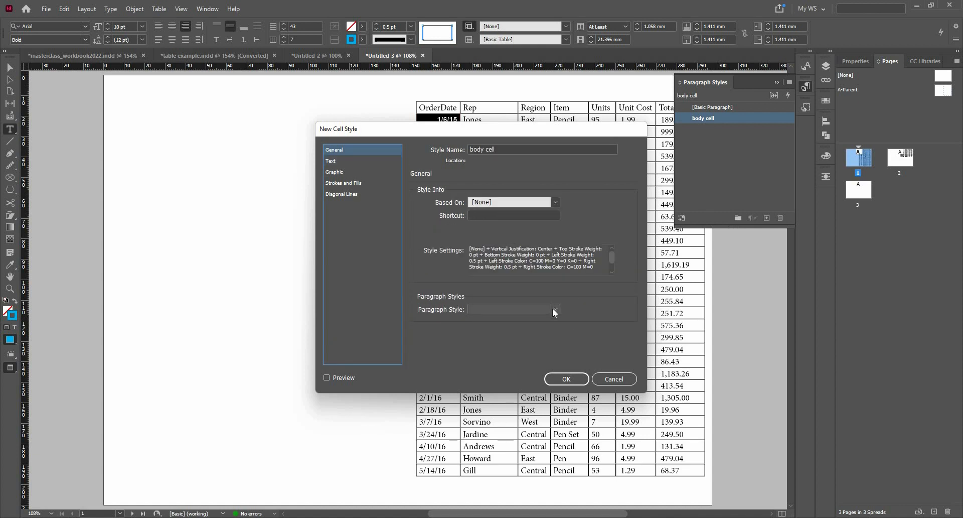
left_click(554, 309)
left_click(529, 341)
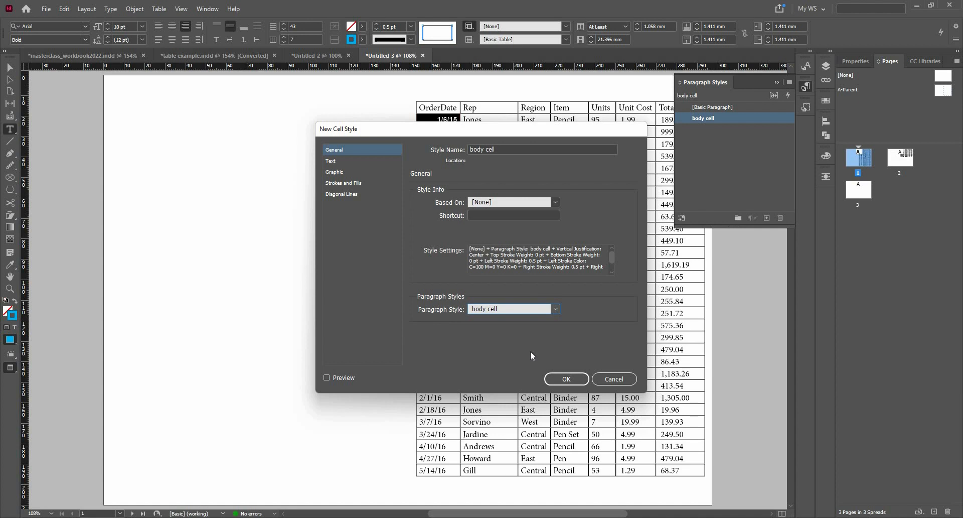
left_click(553, 383)
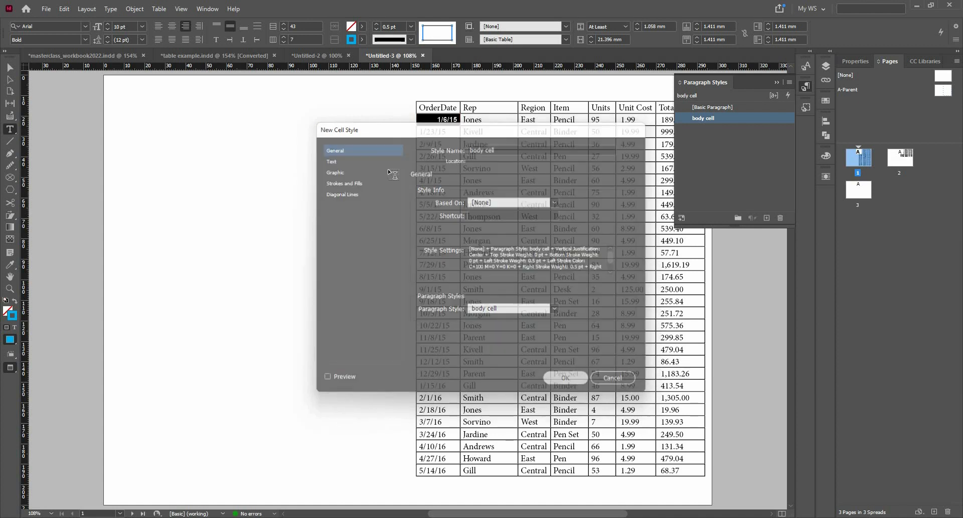
Step: Apply the "body cell" cell style to all rows from 1/6/15 through 12/29/15 on page 1
left_click_drag(416, 123, 424, 370)
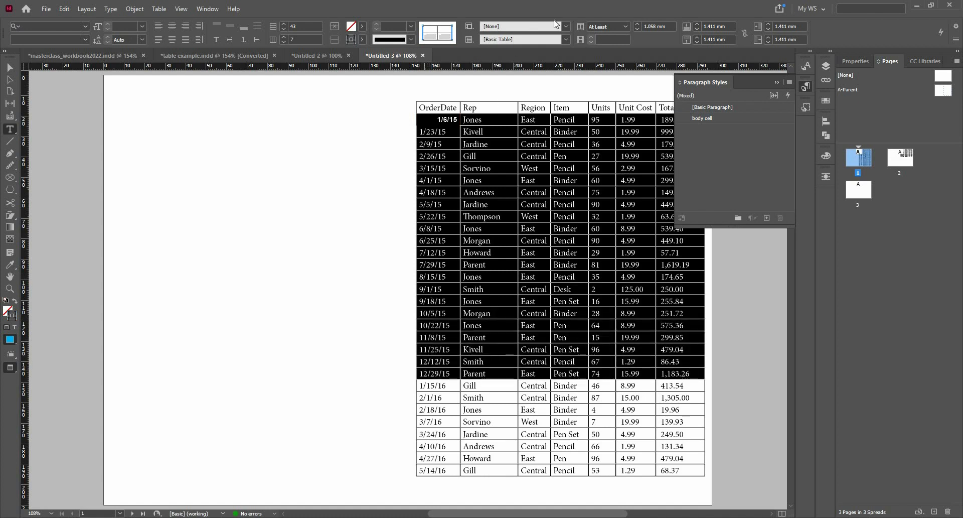
left_click(567, 28)
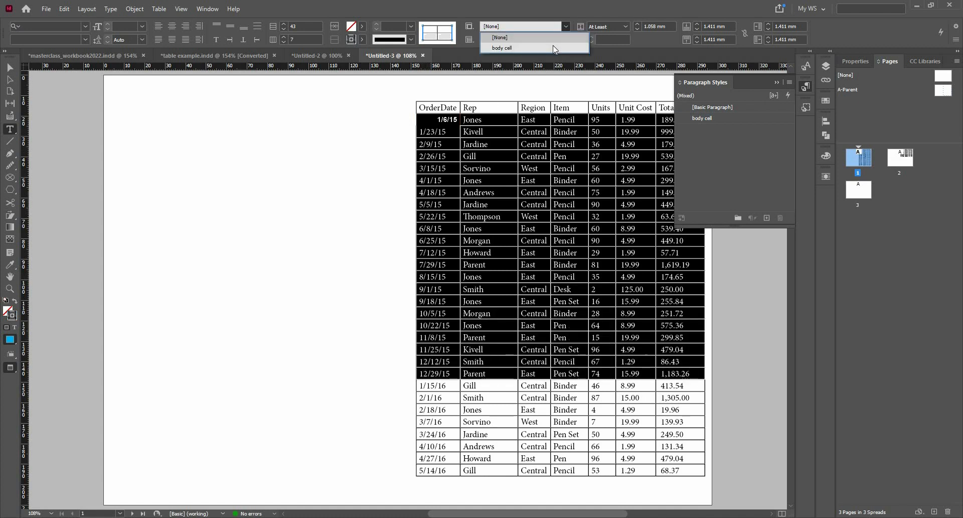
left_click(554, 46)
key("Escape")
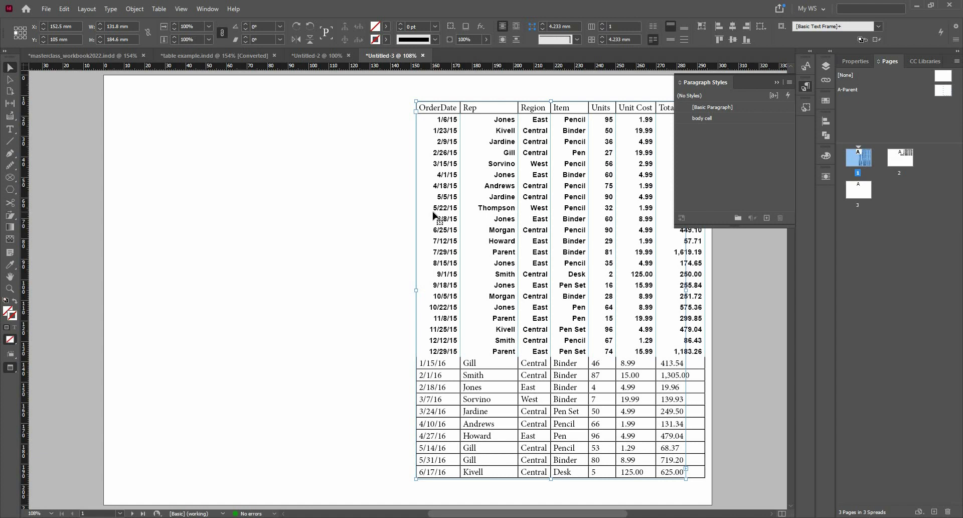
Step: Set the OrderDate header cell's text to Arial Black at 9 pt
double_click(447, 108)
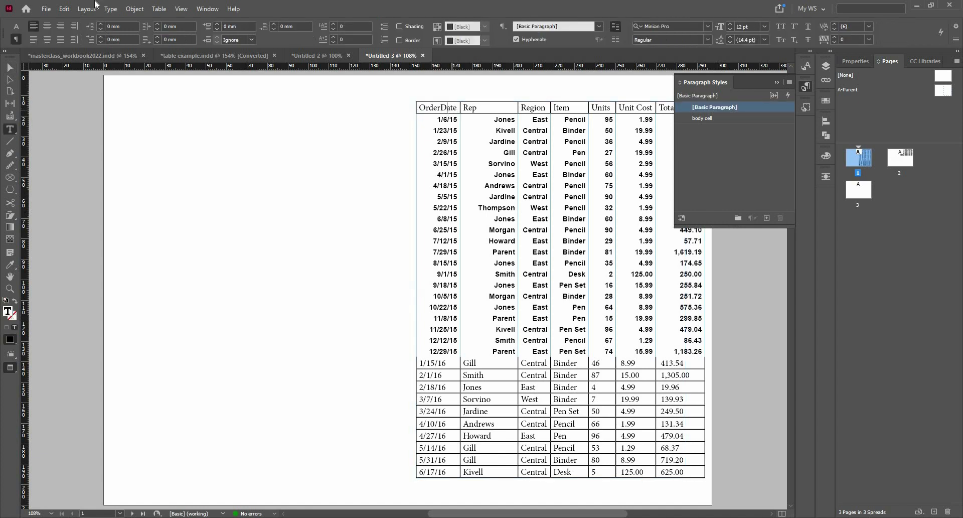
key("Escape")
left_click(79, 26)
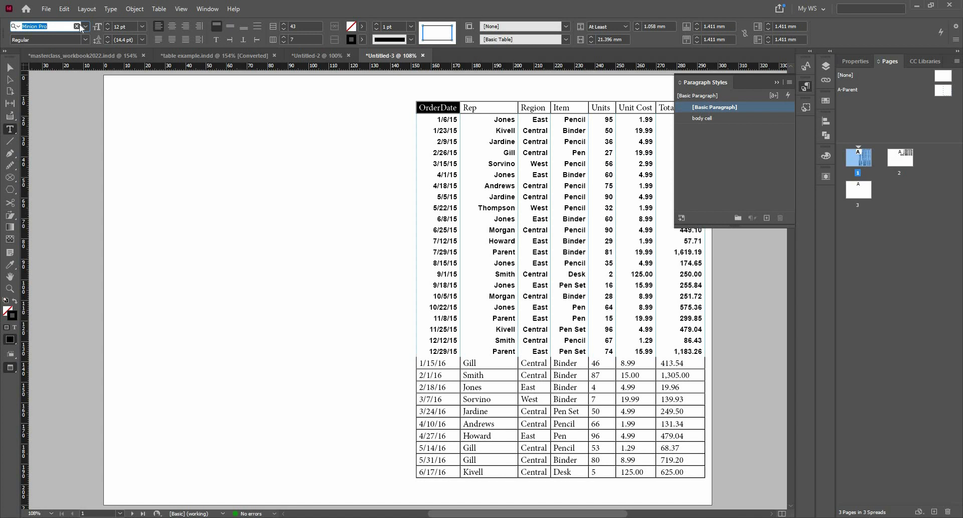
type("ari")
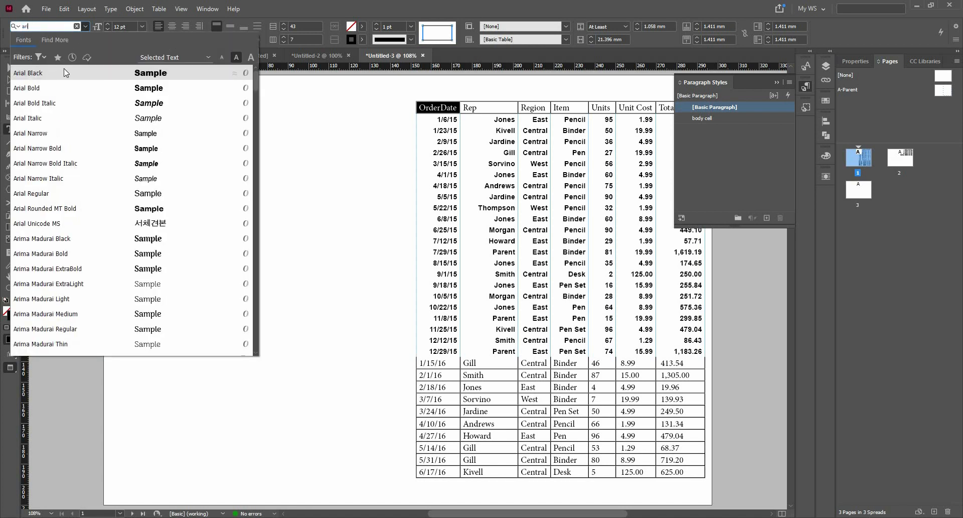
key("Return")
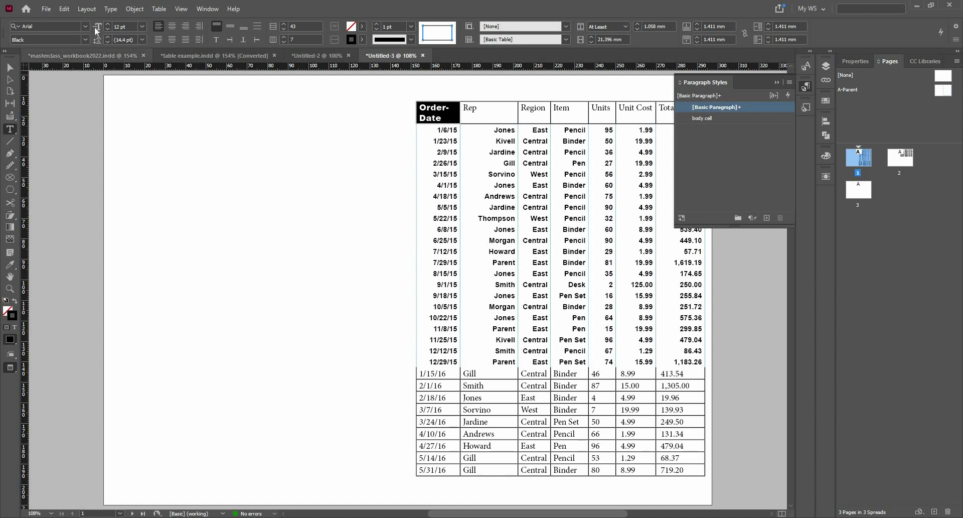
left_click(107, 29)
left_click(107, 29)
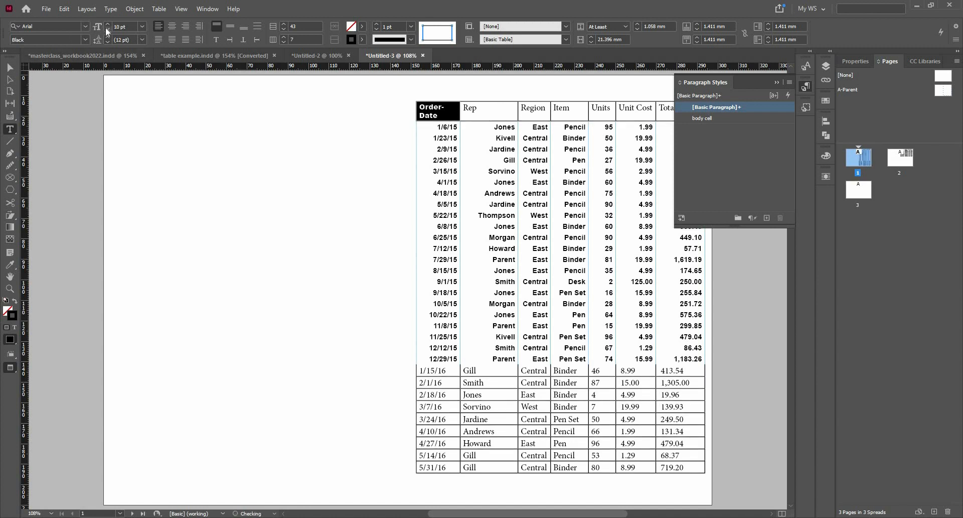
left_click(107, 29)
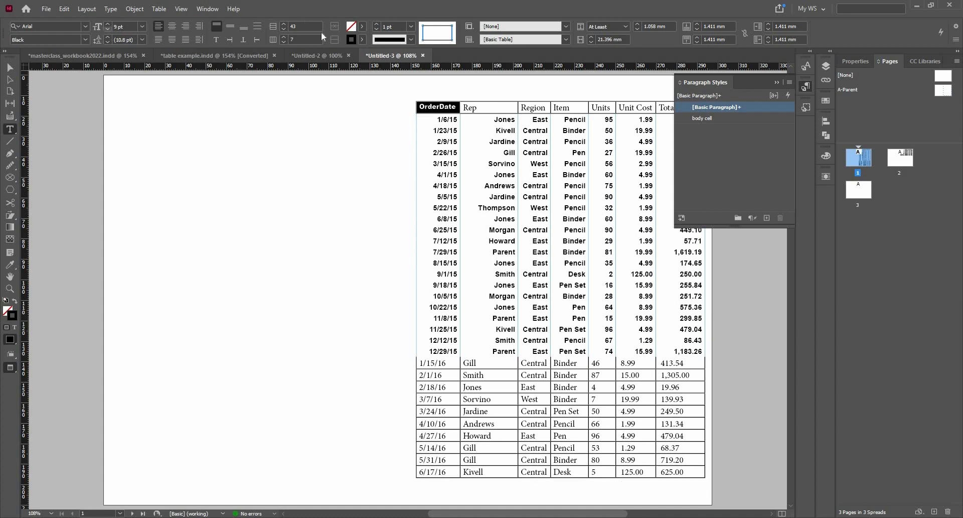
Step: Colour the OrderDate cell's left and right borders with the C=100 M=0 Y=0 K=0 swatch and its text with [Paper]
left_click(363, 40)
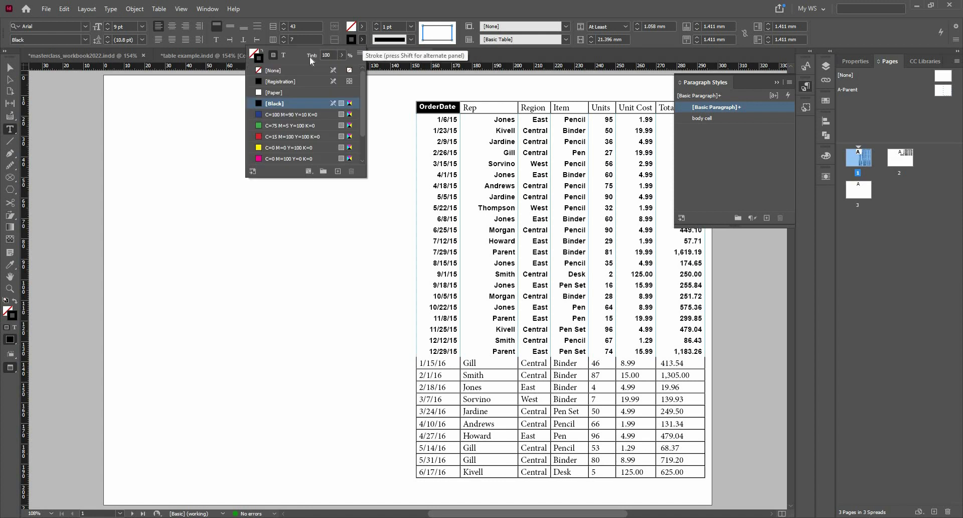
scroll(288, 133, "down", 3)
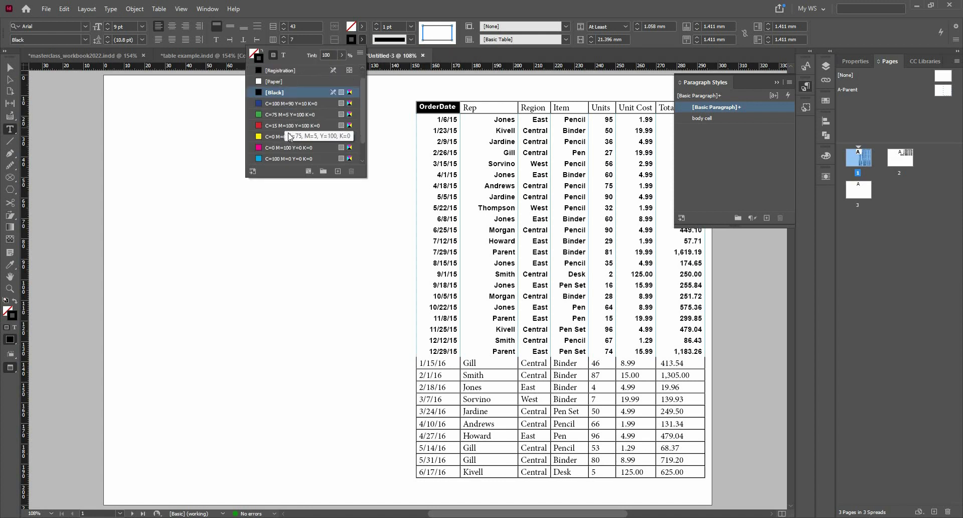
left_click(288, 134)
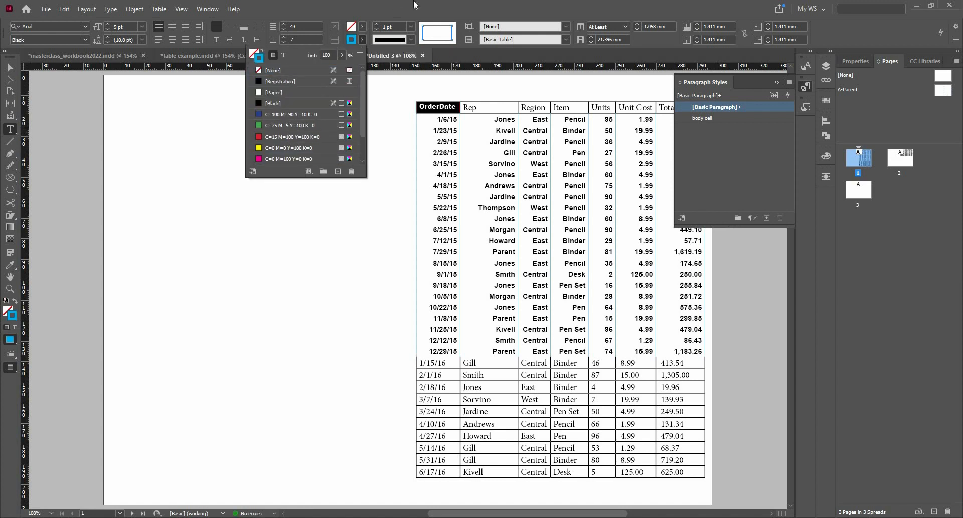
left_click(434, 123)
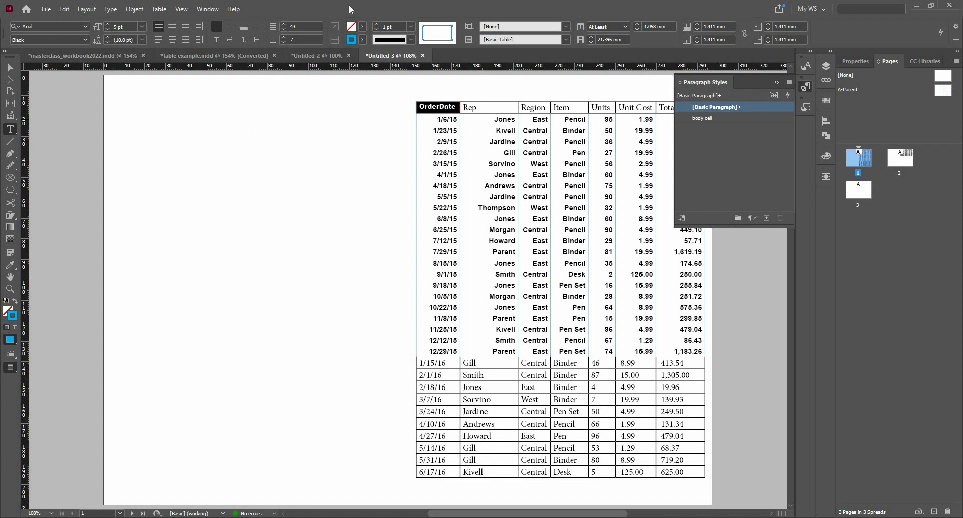
left_click(364, 26)
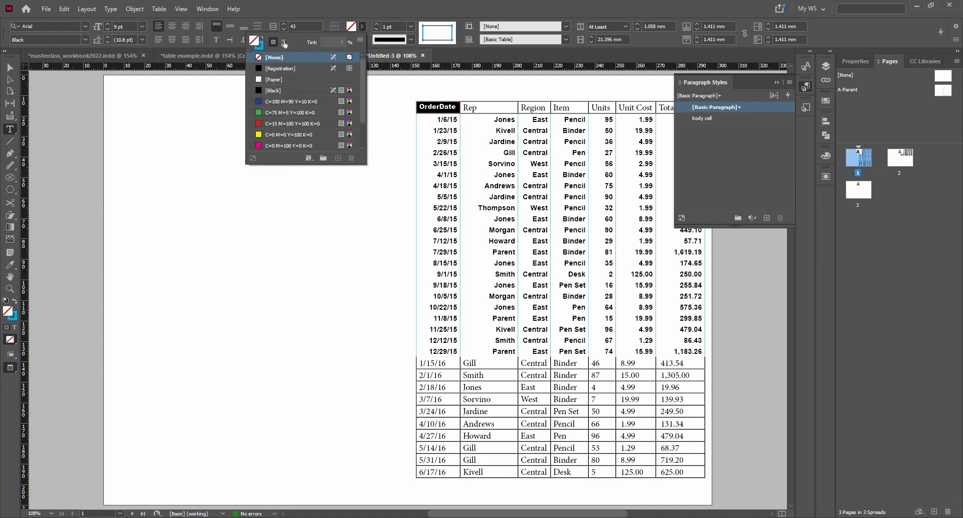
left_click(284, 79)
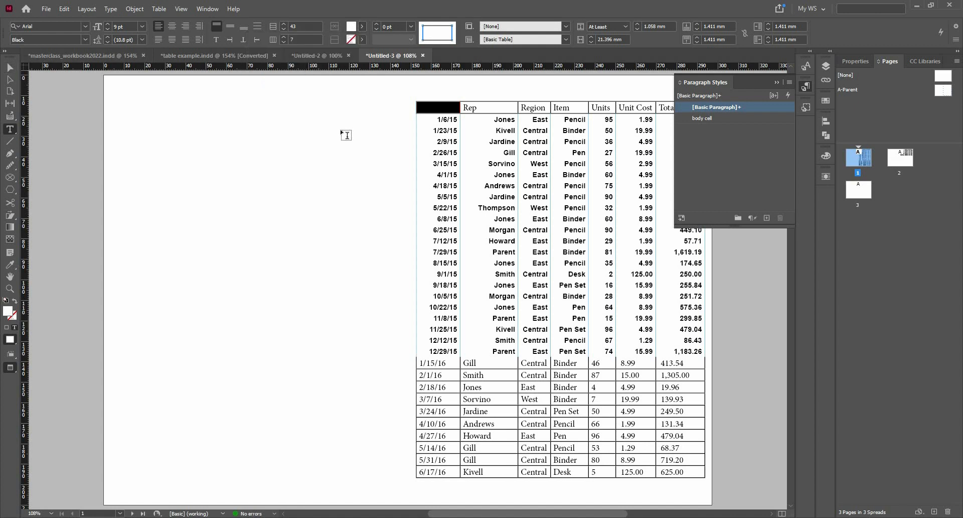
Step: Fill the OrderDate cell with the C=100 M=0 Y=0 K=0 swatch and deselect the cell
left_click(413, 105)
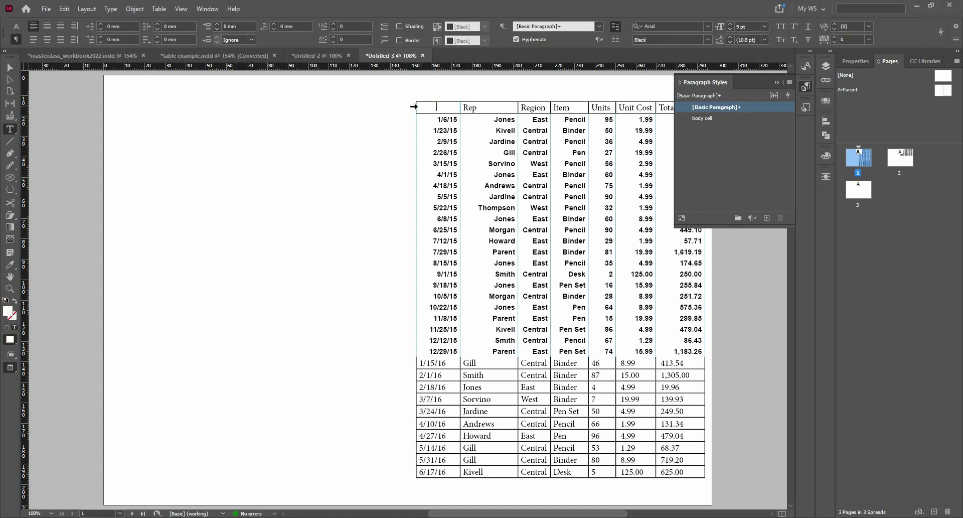
left_click(416, 106)
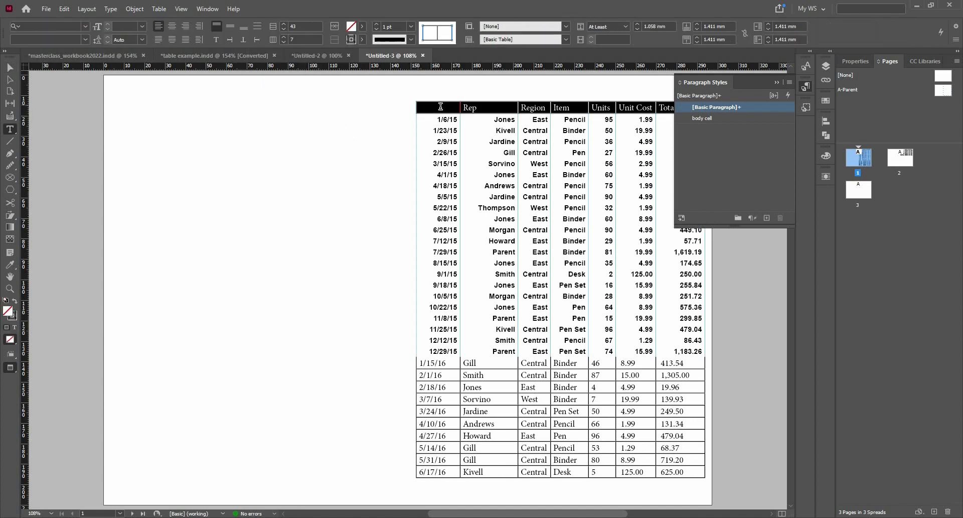
left_click(440, 106)
left_click_drag(440, 107, 402, 107)
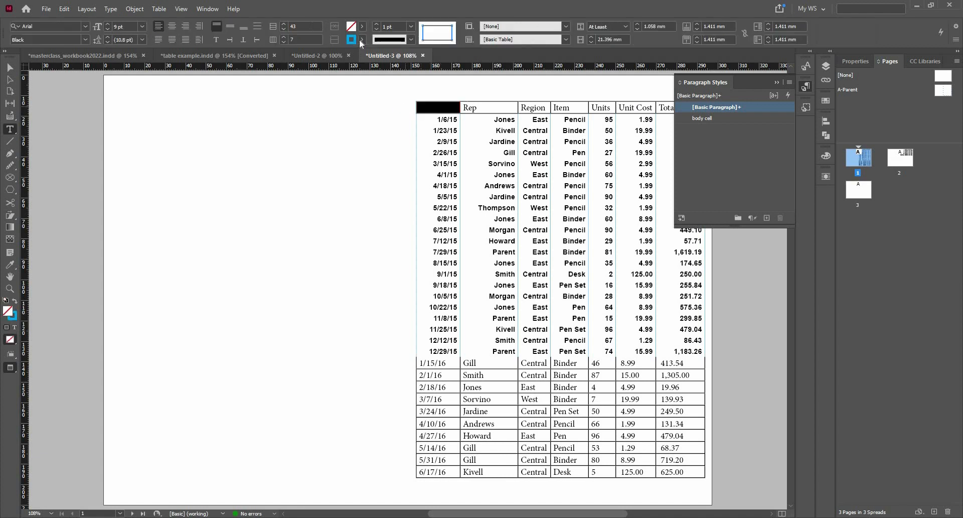
left_click(360, 40)
left_click(362, 28)
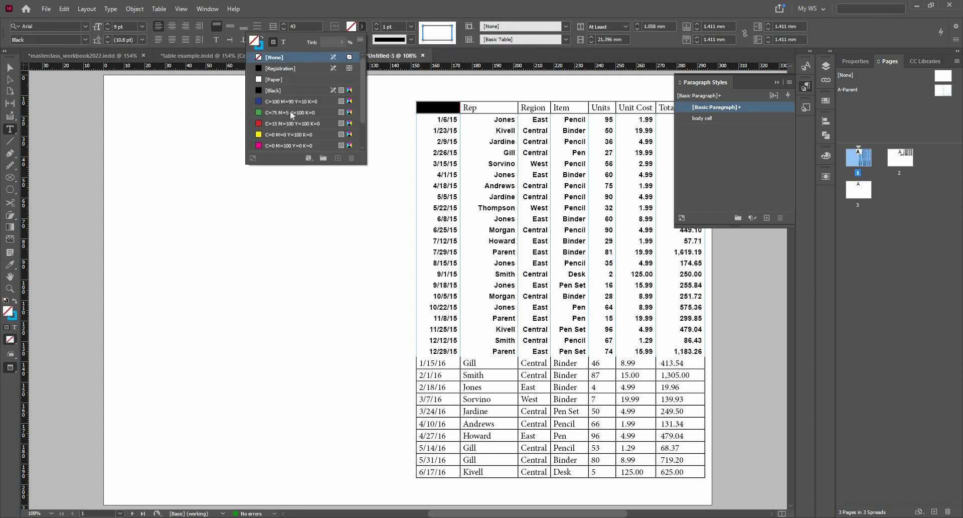
scroll(290, 116, "down", 1)
left_click(288, 121)
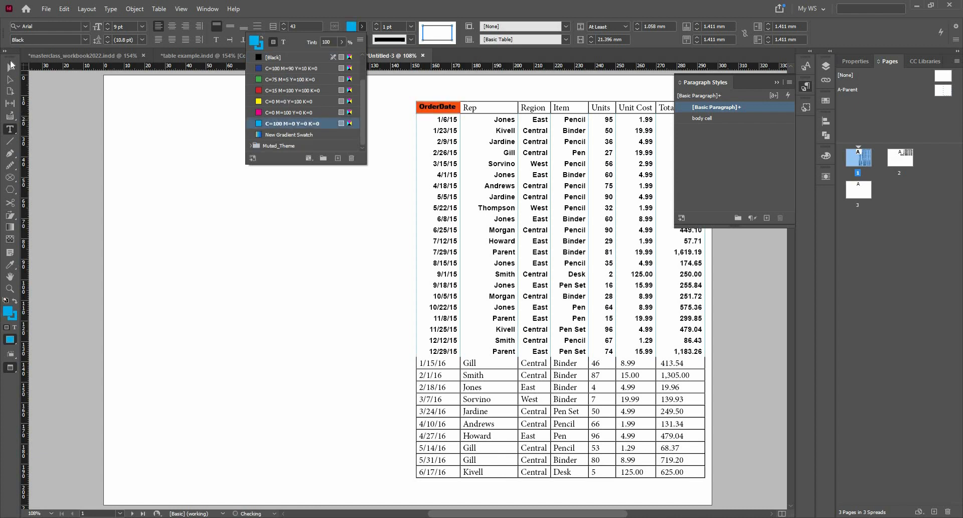
key("Escape")
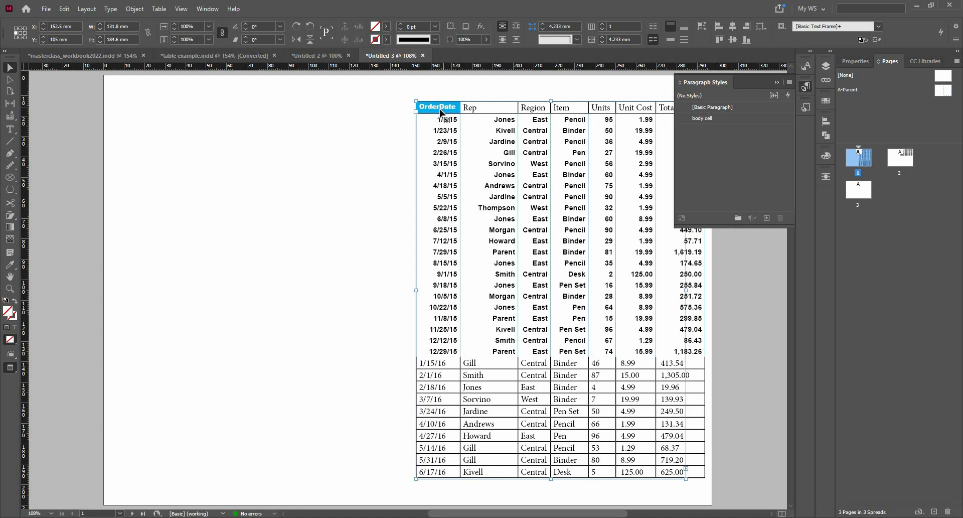
Step: Set the OrderDate cell's left and right border weight to 0 pt and deselect the cell
double_click(440, 107)
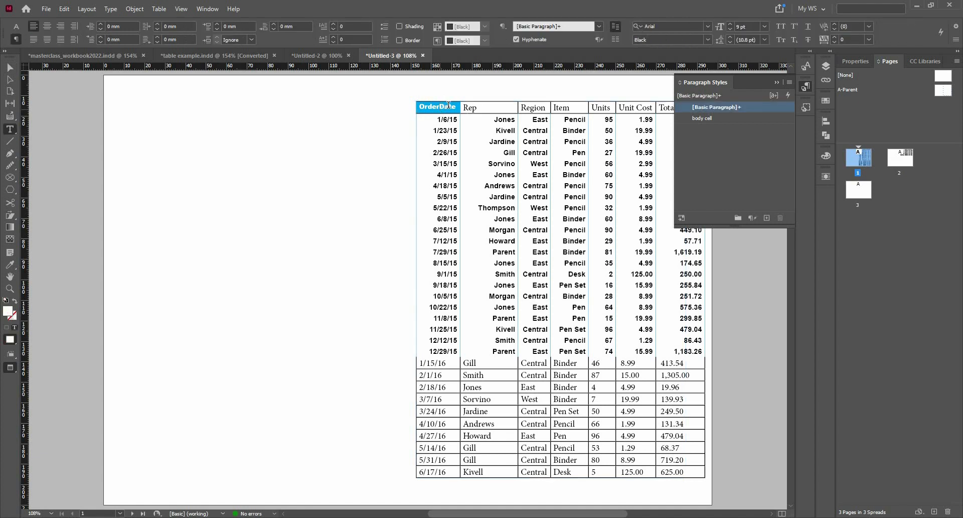
key("Escape")
left_click(410, 26)
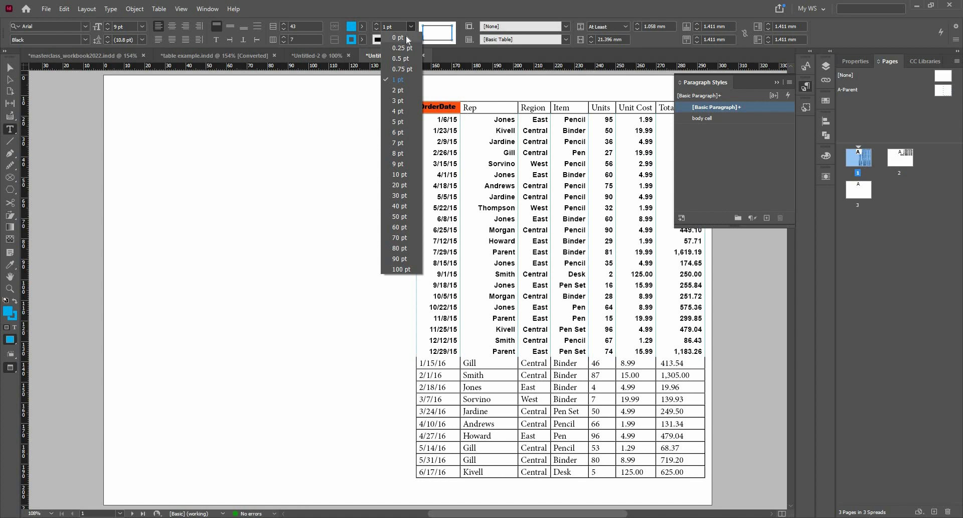
left_click(399, 37)
key("Escape")
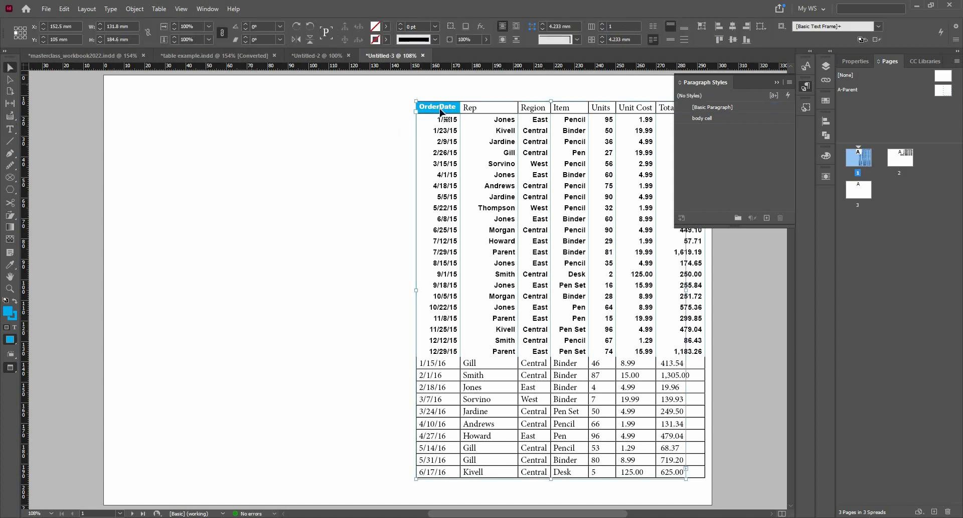
Step: Centre the OrderDate cell's text and save its formatting as a new paragraph style named "header style"
double_click(449, 106)
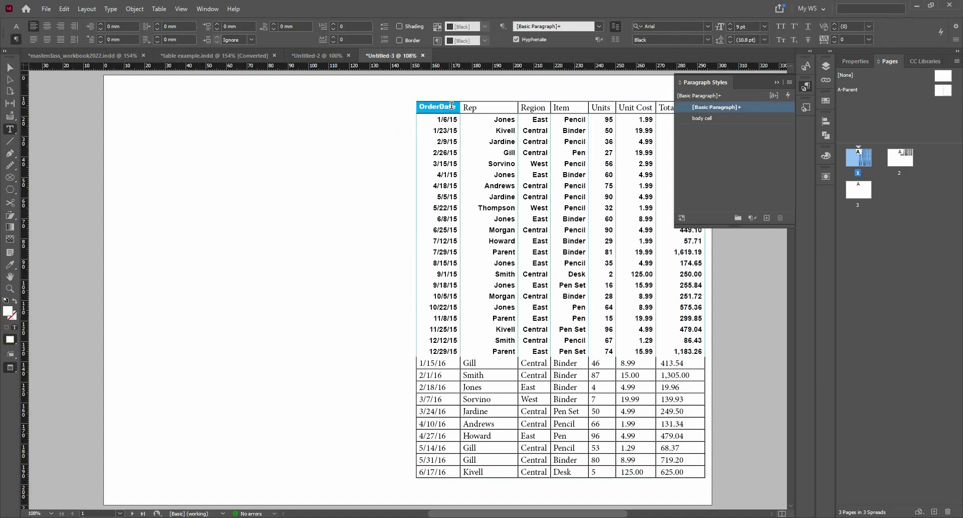
key("Escape")
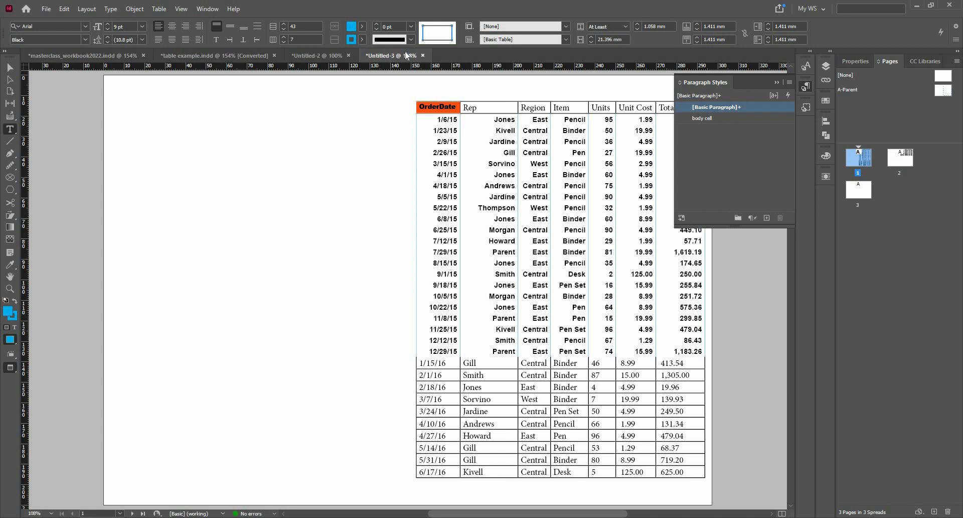
left_click(171, 28)
left_click(767, 218)
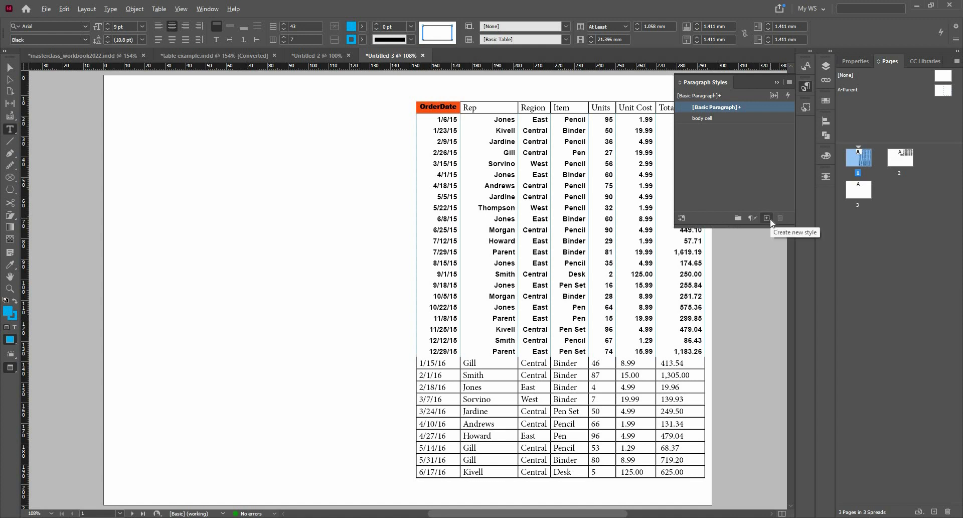
left_click(771, 219, "alt")
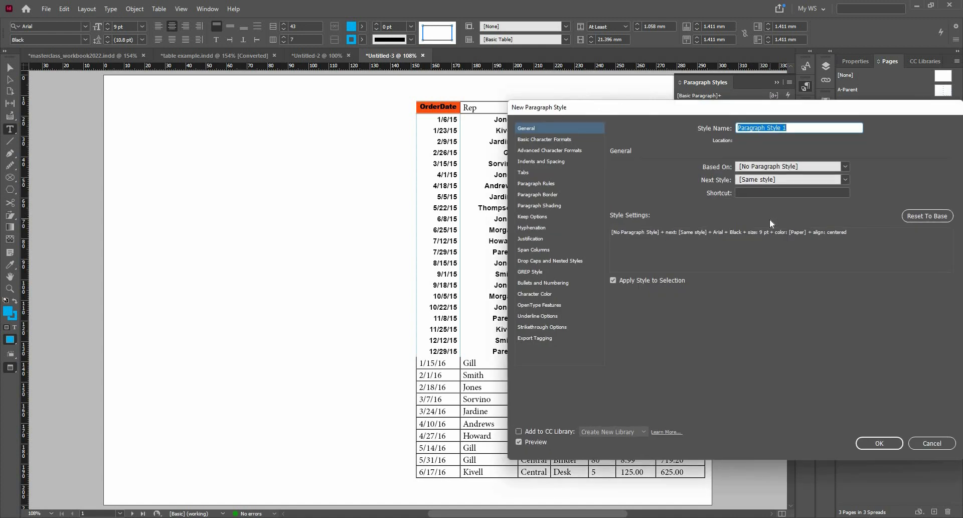
type("header stylr")
key("BackSpace")
type("e")
left_click(880, 443)
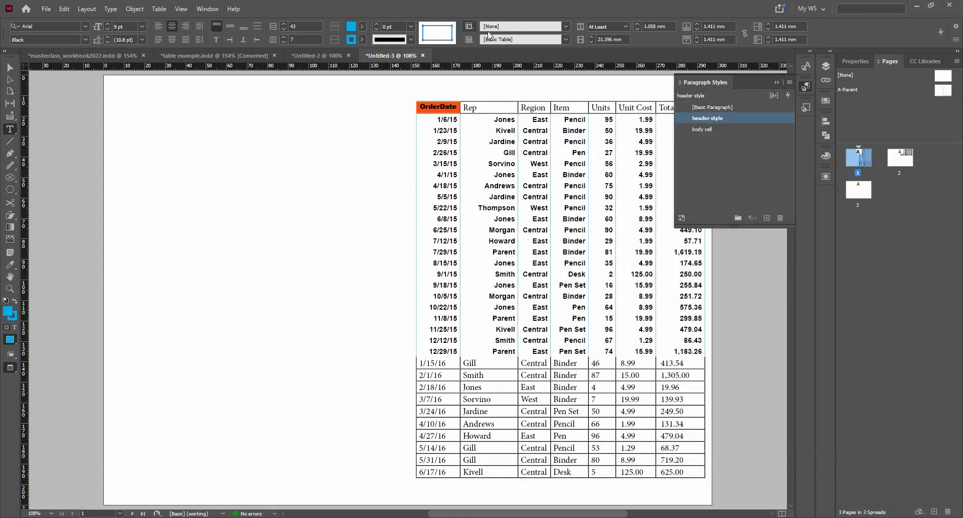
Step: Create a new cell style named "header style" from the OrderDate cell's formatting
left_click(470, 28)
key("Return")
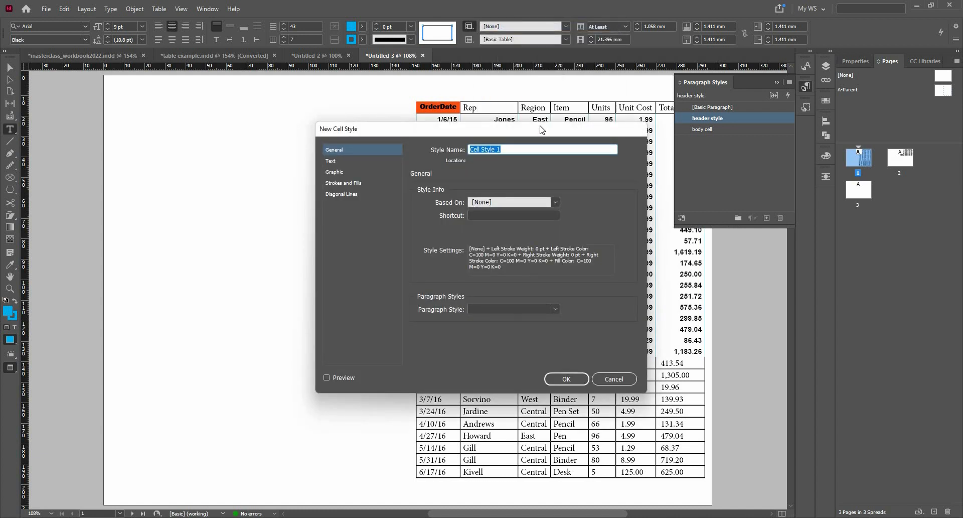
type("header style")
left_click(571, 375)
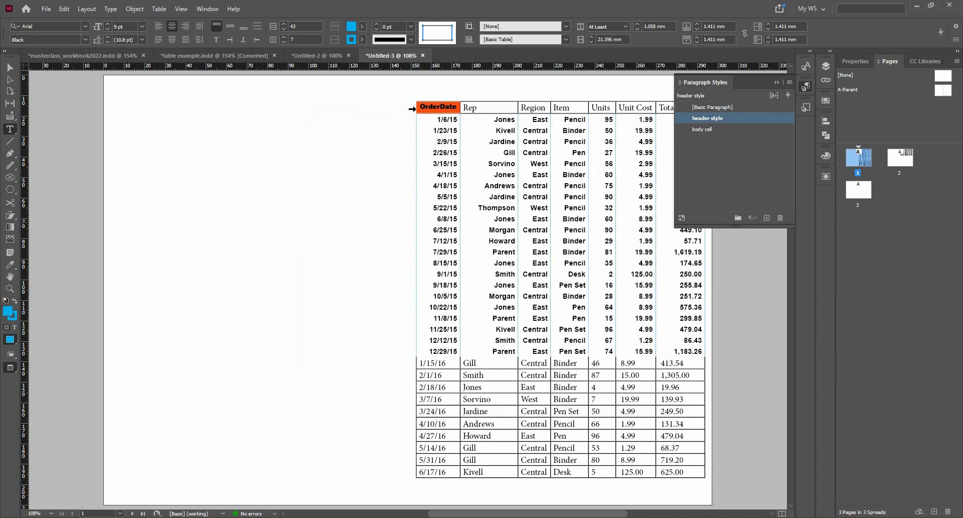
Step: Apply the "header style" paragraph style to the whole header row and deselect it
left_click(412, 109)
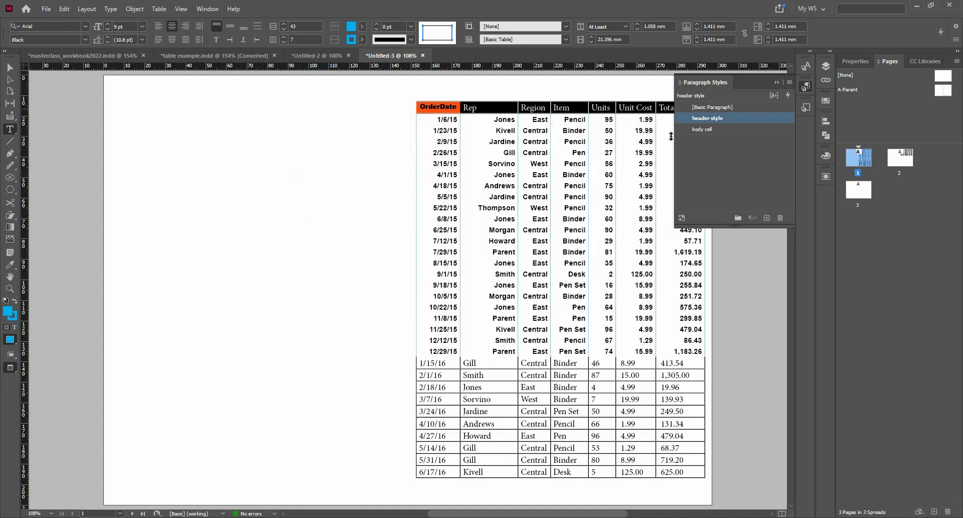
left_click(707, 118)
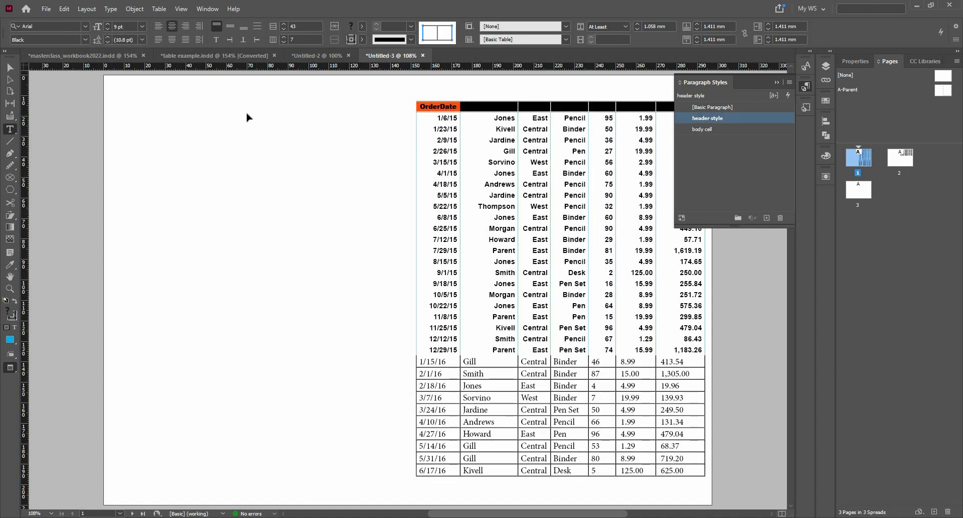
key("Escape")
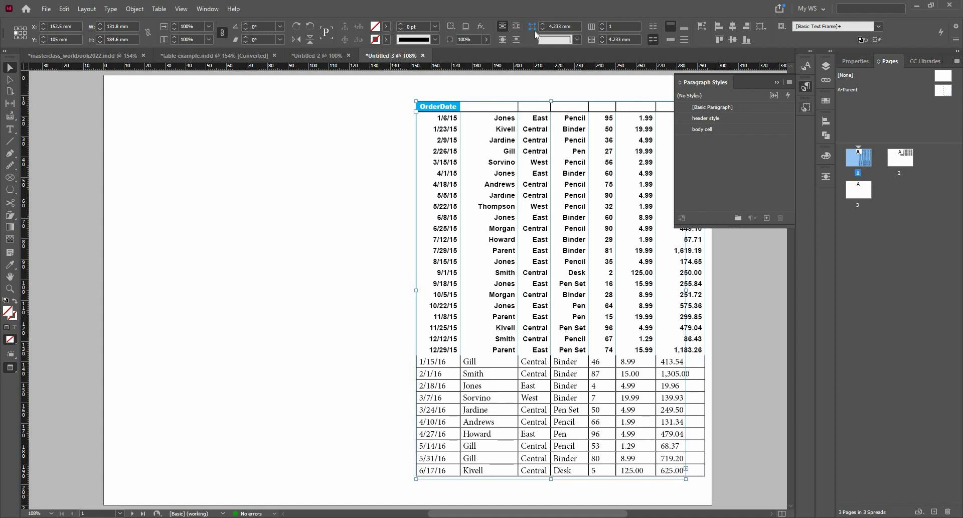
Step: Try to apply the "header style" cell style to the OrderDate header cell
double_click(429, 105)
left_click(429, 101)
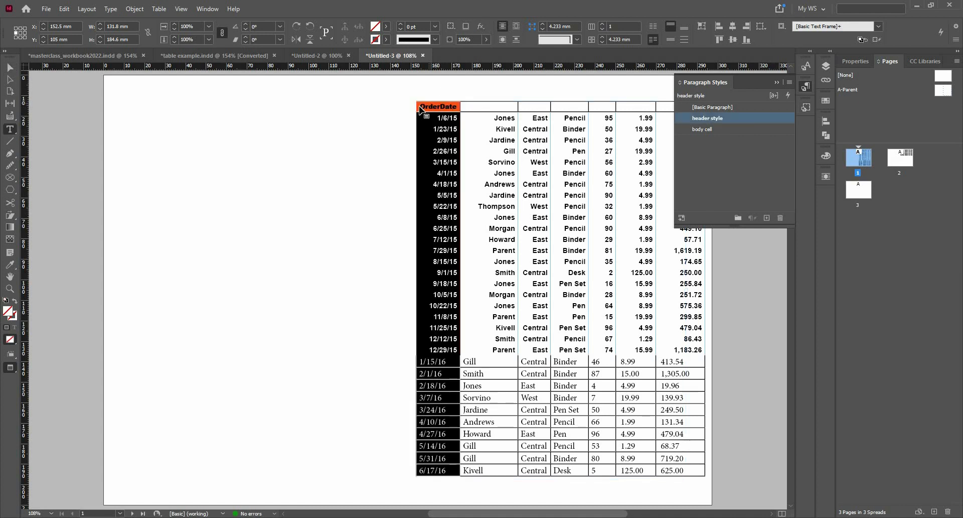
left_click(415, 106)
left_click(431, 105)
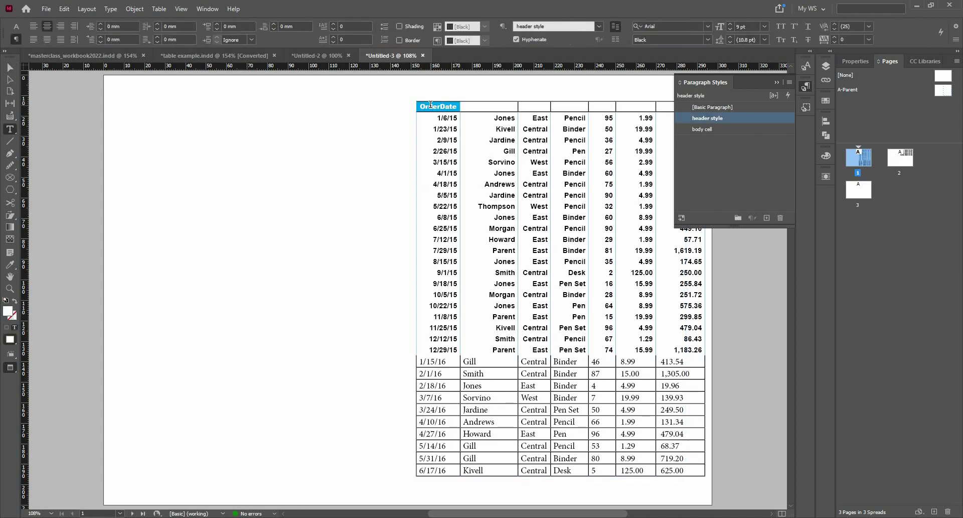
key("Escape")
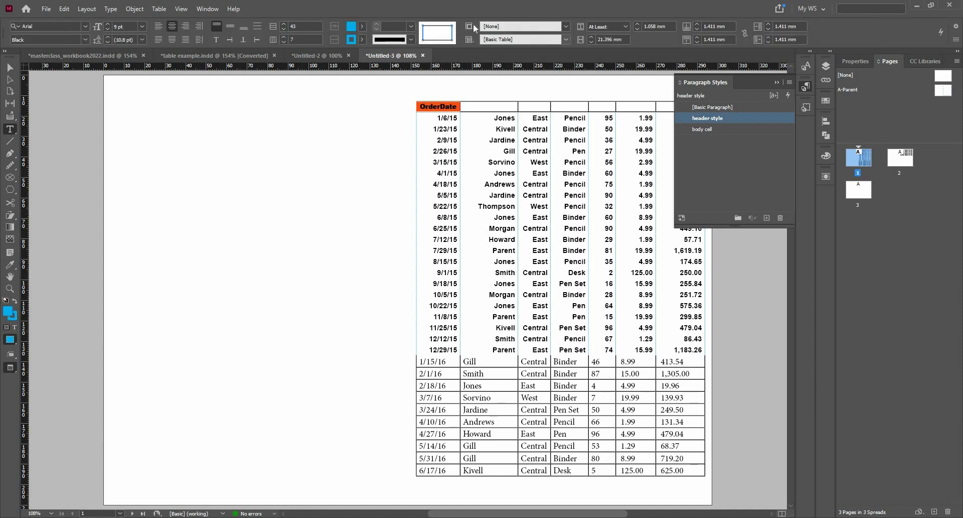
left_click(473, 23)
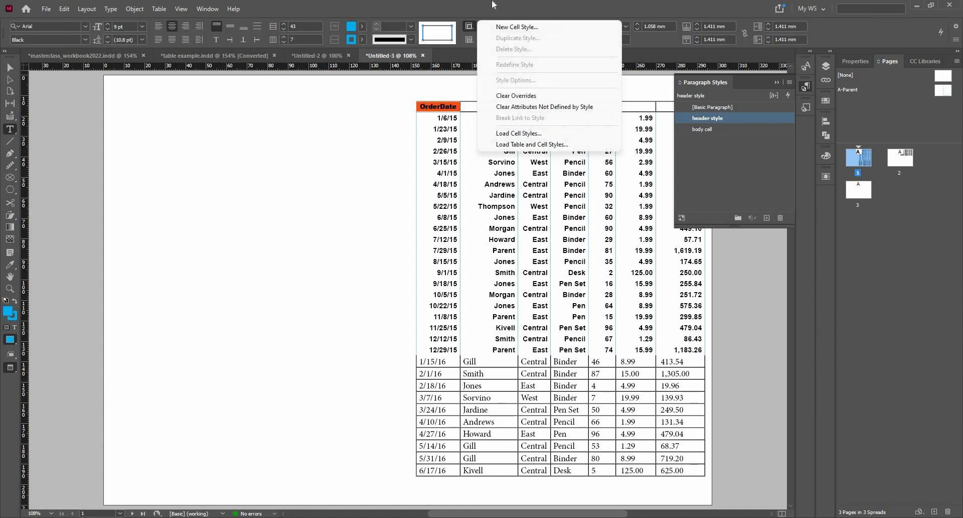
left_click(565, 28)
left_click(565, 26)
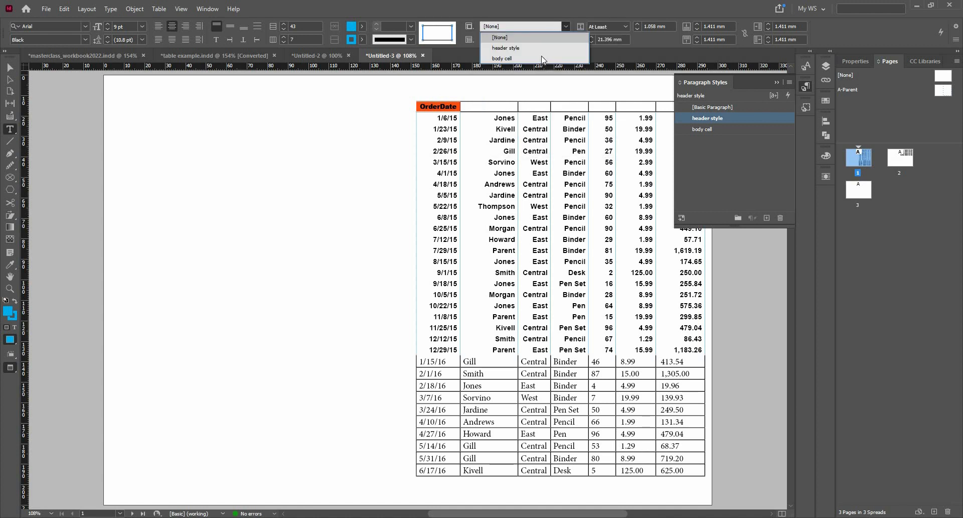
left_click(537, 50)
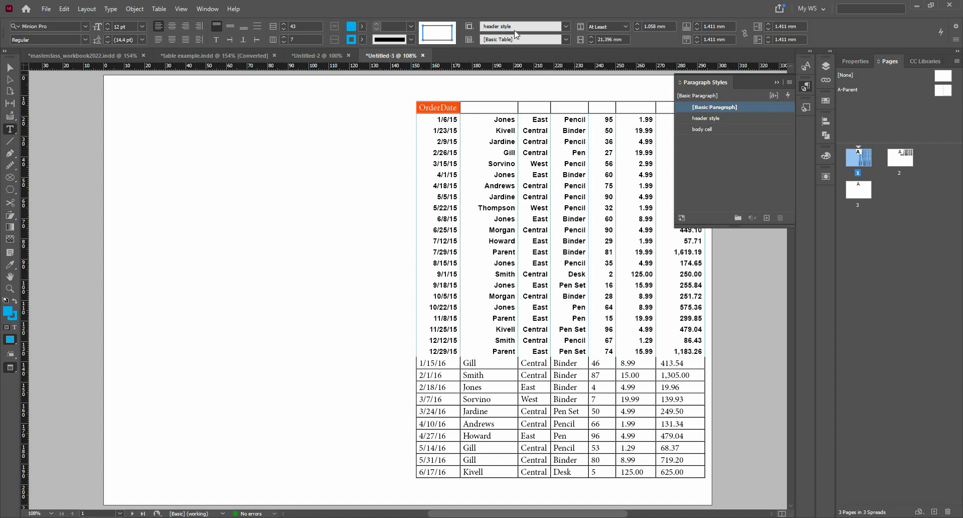
Step: Edit the "header style" cell style so that it uses the "header style" paragraph style
key("alt+w")
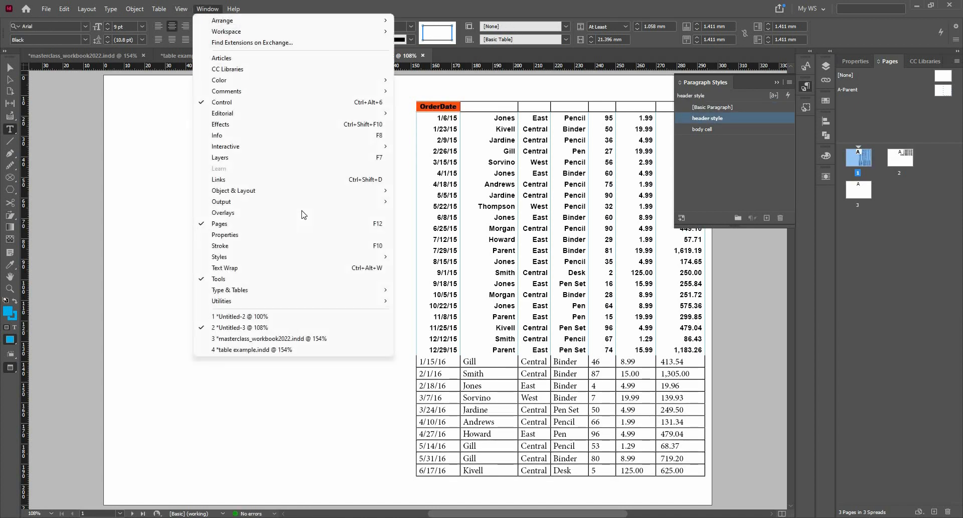
mouse_move(384, 257)
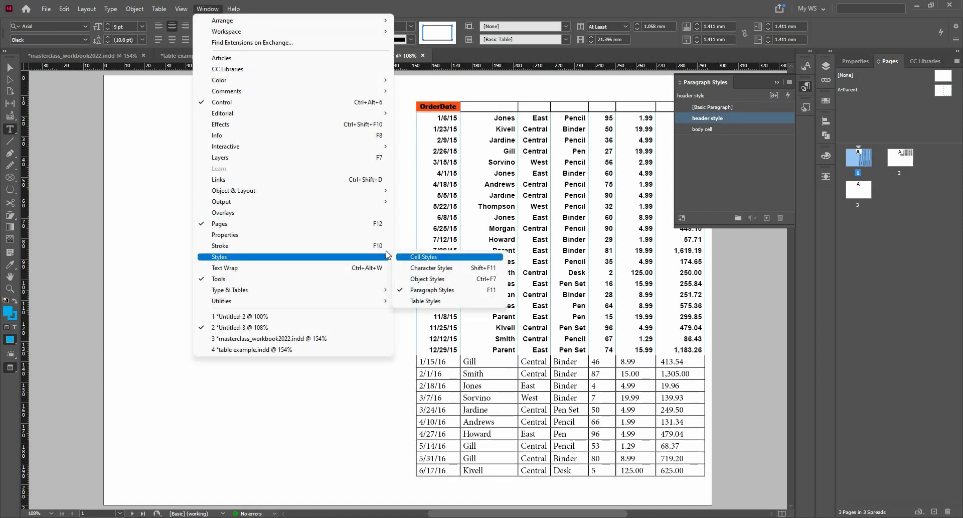
left_click(419, 257)
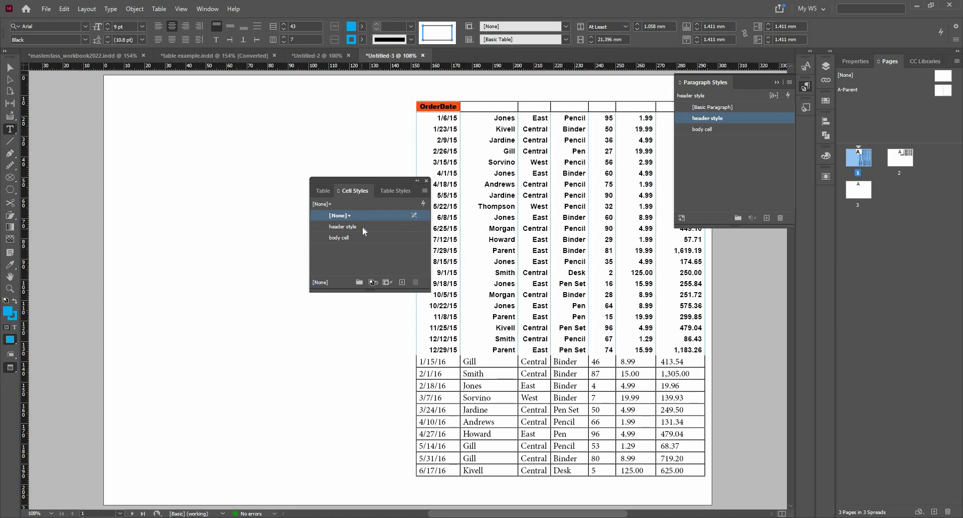
right_click(362, 226)
left_click(380, 234)
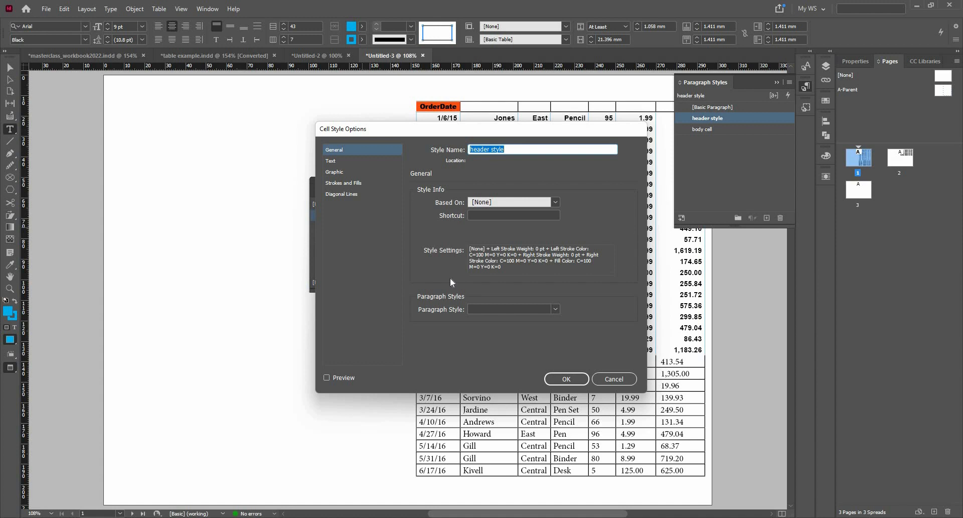
left_click(556, 309)
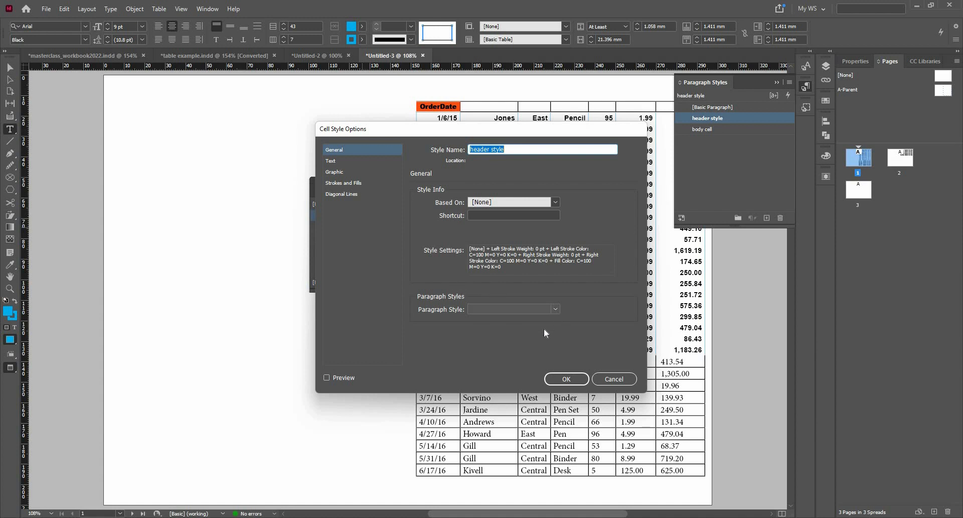
left_click(534, 342)
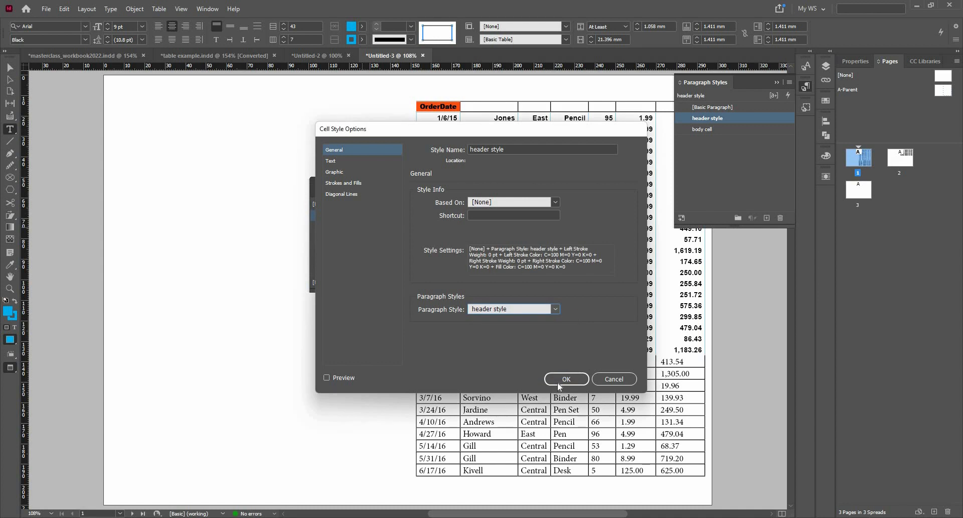
left_click(560, 383)
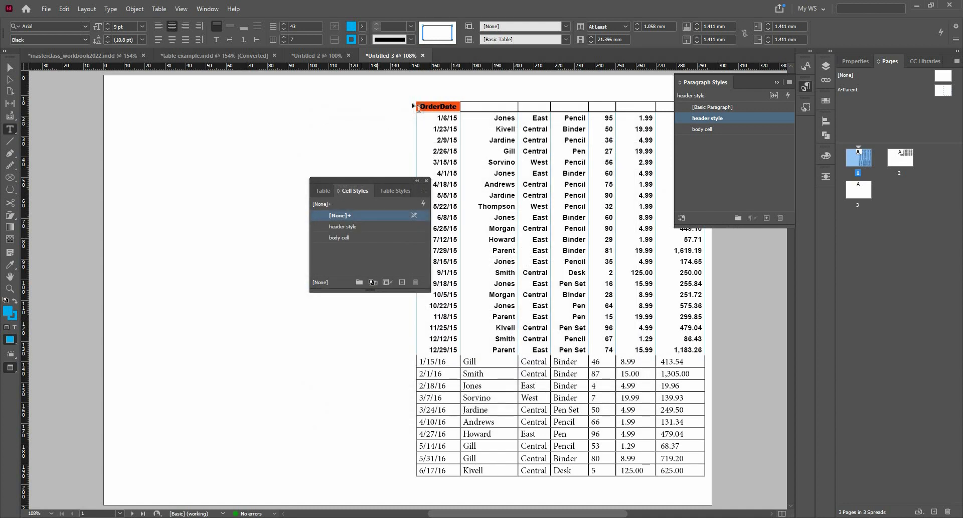
Step: Apply the "body cell" paragraph style to the whole header row and deselect the table
left_click(412, 106)
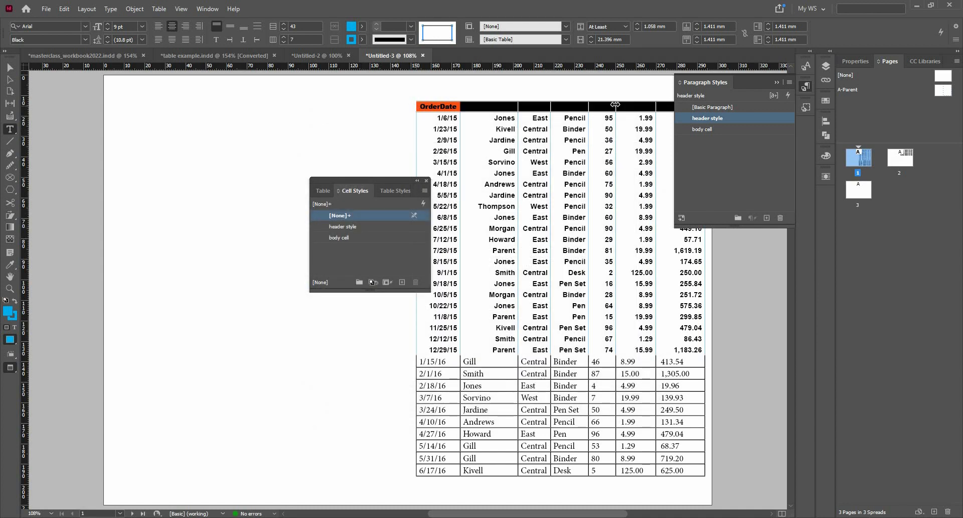
left_click(708, 119)
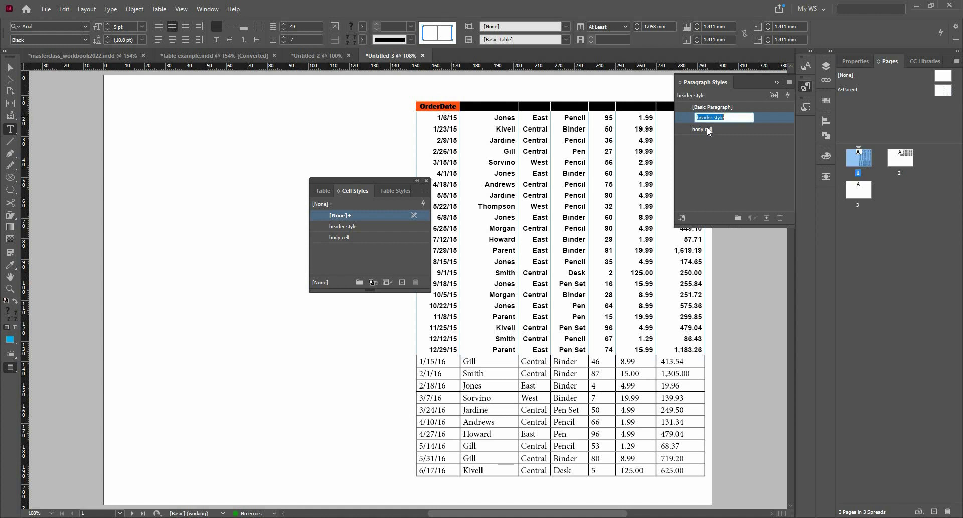
key("Return")
left_click(707, 127)
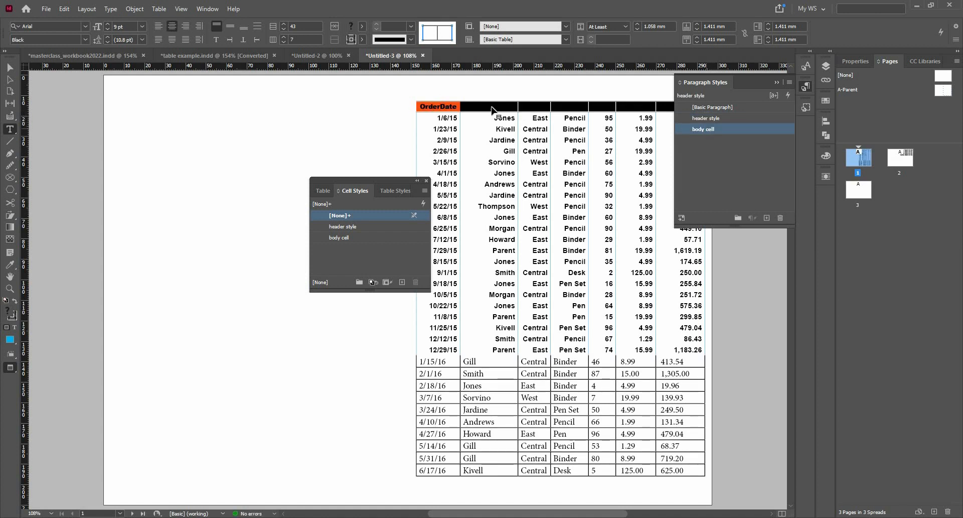
left_click(8, 68)
left_click(190, 97)
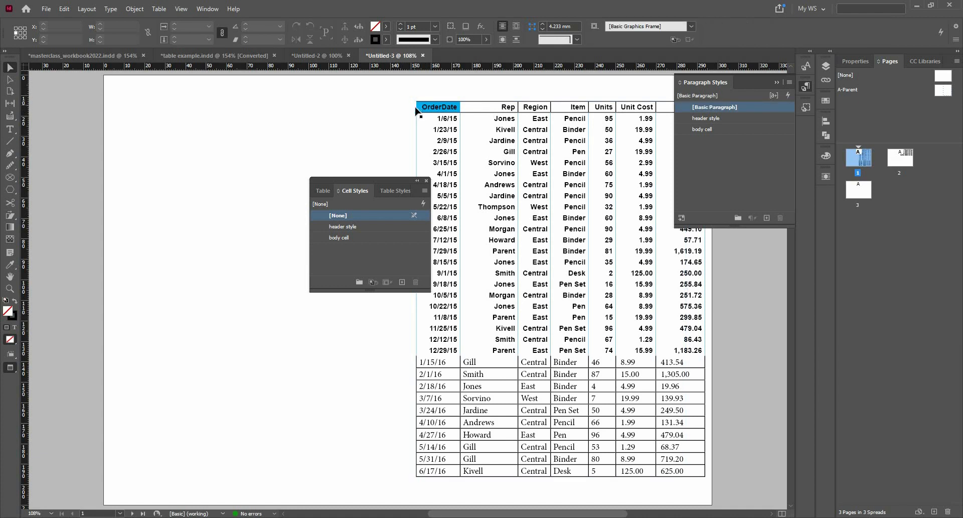
Step: Review the "header style" cell style's text, graphic, stroke, fill and diagonal line settings without changing them
right_click(360, 225)
left_click(386, 231)
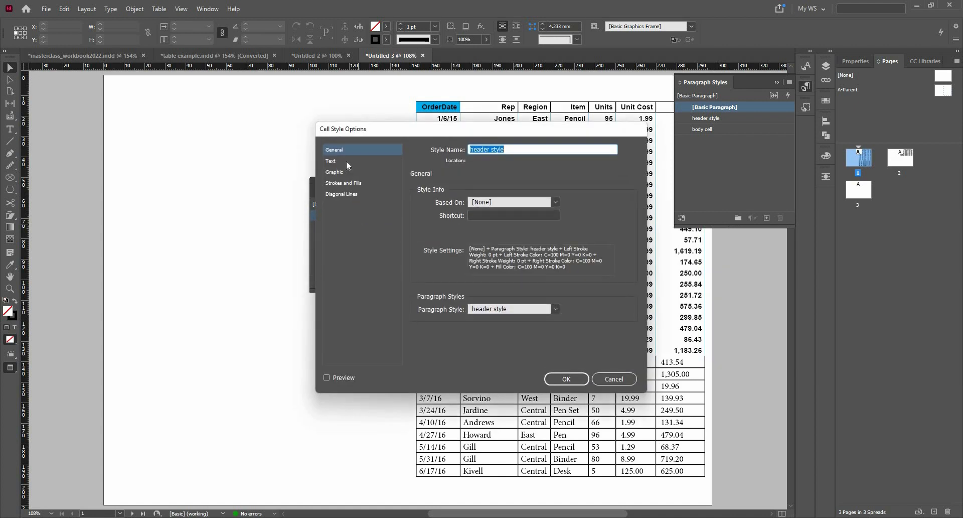
left_click(346, 160)
left_click(346, 172)
left_click(346, 183)
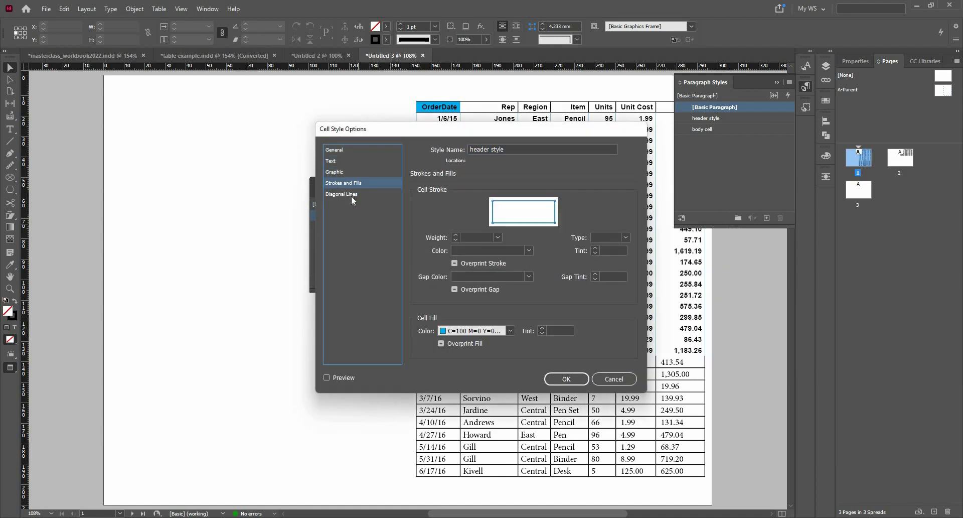
left_click(351, 195)
left_click(354, 184)
left_click(571, 378)
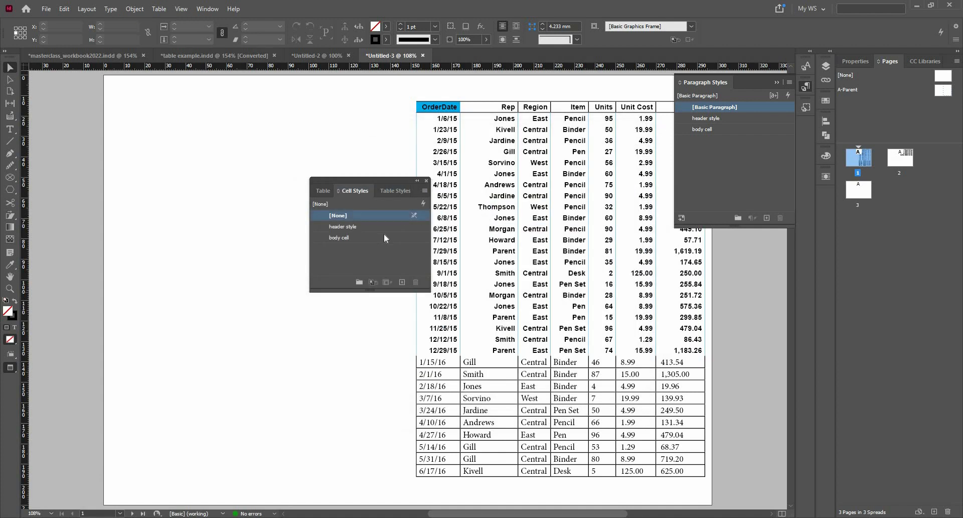
right_click(385, 230)
left_click(427, 232)
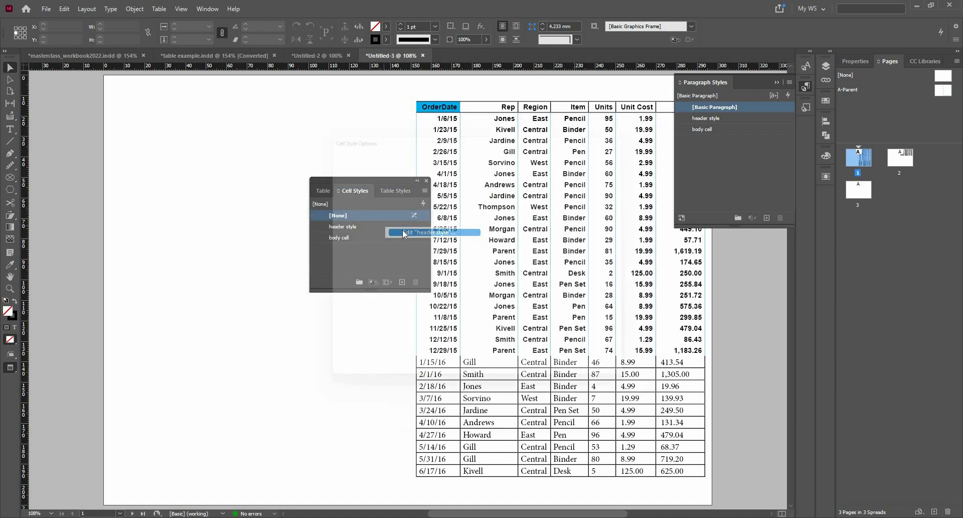
left_click(620, 381)
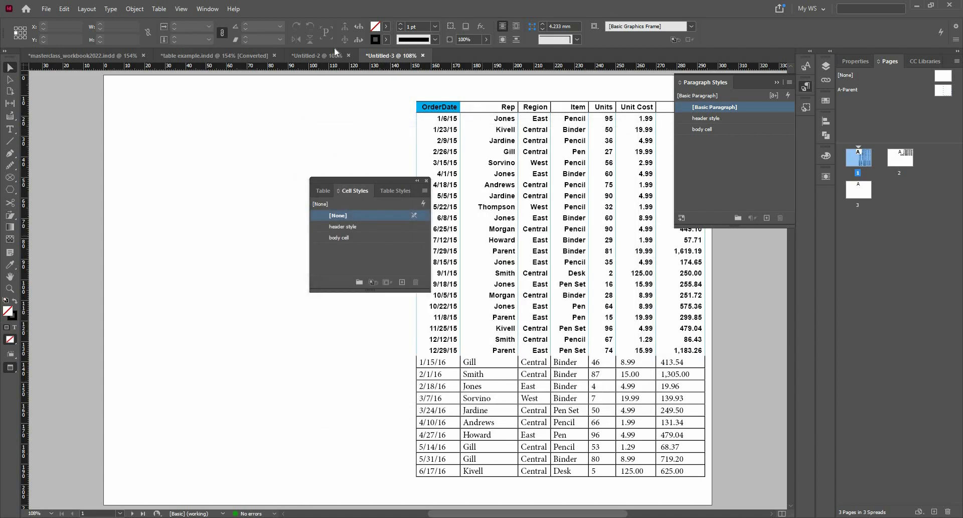
Step: Apply the "header style" cell style to the whole header row, deselect it and check the repeated header on page 2
left_click(417, 108)
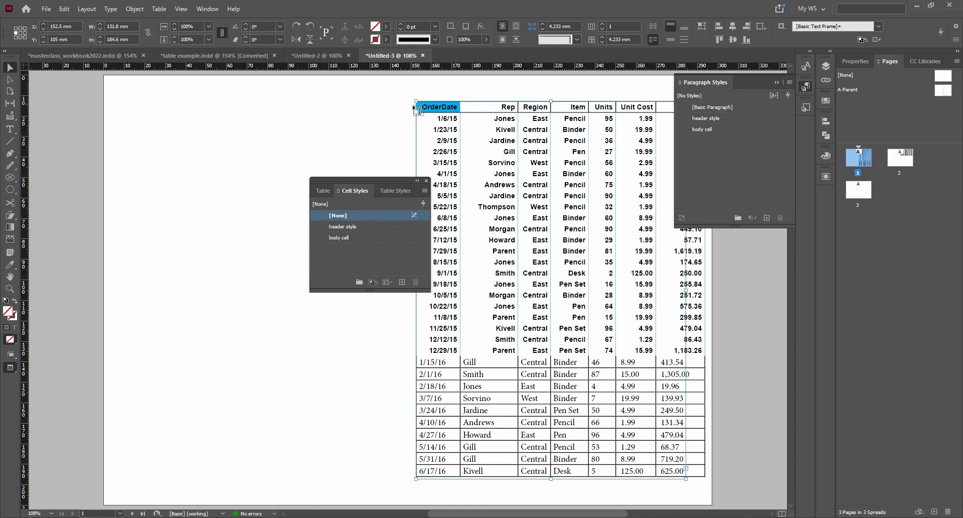
left_click(420, 100)
left_click(414, 108)
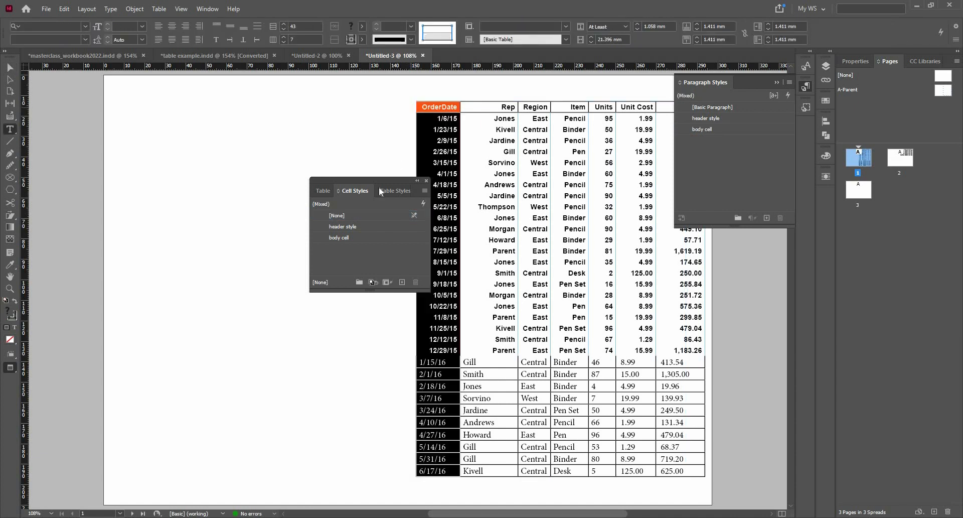
left_click(372, 226)
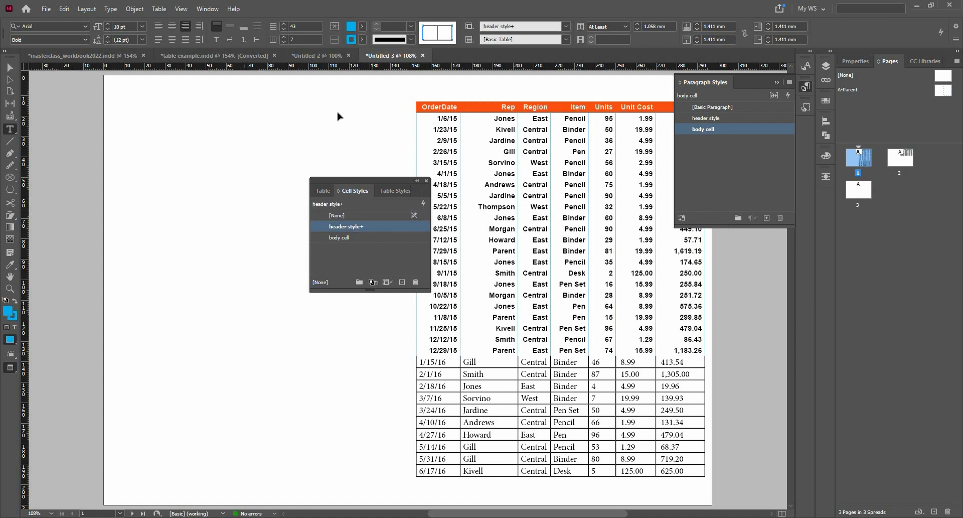
key("Escape")
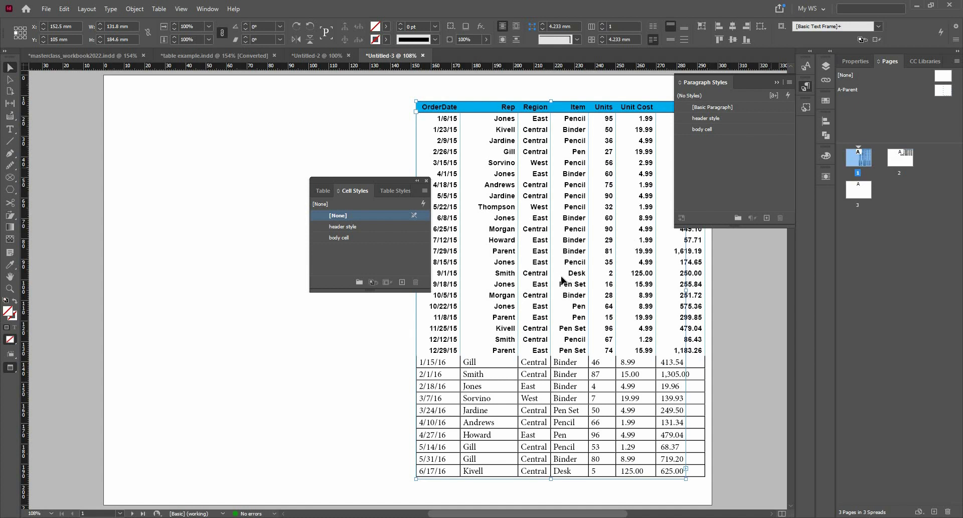
scroll(561, 278, "down", 6)
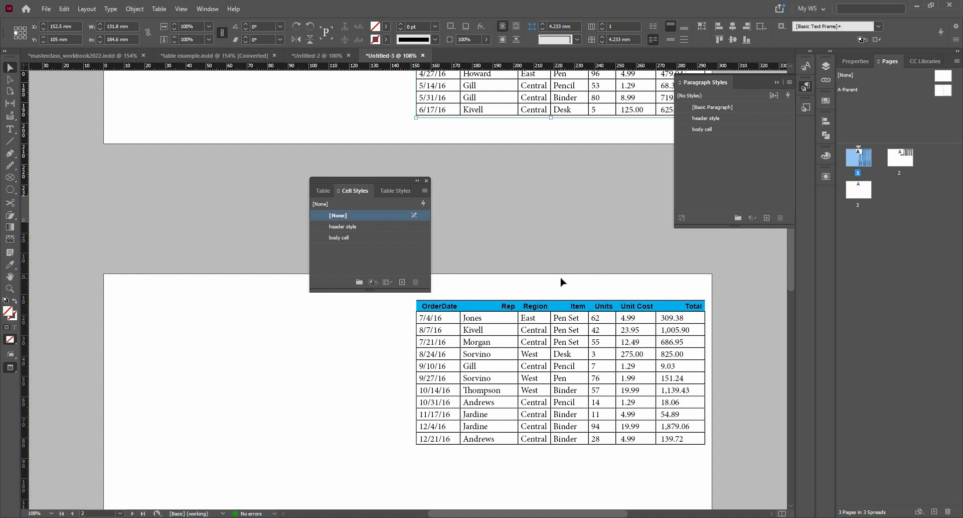
Step: Show the table styles and select the entire table, including its continuation on page 2
left_click(390, 194)
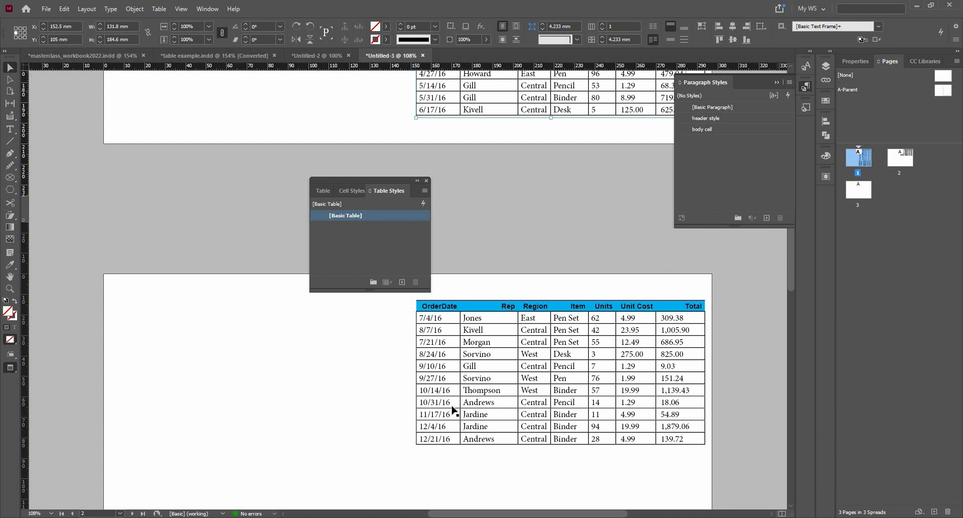
key("ctrl+minus")
key("ctrl+minus")
key("ctrl+minus")
scroll(375, 107, "up", 2)
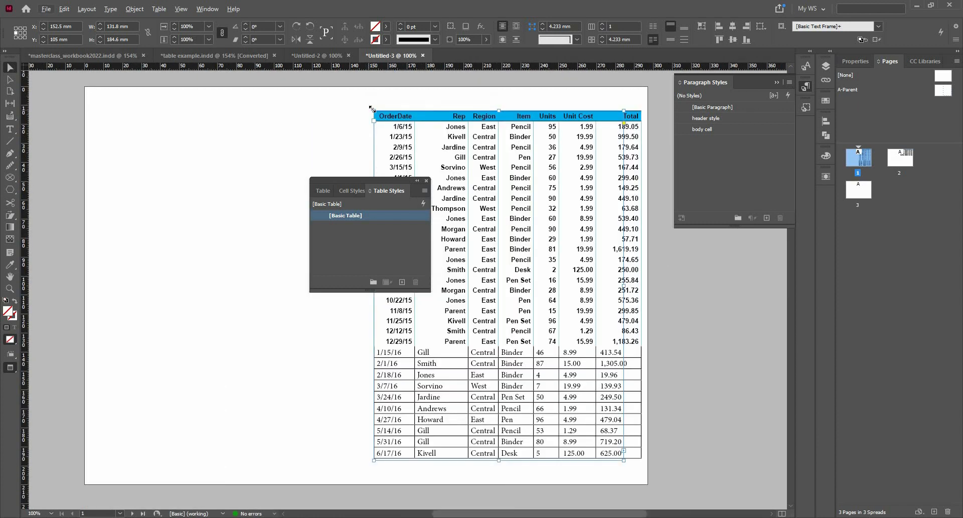
double_click(379, 109)
left_click(373, 108)
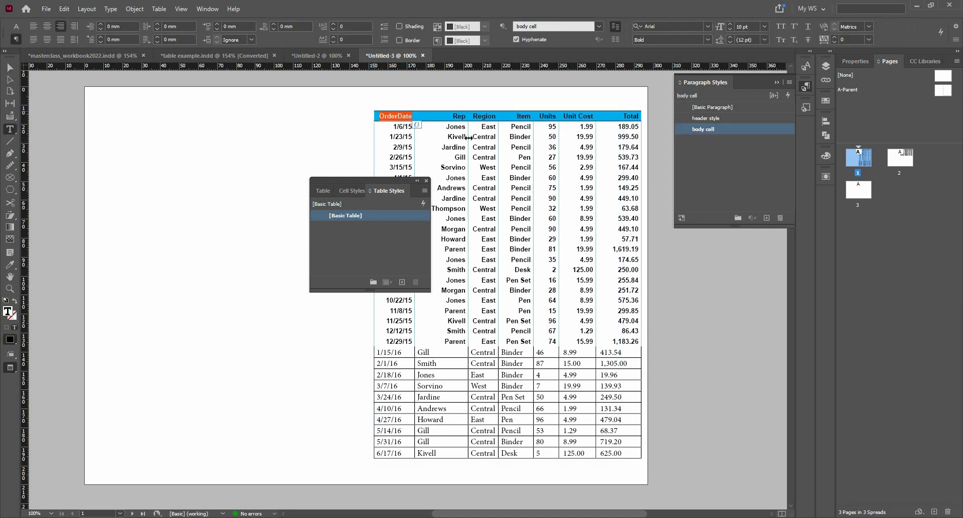
scroll(481, 154, "down", 3)
scroll(440, 334, "down", 4)
scroll(445, 336, "up", 3)
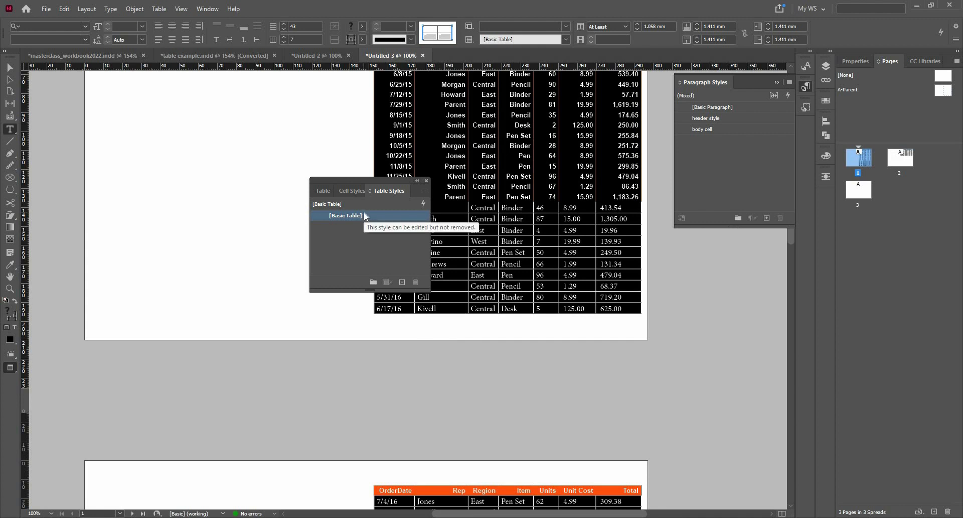
Step: Create a new table style based on [No Table Style], with "body cell" for body rows, "header style" for header rows and preview enabled
left_click(402, 282, "alt")
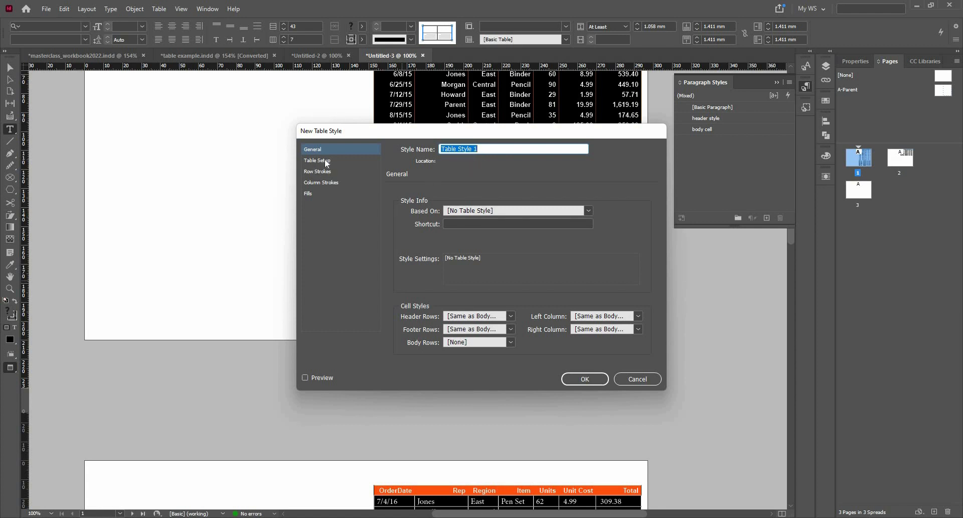
left_click(512, 342)
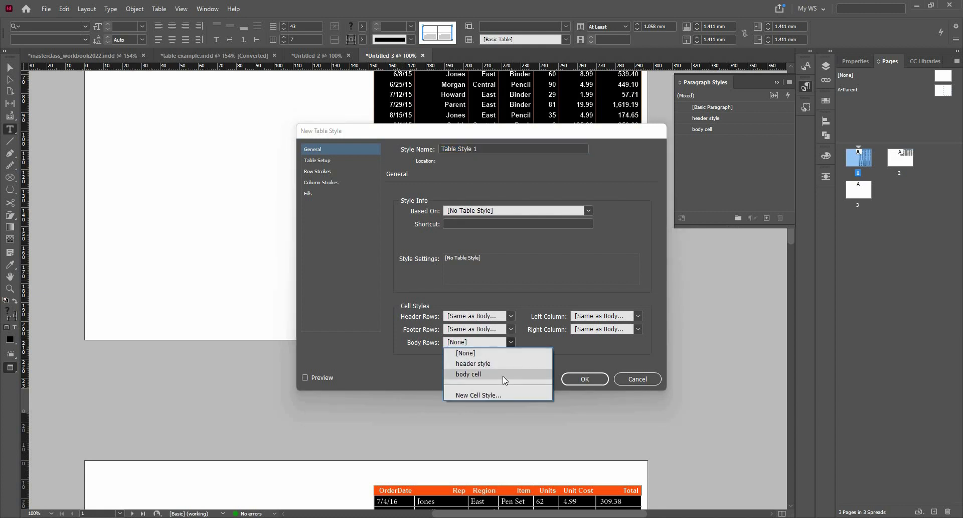
left_click(503, 375)
left_click(511, 316)
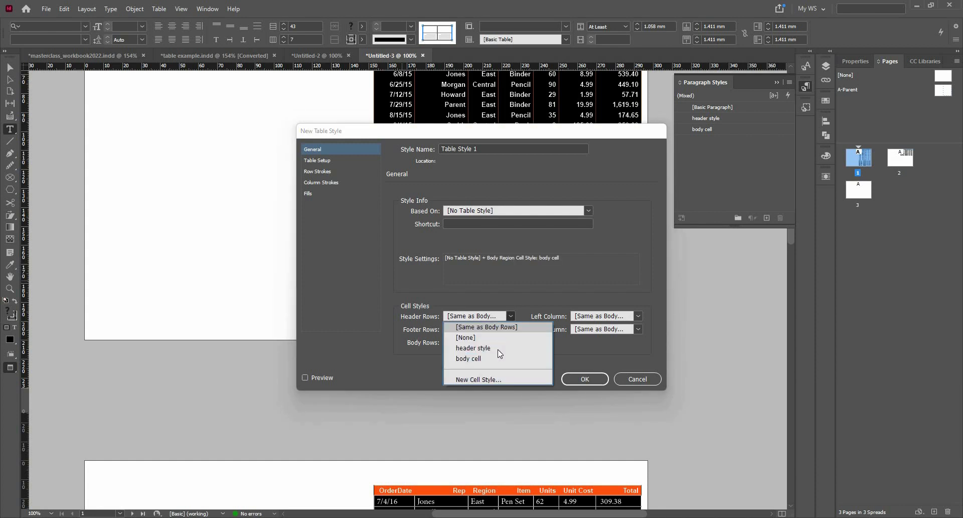
left_click(499, 350)
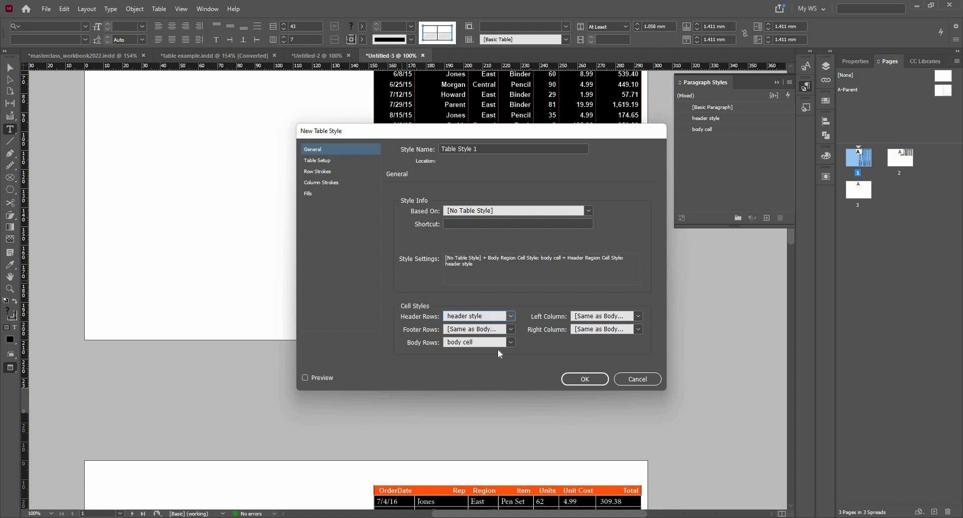
left_click(328, 379)
left_click(588, 211)
left_click(577, 219)
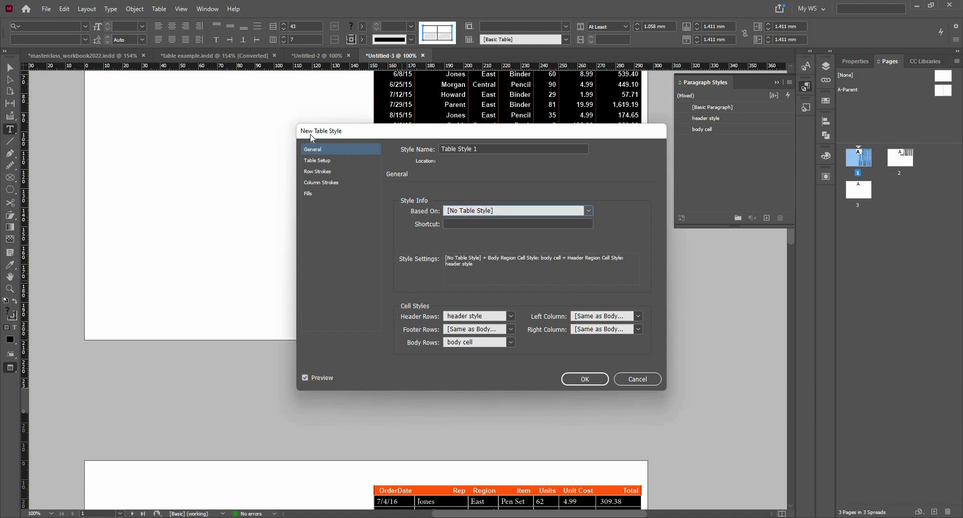
Step: Review the new table style's table setup, row stroke, column stroke and fill settings, and save the style
left_click(331, 161)
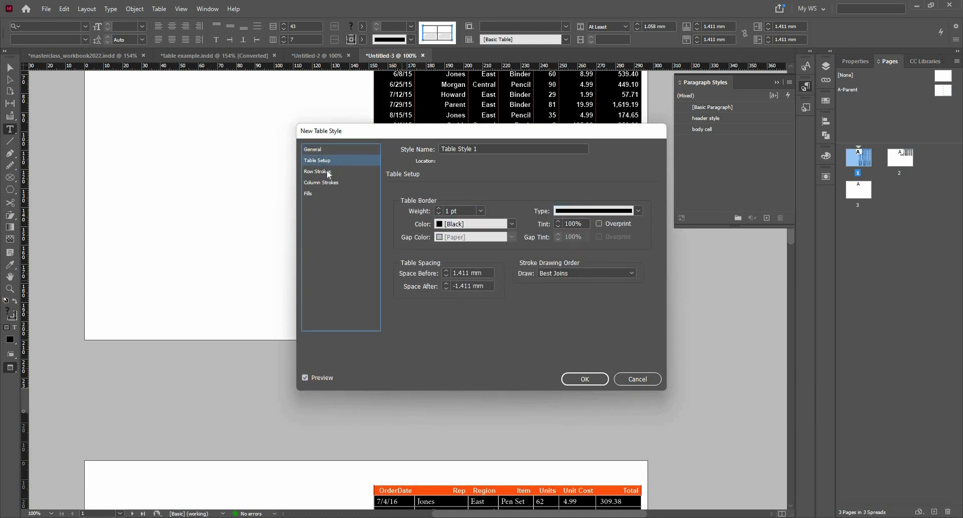
left_click(327, 170)
left_click(326, 180)
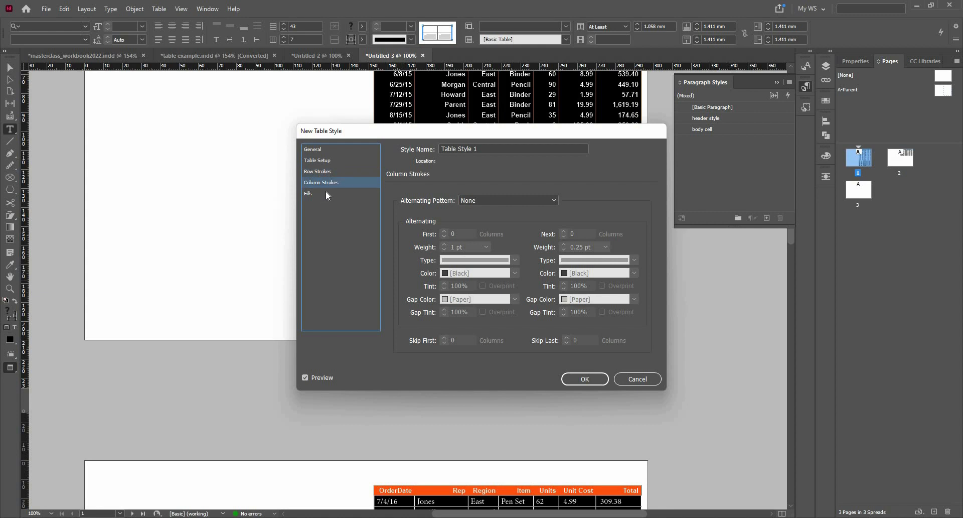
left_click(325, 193)
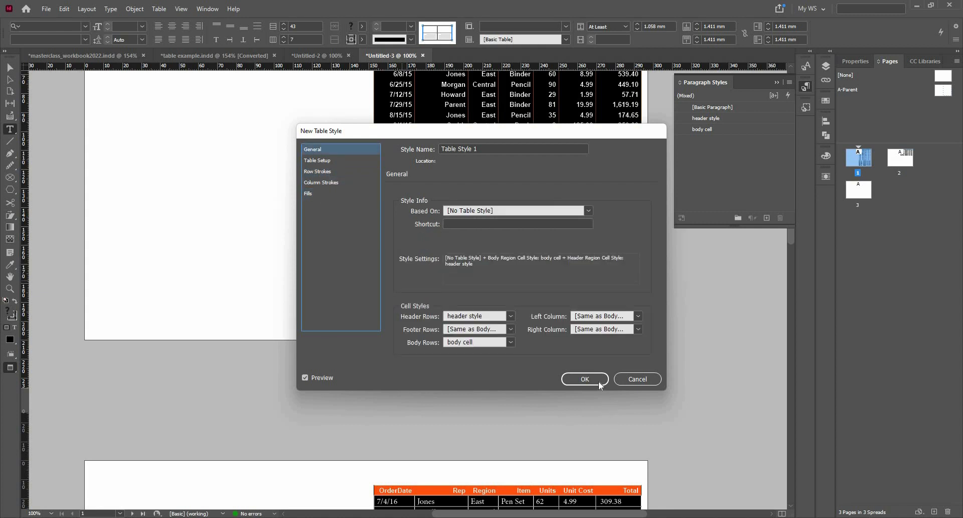
left_click(601, 382)
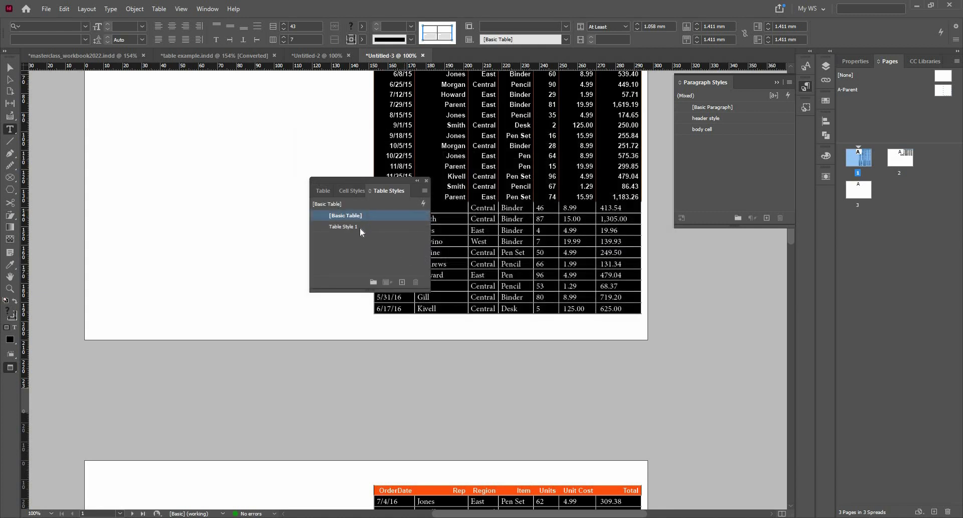
Step: Apply Table Style 1 to the whole selected table, deselect it and check the table on both pages
left_click(358, 227)
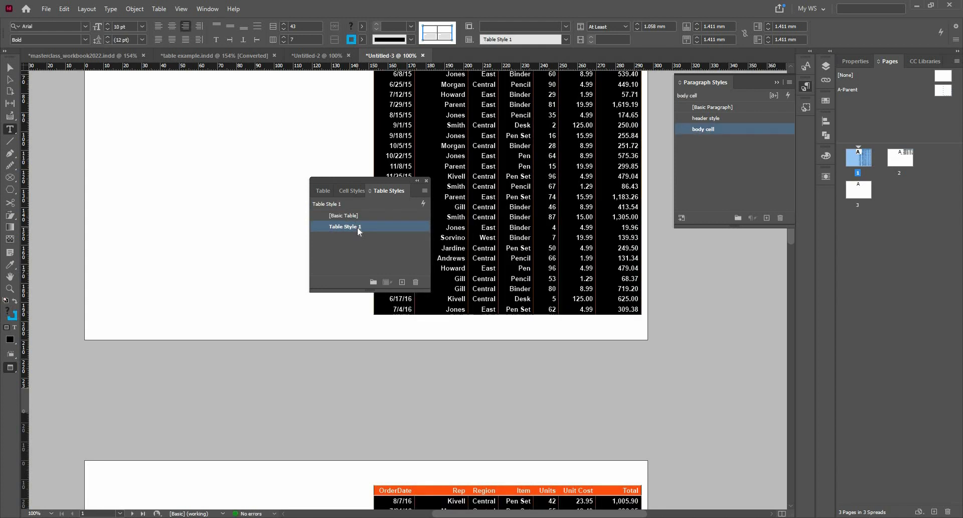
key("Escape")
left_click(344, 215)
scroll(586, 294, "down", 5)
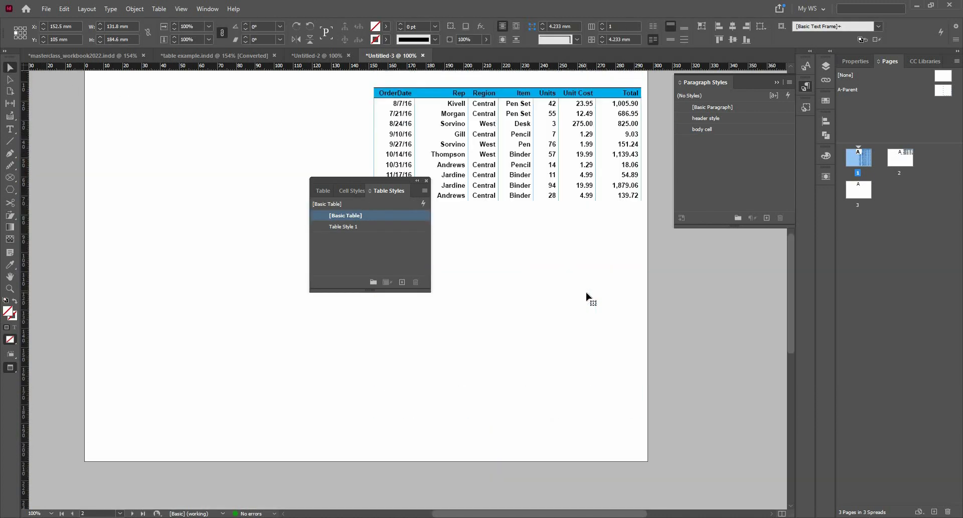
scroll(587, 297, "up", 8)
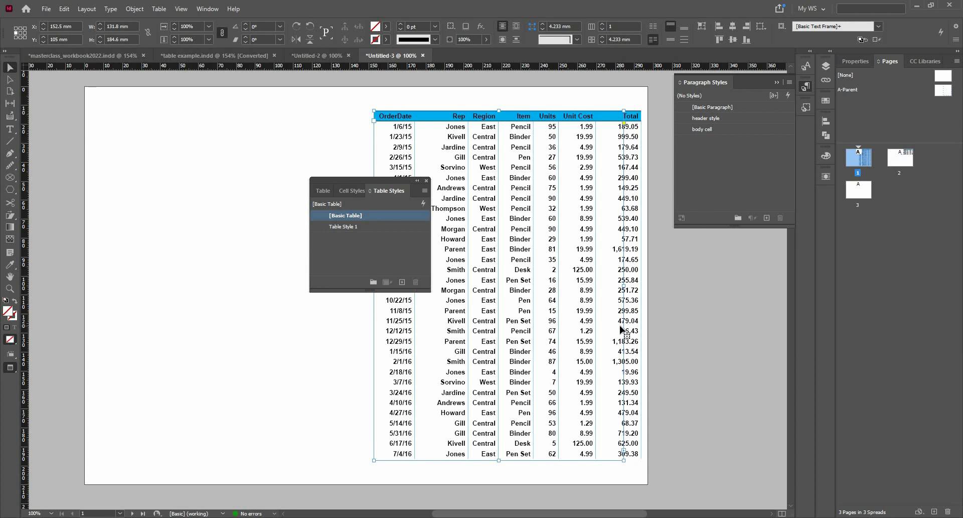
Step: Edit Table Style 1 so its fills use the Every Other Row alternating pattern
right_click(378, 229)
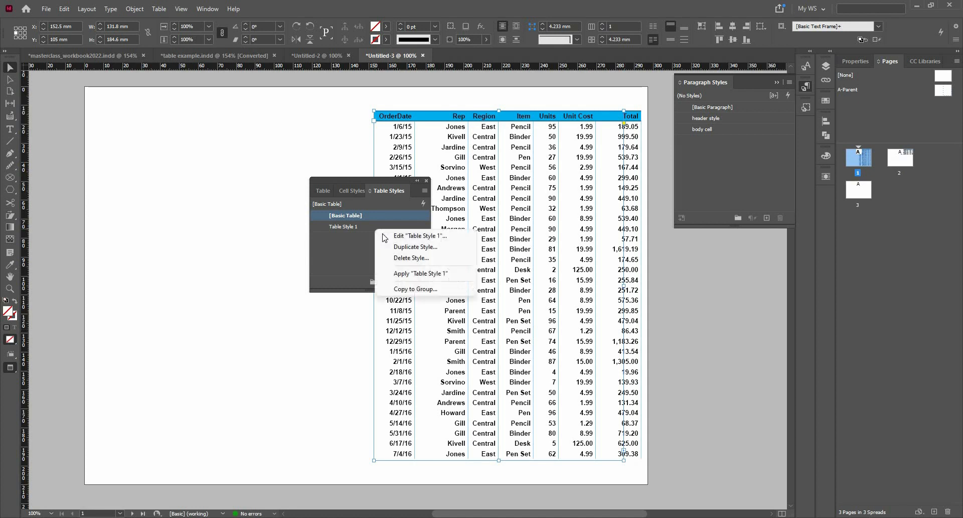
left_click(385, 236)
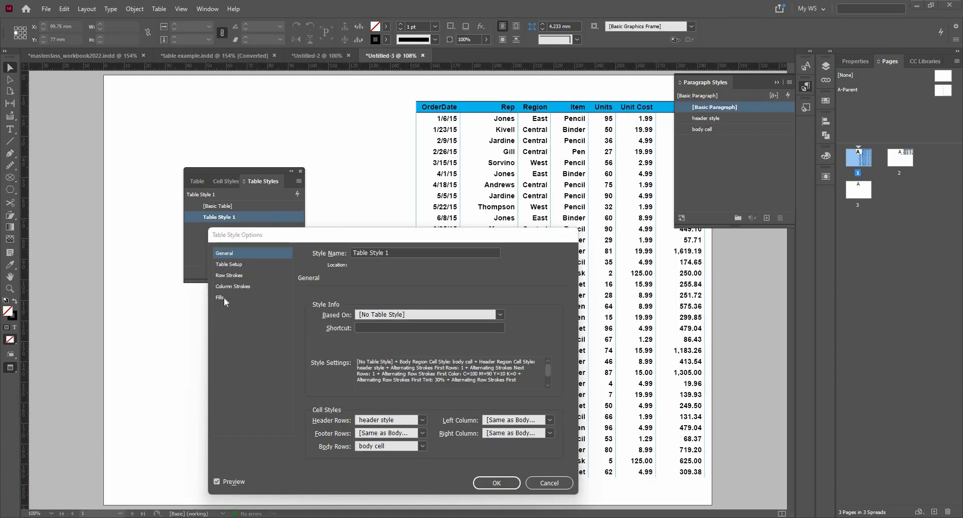
left_click(221, 298)
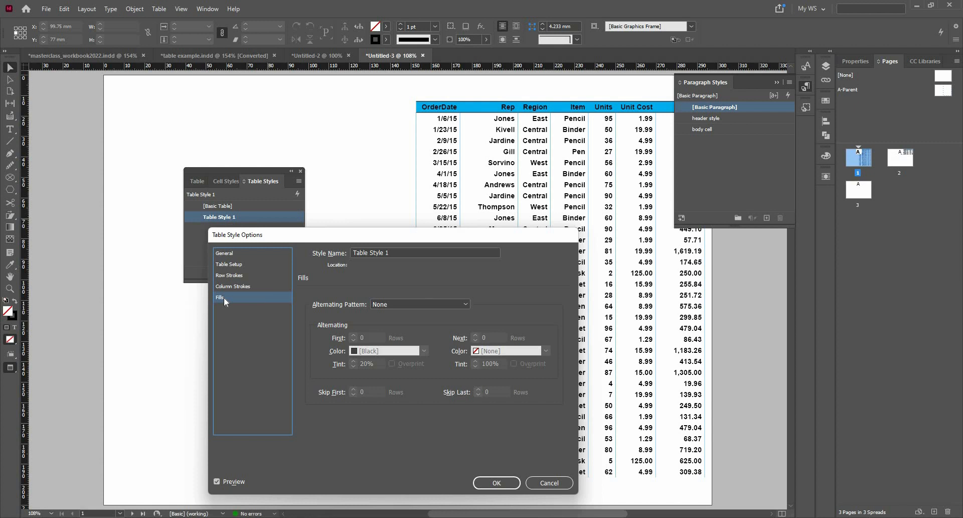
left_click(382, 304)
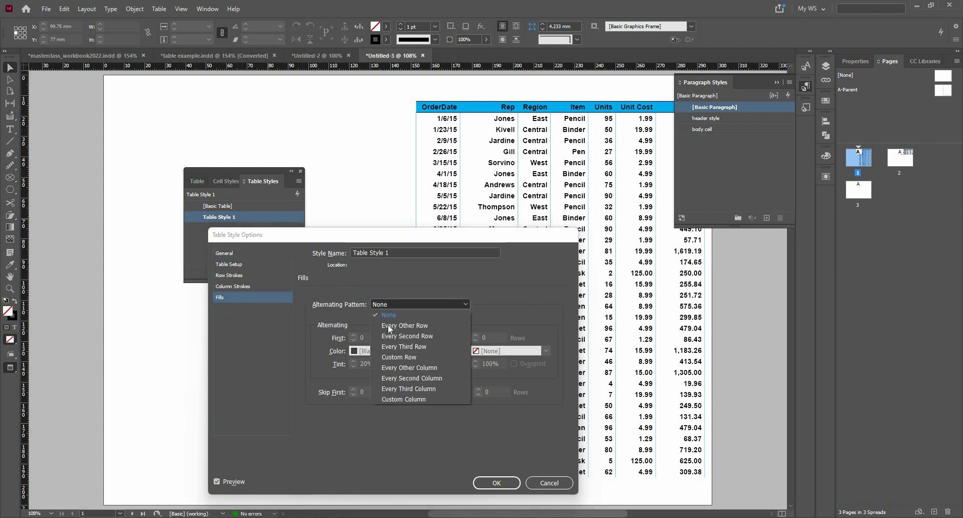
left_click(388, 324)
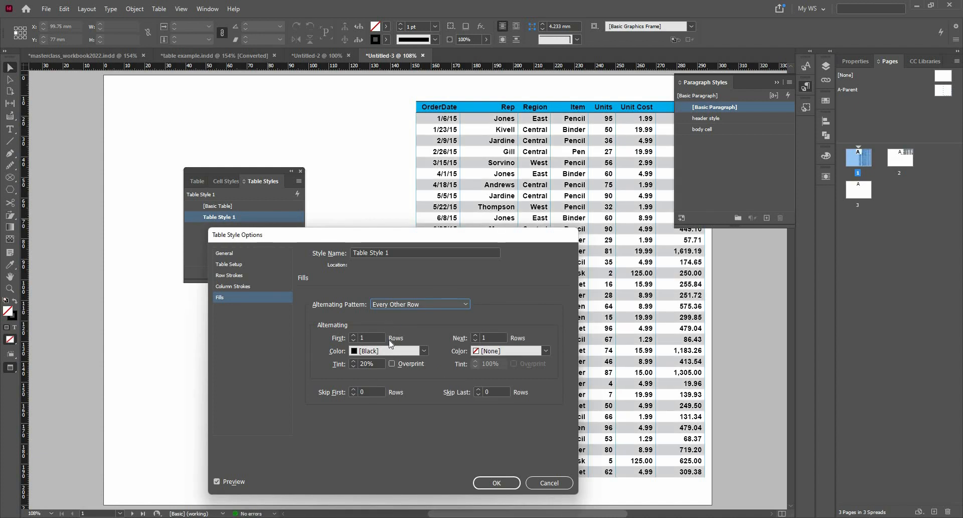
Step: Try the red C=15 M=100 Y=100 K=0 swatch with different tints on the first alternating rows
left_click(424, 351)
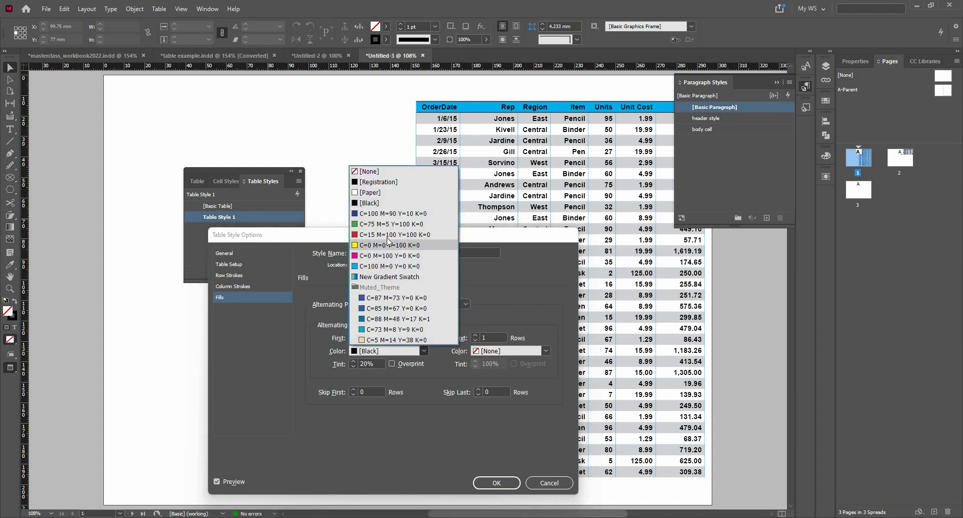
left_click(396, 241)
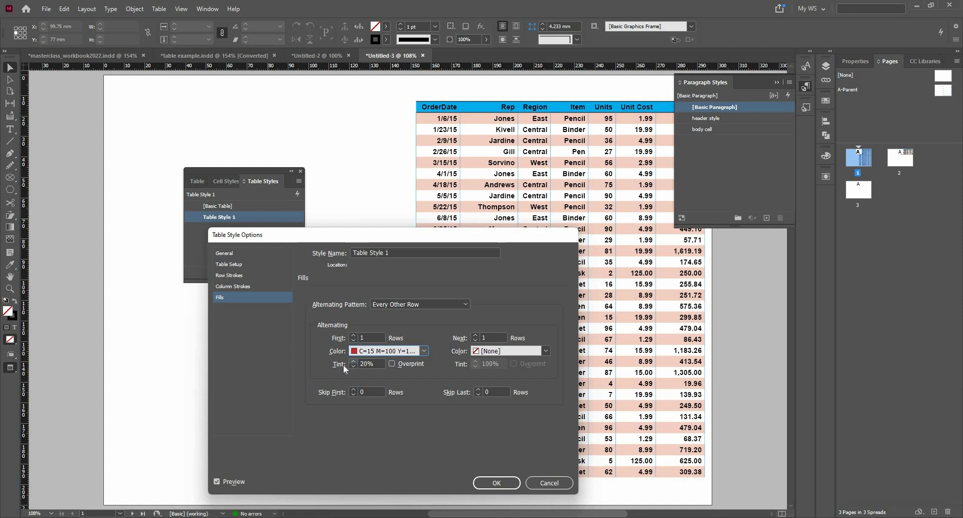
left_click(352, 366)
left_click(353, 361)
Step: Set the first alternating rows' fill to C=100 M=0 Y=0 K=0 and skip the first 1 row
left_click(425, 353)
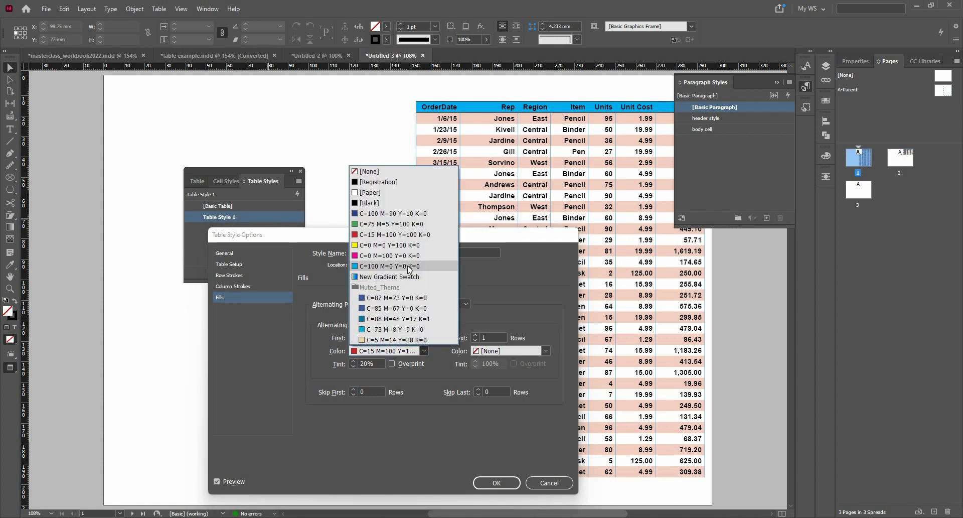
left_click(408, 266)
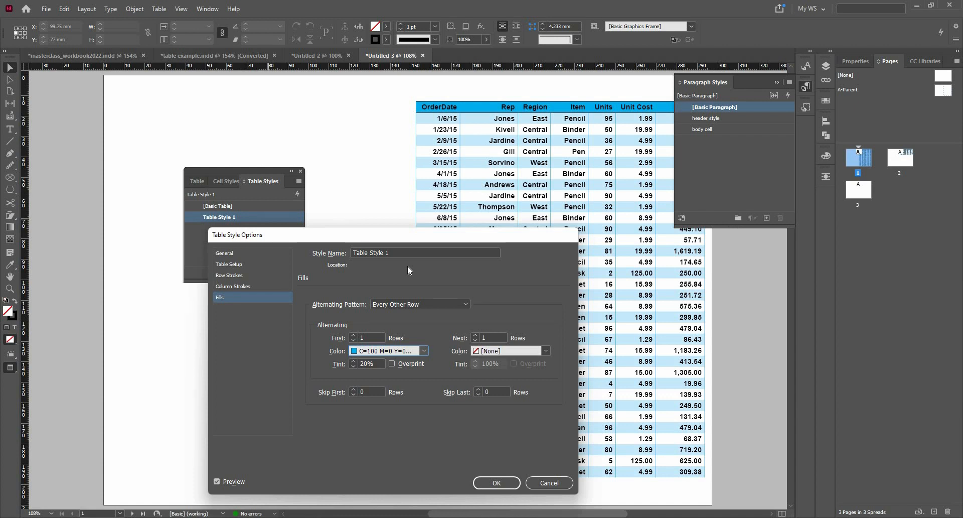
left_click(354, 390)
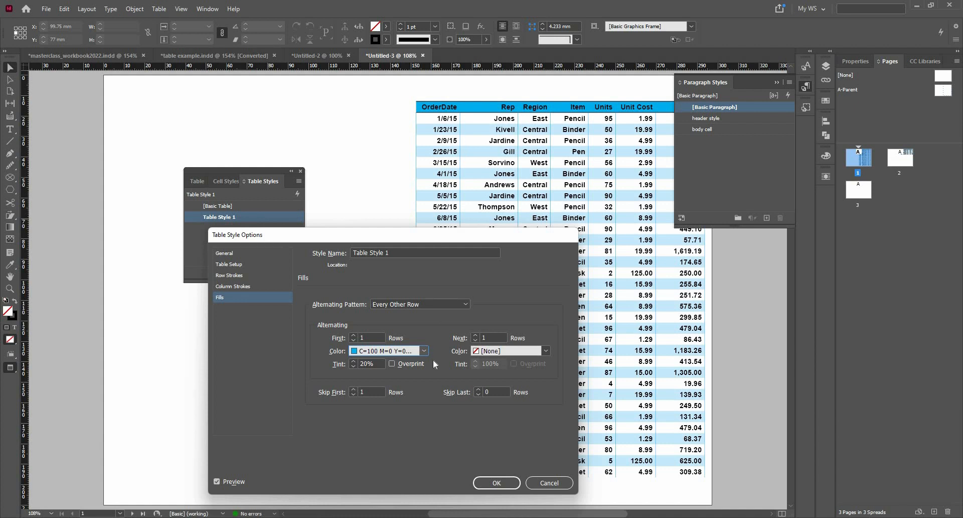
Step: Set the next alternating rows' fill to [Black] with a 20% tint, and pick a different swatch for them
left_click(546, 350)
left_click(489, 203)
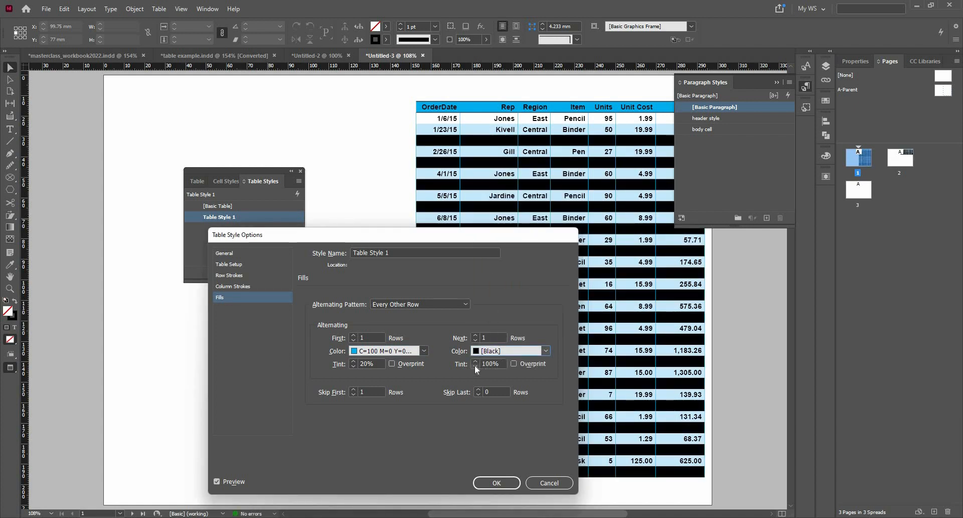
left_click(475, 366)
left_click(475, 365)
left_click(475, 366)
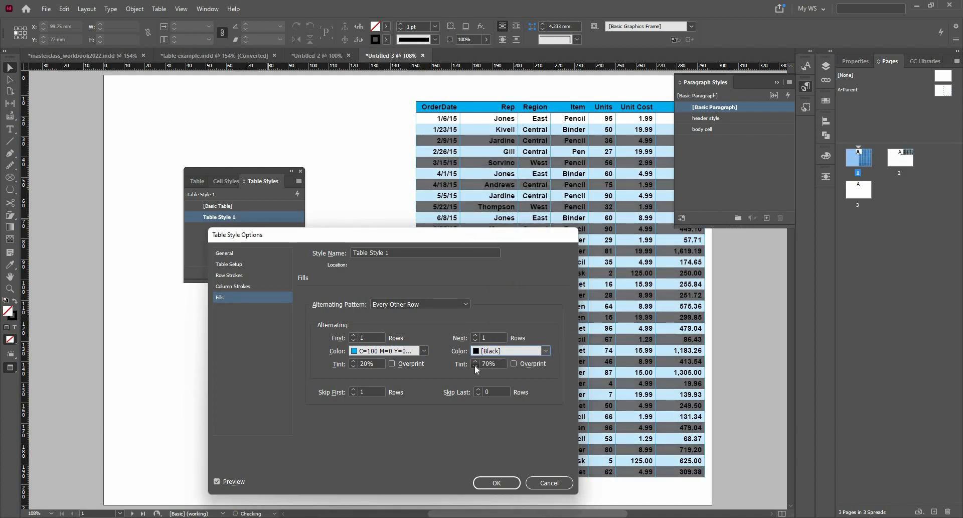
left_click(475, 366)
left_click(475, 366)
left_click(475, 365)
left_click(475, 365)
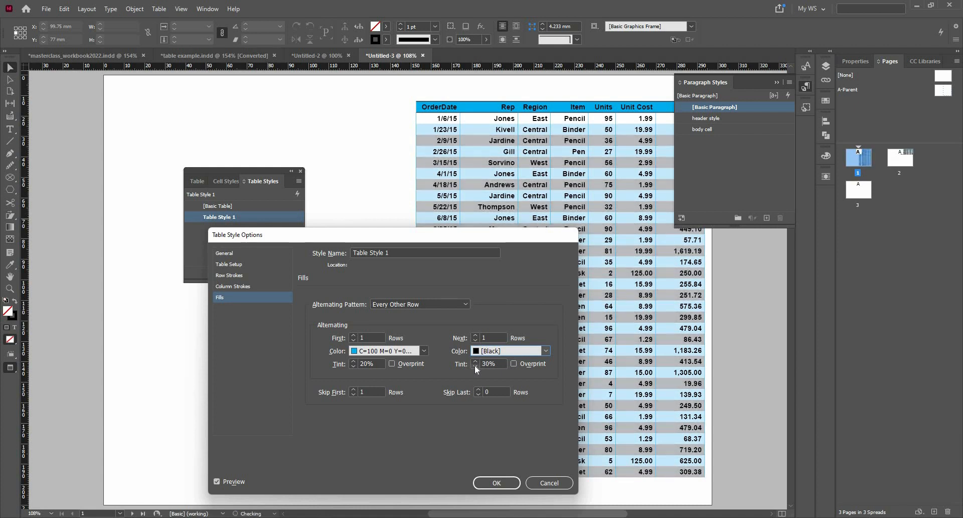
left_click(475, 365)
left_click(475, 365)
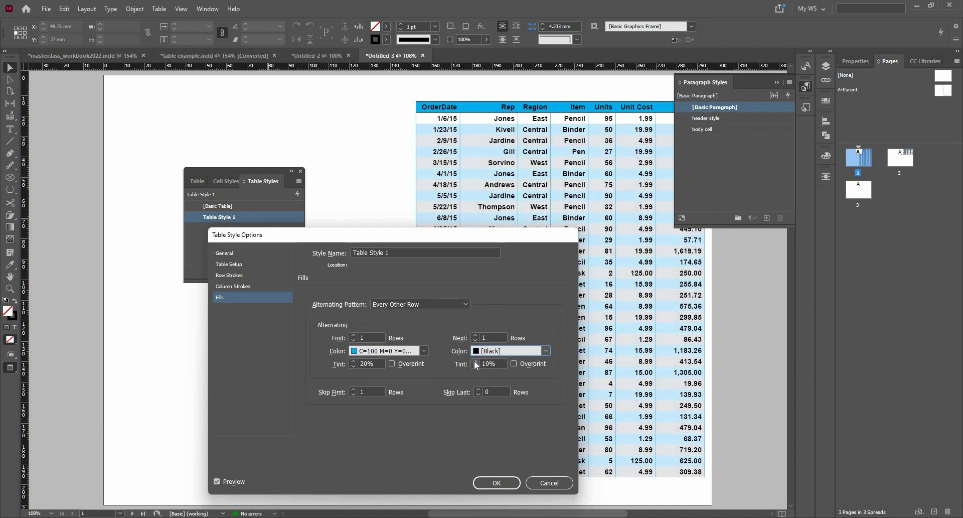
left_click(474, 360)
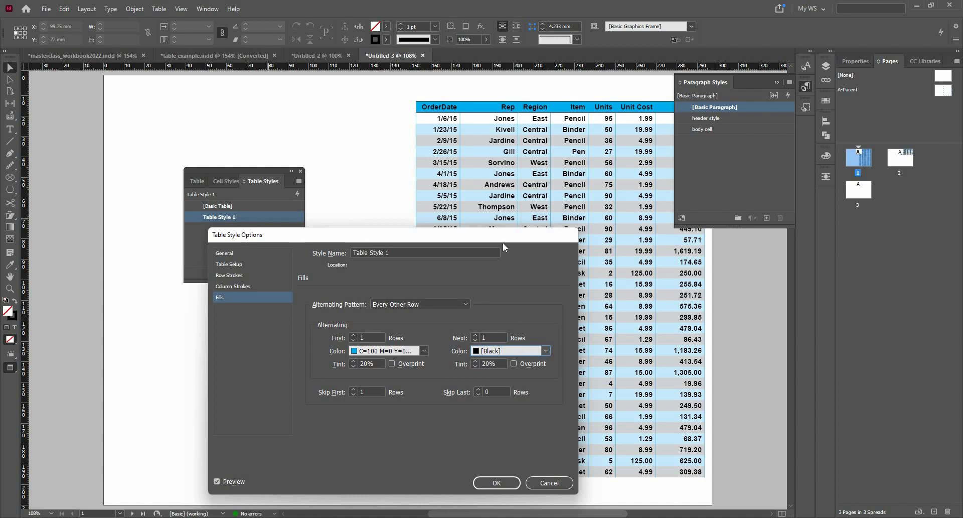
left_click(546, 351)
left_click(504, 245)
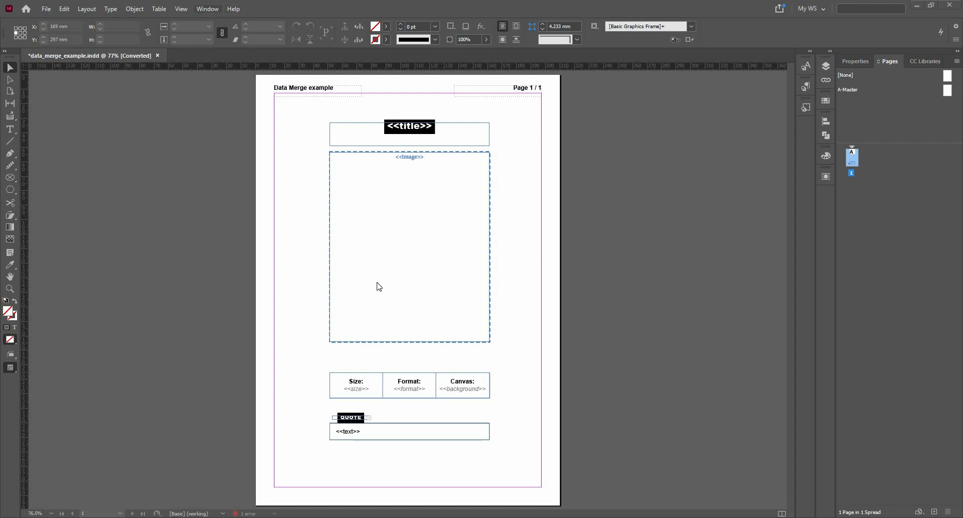
Step: Show the Data Merge panel beside the page in data_merge_example.indd, and view the merged-document options without merging
mouse_move(369, 302)
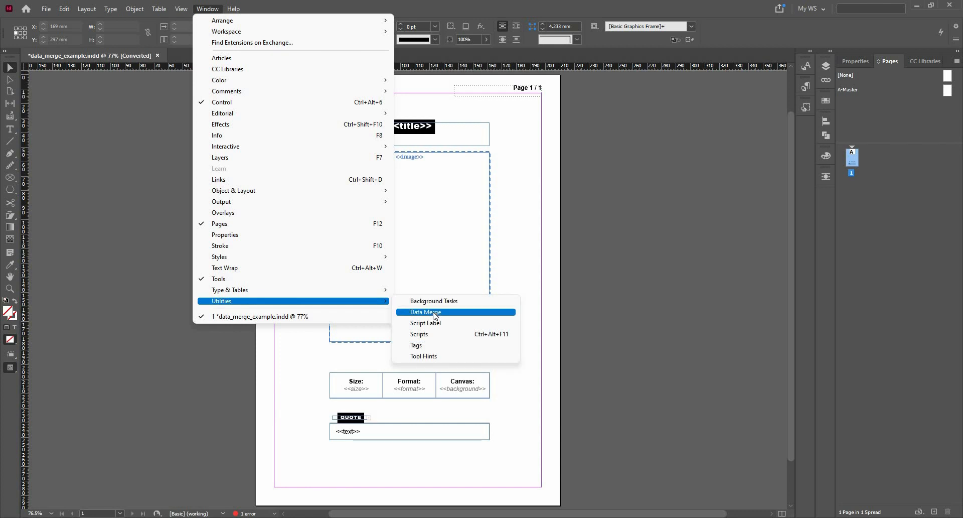
left_click(435, 312)
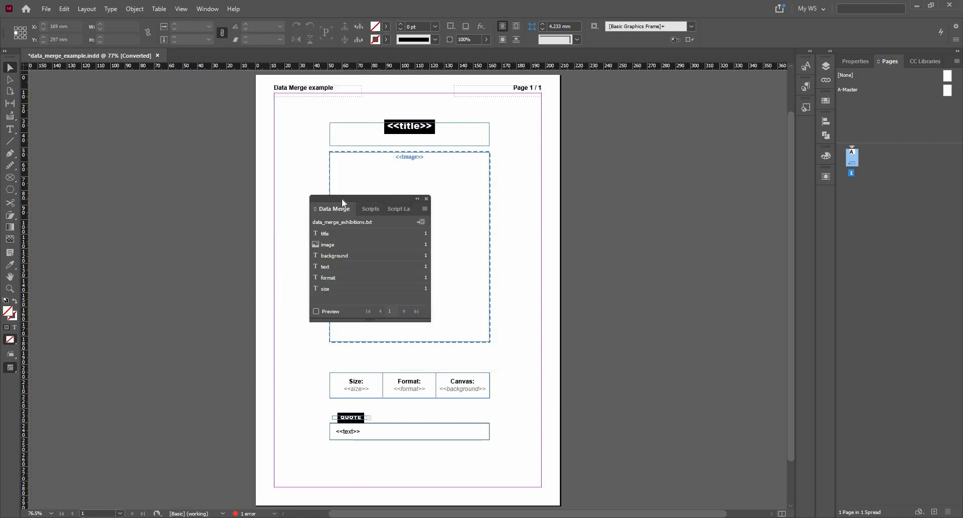
left_click_drag(344, 202, 677, 157)
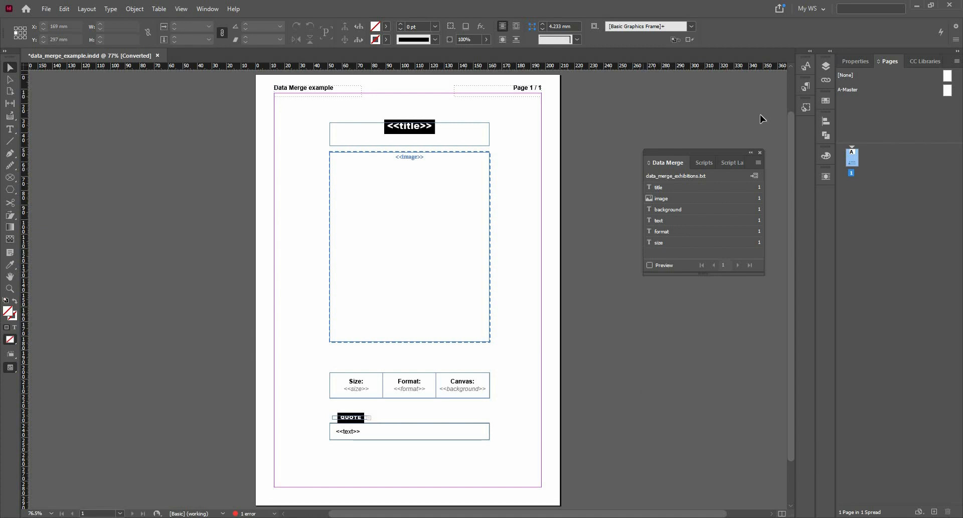
left_click(754, 177)
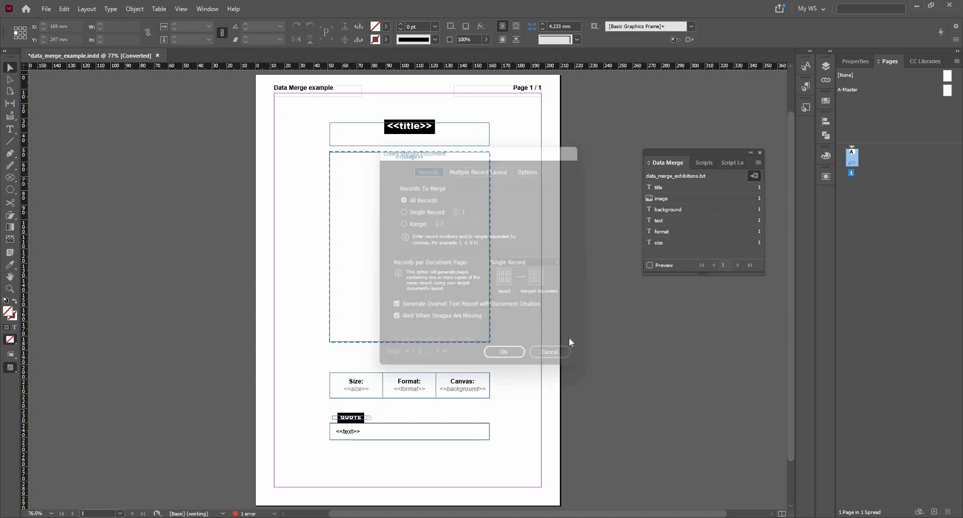
left_click(561, 365)
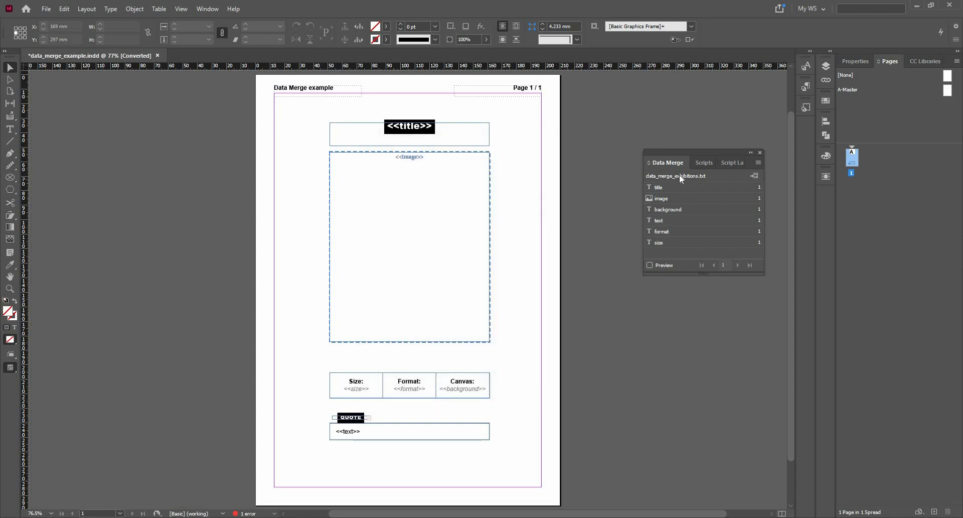
key("alt+Tab")
double_click(669, 123)
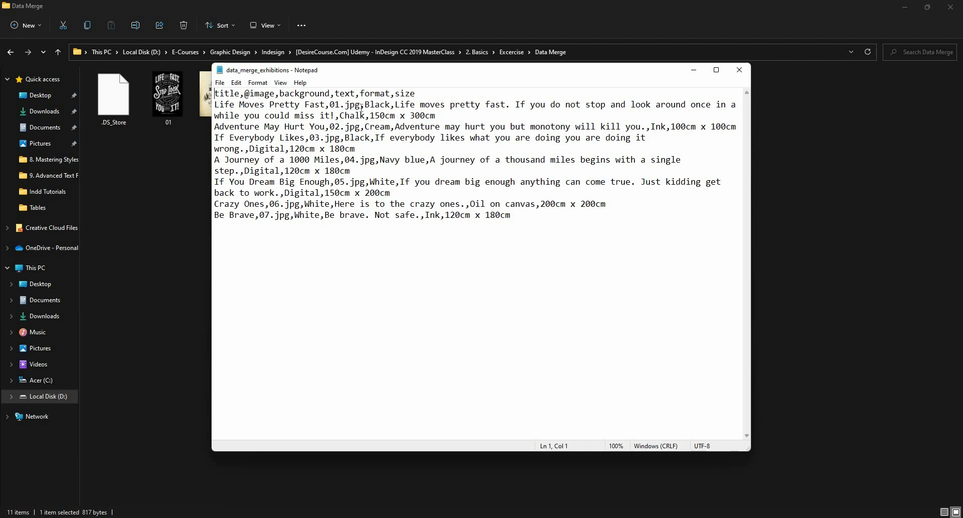
left_click_drag(250, 94, 265, 94)
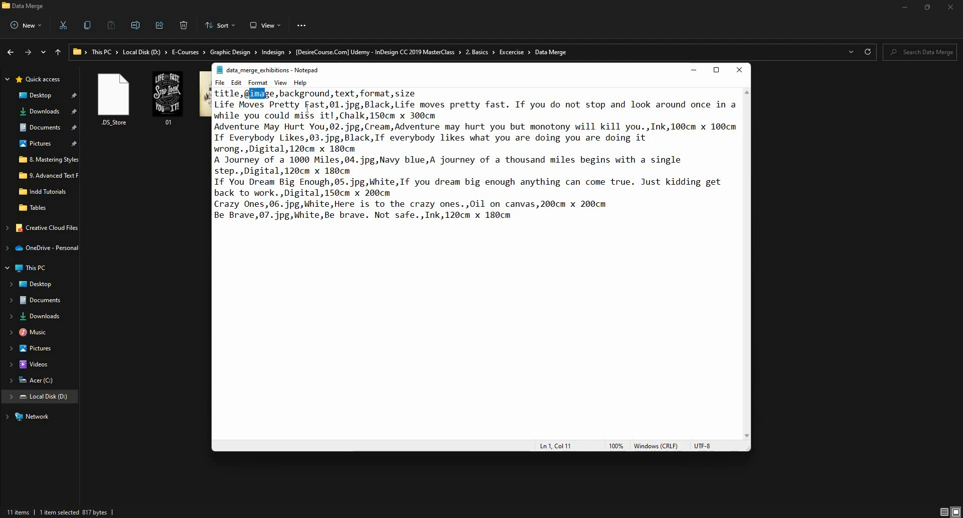
Step: Compare the .jpg names listed in the data_merge_exhibitions text file with the image files in the Data Merge folder
left_click_drag(345, 105, 355, 105)
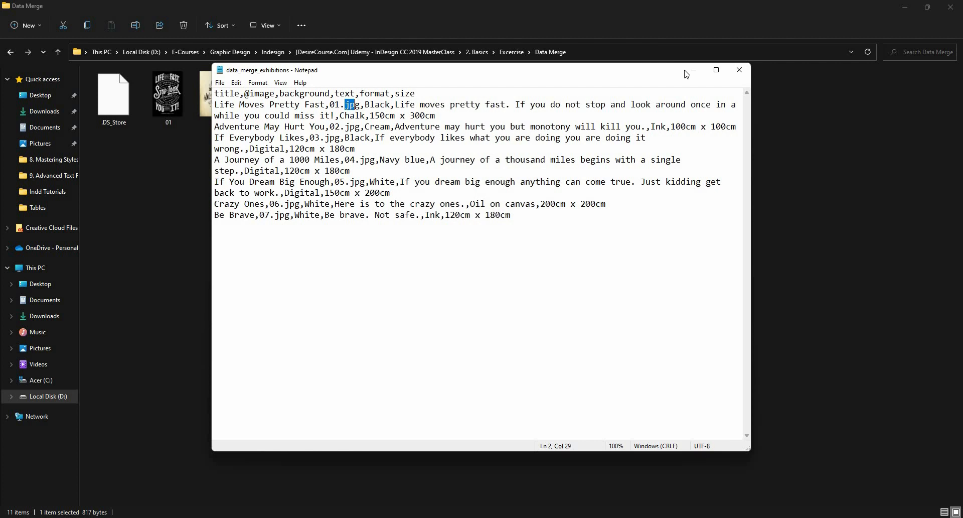
key("alt+F4")
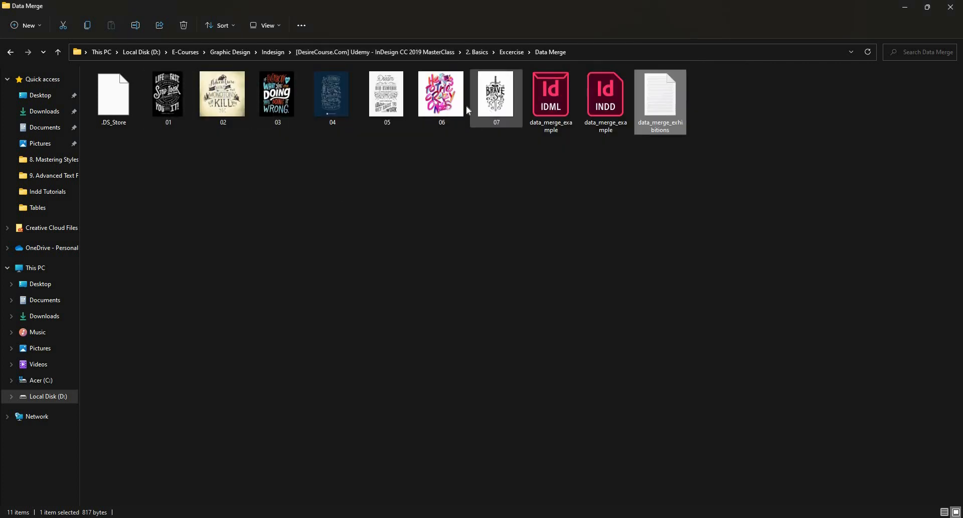
key("Return")
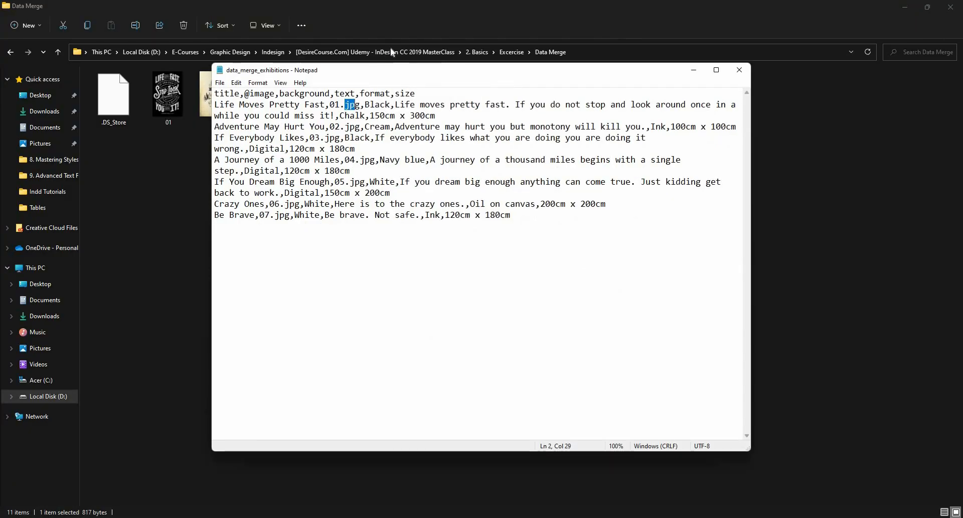
left_click_drag(395, 73, 393, 52)
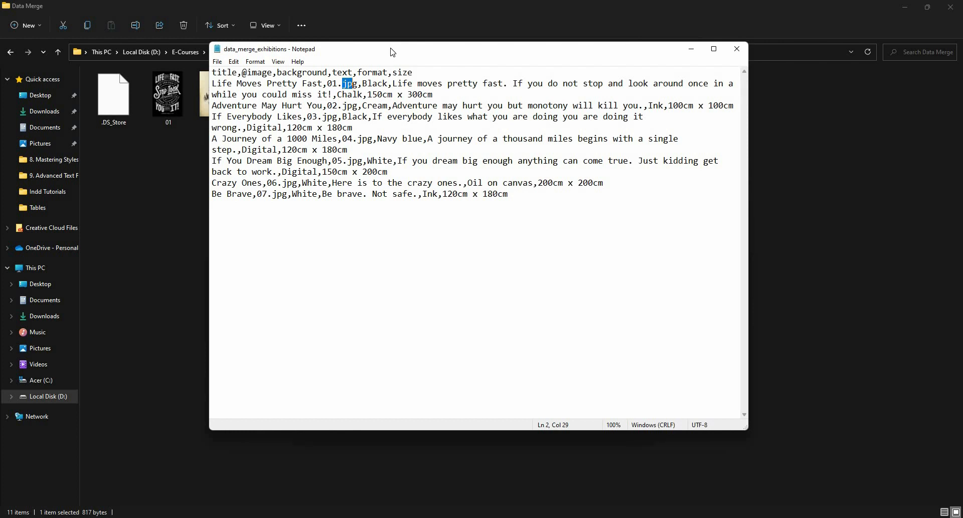
Step: Switch back to data_merge_example.indd in InDesign, preview the merged data on the page and browse forward and back through its records
key("alt+Tab")
key("alt+Tab")
key("alt+Tab")
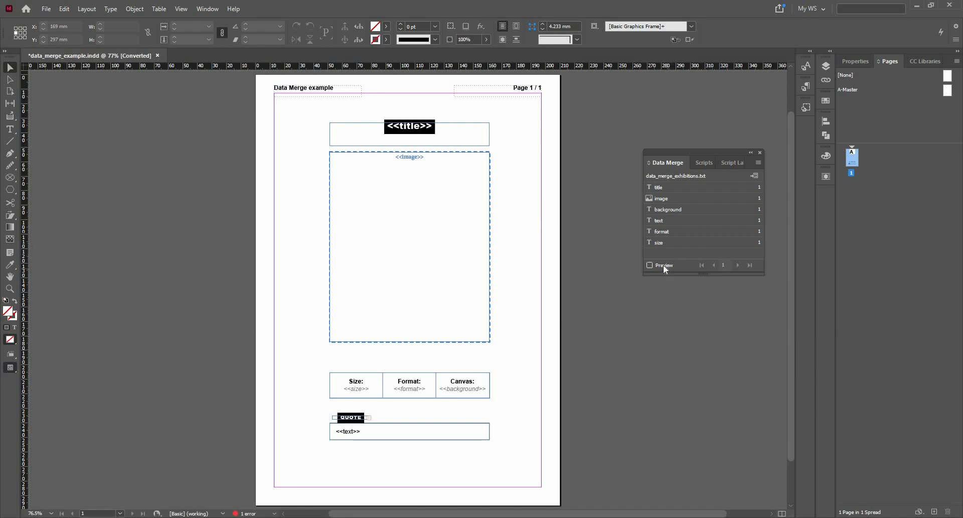
left_click(649, 266)
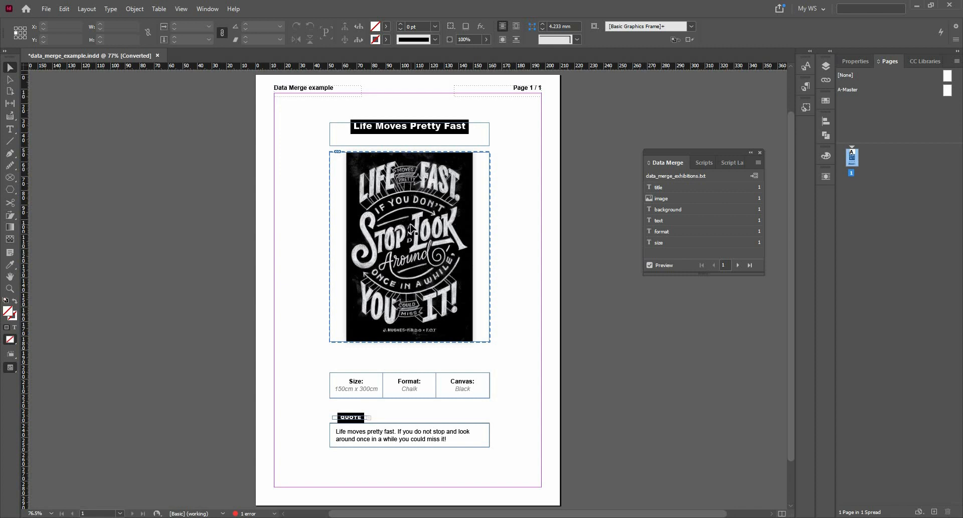
left_click(737, 266)
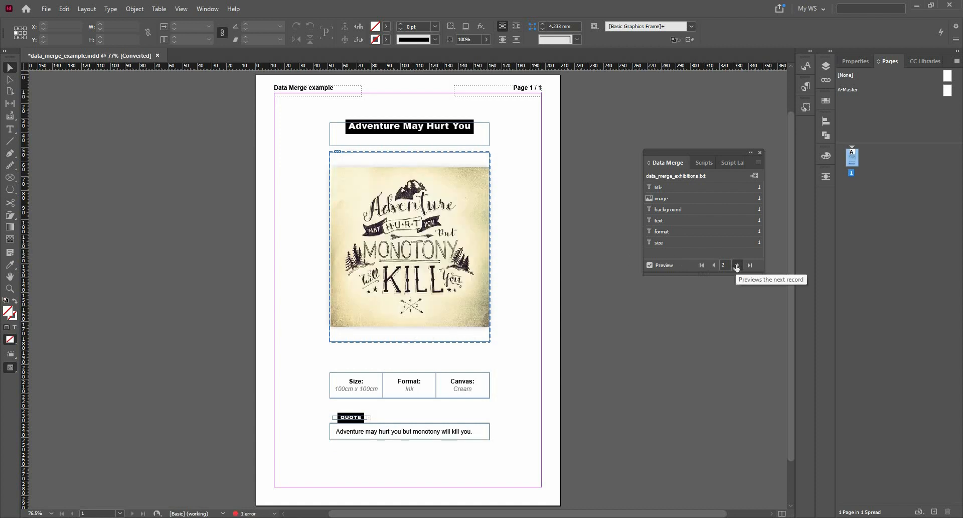
left_click(737, 266)
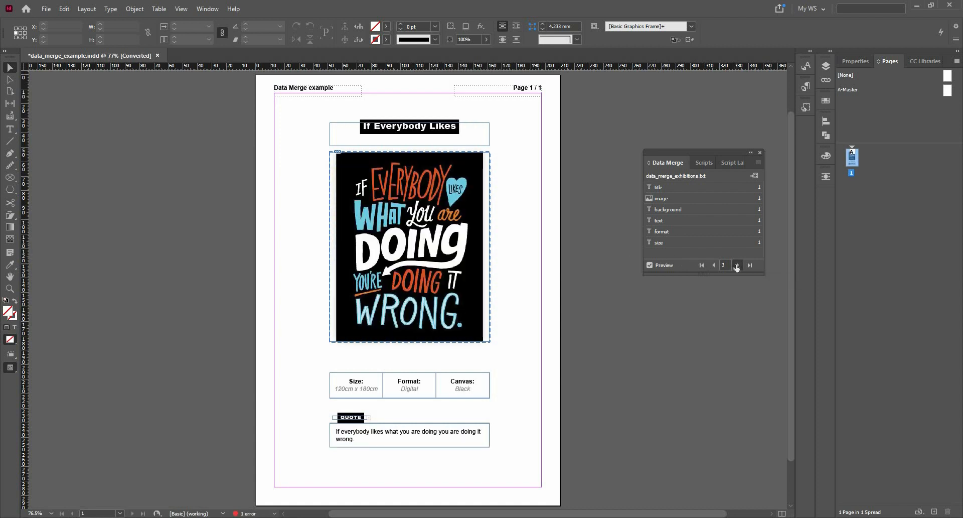
left_click(737, 266)
left_click(737, 266)
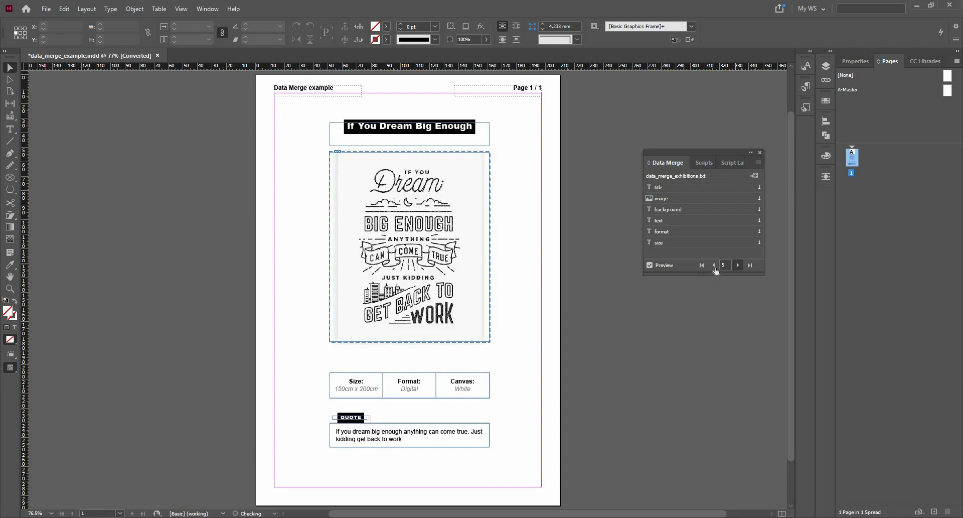
left_click(708, 268)
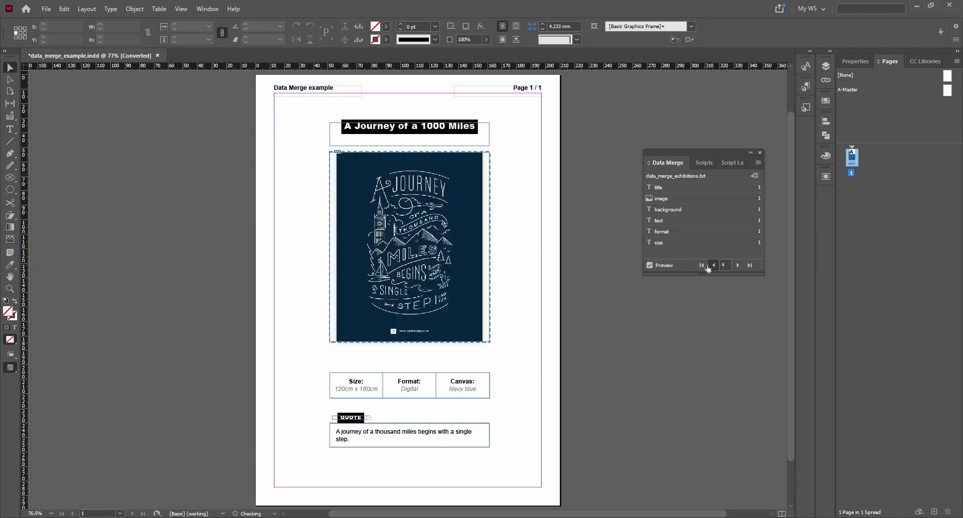
left_click(708, 267)
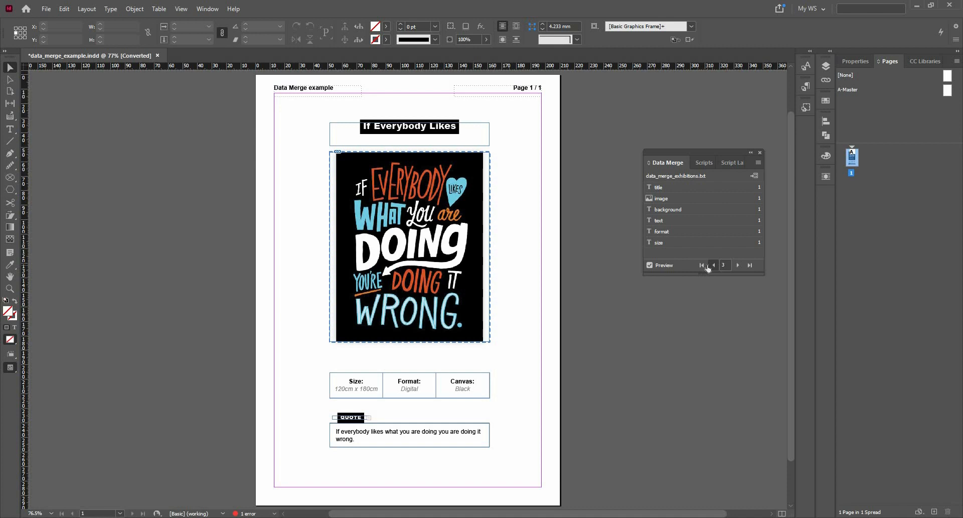
Step: Create a merged document from all records with a single record per page, dismiss the overset text report and view the resulting pages together
left_click(756, 177)
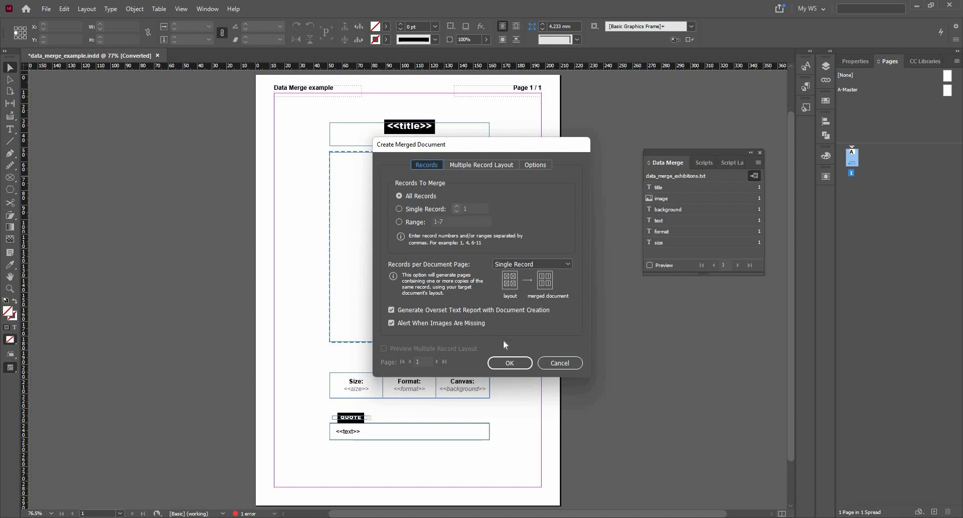
left_click(510, 361)
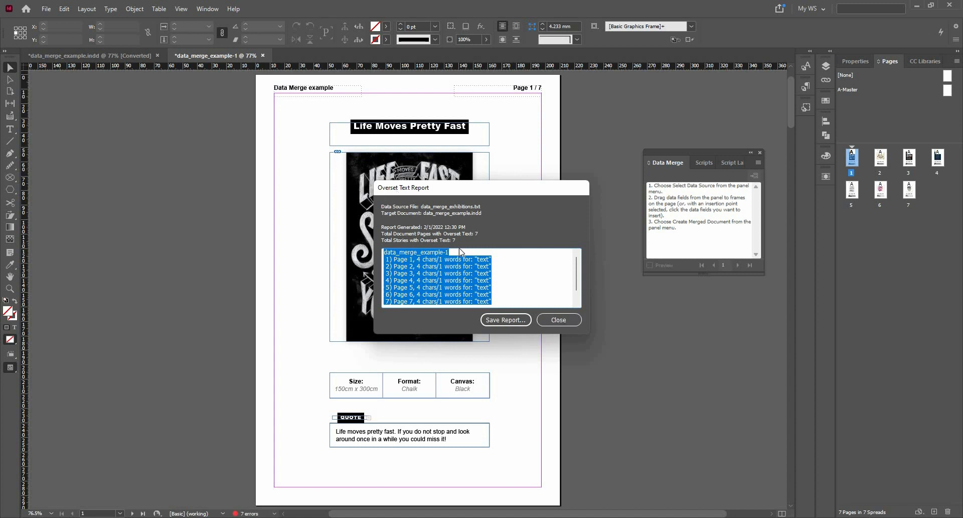
left_click(554, 322)
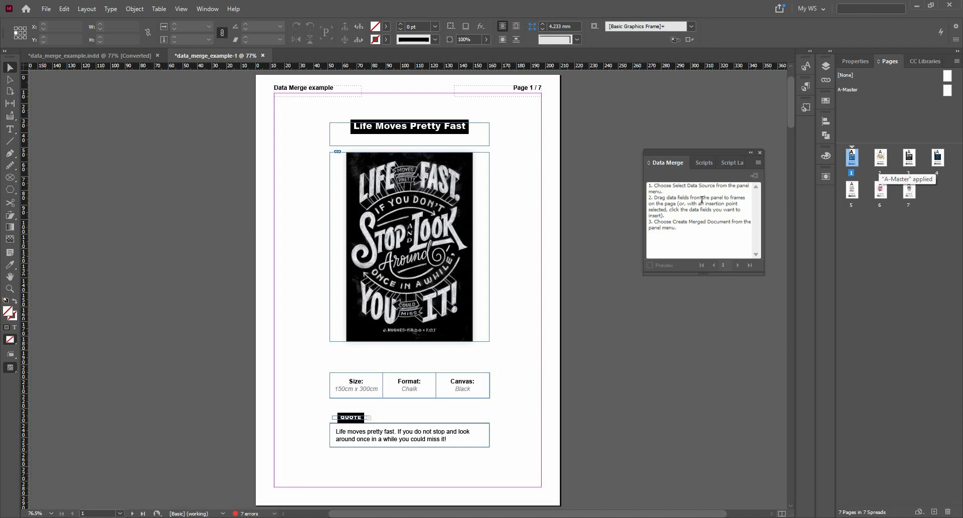
key("ctrl+minus")
key("ctrl+minus")
key("ctrl+minus")
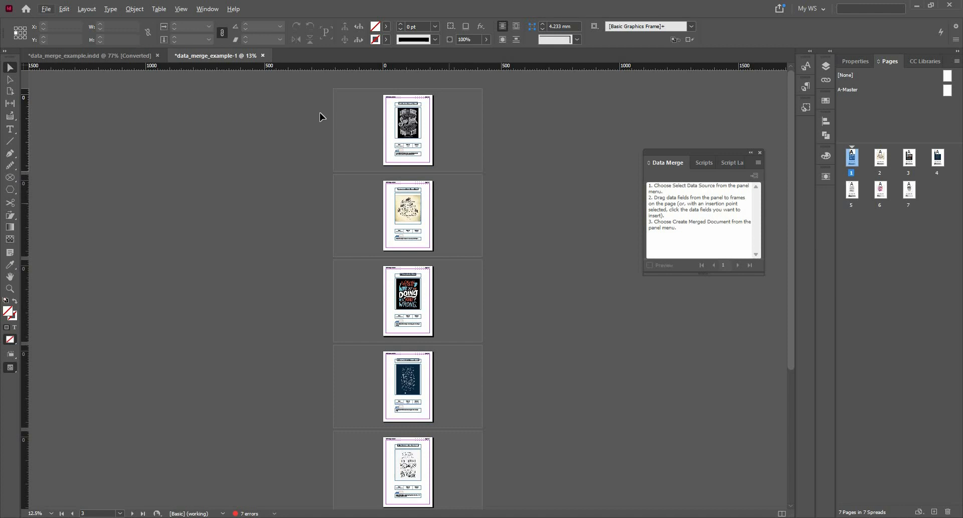
Step: Create a new one-page landscape document of 297 × 210 mm with its units set to Millimeters
left_click(50, 11)
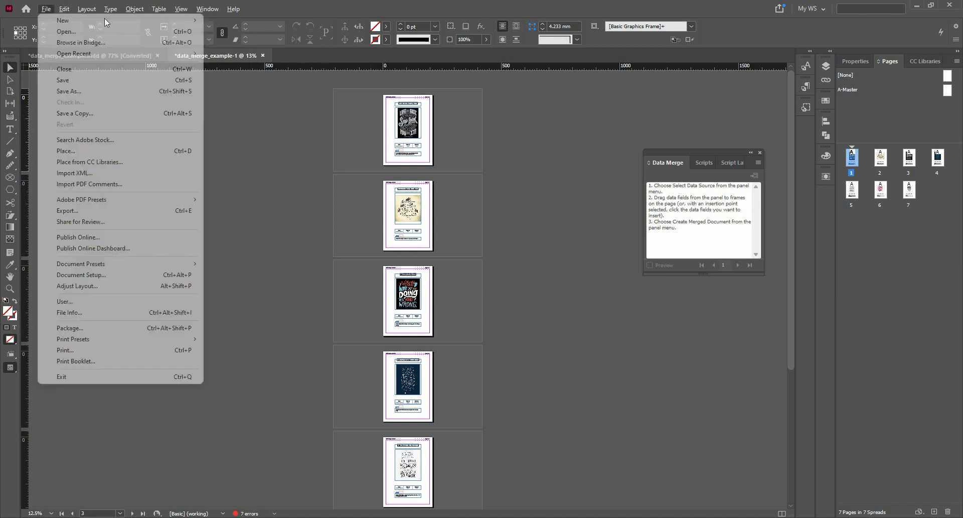
left_click(218, 20)
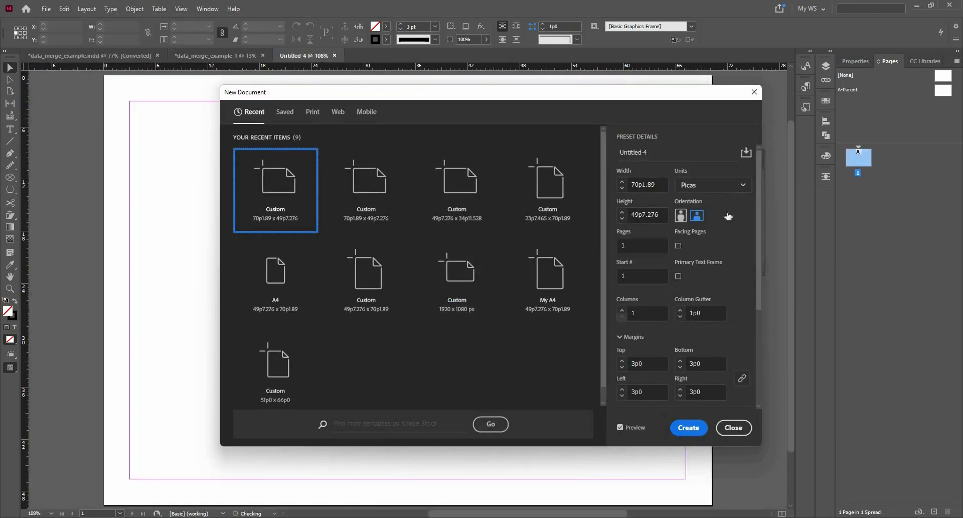
left_click(713, 184)
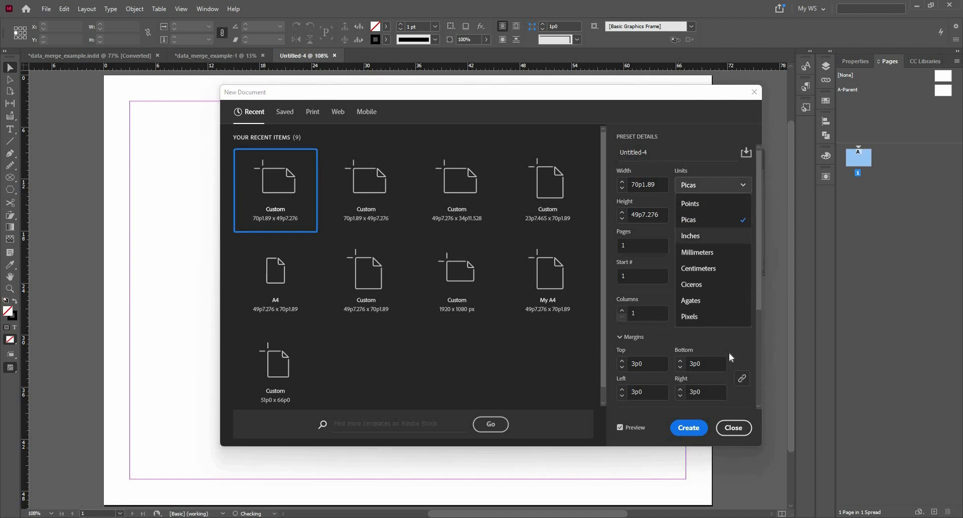
left_click(703, 264)
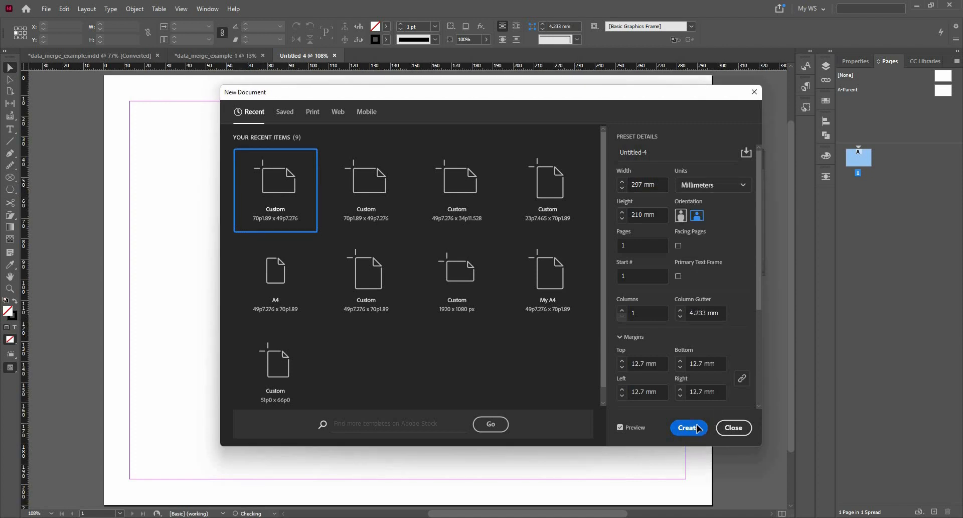
left_click(689, 427)
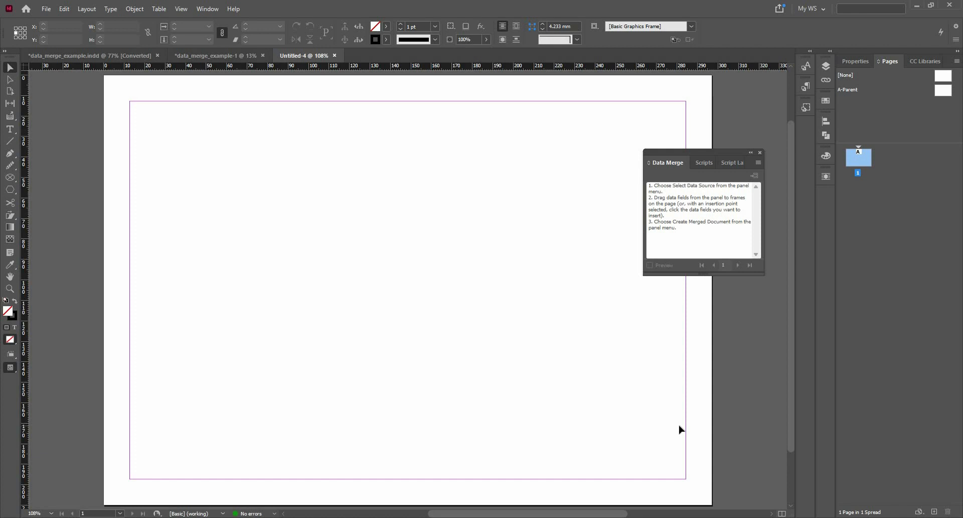
Step: Draw a circular image frame about 87 mm across in the page's upper right area, and change the page orientation to portrait
left_click(11, 179)
mouse_move(474, 104)
left_mouse_down()
mouse_move(555, 167)
mouse_move(663, 282)
left_mouse_up()
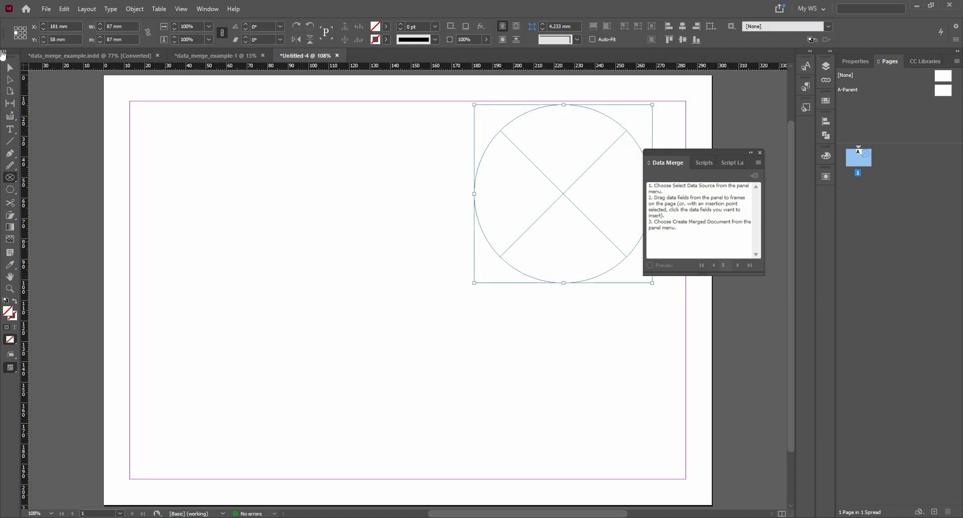
left_click(10, 91)
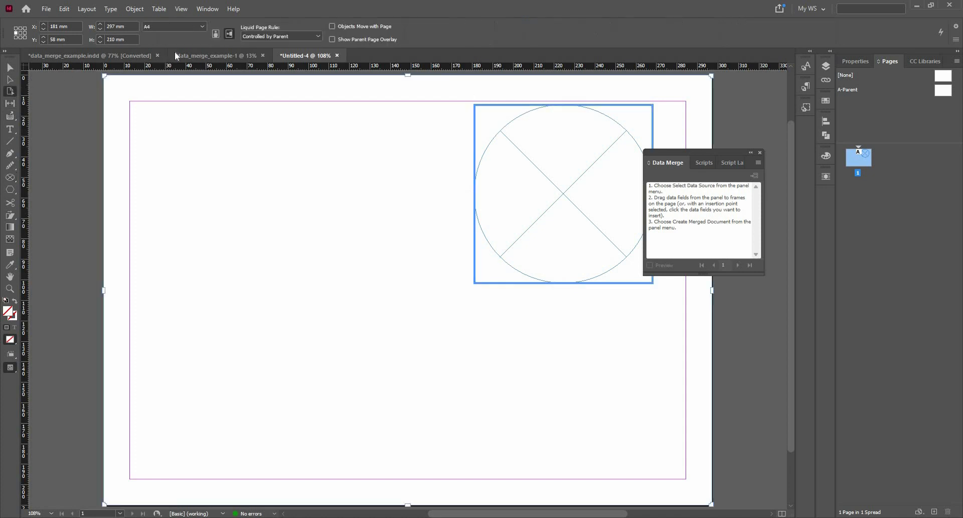
left_click(216, 34)
left_click(10, 67)
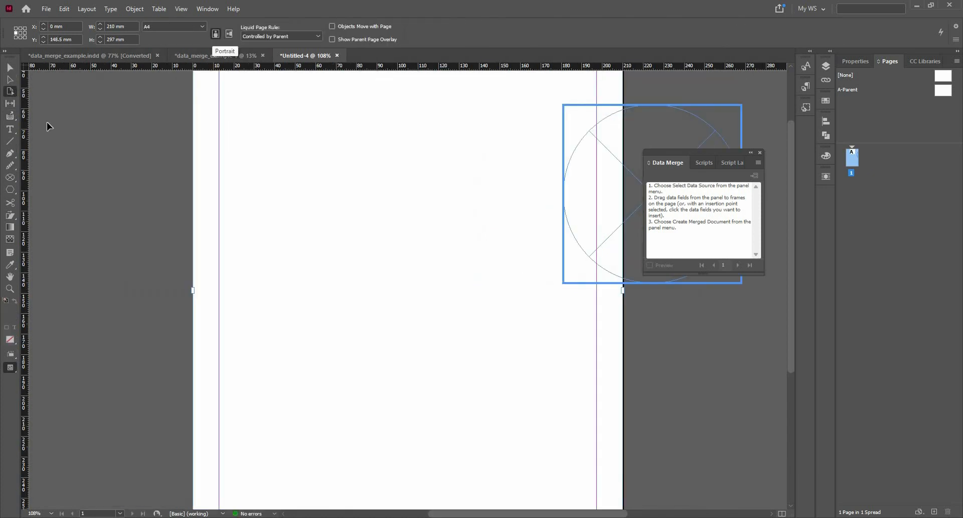
Step: Shrink the circular frame to about 62 mm, place it inside the portrait page's upper right area and enable Auto-Fit for it
scroll(236, 283, "down", 2)
left_click_drag(462, 150, 499, 194)
left_click_drag(441, 138, 404, 115)
key("ctrl+equal")
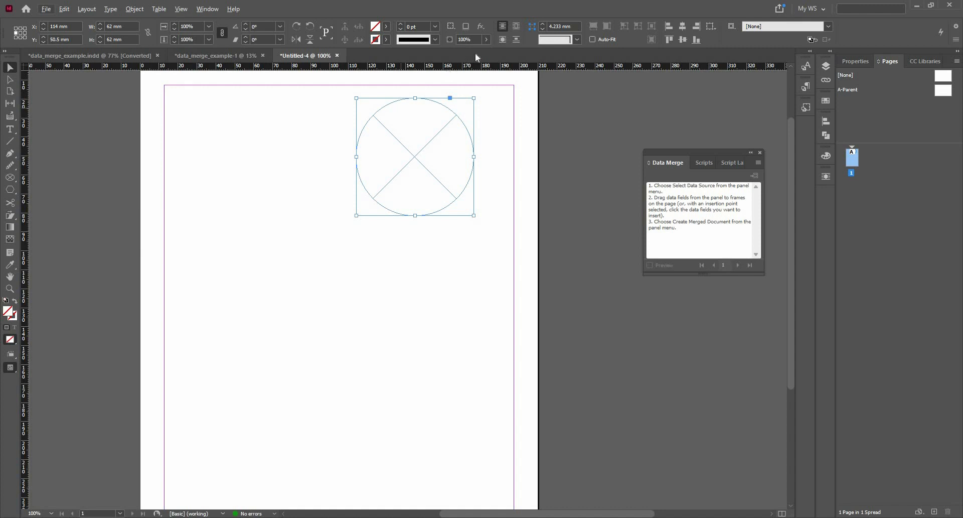
left_click(599, 40)
left_click(505, 119)
key("ctrl+a")
left_click(507, 135)
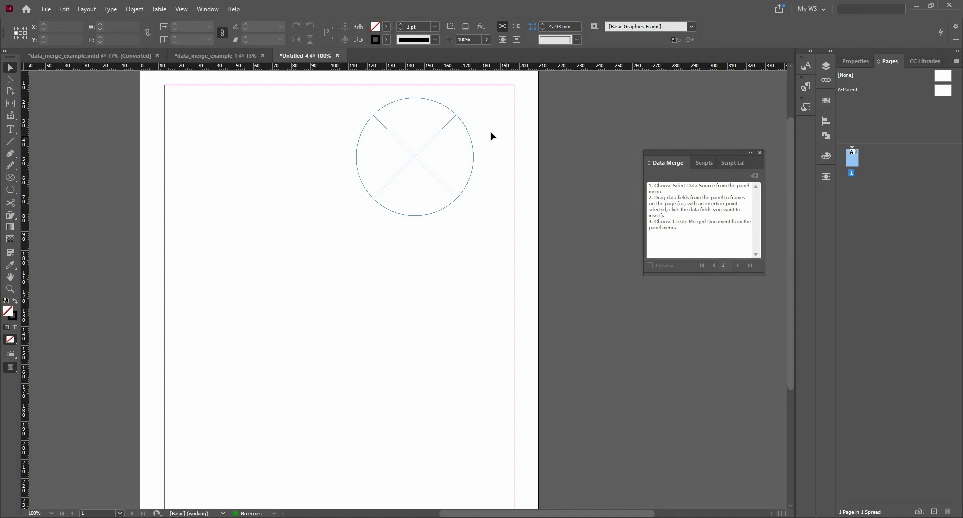
Step: Give the circular frame a black stroke with a weight of 3 pt
left_click(409, 100)
left_click(387, 44)
left_click(310, 81)
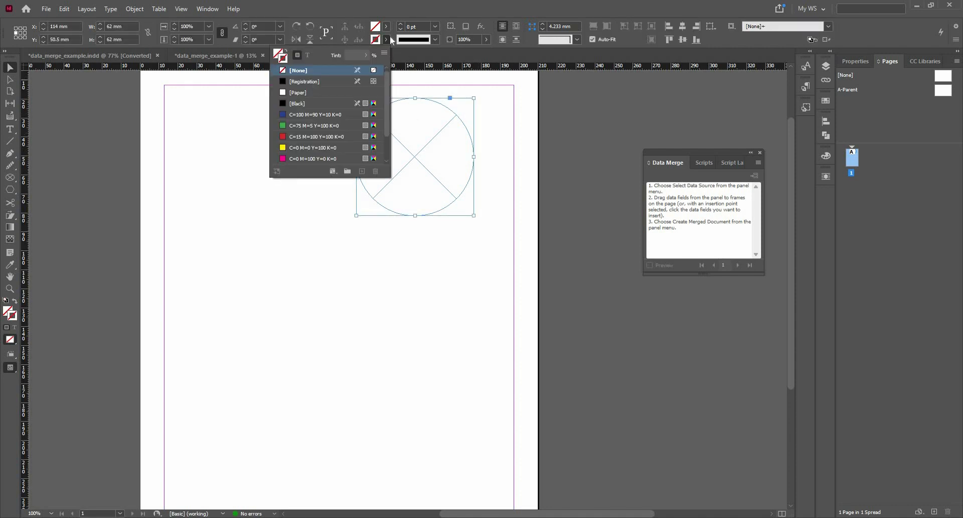
left_click(401, 23)
left_click(401, 23)
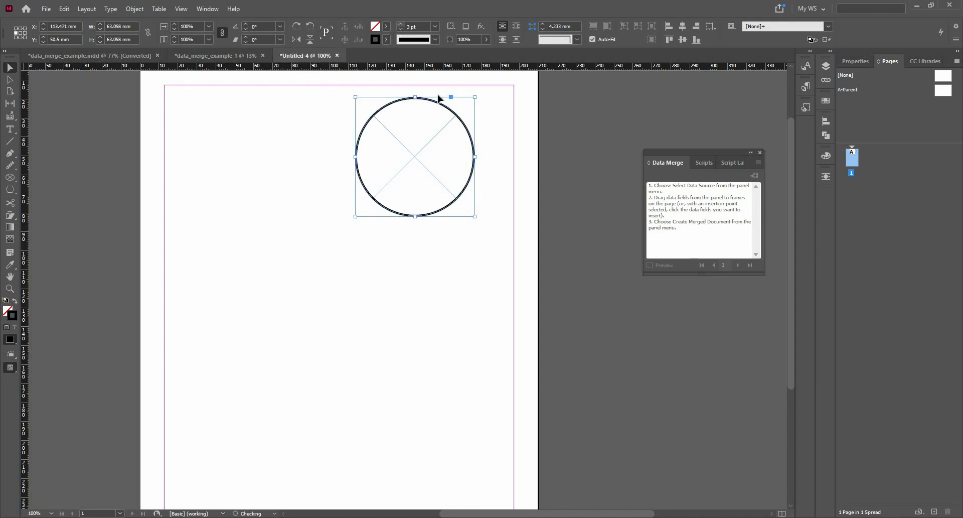
left_click(505, 154)
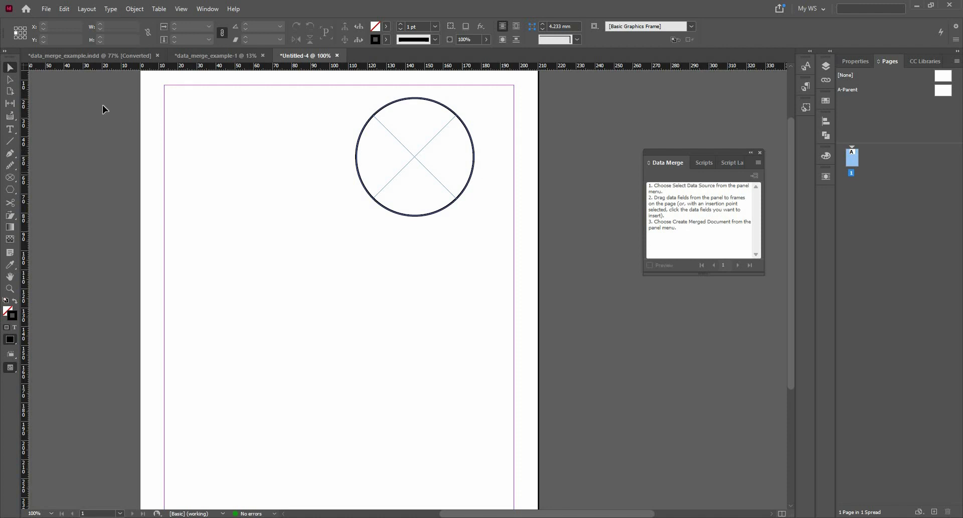
Step: Draw a text frame about 84 × 74 mm to the left of the circle, and load data_merge_exhibitions as the data merge source
left_click(9, 129)
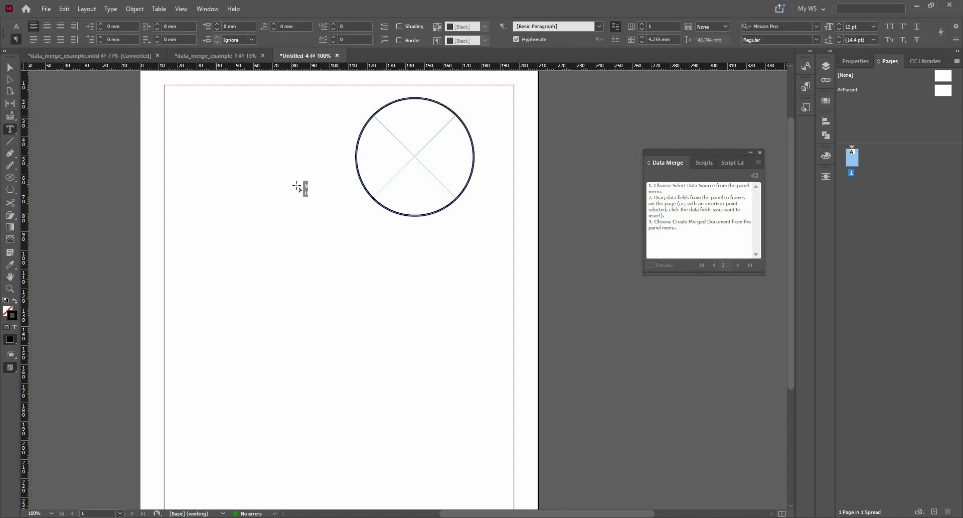
left_click_drag(329, 231, 332, 232)
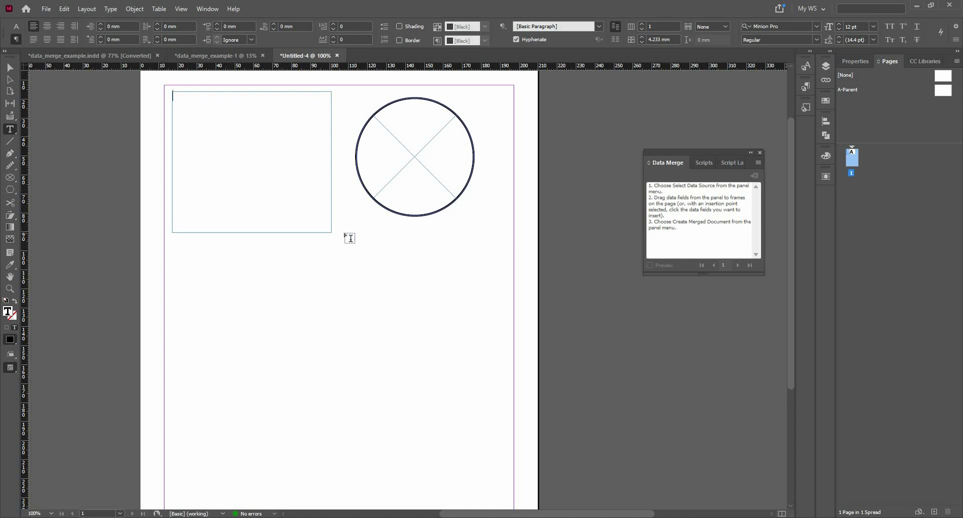
left_click(757, 163)
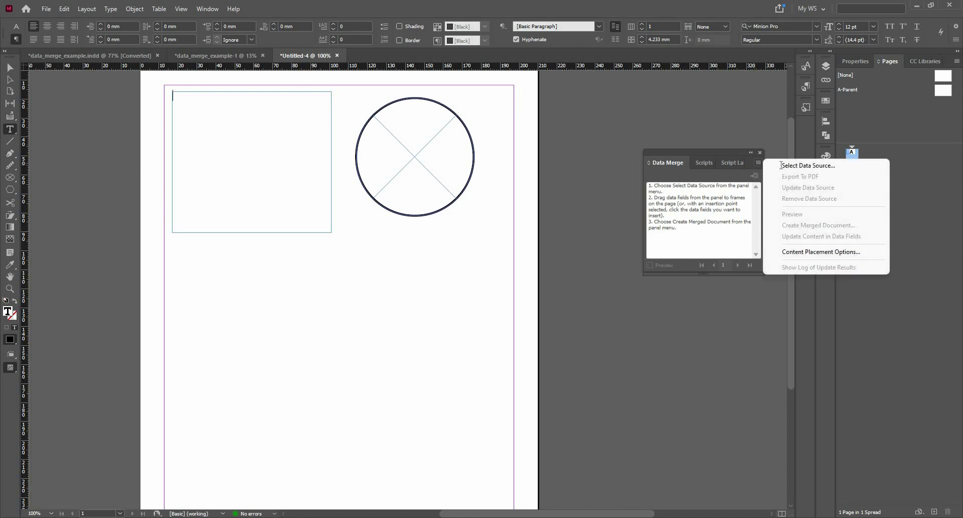
left_click(773, 168)
left_click(444, 228)
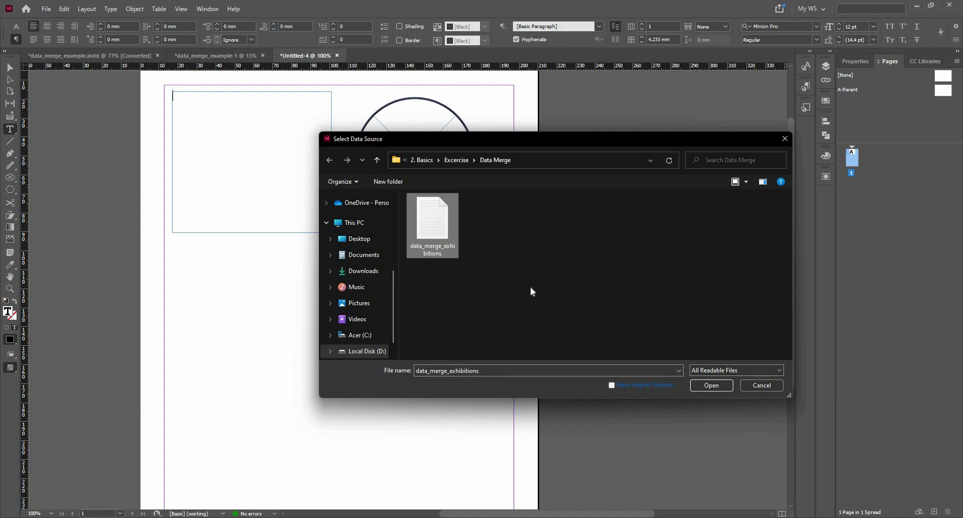
left_click(699, 385)
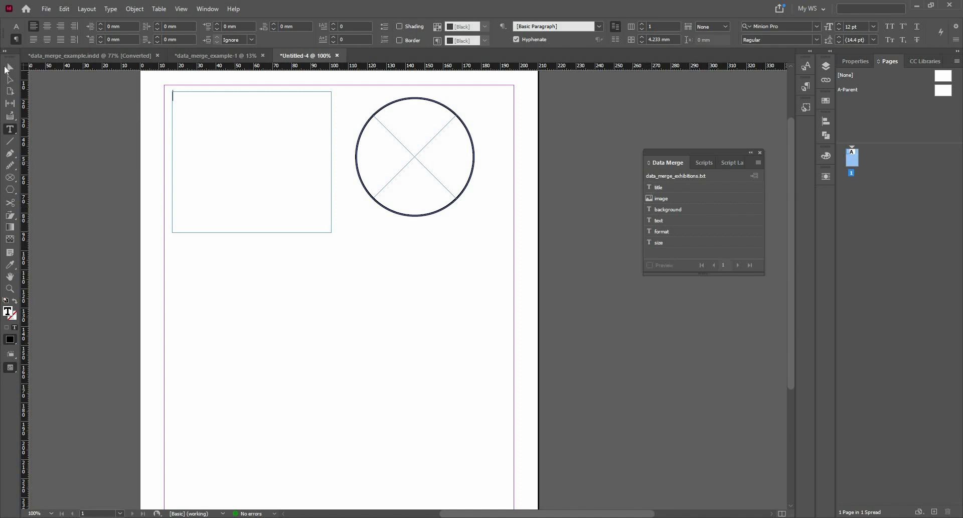
Step: Move the circular frame to about X 69 mm, Y 85 mm, and the text frame below it to X 59 mm, Y 177 mm
left_click(7, 70)
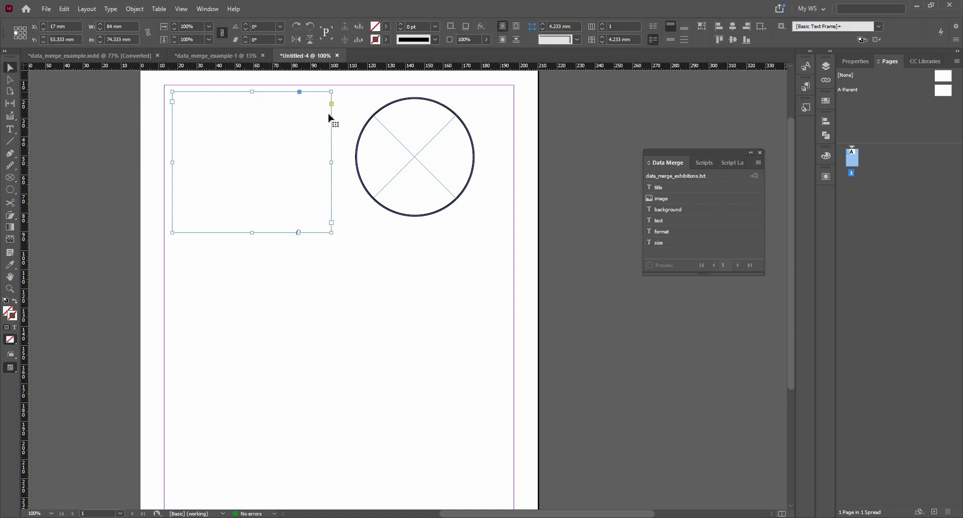
left_click(415, 156)
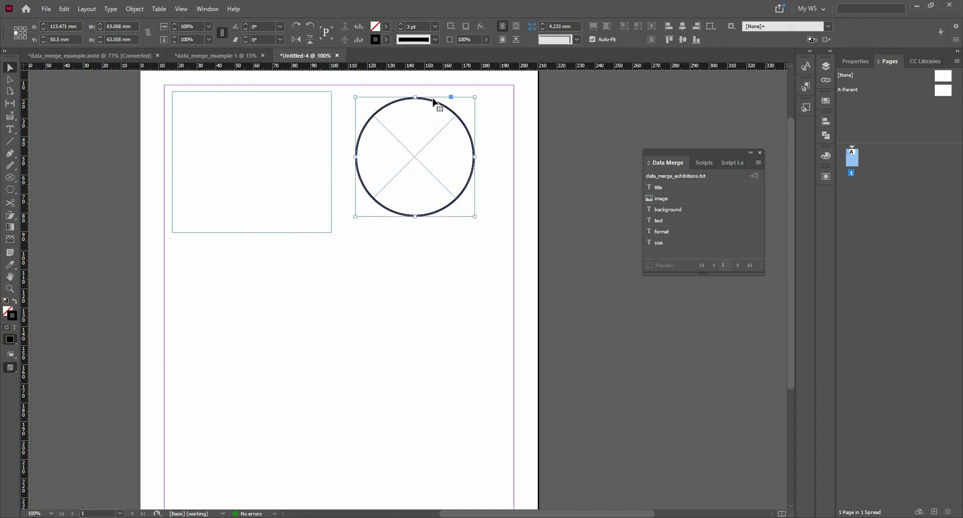
left_click_drag(401, 100, 366, 172)
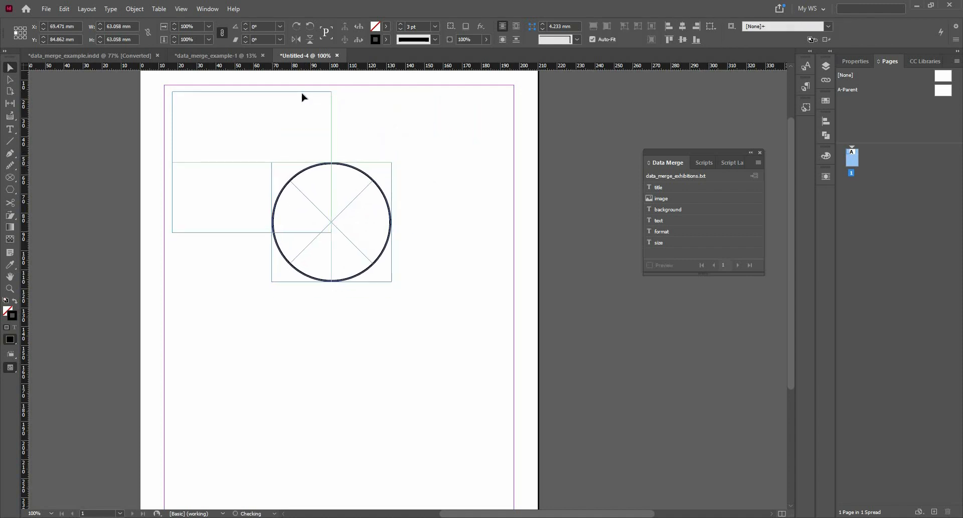
left_click_drag(265, 95, 345, 330)
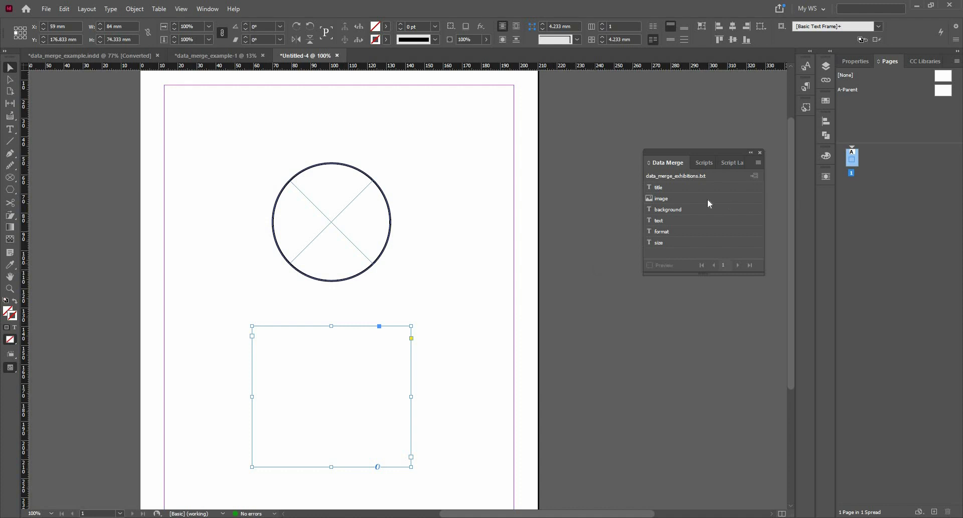
Step: Assign the image field to the circular frame and the text field to the text frame, and turn on the merge preview
left_click_drag(664, 202, 353, 221)
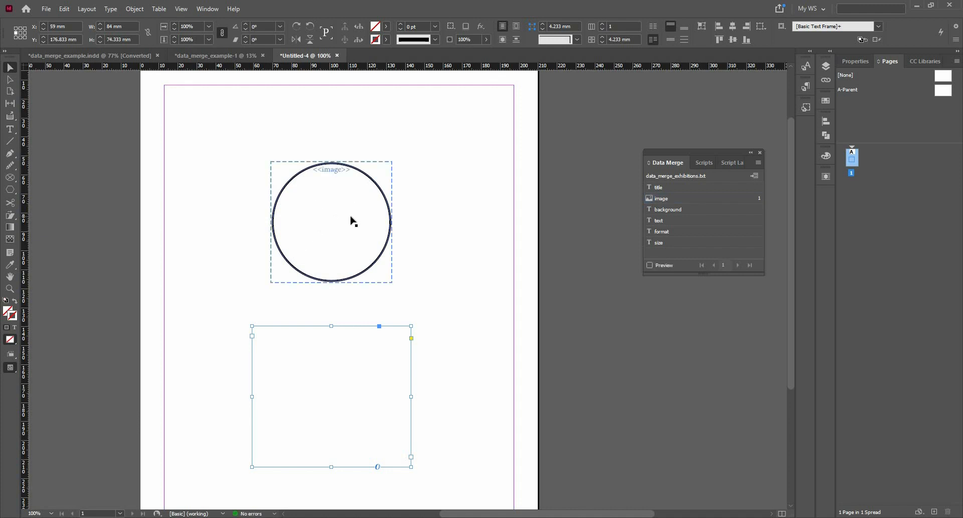
left_click_drag(696, 220, 336, 388)
key("ctrl+z")
left_click(663, 264)
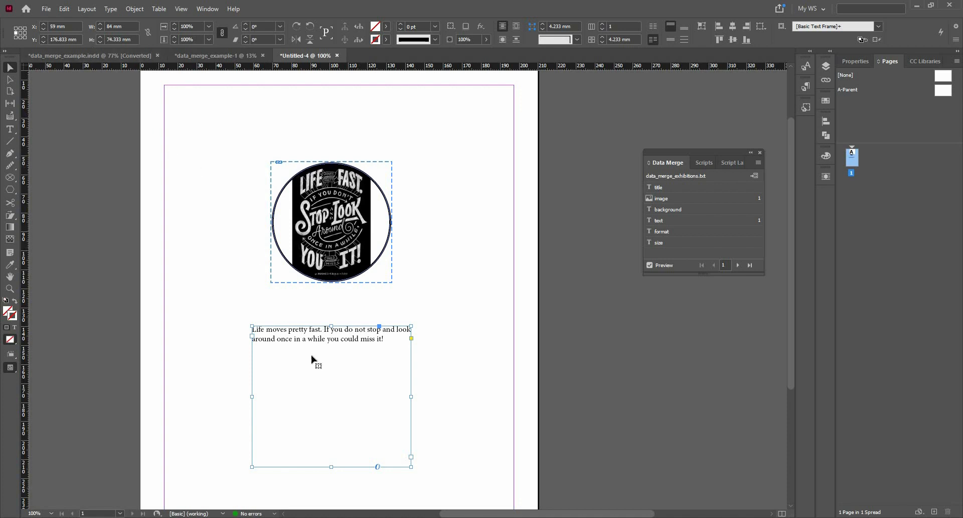
Step: Set the font of the merged text in the text frame to Arial Bold
left_click(9, 129)
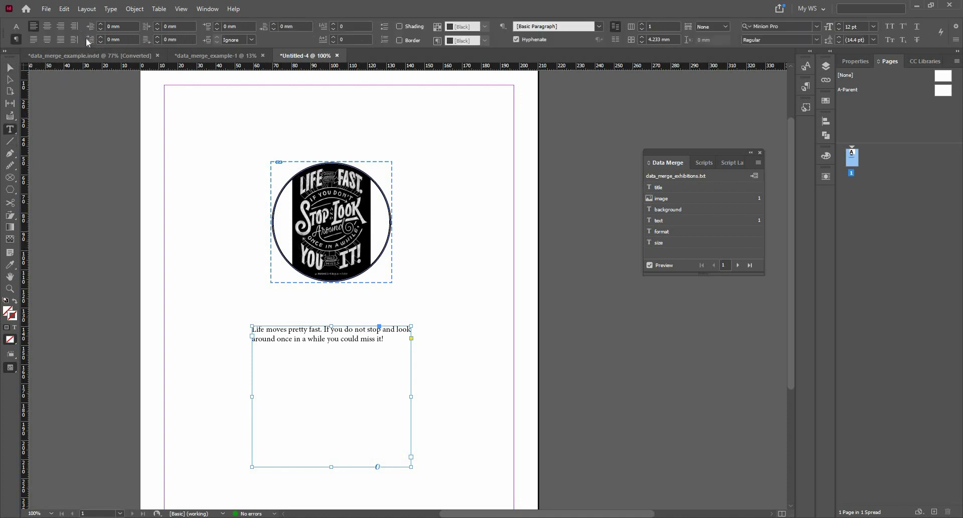
left_click(16, 26)
left_click(75, 27)
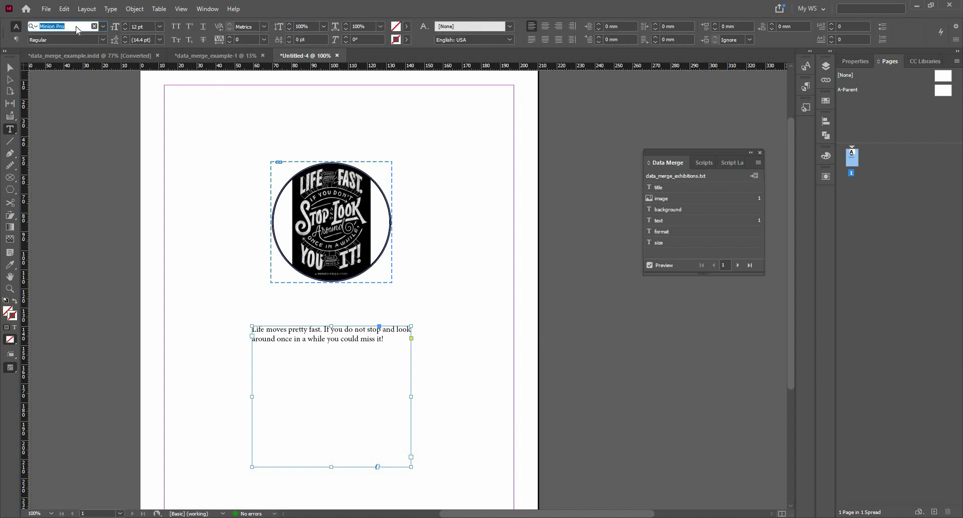
type("aria")
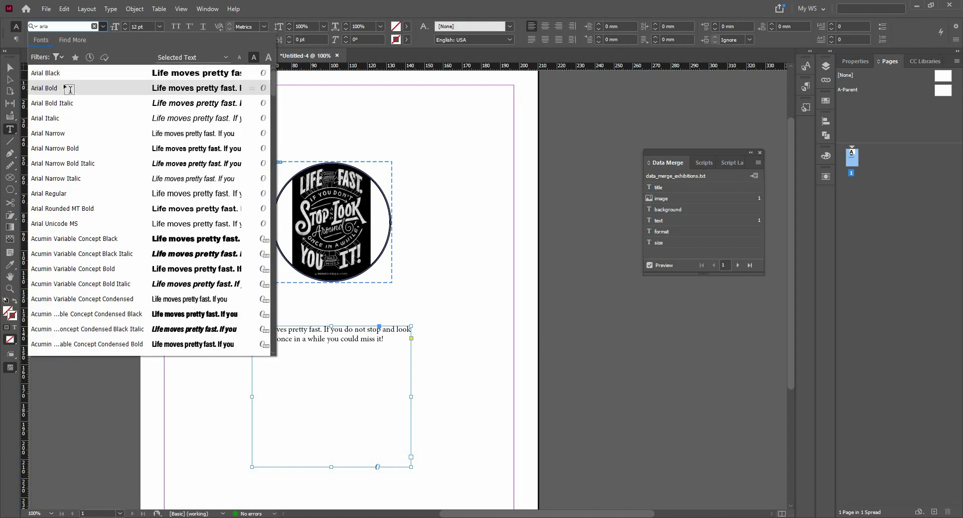
left_click(63, 87)
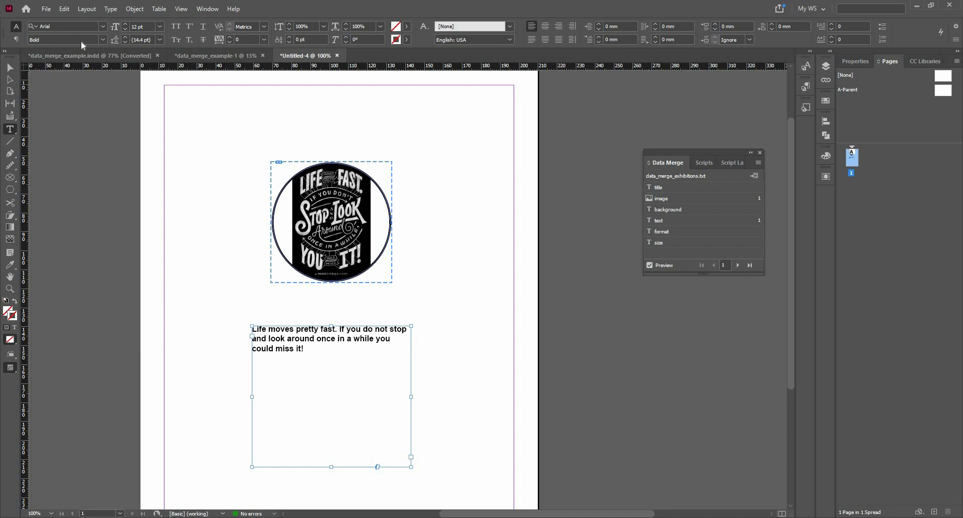
Step: Increase the font size of the merged text to 19 pt
left_click(125, 24)
left_click(125, 24)
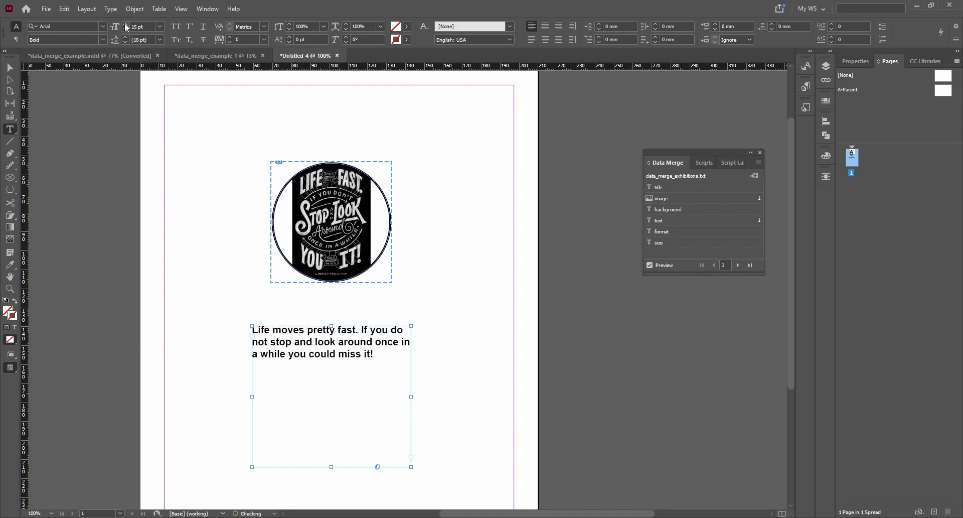
left_click(125, 24)
left_click(125, 24)
left_click(125, 25)
left_click(125, 24)
left_click(125, 24)
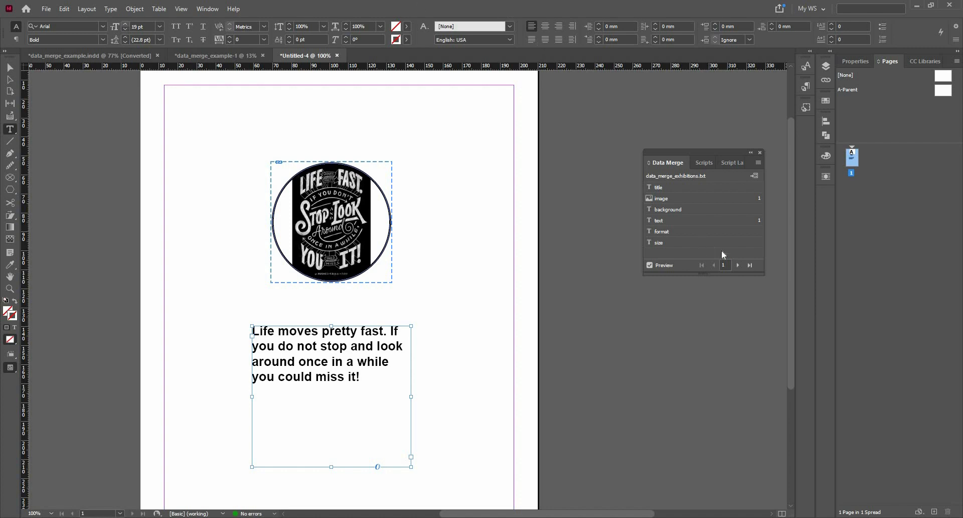
Step: Step the data merge preview forward to record 5, checking the image and text of each record
left_click(740, 266)
left_click(739, 265)
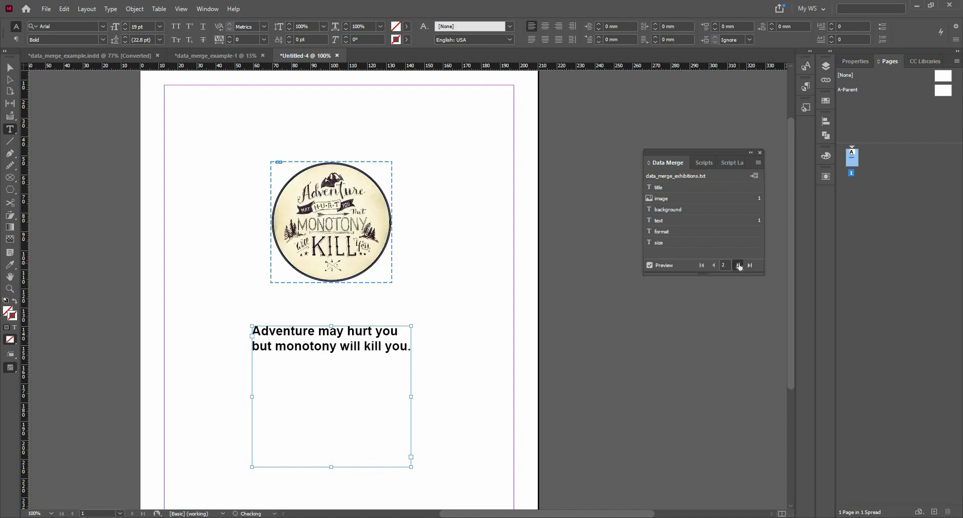
left_click(740, 265)
left_click(739, 266)
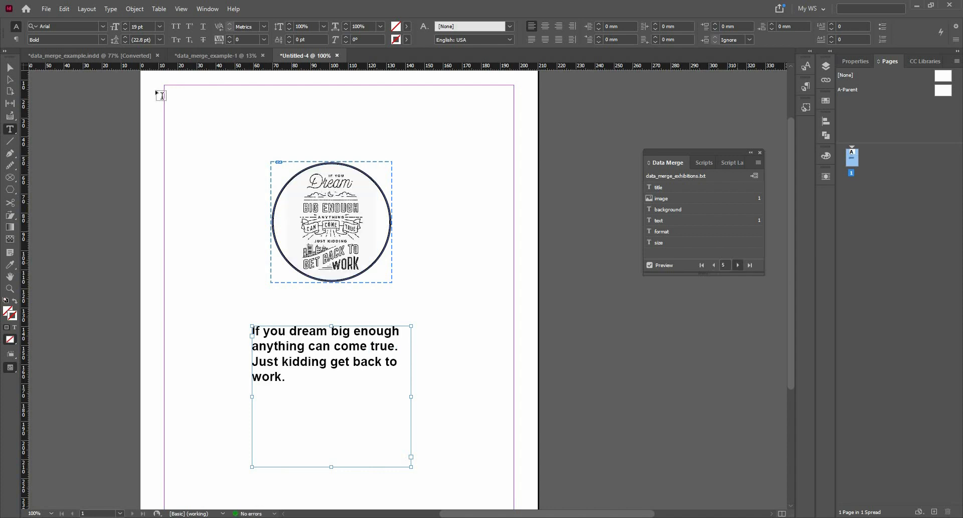
Step: Fit the previewed image in the circular frame so that it fills the frame proportionally
left_click(11, 67)
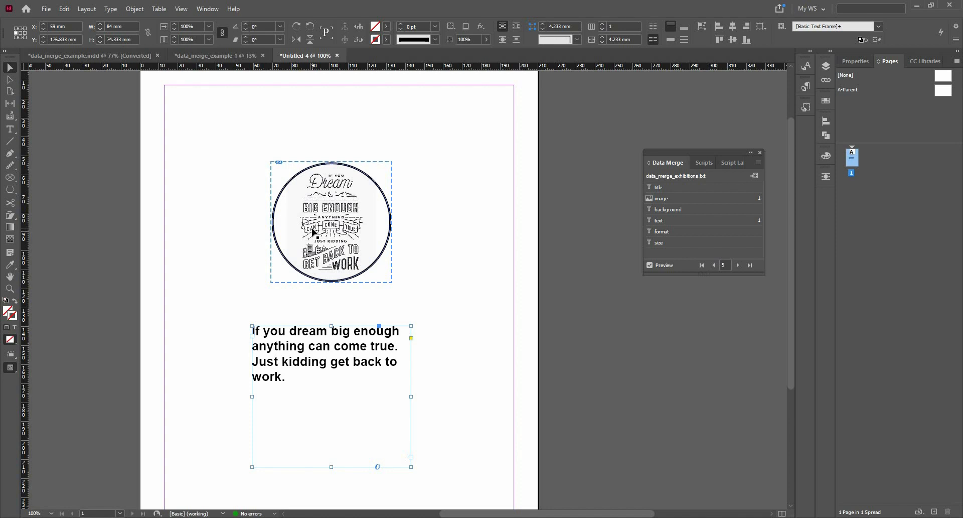
left_click(348, 204)
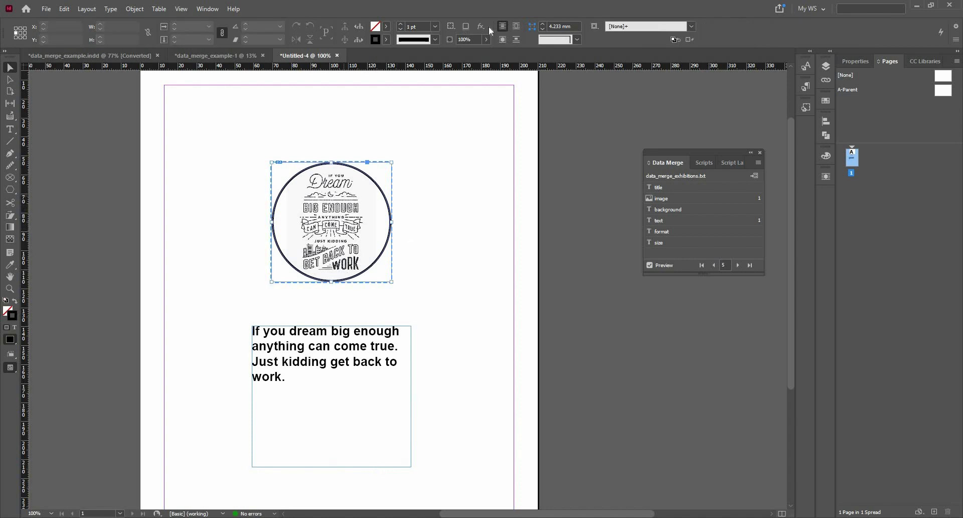
left_click(594, 27)
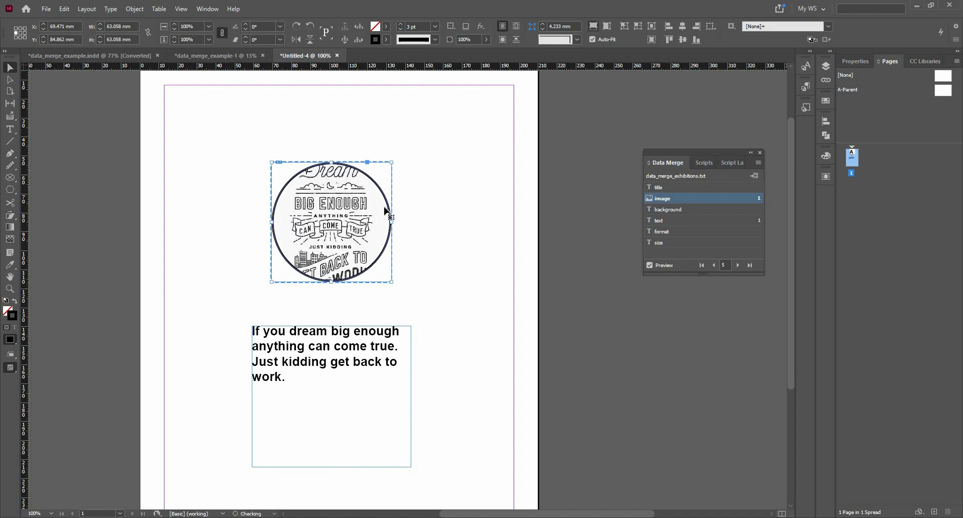